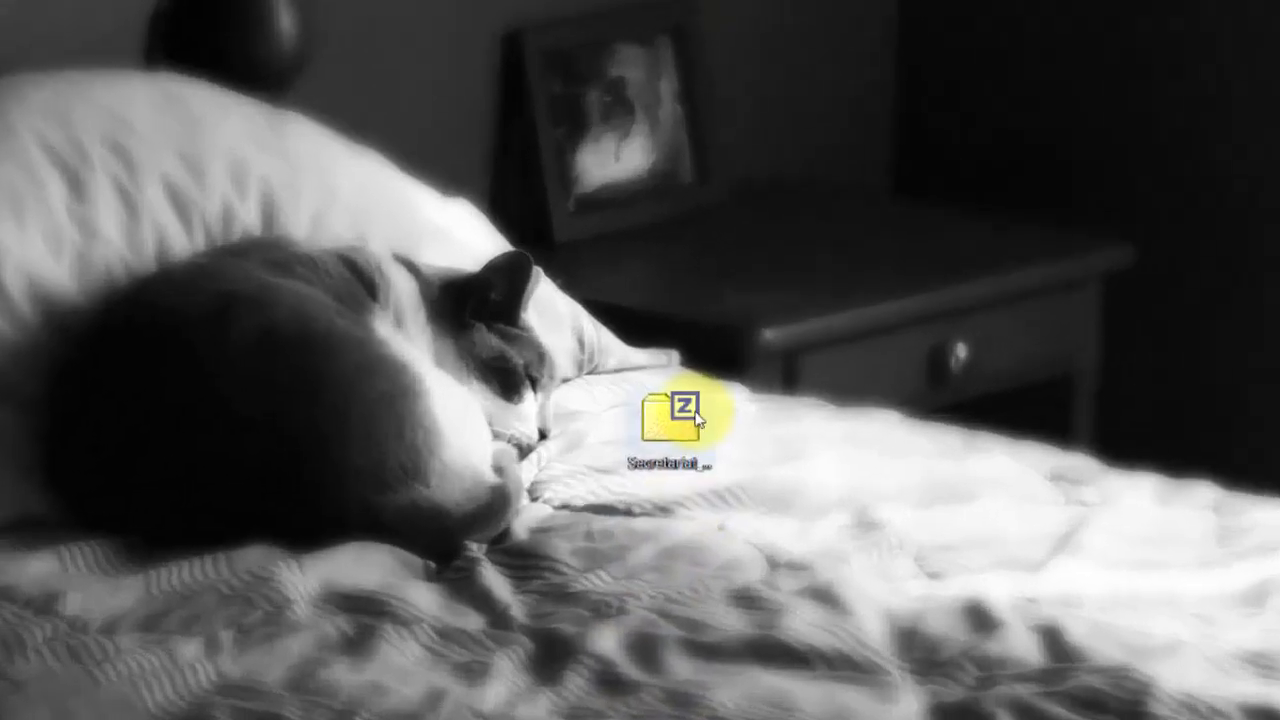
# - Open the Secretariat_Borderline_Full.zip archive from the desktop with Windows Explorer
pyautogui.click(567, 427)
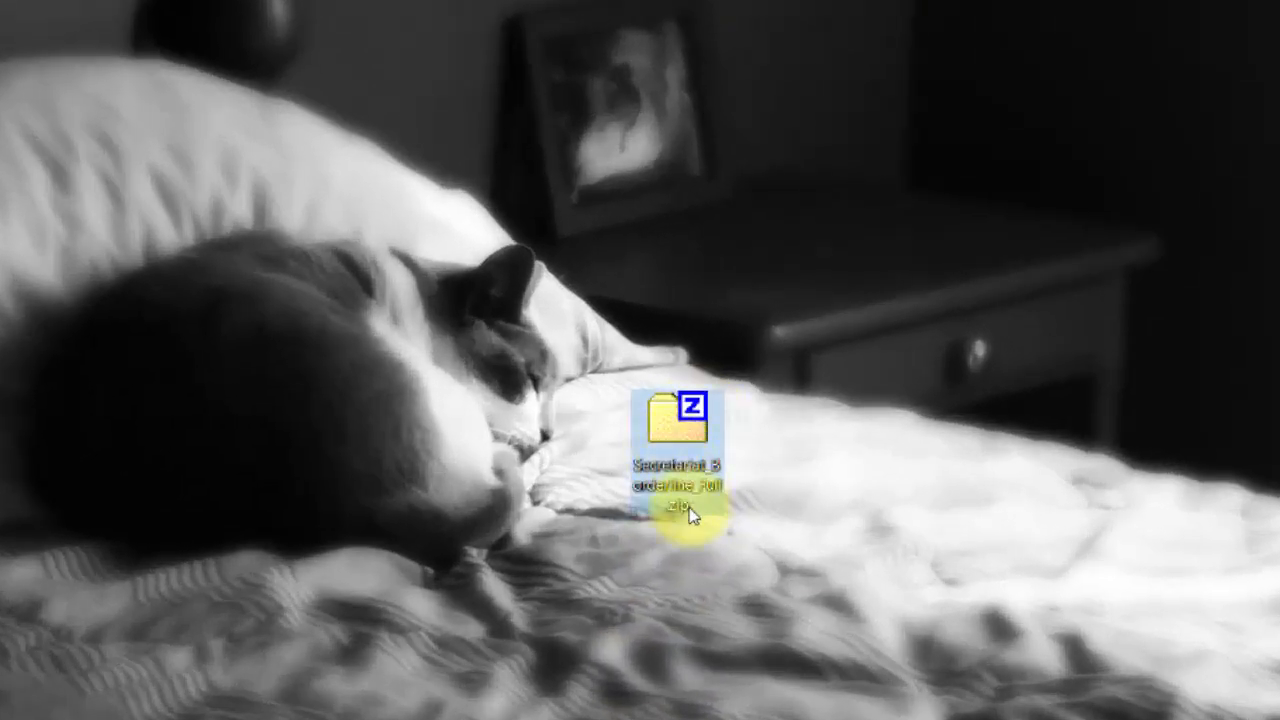
pyautogui.moveTo(655, 505)
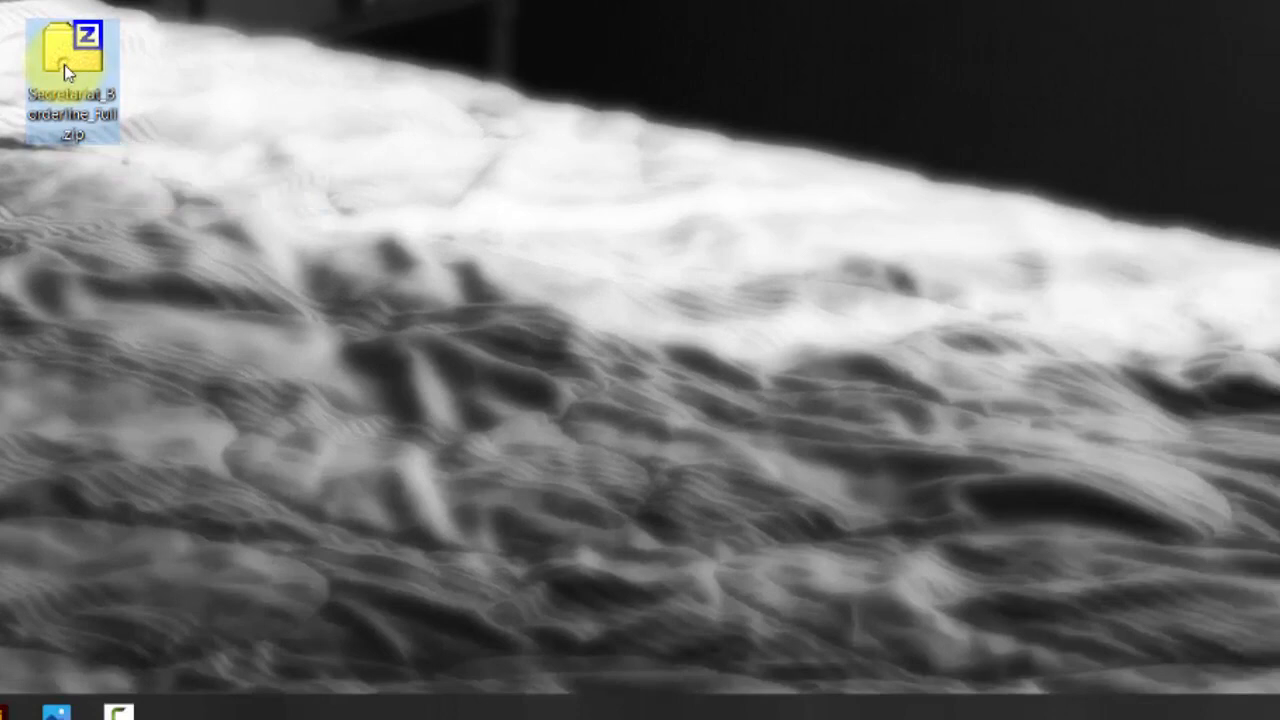
pyautogui.rightClick(64, 64)
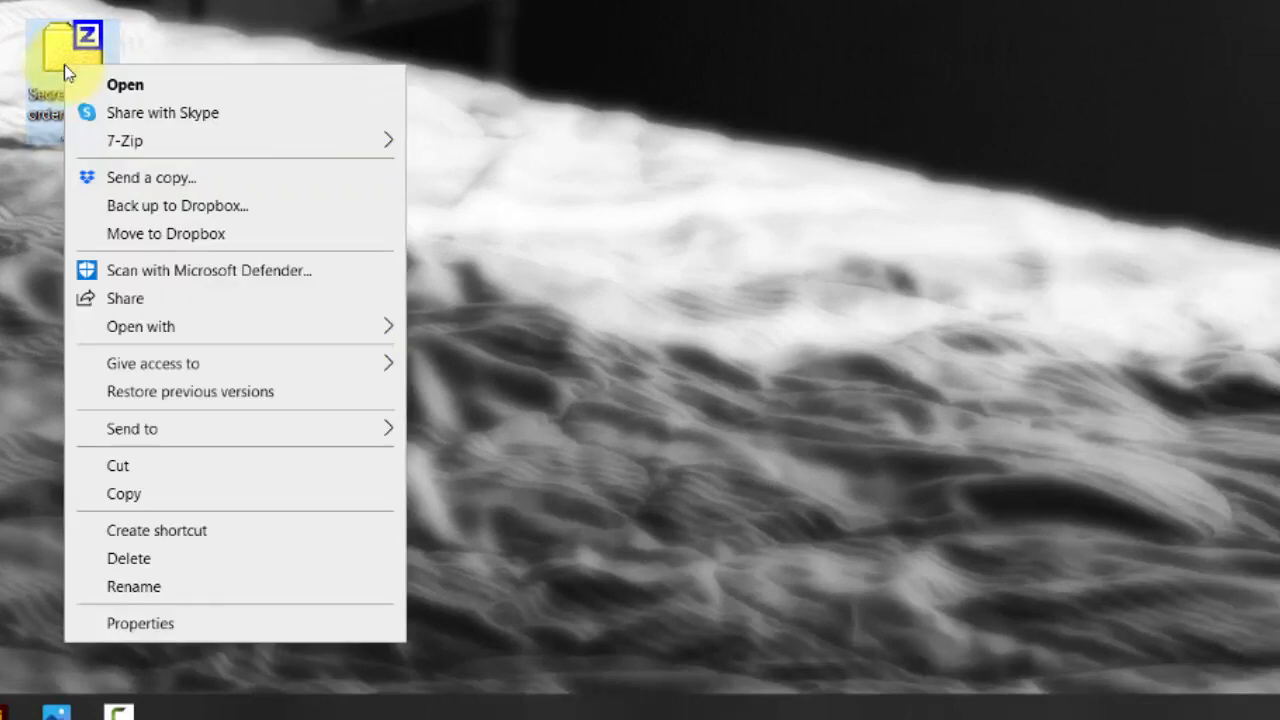
pyautogui.moveTo(125, 148)
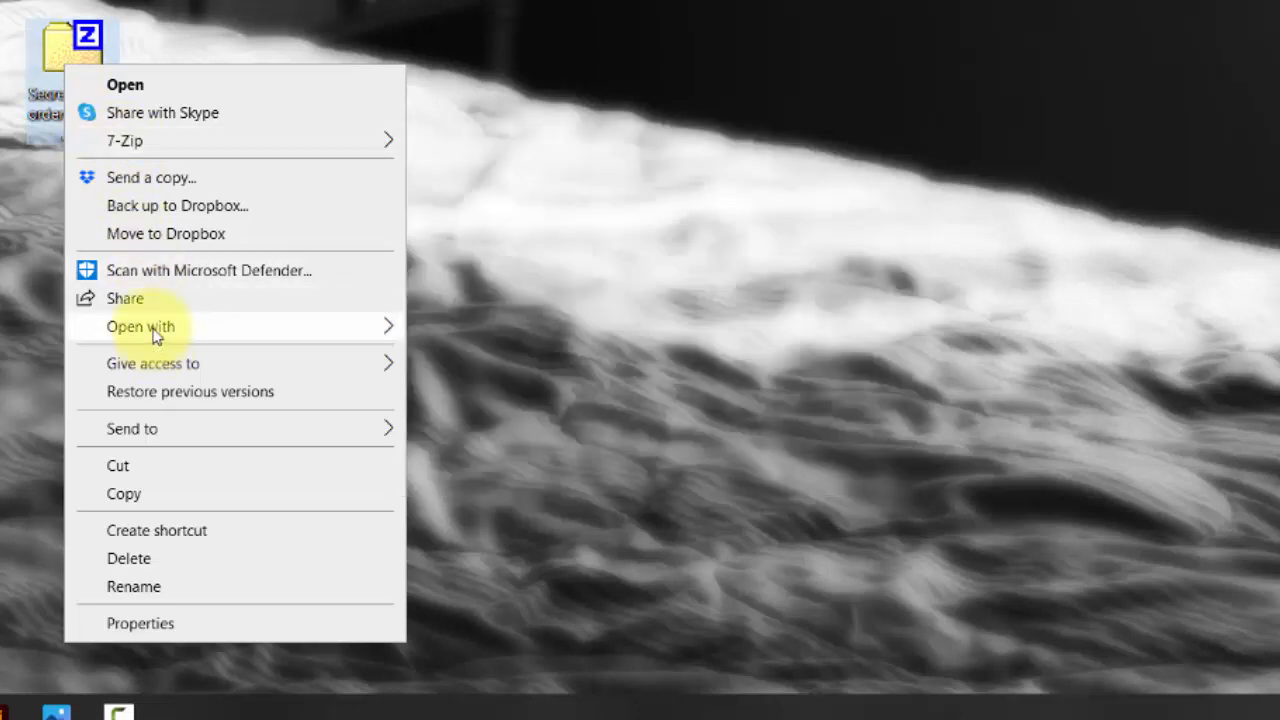
pyautogui.moveTo(155, 338)
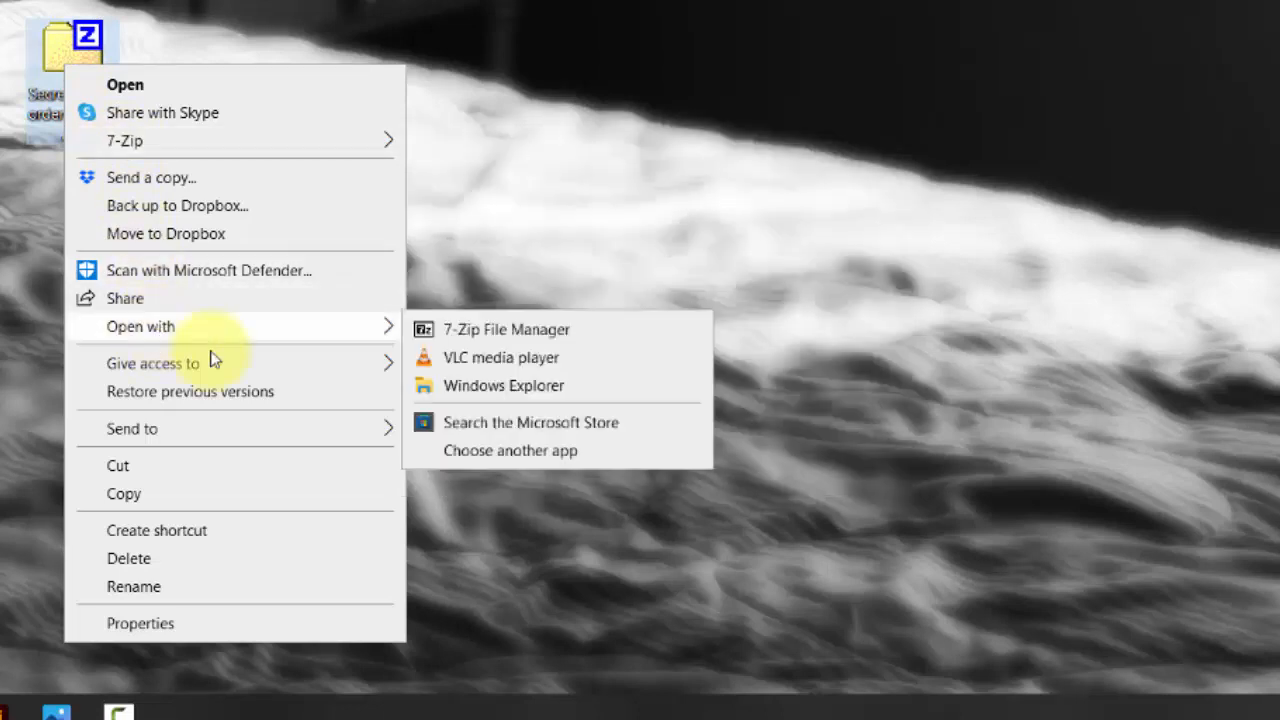
pyautogui.click(518, 396)
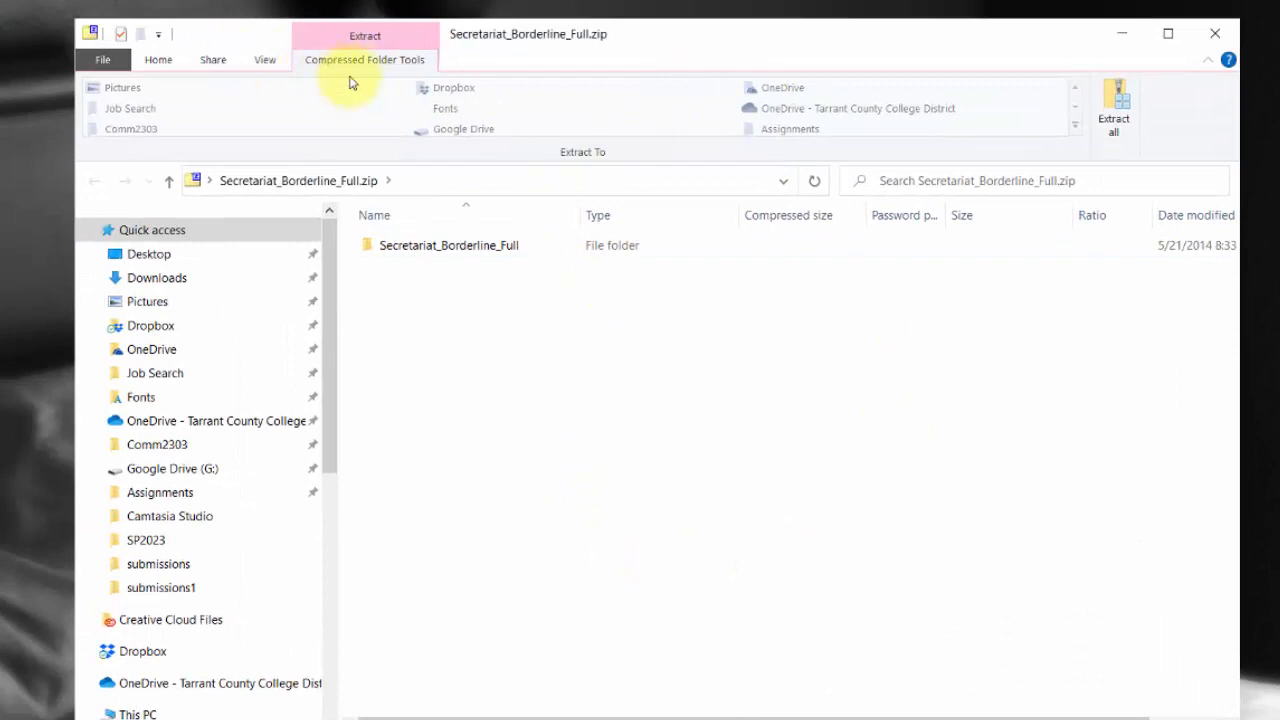
# - Extract the whole archive to the Secretariat_Borderline_Full folder on the Desktop, with extracted files shown when complete
pyautogui.click(378, 256)
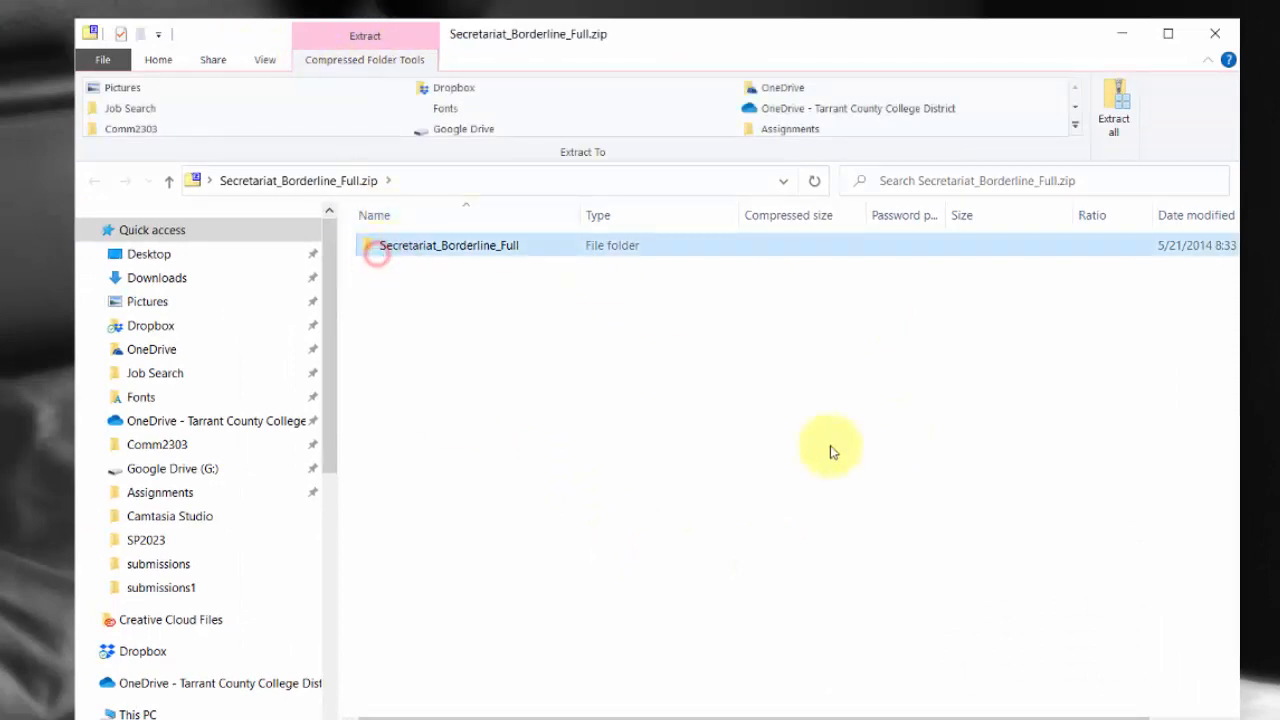
pyautogui.click(1112, 122)
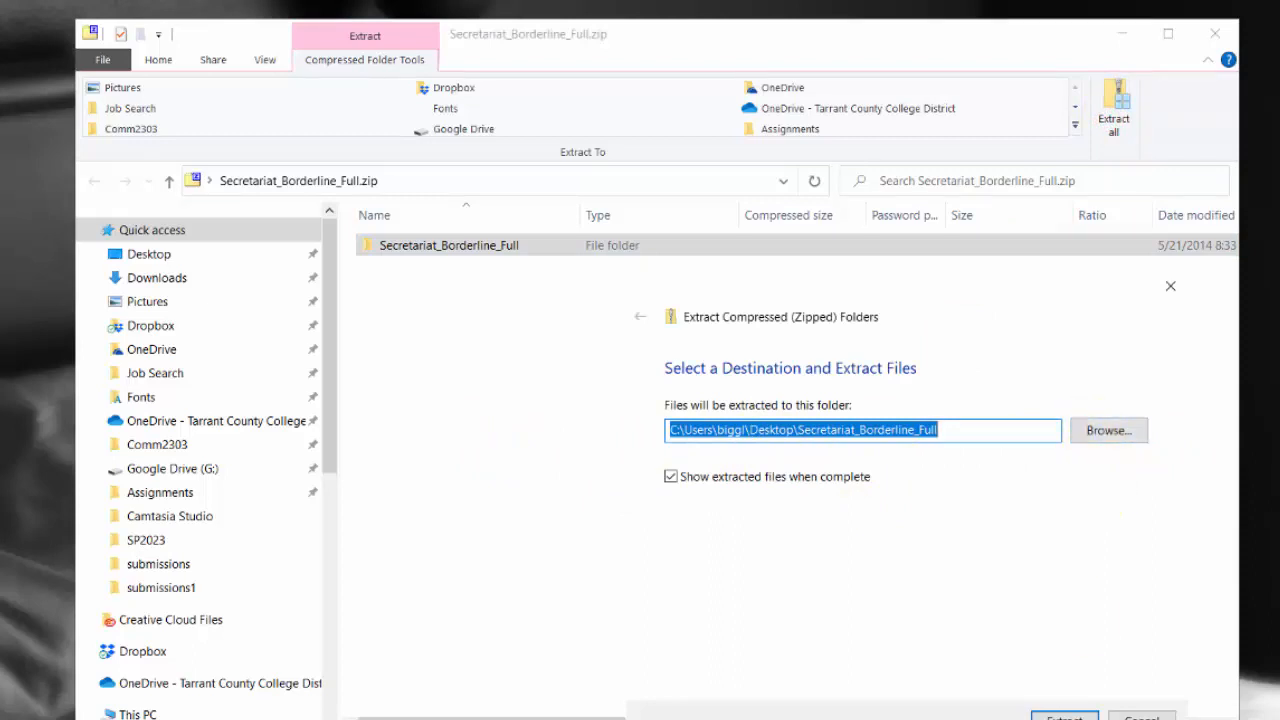
pyautogui.click(1064, 716)
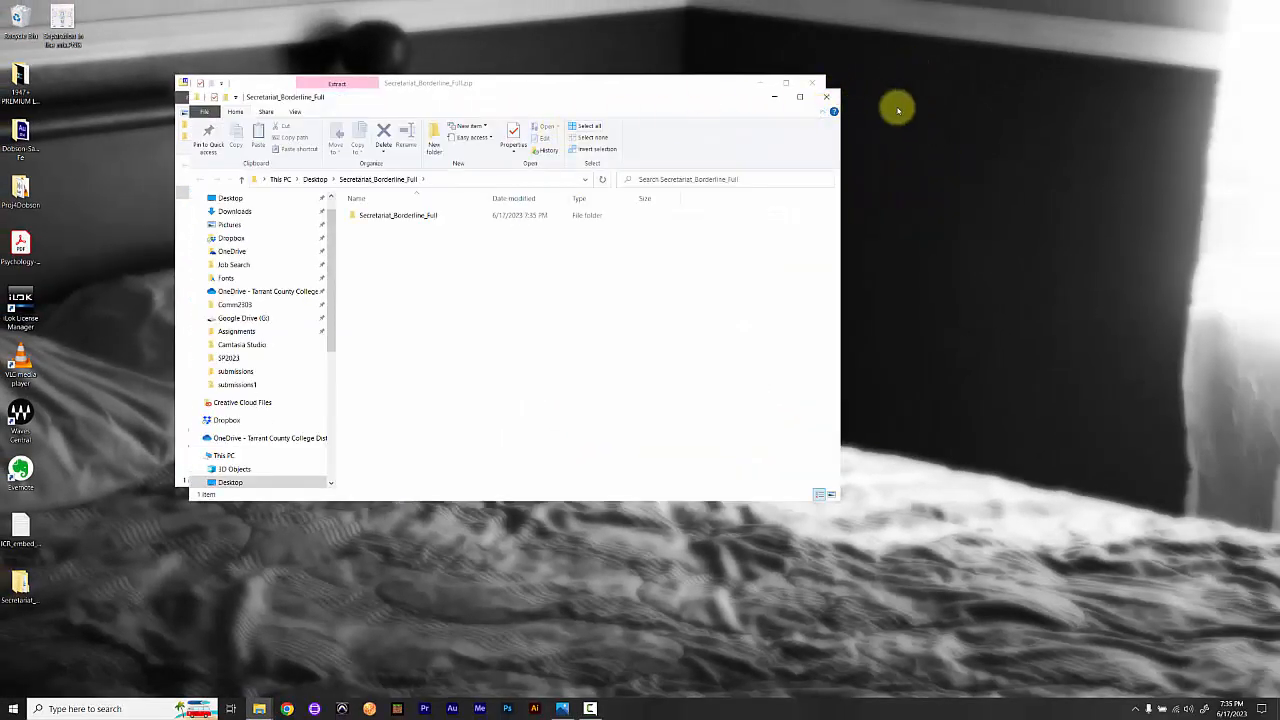
# - Open the extracted Secretariat_Borderline_Full folder on the desktop and its inner folder of the same name
pyautogui.click(20, 586)
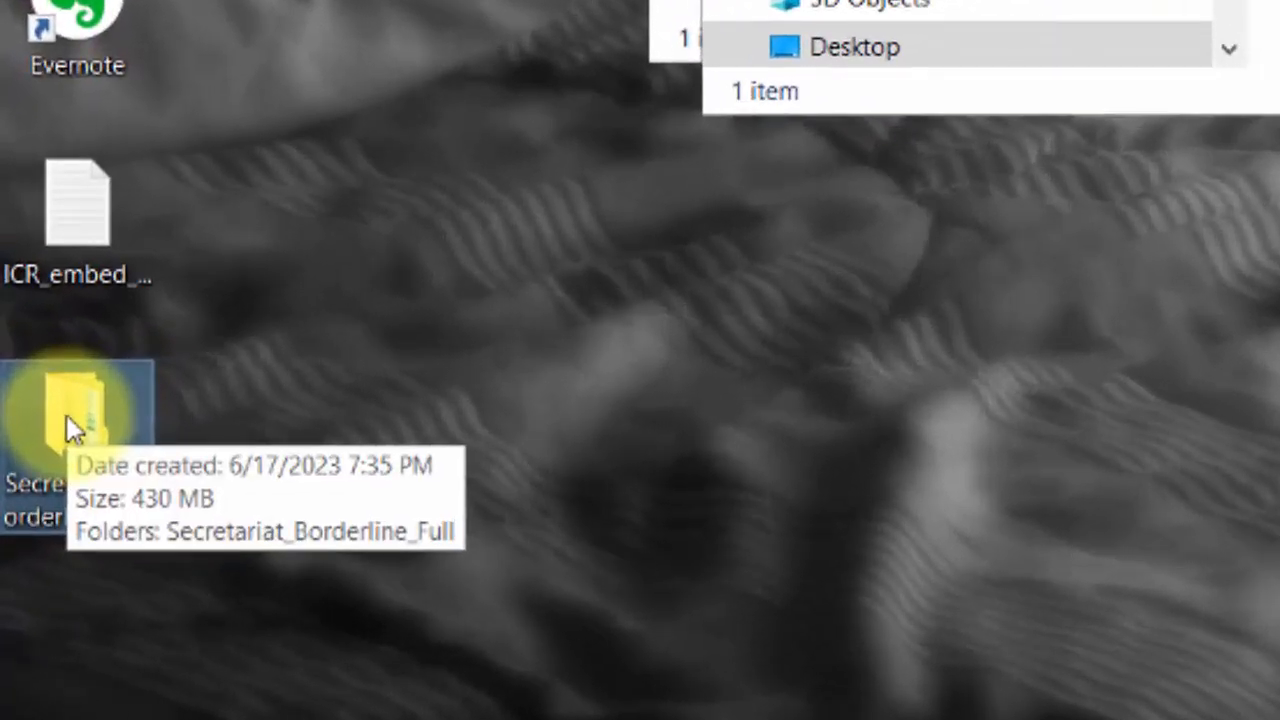
pyautogui.doubleClick(66, 418)
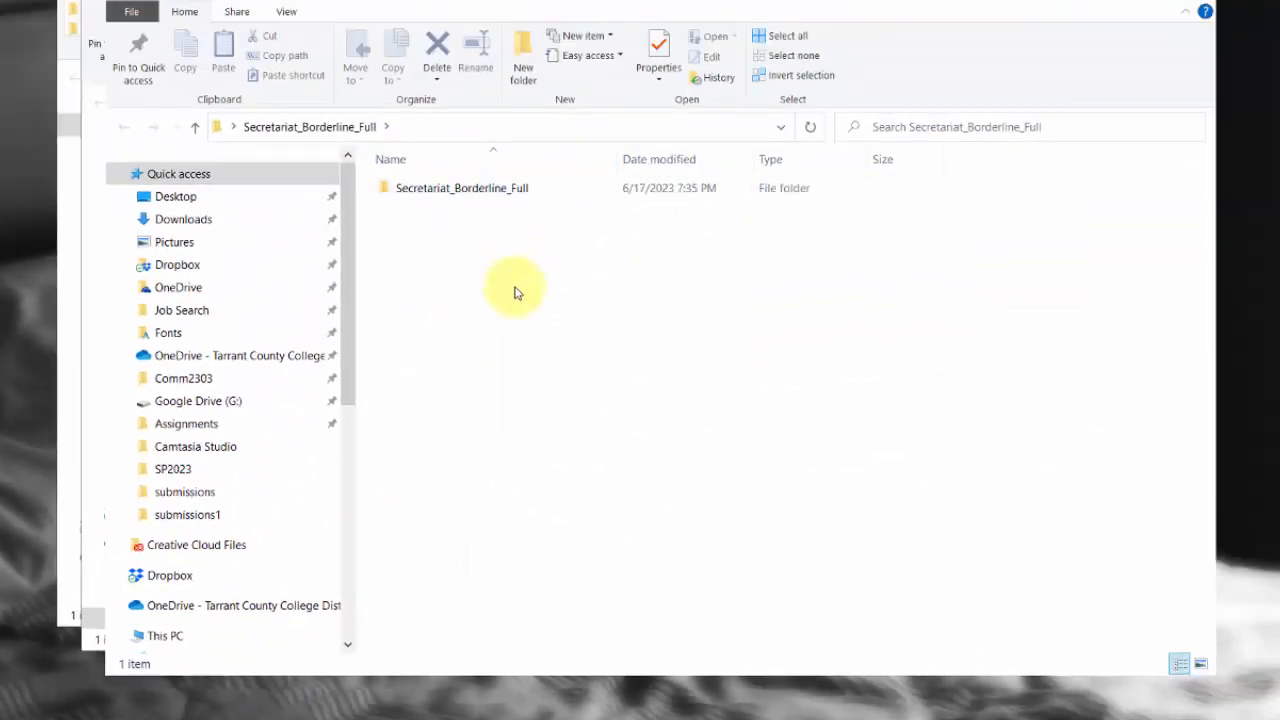
pyautogui.click(388, 195)
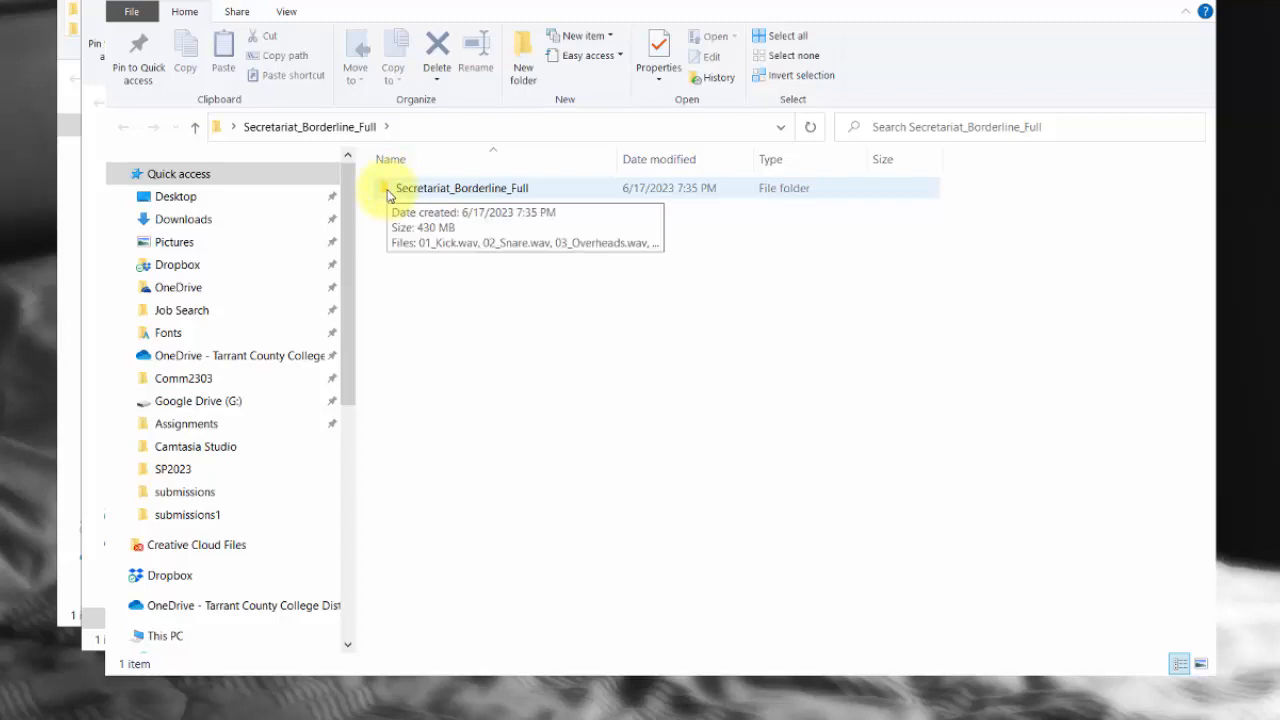
pyautogui.doubleClick(384, 190)
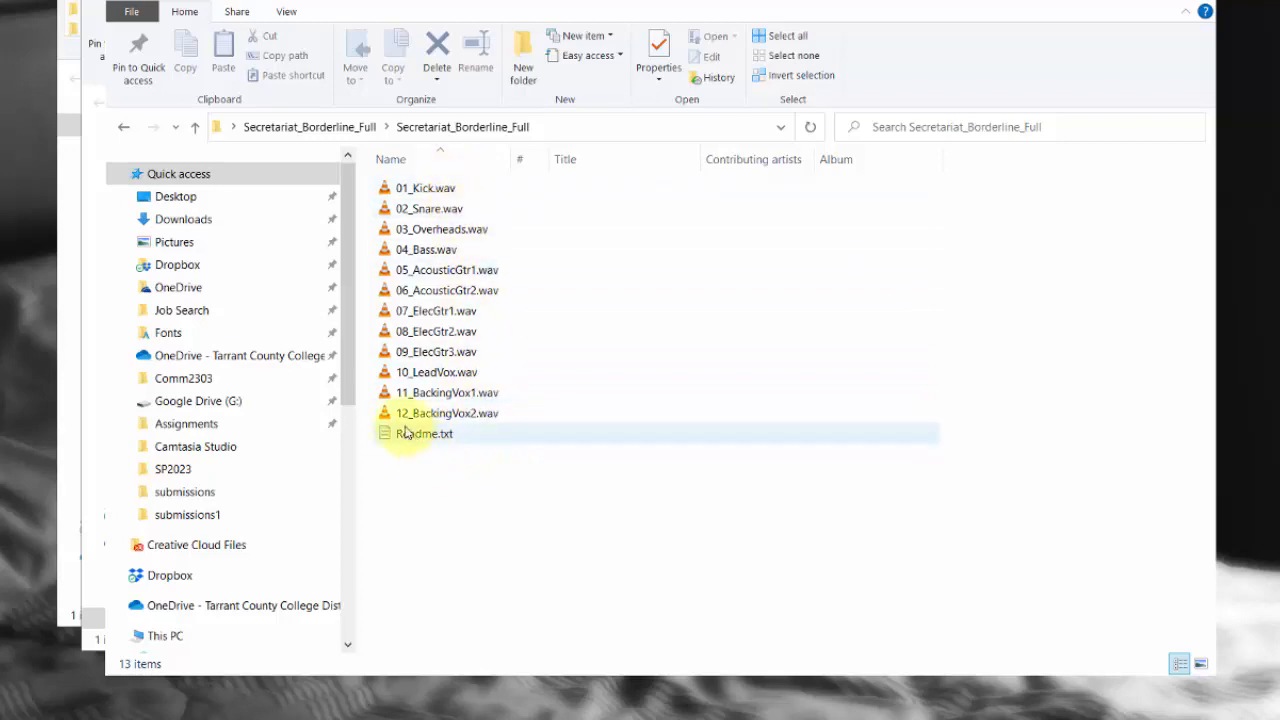
# - Open Readme.txt and examine the usage terms and the line on WAV file count and resolution
pyautogui.moveTo(387, 444)
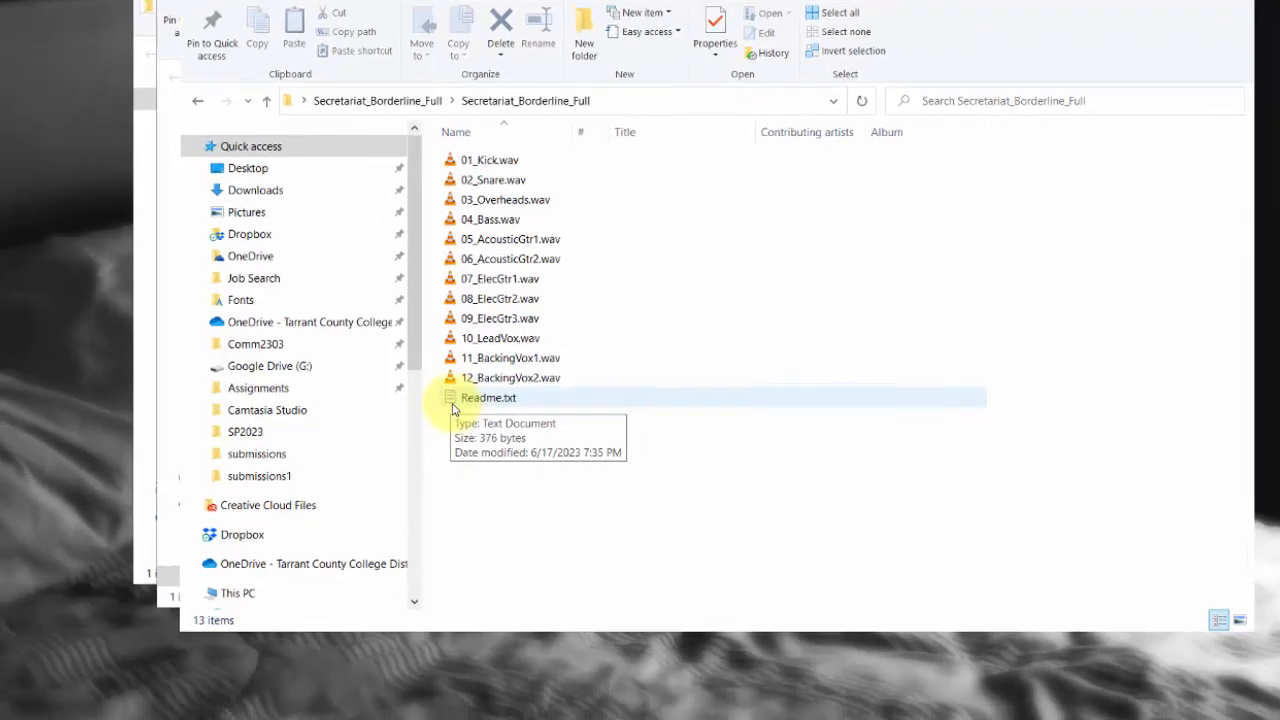
pyautogui.doubleClick(389, 441)
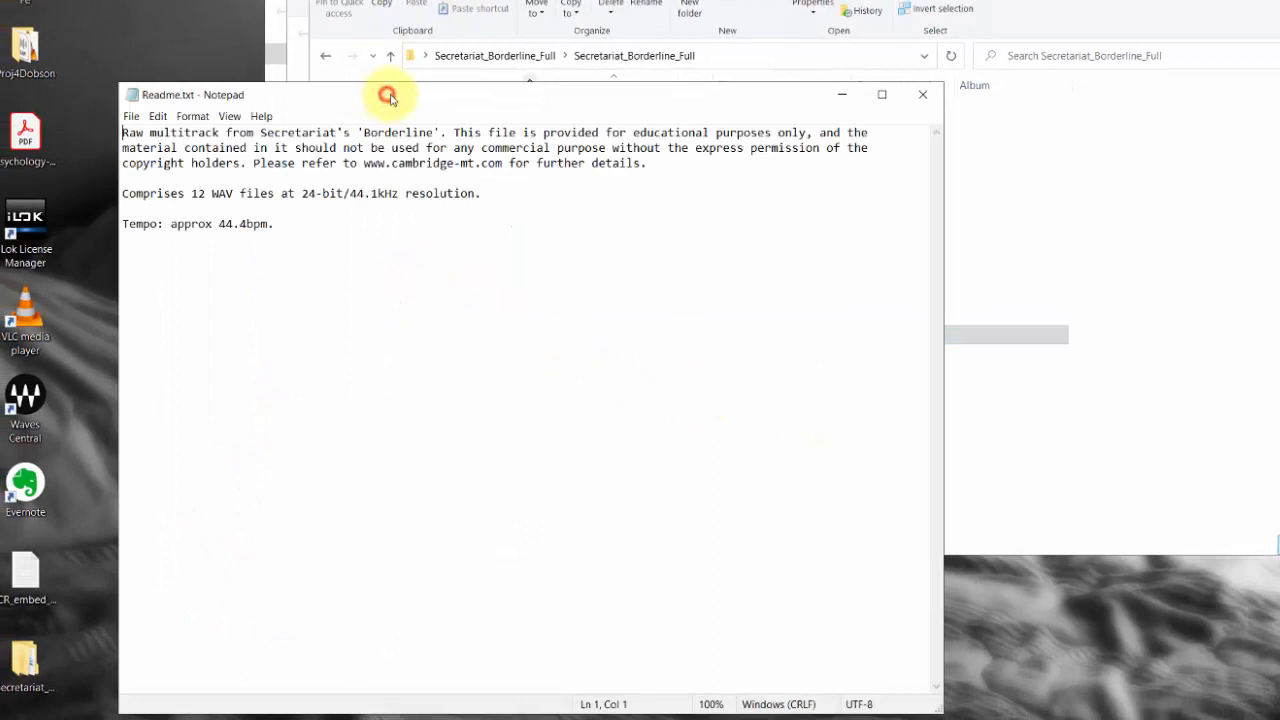
pyautogui.moveTo(386, 94); pyautogui.dragTo(604, 29)
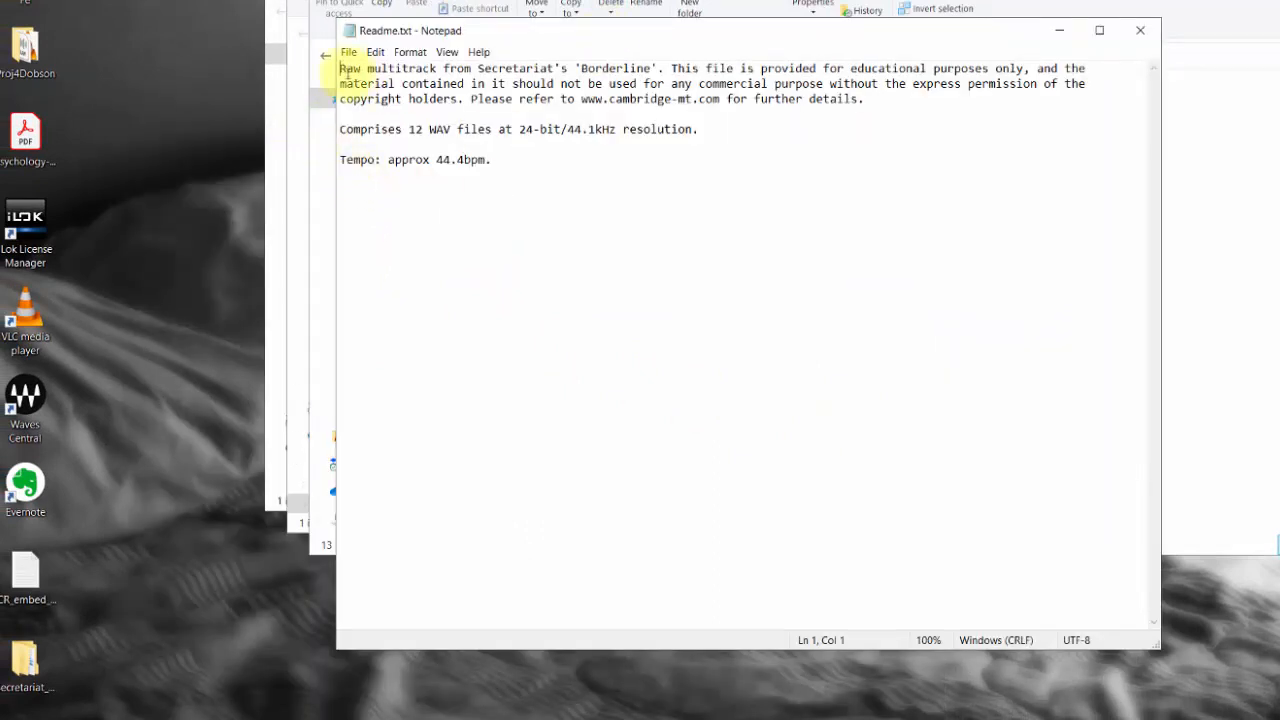
pyautogui.moveTo(340, 68); pyautogui.dragTo(828, 84)
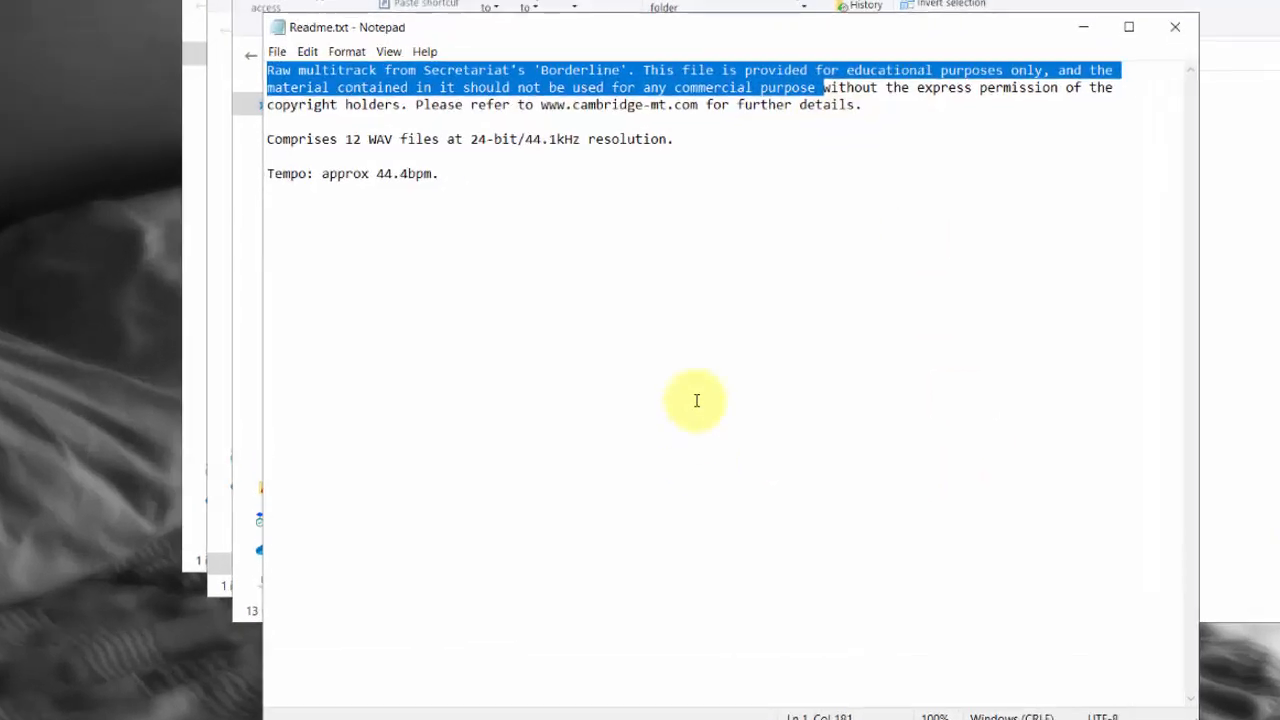
pyautogui.click(960, 148)
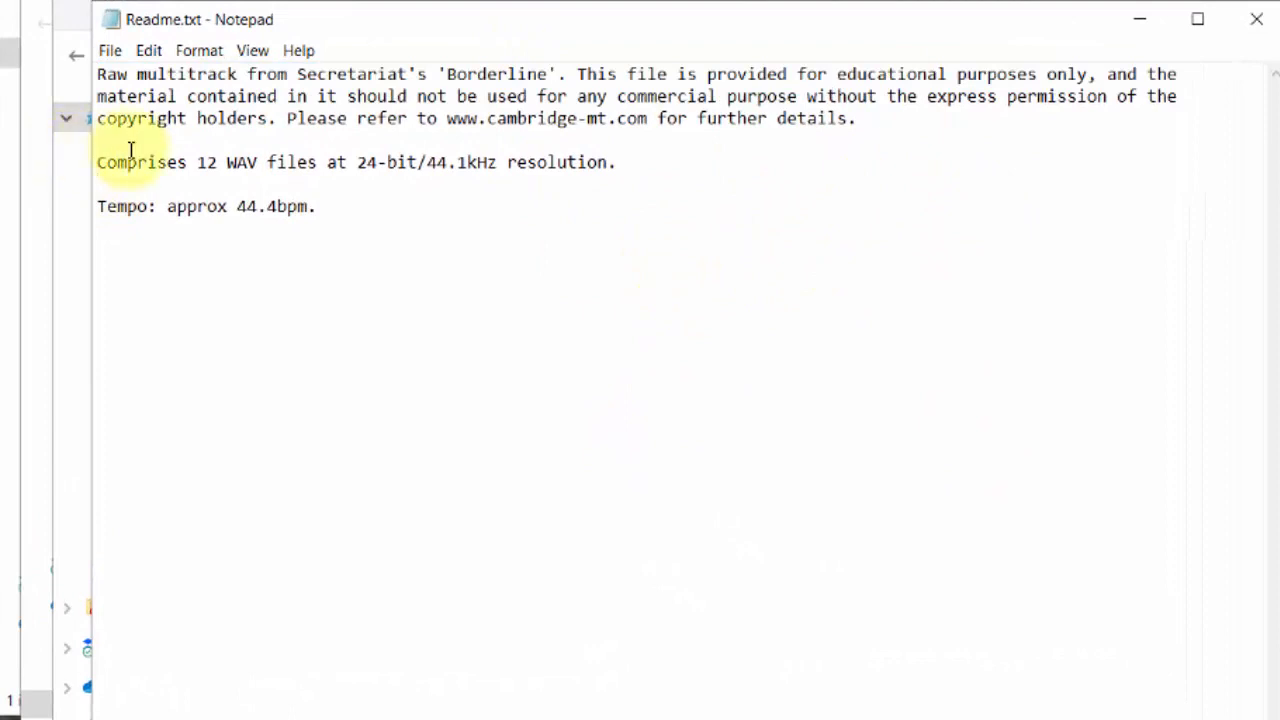
pyautogui.moveTo(97, 162); pyautogui.dragTo(620, 169)
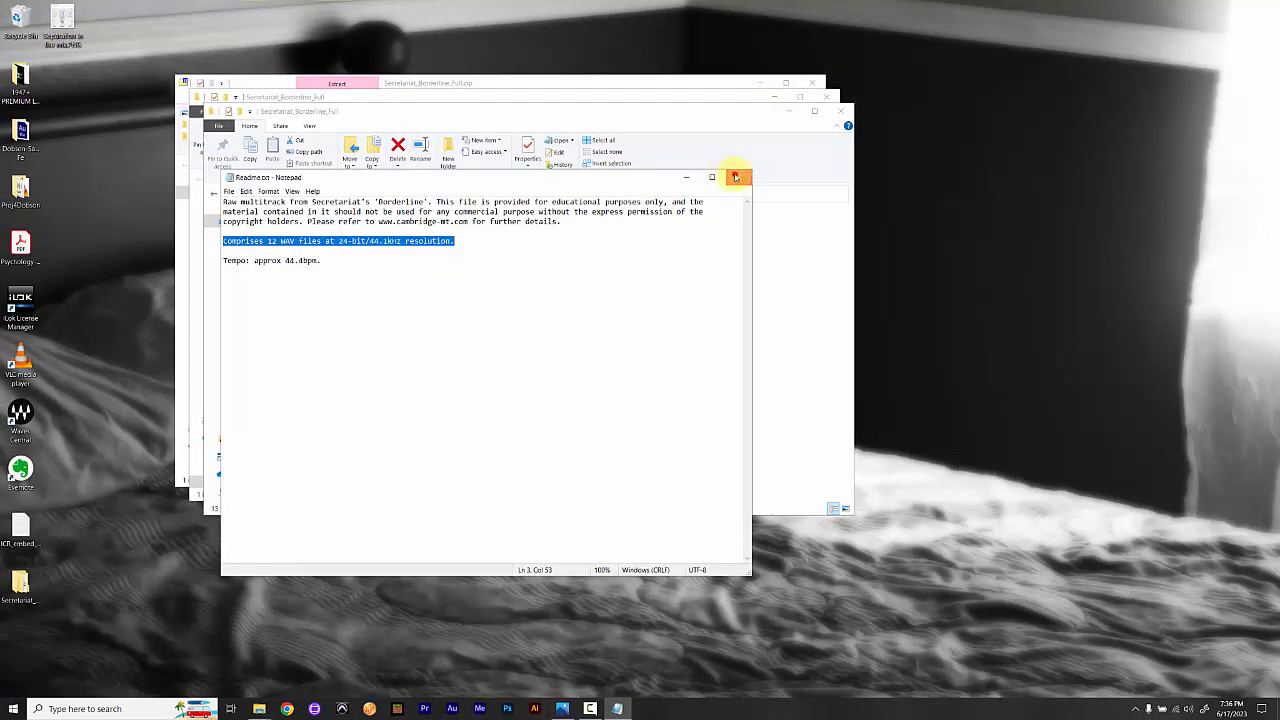
# - Close the Readme file and the open folder windows
pyautogui.click(737, 177)
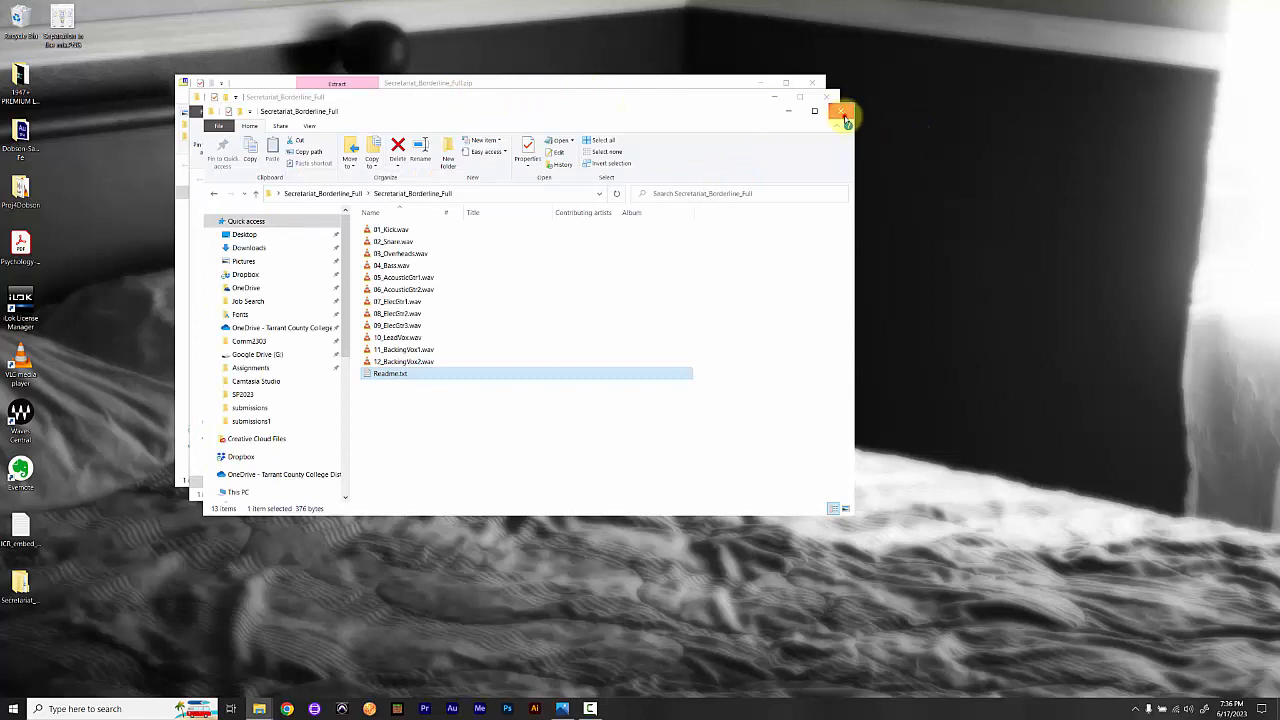
pyautogui.click(841, 110)
pyautogui.click(820, 82)
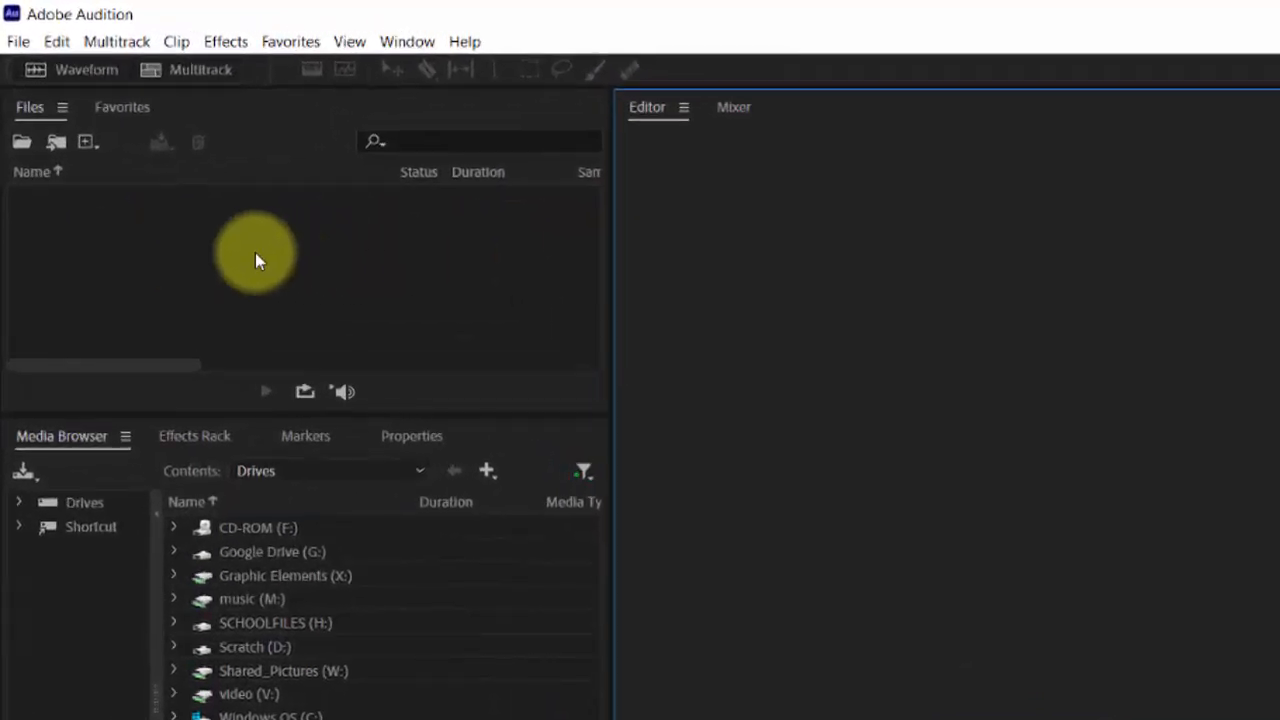
# - In Adobe Audition, create a multitrack session named Borderline-MrD with a sample rate of 44100 Hz
pyautogui.click(190, 250)
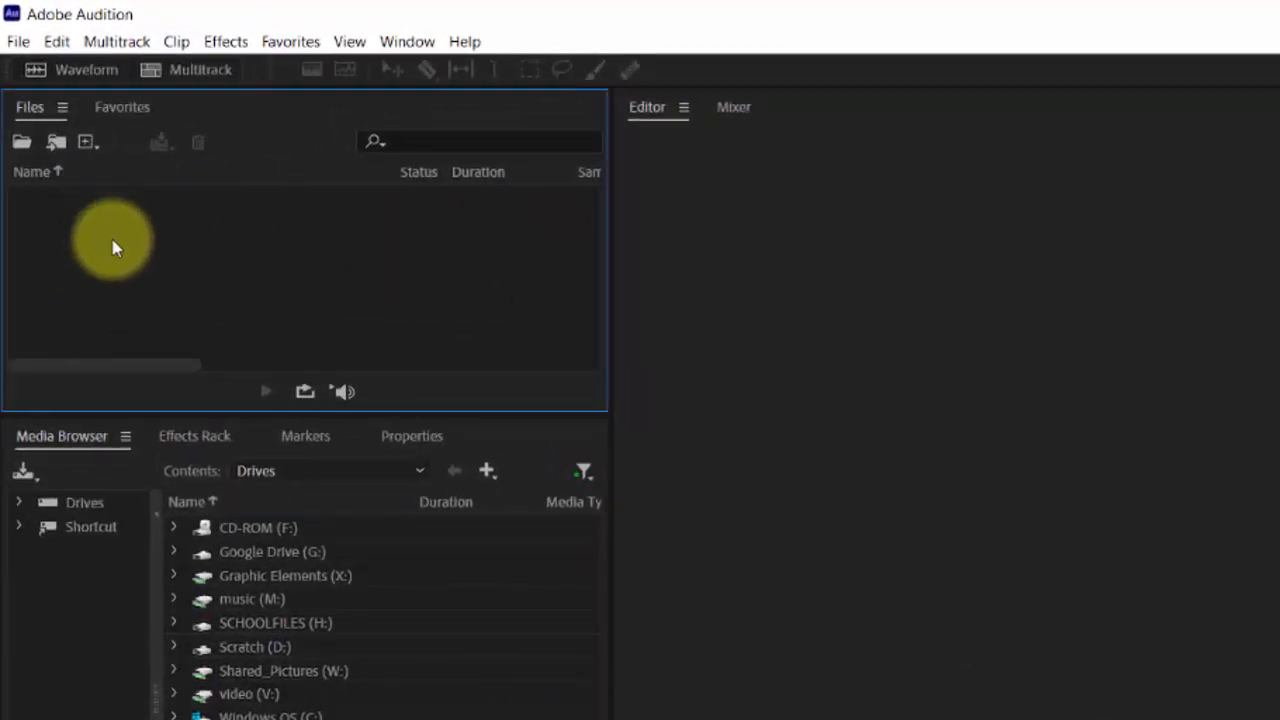
pyautogui.click(165, 80)
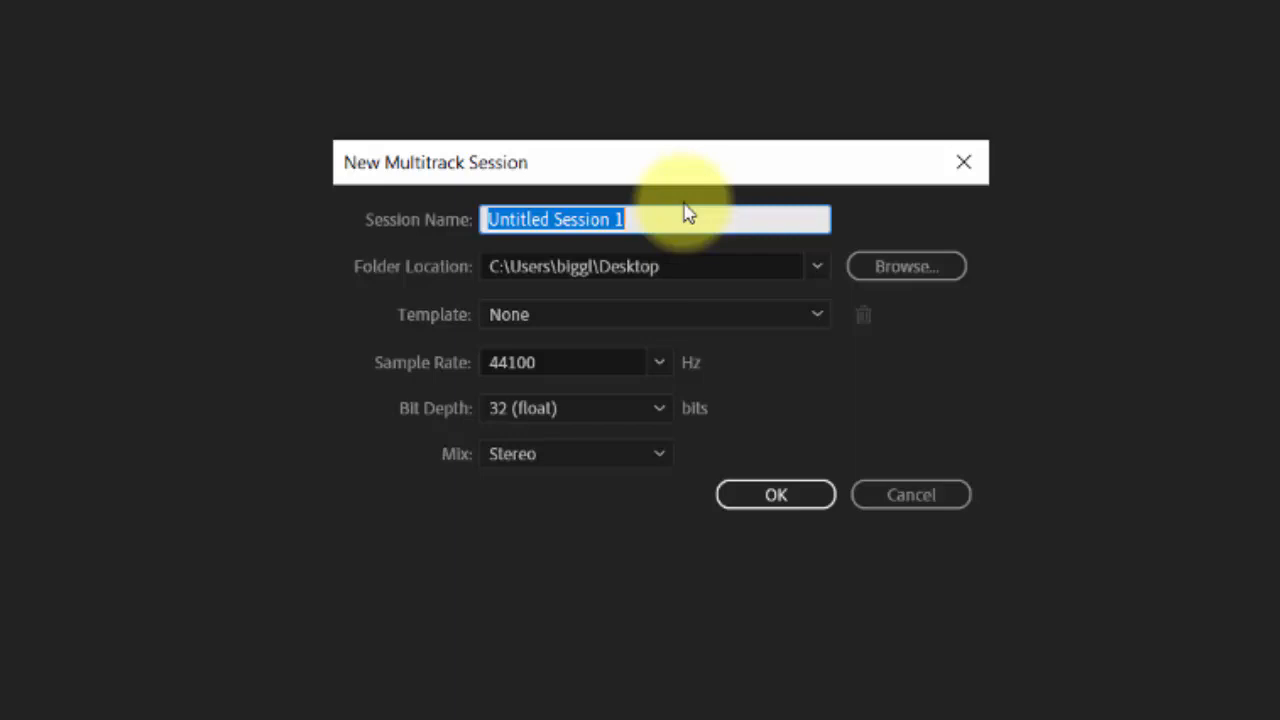
pyautogui.write('Borderline-MrD')
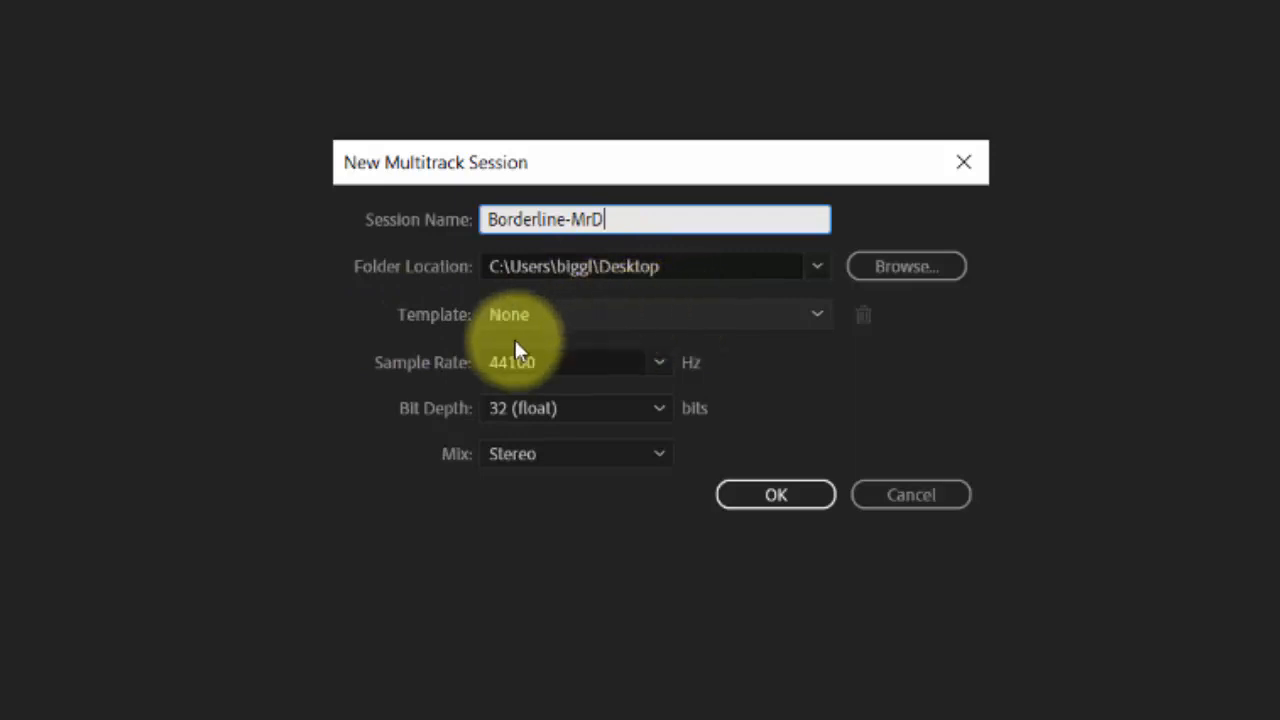
pyautogui.click(659, 362)
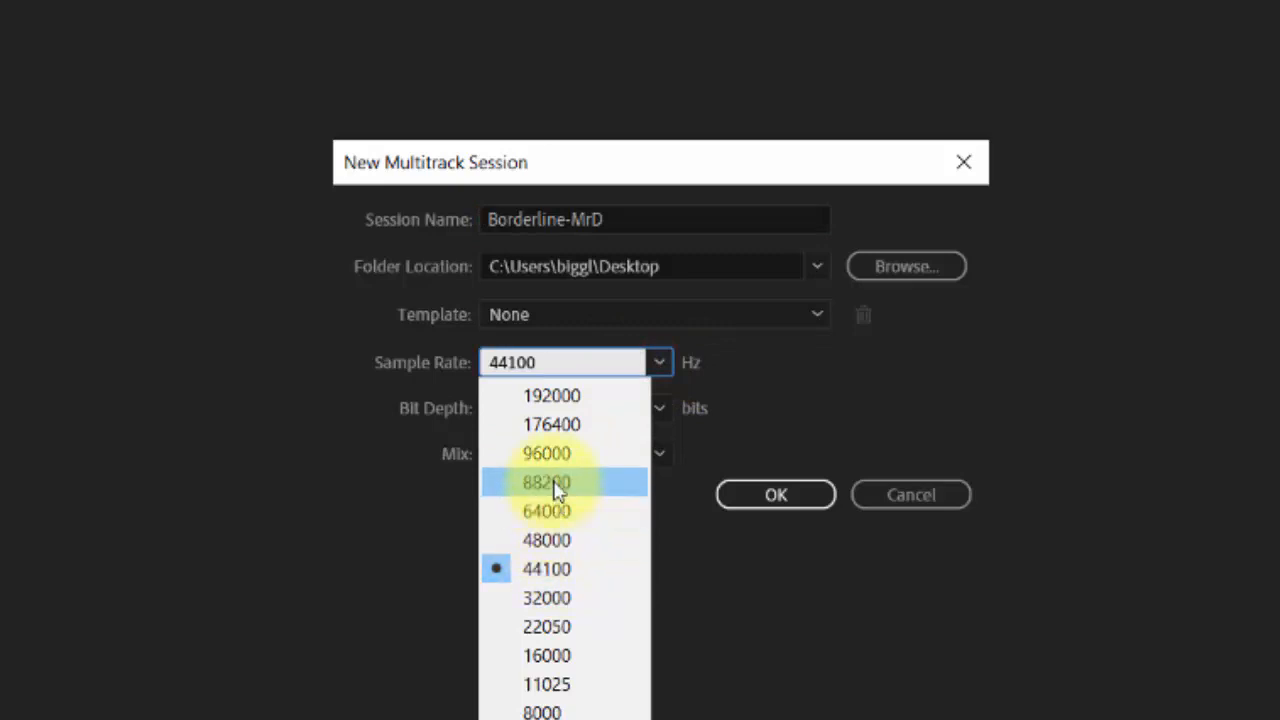
pyautogui.click(526, 569)
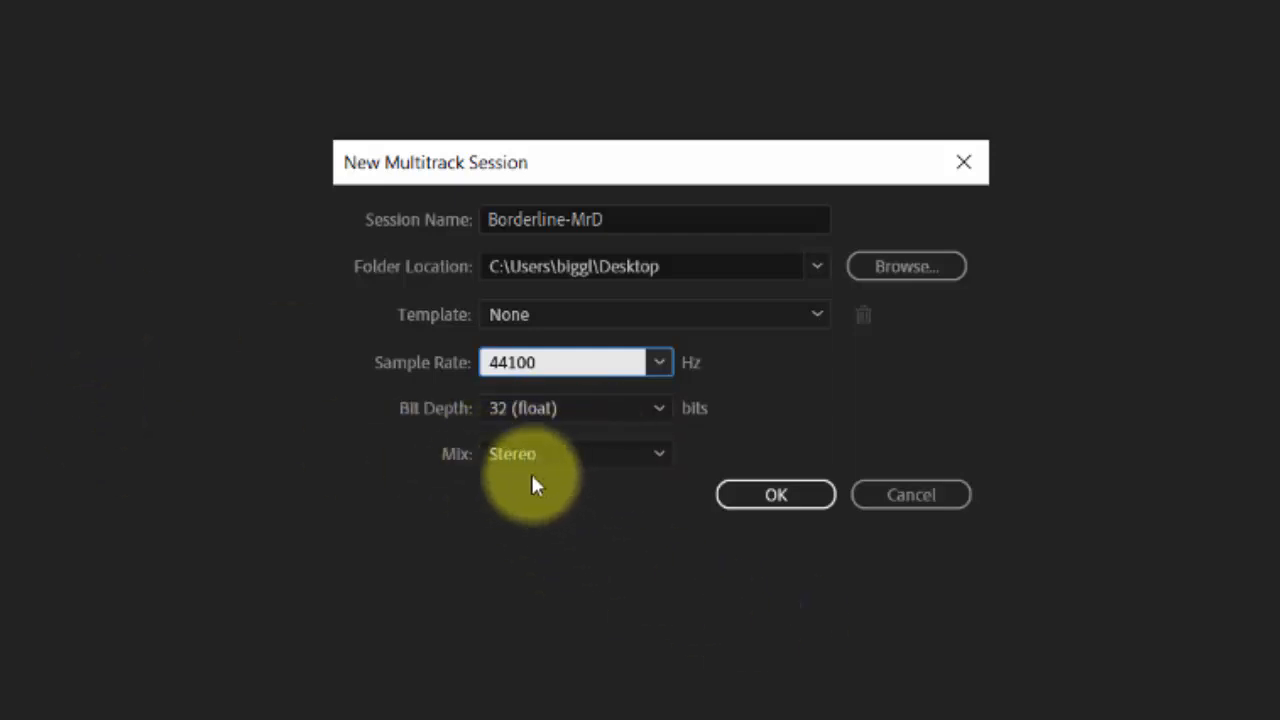
pyautogui.click(777, 500)
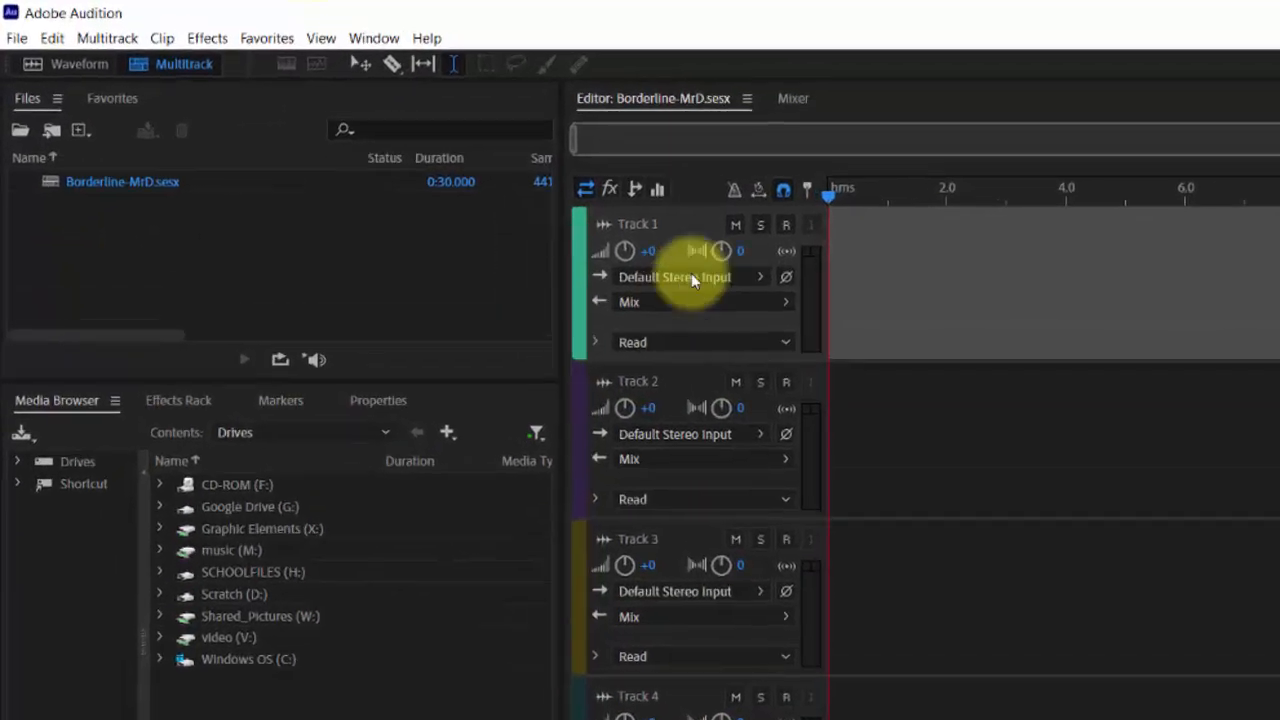
# - Import all the WAV files, 01_Kick.wav through 12_BackingVox2.wav, from the extracted Secretariat_Borderline_Full folder
pyautogui.rightClick(115, 247)
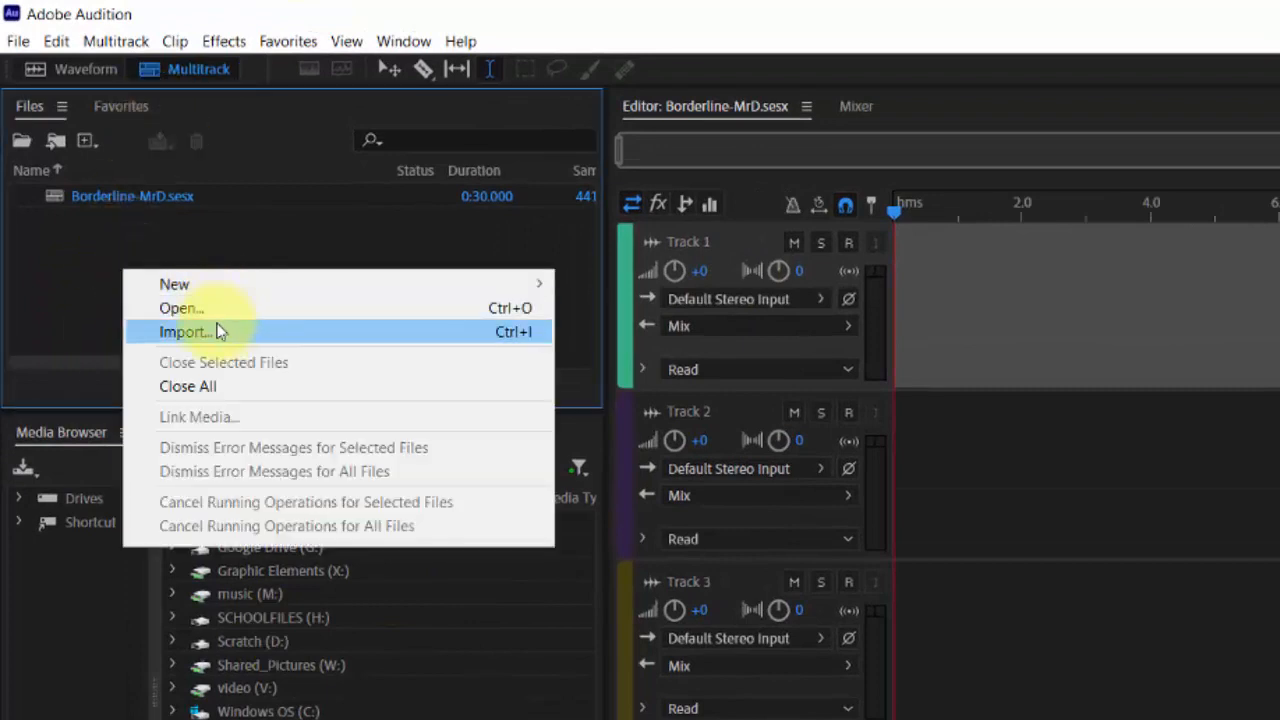
pyautogui.click(212, 332)
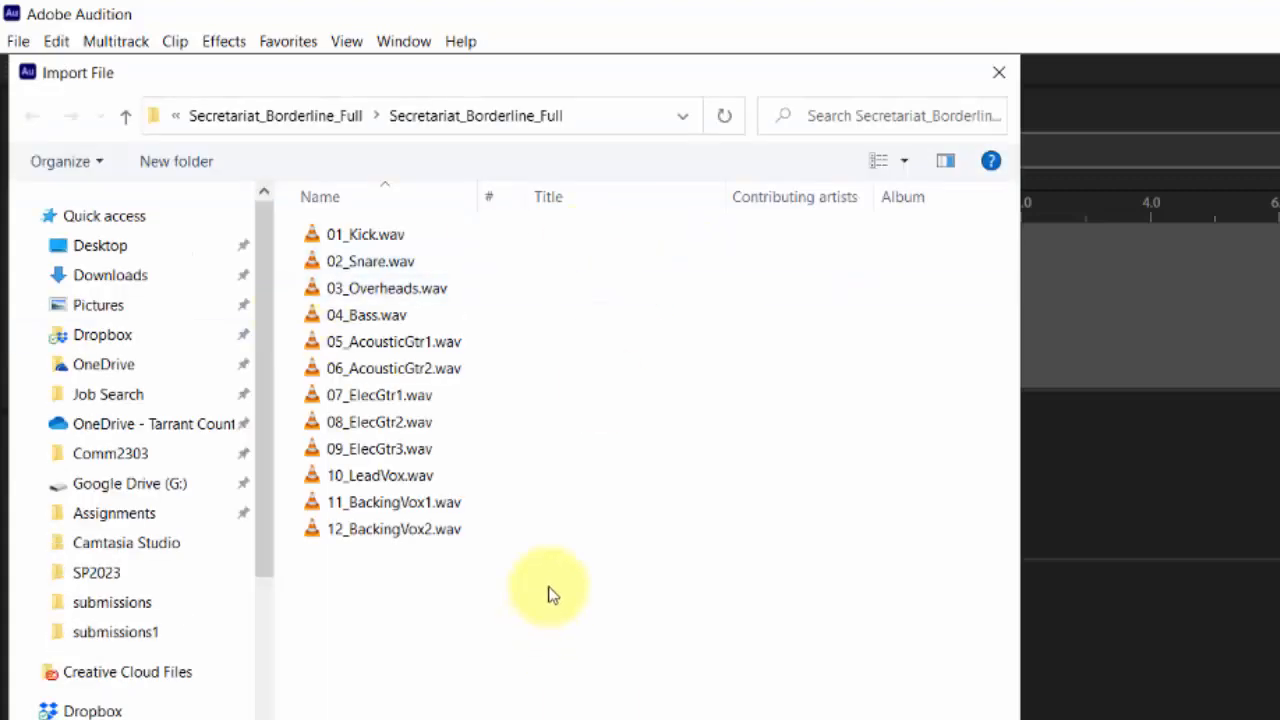
pyautogui.moveTo(554, 577); pyautogui.dragTo(356, 218)
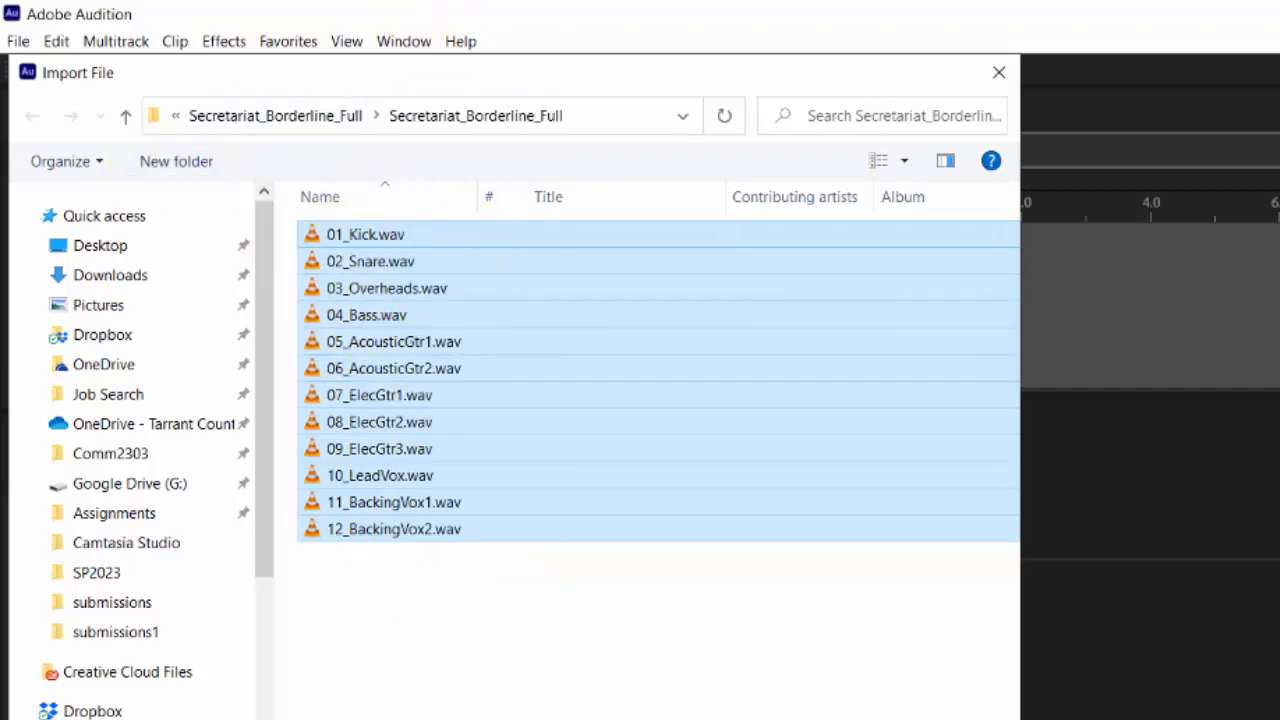
pyautogui.press('Return')
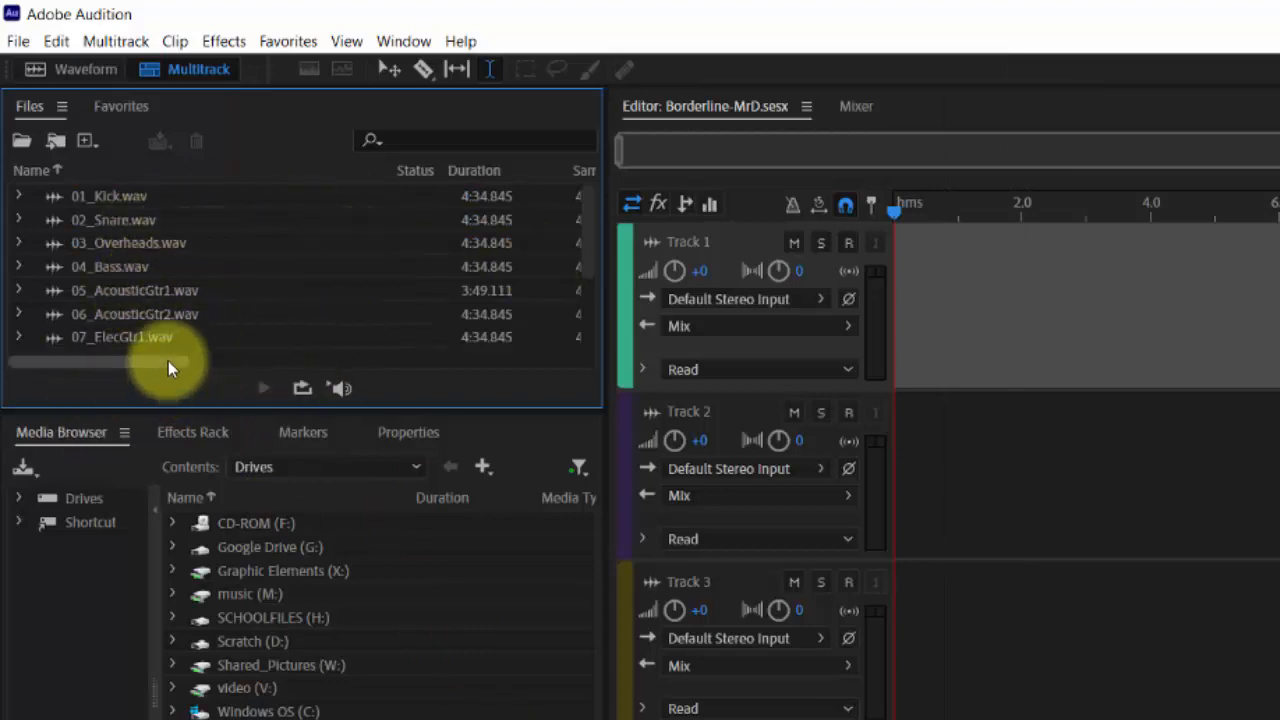
# - Examine the sample rate, channels and bit depth of the imported audio files
pyautogui.moveTo(169, 360); pyautogui.dragTo(304, 364)
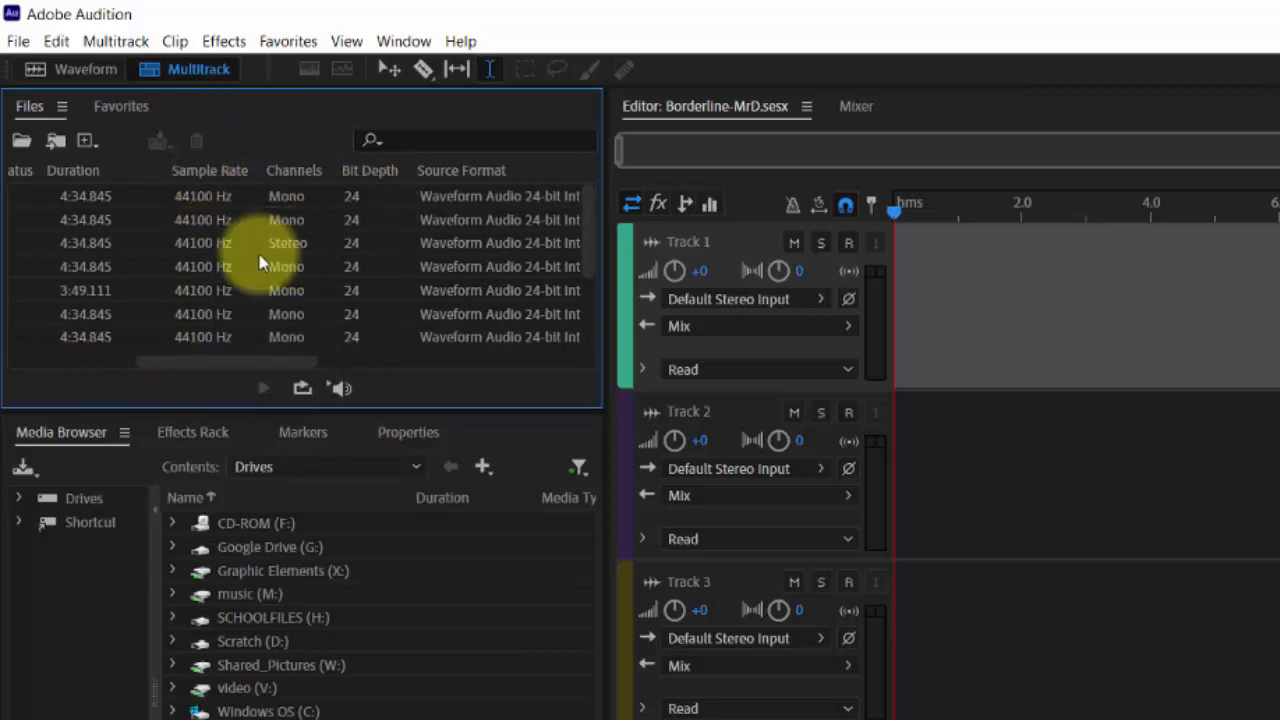
pyautogui.scroll(-1, 320, 300)
pyautogui.scroll(-1, 325, 290)
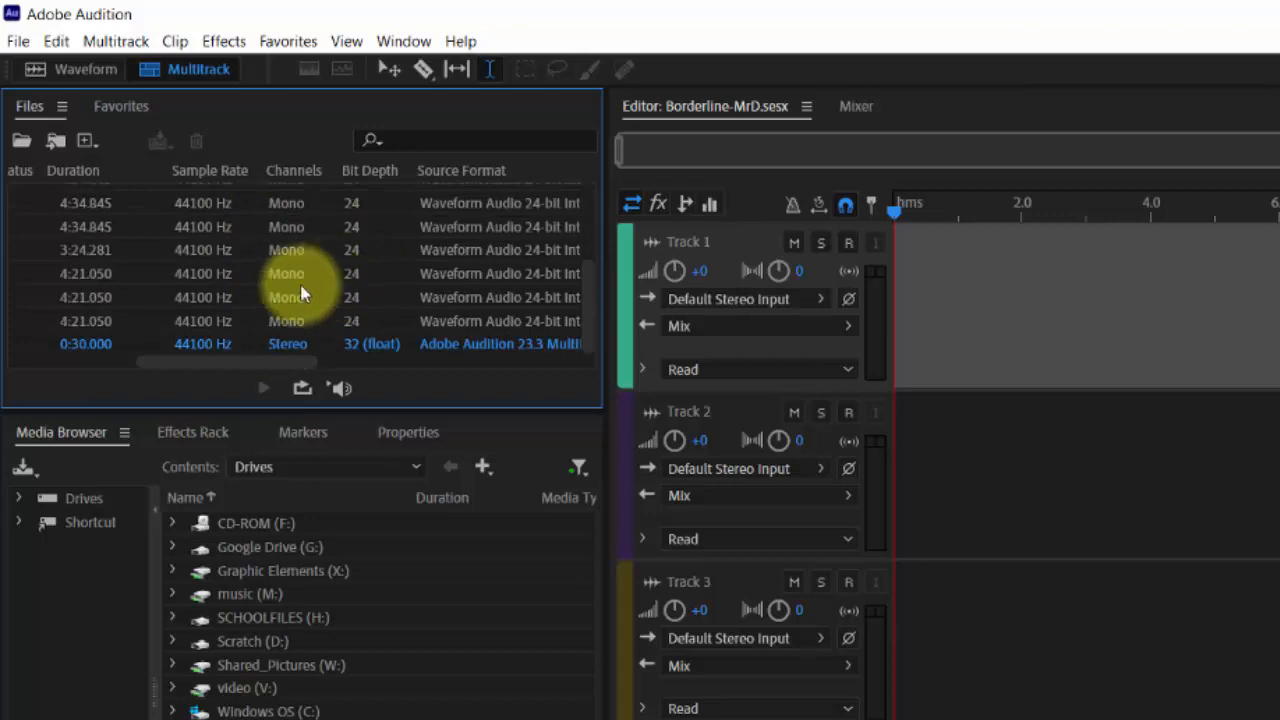
pyautogui.scroll(1, 272, 320)
pyautogui.scroll(1, 268, 310)
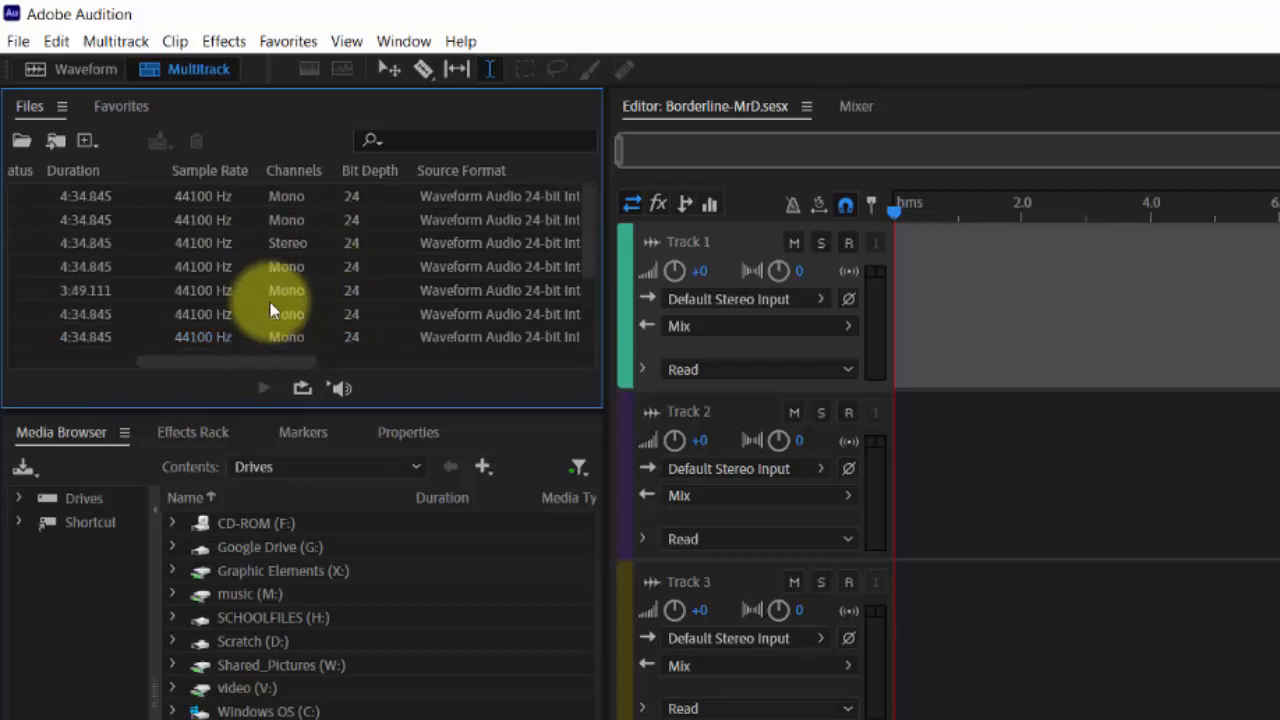
pyautogui.scroll(-1, 270, 310)
pyautogui.scroll(1, 270, 310)
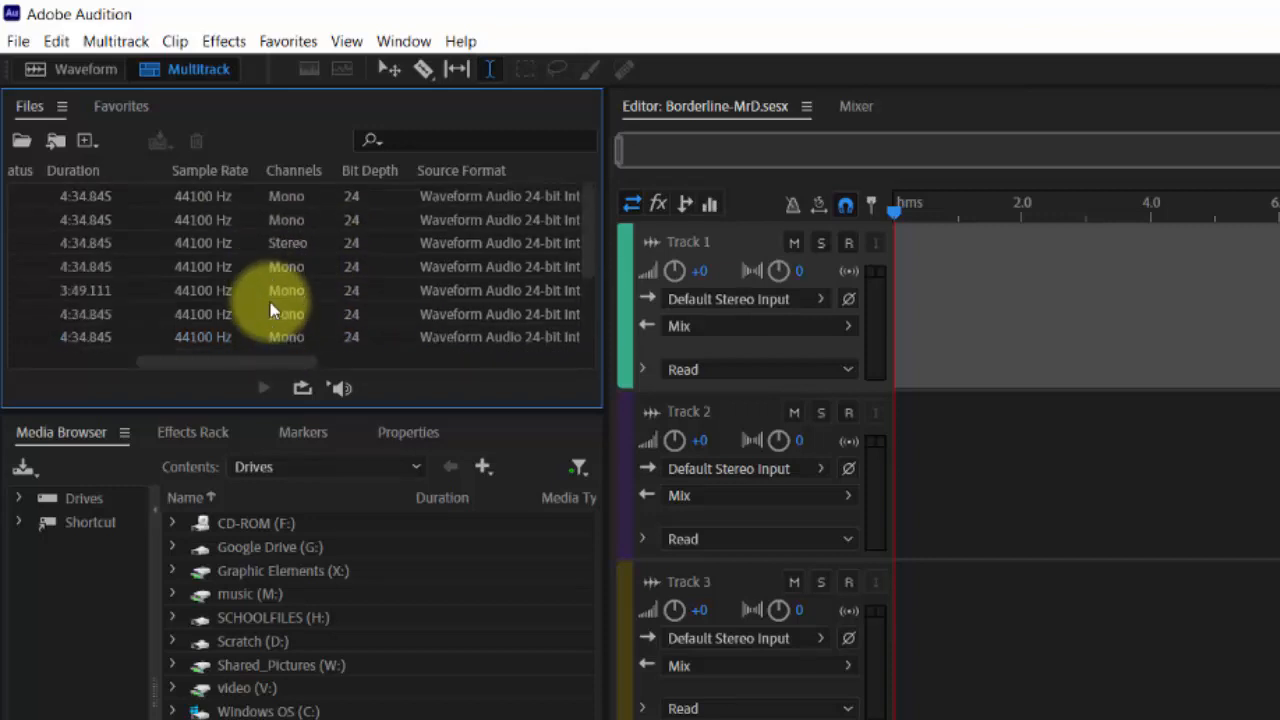
# - Place all the WAV files, 01_Kick.wav through 12_BackingVox2.wav, at the session start, each on its own track beginning with Track 1
pyautogui.click(286, 243)
pyautogui.moveTo(258, 366); pyautogui.dragTo(119, 385)
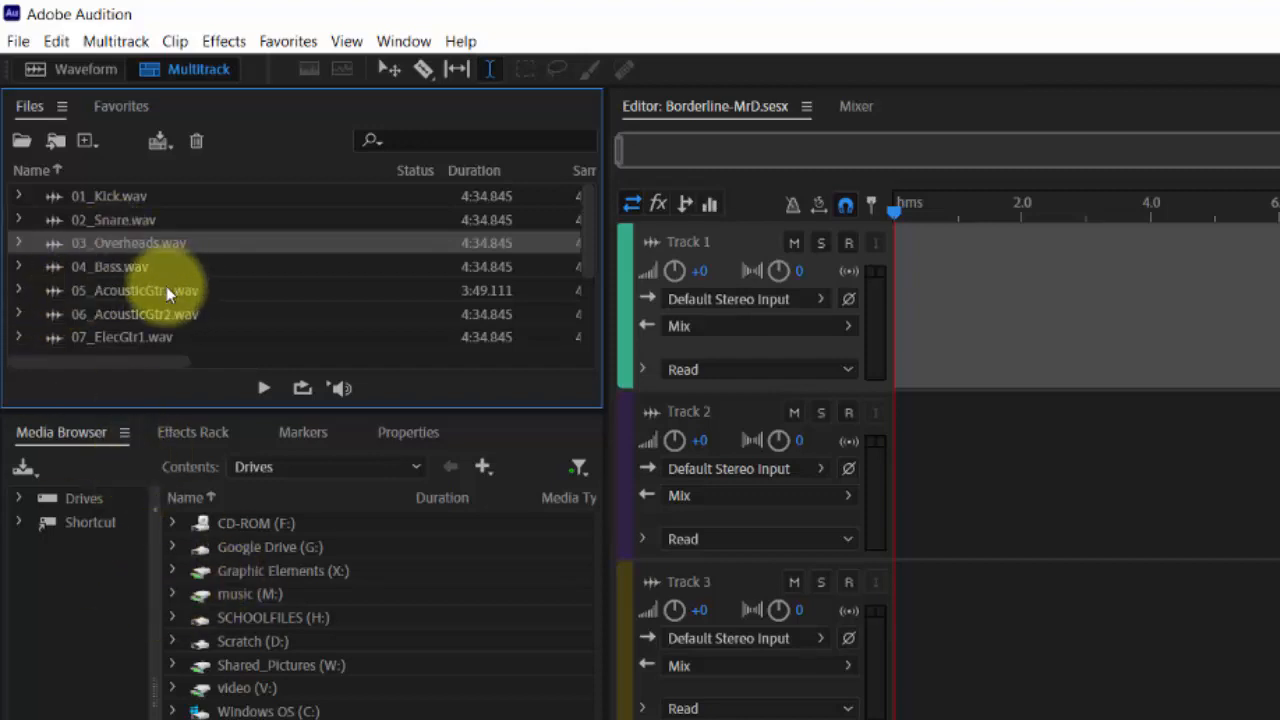
pyautogui.scroll(-1, 166, 287)
pyautogui.scroll(1, 162, 287)
pyautogui.click(89, 201)
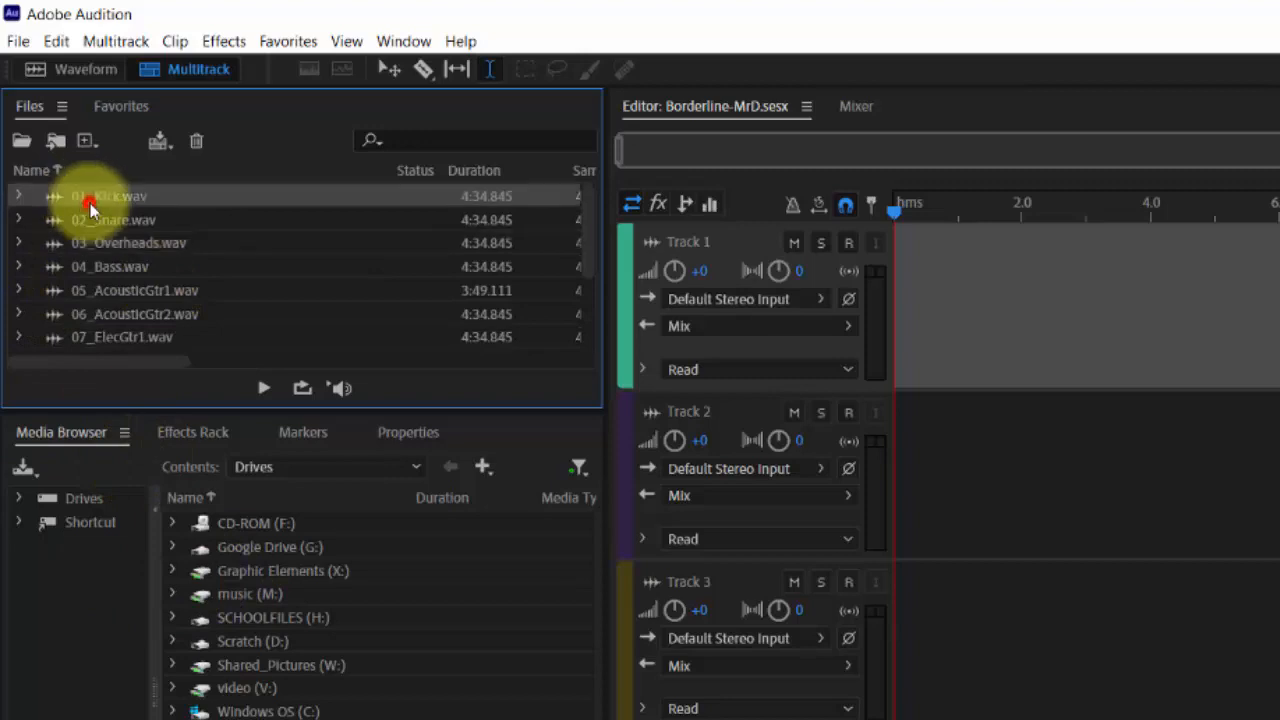
pyautogui.scroll(-2, 90, 288)
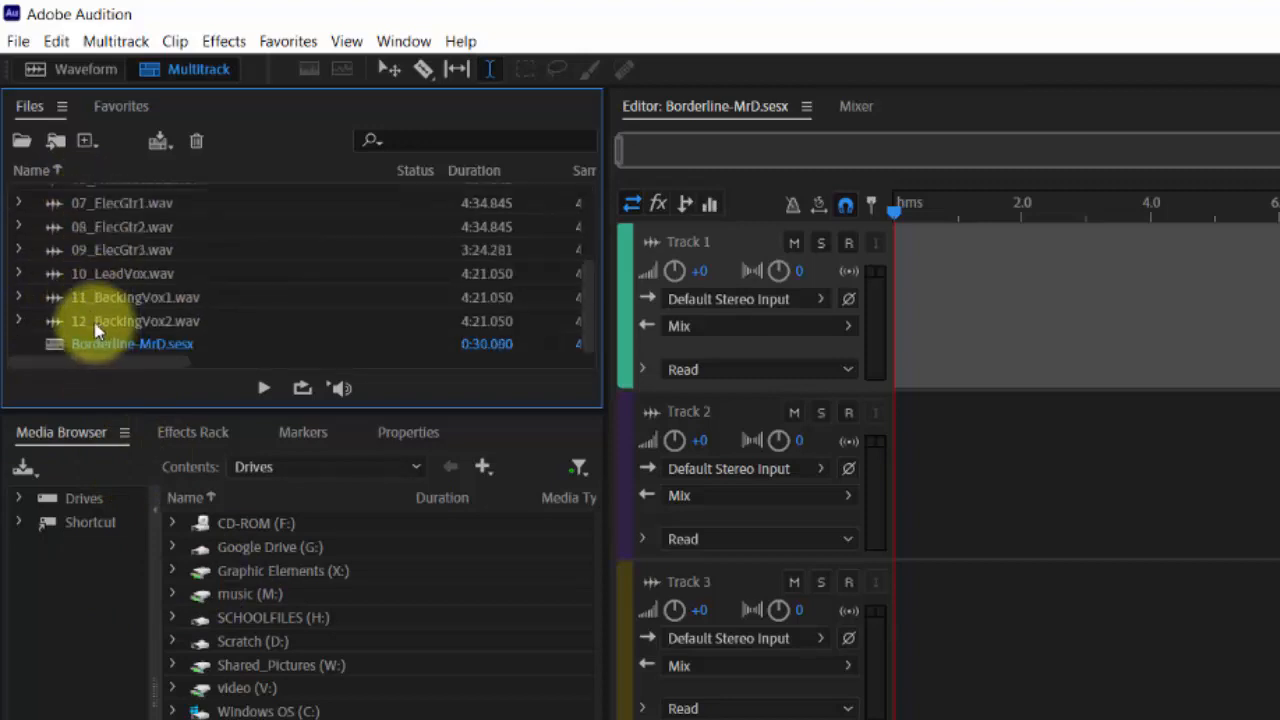
pyautogui.keyDown('shift'); pyautogui.click(95, 328); pyautogui.keyUp('shift')
pyautogui.moveTo(97, 336); pyautogui.dragTo(845, 363)
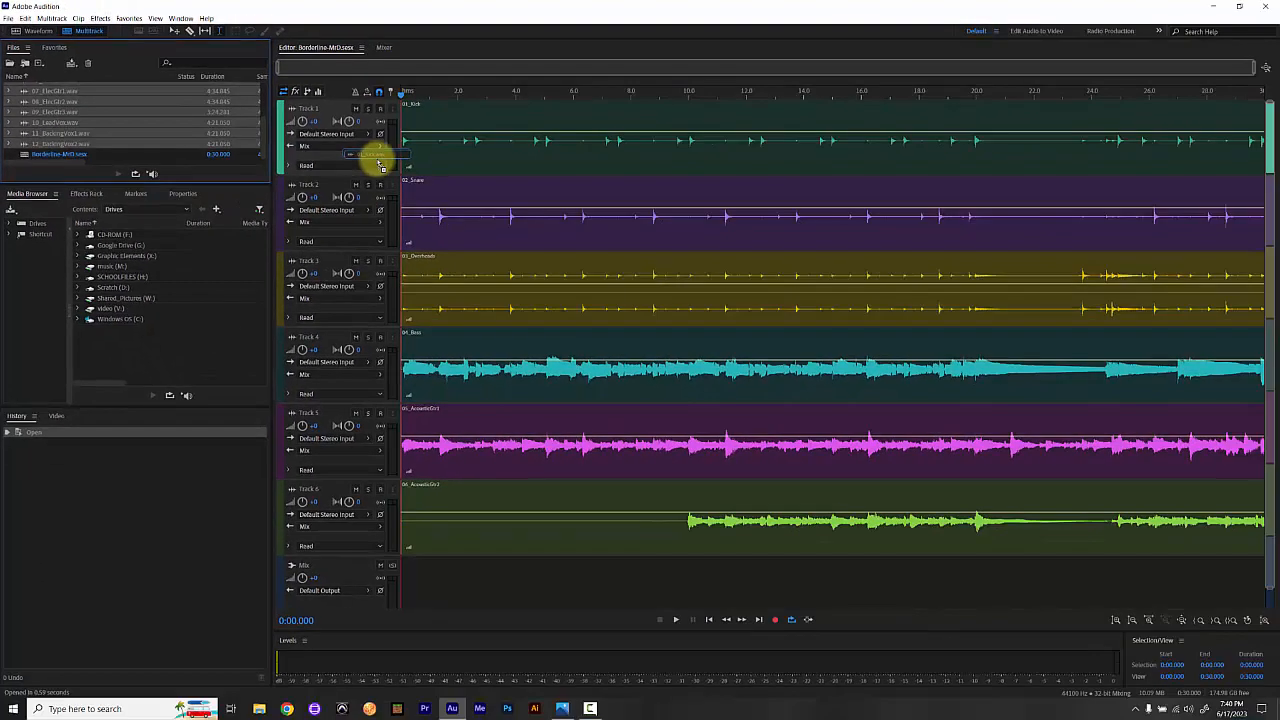
pyautogui.moveTo(381, 163); pyautogui.dragTo(430, 222)
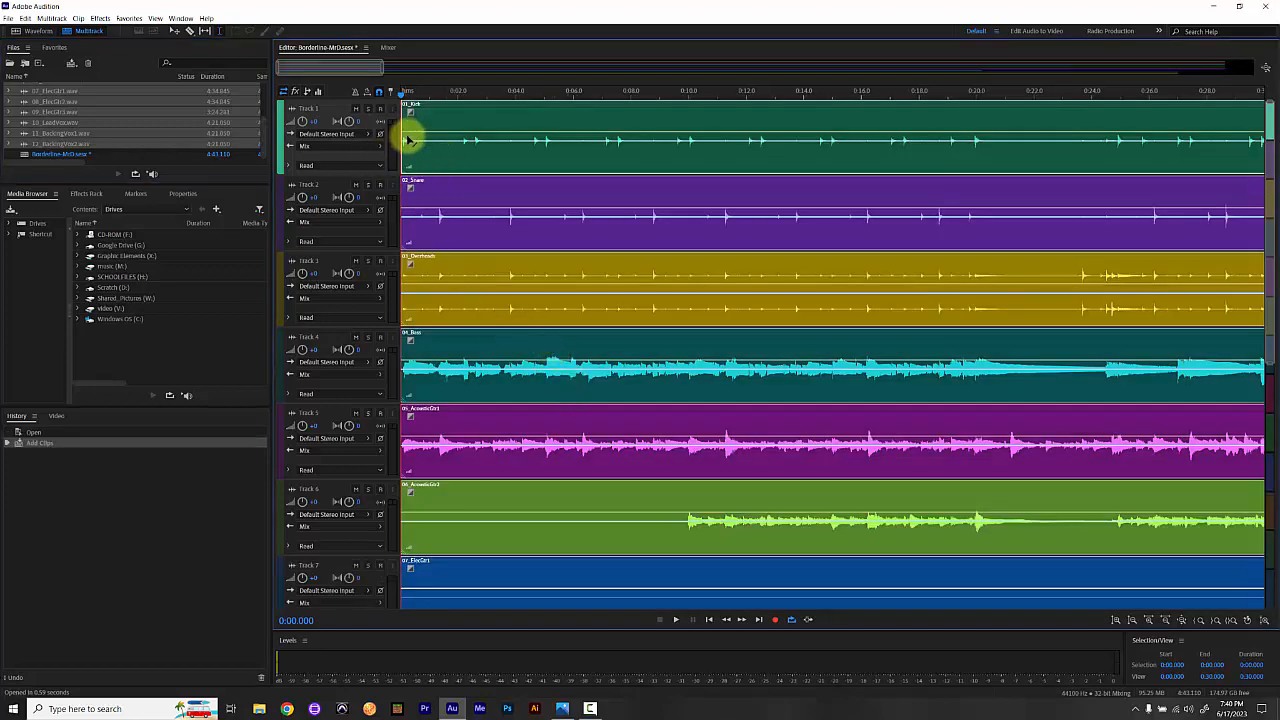
# - Look through all twelve tracks in the multitrack session to check the placement of their clips
pyautogui.scroll(-3, 450, 137)
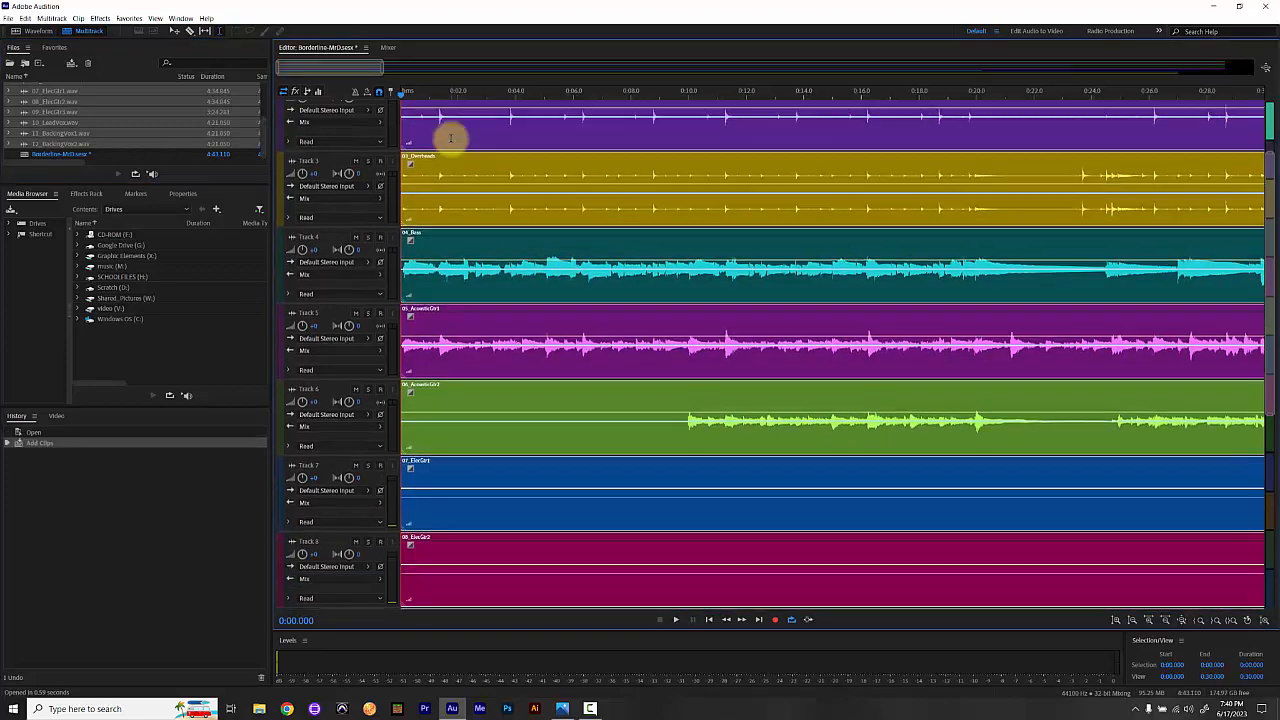
pyautogui.scroll(-10, 450, 137)
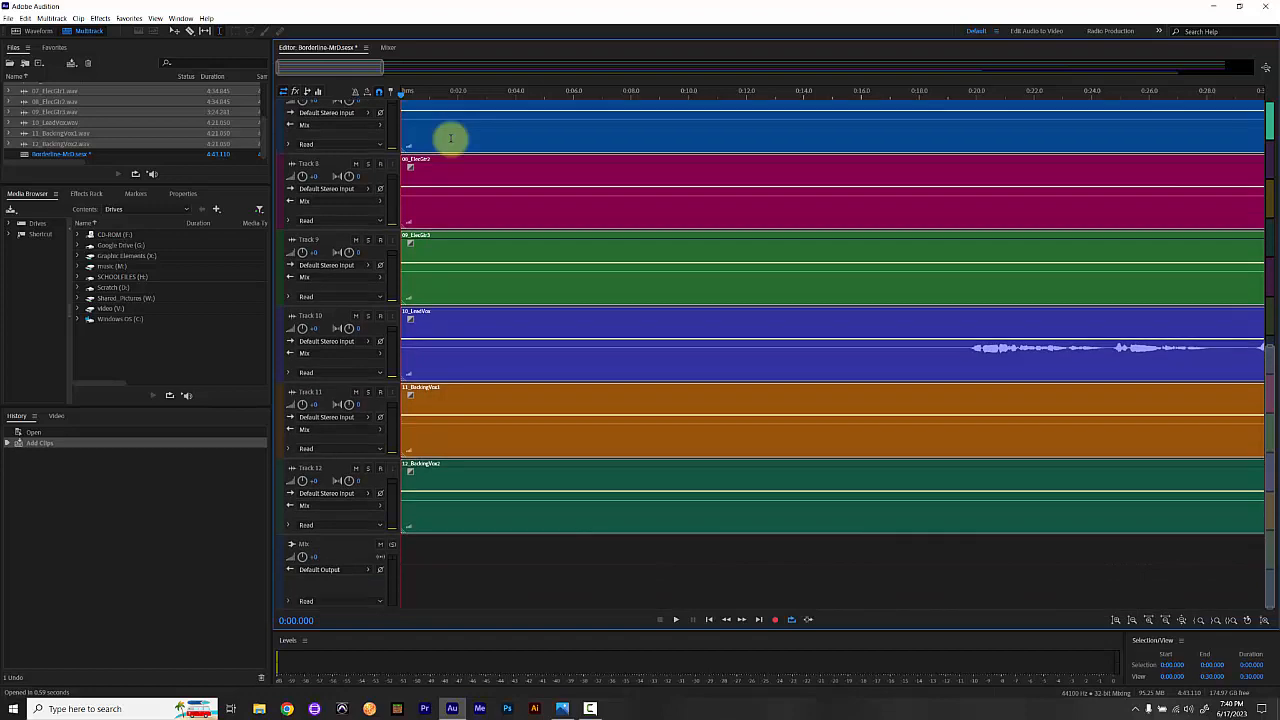
pyautogui.scroll(5, 450, 137)
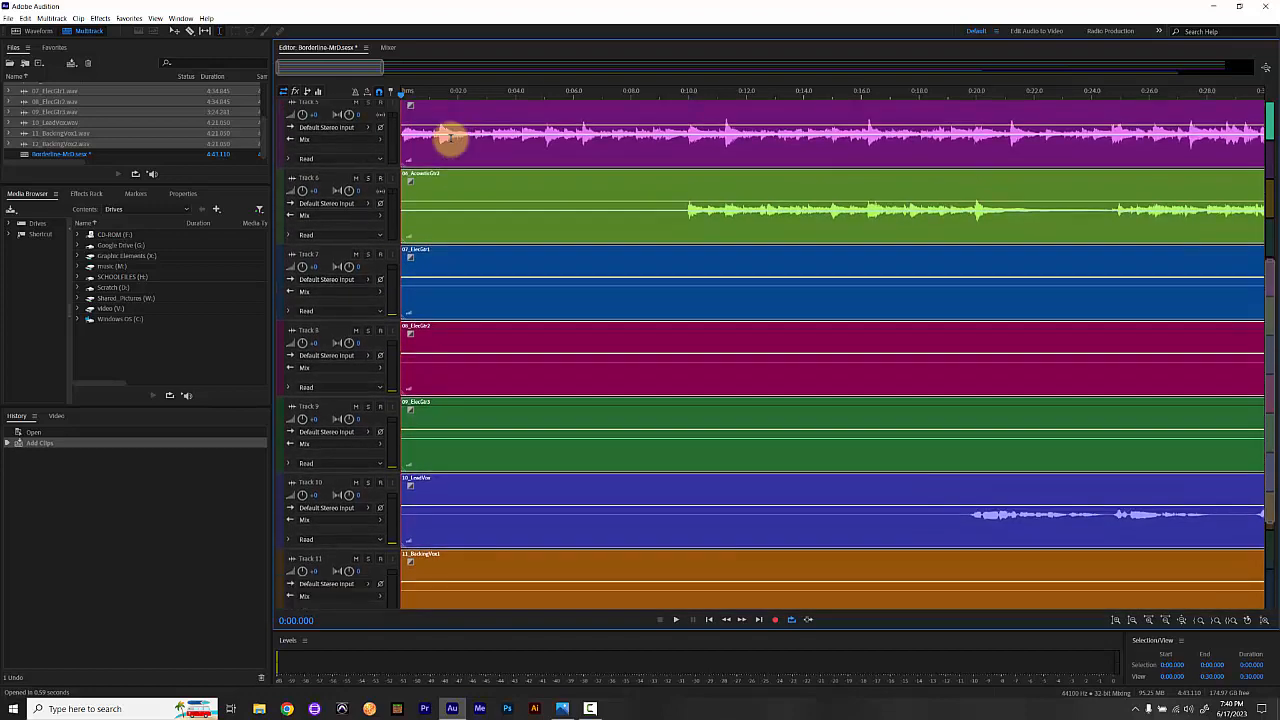
pyautogui.scroll(-4, 450, 137)
pyautogui.scroll(-1, 450, 137)
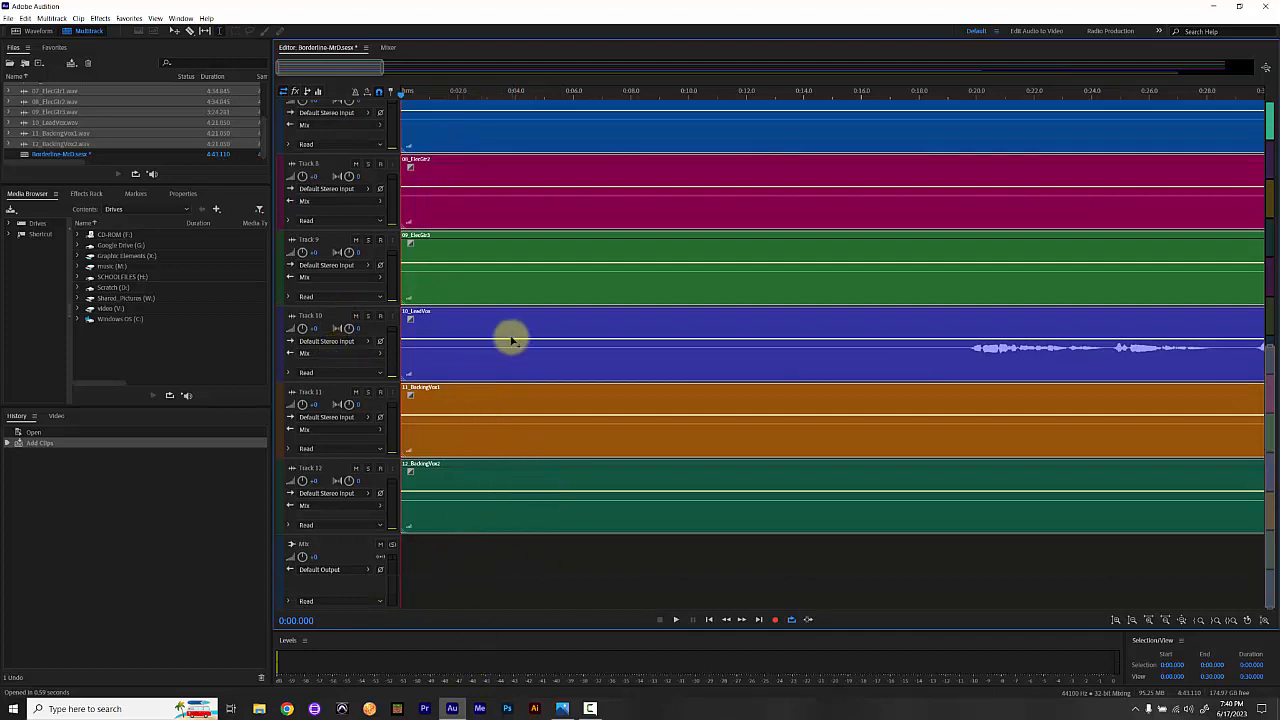
pyautogui.scroll(10, 453, 394)
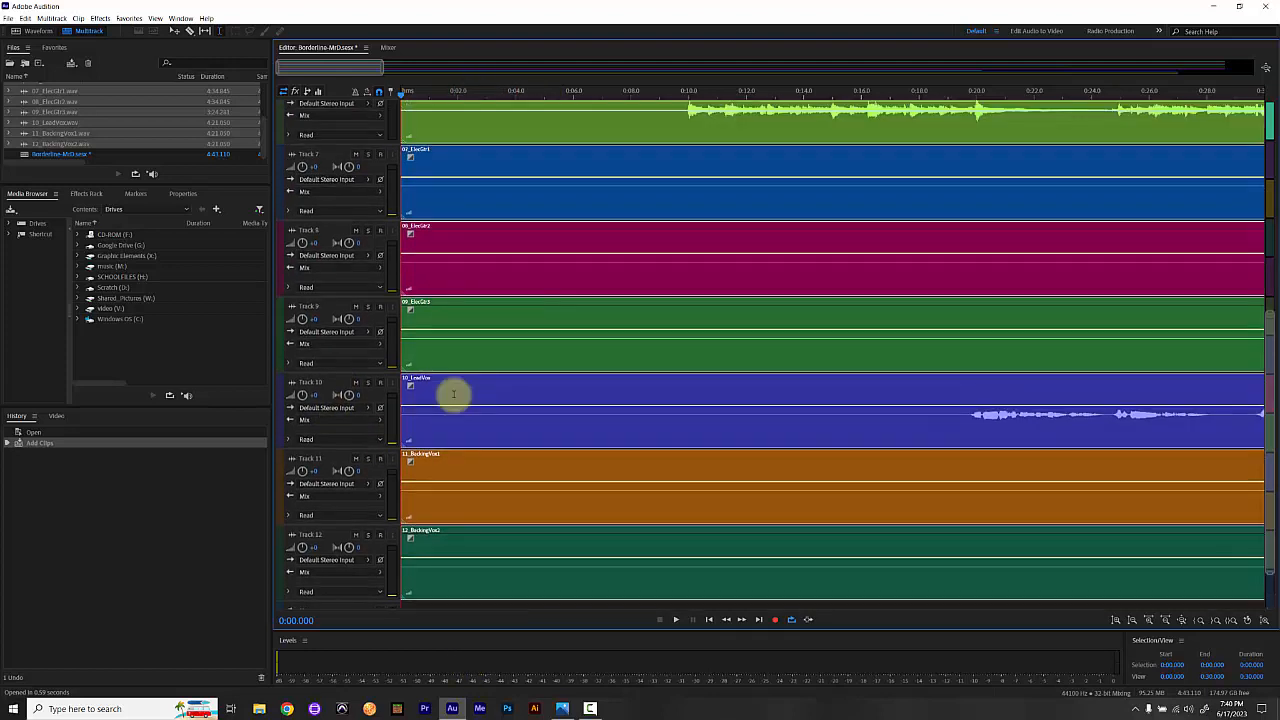
pyautogui.scroll(2, 453, 394)
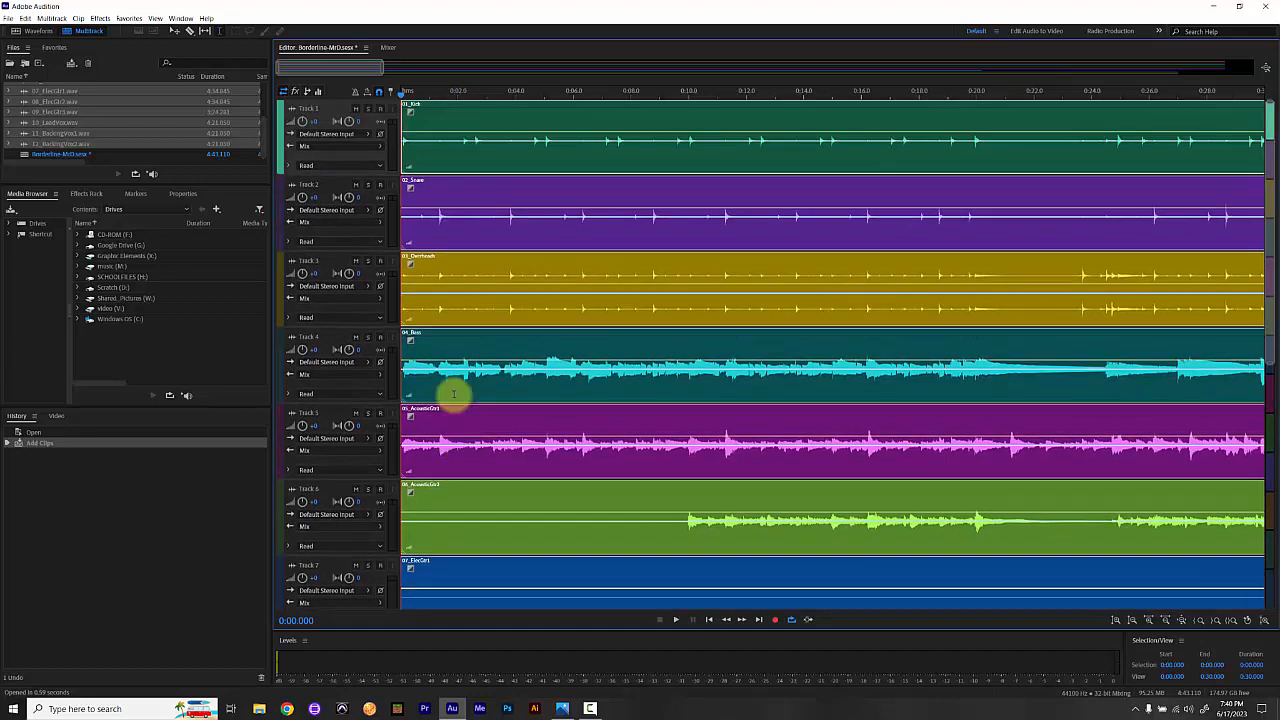
pyautogui.scroll(-12, 453, 394)
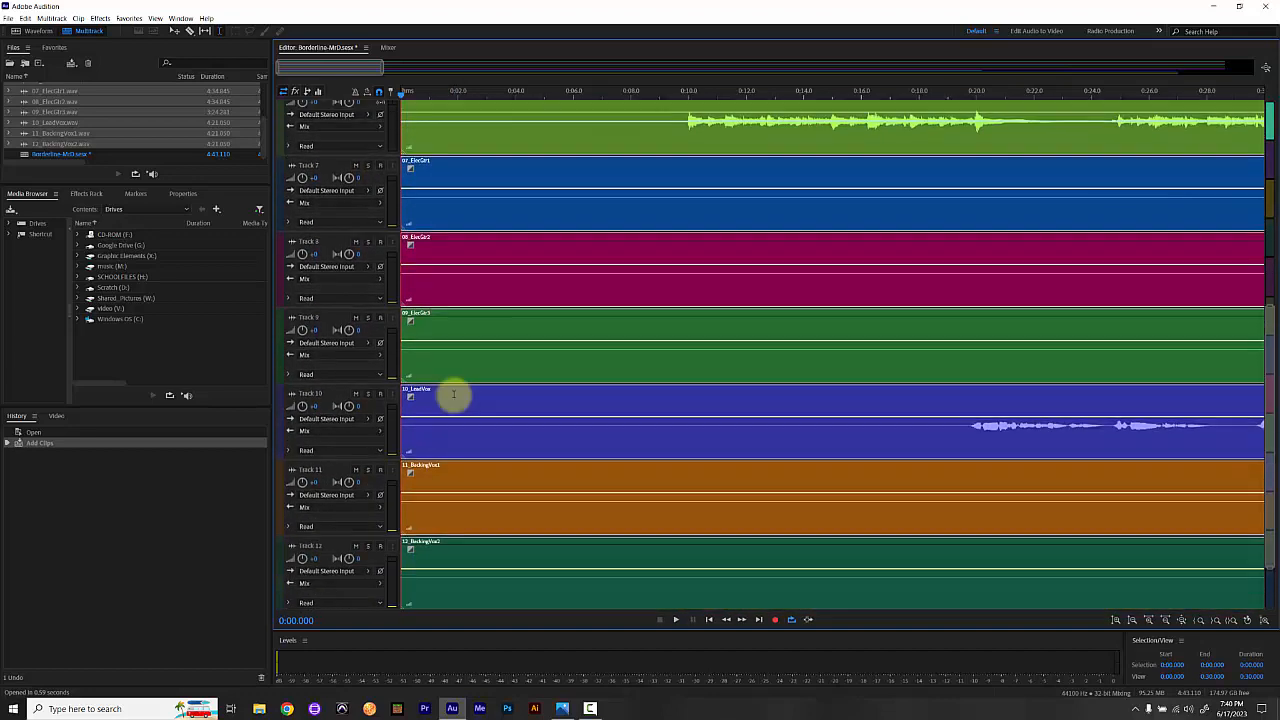
pyautogui.scroll(10, 453, 394)
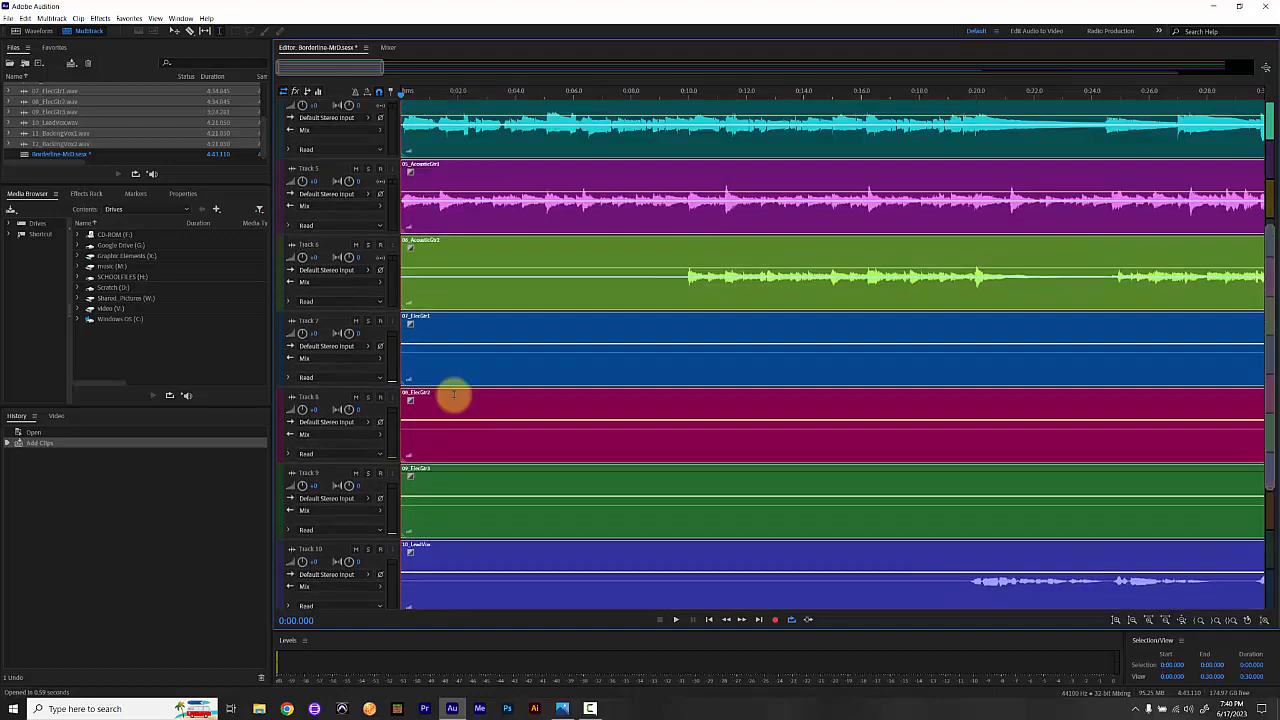
pyautogui.scroll(2, 453, 394)
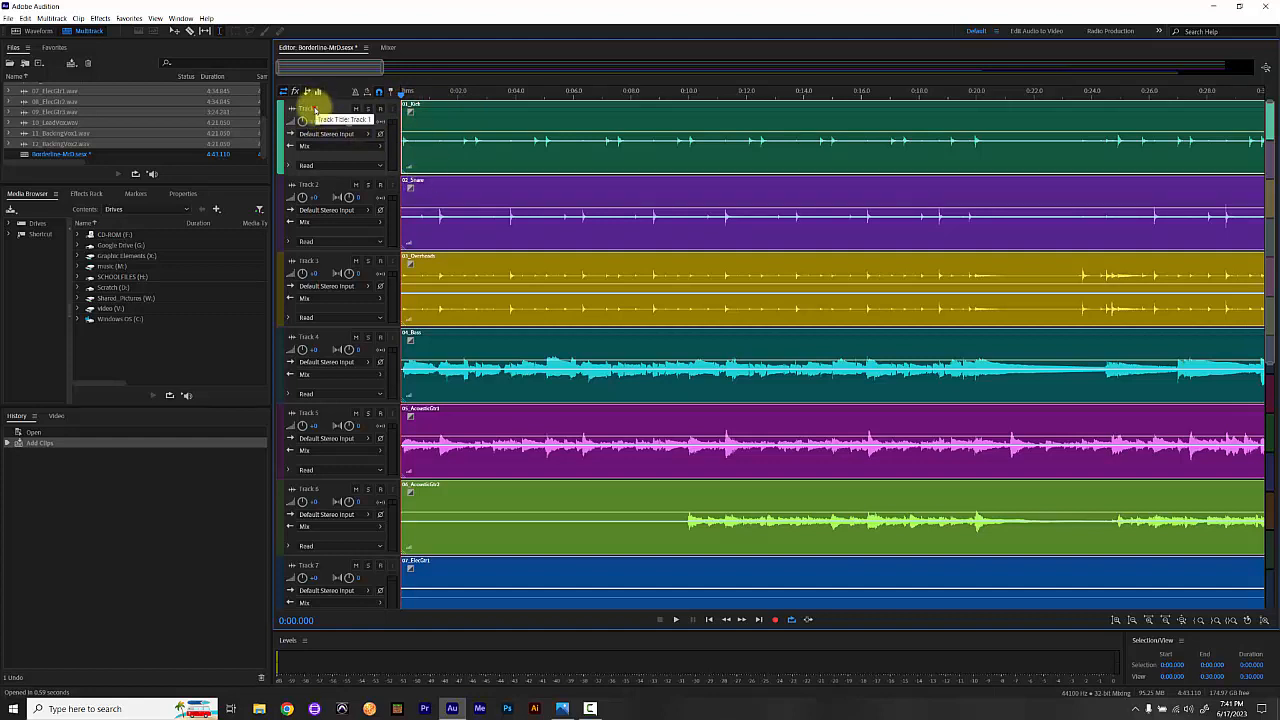
# - Rename Track 1 to Kick, Track 2 to Snare and Track 3 to OH
pyautogui.click(318, 108)
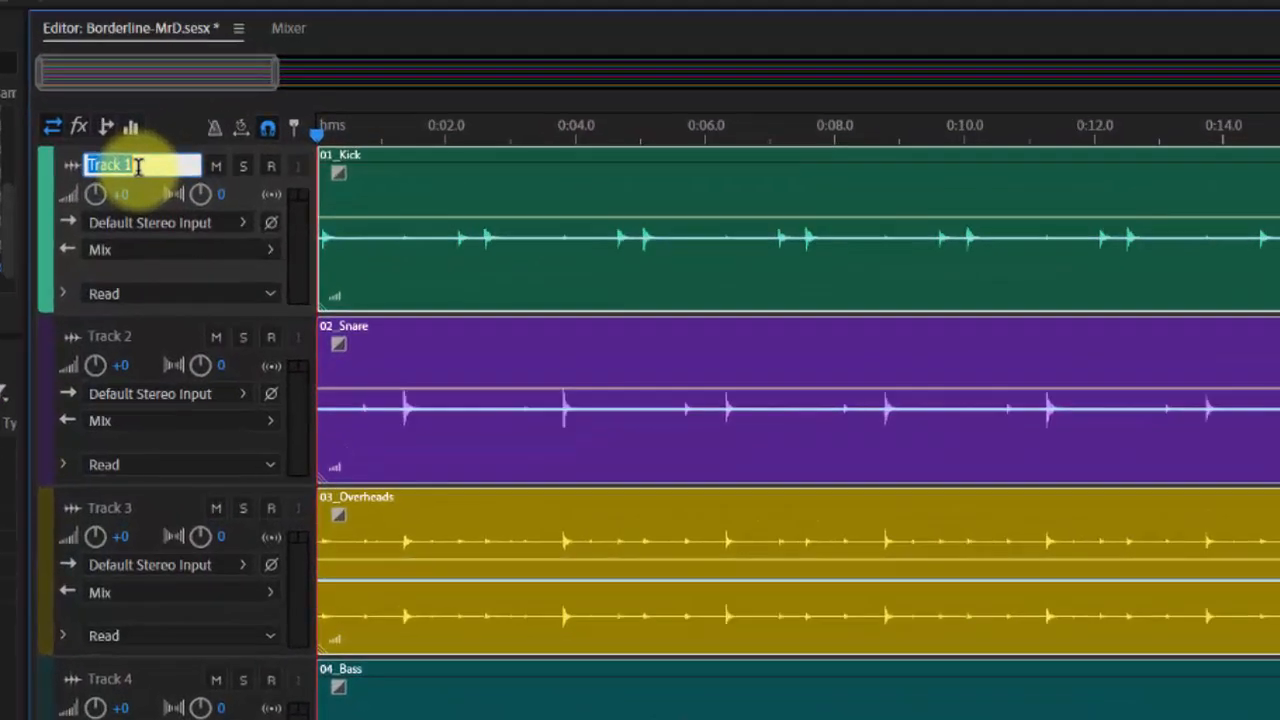
pyautogui.write('Kick')
pyautogui.press('Return')
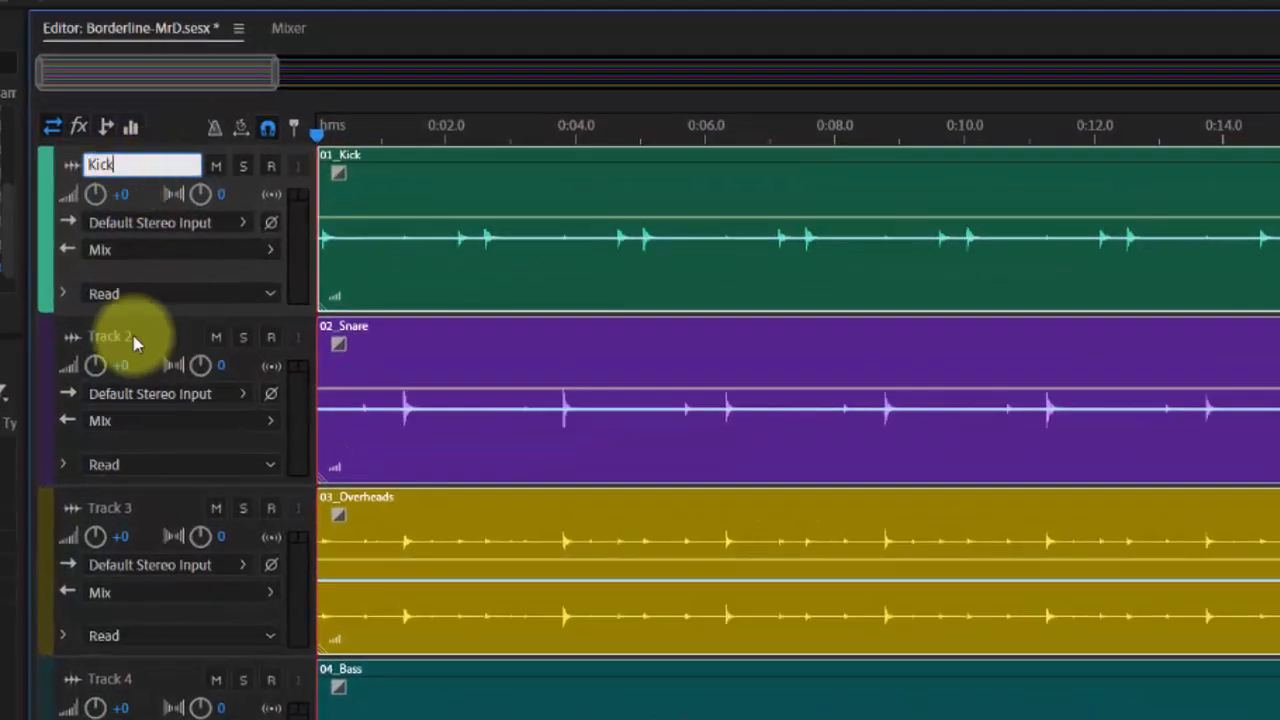
pyautogui.doubleClick(131, 333)
pyautogui.write('Snare')
pyautogui.press('Return')
pyautogui.doubleClick(116, 510)
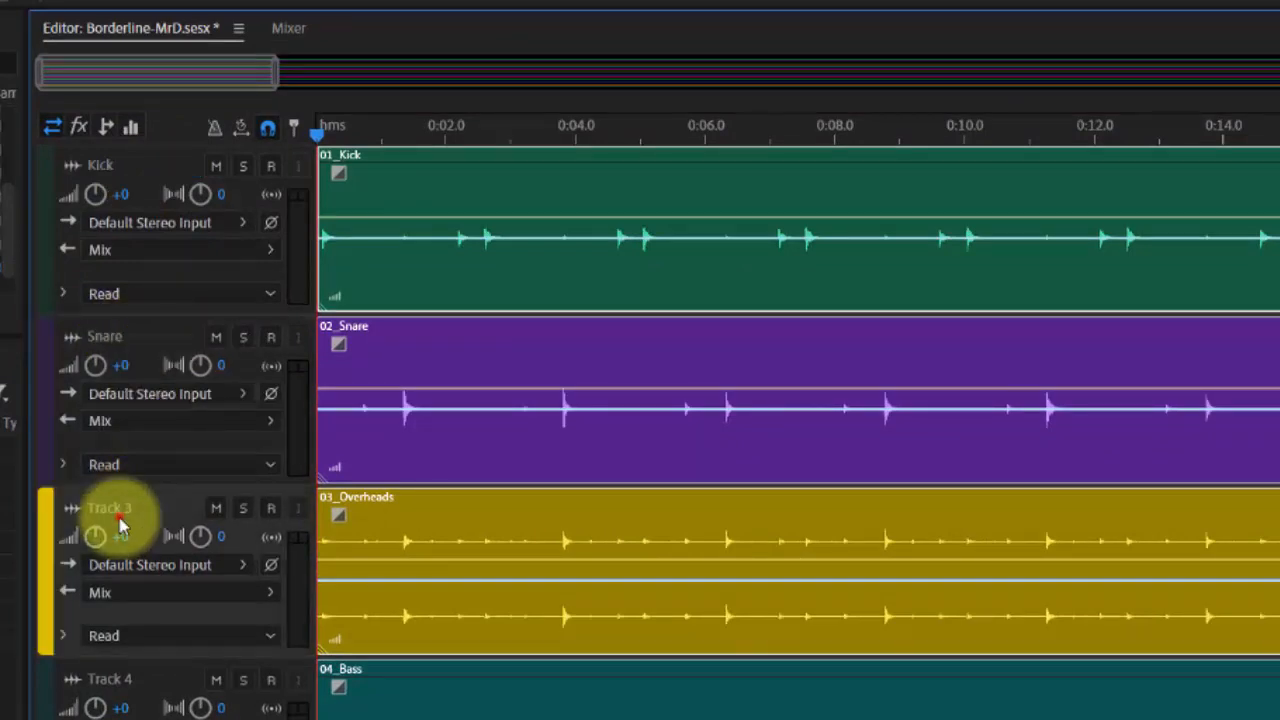
pyautogui.write('OH')
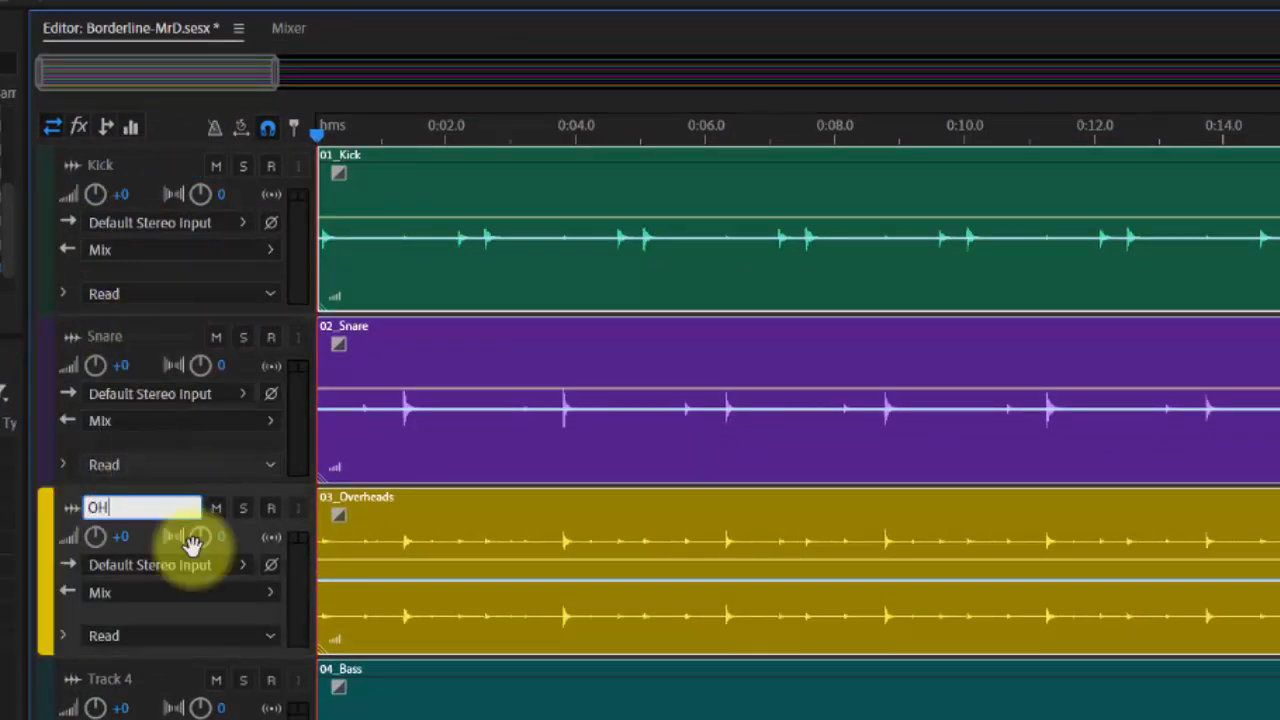
pyautogui.press('Return')
# - Rename Track 4 to Bass, Track 5 to AC Gtr 1 and Track 6 to AC Gtr 2
pyautogui.doubleClick(125, 680)
pyautogui.write('Bass')
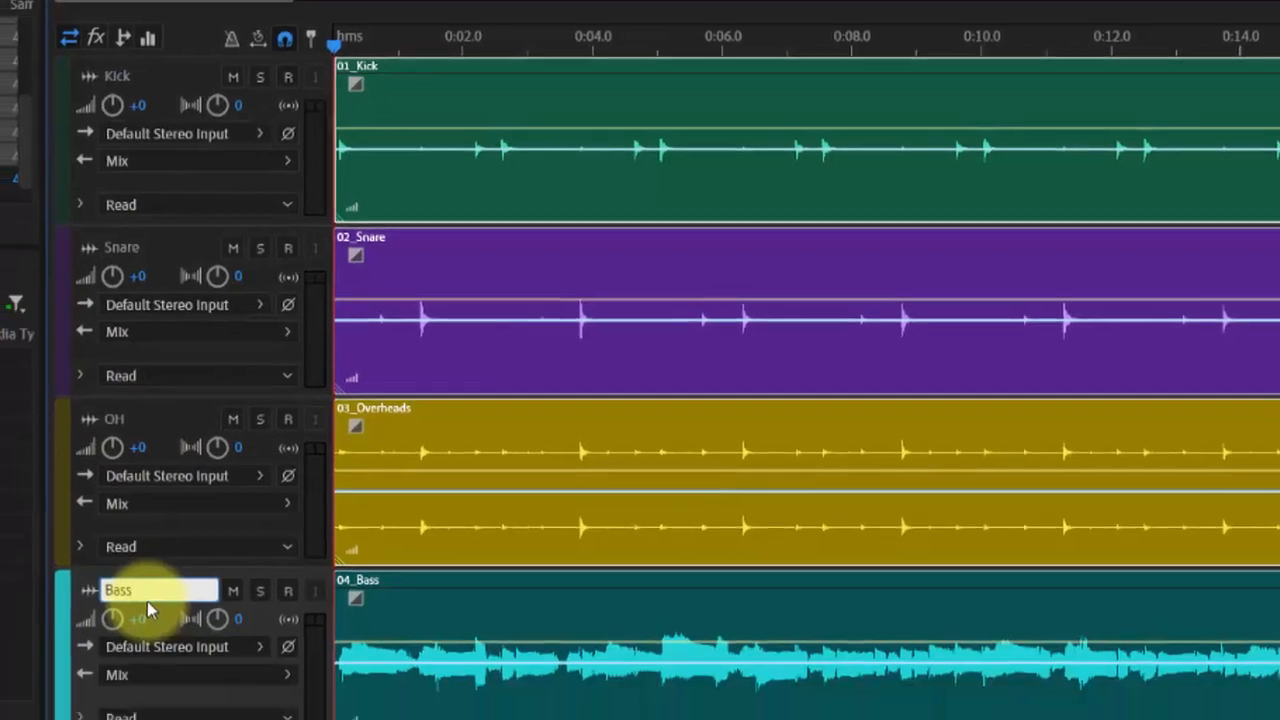
pyautogui.press('Return')
pyautogui.doubleClick(190, 440)
pyautogui.write('Ac')
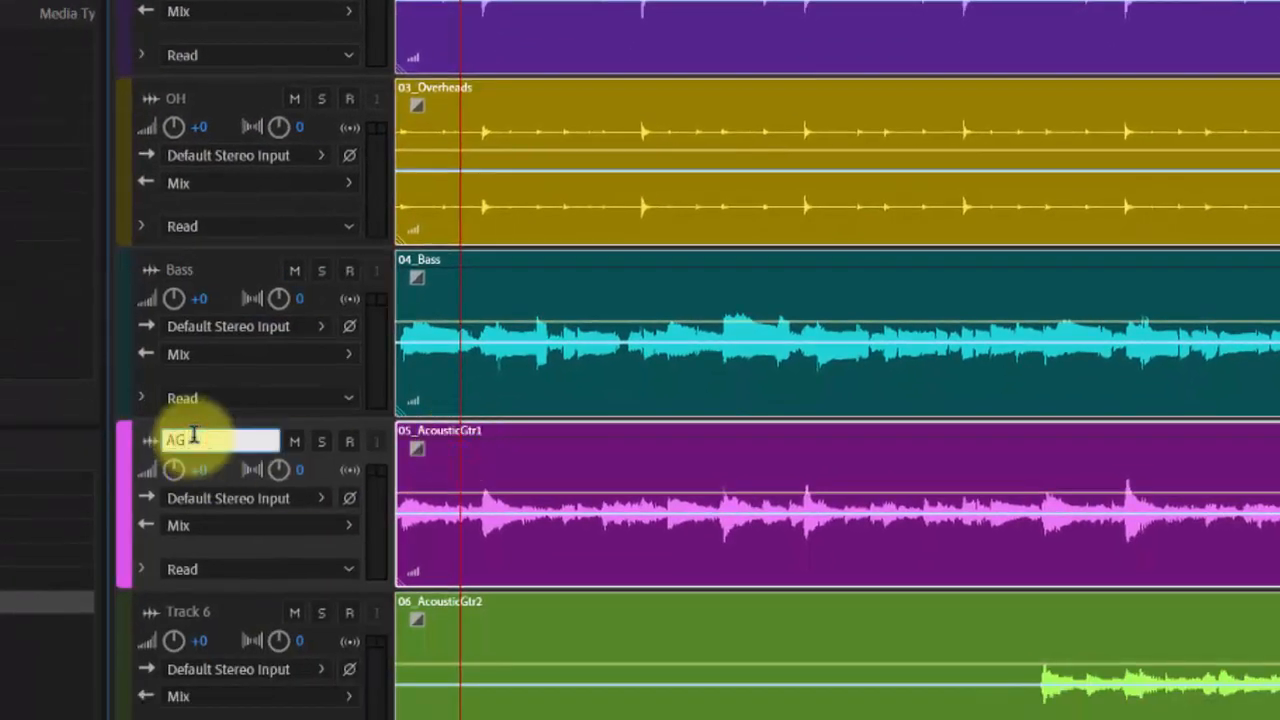
pyautogui.write(' Gtr 1')
pyautogui.press('Return')
pyautogui.doubleClick(185, 614)
pyautogui.write('AC Gtr 2')
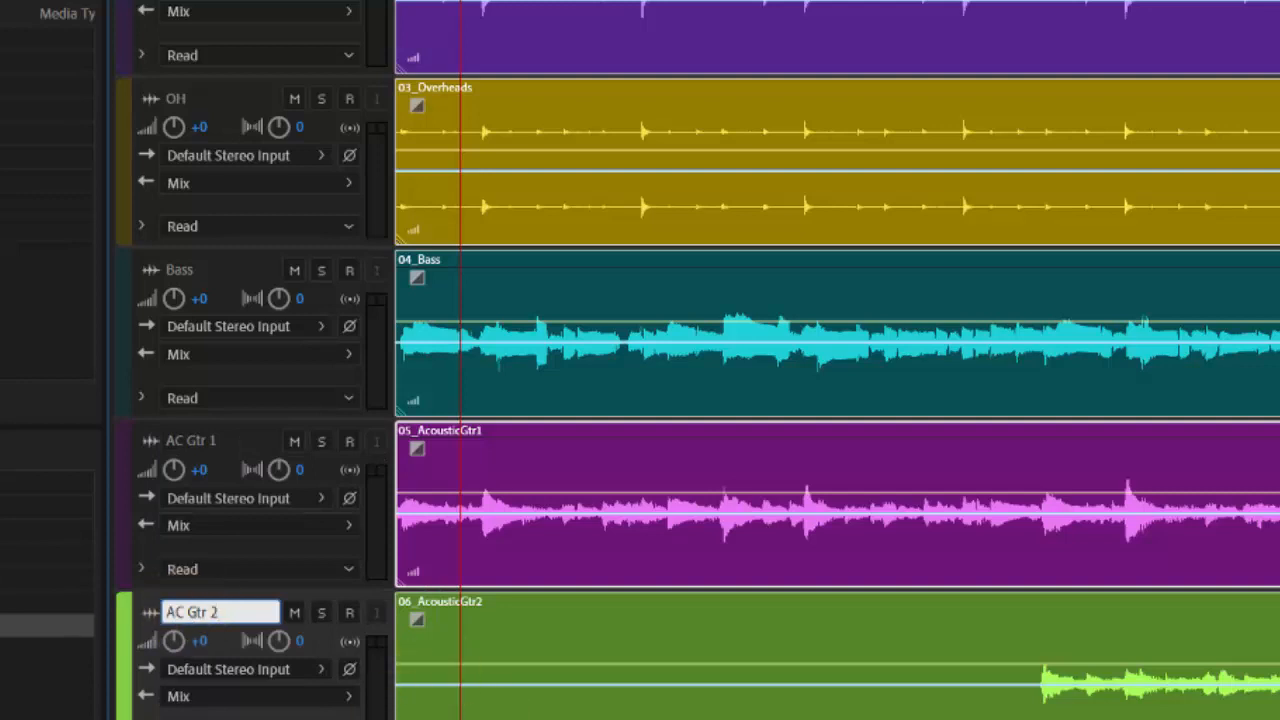
# - Rename Track 7 to E Gtr 1, Track 8 to E Gtr 2 and Track 9 to E Gtr 3
pyautogui.scroll(-5, 306, 371)
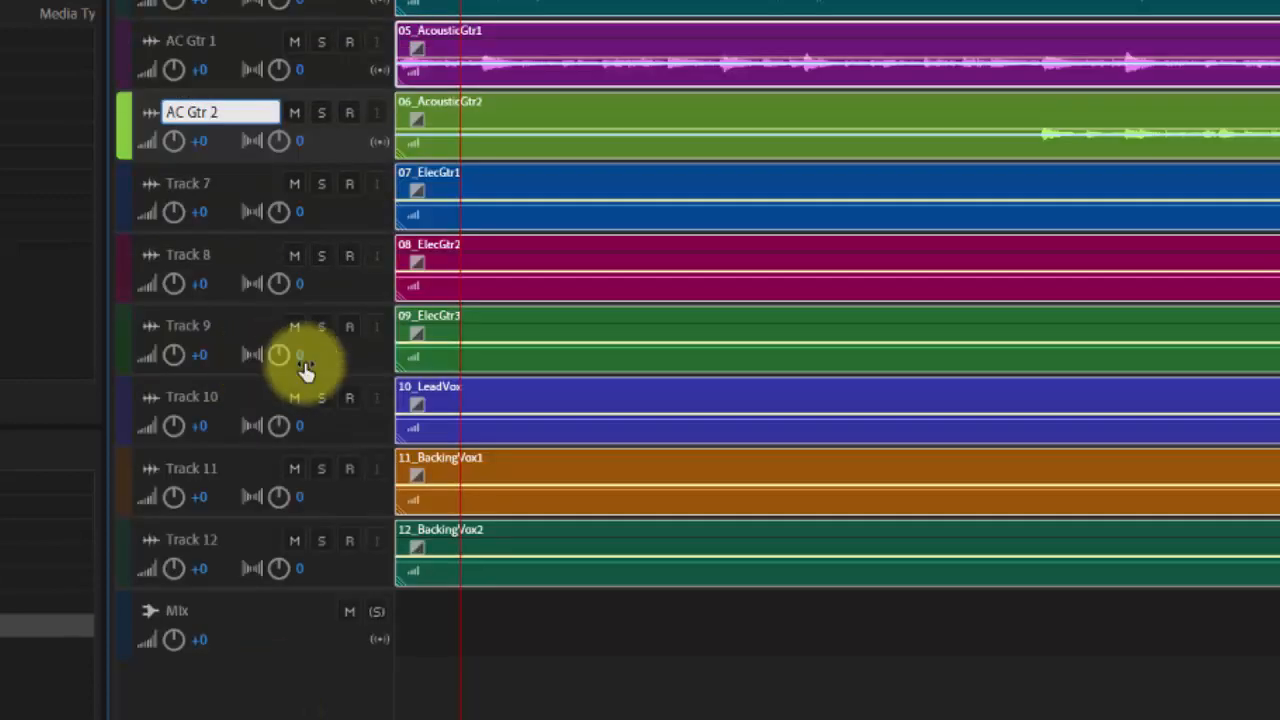
pyautogui.doubleClick(210, 194)
pyautogui.write('E Gtr 1')
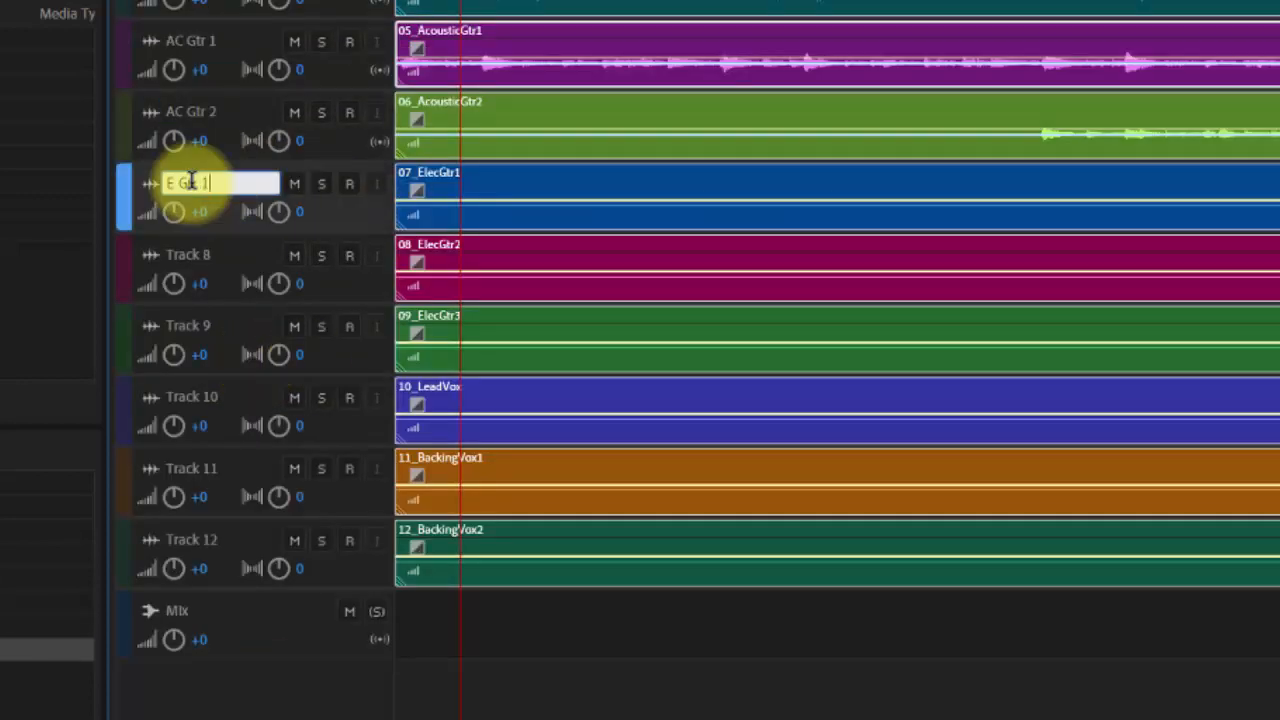
pyautogui.press('Return')
pyautogui.doubleClick(187, 254)
pyautogui.write('E')
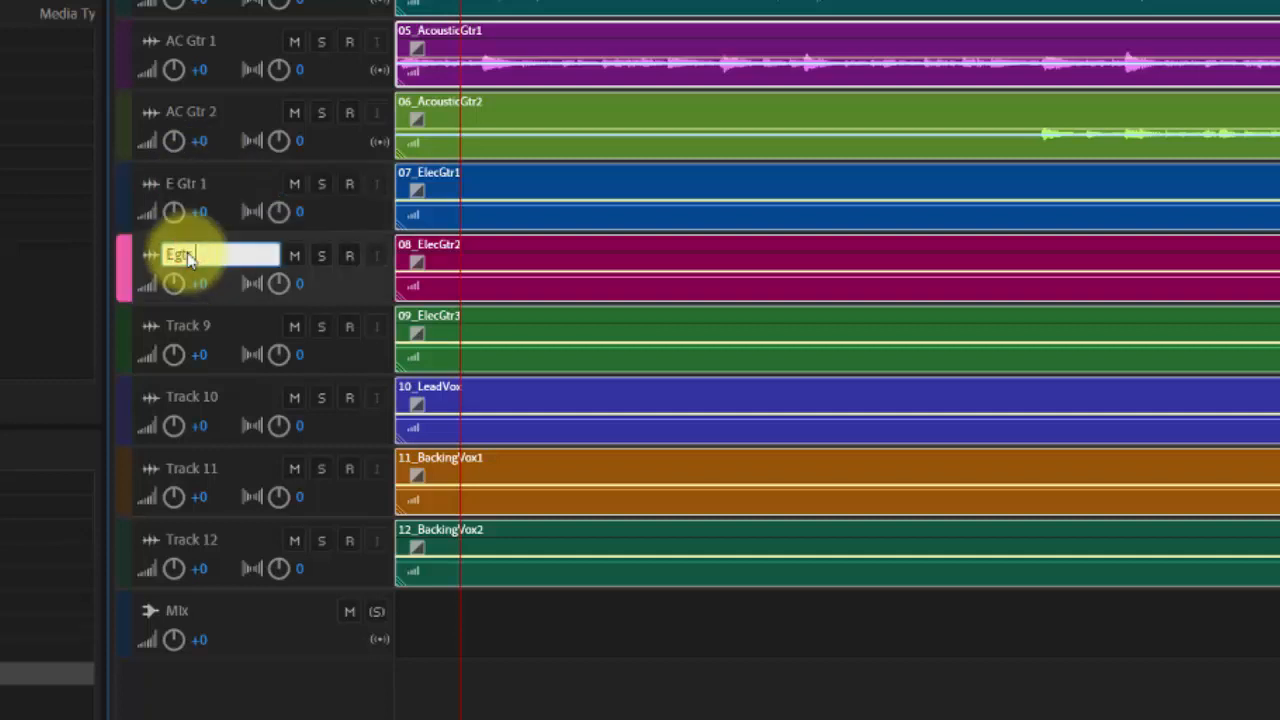
pyautogui.write(' Gtr 2')
pyautogui.doubleClick(197, 328)
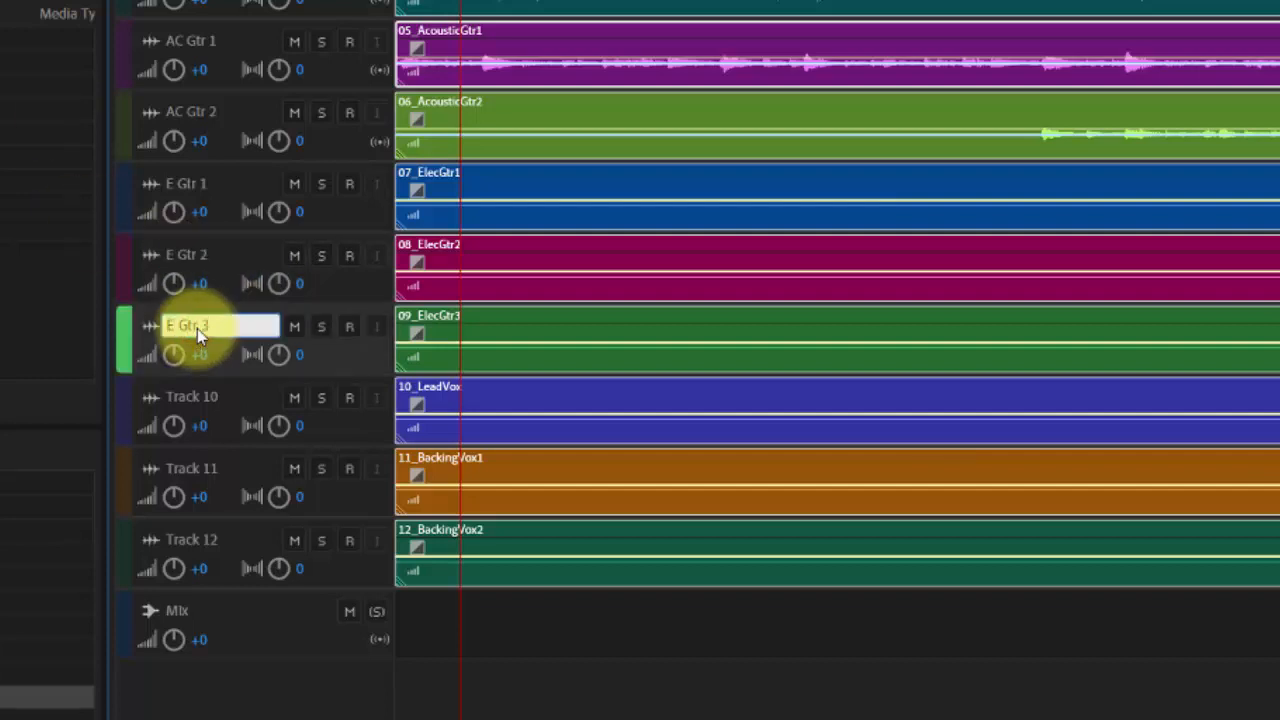
pyautogui.write('E Gtr 3')
# - Rename Track 10 to Lead Vox, Track 11 to B Vox 1 and Track 12 to B Vox 2
pyautogui.doubleClick(199, 397)
pyautogui.write('Lead')
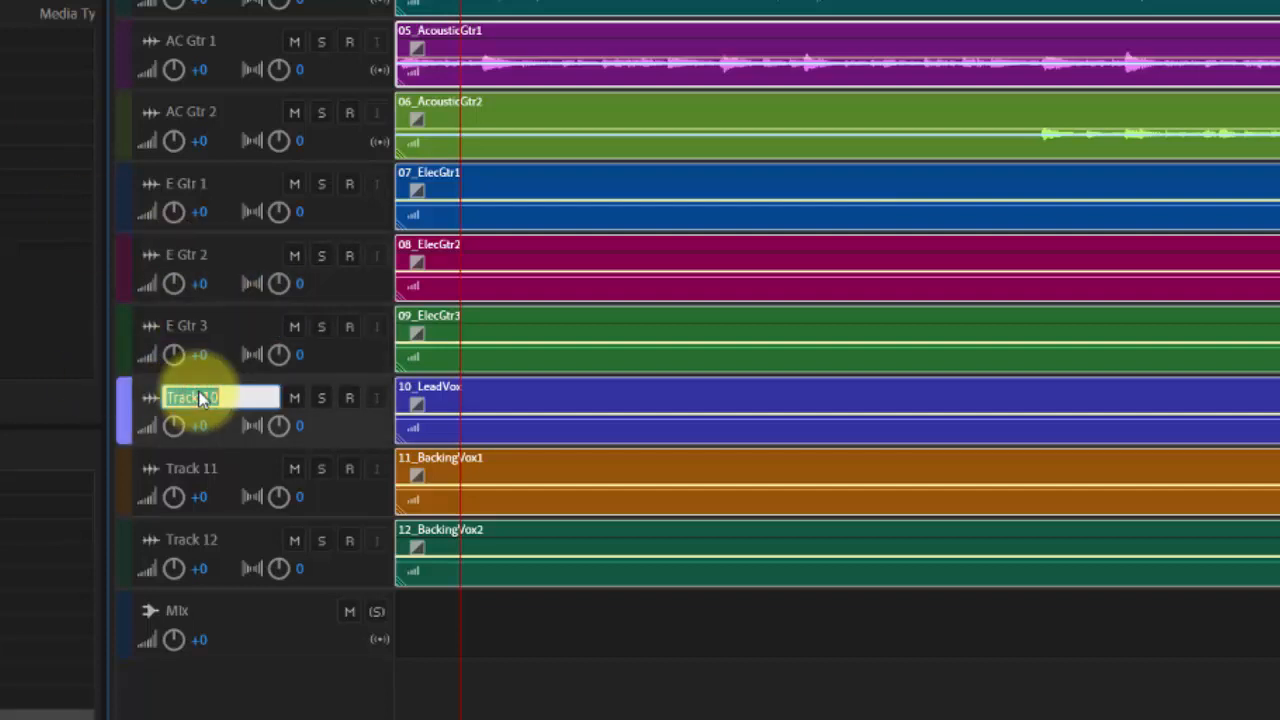
pyautogui.write(' Vox')
pyautogui.doubleClick(199, 468)
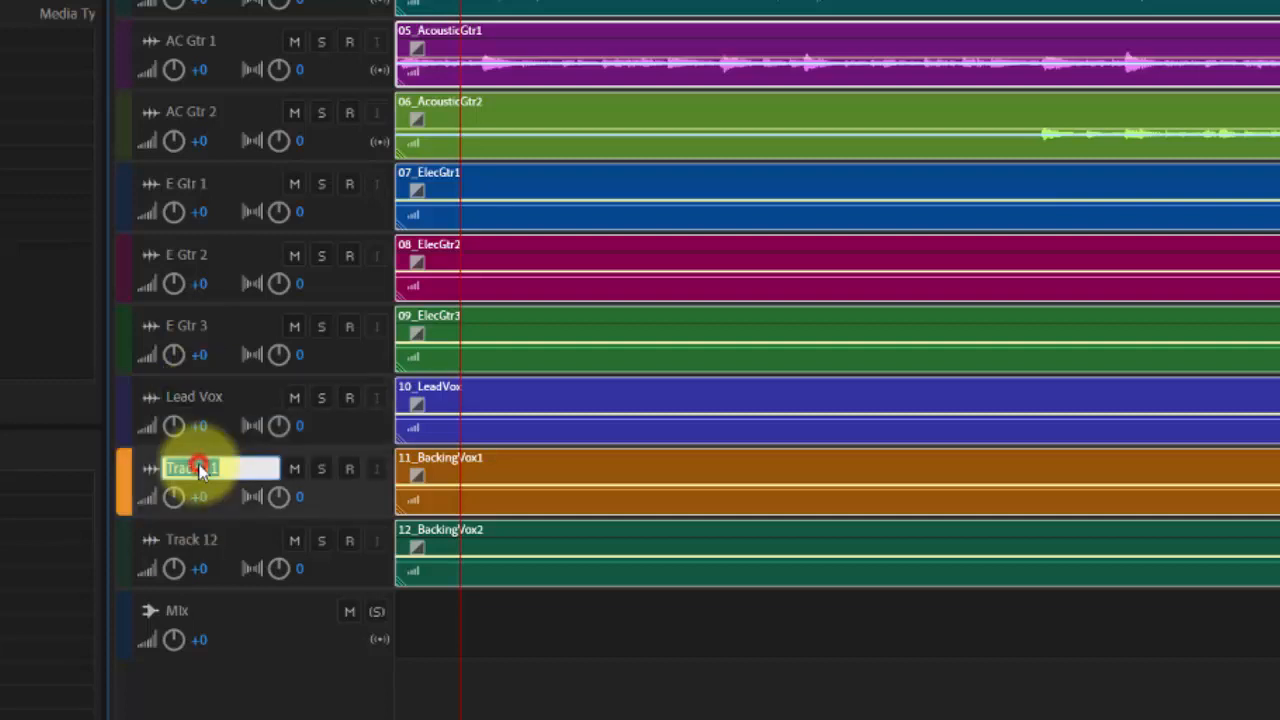
pyautogui.write('B Vox 1')
pyautogui.doubleClick(206, 538)
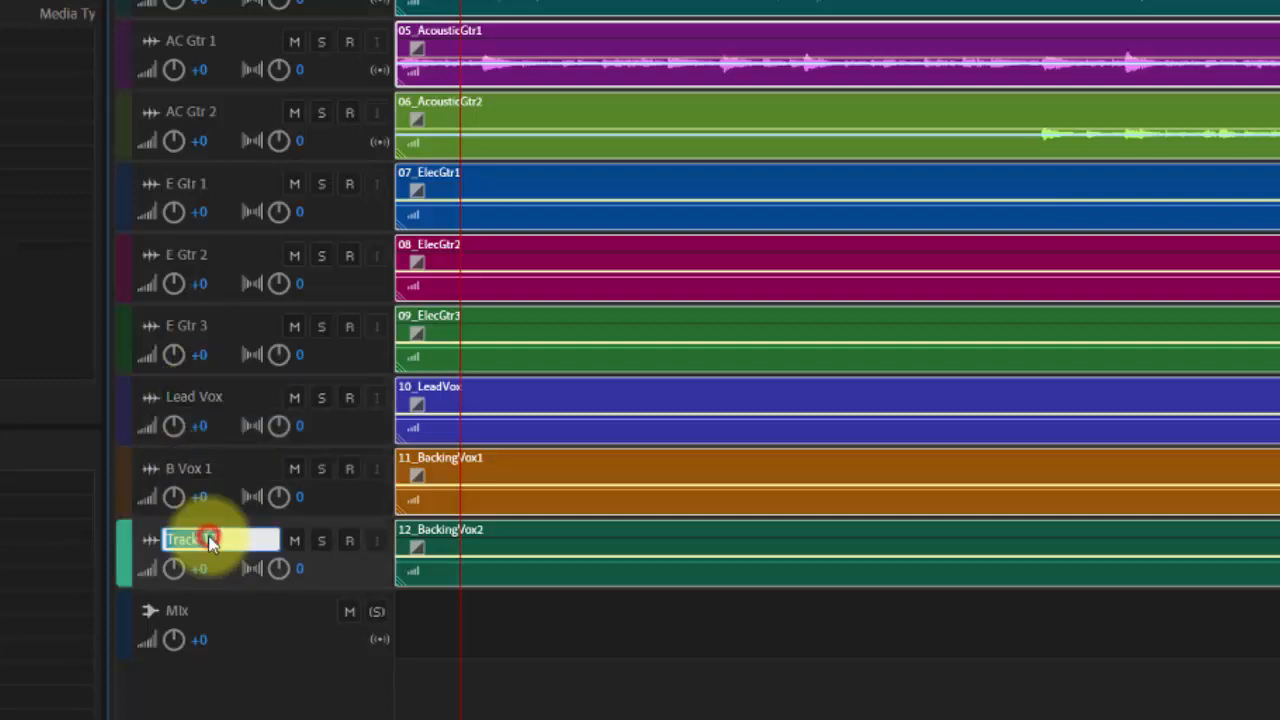
pyautogui.write('B Vox 2')
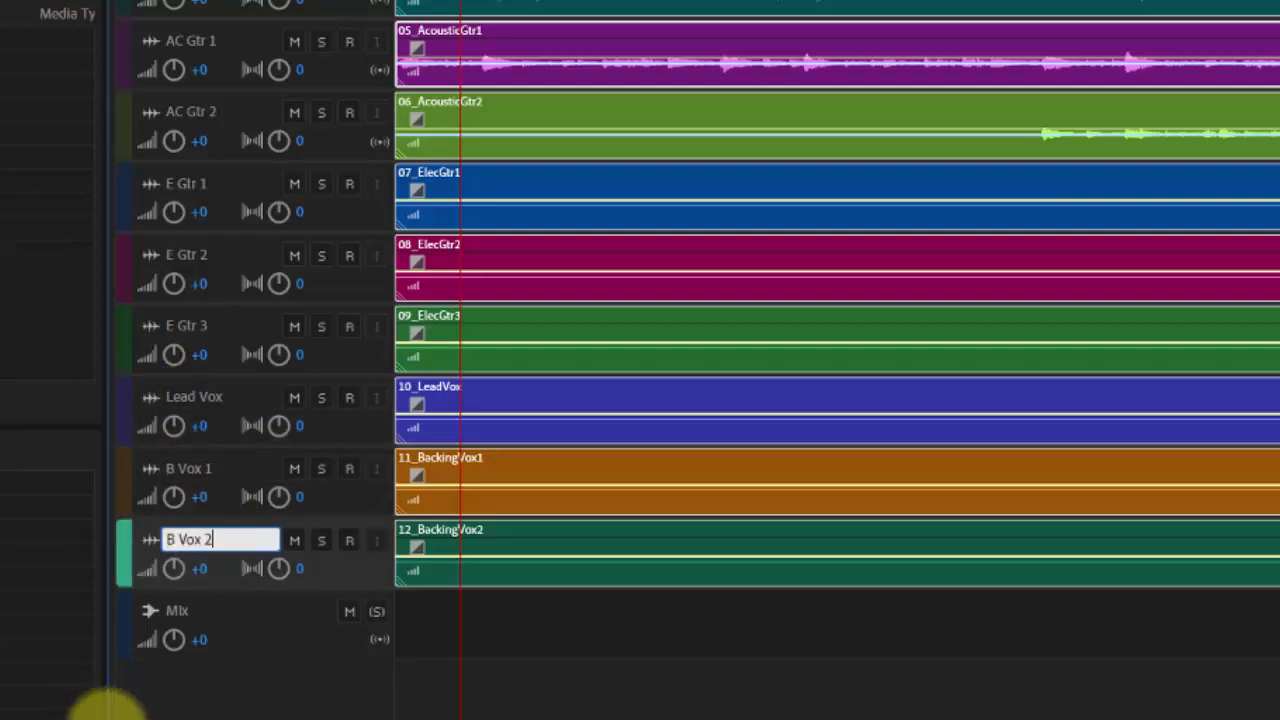
pyautogui.press('Return')
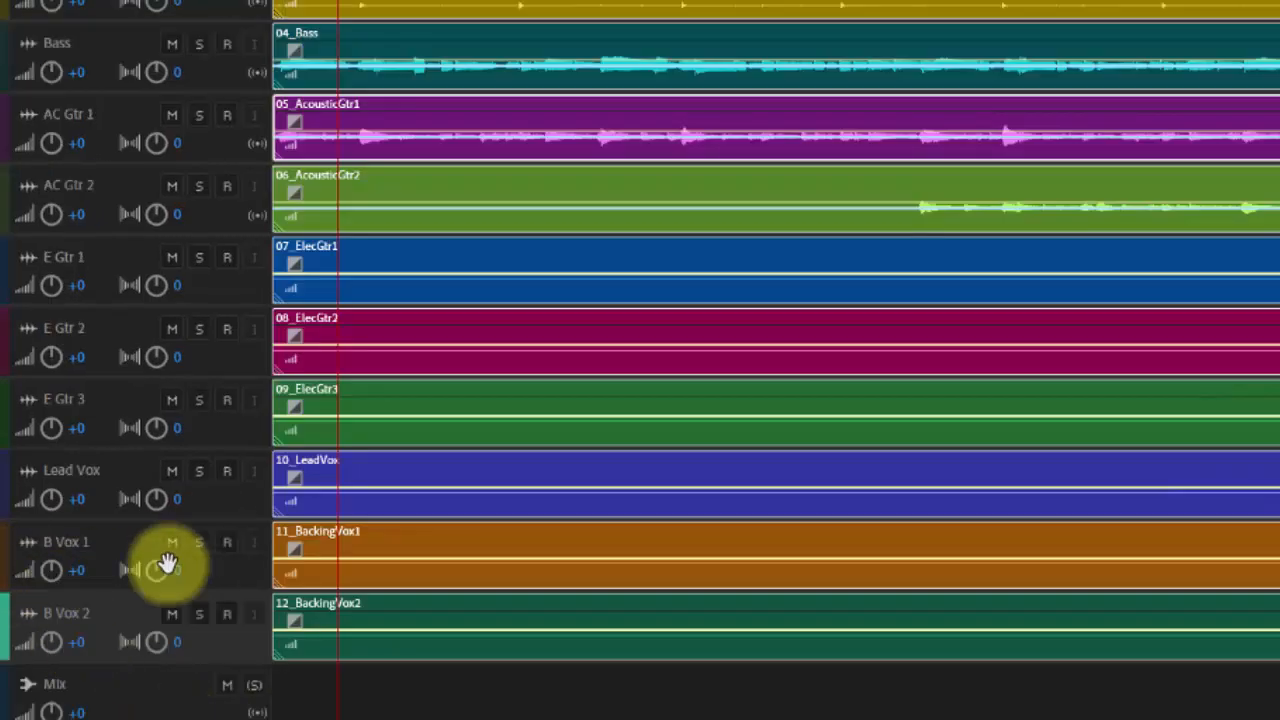
# - Review the renamed tracks and show the session in the Mixer view
pyautogui.scroll(-2, 236, 713)
pyautogui.scroll(8, 236, 713)
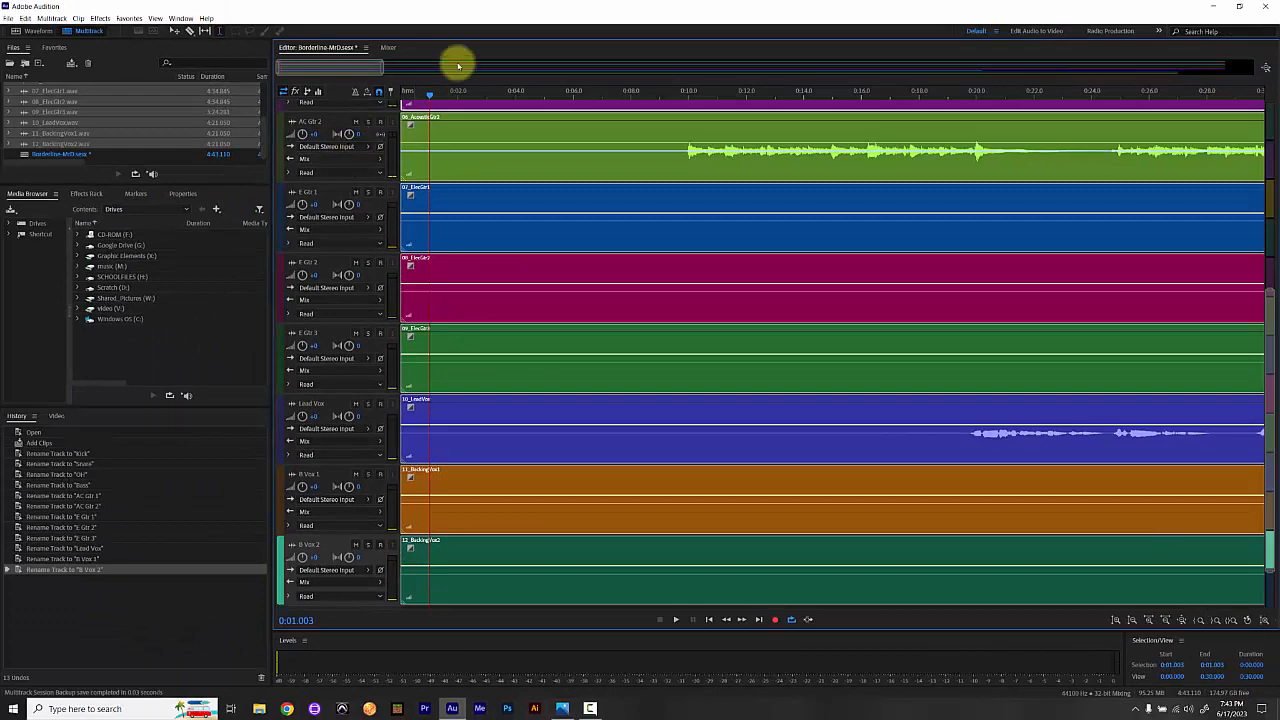
pyautogui.click(389, 48)
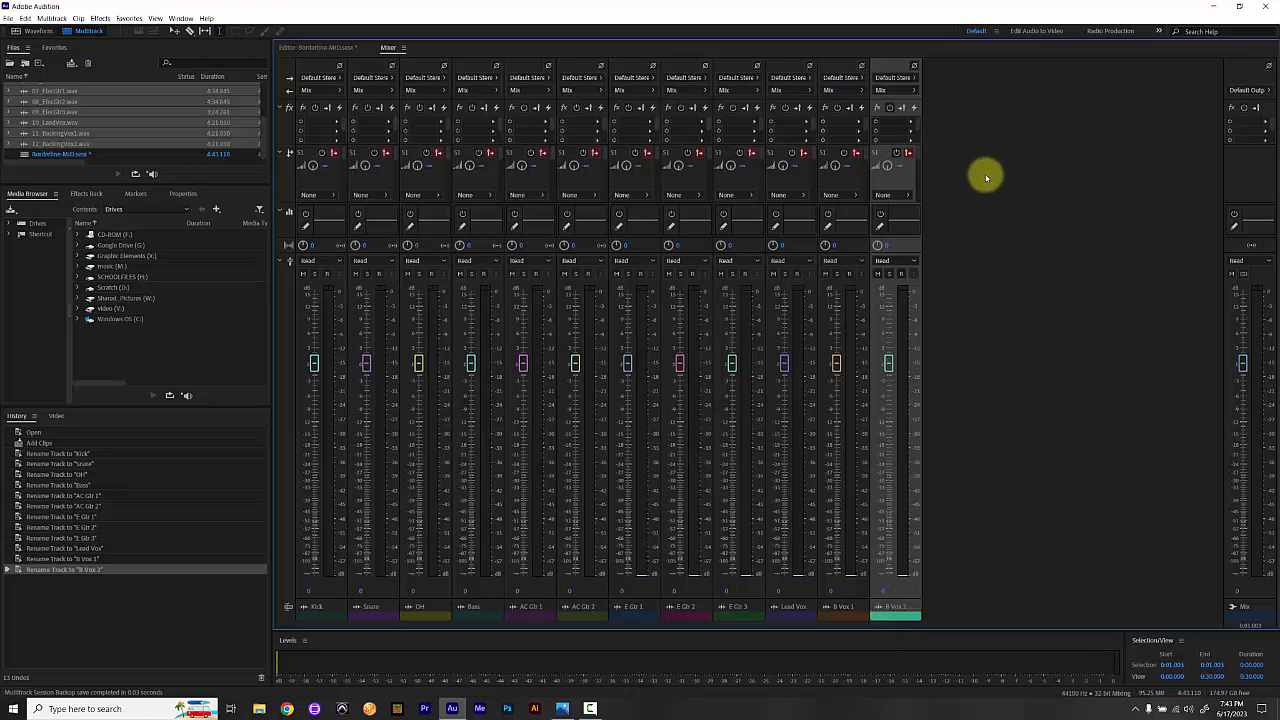
# - Minimise Audition, switch to the Separation in the mix.PNG image in the photo viewer and move its window to the middle of the desktop
pyautogui.click(1214, 8)
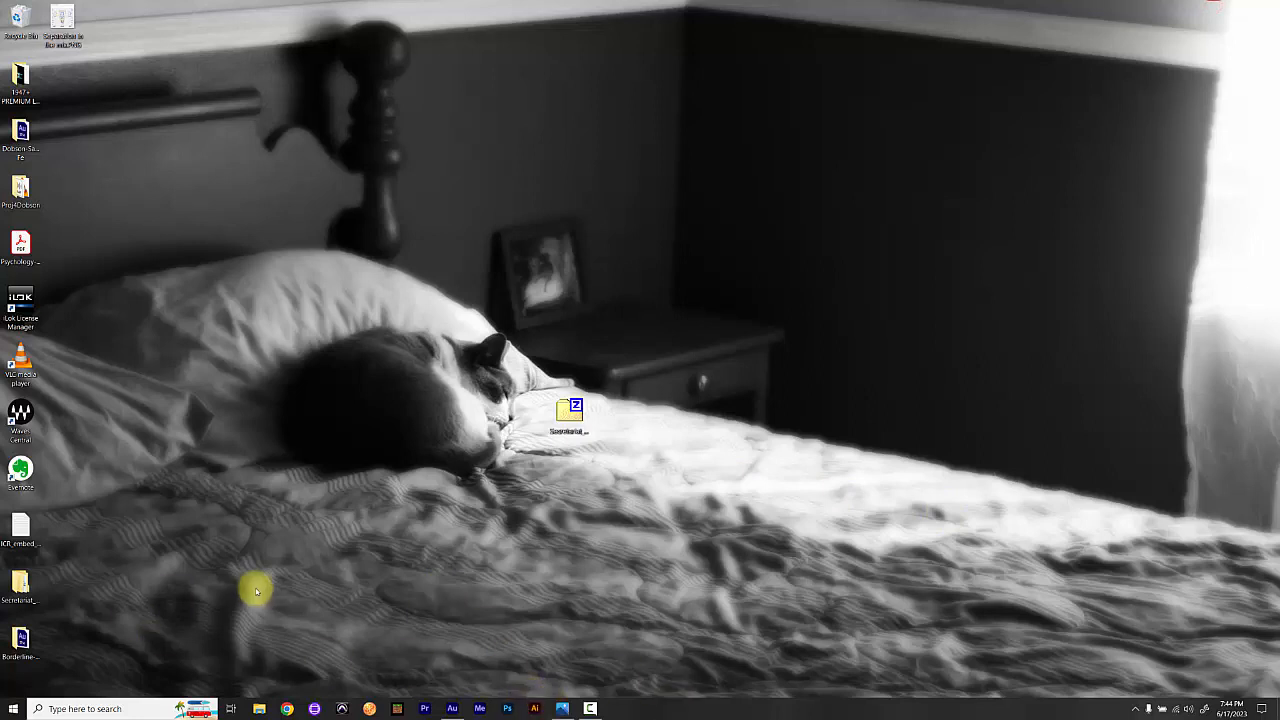
pyautogui.click(562, 706)
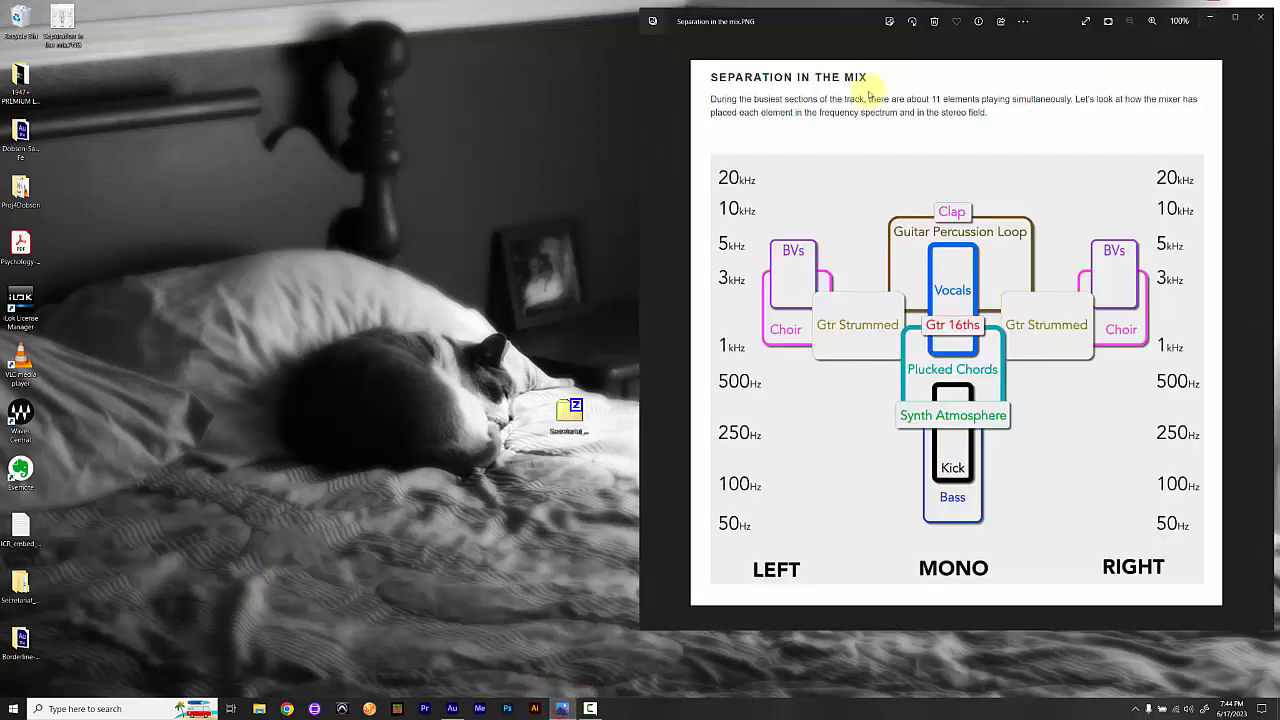
pyautogui.moveTo(851, 24); pyautogui.dragTo(521, 38)
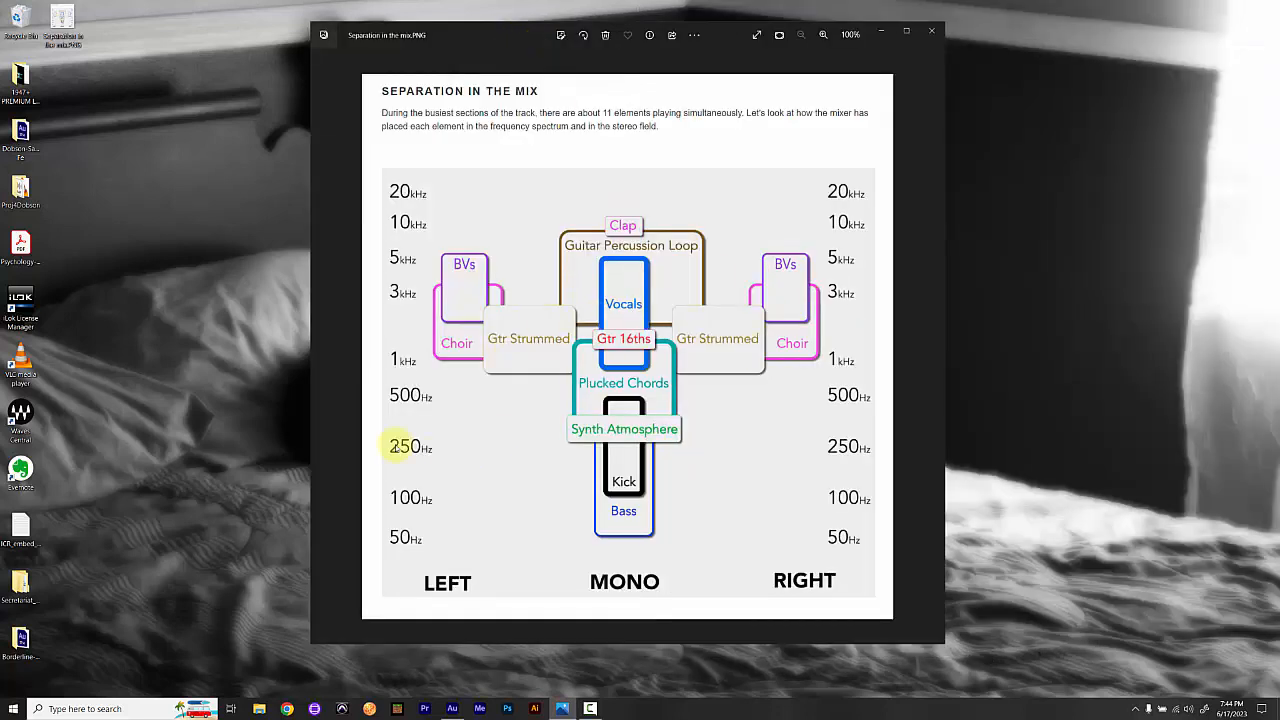
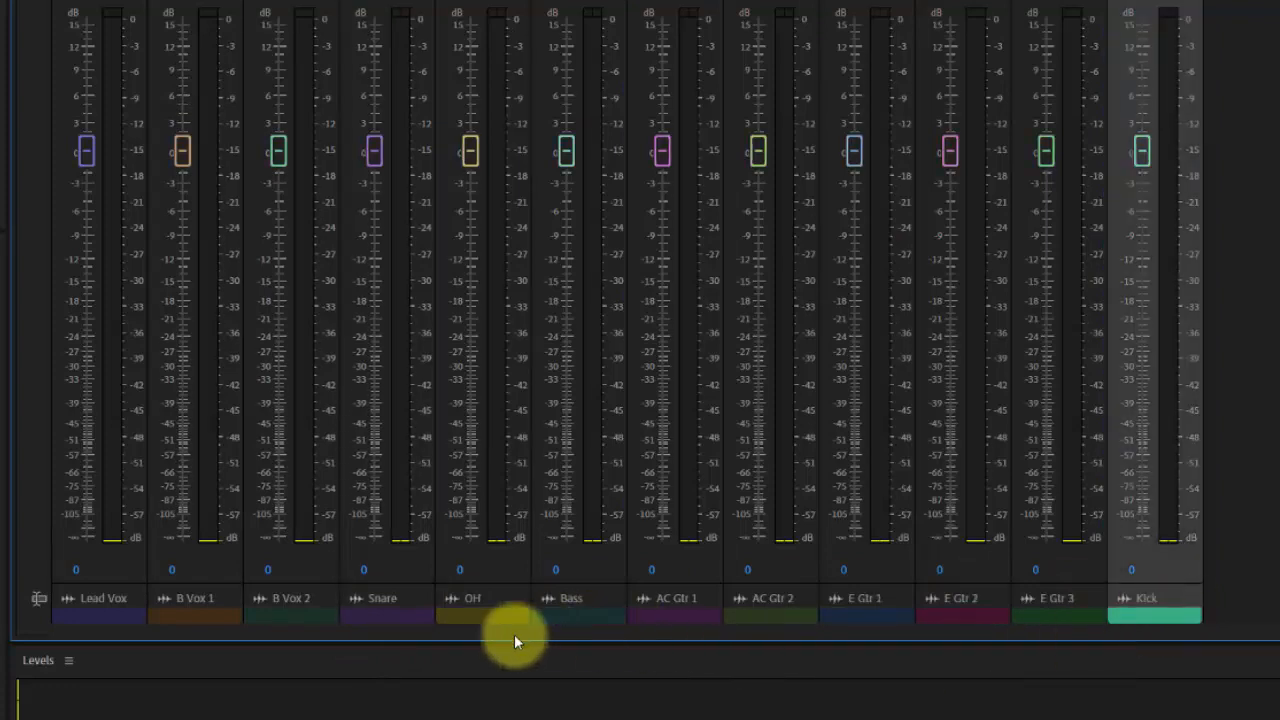
# - Reorder the mixer tracks so Bass, Snare, Kick and OH follow E Gtr 3 in that order
pyautogui.moveTo(359, 613); pyautogui.dragTo(1068, 638)
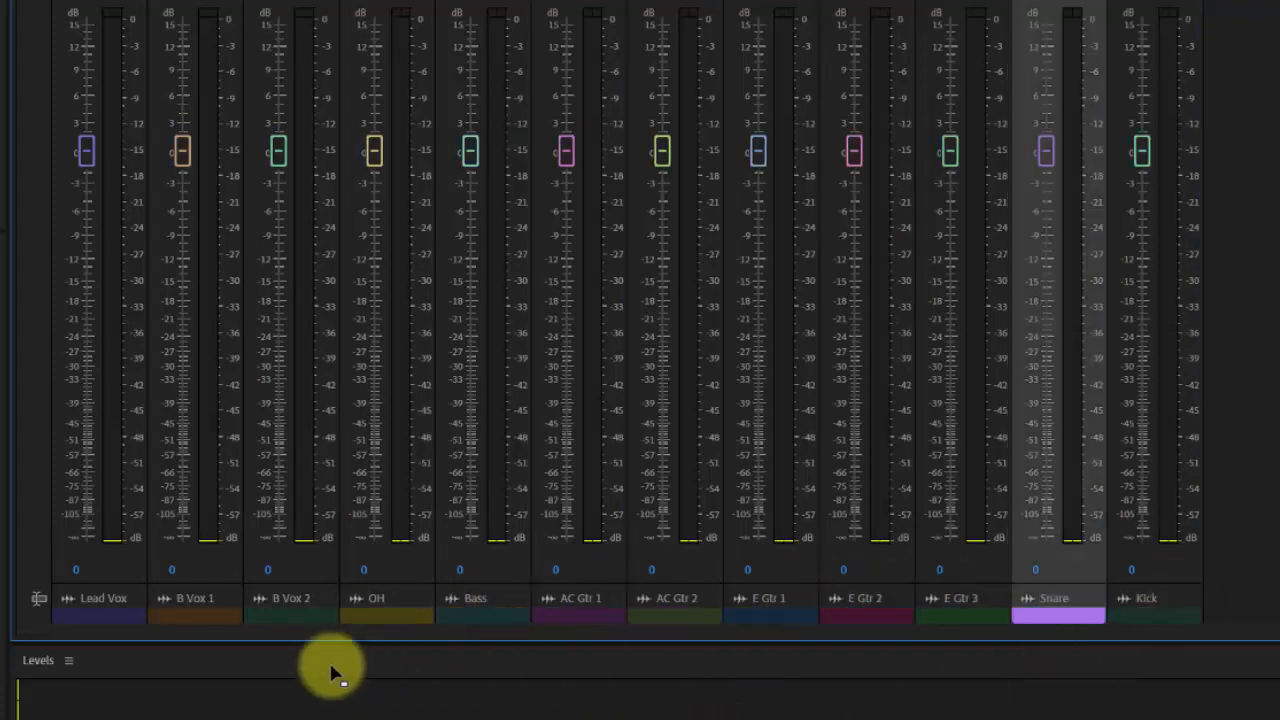
pyautogui.moveTo(370, 617); pyautogui.dragTo(1227, 608)
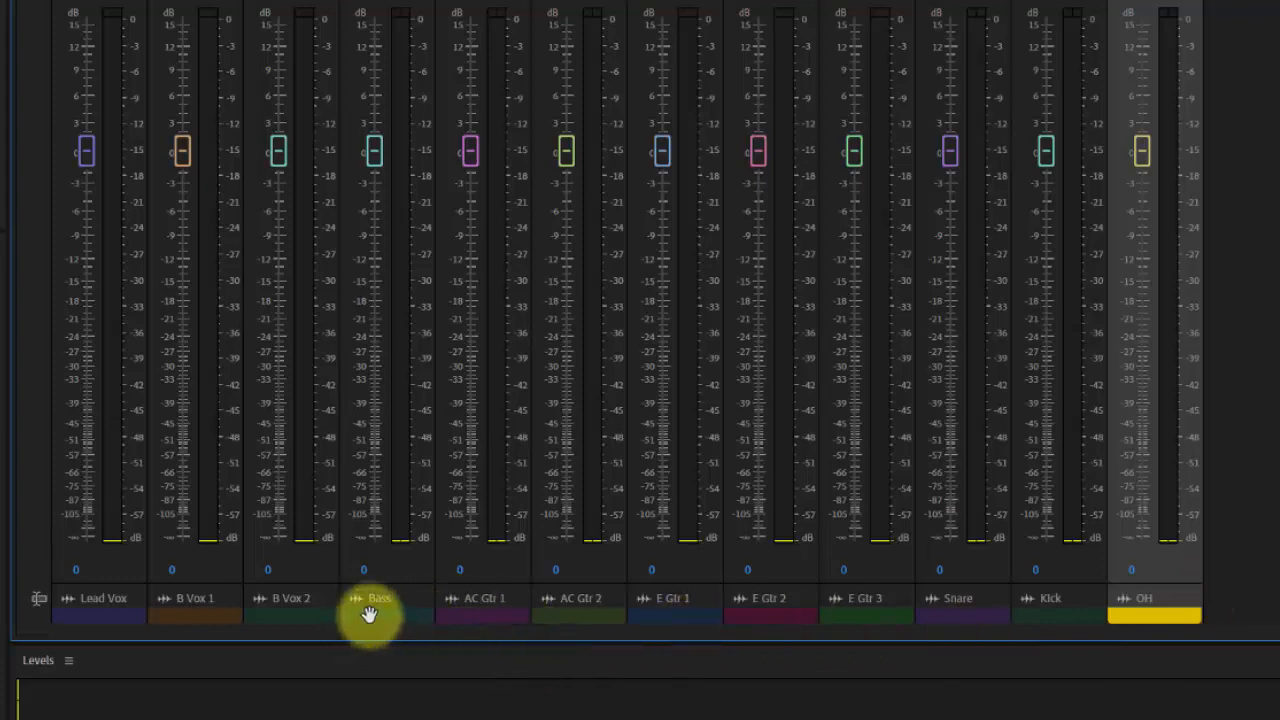
pyautogui.moveTo(366, 609); pyautogui.dragTo(940, 612)
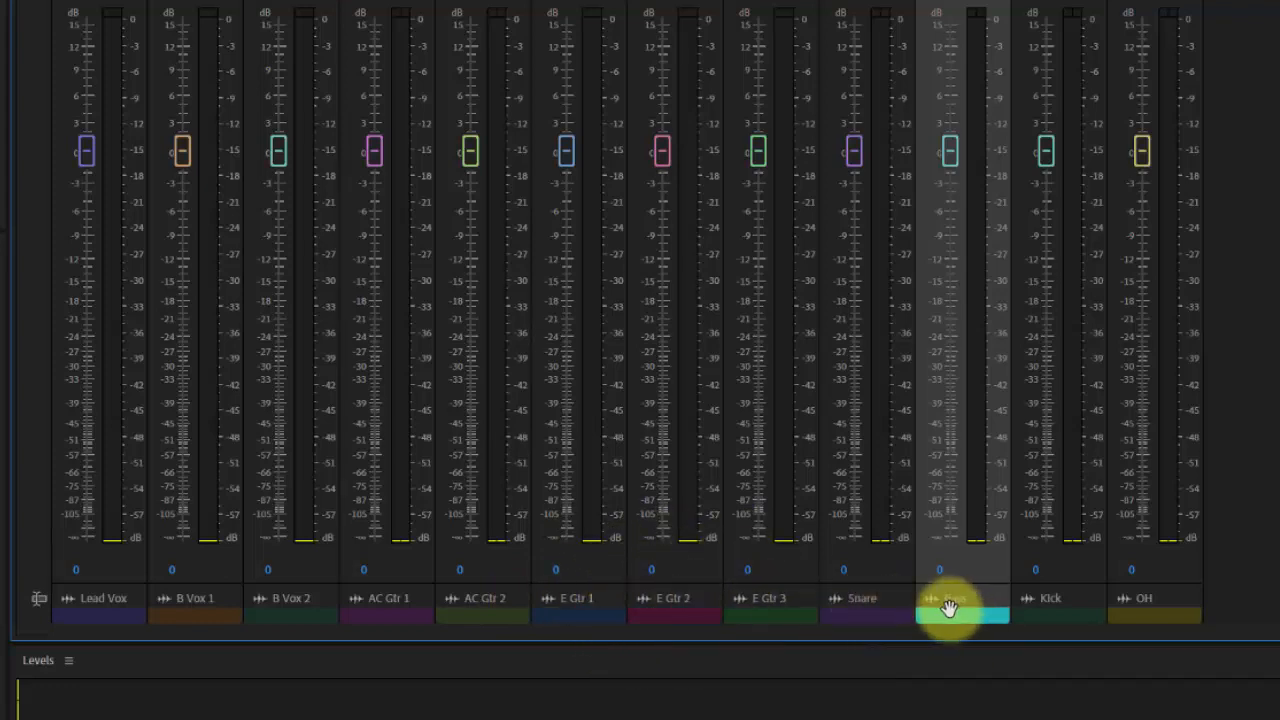
pyautogui.moveTo(953, 614); pyautogui.dragTo(843, 622)
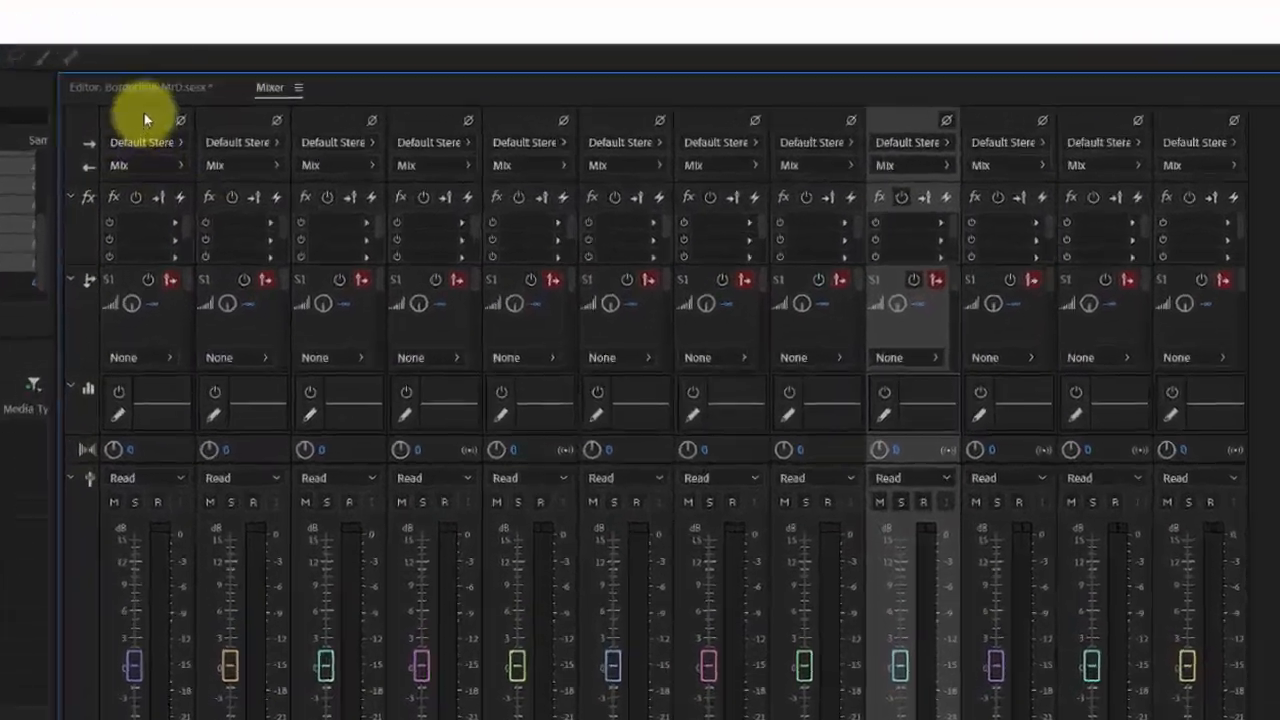
# - Show the multitrack editor from the first track and move the playhead to the lead vocal's entry at about 0:19.8
pyautogui.click(316, 47)
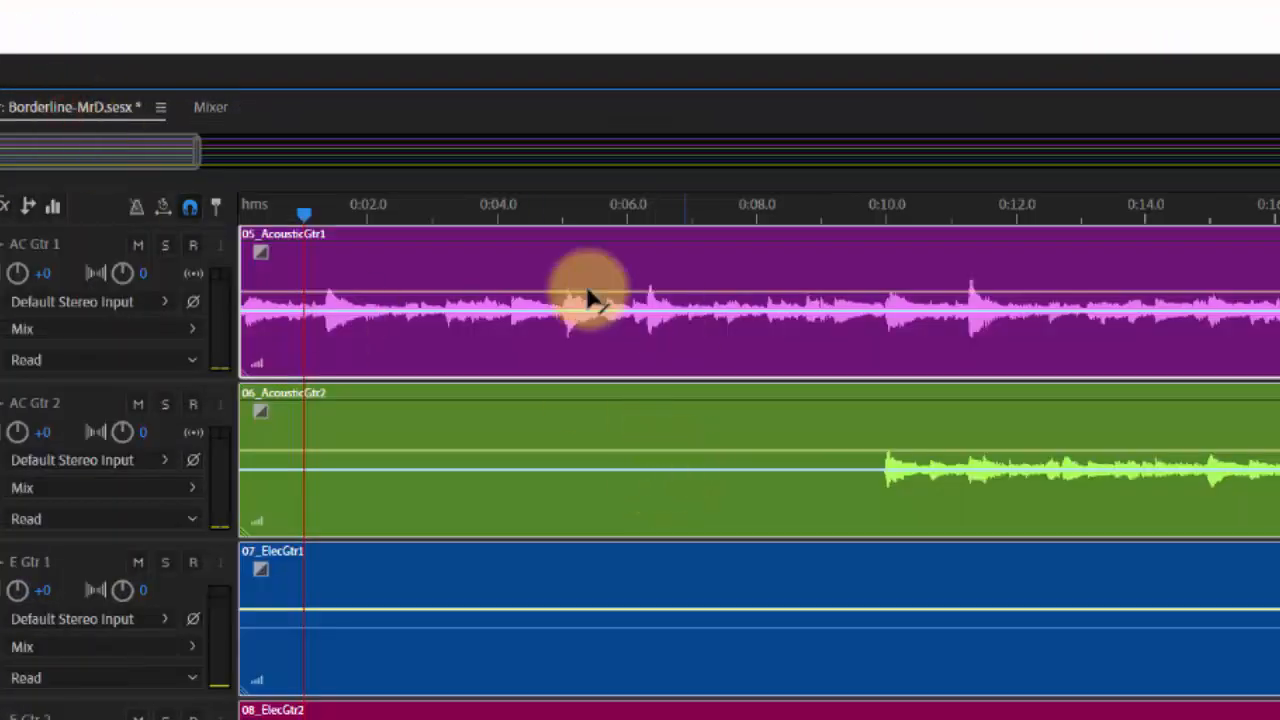
pyautogui.scroll(-1, 462, 434)
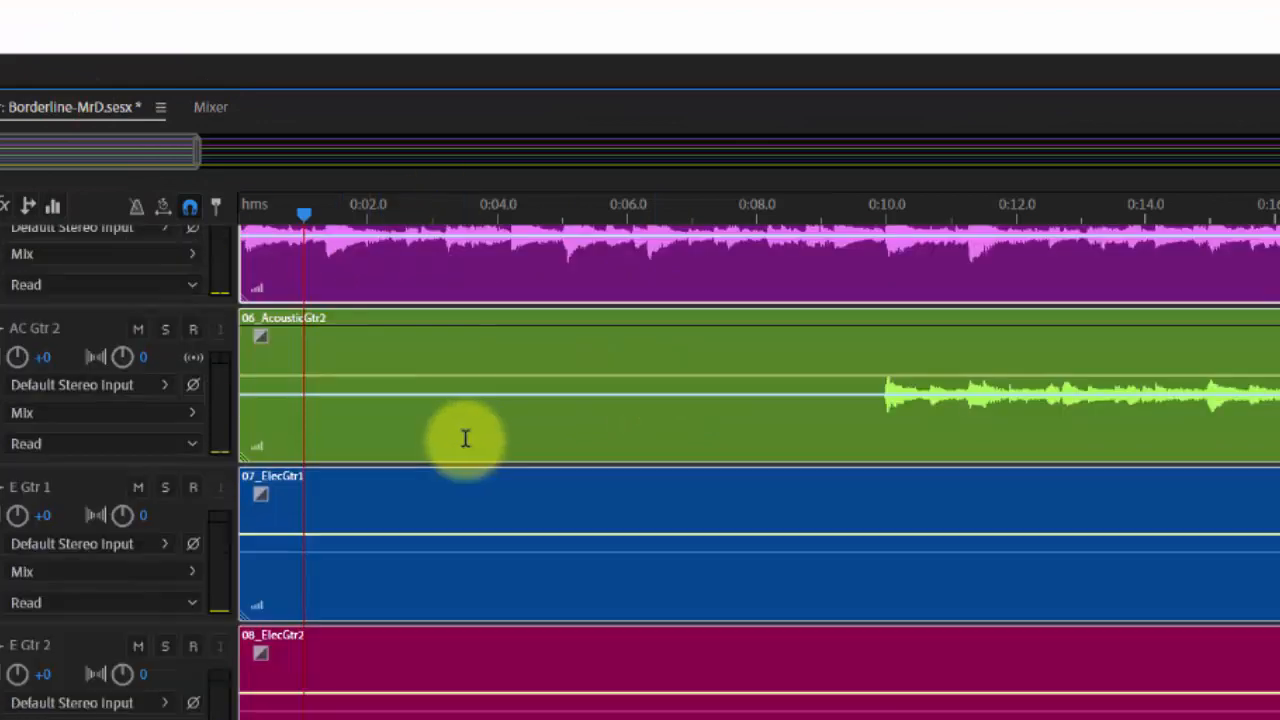
pyautogui.scroll(5, 462, 434)
pyautogui.scroll(2, 462, 438)
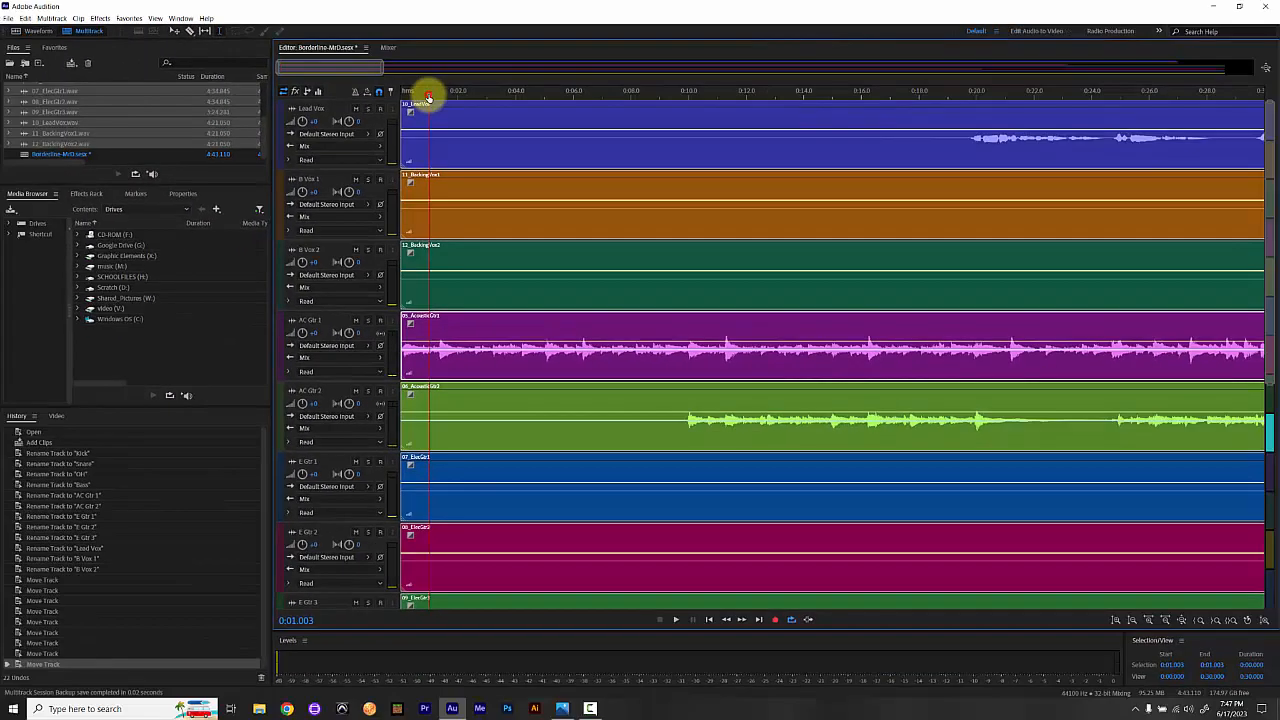
pyautogui.moveTo(428, 97); pyautogui.dragTo(971, 82)
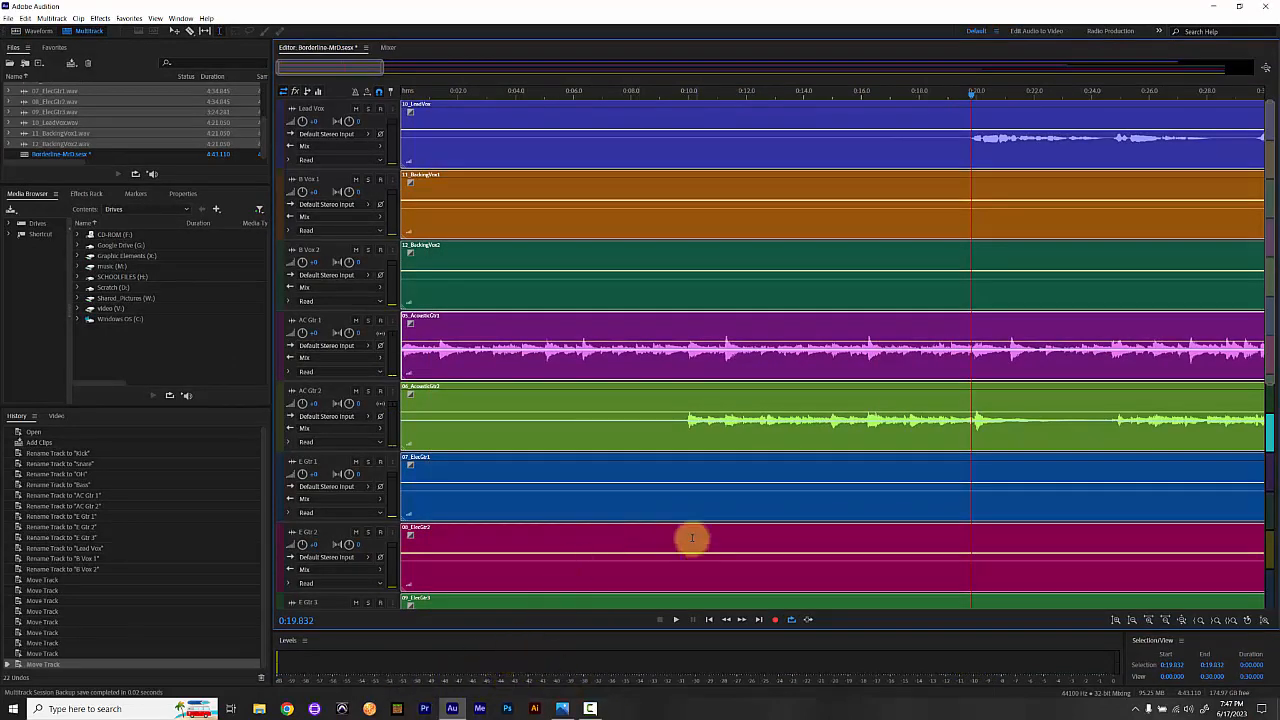
# - Select the time range from about 1:30.4 to 1:36.7, where the lead and both backing vocals sing together
pyautogui.moveTo(332, 67); pyautogui.dragTo(453, 65)
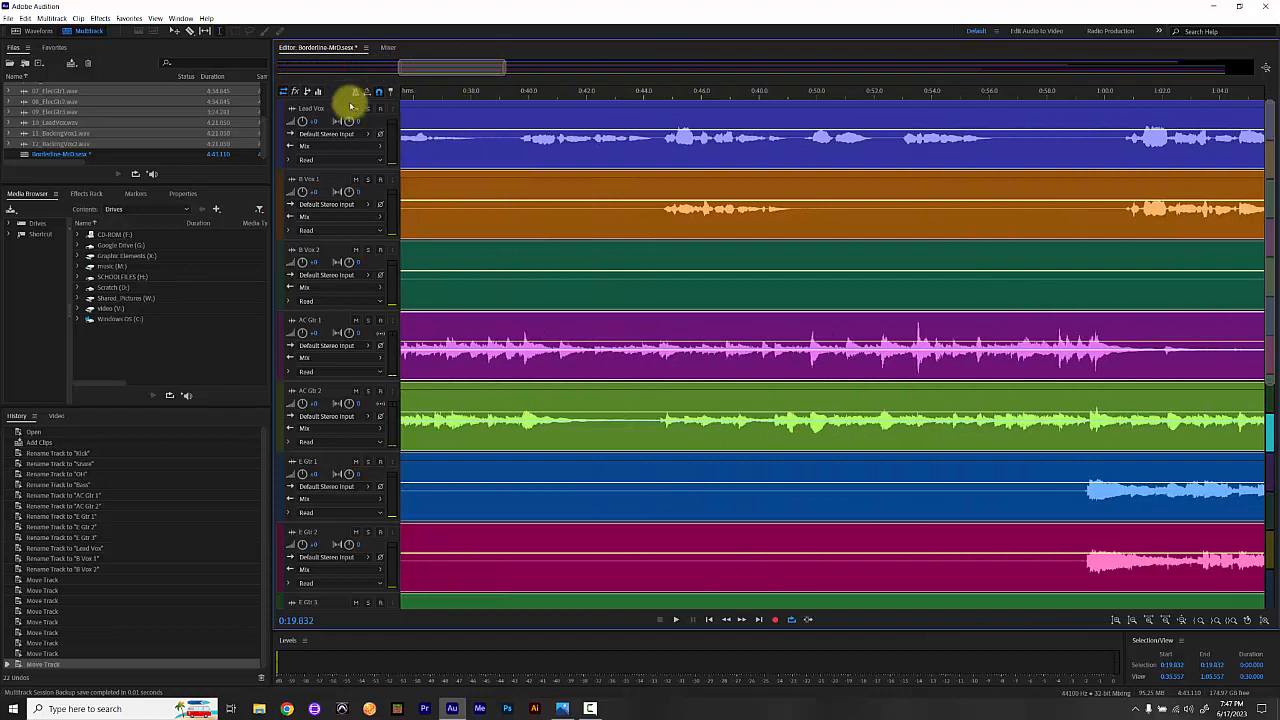
pyautogui.moveTo(426, 62); pyautogui.dragTo(620, 64)
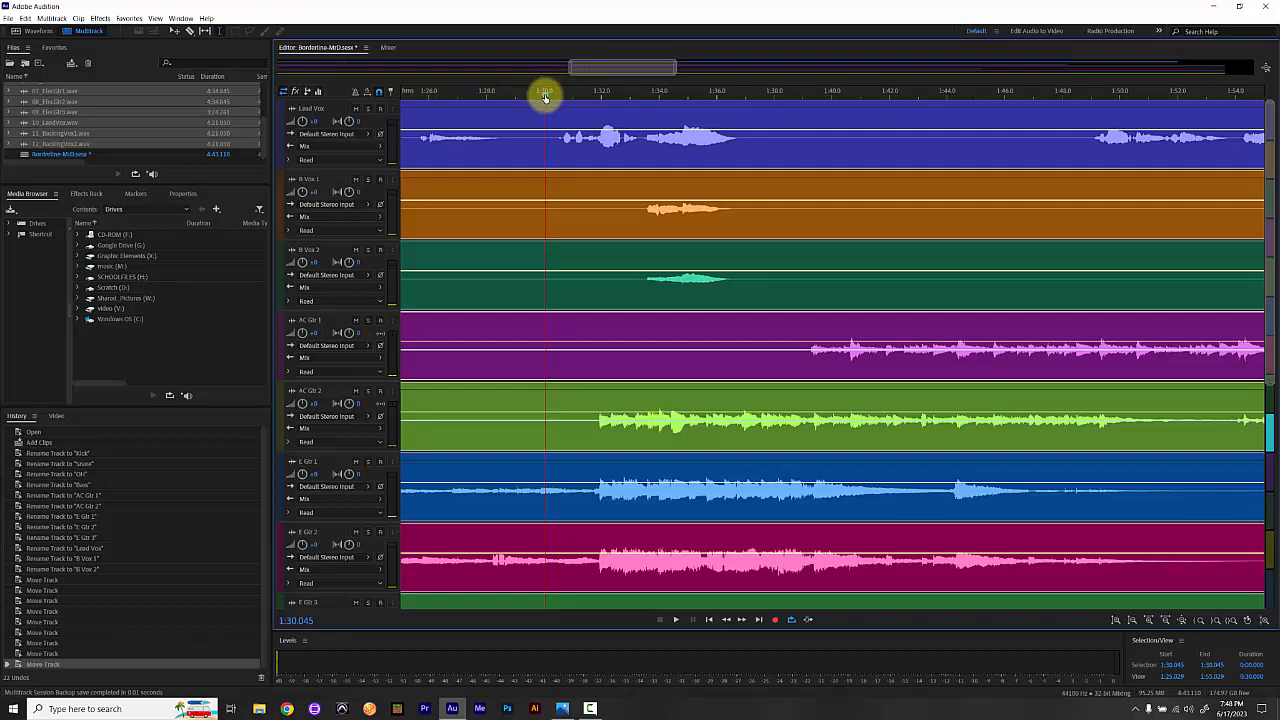
pyautogui.hotkey('shift', 'End')
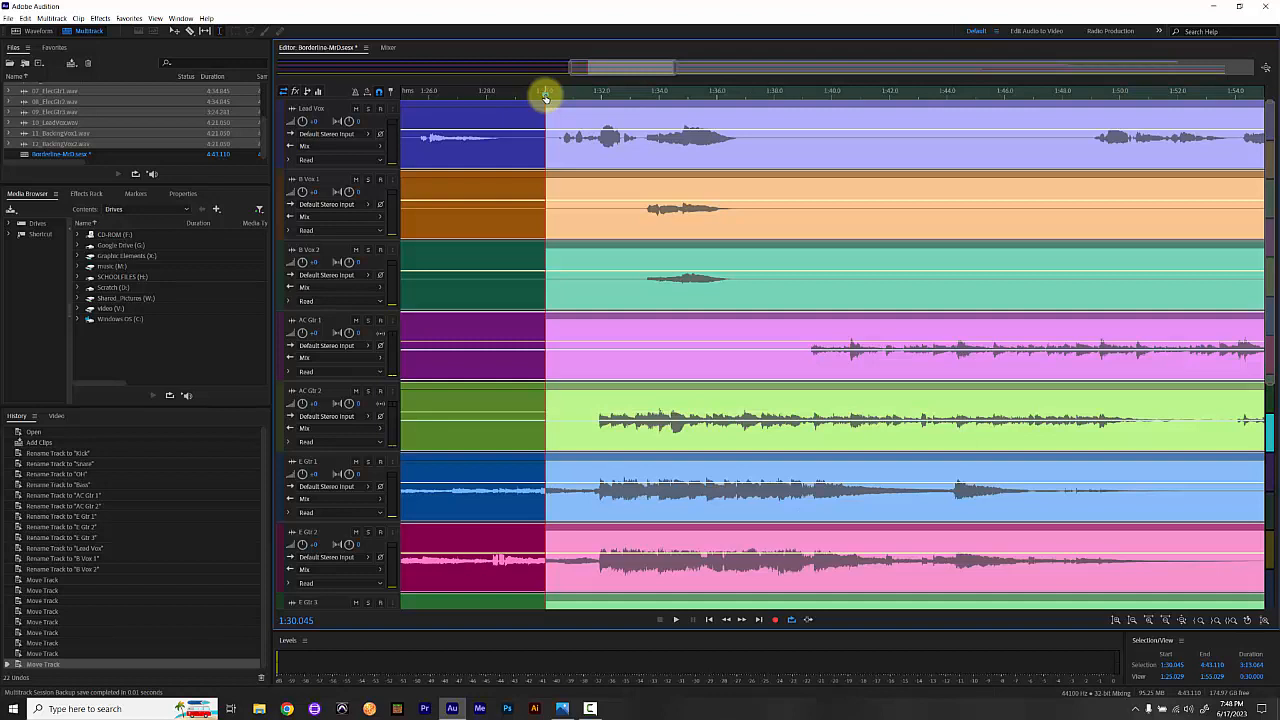
pyautogui.click(737, 99)
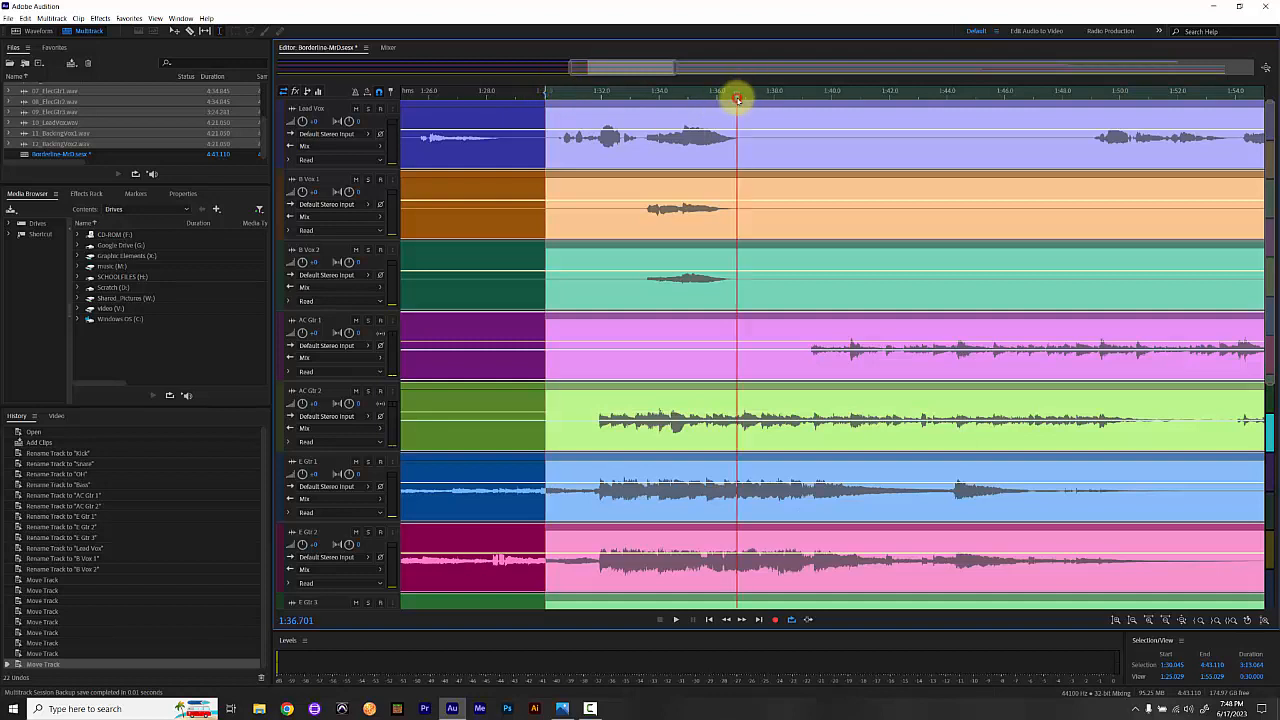
pyautogui.keyDown('shift'); pyautogui.click(737, 99); pyautogui.keyUp('shift')
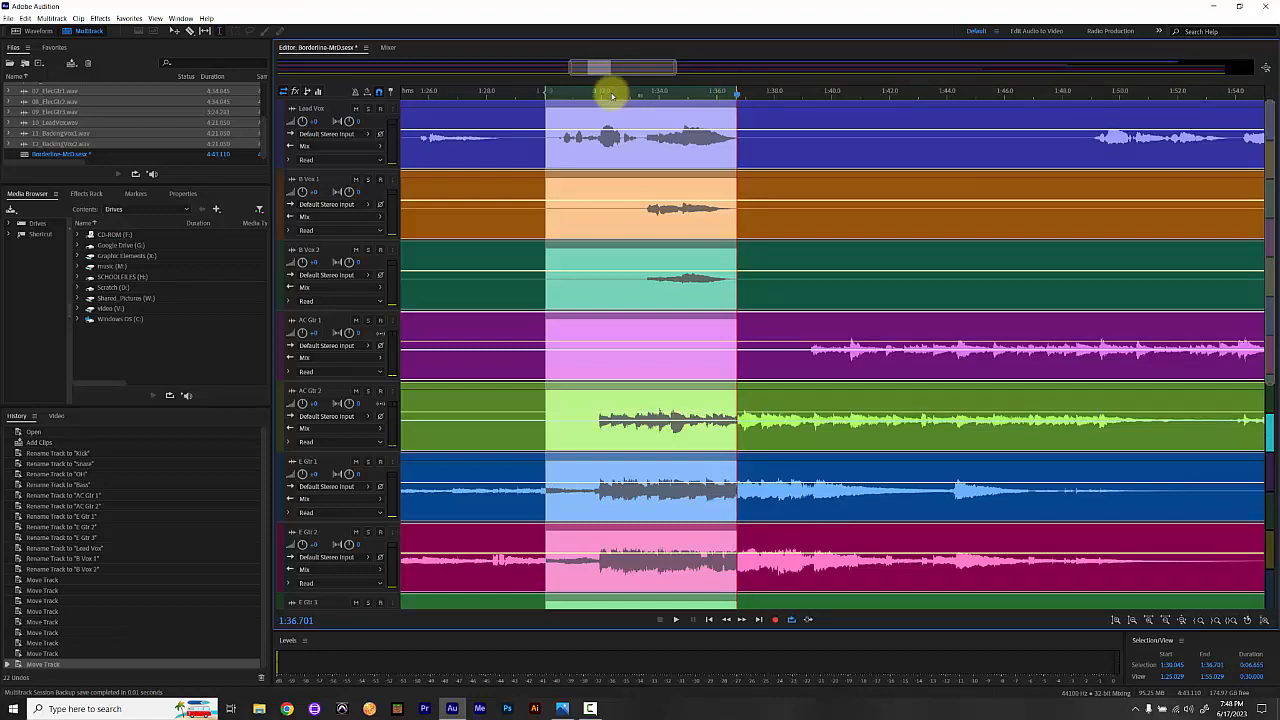
pyautogui.moveTo(546, 92)
pyautogui.mouseDown()
pyautogui.moveTo(577, 94)
pyautogui.moveTo(557, 105)
pyautogui.mouseUp()
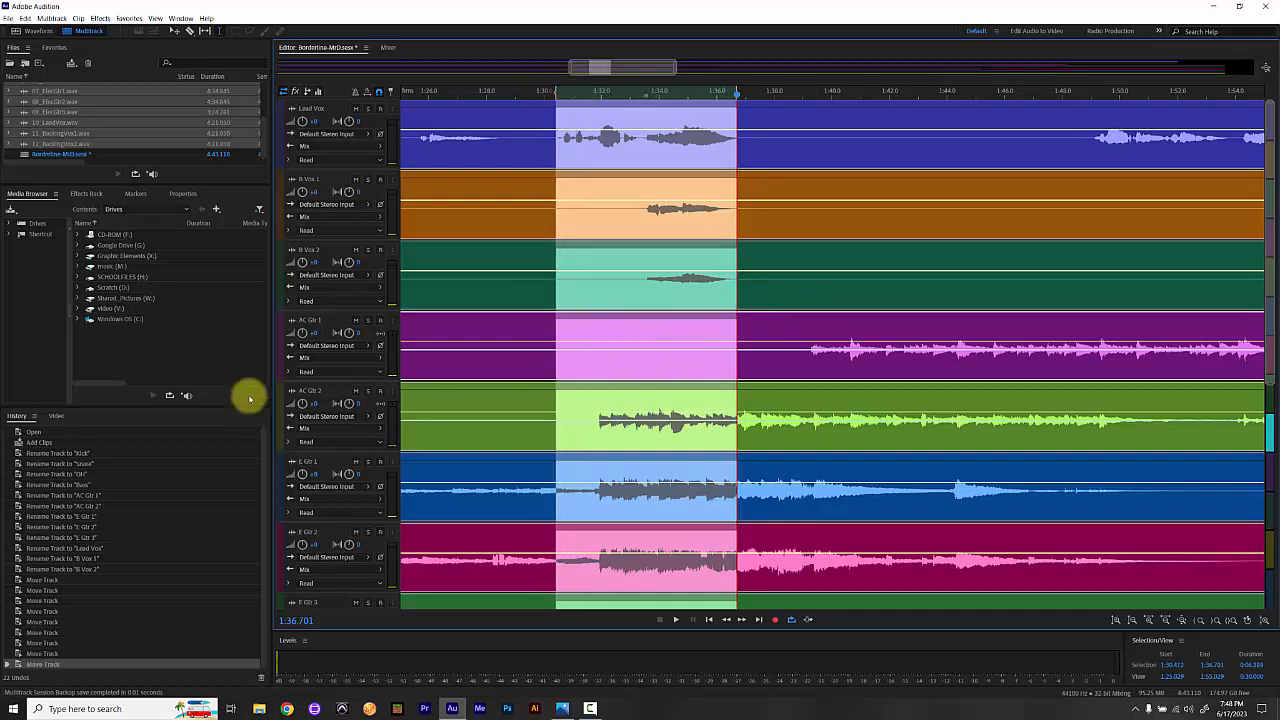
# - Solo the Lead Vox track in the Mixer and add Dynamics Processing to its first effects slot
pyautogui.click(388, 48)
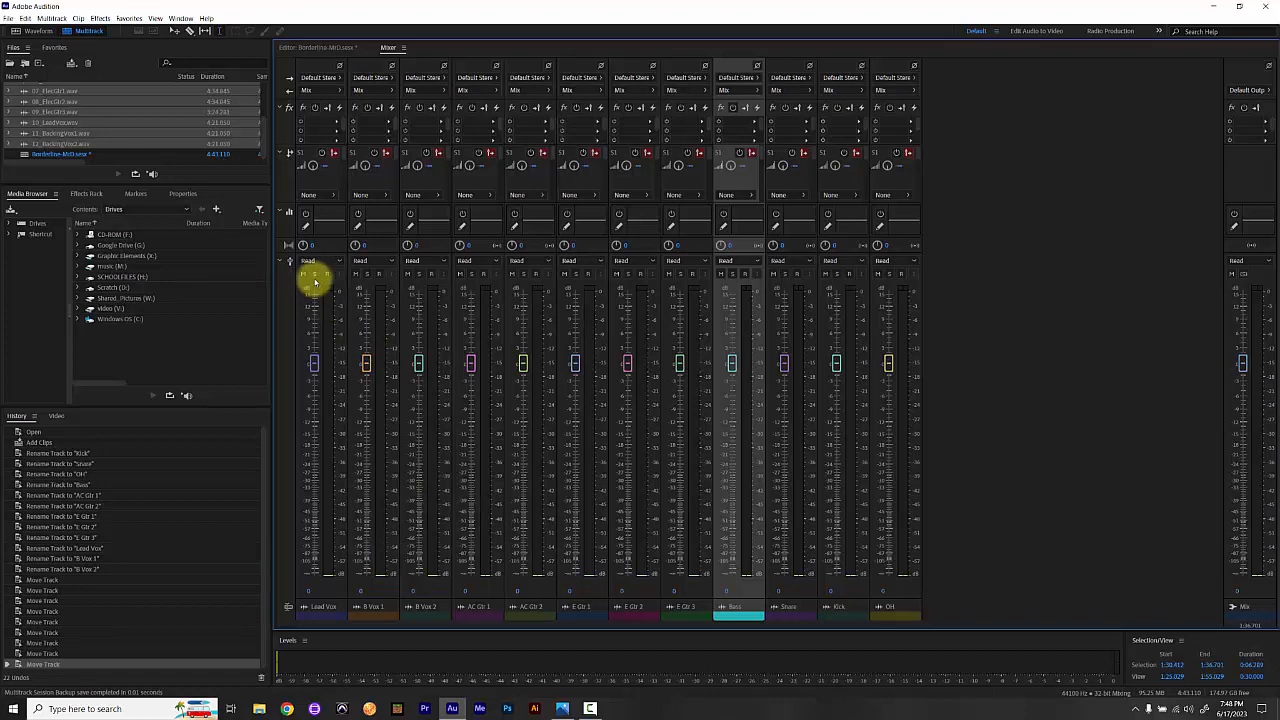
pyautogui.click(314, 274)
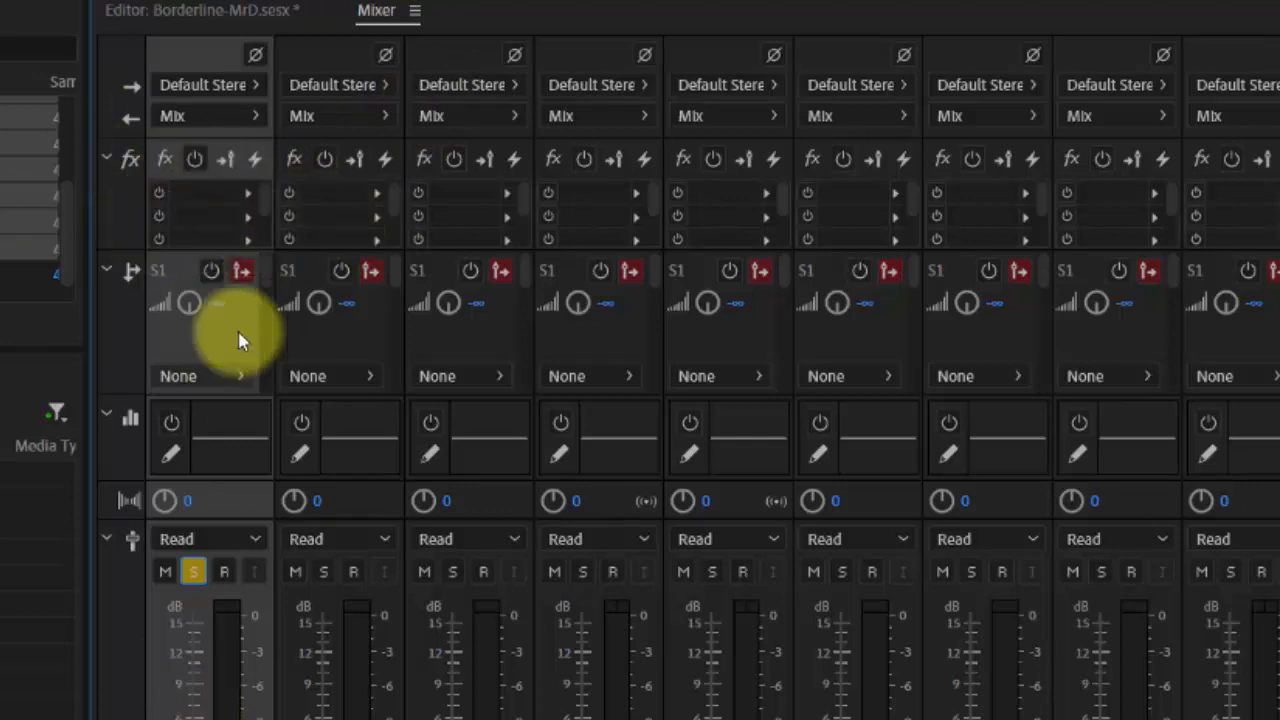
pyautogui.click(249, 197)
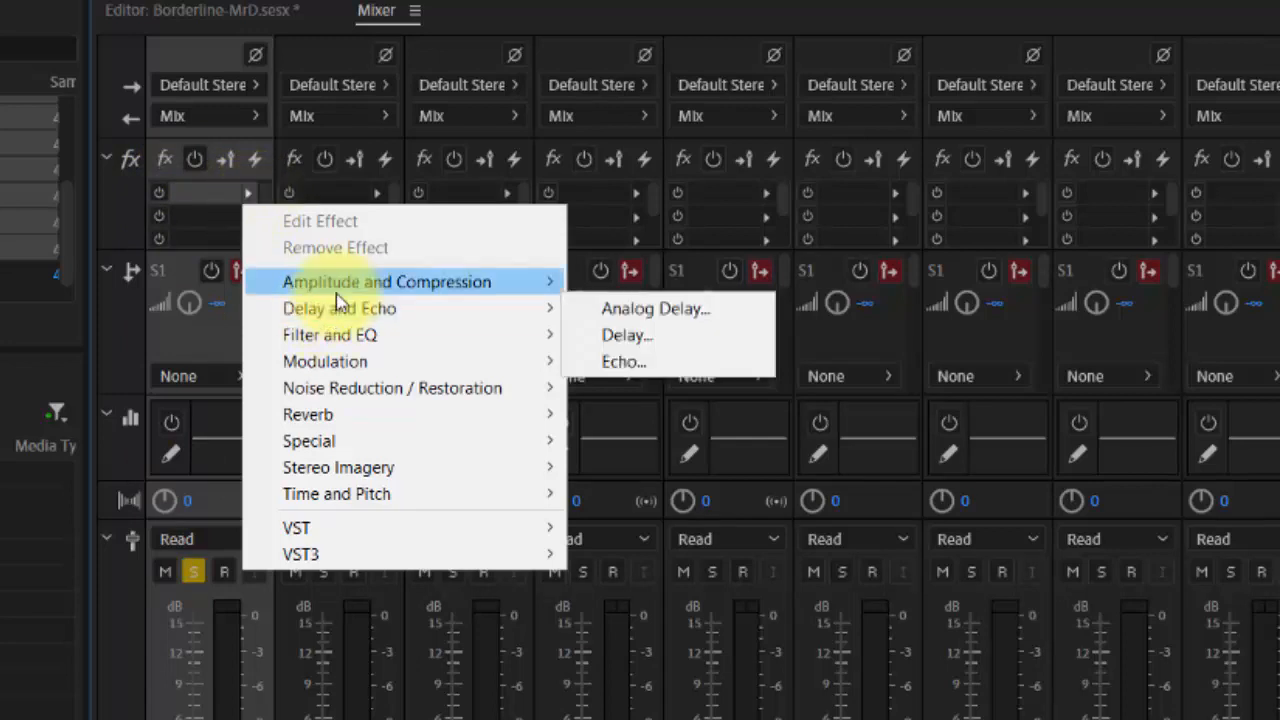
pyautogui.moveTo(338, 299)
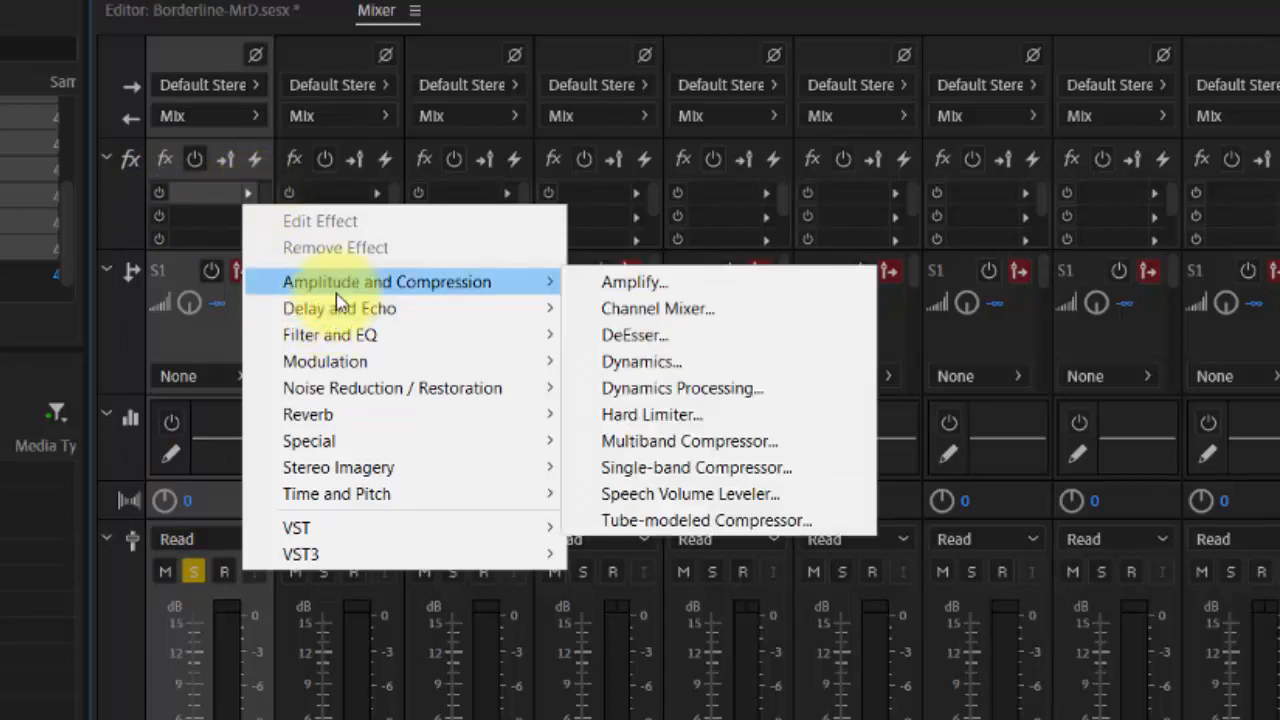
pyautogui.click(675, 390)
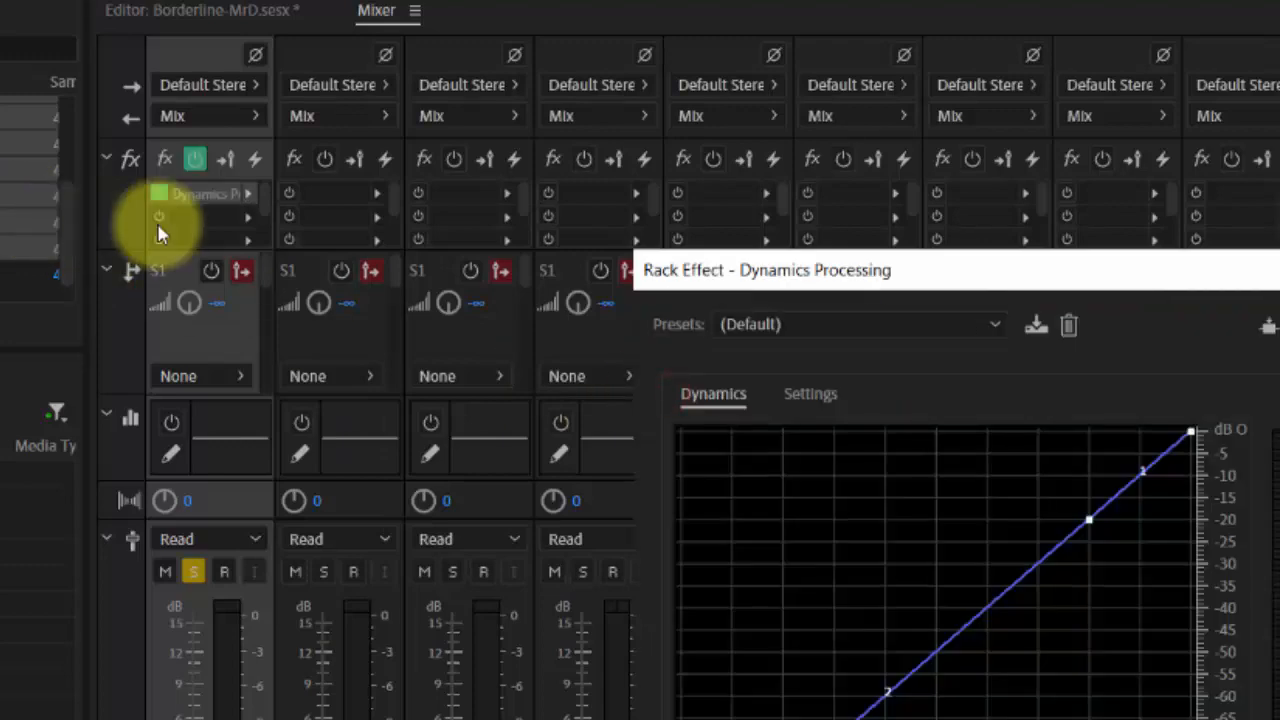
pyautogui.moveTo(922, 272); pyautogui.dragTo(579, 202)
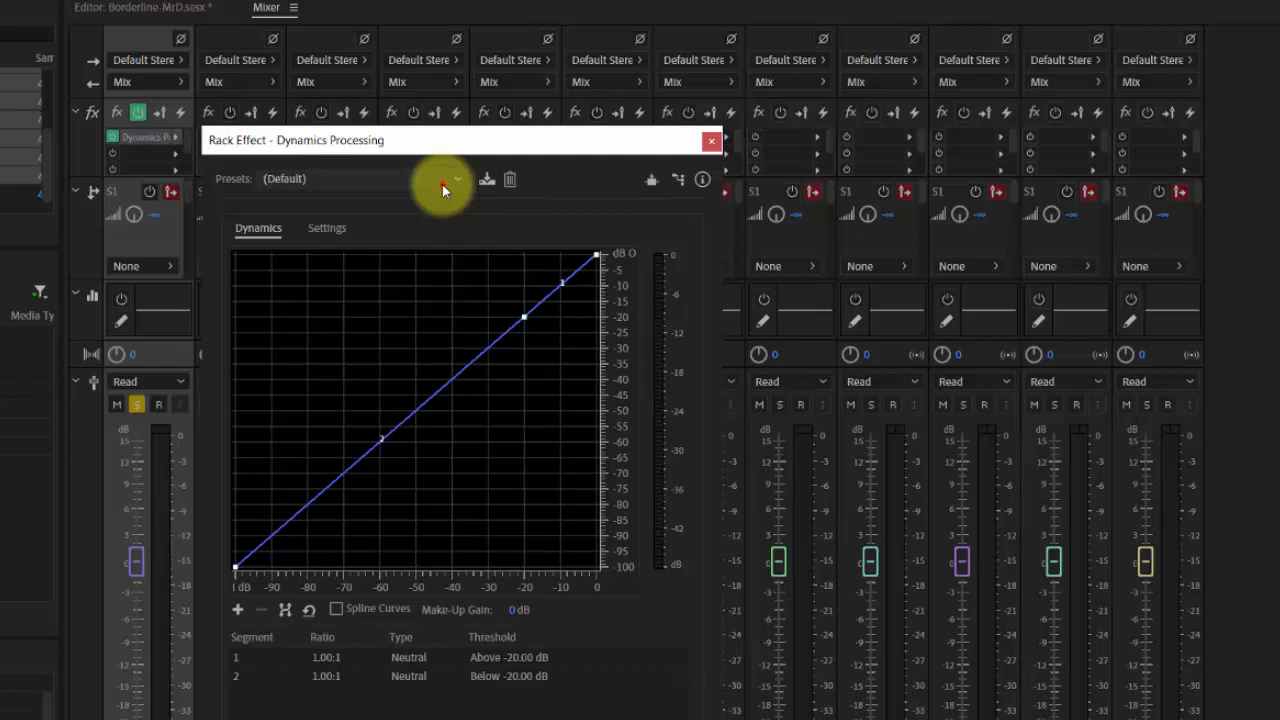
# - Try the Rock Vocal preset on the Lead Vox Dynamics Processing and play the selected section
pyautogui.click(443, 184)
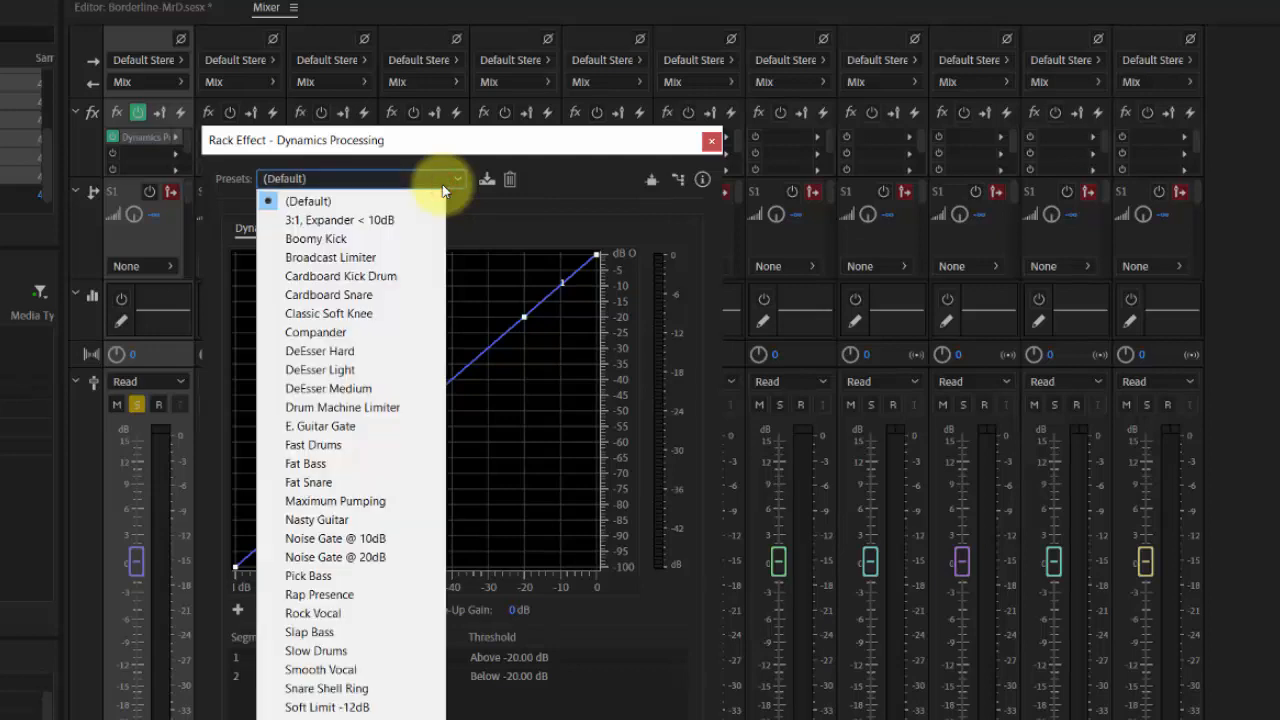
pyautogui.click(318, 613)
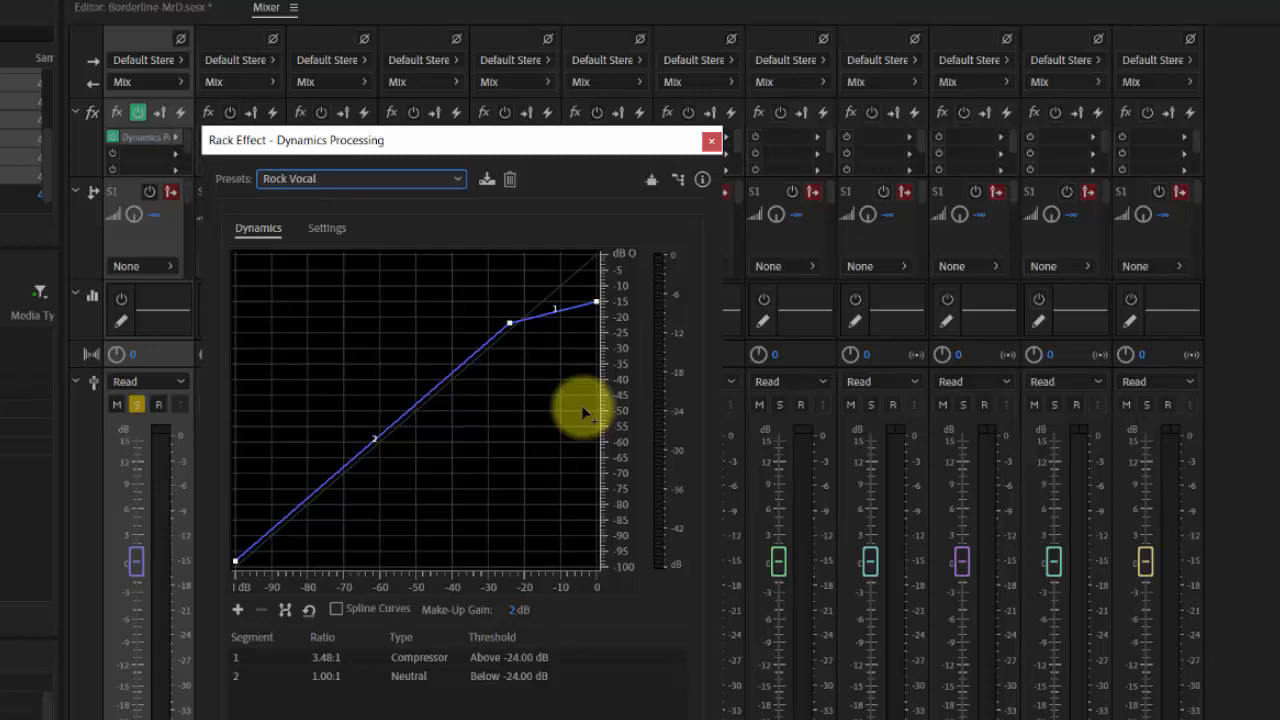
pyautogui.press('space')
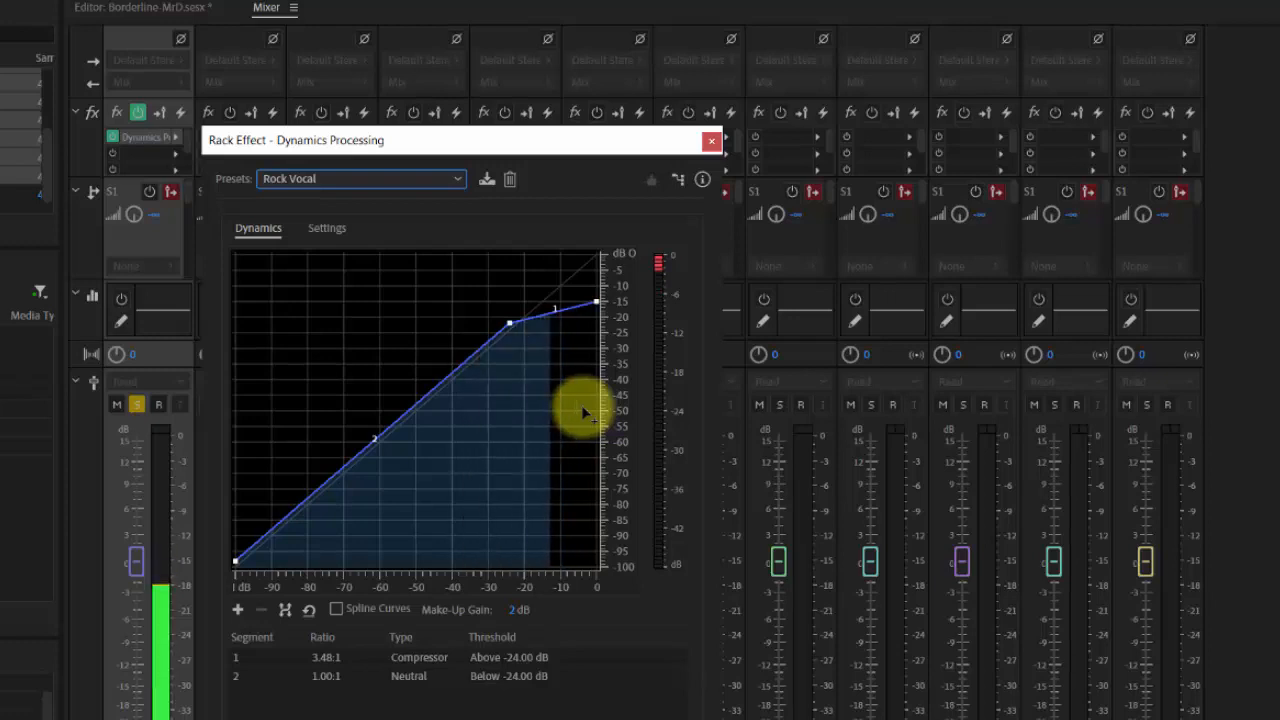
pyautogui.press('space')
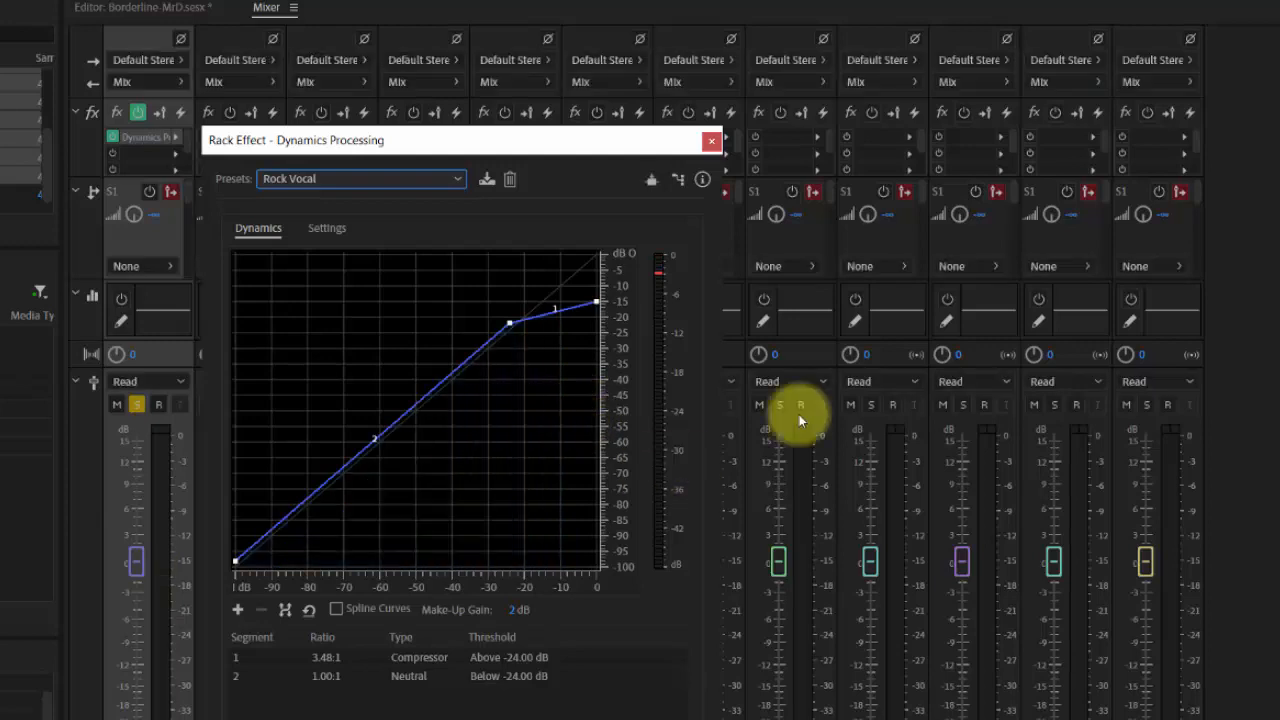
# - Apply the Smooth Vocal preset to the Lead Vox Dynamics Processing and audition the selected section
pyautogui.click(419, 183)
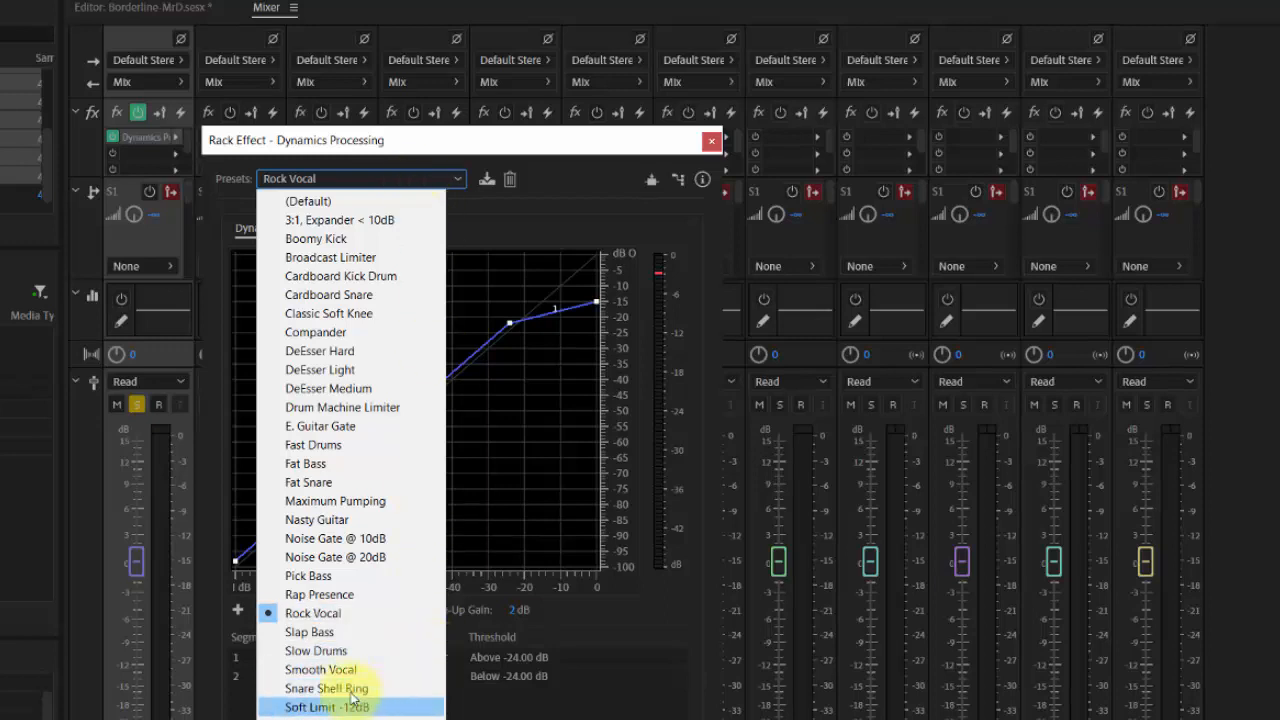
pyautogui.click(324, 670)
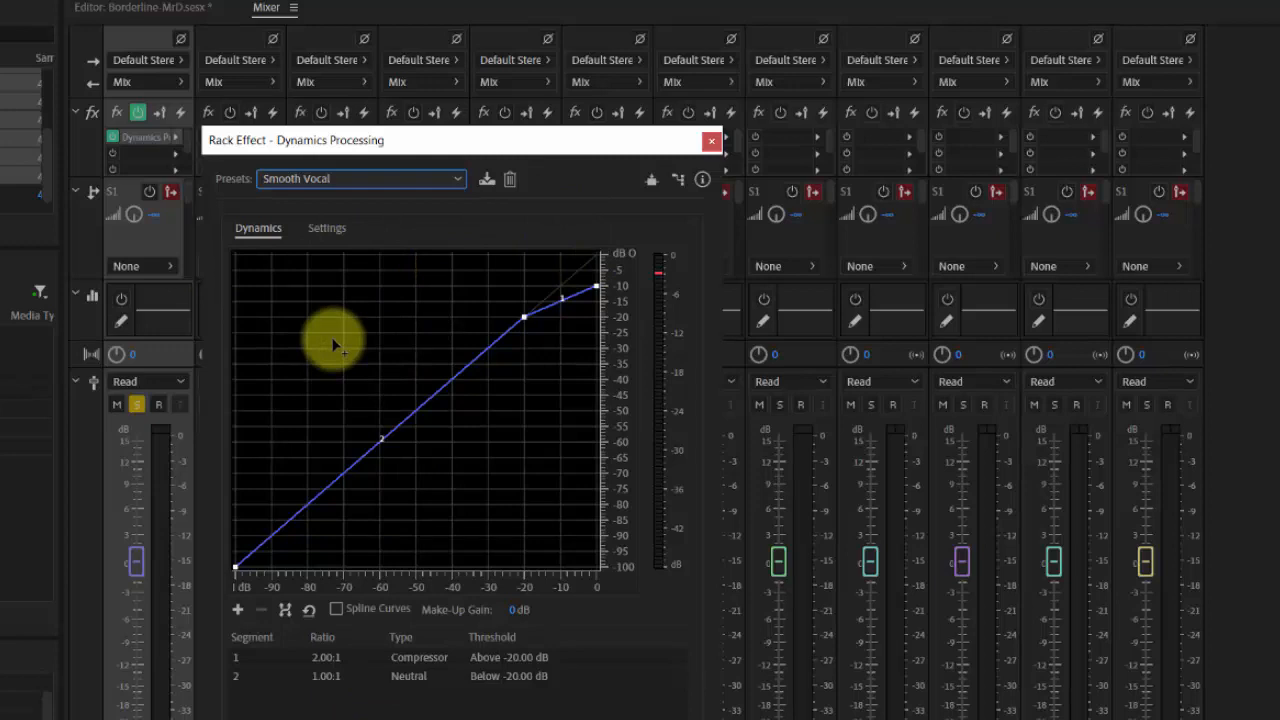
pyautogui.press('space')
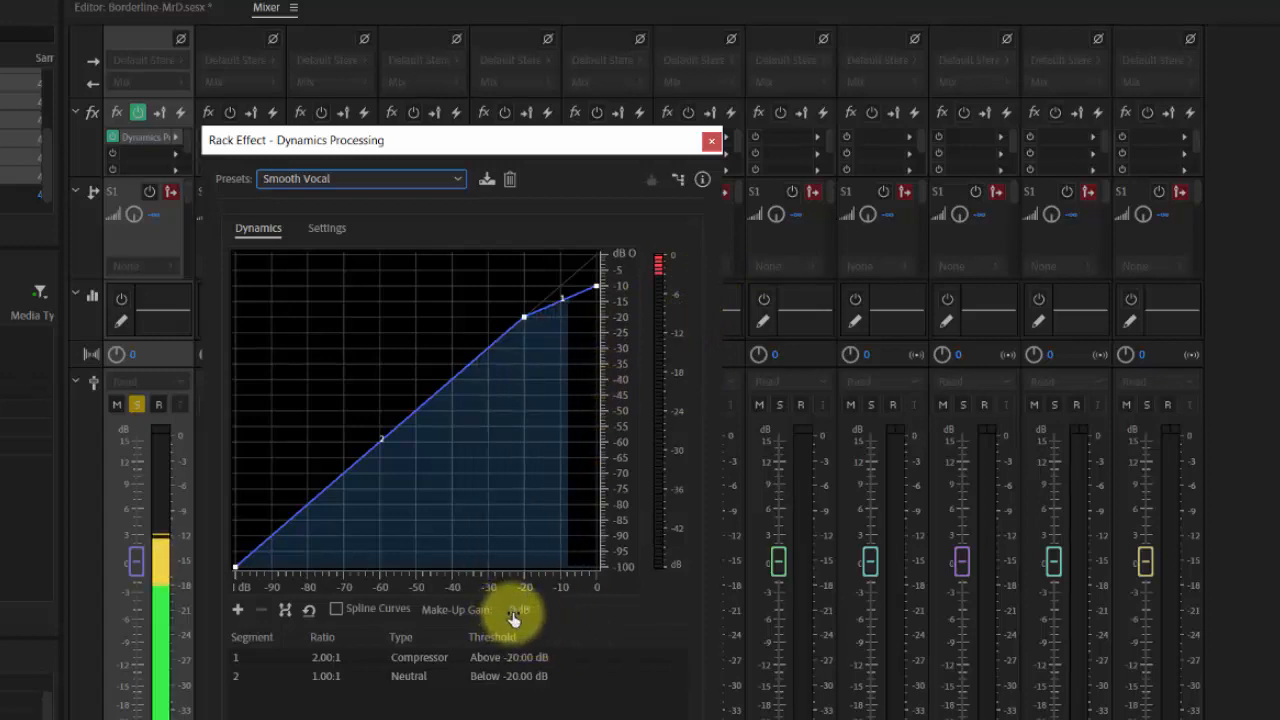
pyautogui.press('space')
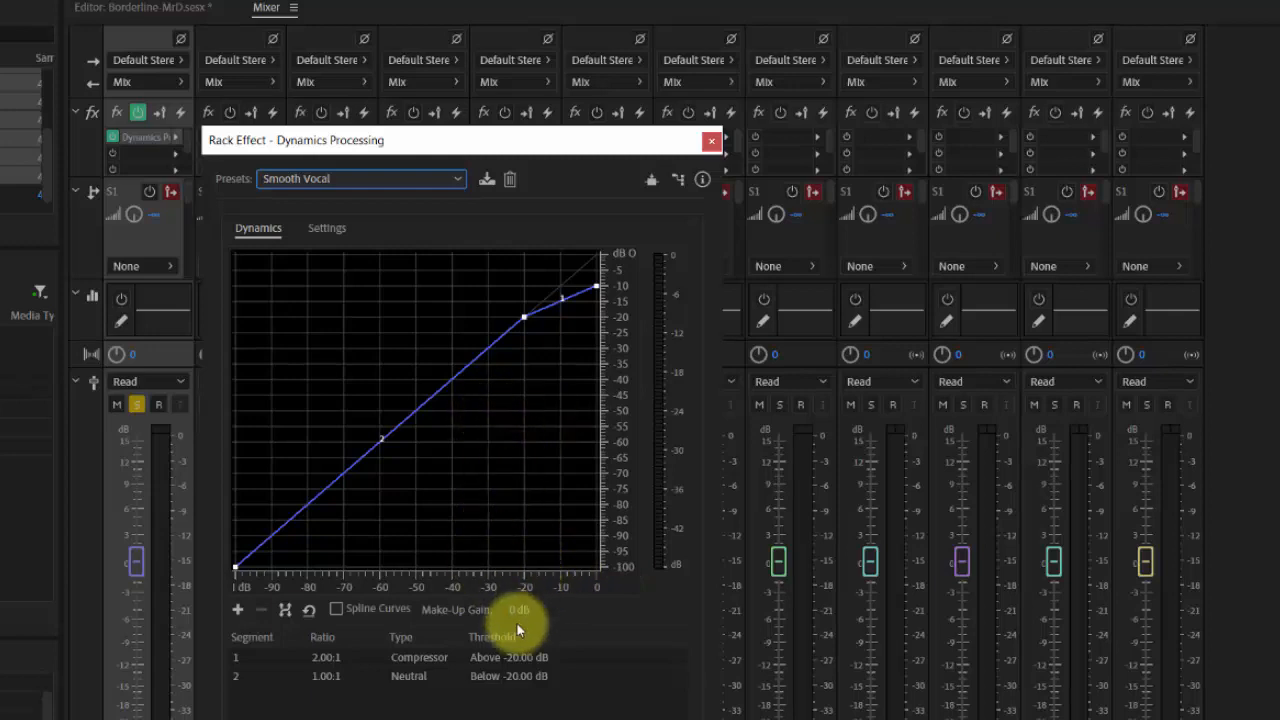
# - Set the Dynamics Processing make-up gain to 2 dB, audition the lead vocal and close the effect window
pyautogui.click(509, 610)
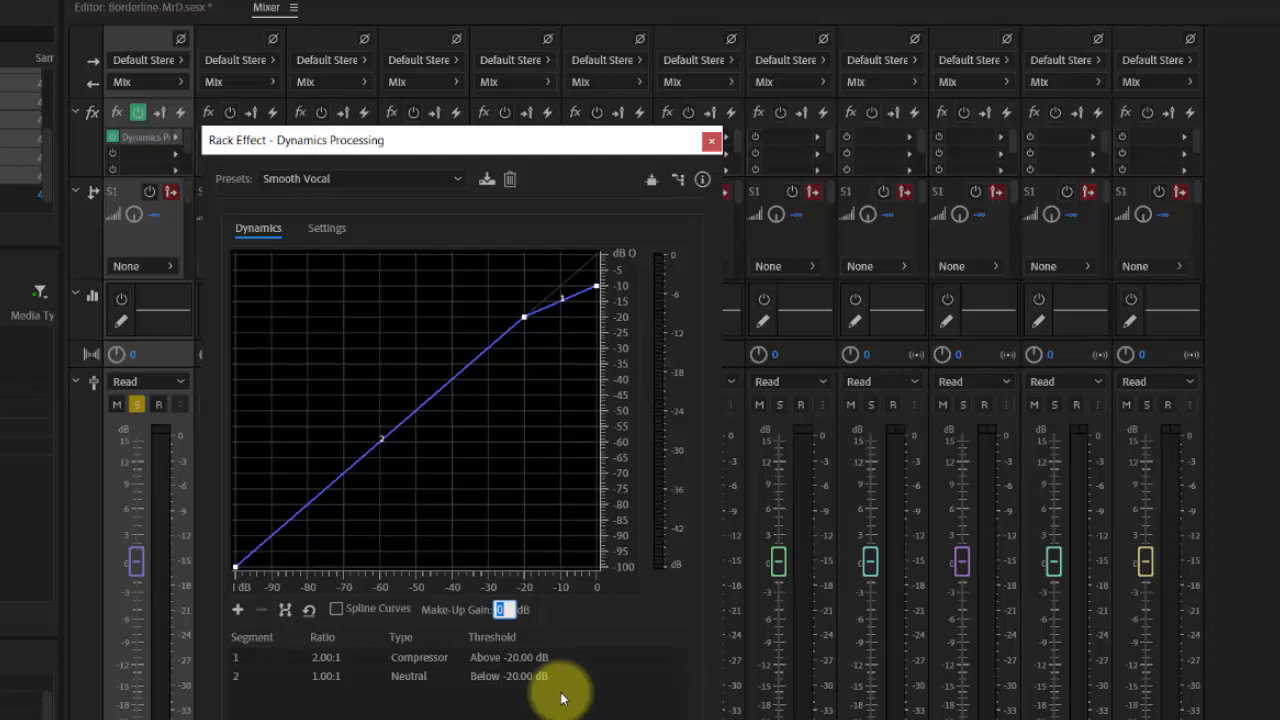
pyautogui.write('2')
pyautogui.press('Return')
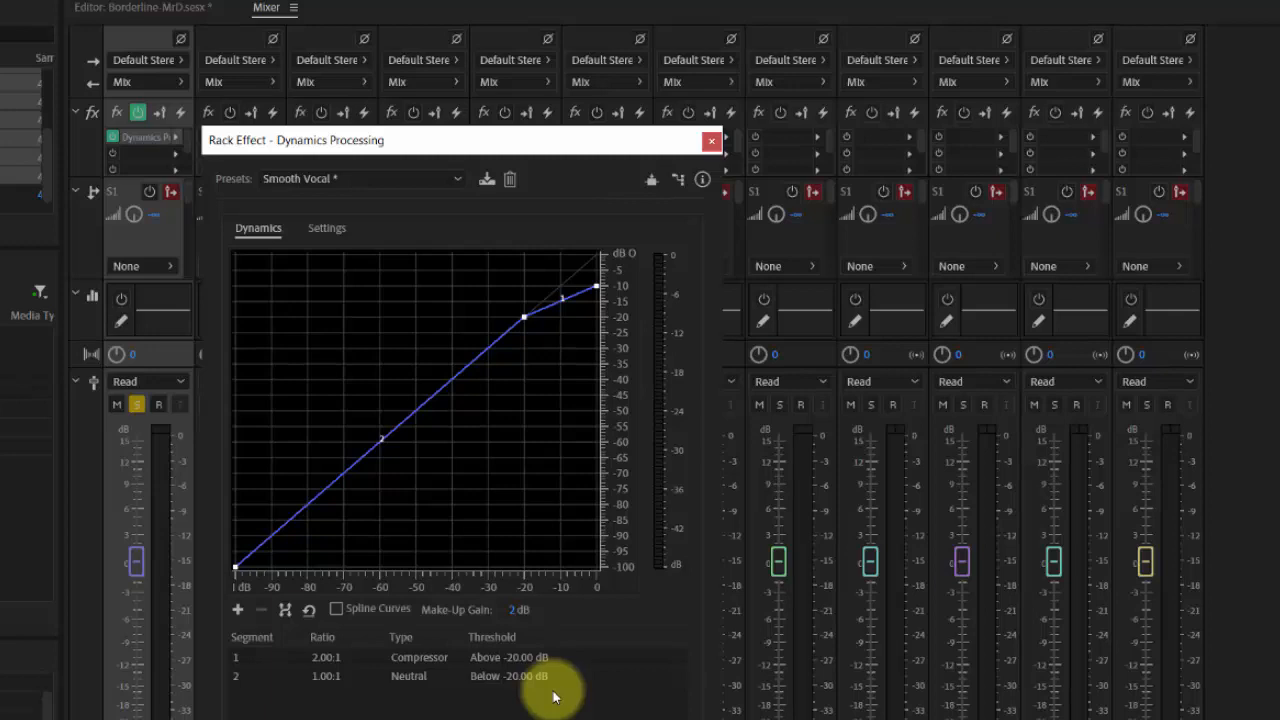
pyautogui.press('space')
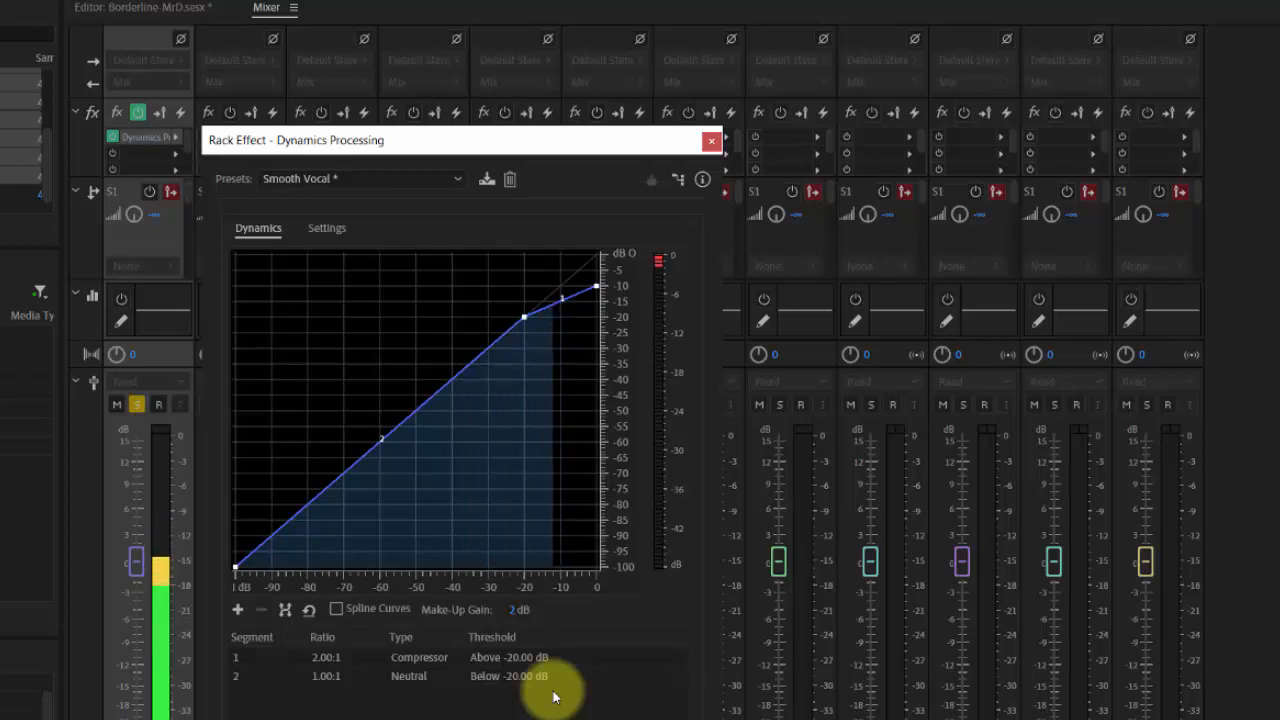
pyautogui.press('space')
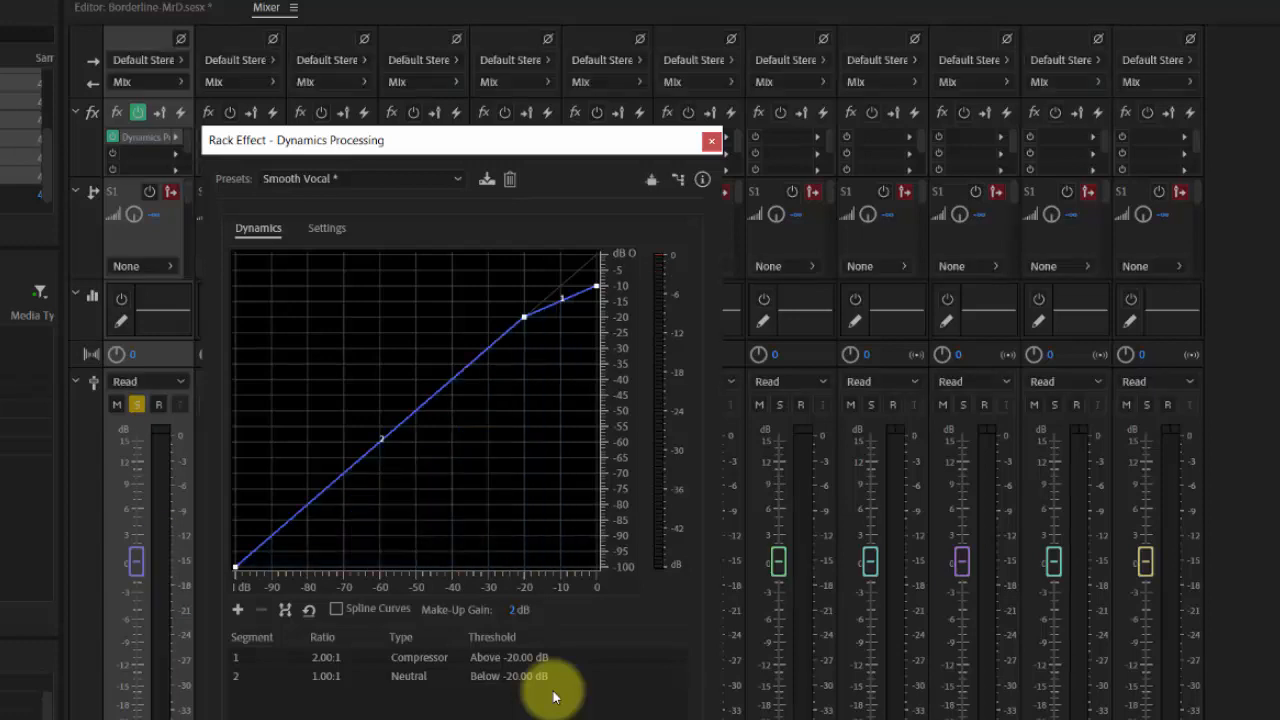
pyautogui.click(711, 141)
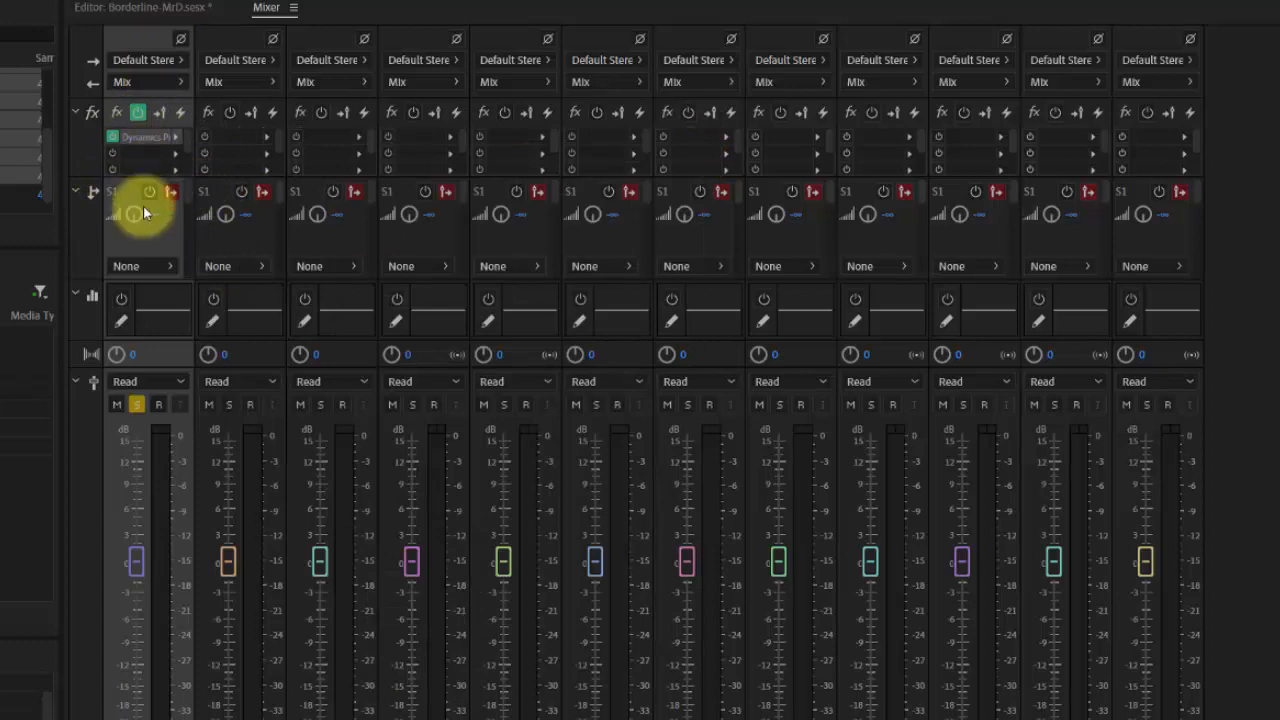
# - Enable the Lead Vox track EQ, open its editor and apply the Vocal Enhancer preset
pyautogui.click(120, 299)
pyautogui.click(117, 327)
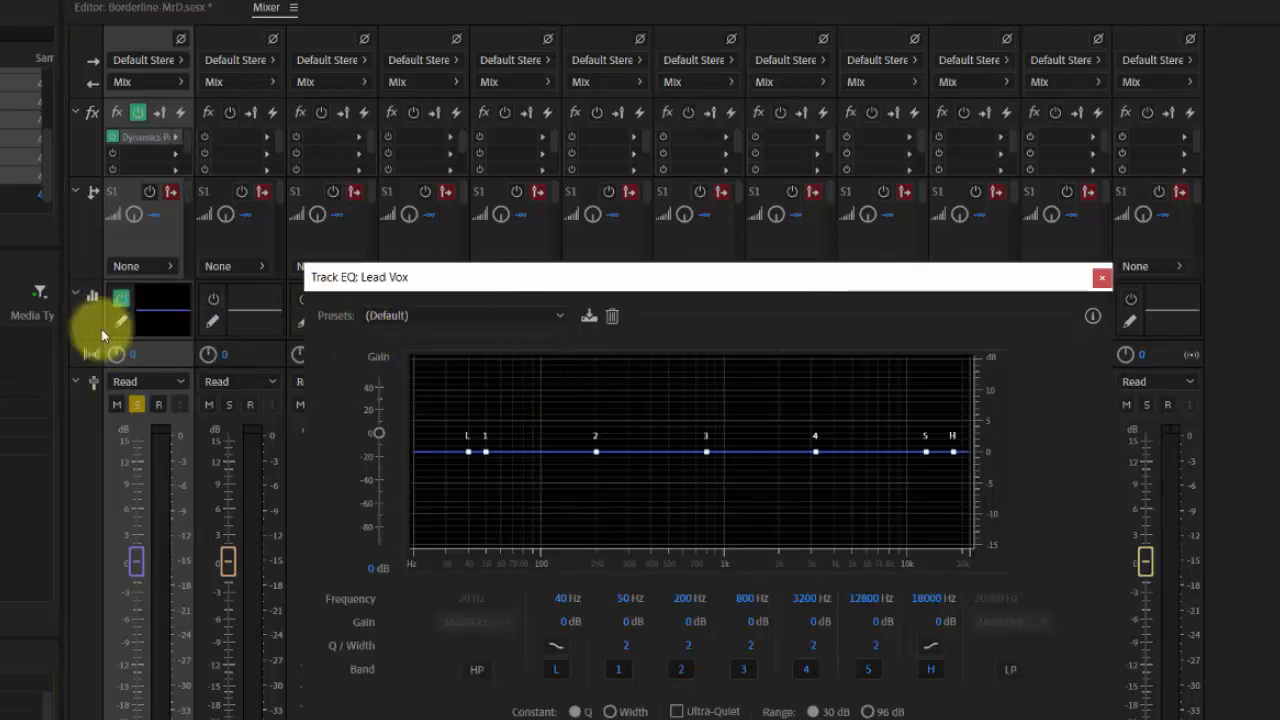
pyautogui.moveTo(465, 277); pyautogui.dragTo(262, 349)
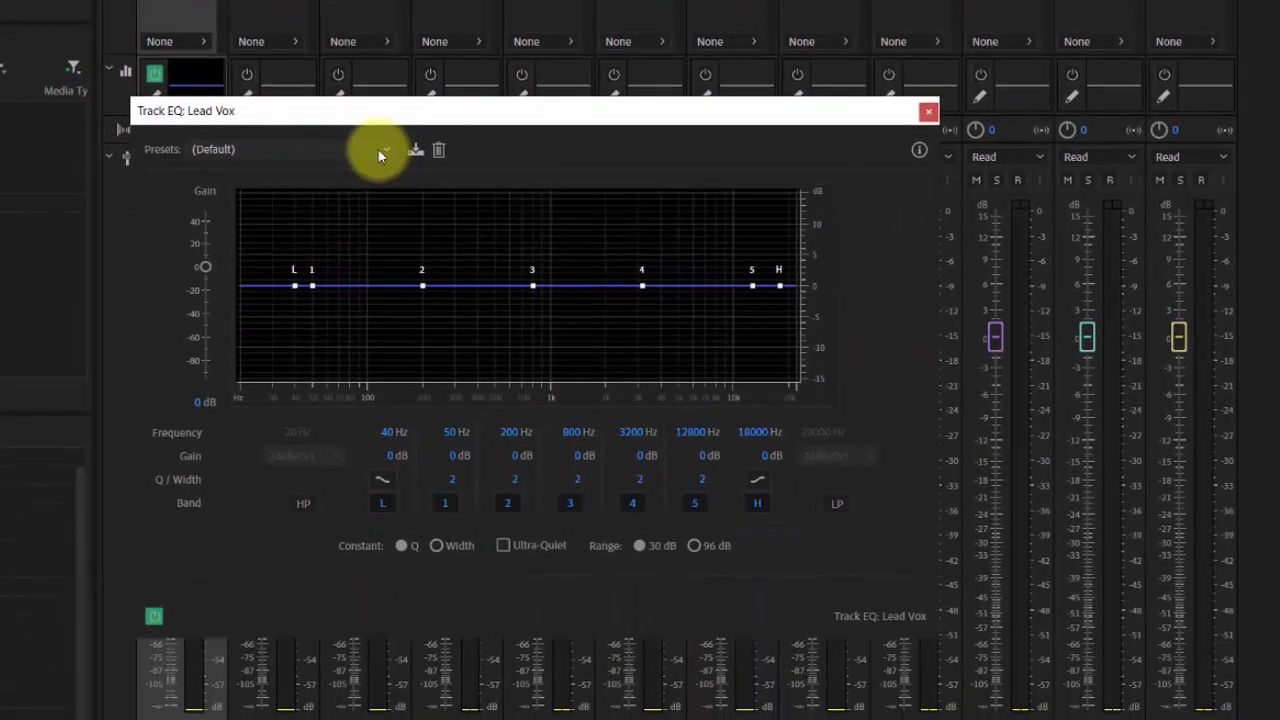
pyautogui.click(373, 203)
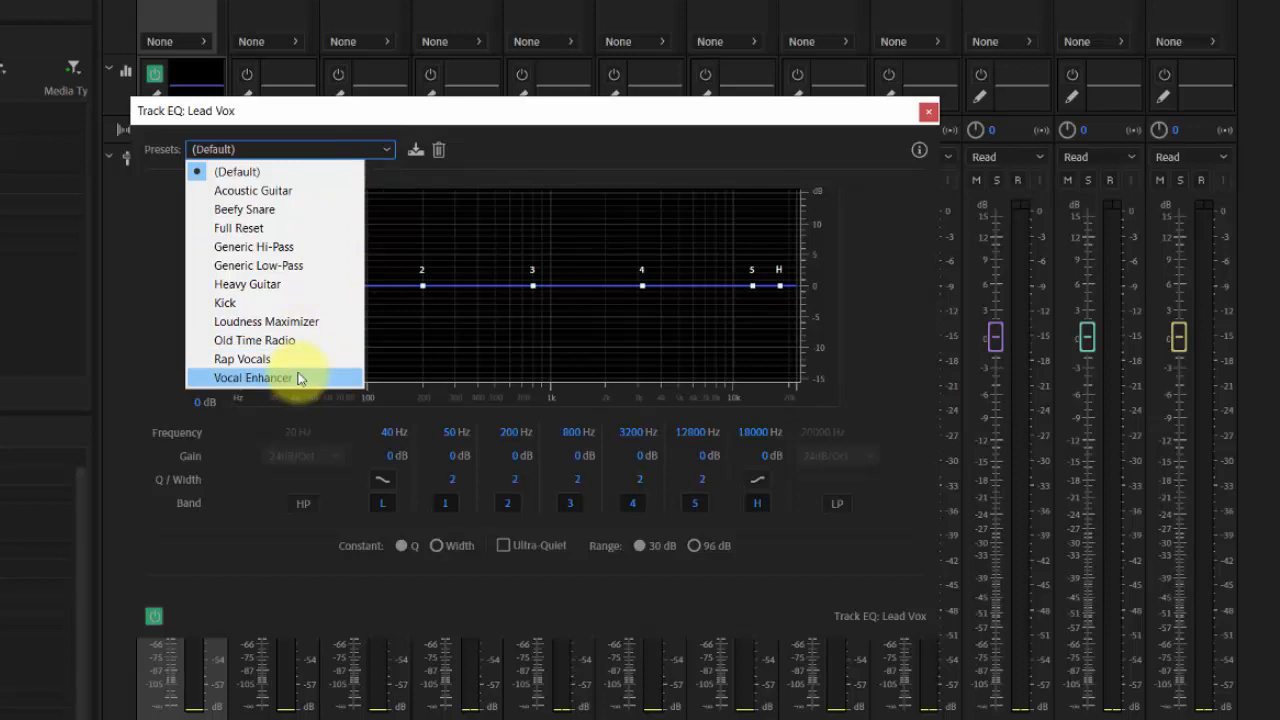
pyautogui.click(234, 379)
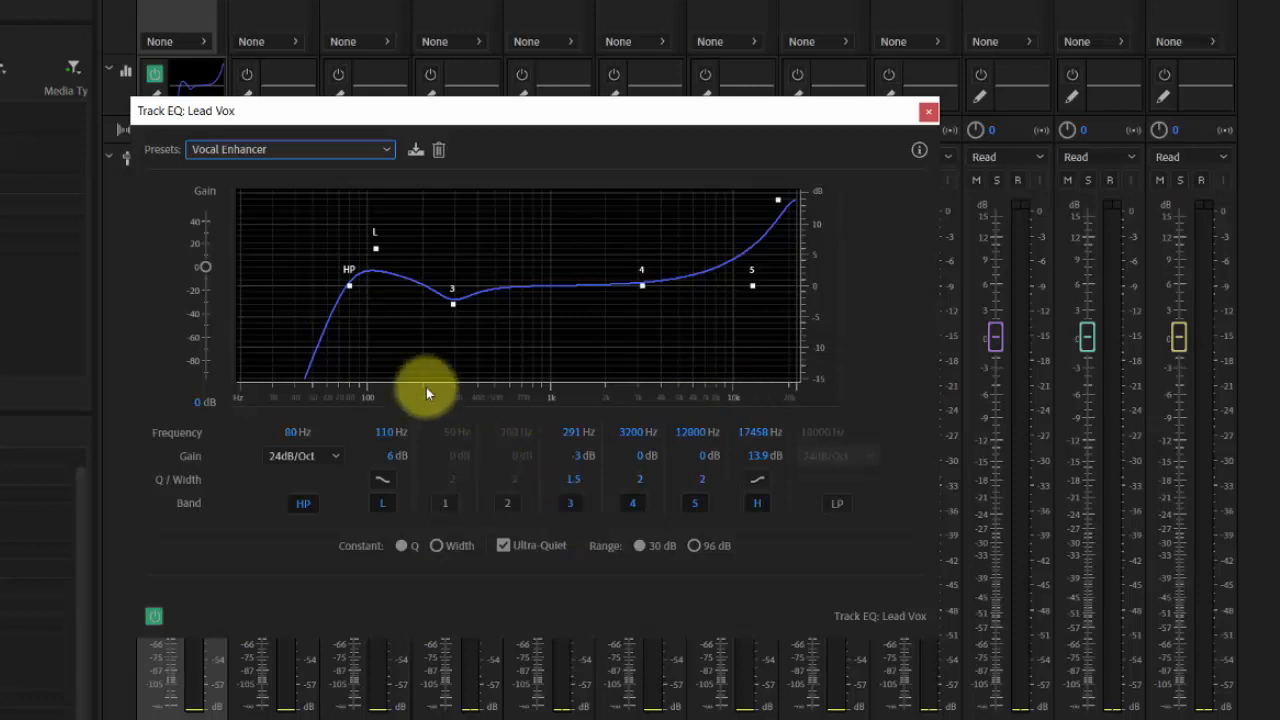
pyautogui.moveTo(547, 112); pyautogui.dragTo(827, 64)
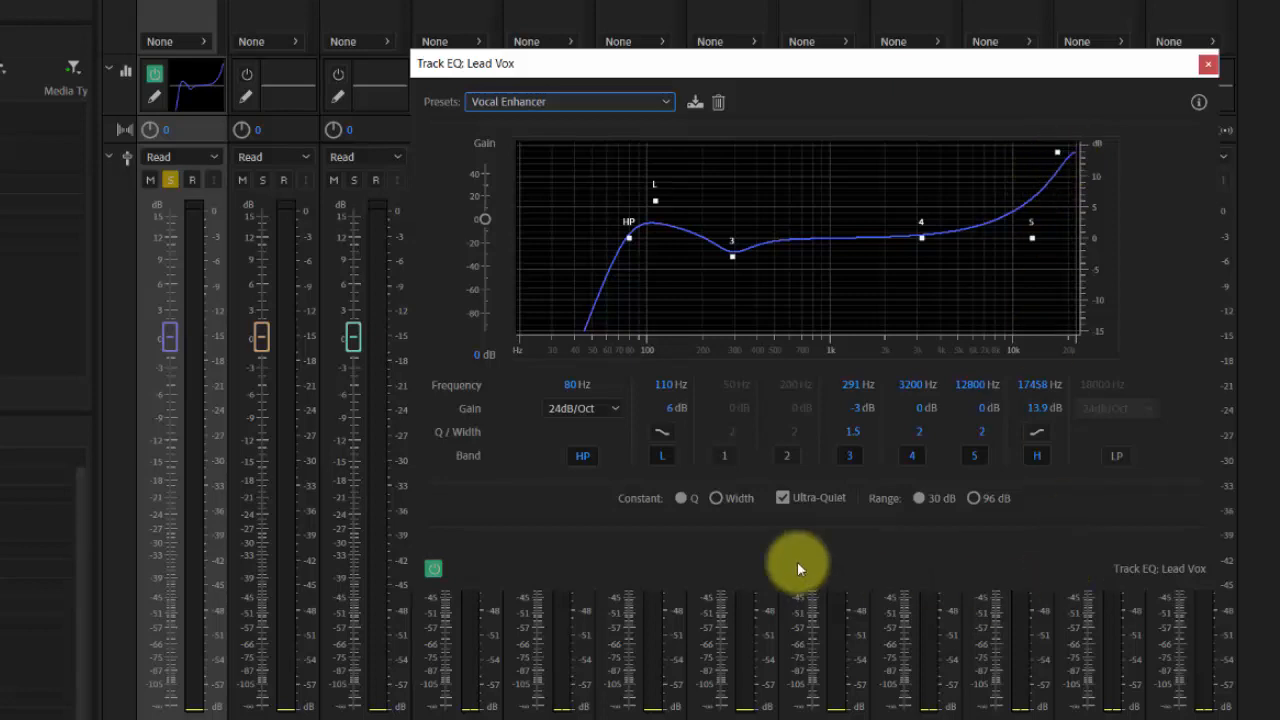
# - Play the lead vocal while bypassing and re-enabling its track EQ to compare the sound, and close the EQ window
pyautogui.press('space')
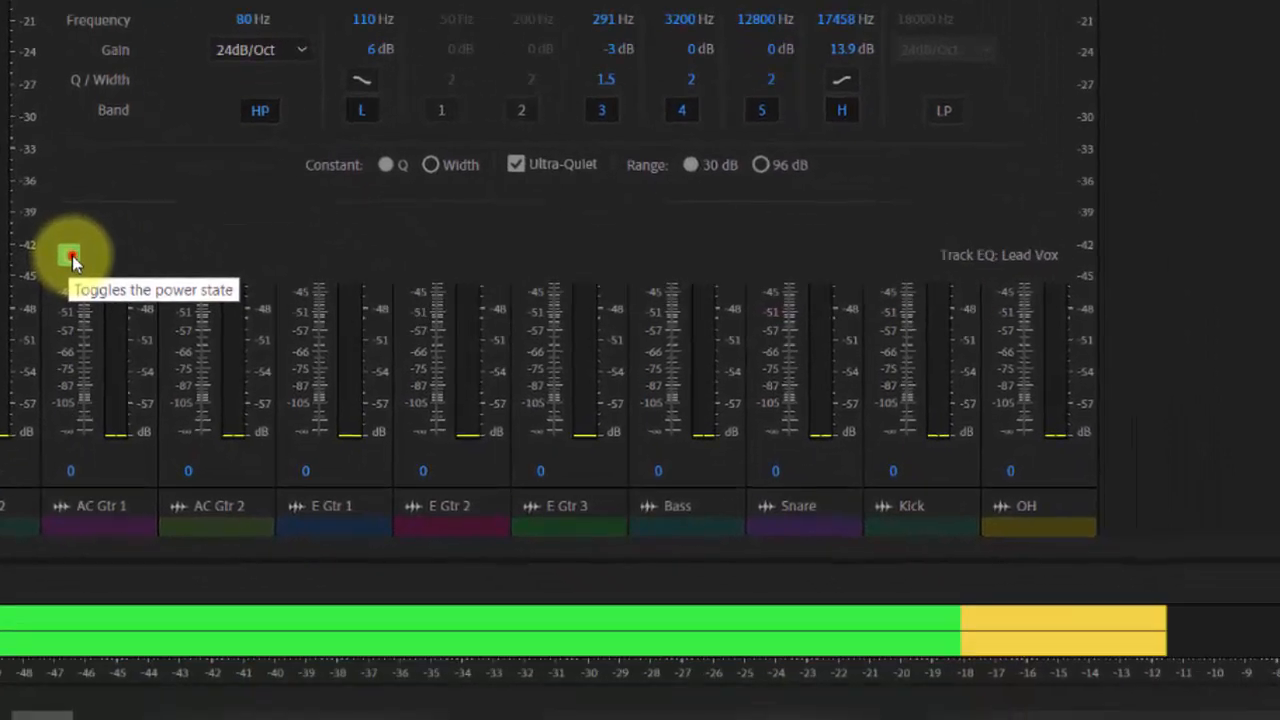
pyautogui.click(70, 257)
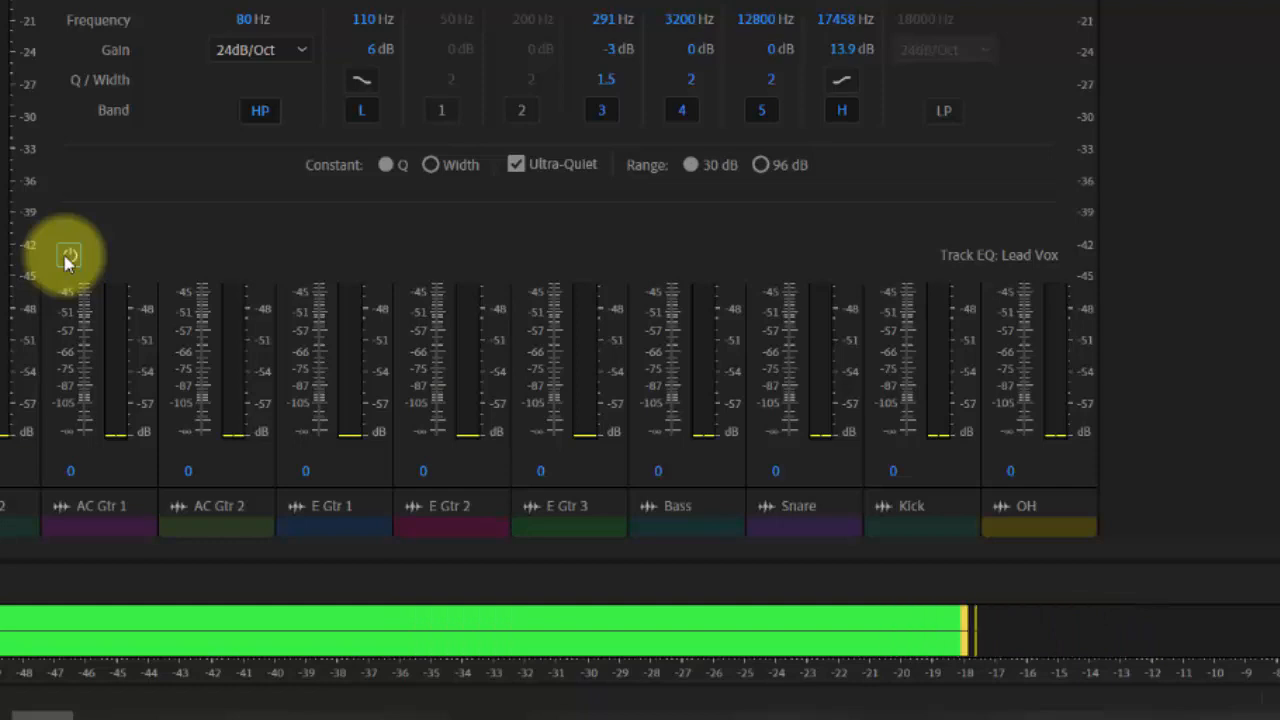
pyautogui.click(68, 256)
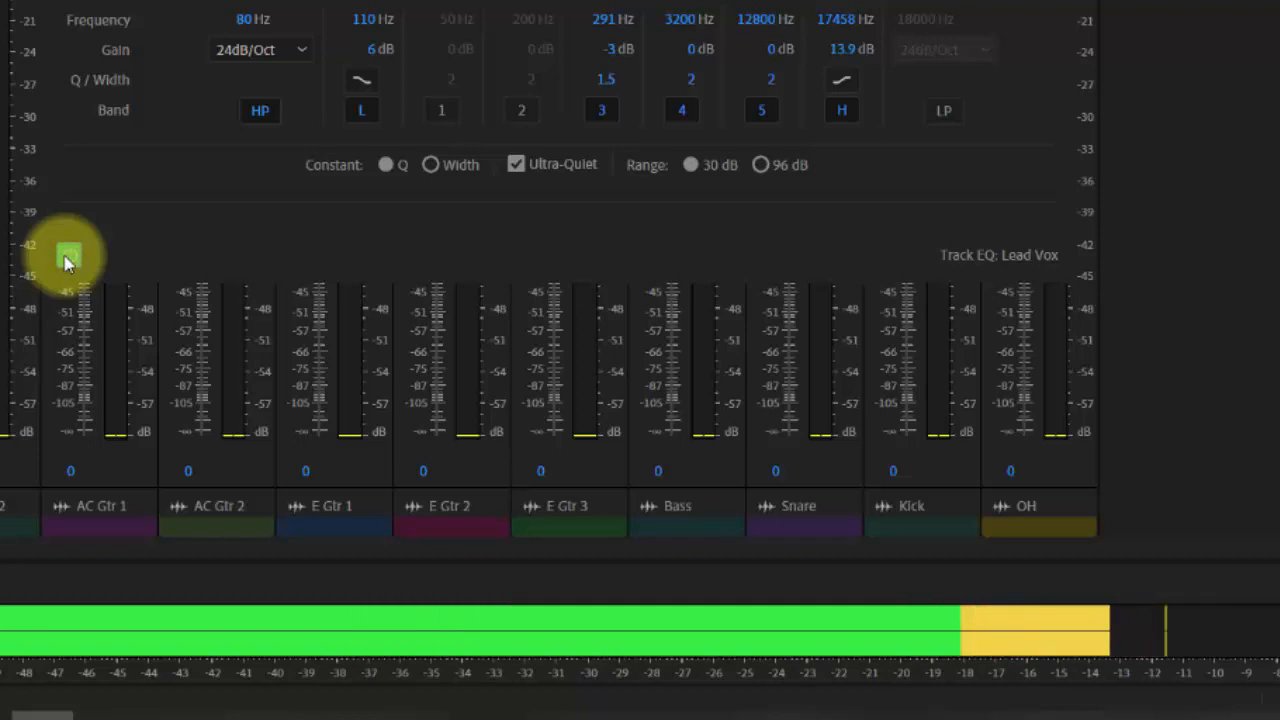
pyautogui.press('space')
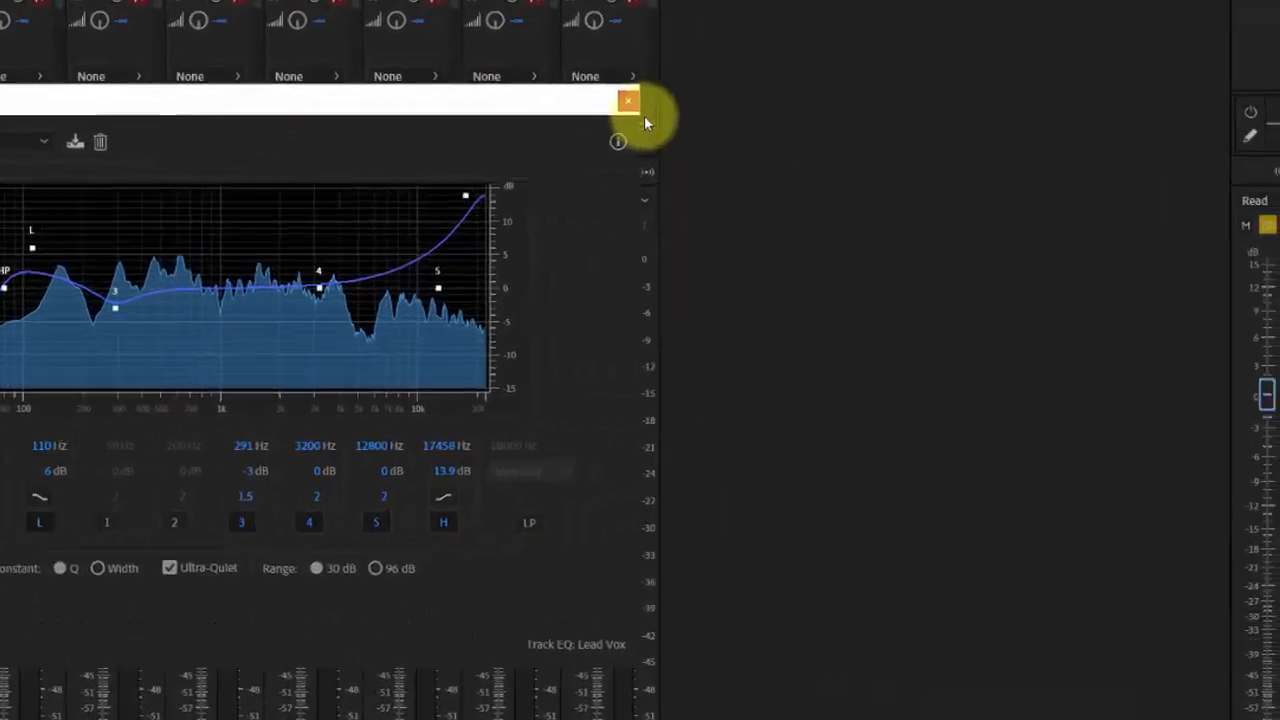
pyautogui.click(628, 101)
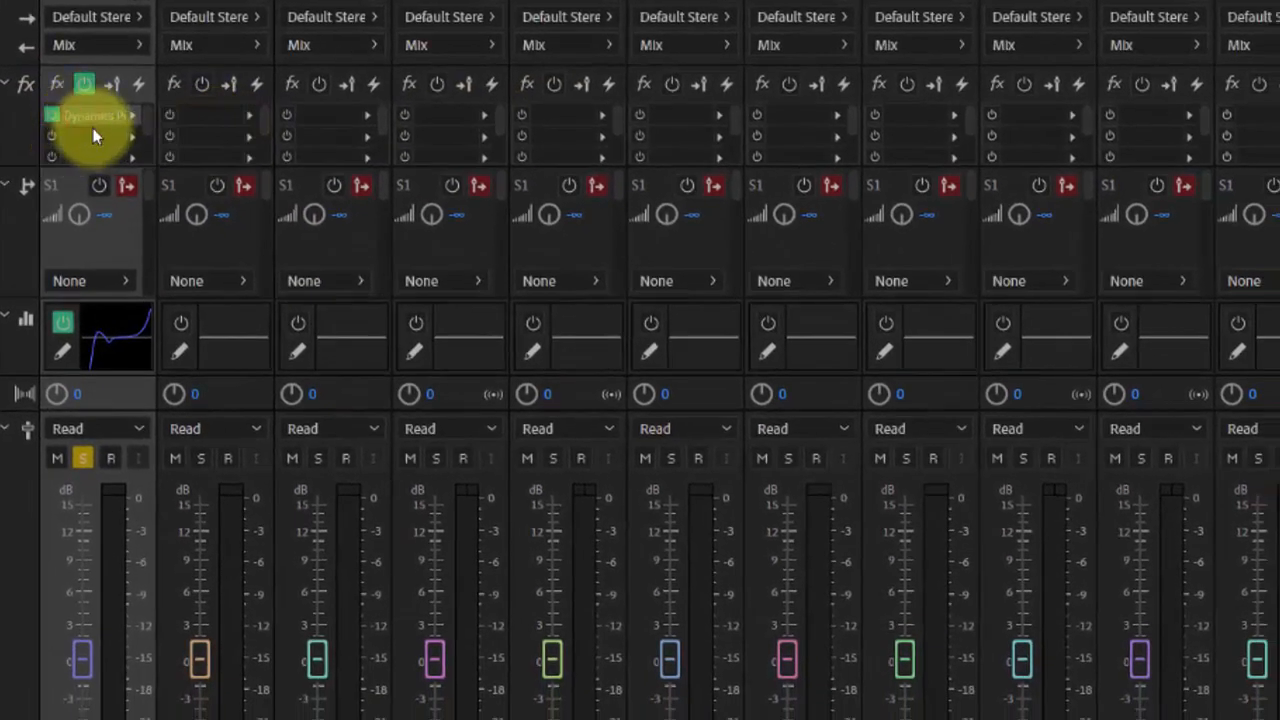
# - Copy the Dynamics Processing effect from Lead Vox to the first effects slots of B Vox 1 and B Vox 2
pyautogui.moveTo(85, 120); pyautogui.dragTo(196, 116)
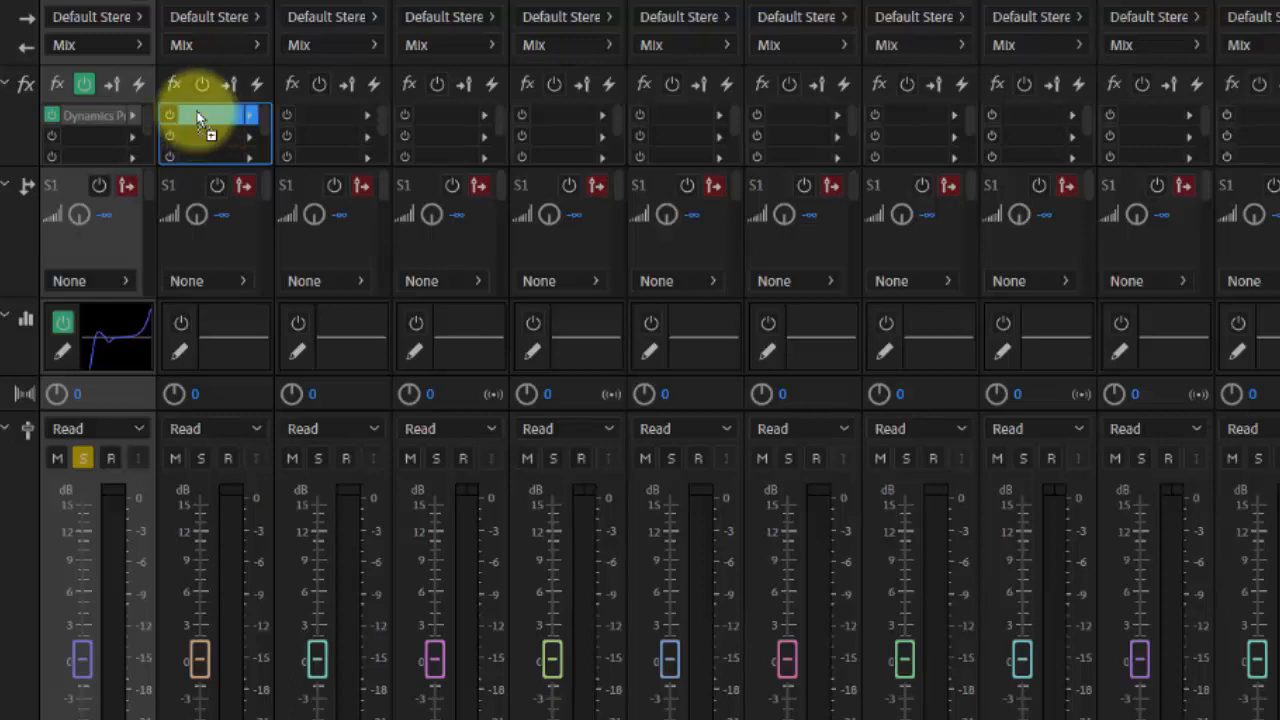
pyautogui.moveTo(97, 117); pyautogui.dragTo(322, 120)
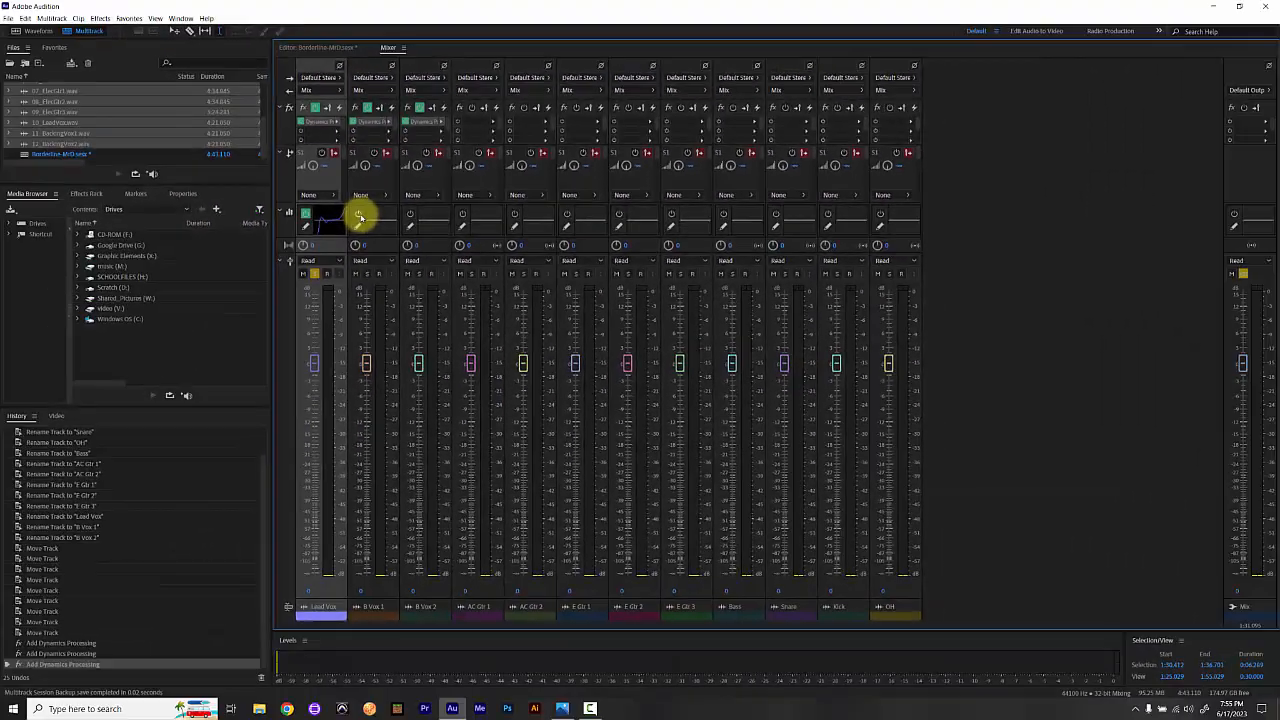
# - Enable the B Vox 1 track EQ, open its editor and apply the Generic Hi-Pass preset
pyautogui.click(181, 323)
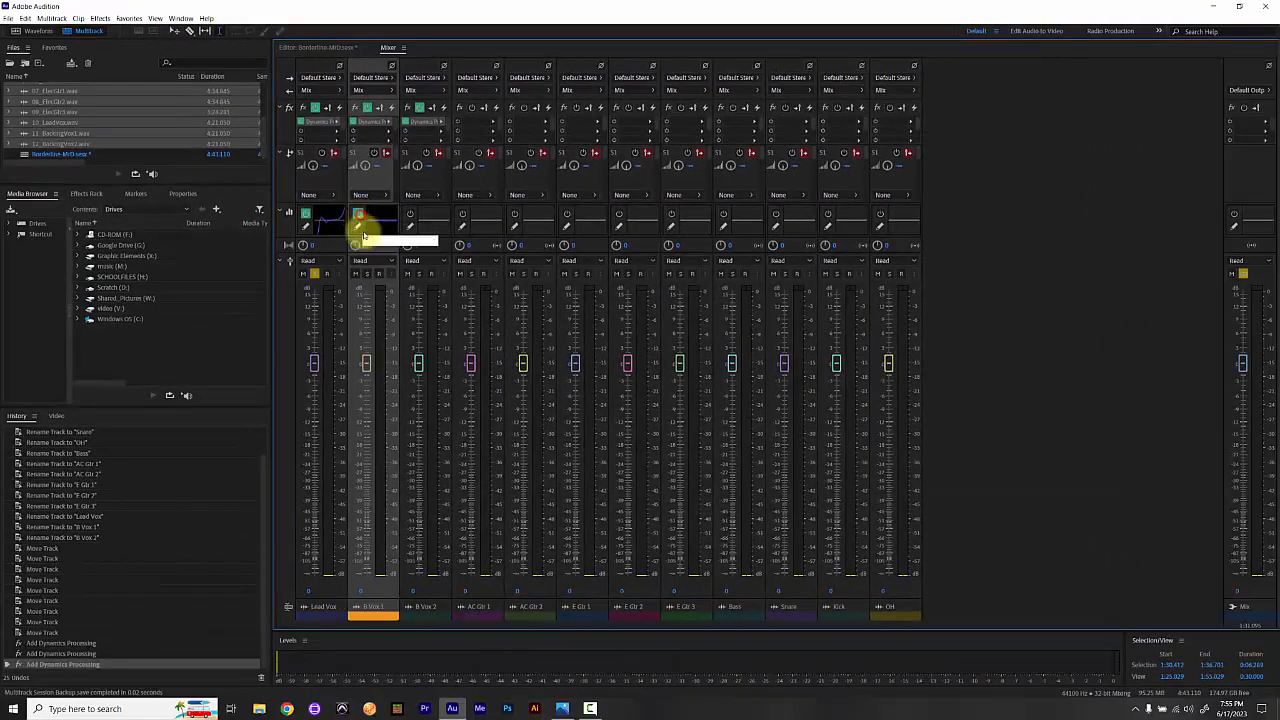
pyautogui.click(357, 227)
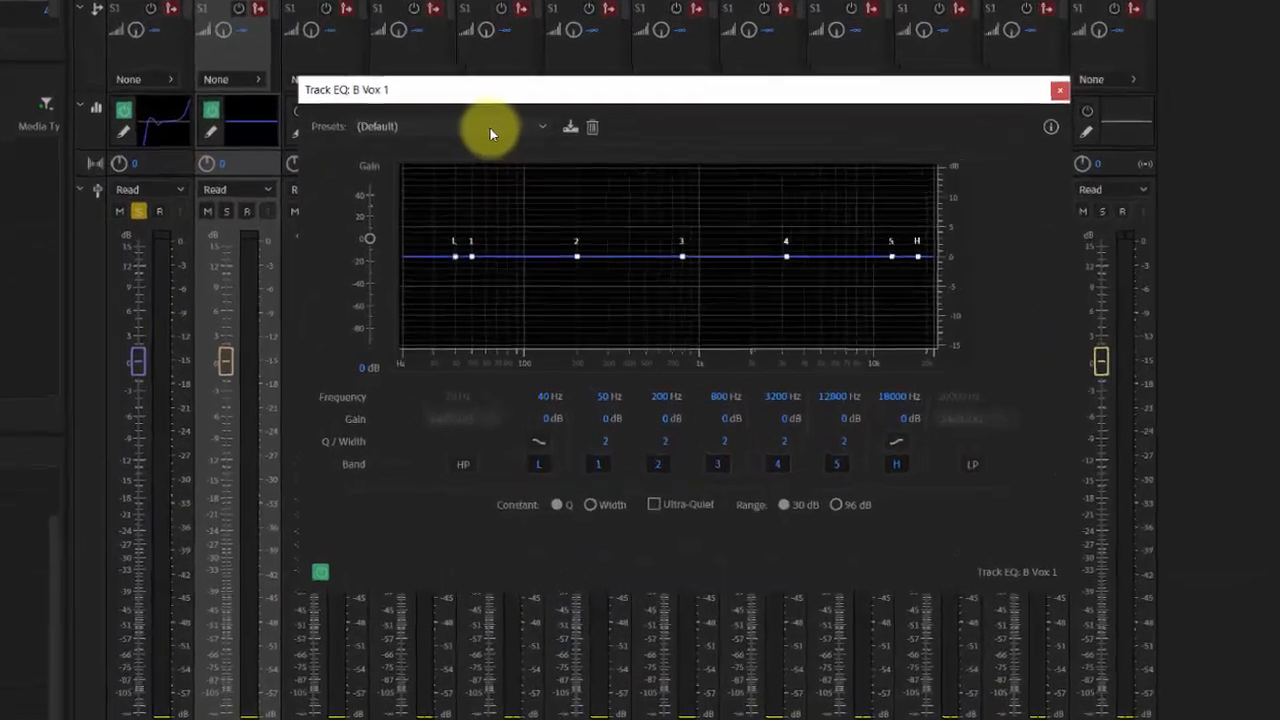
pyautogui.click(527, 223)
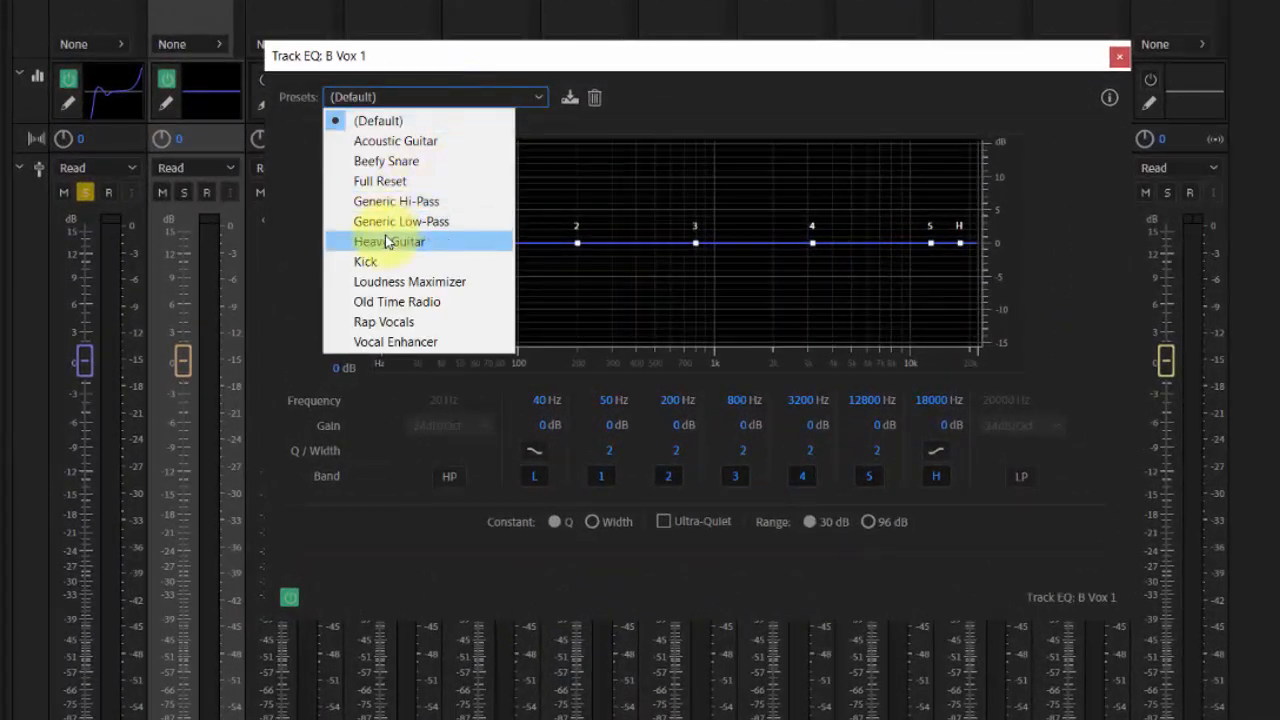
pyautogui.click(378, 203)
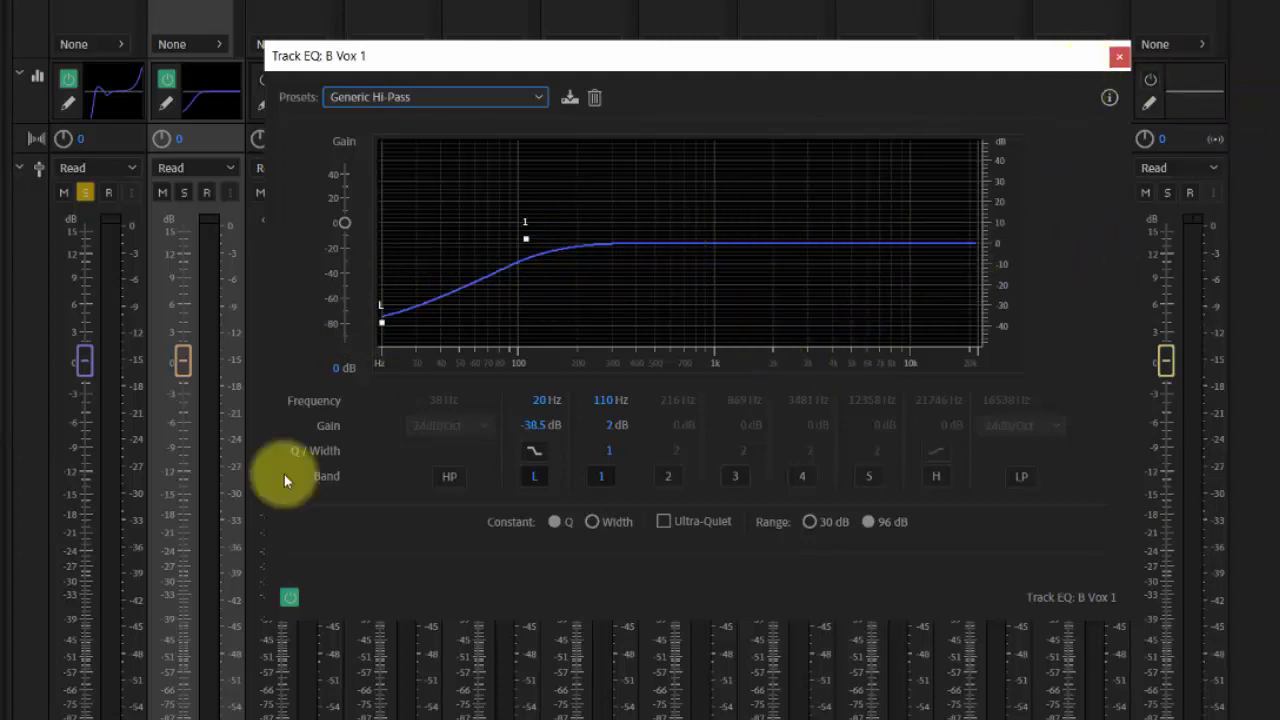
# - Solo B Vox 1 instead of Lead Vox, audition the selected section and close the B Vox 1 EQ window
pyautogui.click(184, 192)
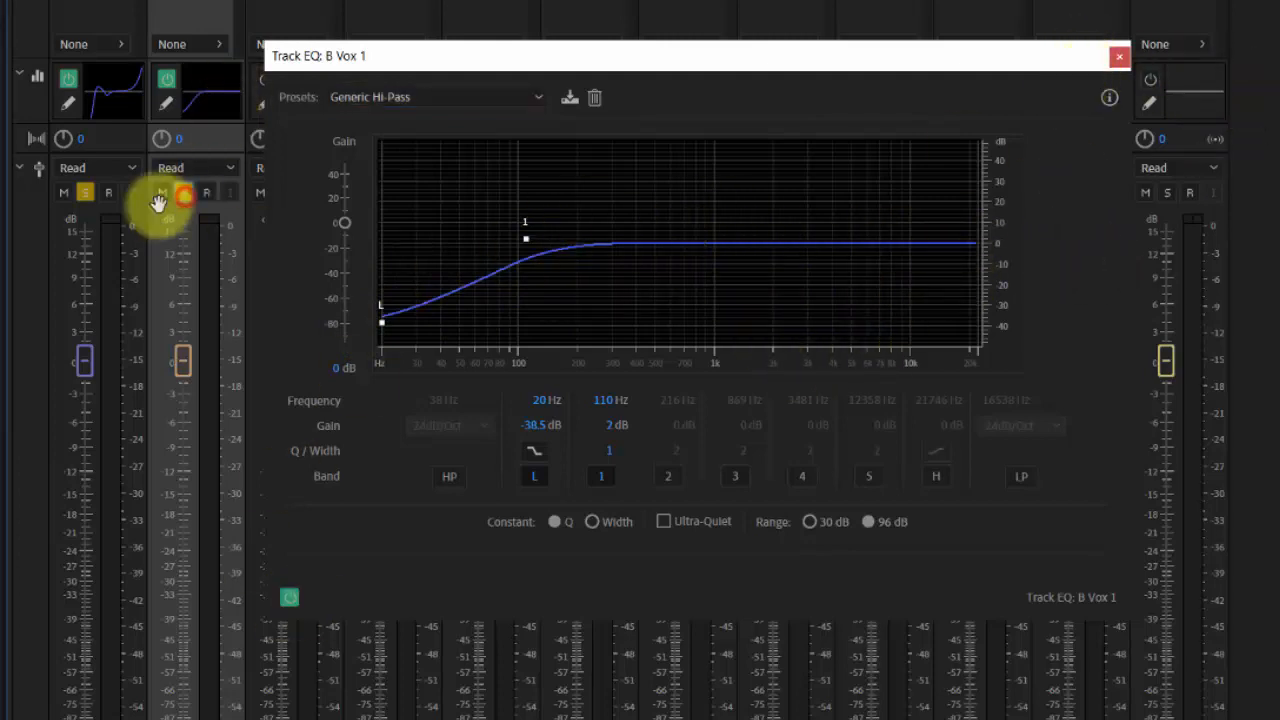
pyautogui.click(86, 193)
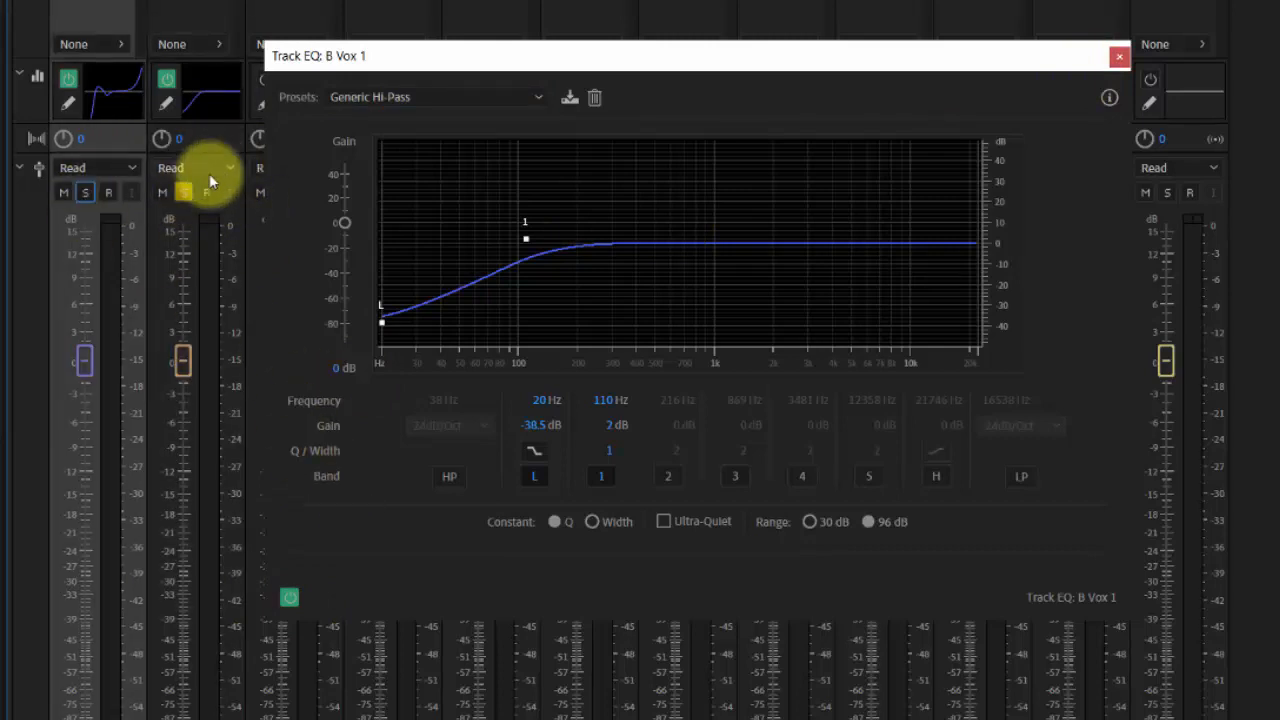
pyautogui.press('space')
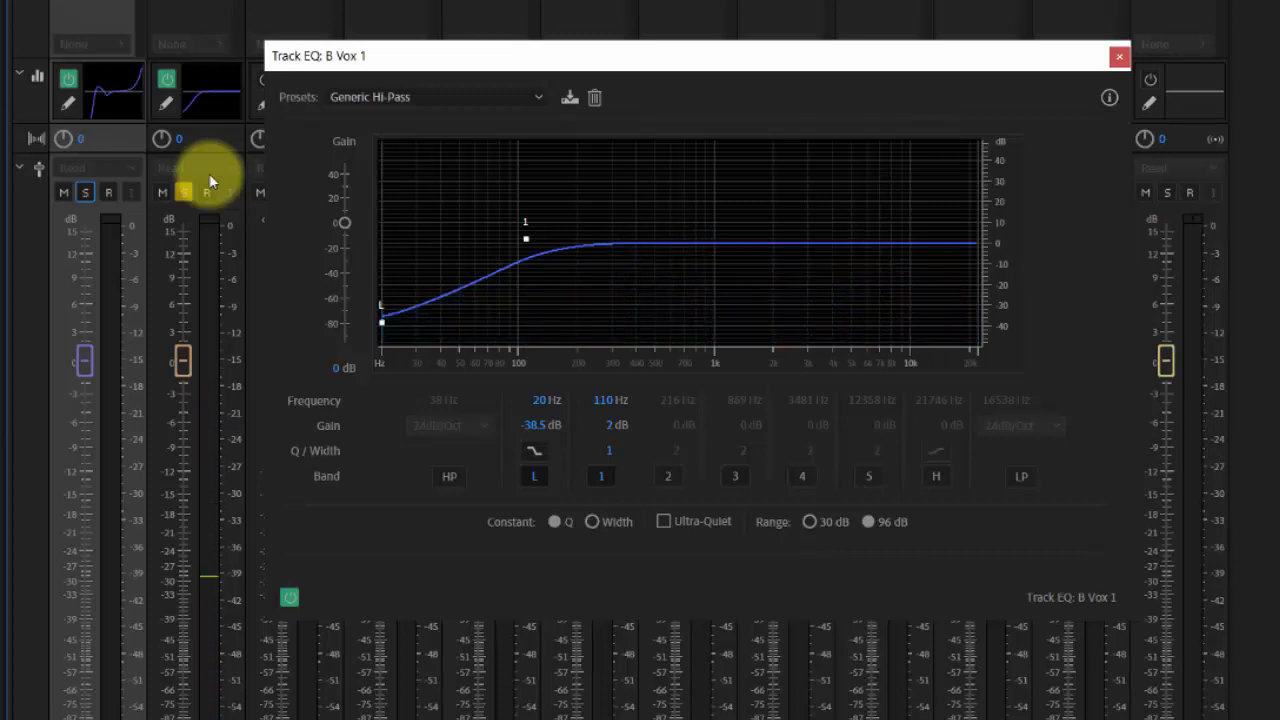
pyautogui.press('space')
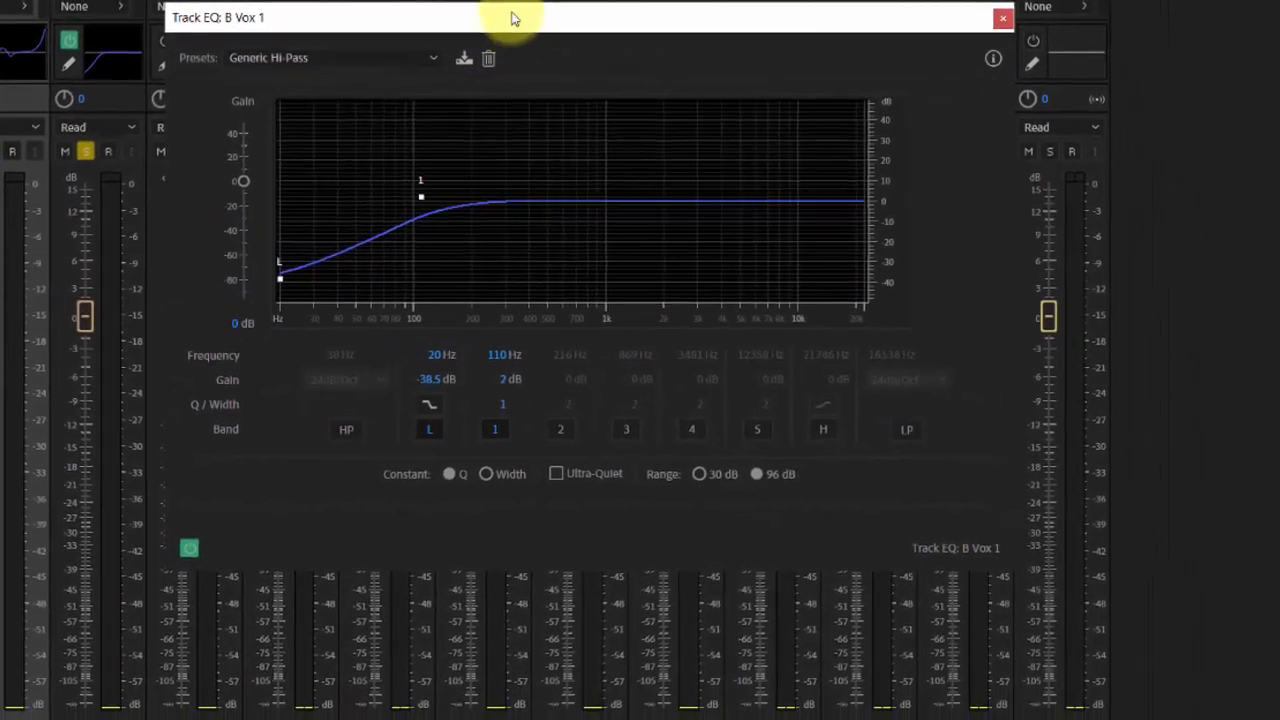
pyautogui.moveTo(615, 62); pyautogui.dragTo(615, 62)
pyautogui.moveTo(506, 24); pyautogui.dragTo(614, 171)
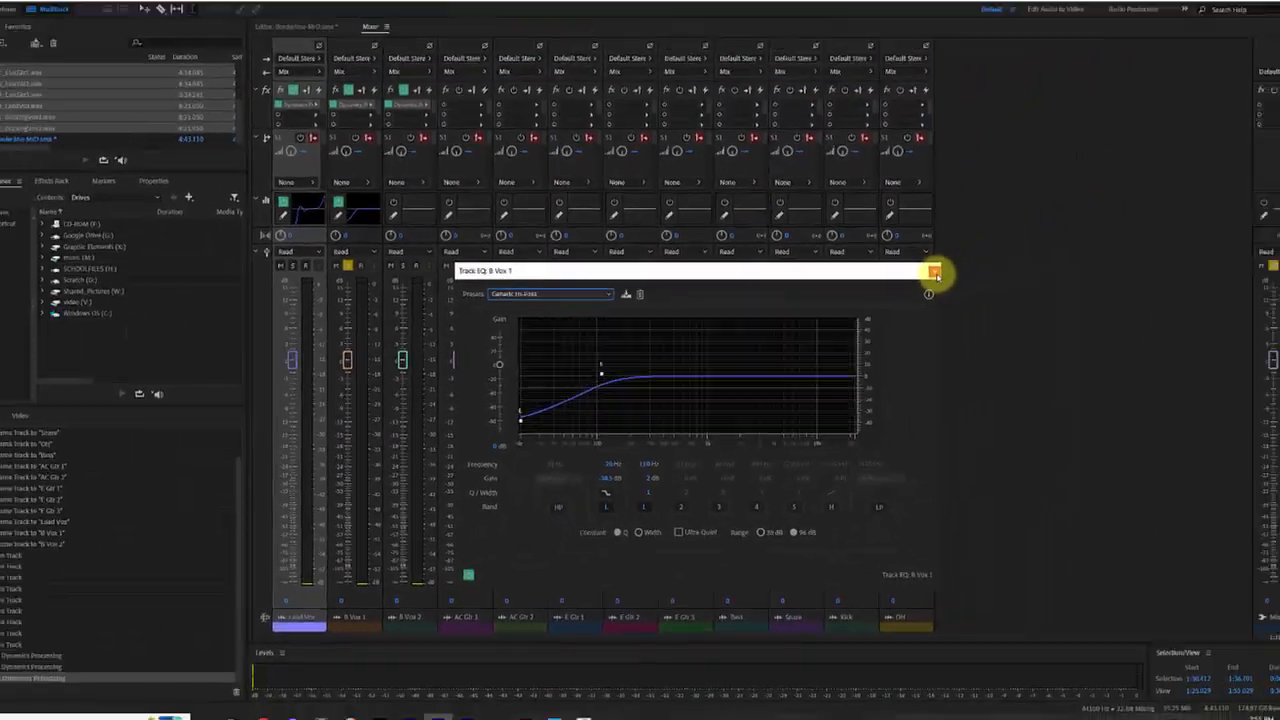
pyautogui.click(933, 272)
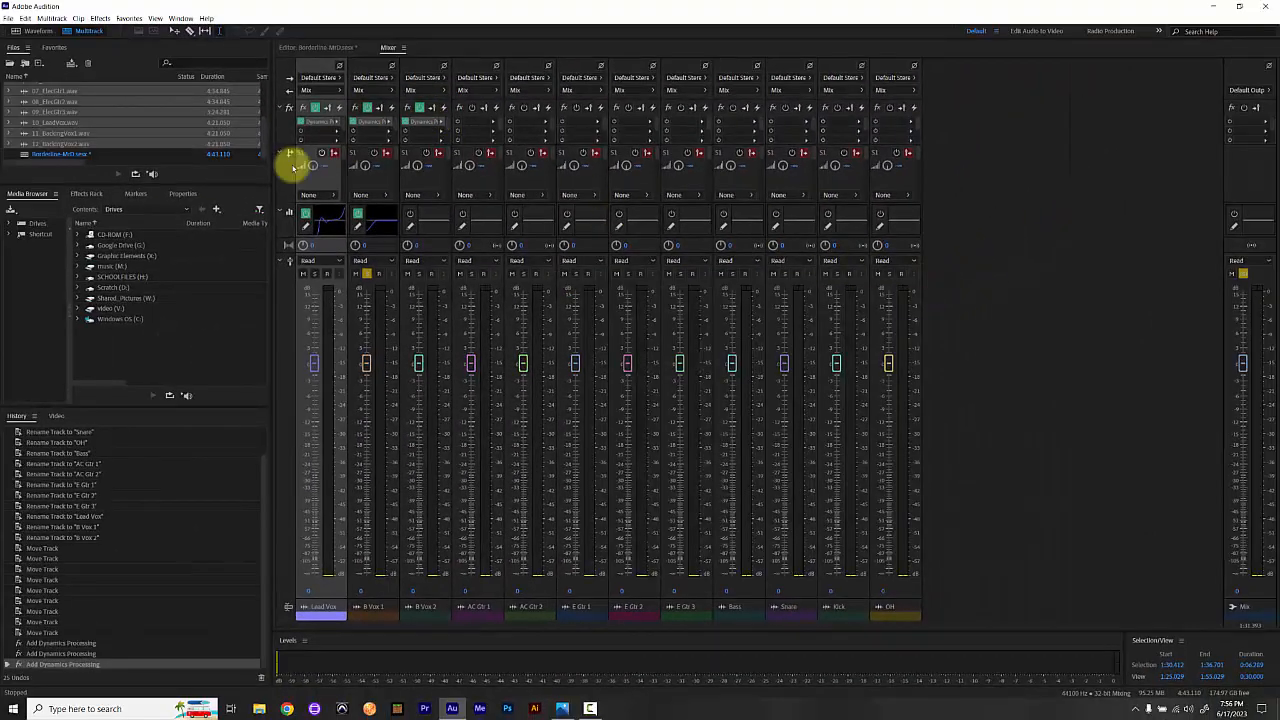
# - Enable the B Vox 2 track EQ, apply the Generic Hi-Pass preset and close its editor
pyautogui.click(410, 214)
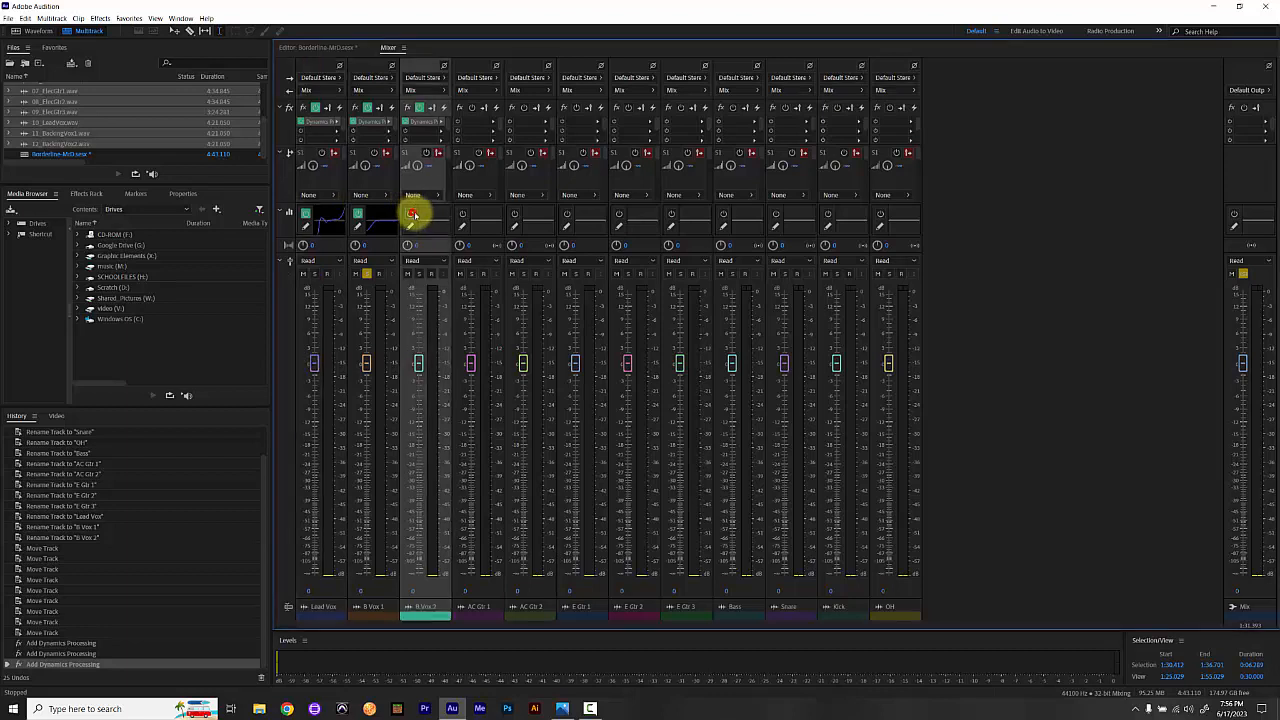
pyautogui.click(410, 228)
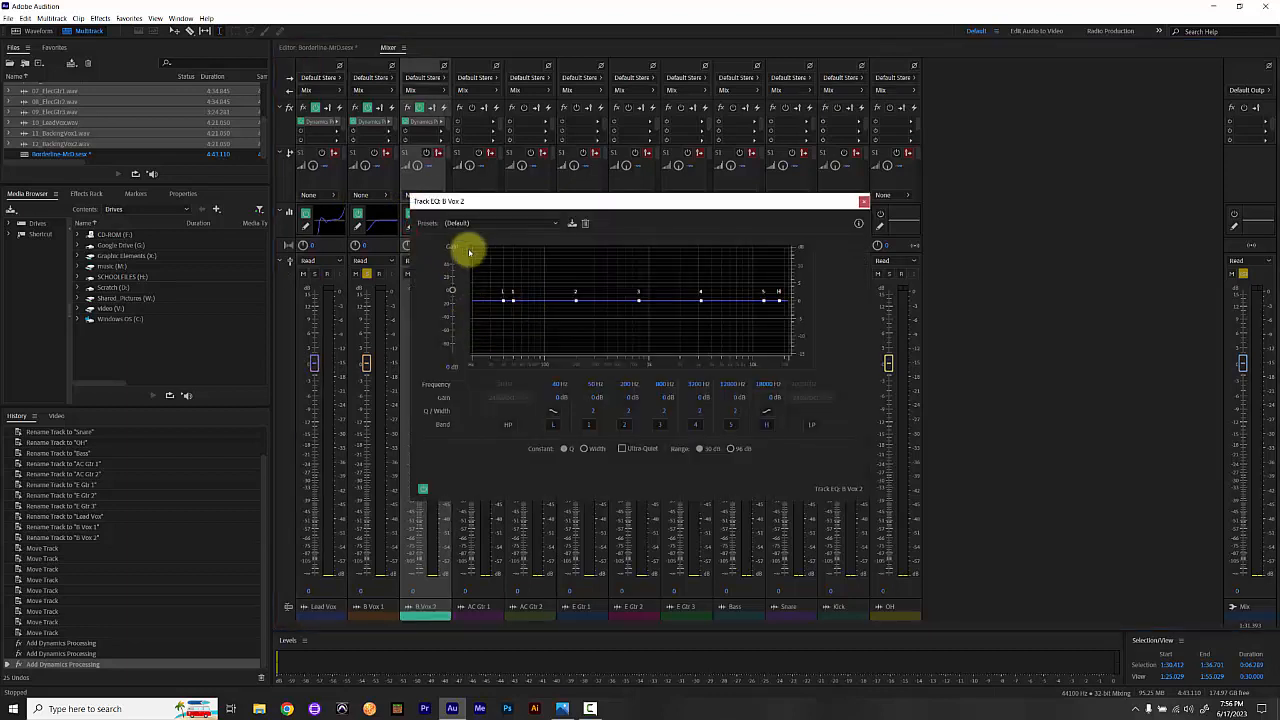
pyautogui.click(479, 224)
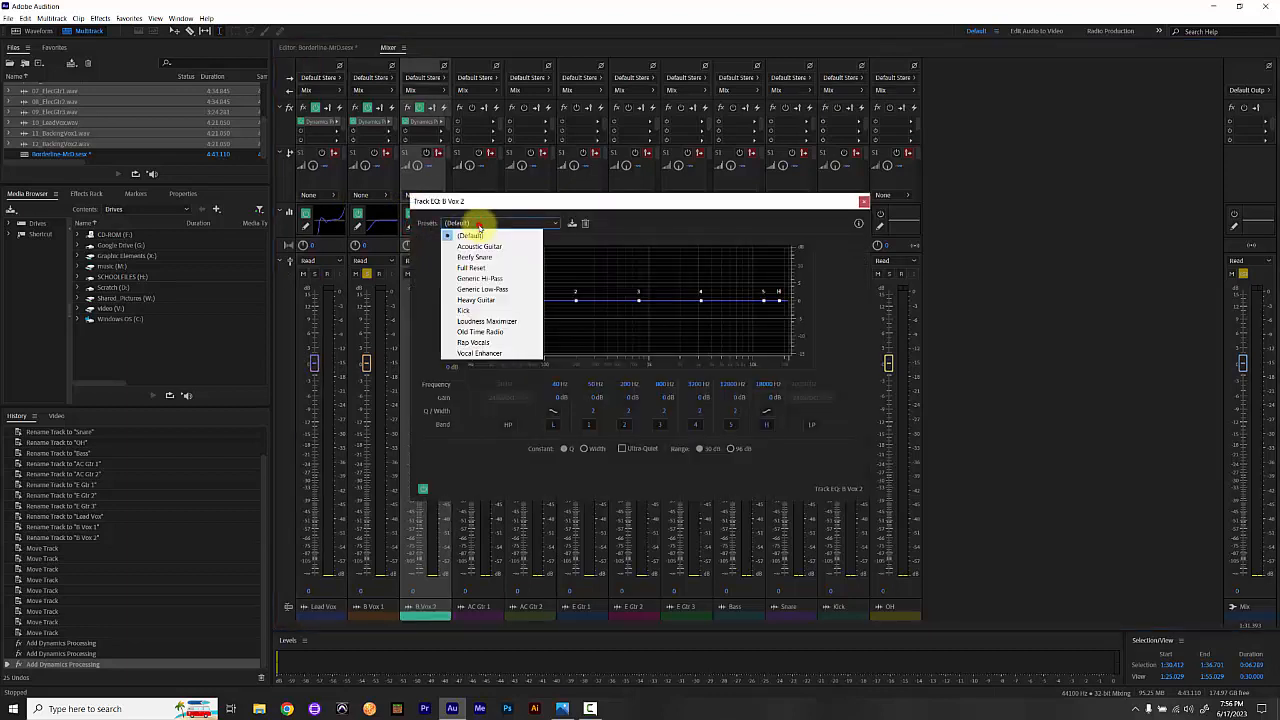
pyautogui.click(483, 279)
pyautogui.click(864, 201)
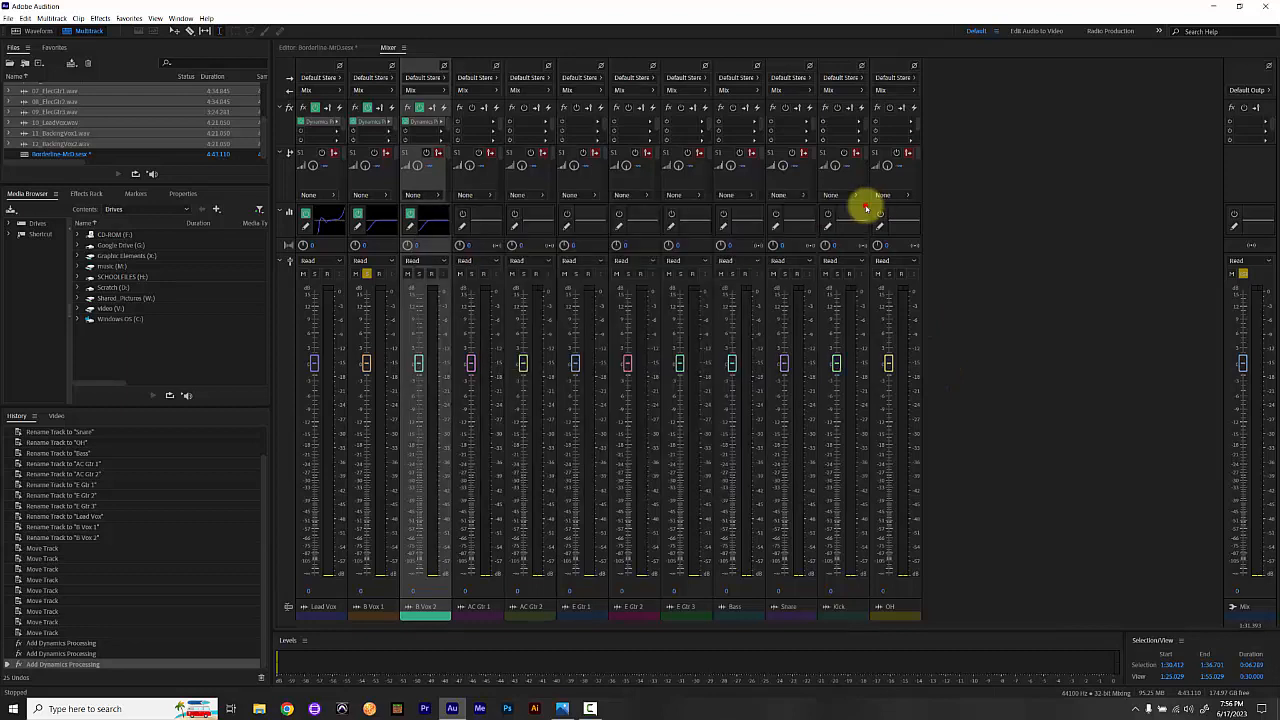
# - Add B Vox 2 and Lead Vox to the soloed tracks and audition all three vocals together
pyautogui.click(418, 273)
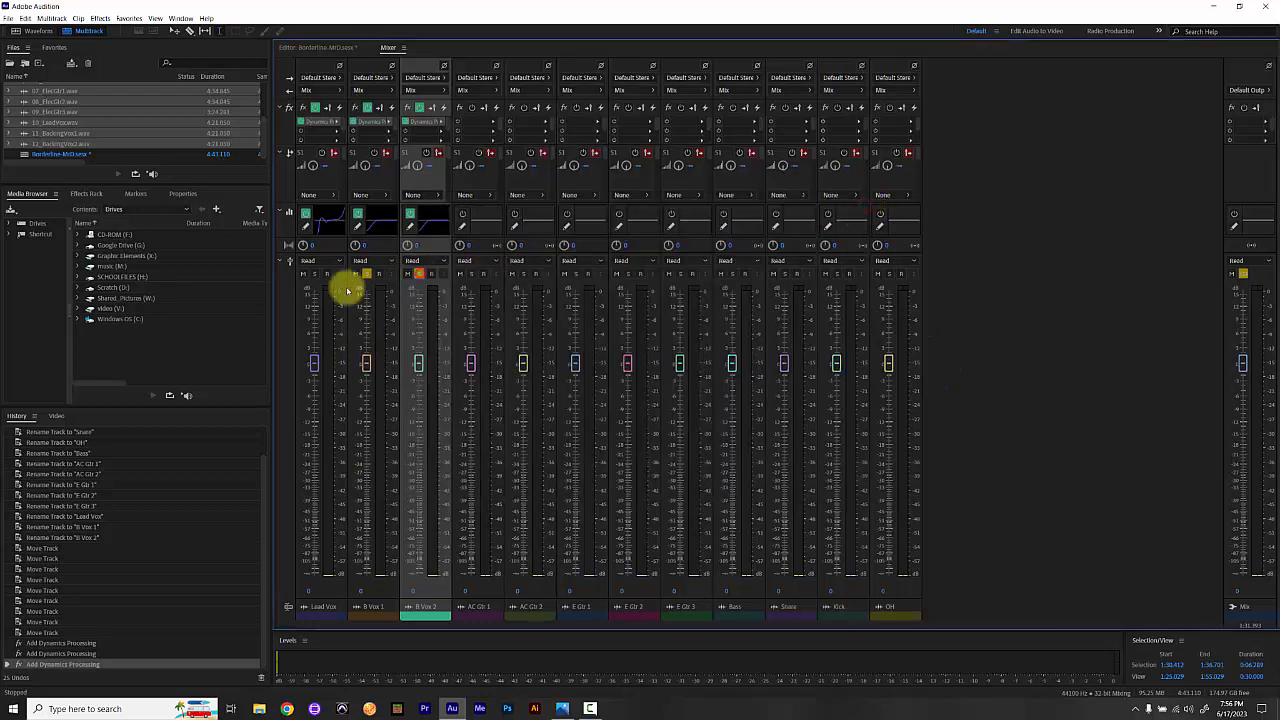
pyautogui.click(314, 274)
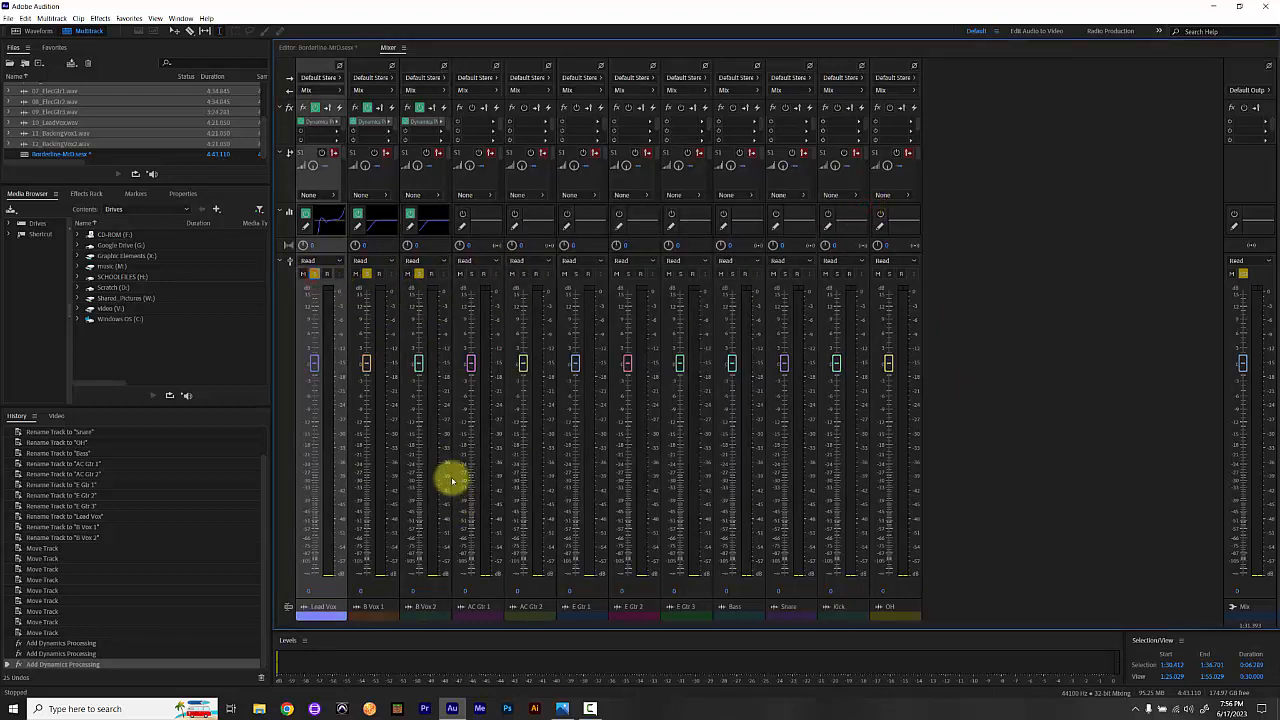
pyautogui.press('space')
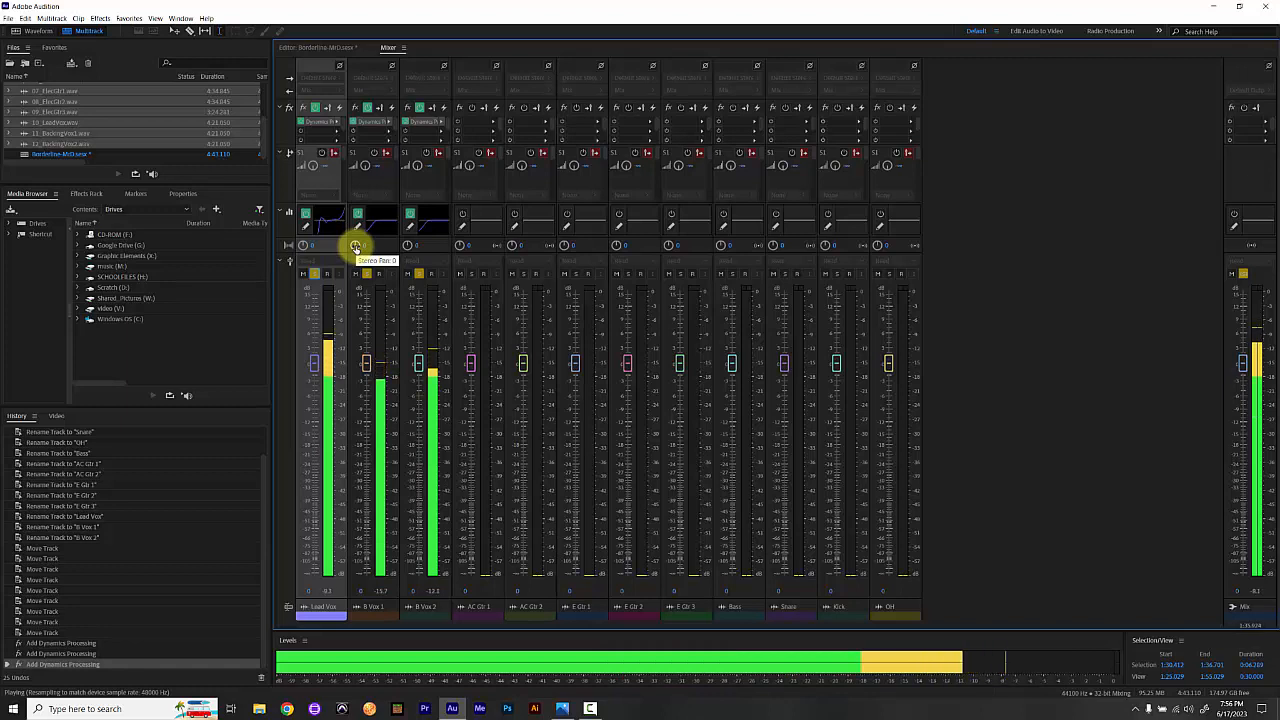
pyautogui.press('space')
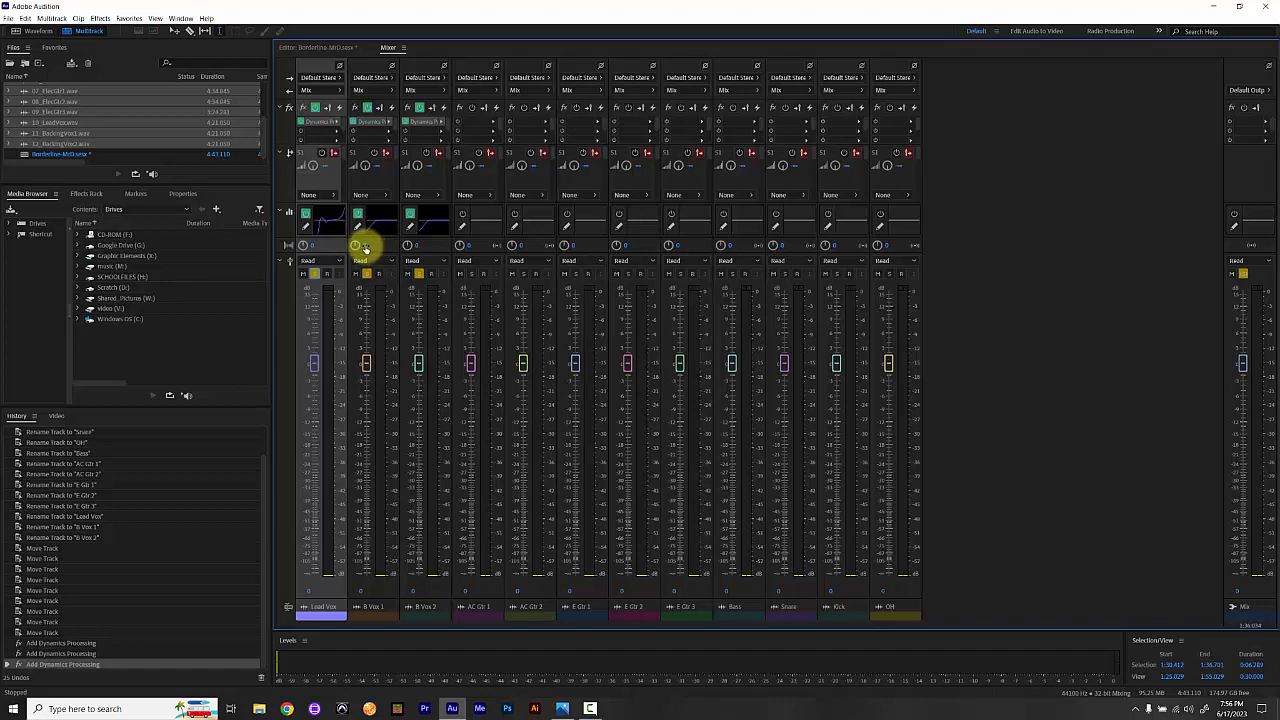
# - Pan B Vox 1 to L30 and B Vox 2 to R30, and play the soloed vocals
pyautogui.click(365, 248)
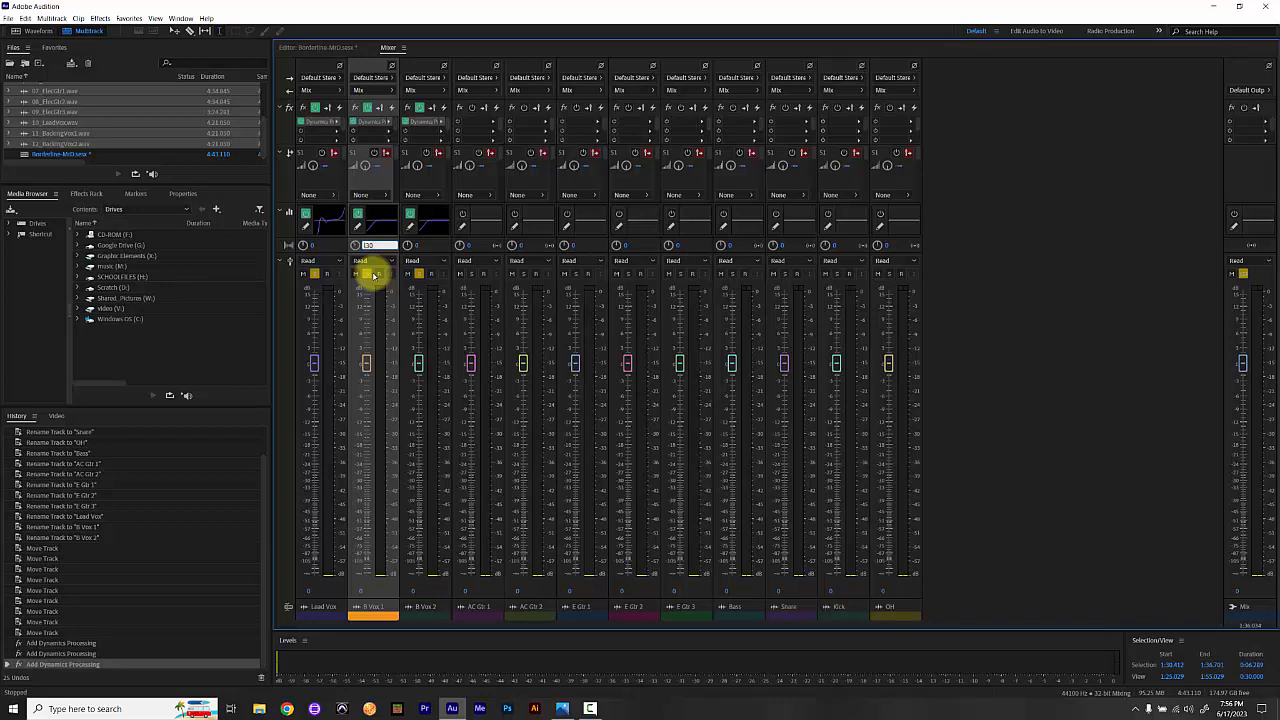
pyautogui.click(380, 402)
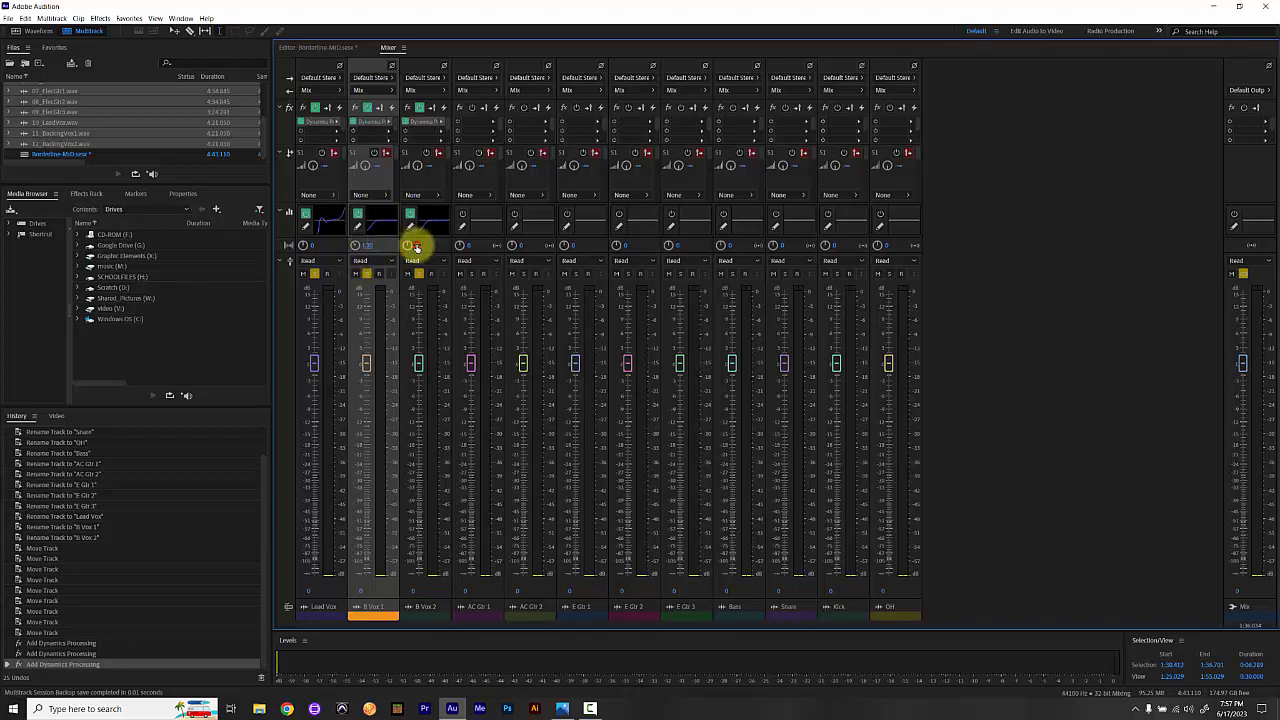
pyautogui.click(415, 246)
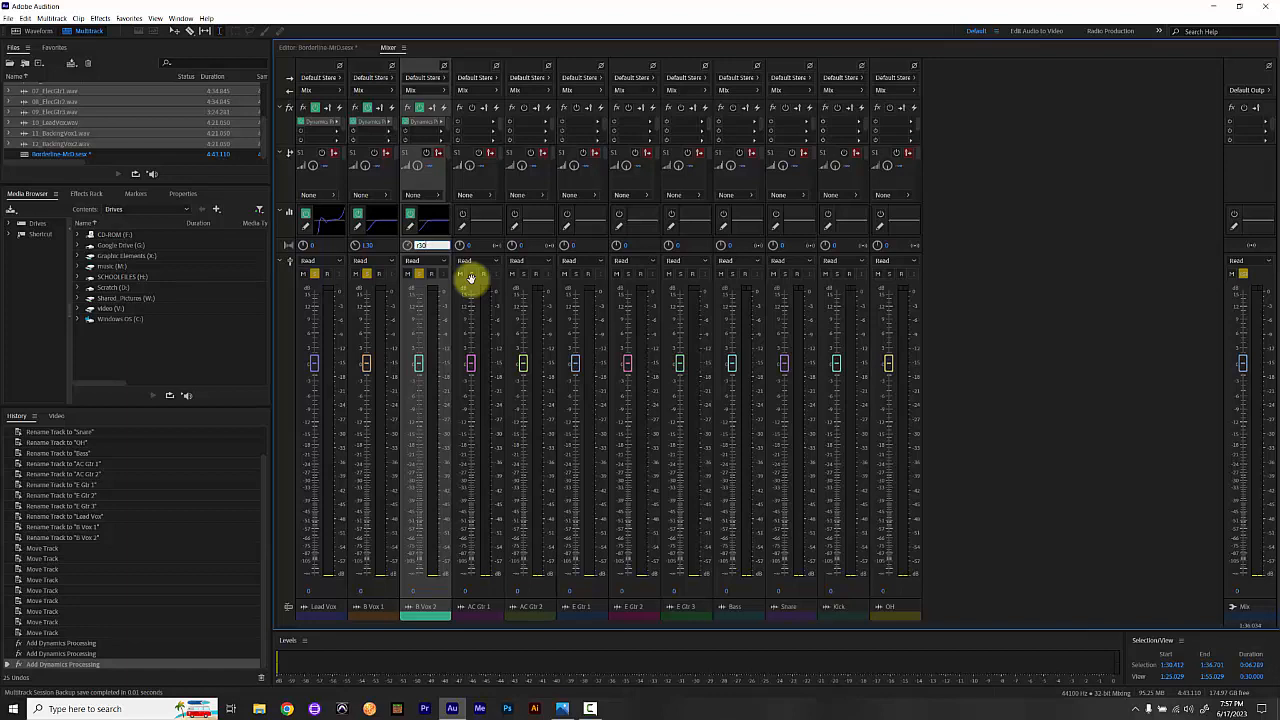
pyautogui.write('r30')
pyautogui.press('Tab')
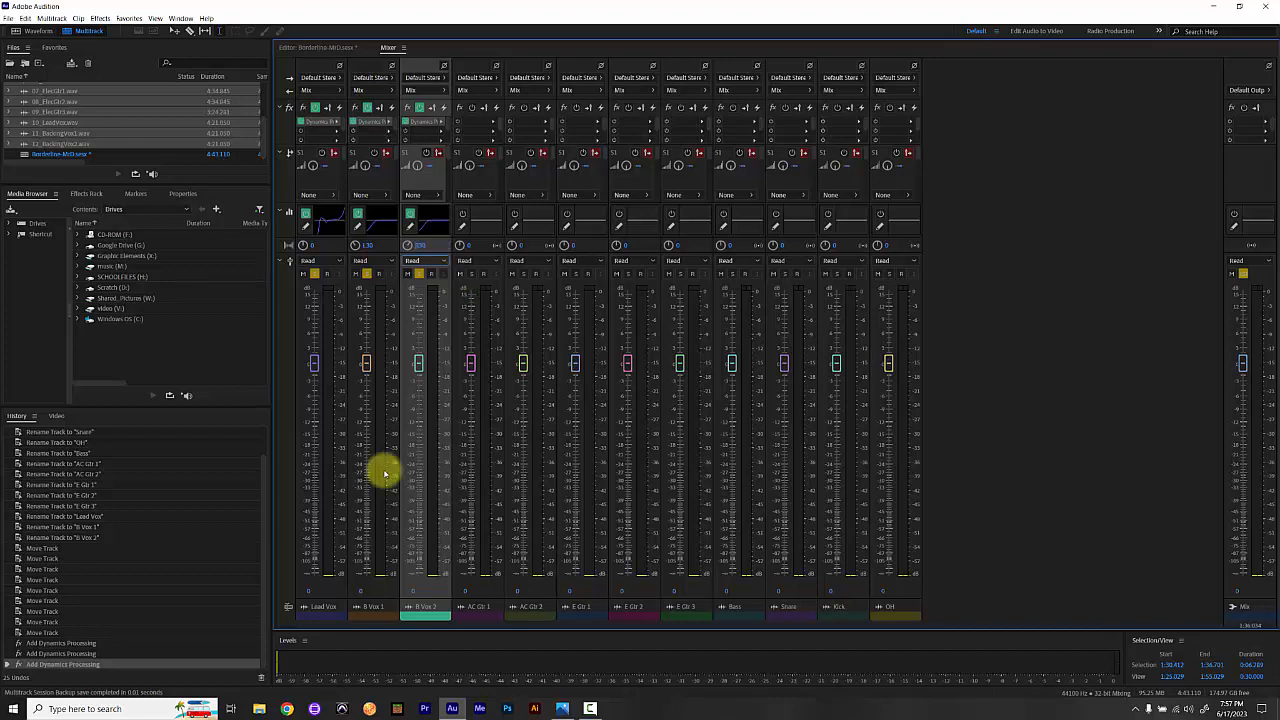
pyautogui.press('space')
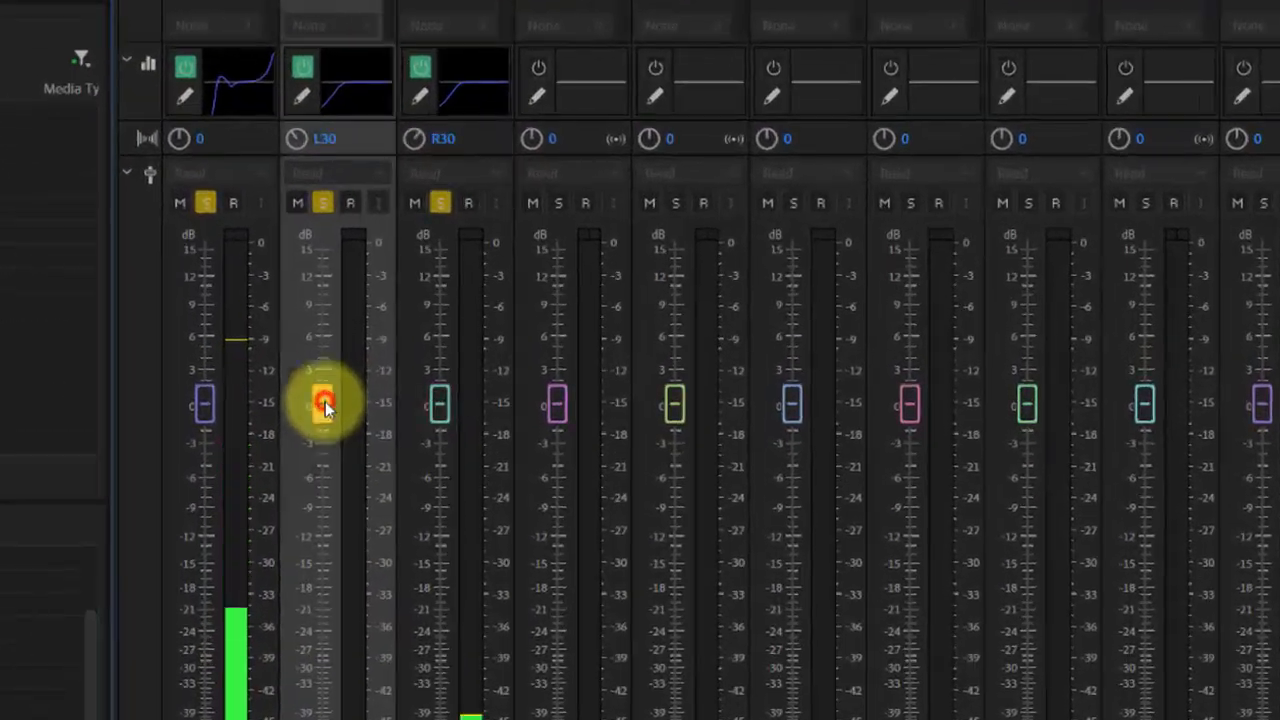
# - Lower the B Vox 1 and B Vox 2 faders to -2.1 dB each during playback and stop the audio
pyautogui.moveTo(332, 394); pyautogui.dragTo(334, 480)
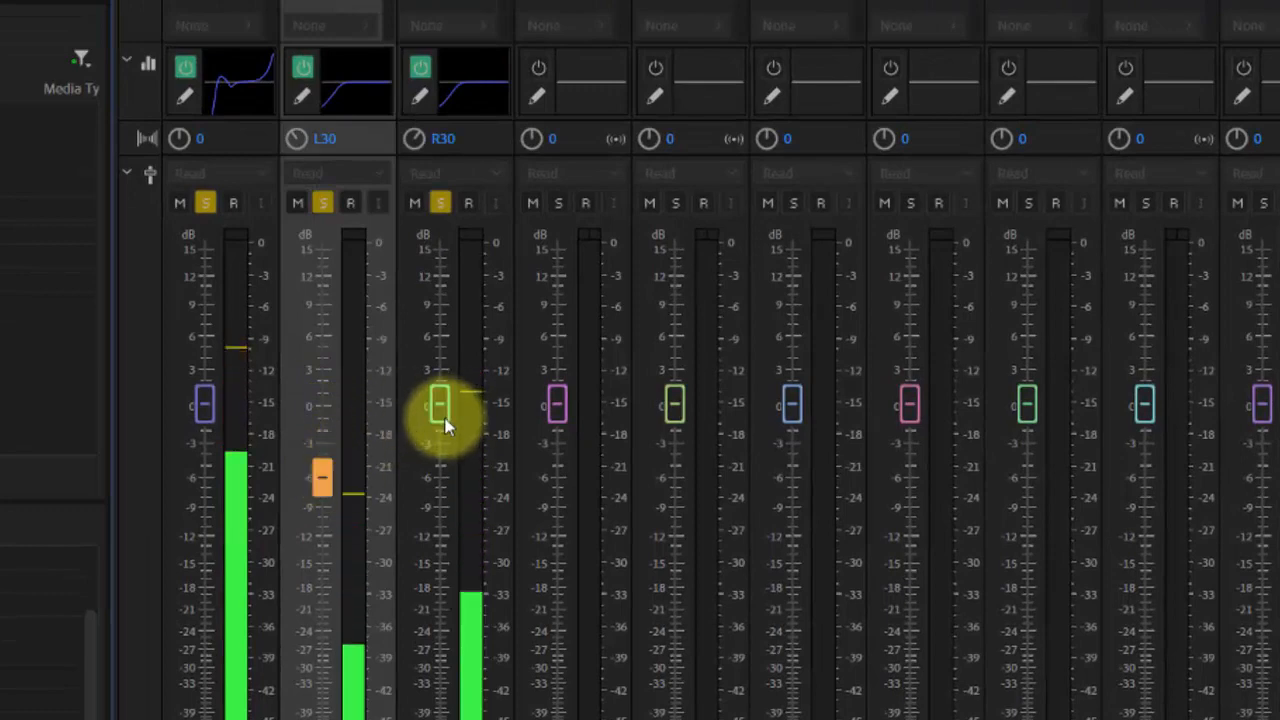
pyautogui.moveTo(441, 413); pyautogui.dragTo(437, 480)
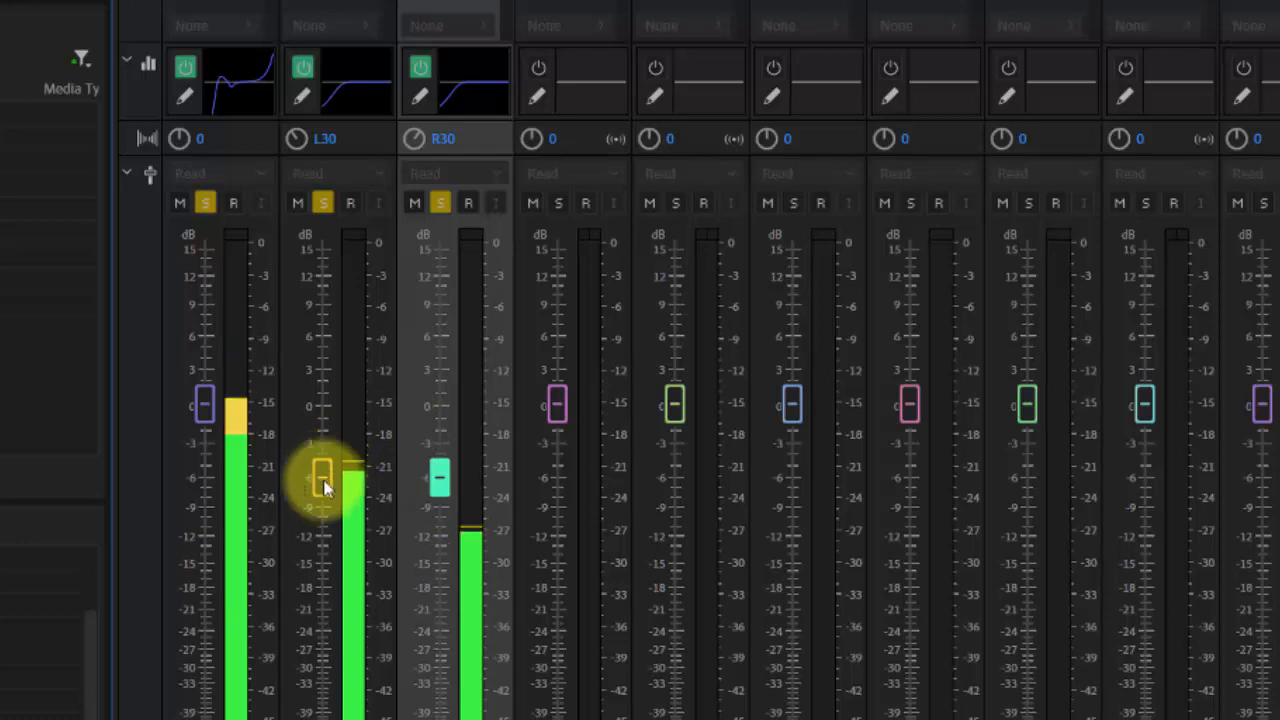
pyautogui.moveTo(325, 485); pyautogui.dragTo(325, 440)
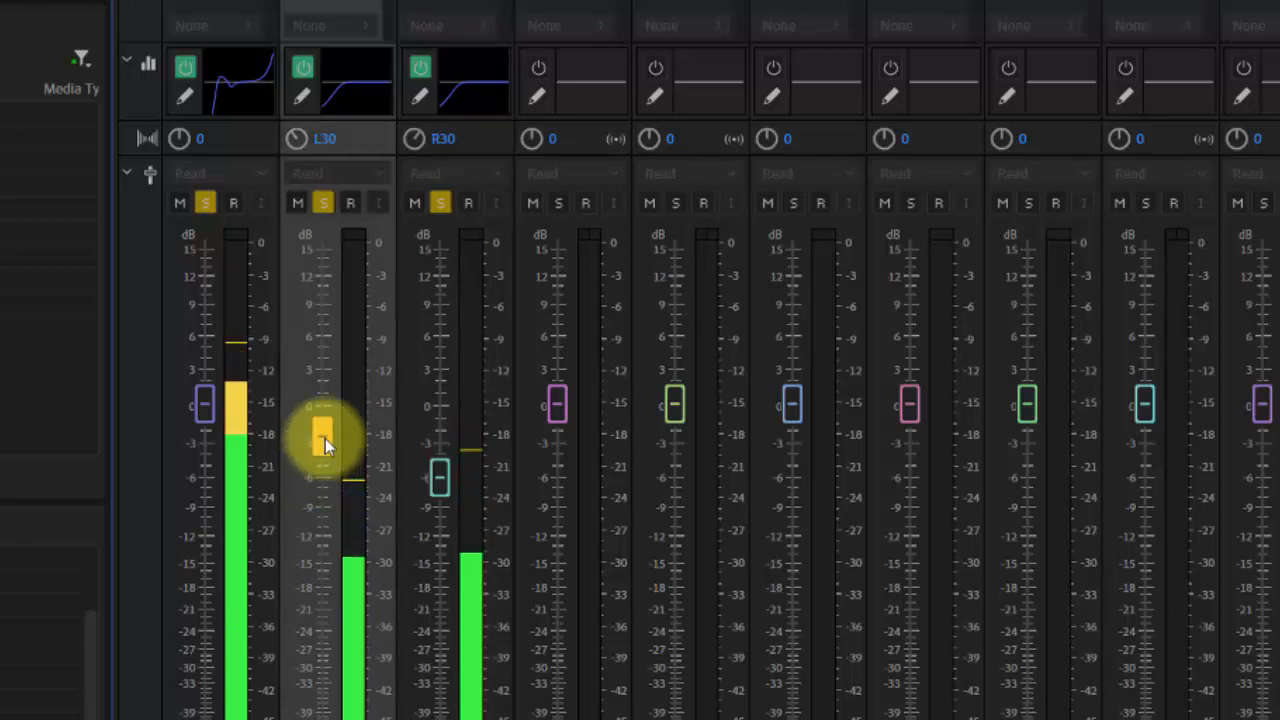
pyautogui.moveTo(445, 479); pyautogui.dragTo(437, 430)
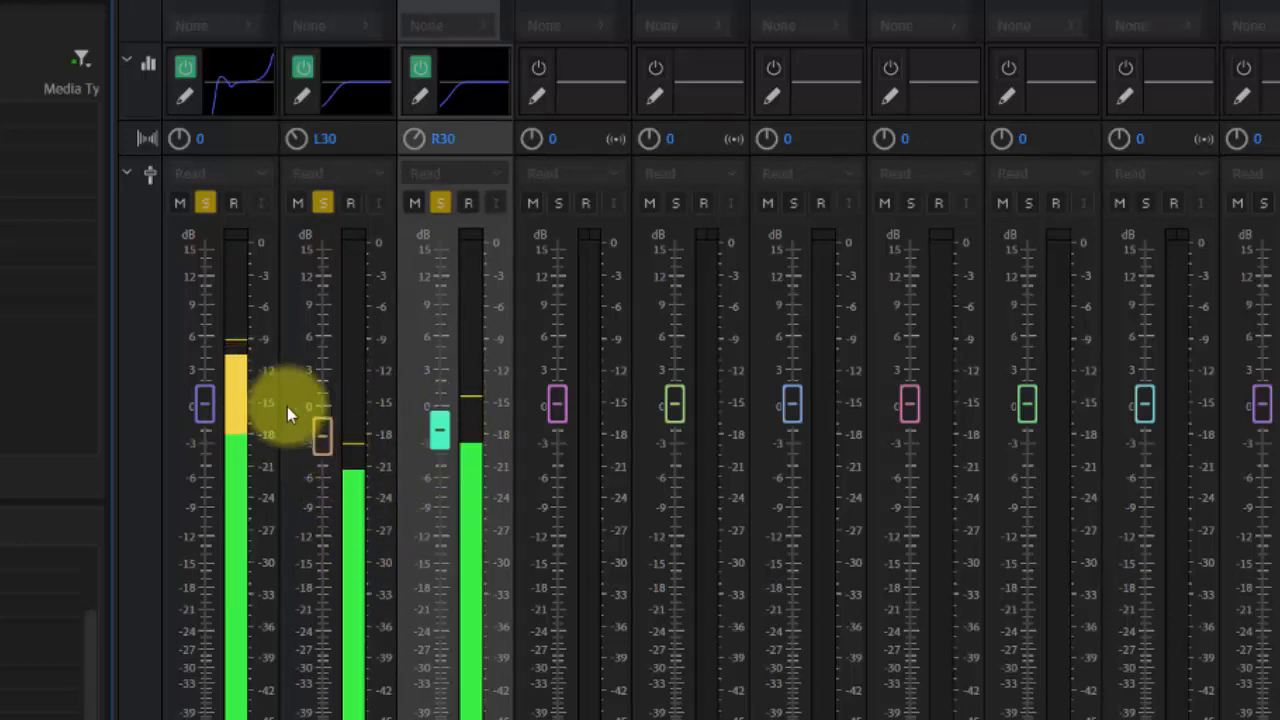
pyautogui.moveTo(325, 437); pyautogui.dragTo(323, 430)
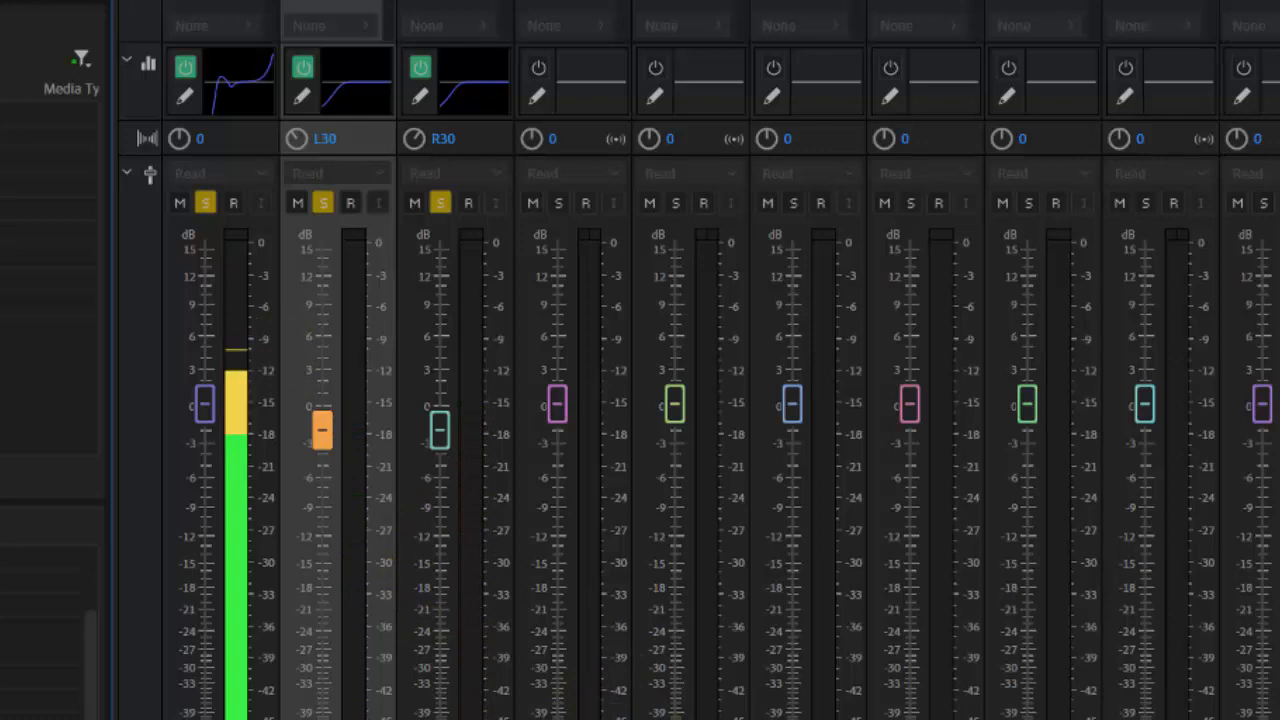
pyautogui.press('space')
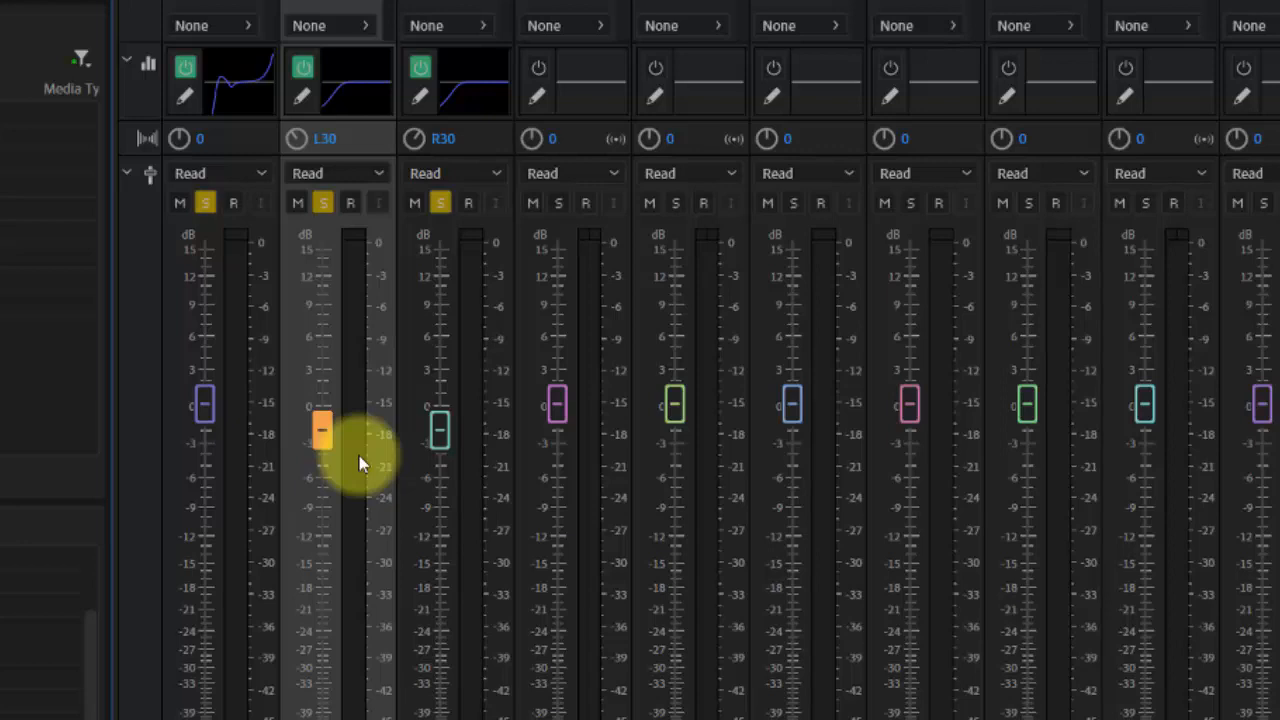
# - Remove the solo from B Vox 2, B Vox 1 and Lead Vox, and solo AC Gtr 1 instead
pyautogui.click(440, 203)
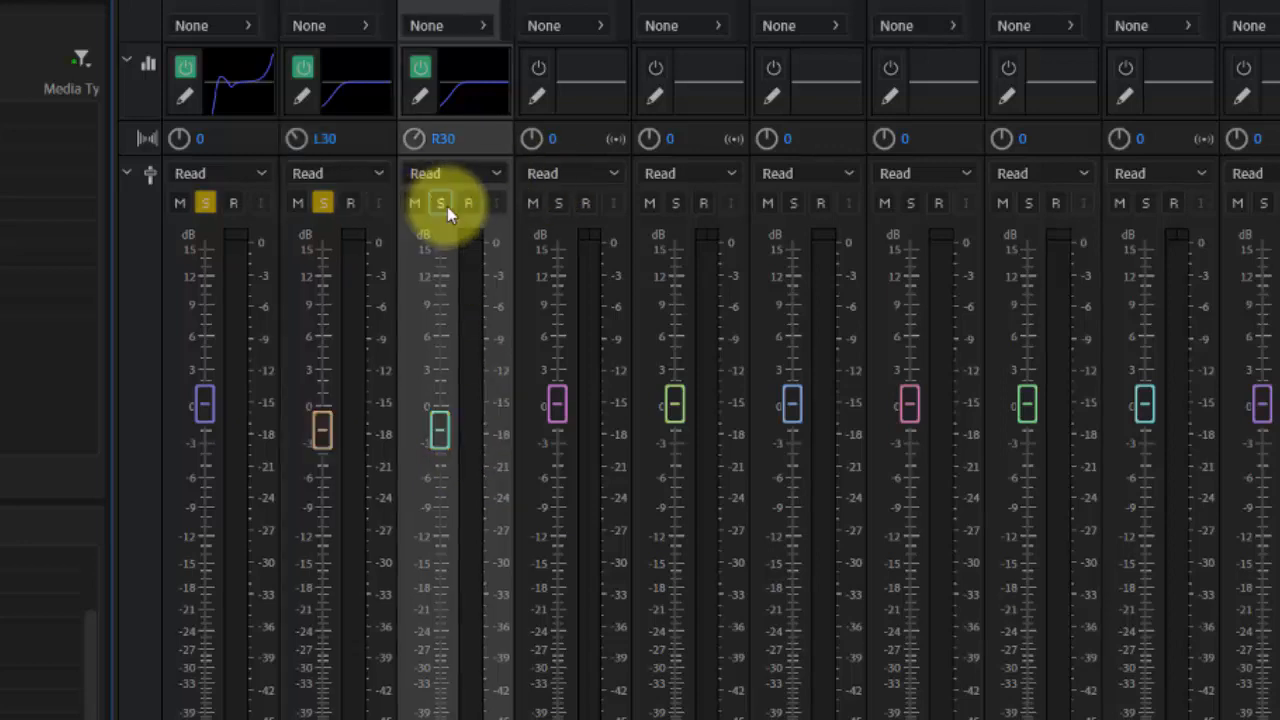
pyautogui.click(322, 203)
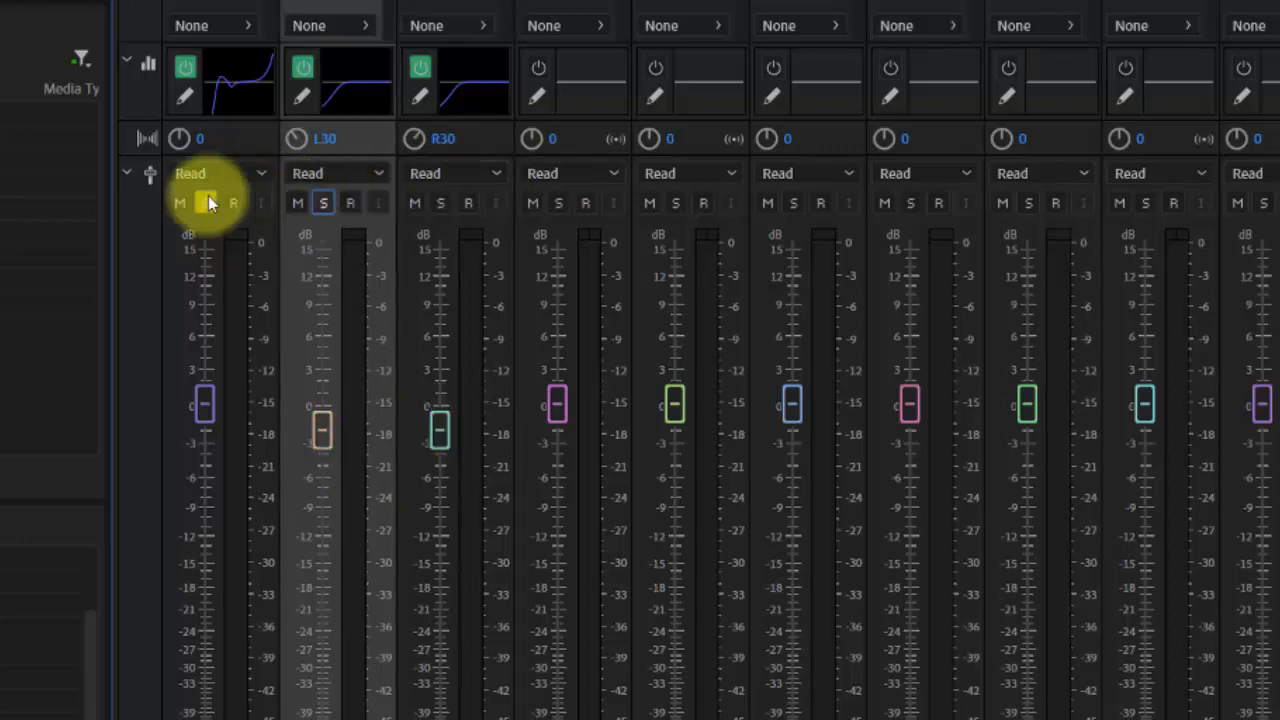
pyautogui.click(206, 203)
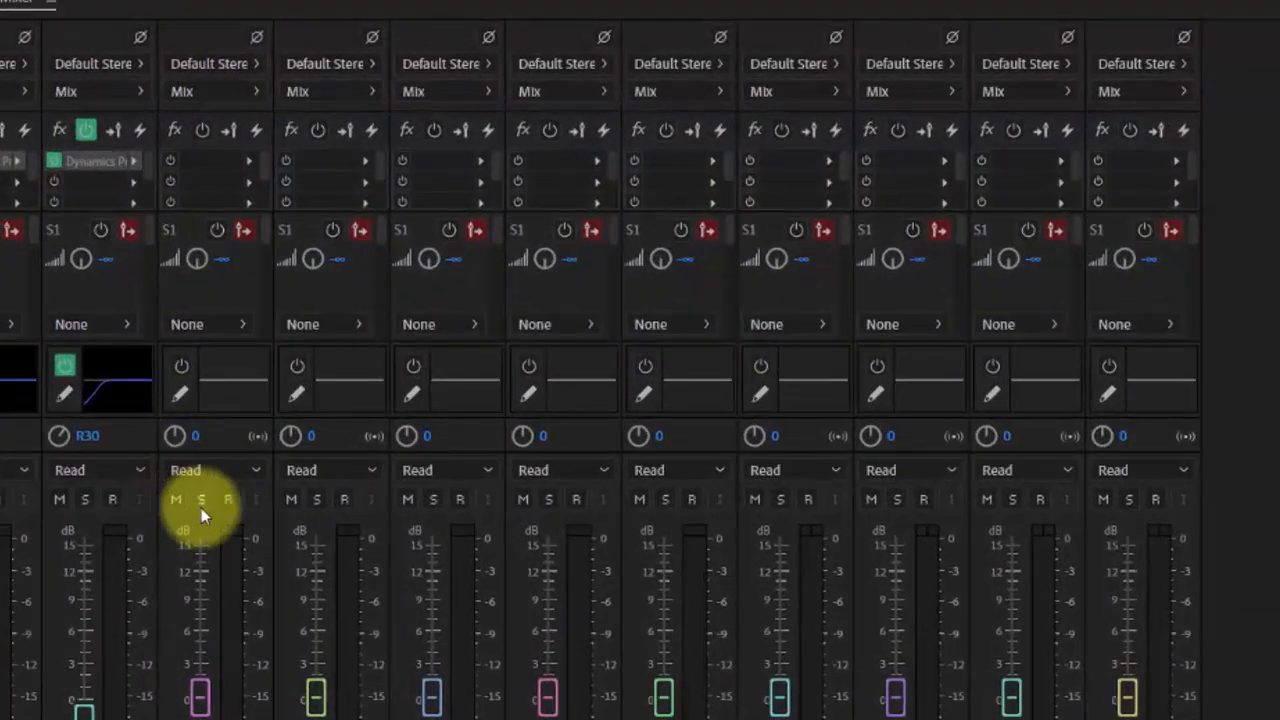
pyautogui.click(341, 326)
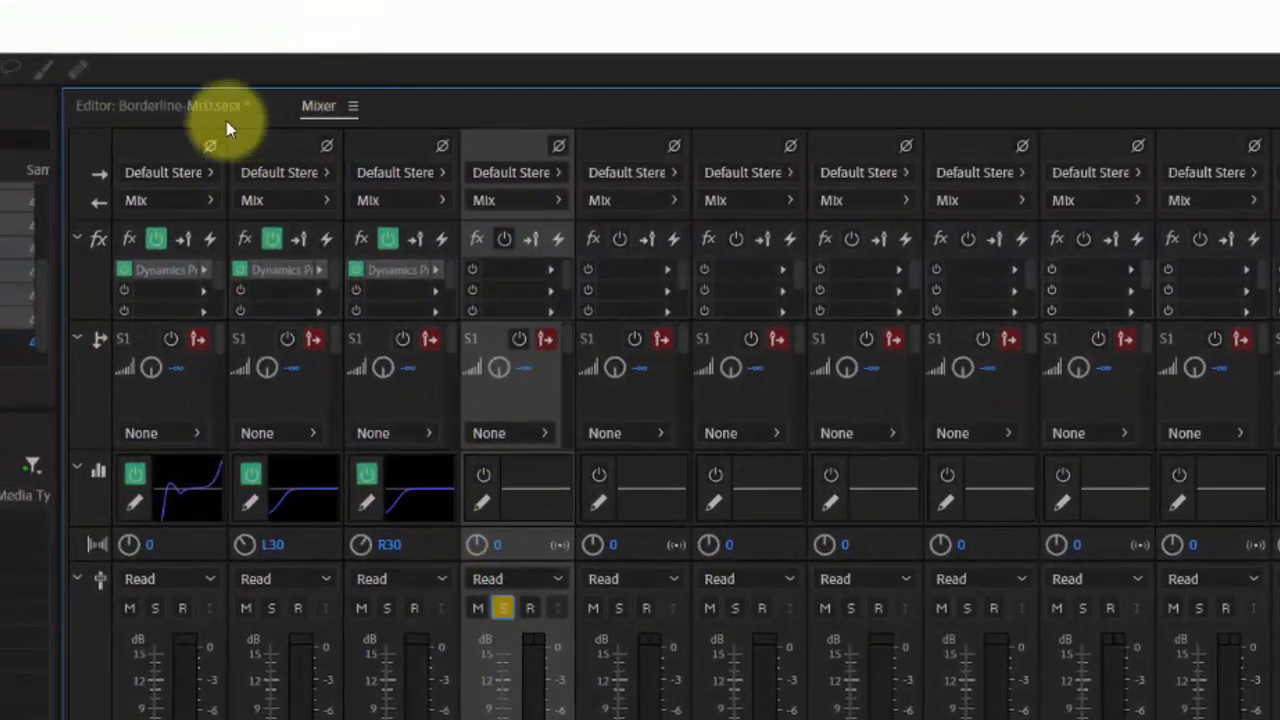
# - Set the time selection in the session timeline to 1:39.248–1:50.553 over the AC Gtr 1 part, and play it with the mixer shown
pyautogui.click(226, 106)
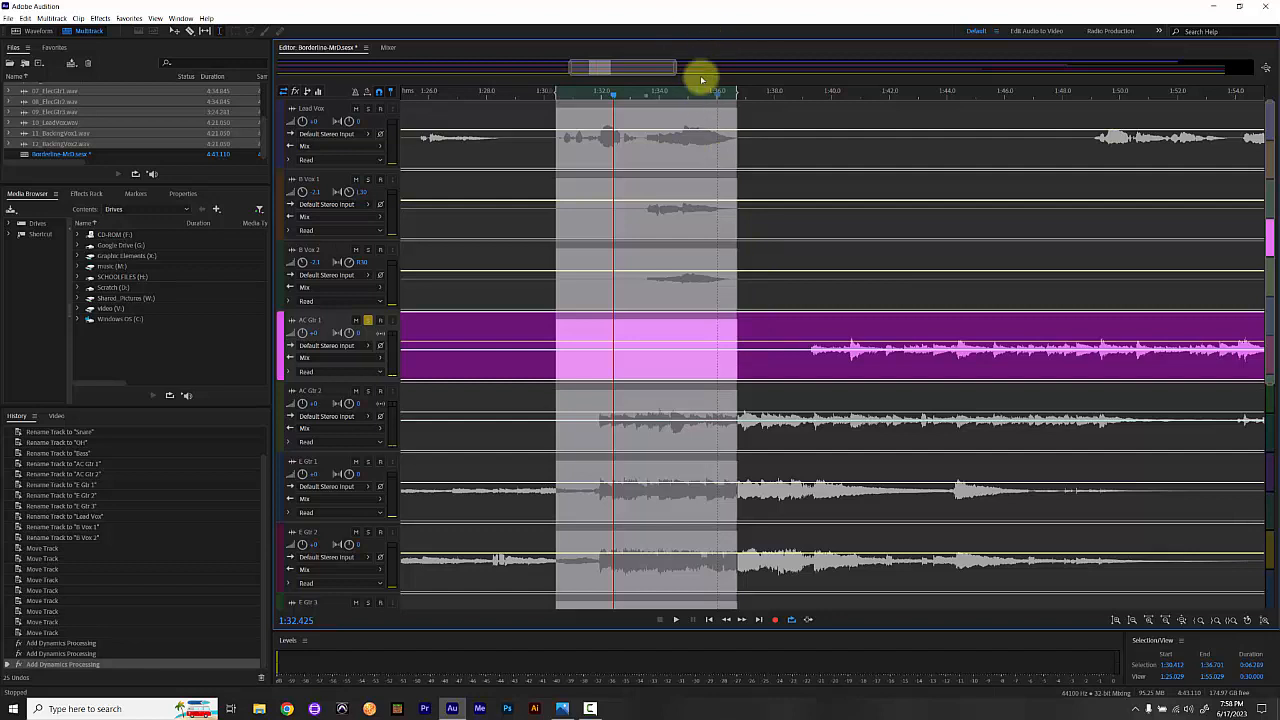
pyautogui.moveTo(737, 91); pyautogui.dragTo(1134, 120)
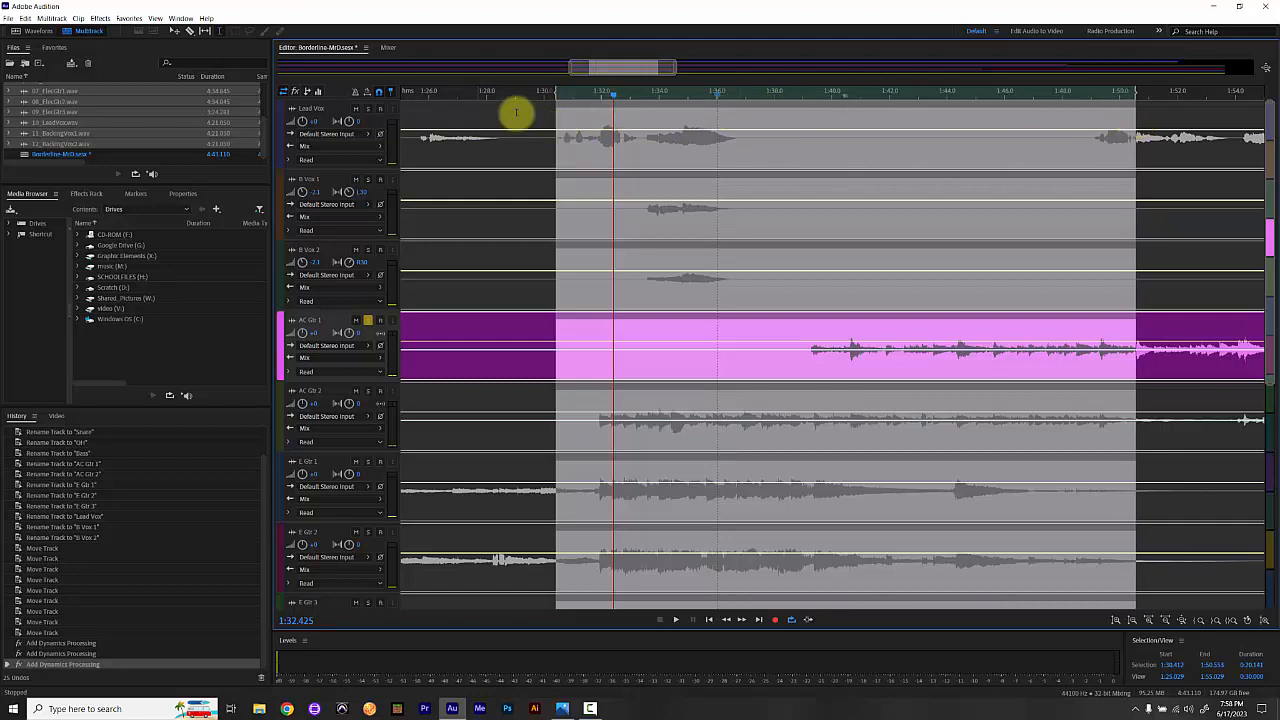
pyautogui.moveTo(554, 92); pyautogui.dragTo(810, 95)
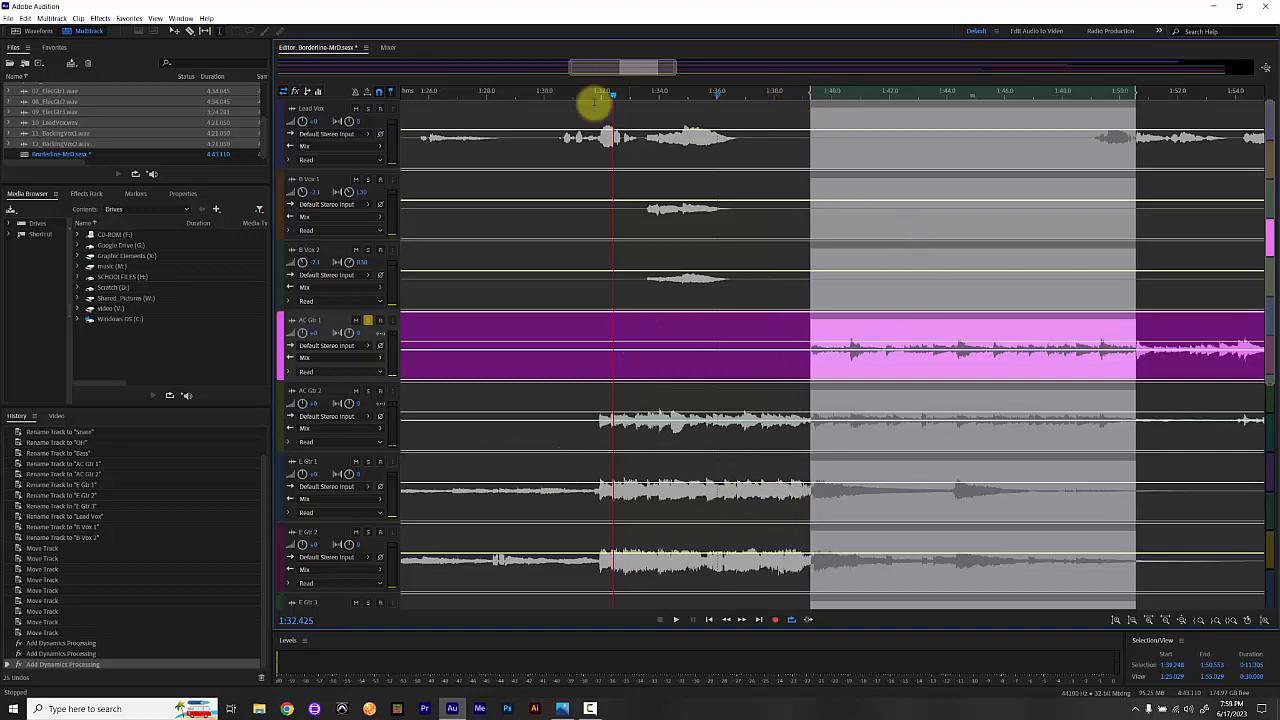
pyautogui.click(388, 47)
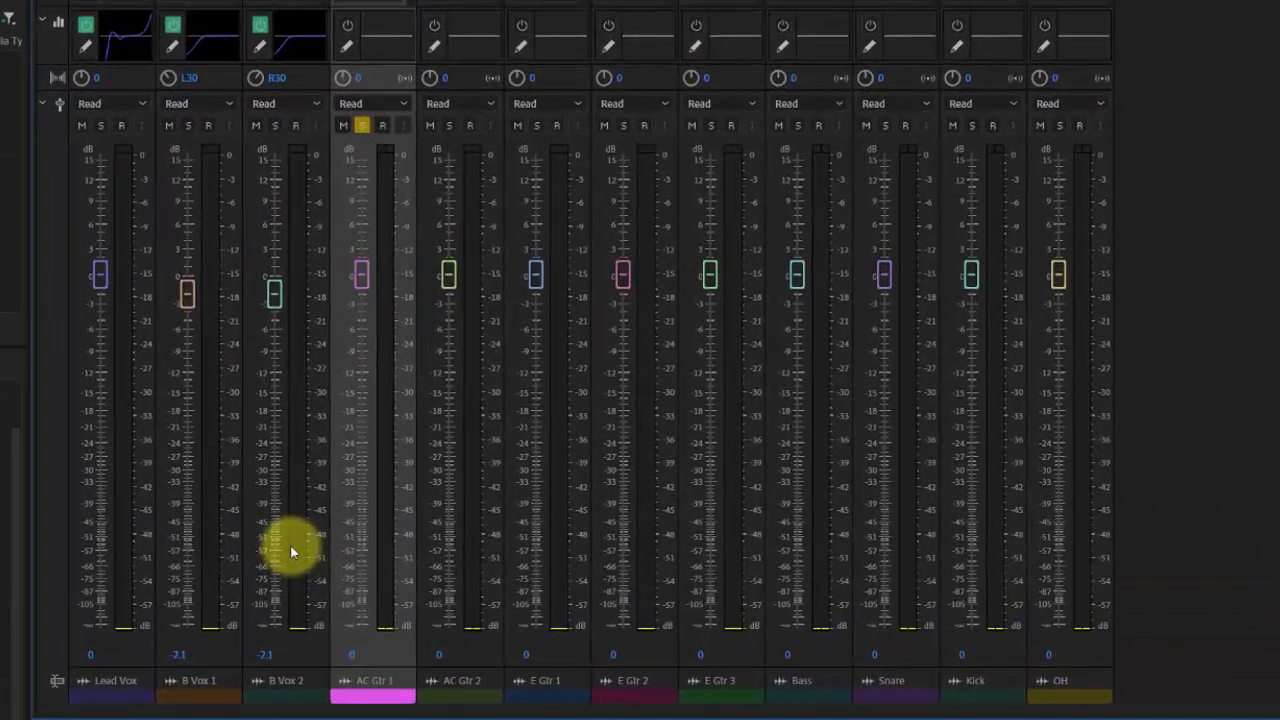
pyautogui.press('space')
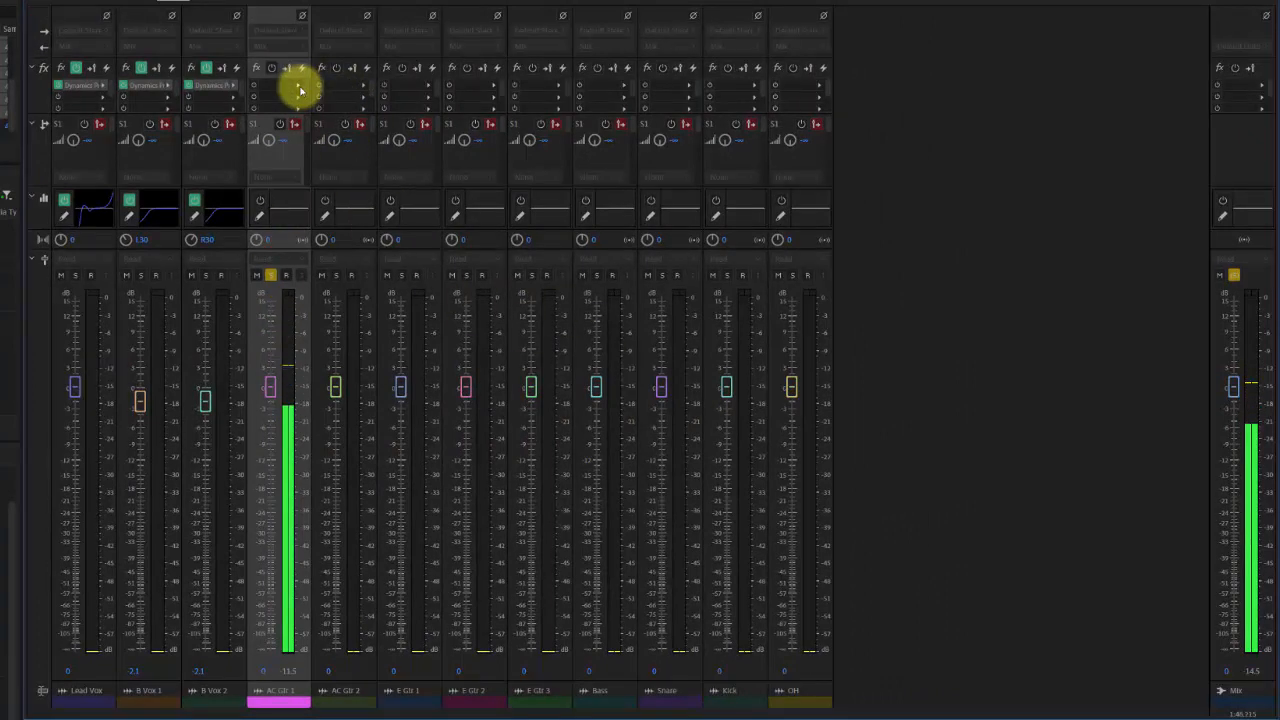
# - Add Dynamics Processing to AC Gtr 1's first effect slot and try the Classic Soft Knee preset
pyautogui.click(298, 86)
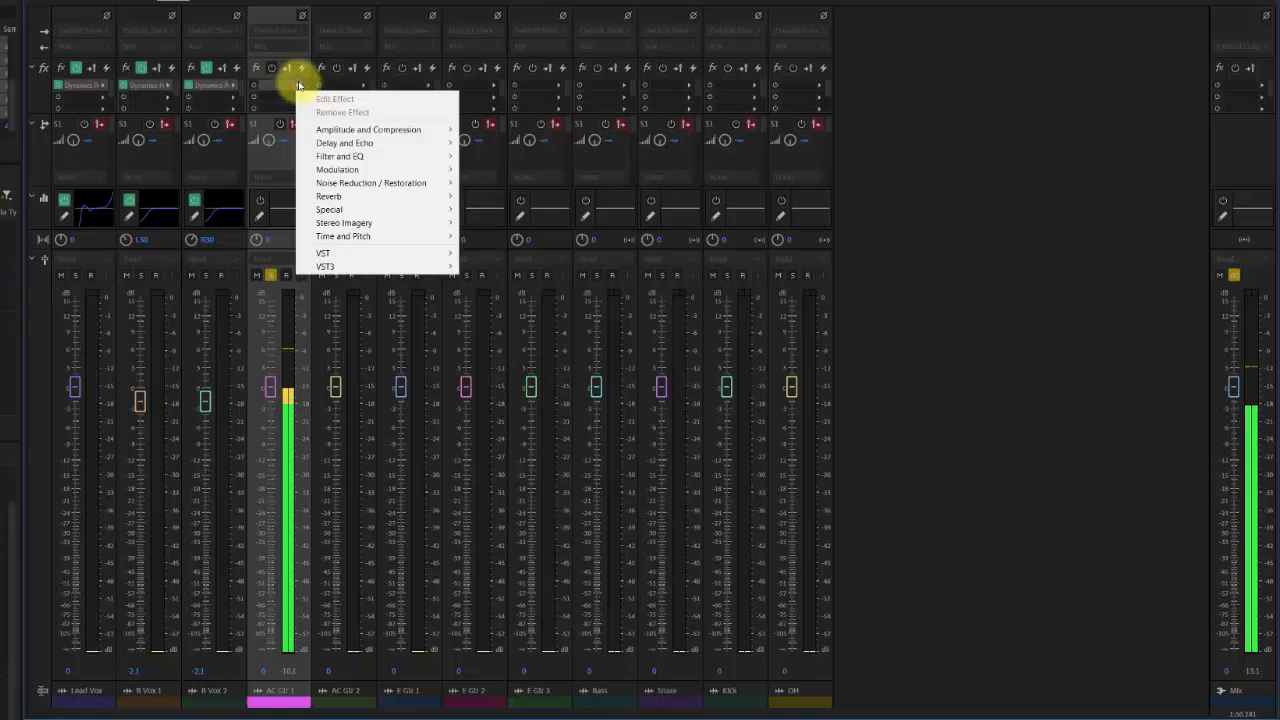
pyautogui.moveTo(330, 130)
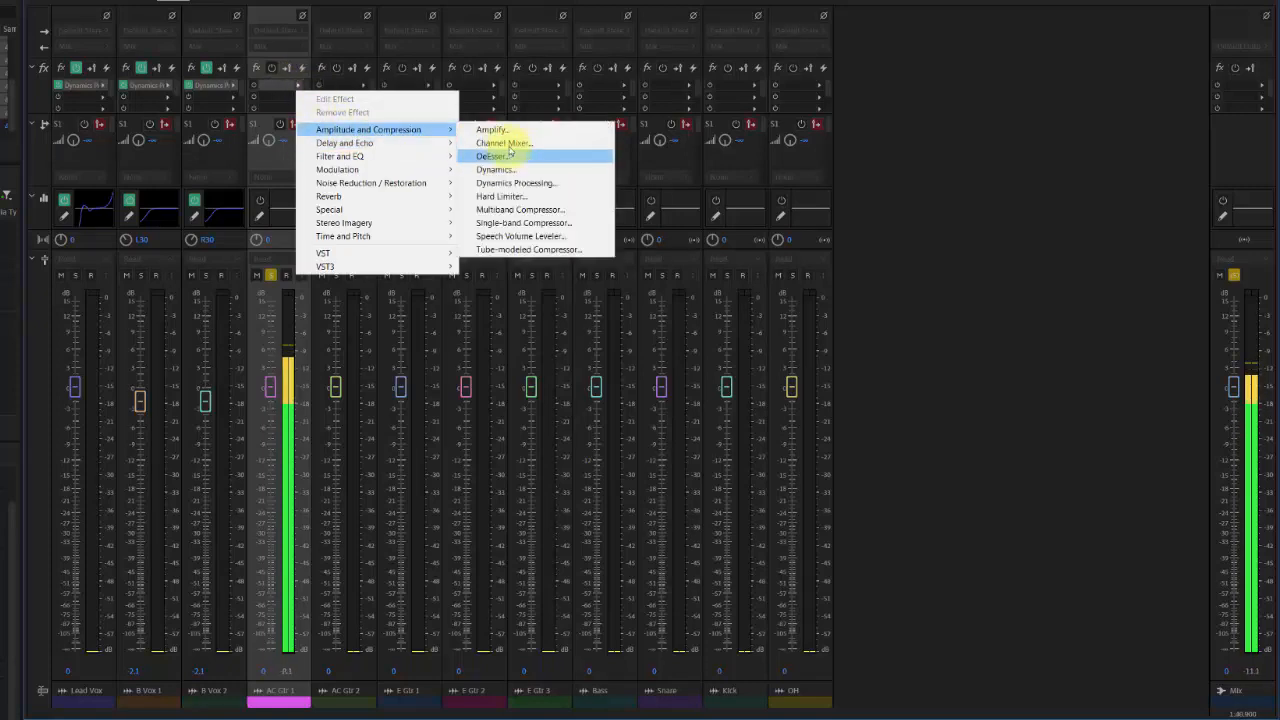
pyautogui.click(515, 184)
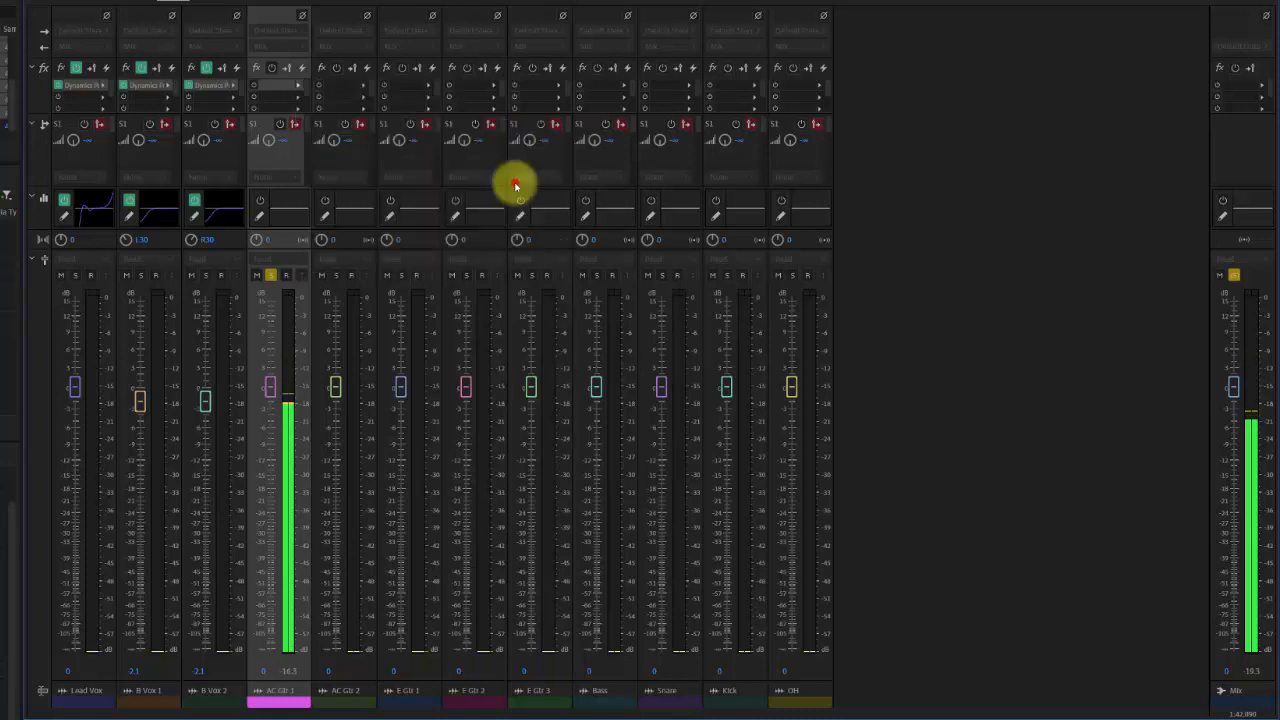
pyautogui.click(460, 153)
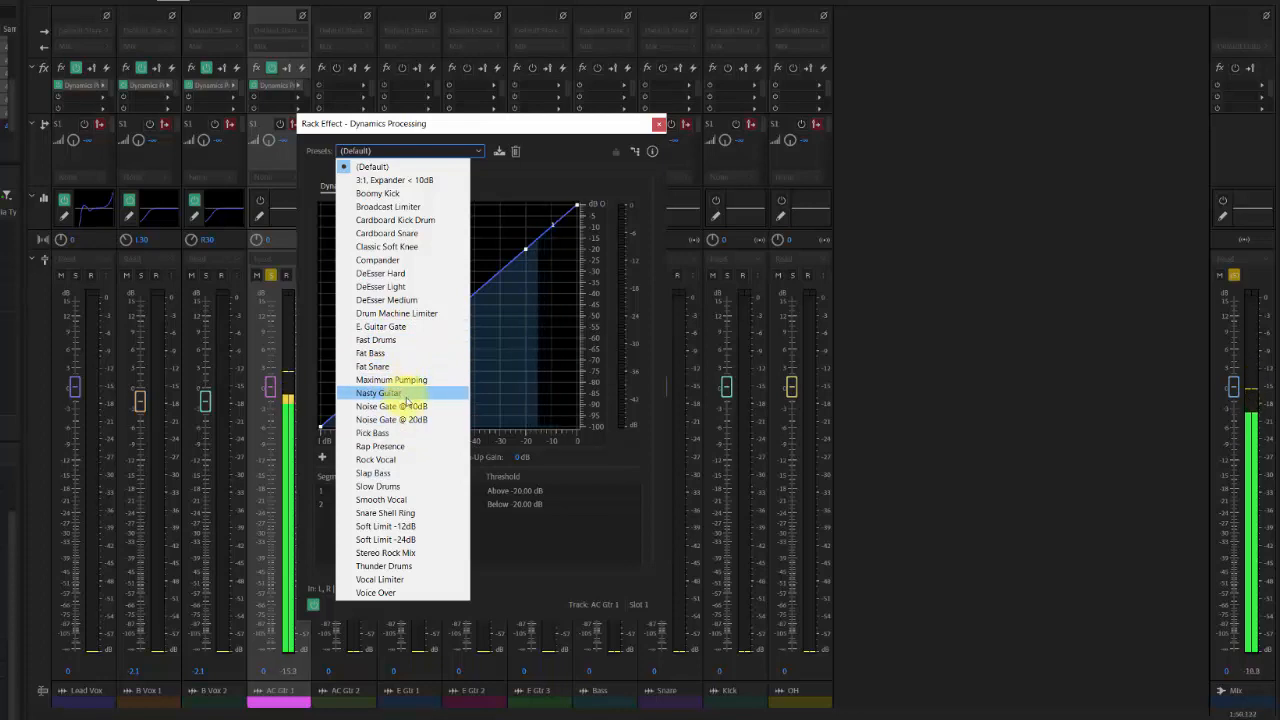
pyautogui.click(383, 250)
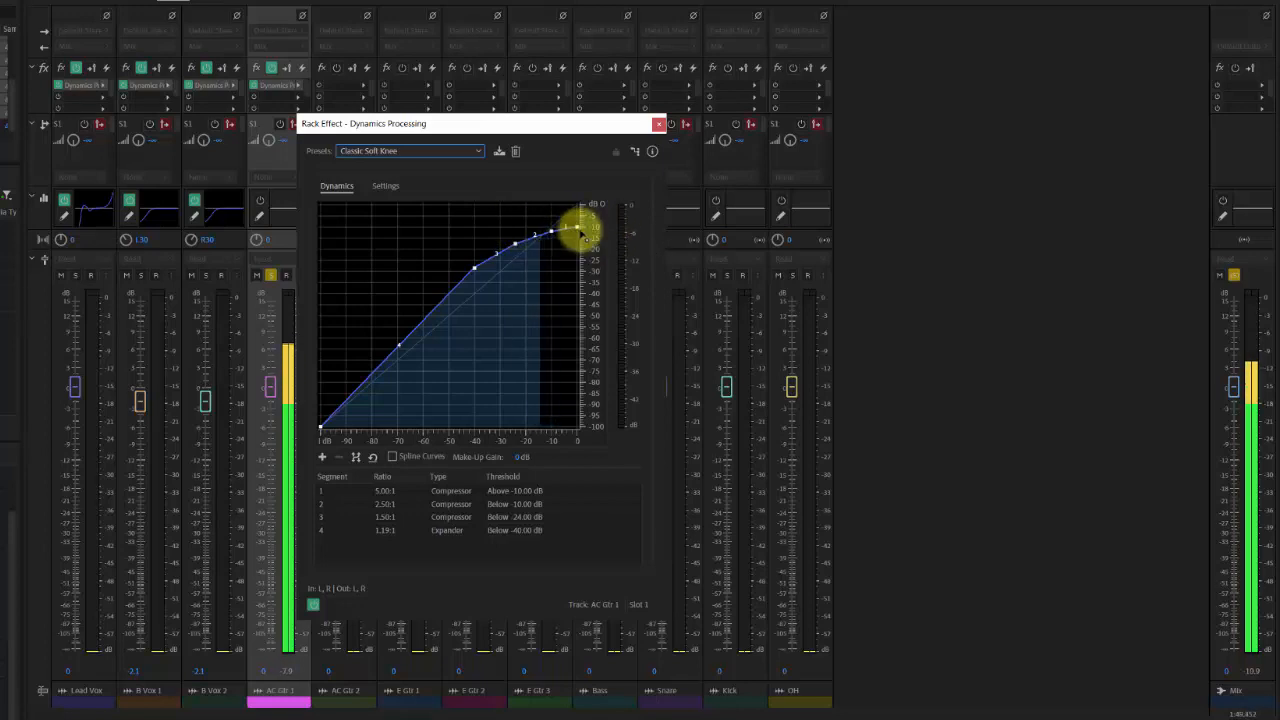
# - Switch AC Gtr 1's Dynamics Processing to the Compander preset and close the effect window
pyautogui.click(440, 152)
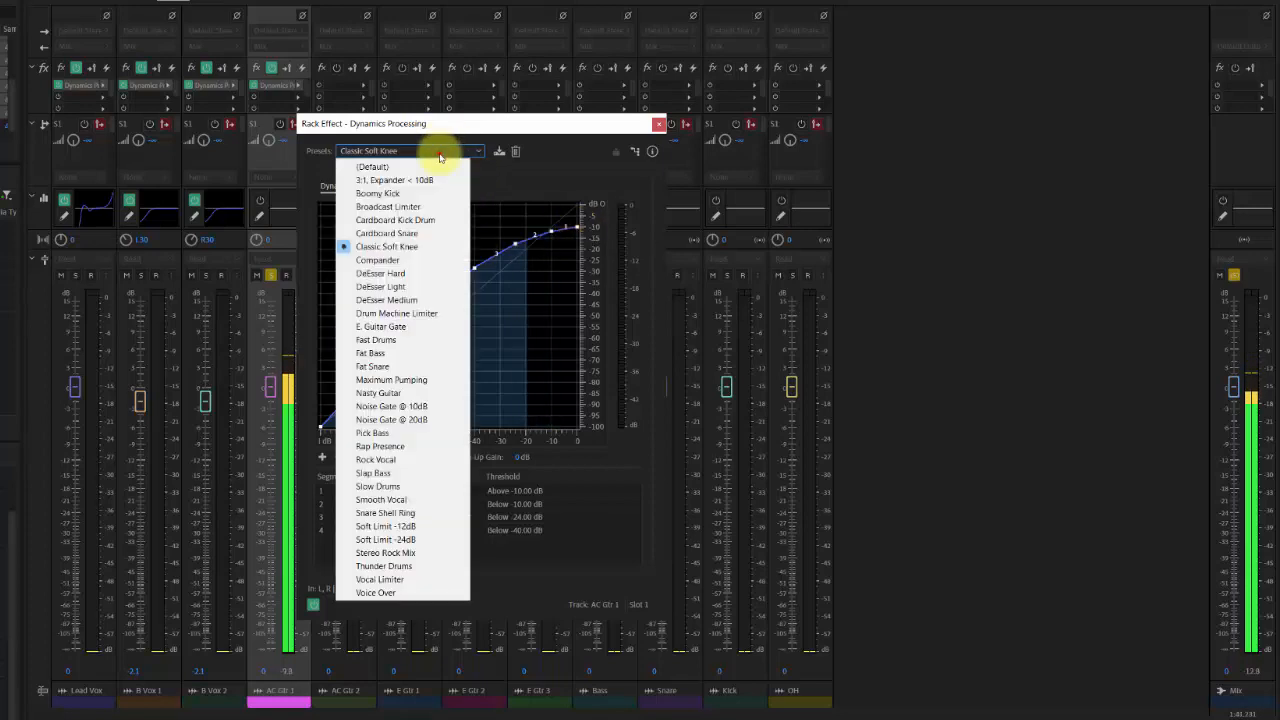
pyautogui.click(426, 261)
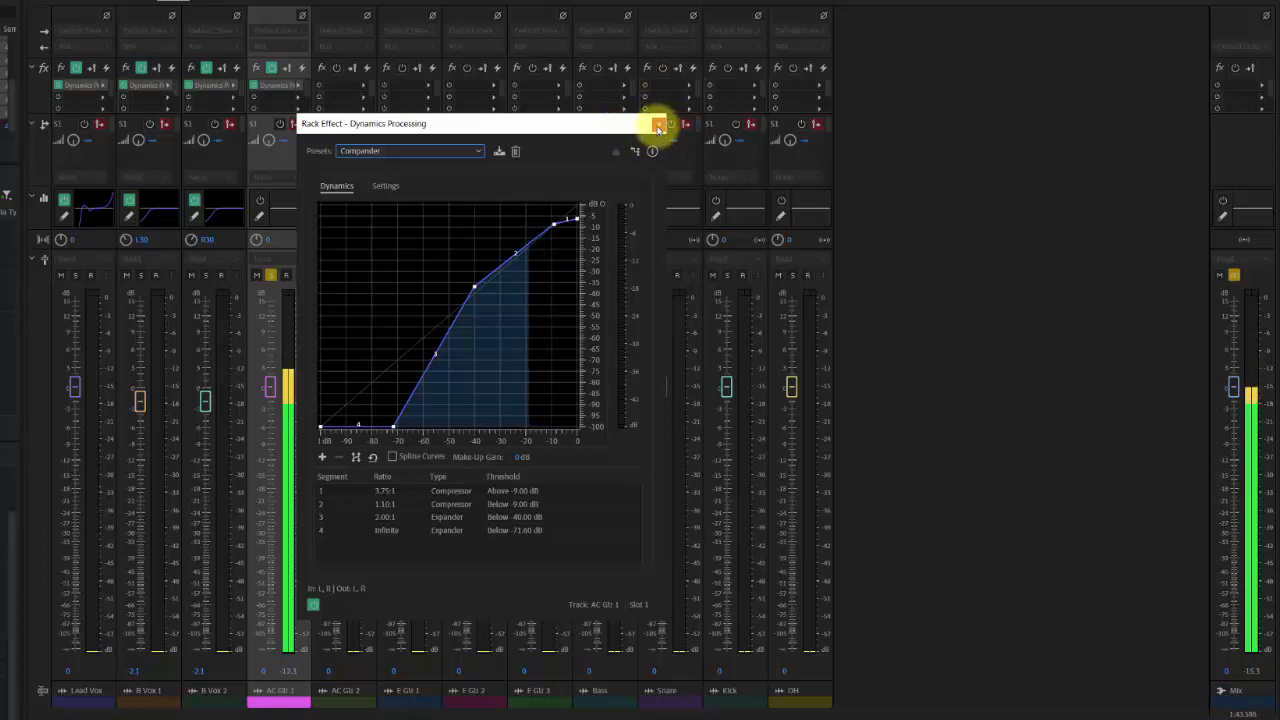
pyautogui.click(658, 125)
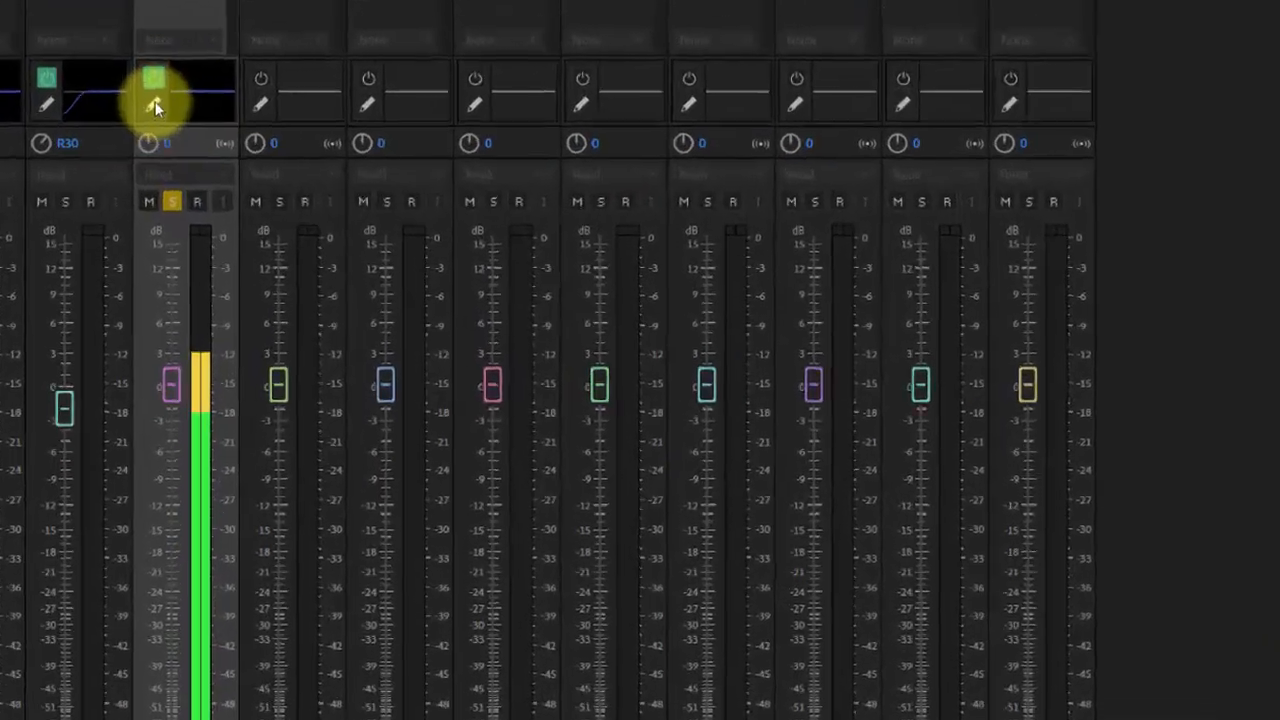
# - Apply the Acoustic Guitar preset to the AC Gtr 1 track EQ, review its band settings and close the editor
pyautogui.click(259, 205)
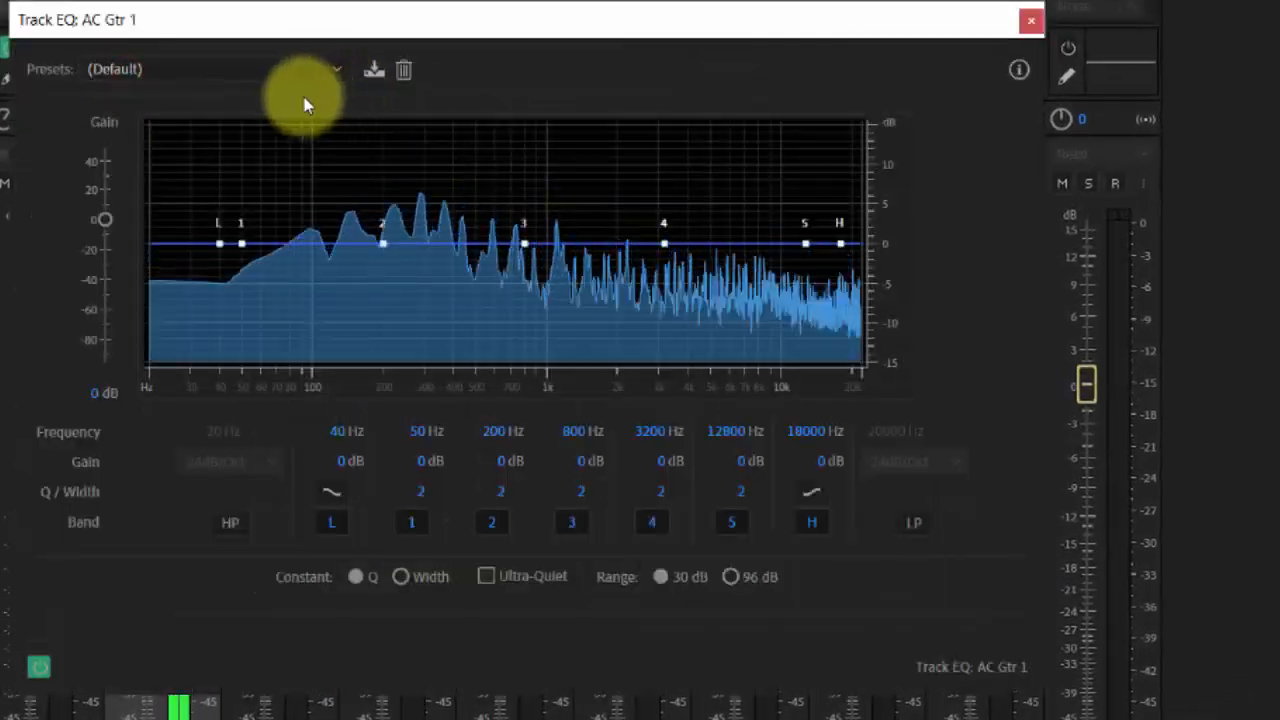
pyautogui.click(284, 72)
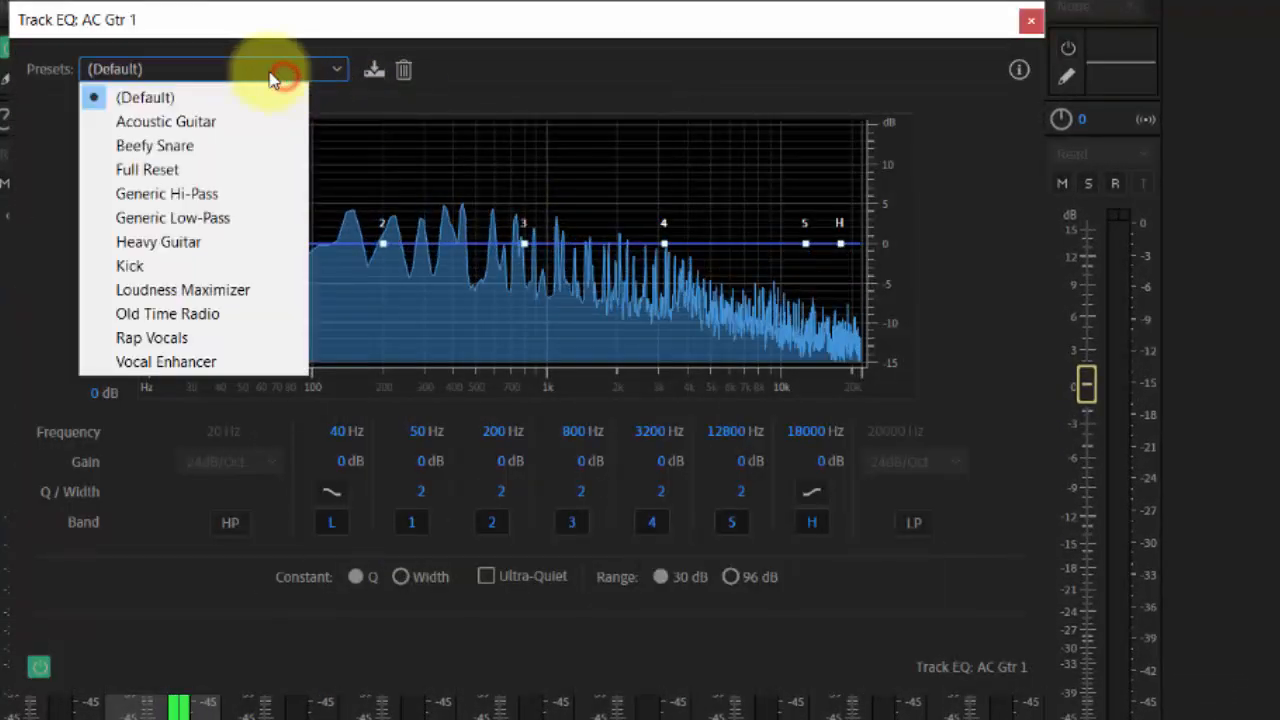
pyautogui.click(215, 130)
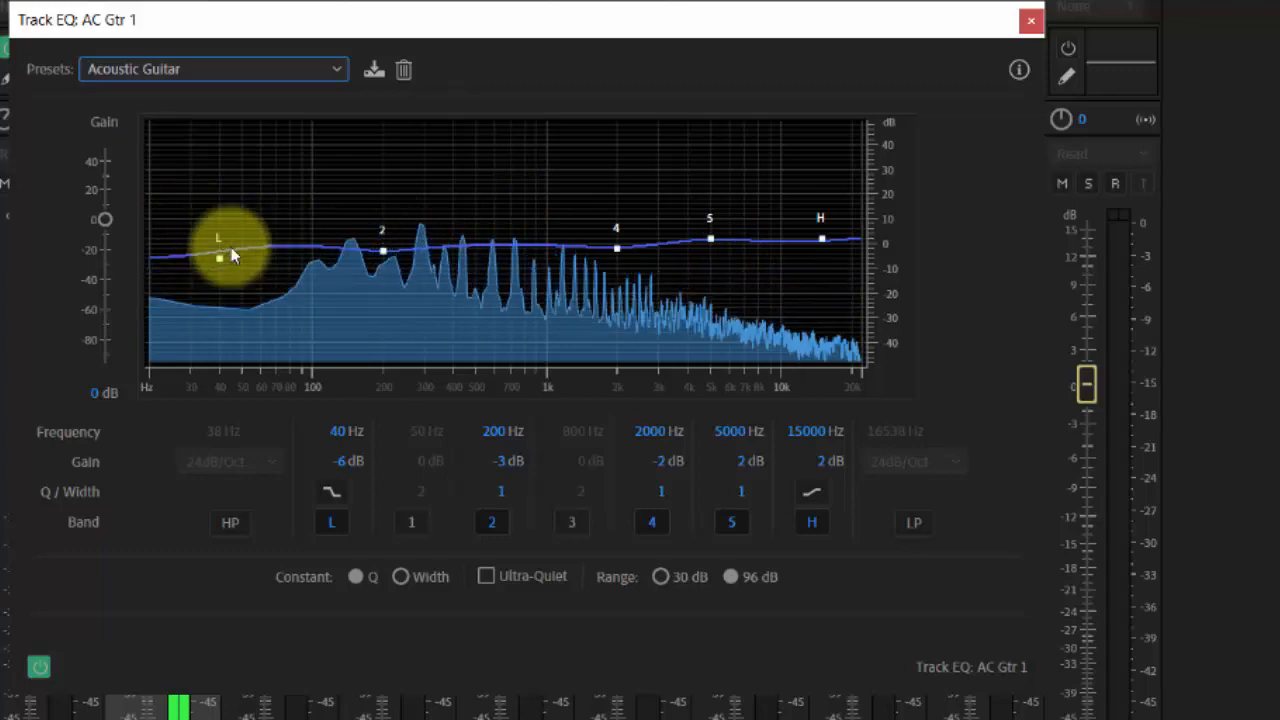
pyautogui.moveTo(219, 263)
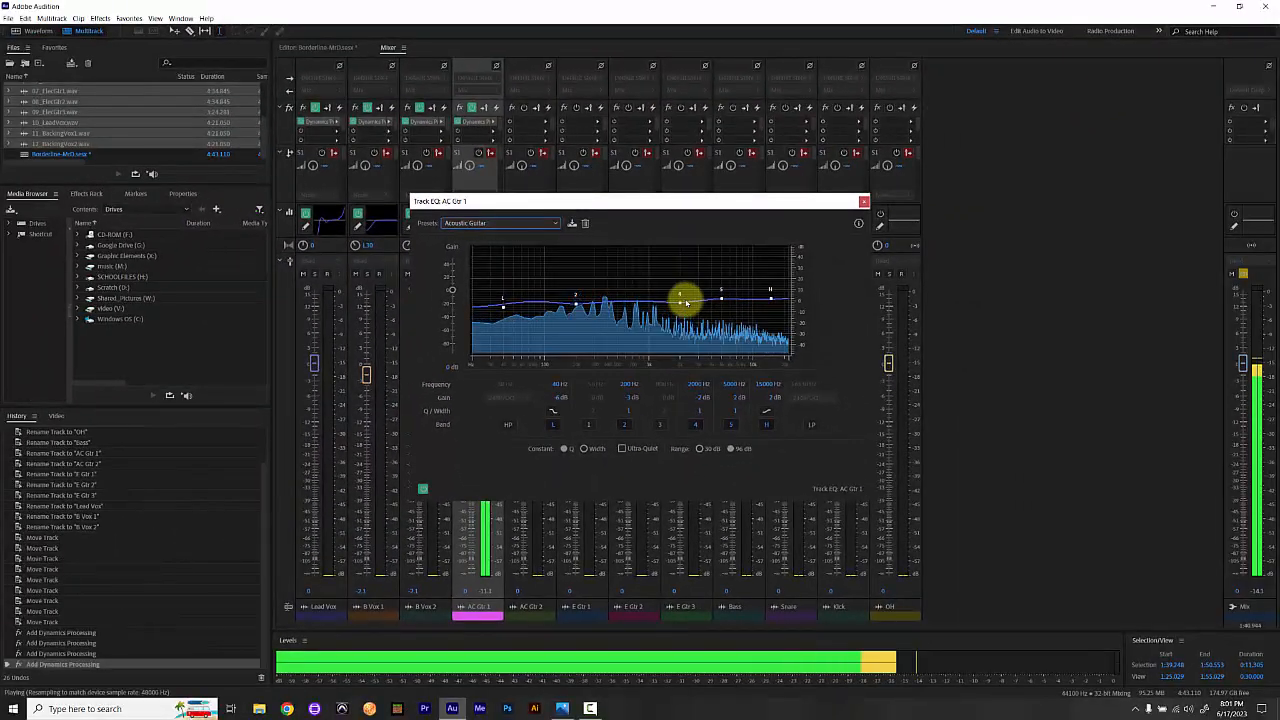
pyautogui.moveTo(722, 299)
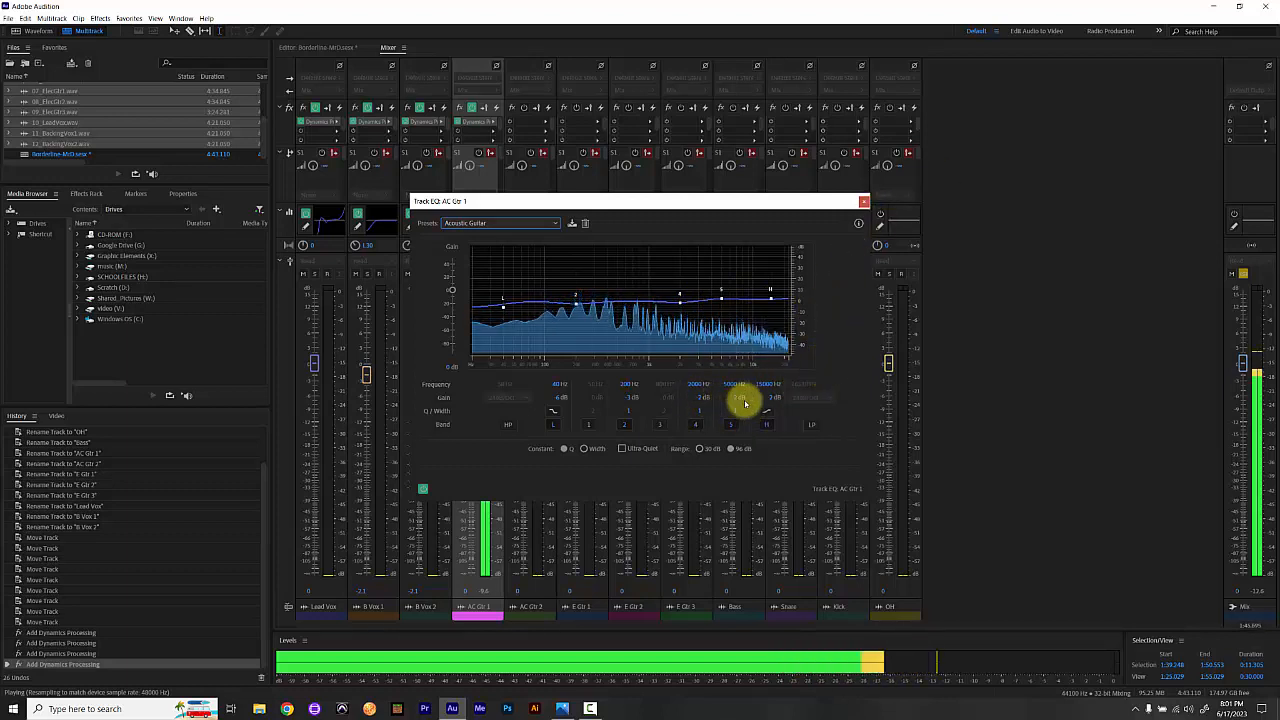
pyautogui.click(865, 203)
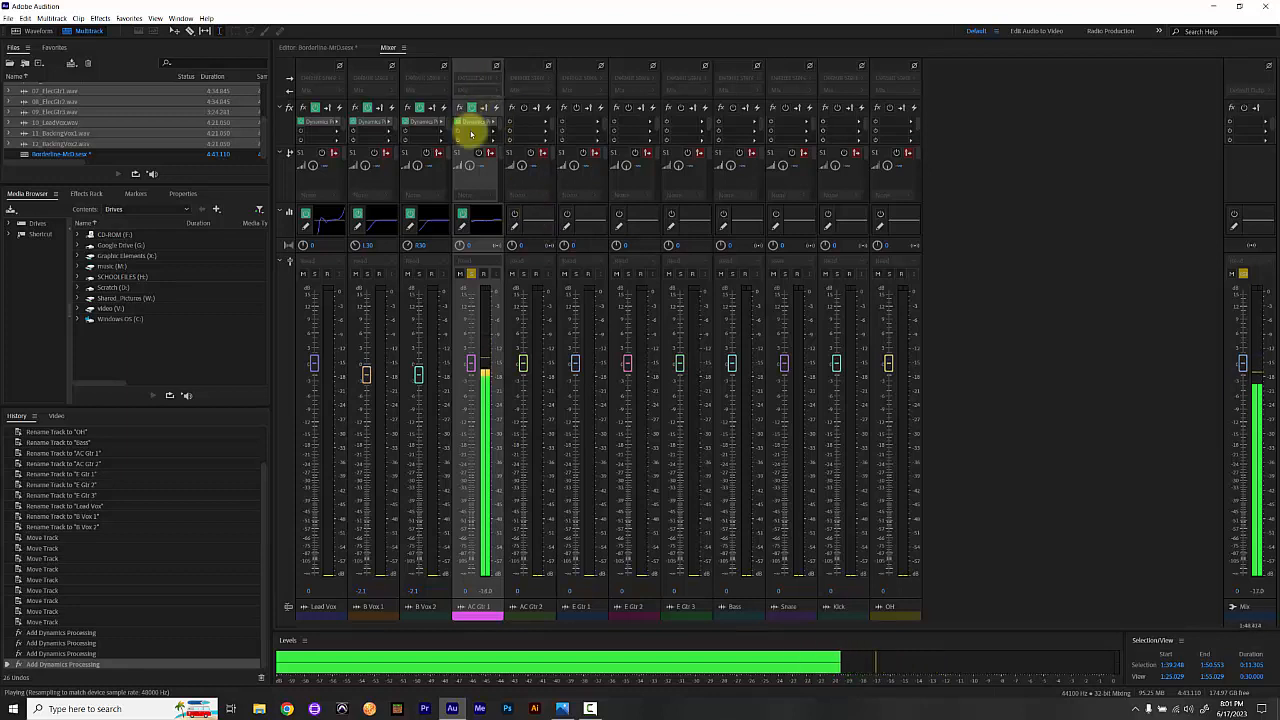
# - Add AC Gtr 2 to the soloed tracks and copy AC Gtr 1's Dynamics Processing effect into its first effect slot
pyautogui.click(523, 274)
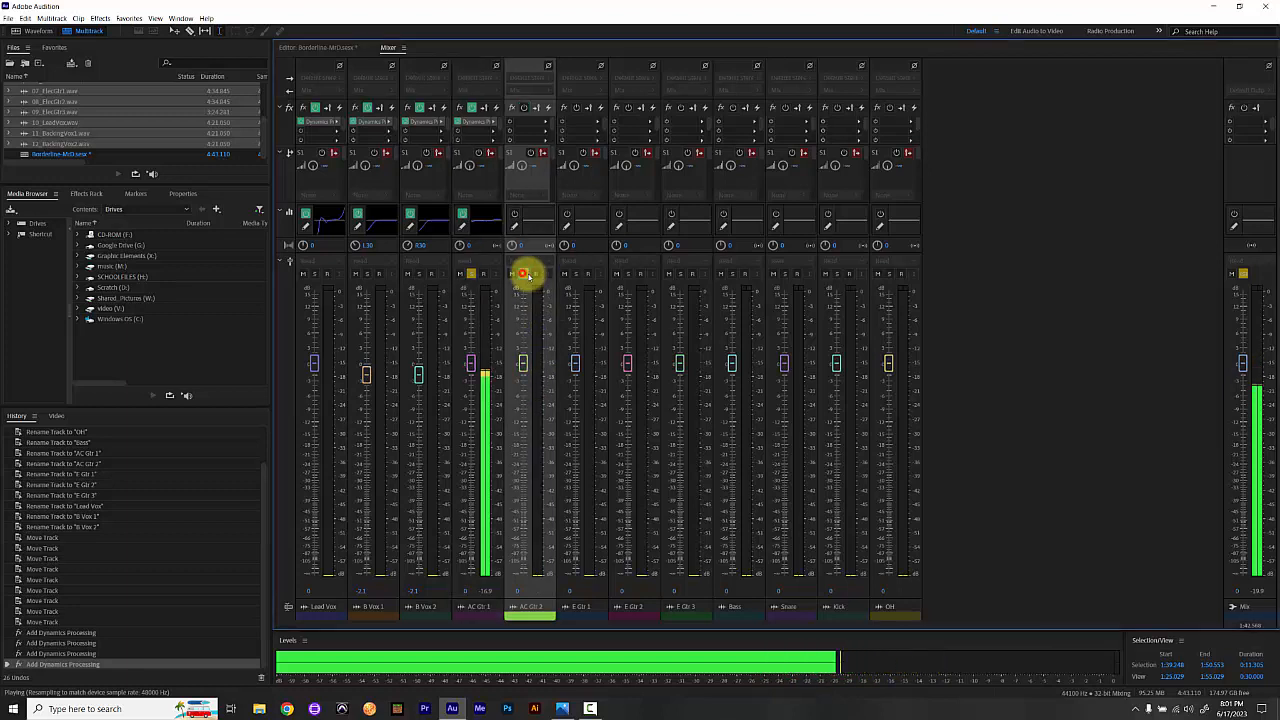
pyautogui.click(473, 121)
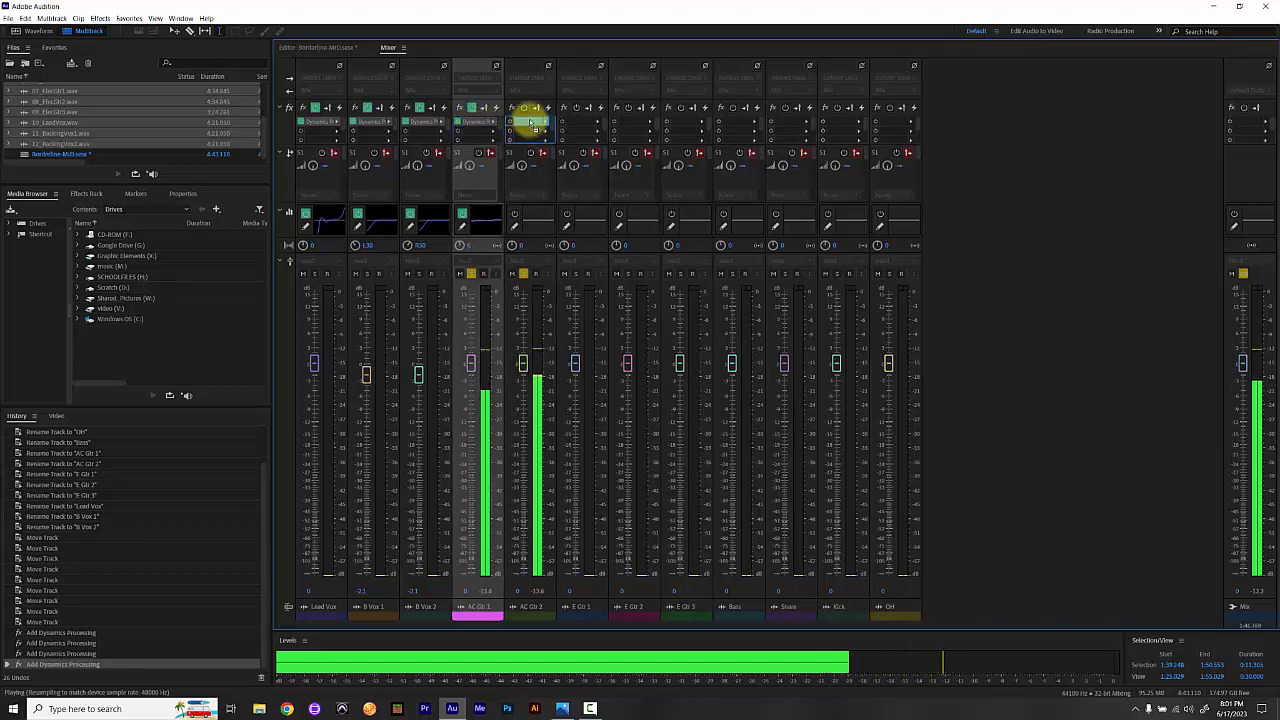
pyautogui.moveTo(535, 128); pyautogui.dragTo(535, 128)
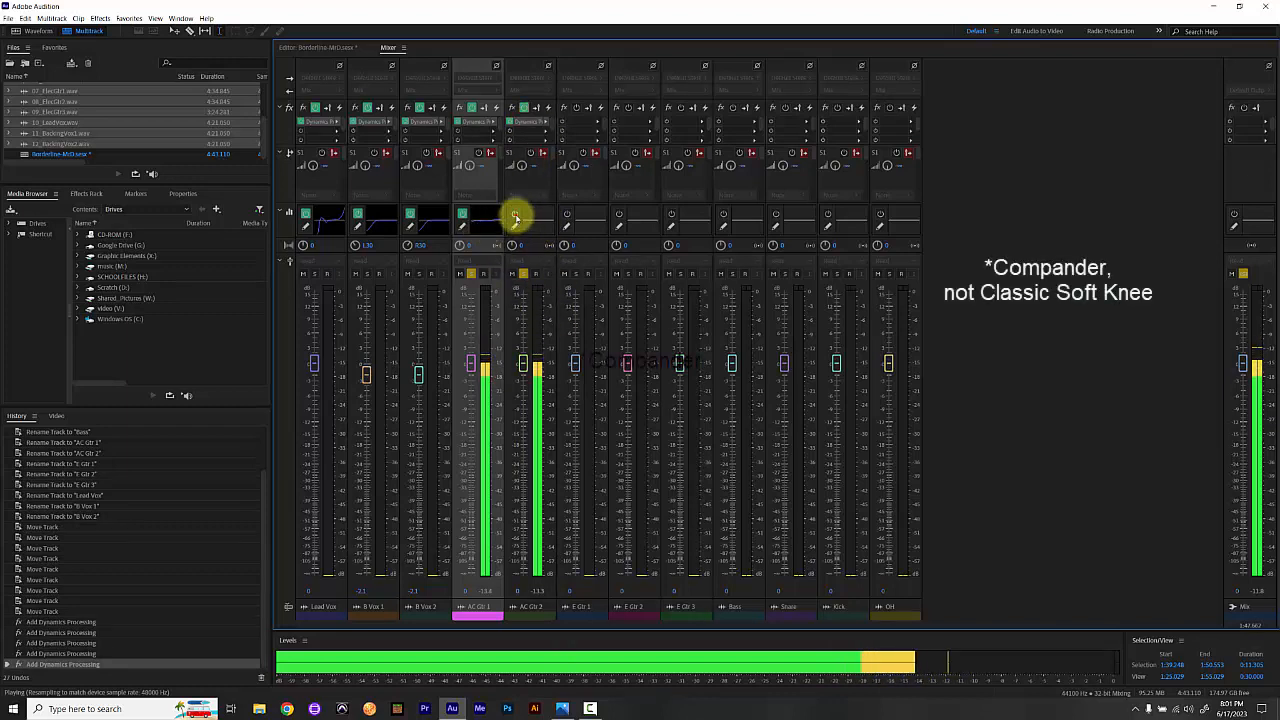
# - Enable the AC Gtr 2 track EQ and apply the Acoustic Guitar preset to it
pyautogui.click(516, 220)
pyautogui.doubleClick(516, 220)
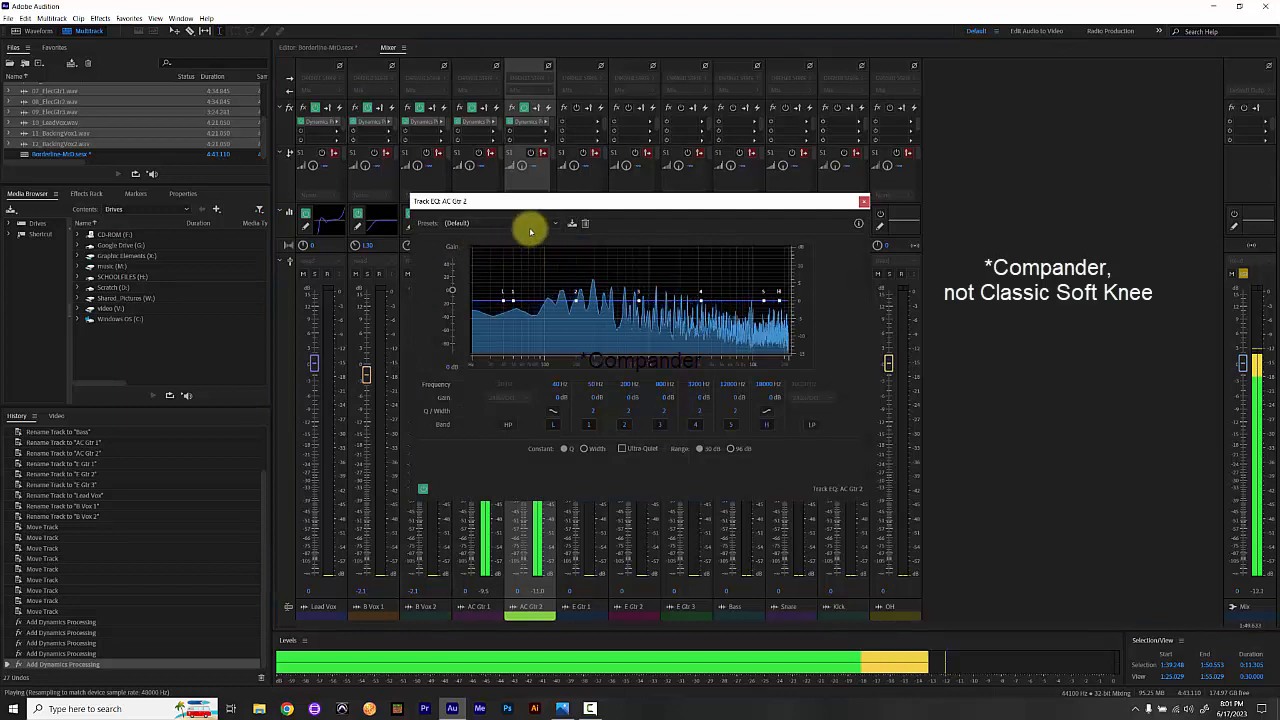
pyautogui.click(530, 224)
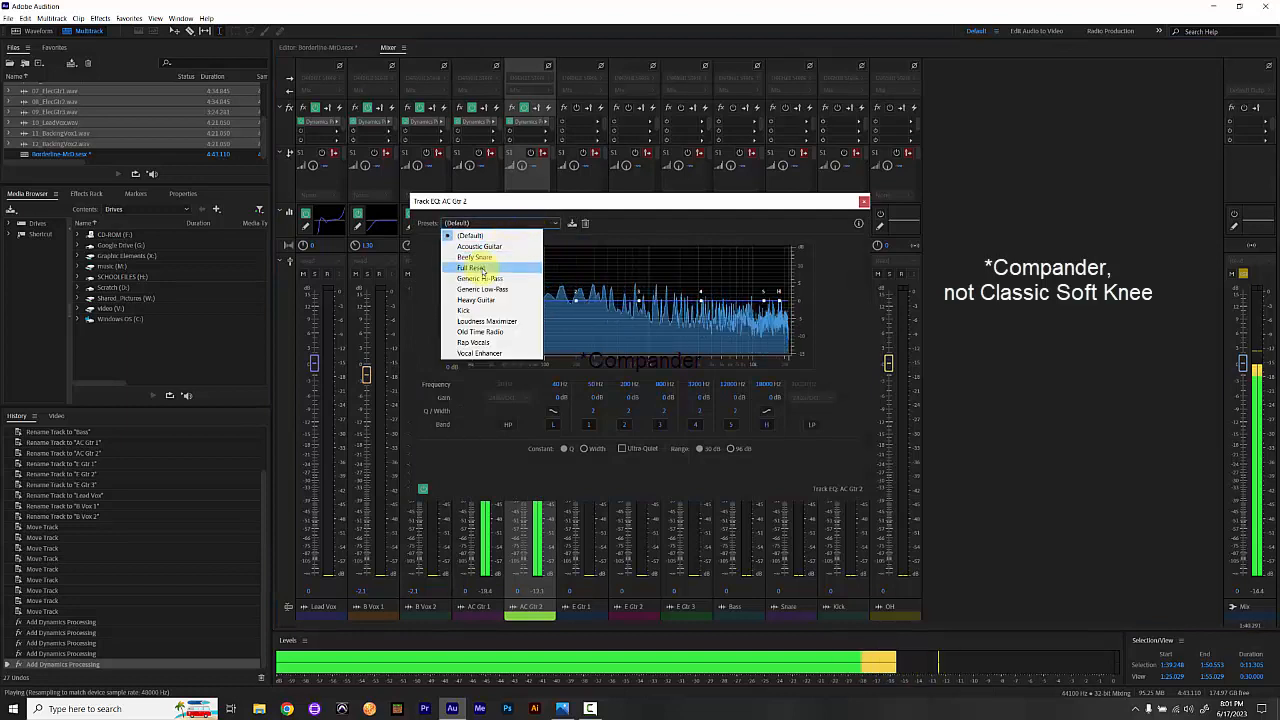
pyautogui.click(488, 247)
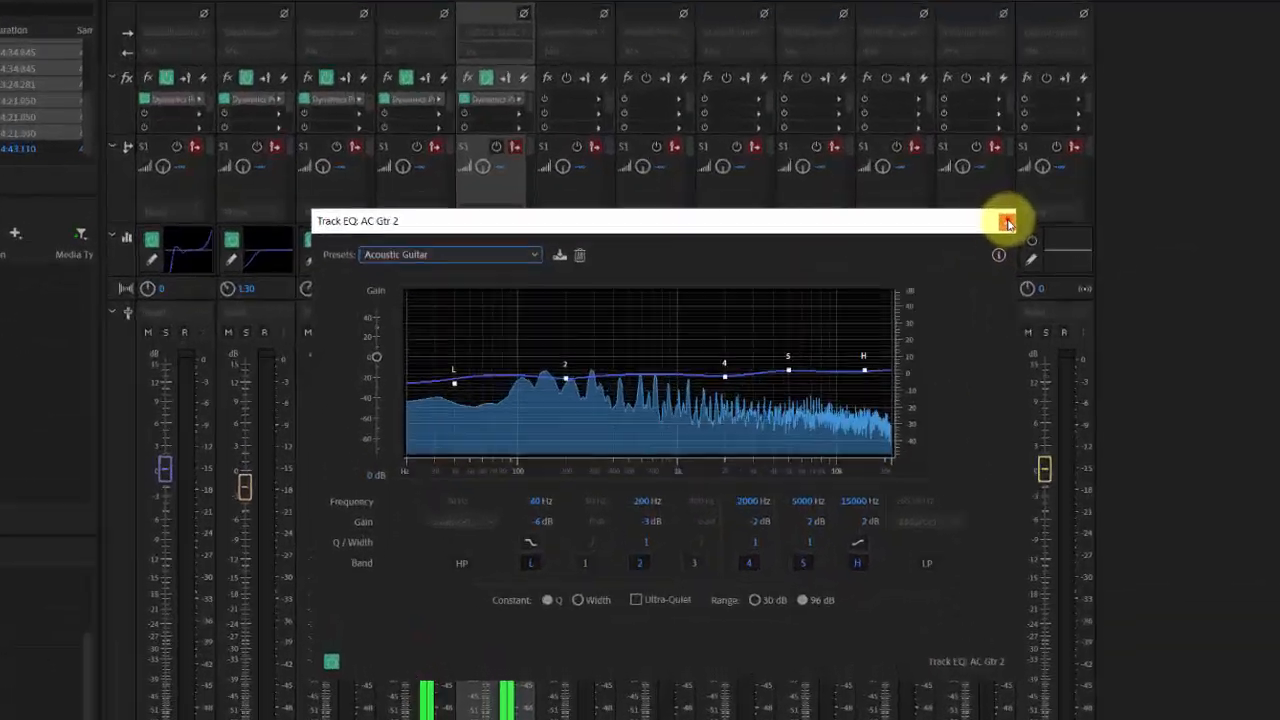
# - Close the AC Gtr 2 track EQ editor and pan AC Gtr 2 to R50
pyautogui.click(864, 201)
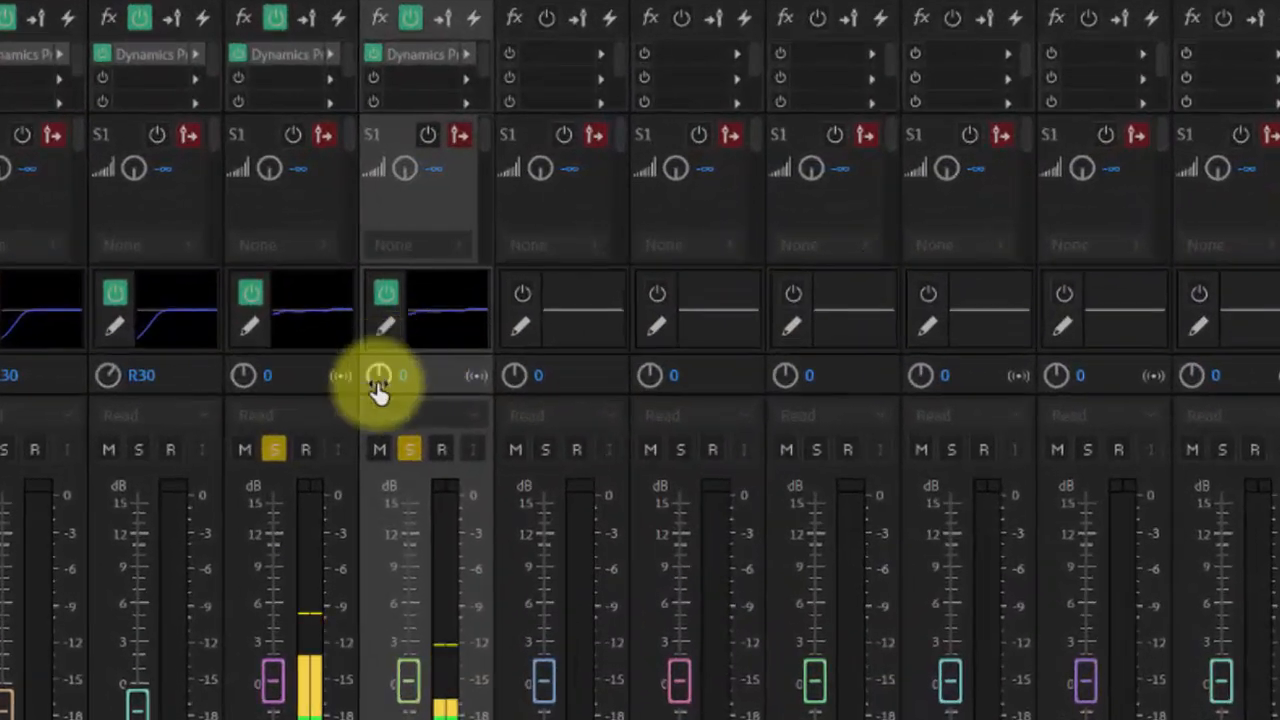
pyautogui.click(410, 381)
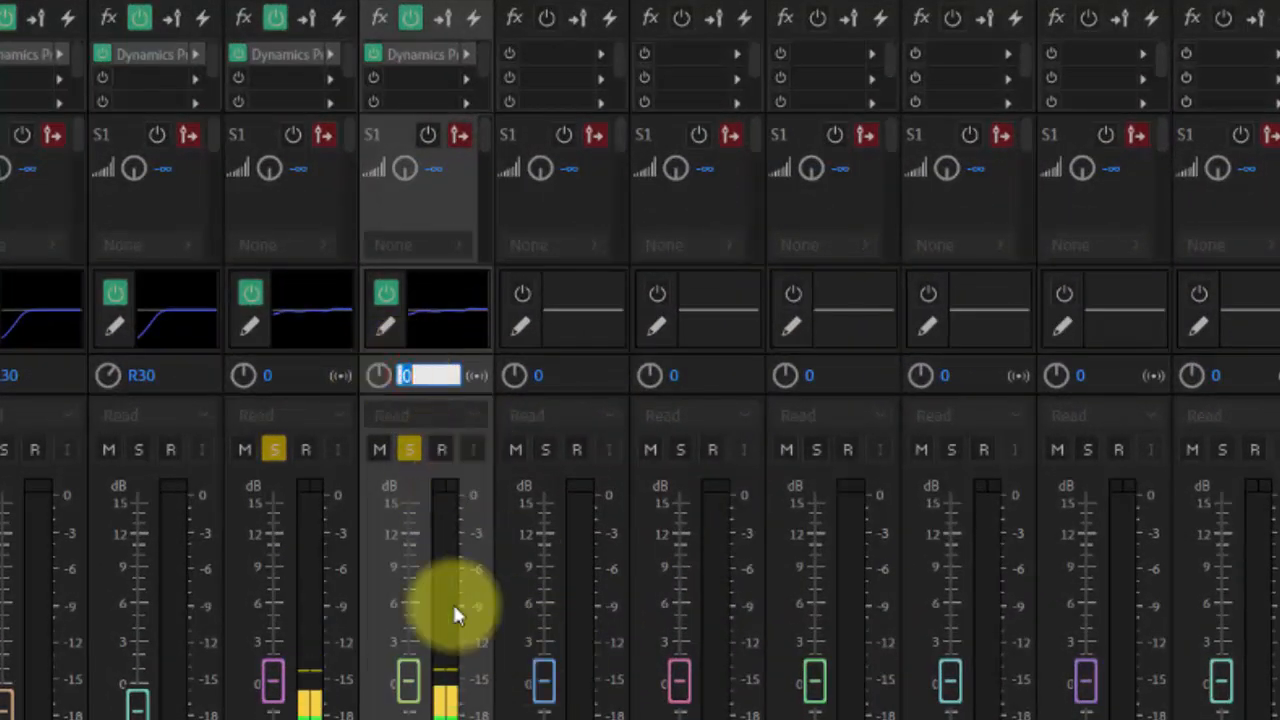
pyautogui.write('r50')
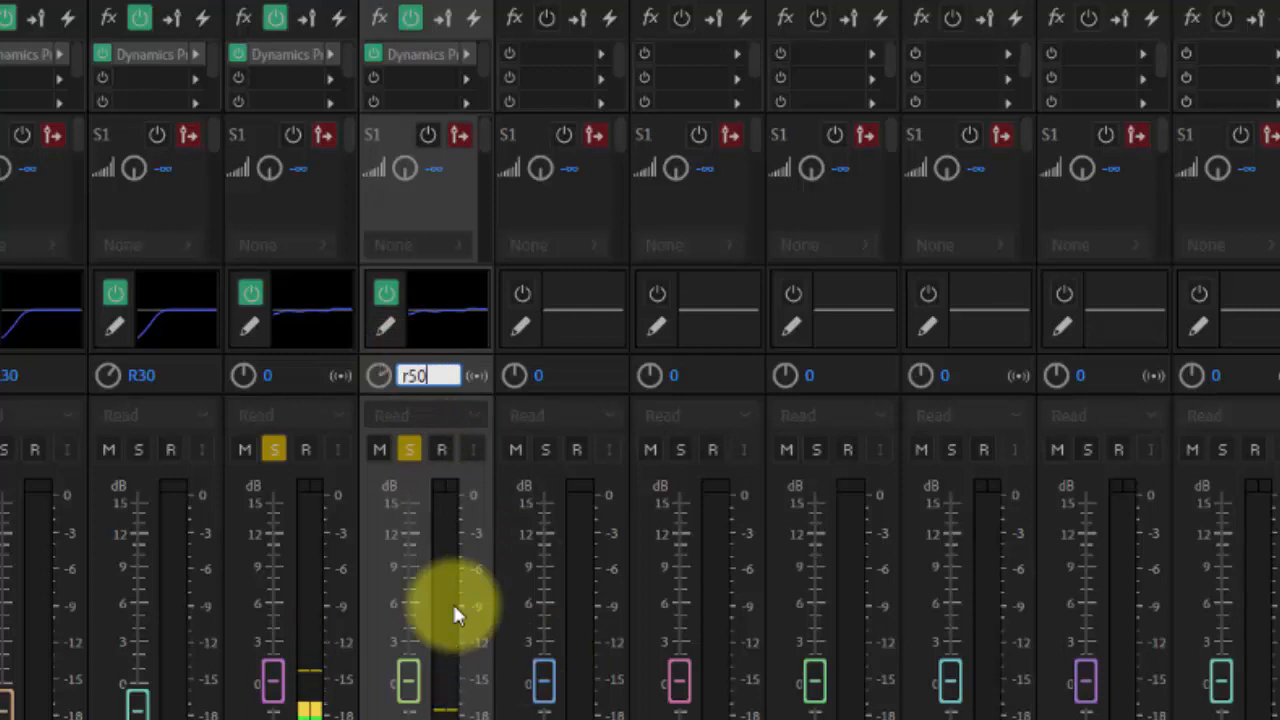
# - Pan AC Gtr 1 to L50, listen to both acoustic guitars and stop playback
pyautogui.click(268, 376)
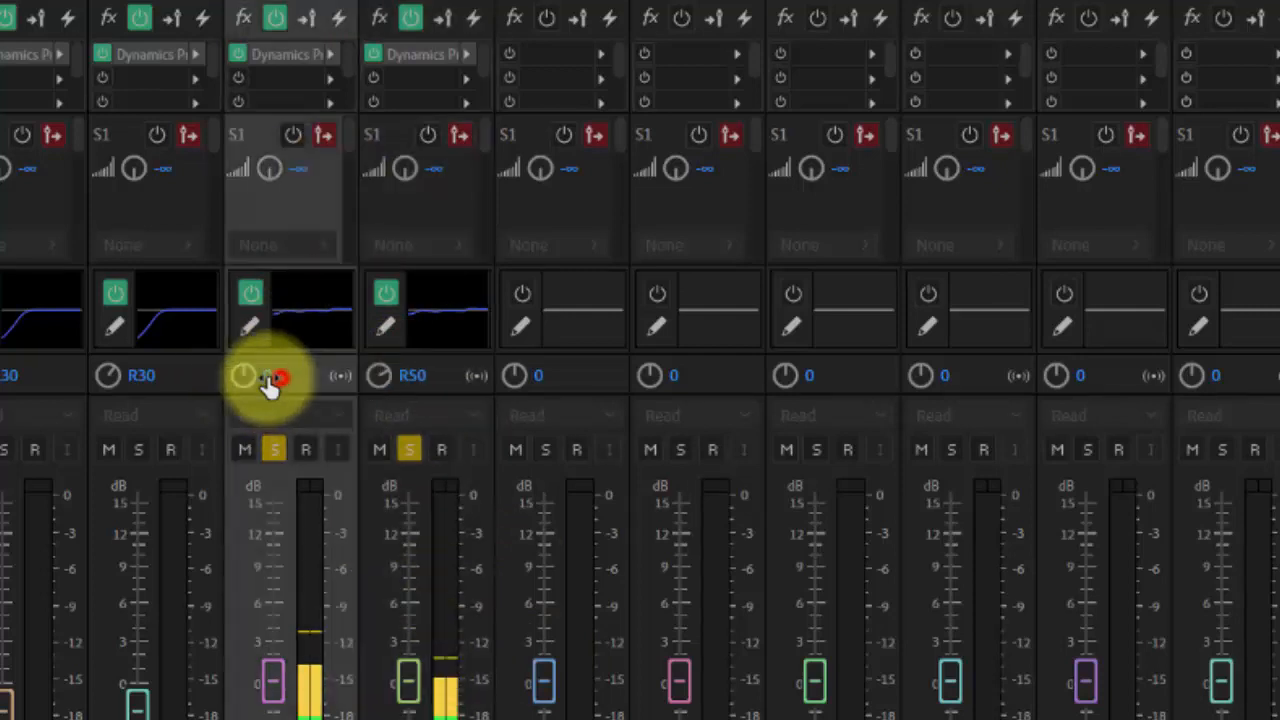
pyautogui.click(266, 378)
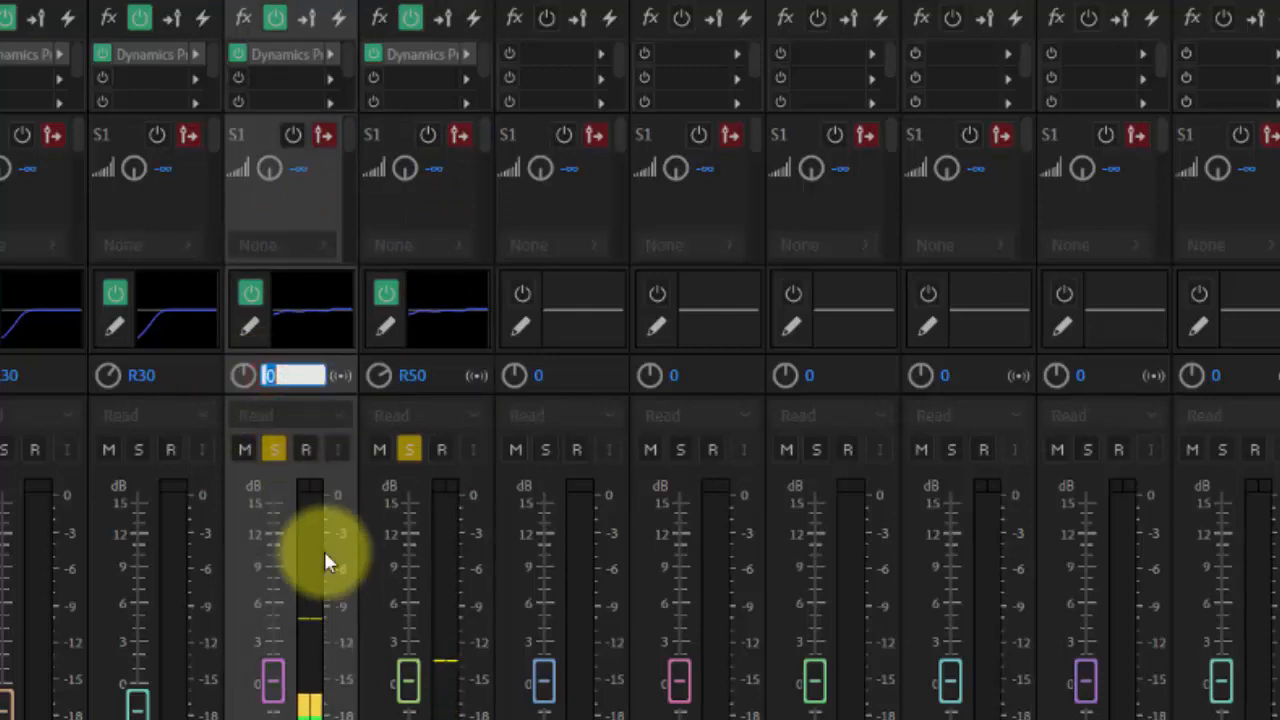
pyautogui.press('BackSpace')
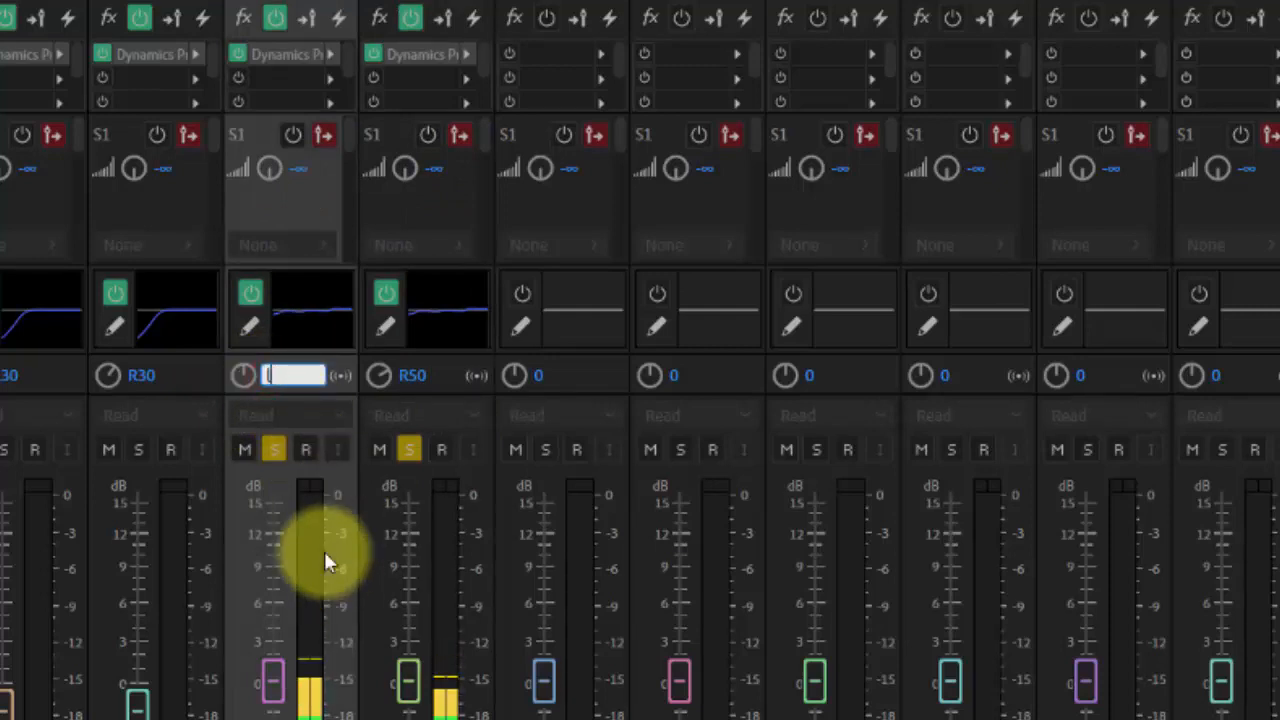
pyautogui.write('L50')
pyautogui.press('Return')
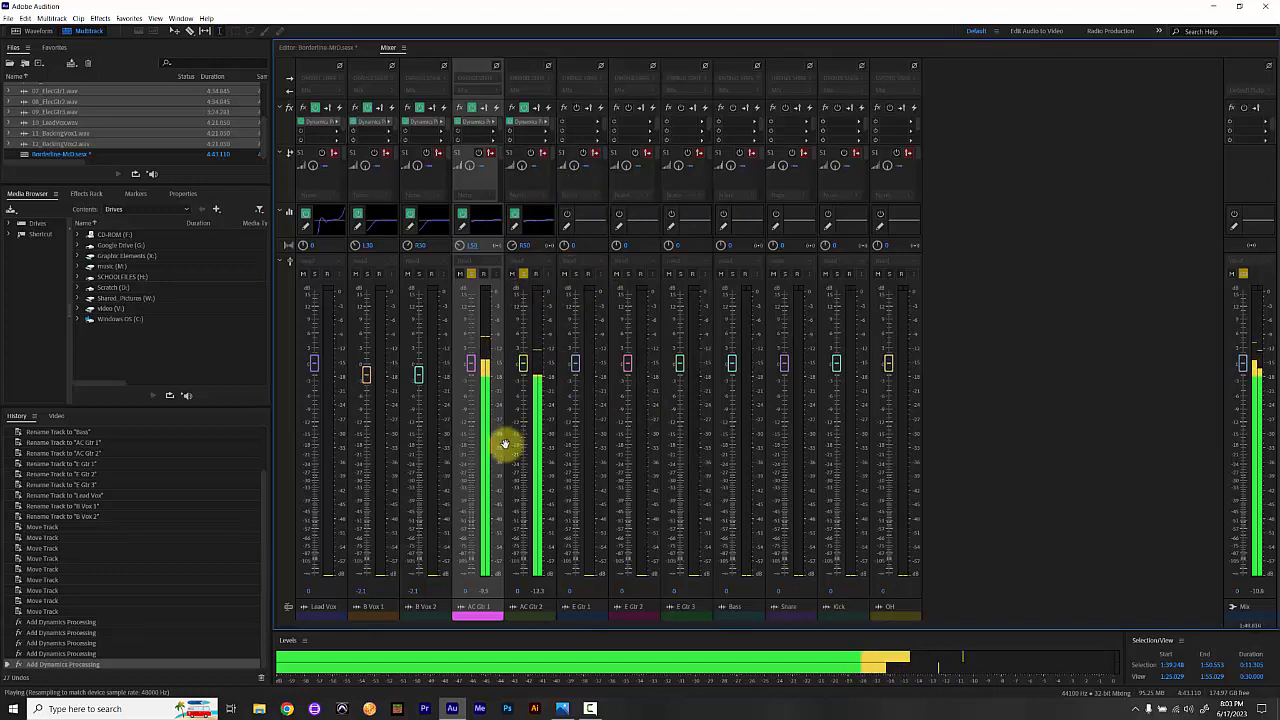
pyautogui.press('space')
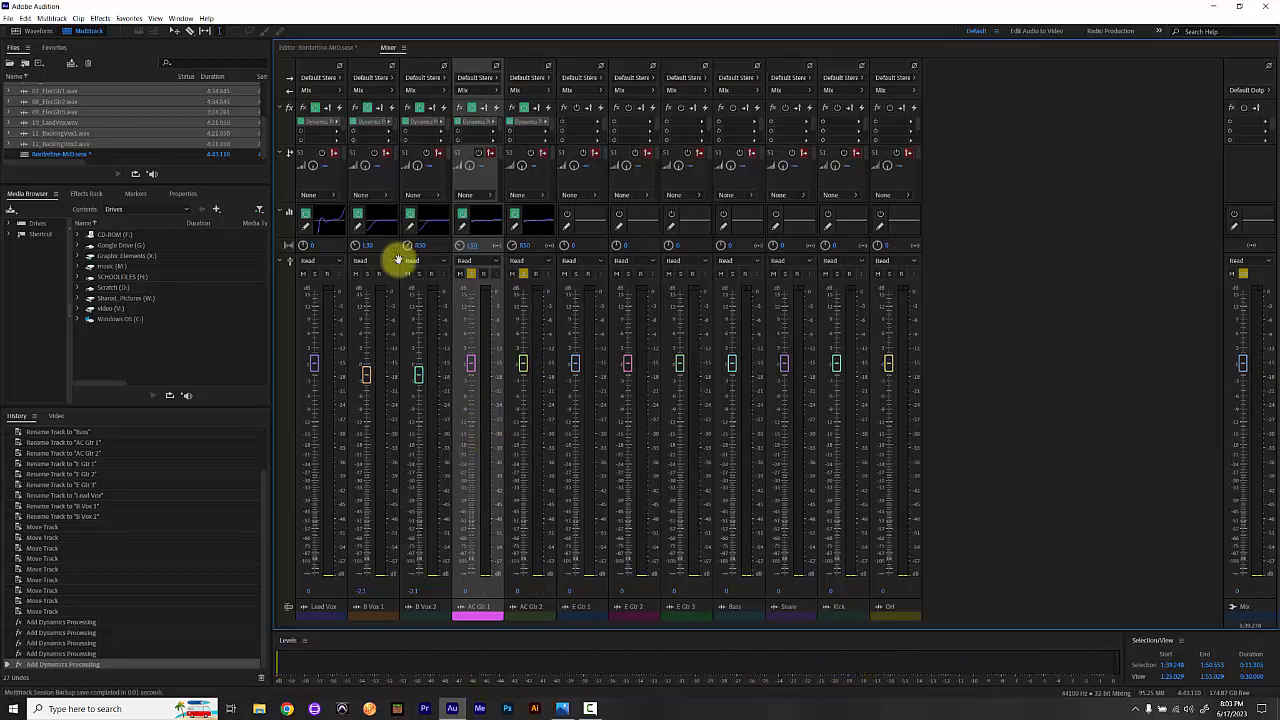
# - Unsolo AC Gtr 2 and AC Gtr 1, and solo E Gtr 1, E Gtr 2 and E Gtr 3 instead
pyautogui.click(525, 276)
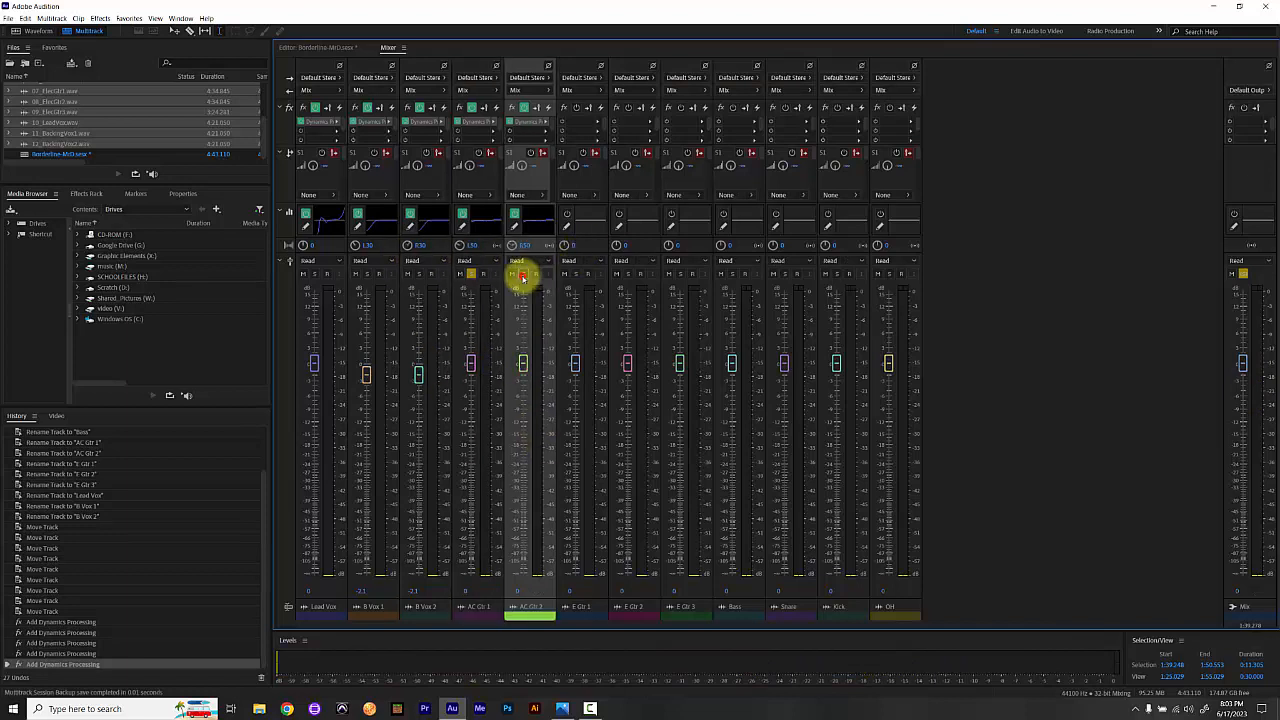
pyautogui.click(470, 275)
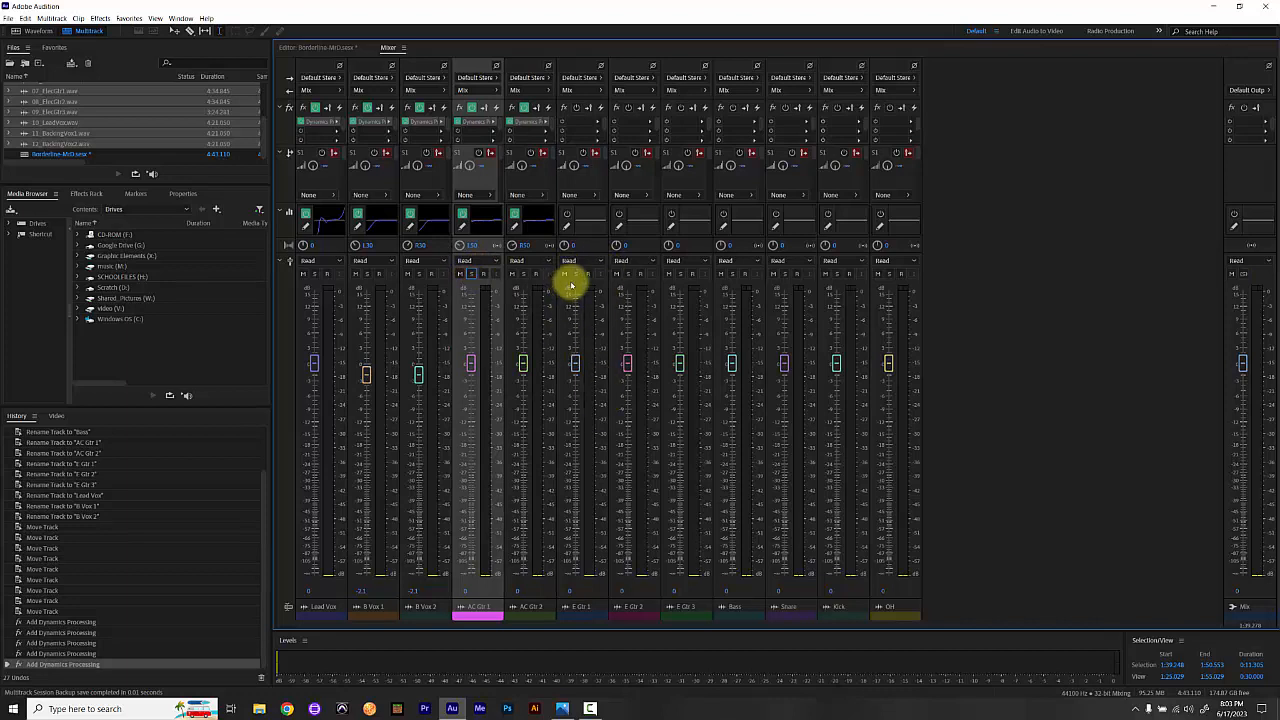
pyautogui.click(574, 275)
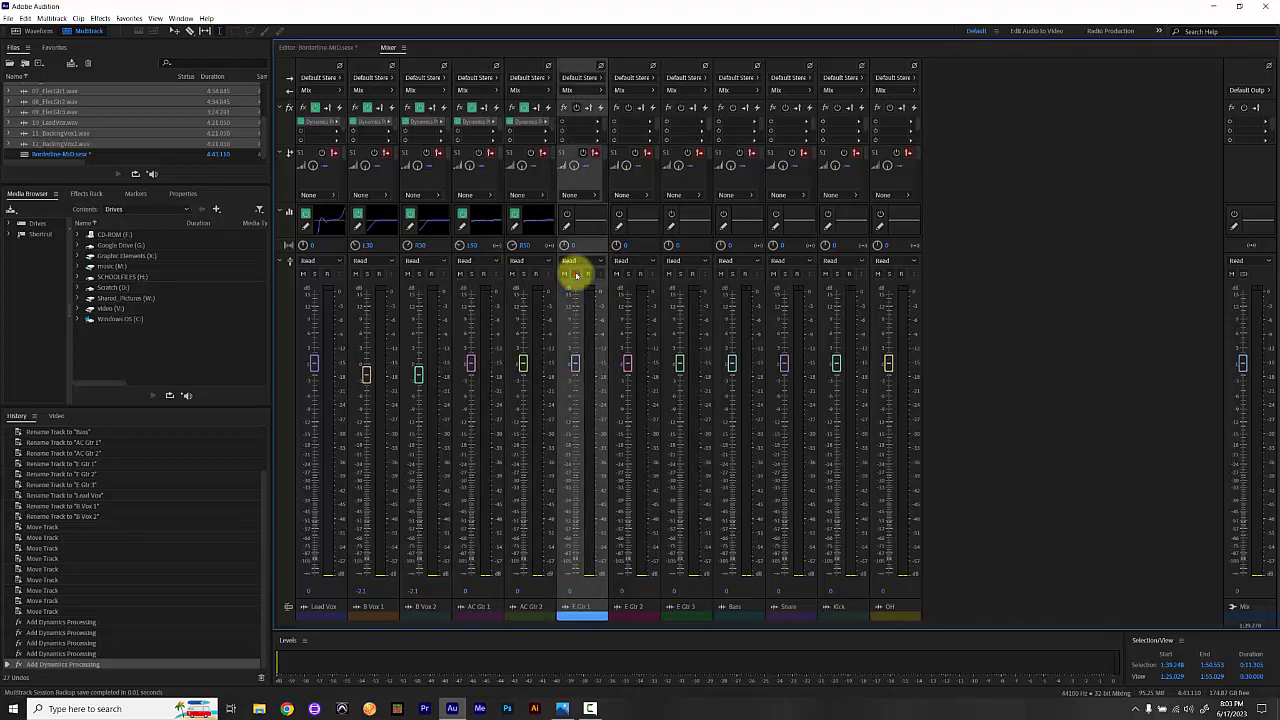
pyautogui.click(628, 275)
pyautogui.click(679, 274)
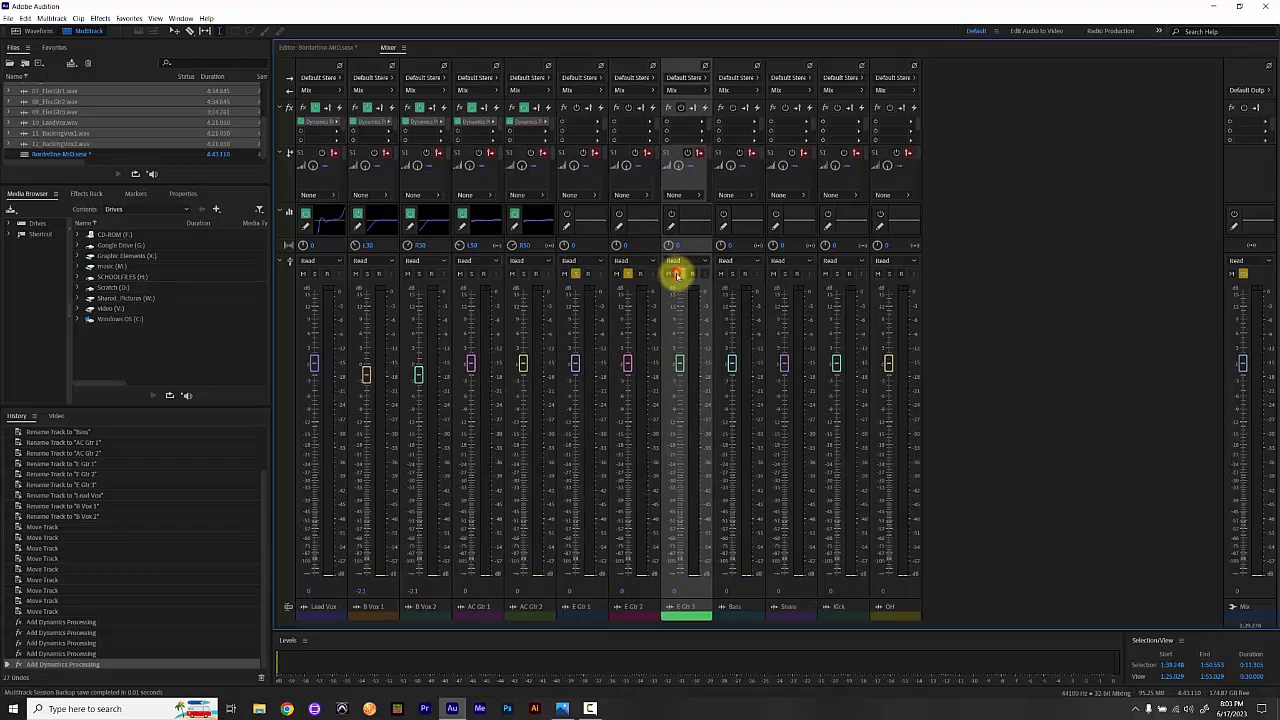
# - In the multitrack editor, select the time range from about 2:47.0 to 3:06.0 where all three electric guitars play
pyautogui.click(312, 47)
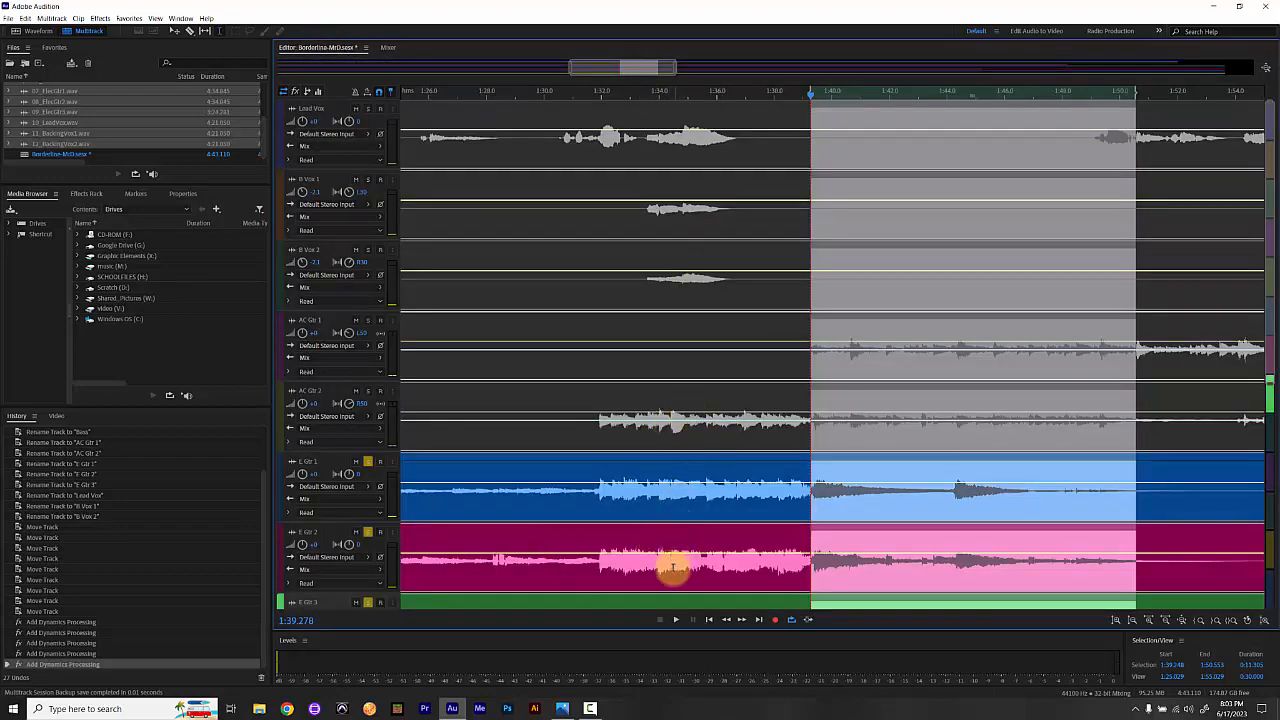
pyautogui.scroll(-5, 674, 506)
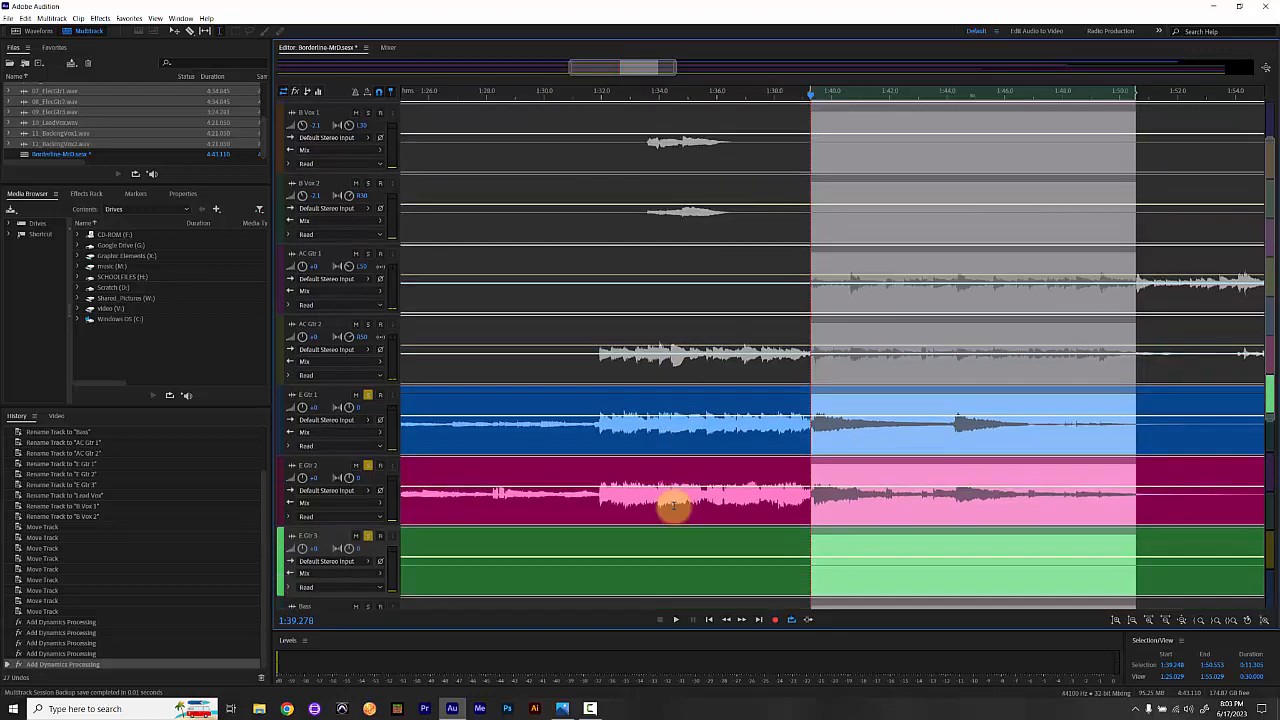
pyautogui.scroll(-2, 674, 506)
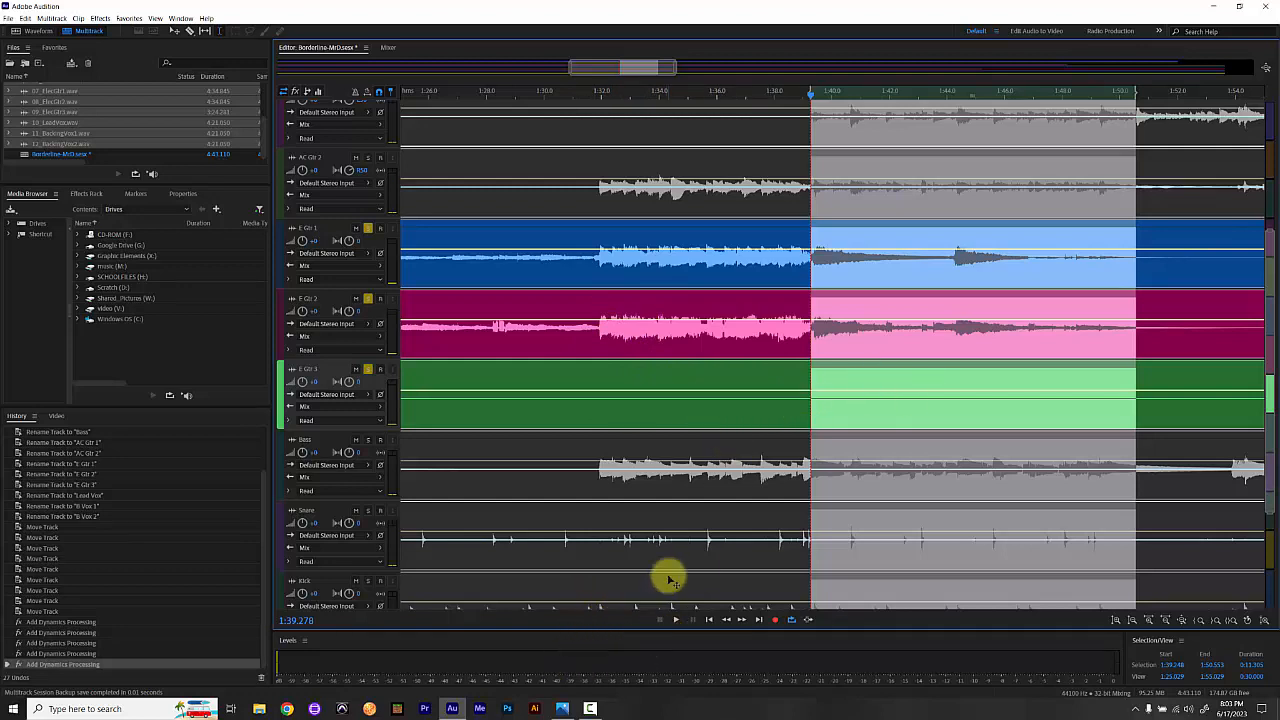
pyautogui.moveTo(628, 69); pyautogui.dragTo(901, 24)
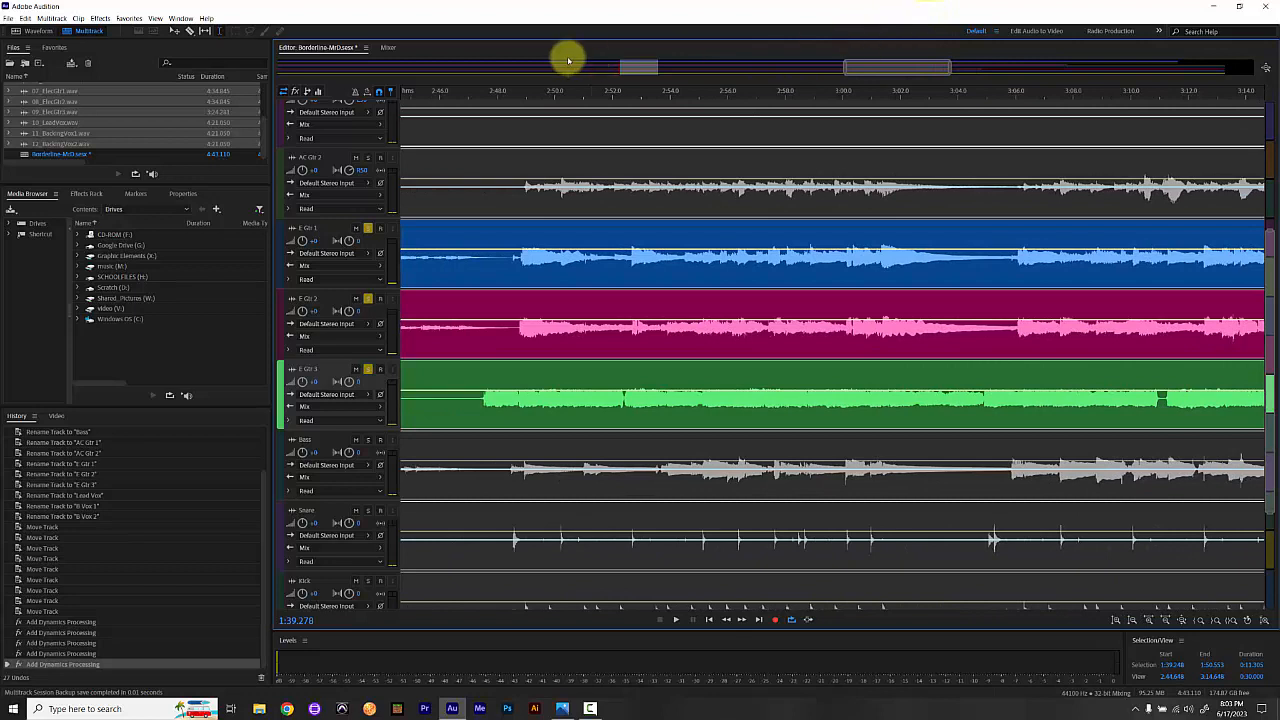
pyautogui.click(517, 100)
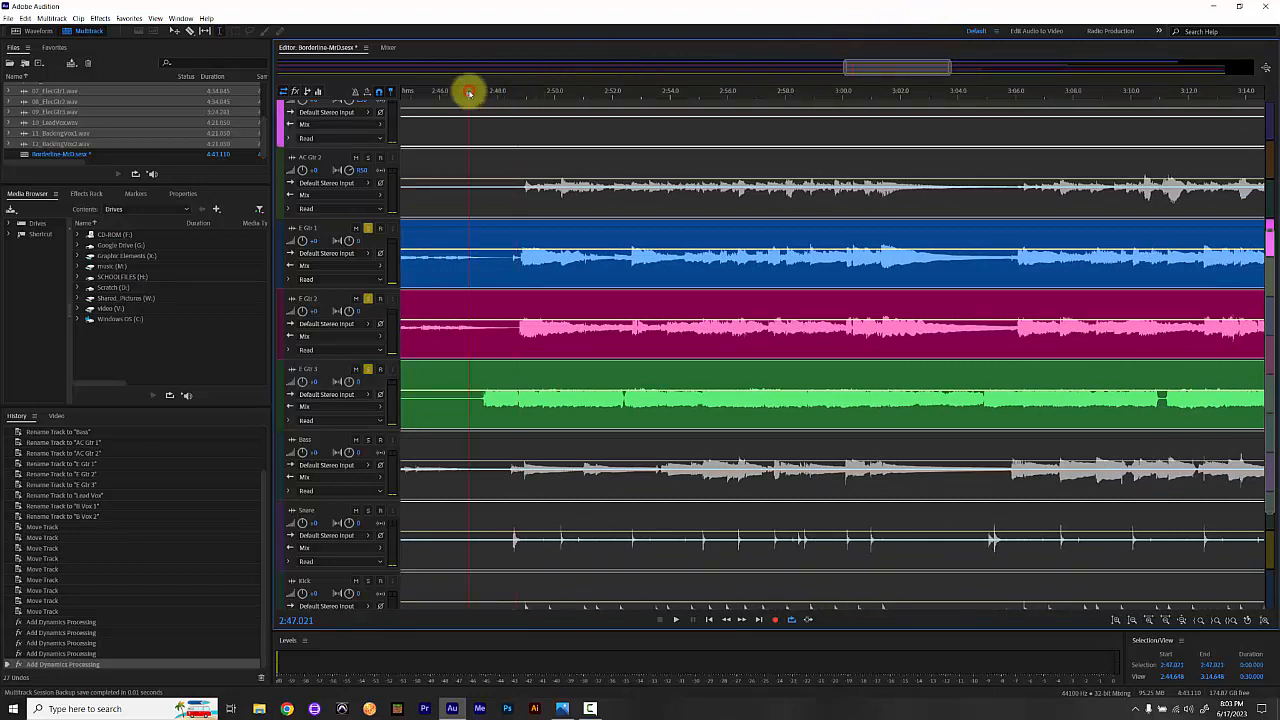
pyautogui.hotkey('shift', 'End')
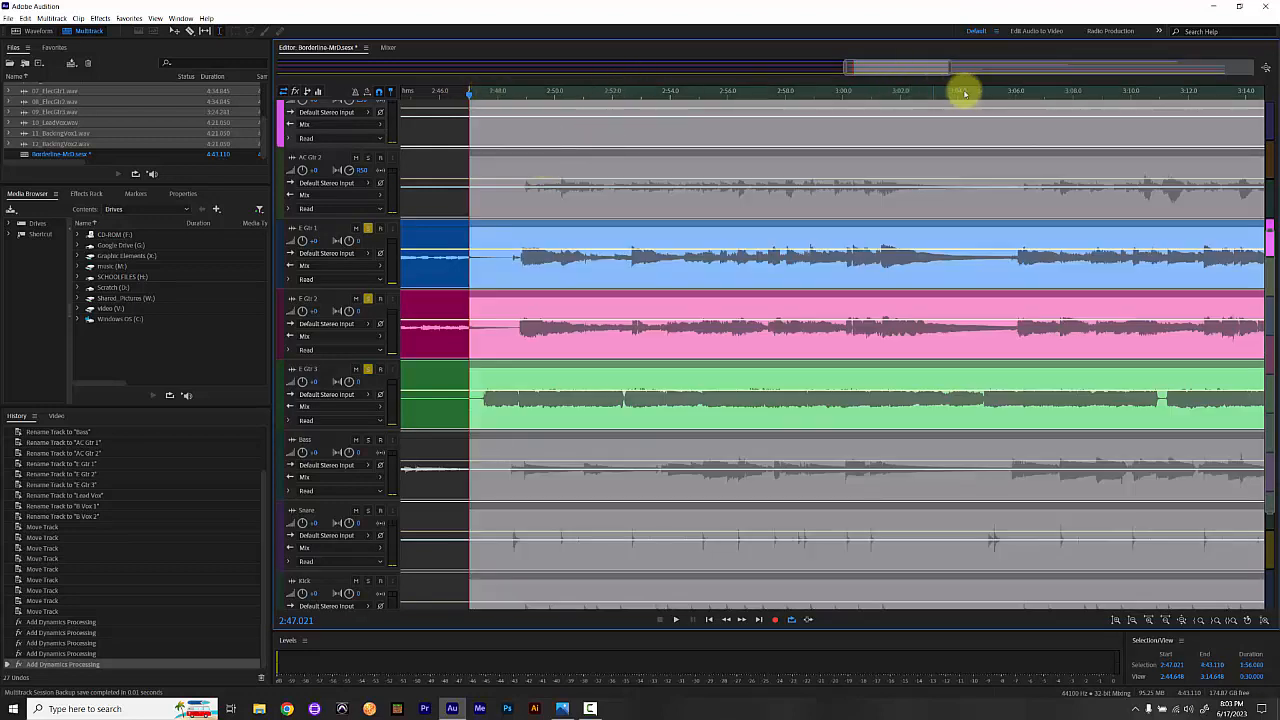
pyautogui.click(1016, 97)
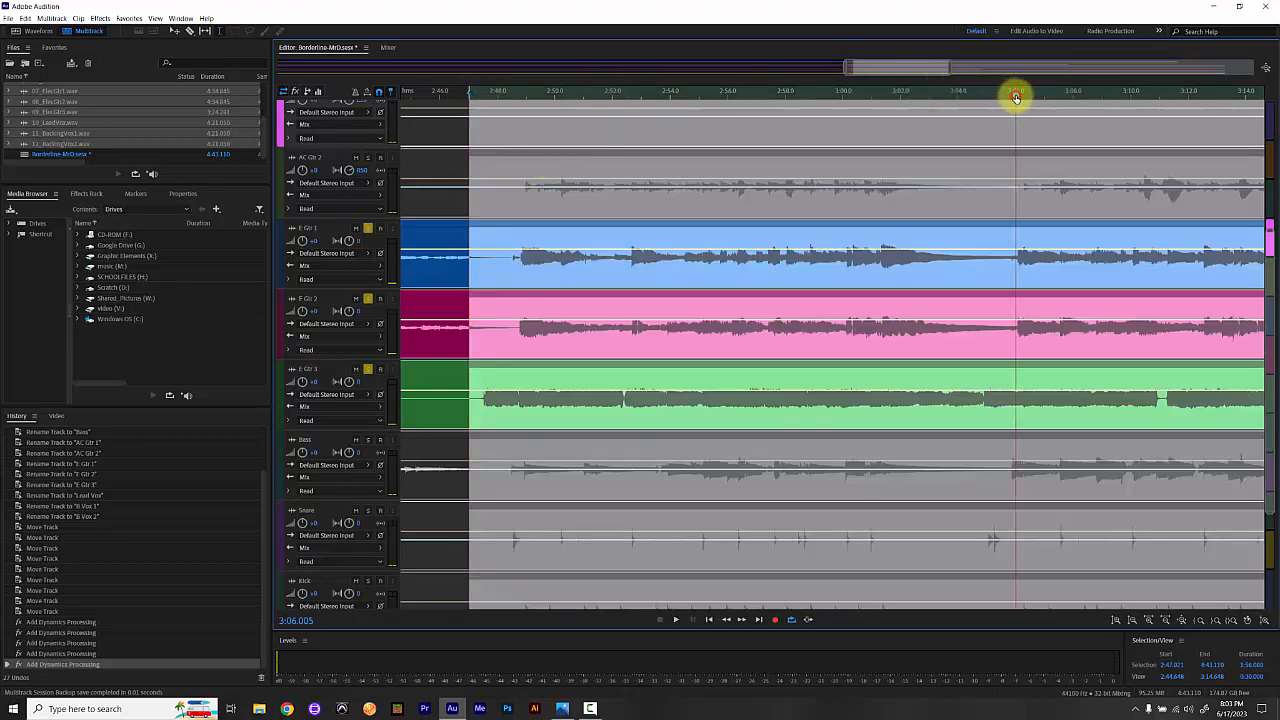
pyautogui.keyDown('shift'); pyautogui.click(1016, 97); pyautogui.keyUp('shift')
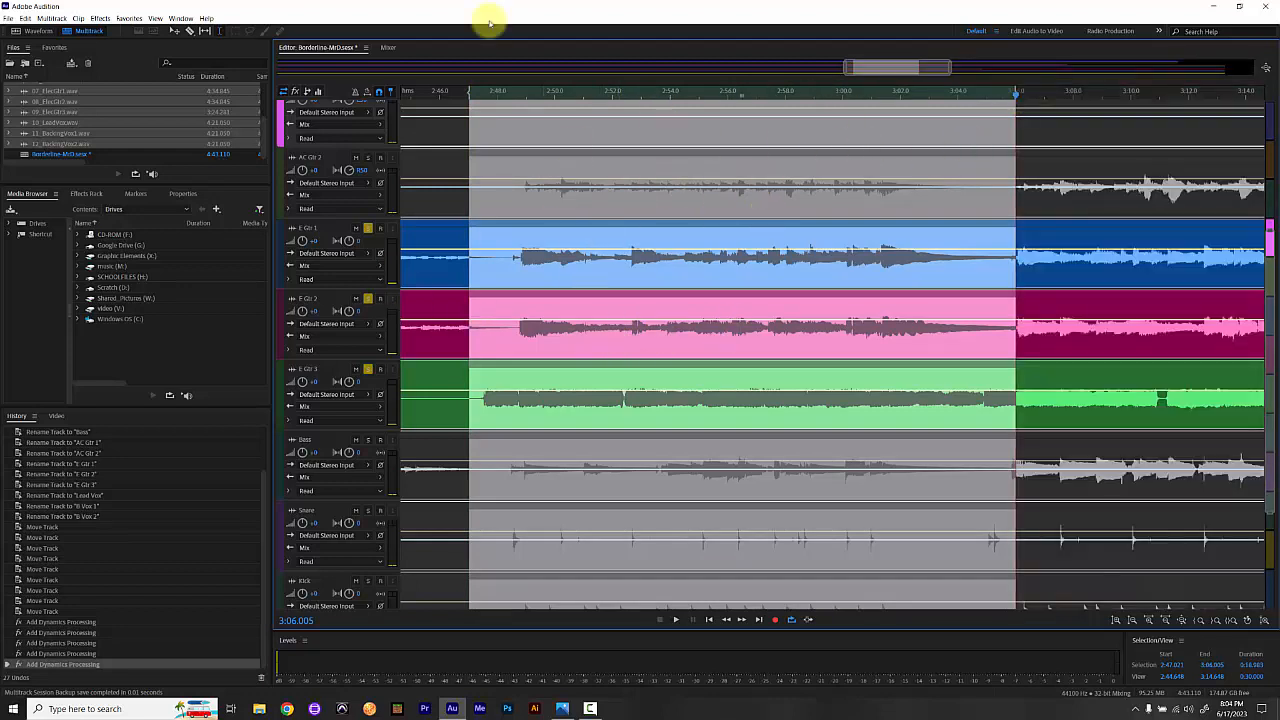
# - Return to the Mixer, listen to the soloed electric guitars over the selected range and stop playback
pyautogui.click(388, 47)
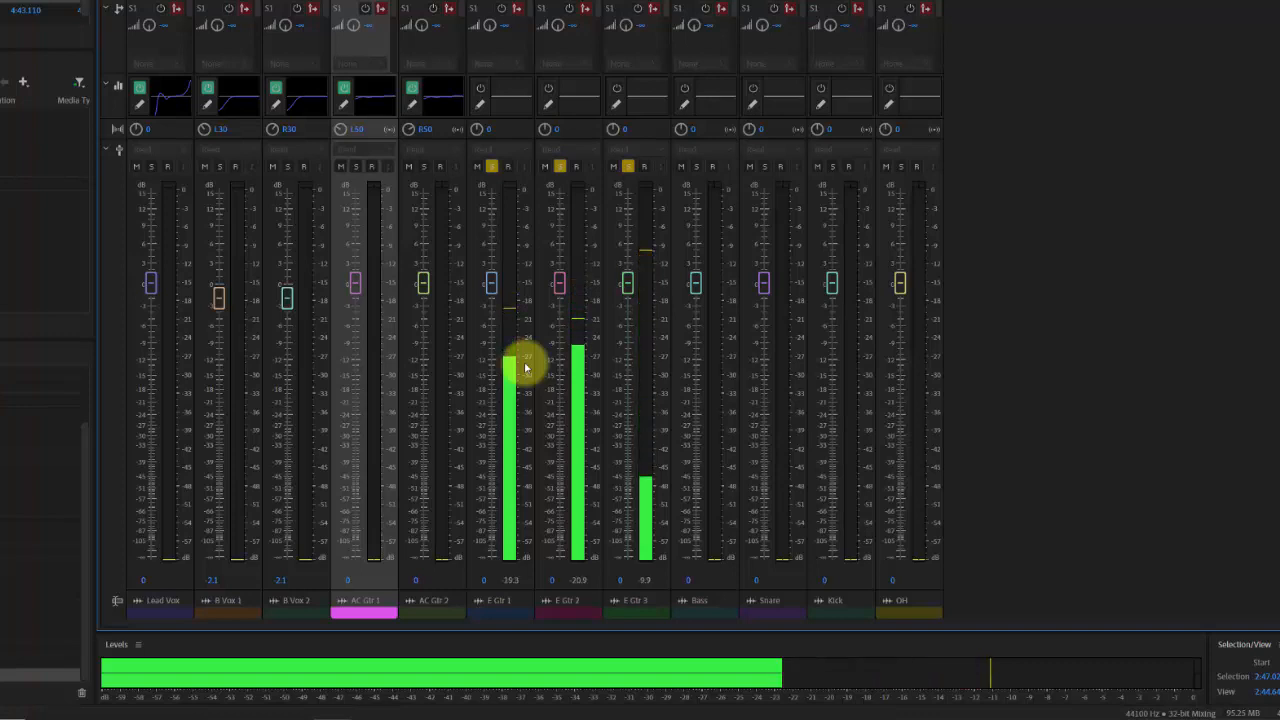
pyautogui.press('space')
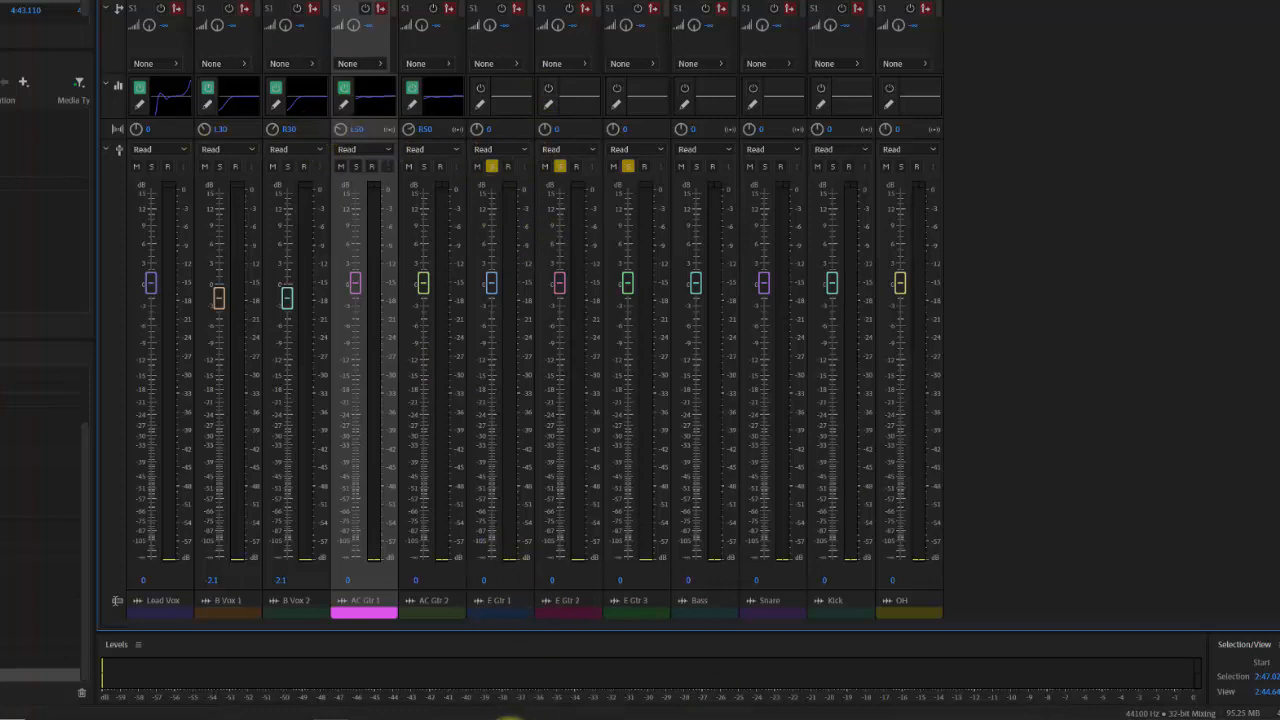
pyautogui.click(468, 712)
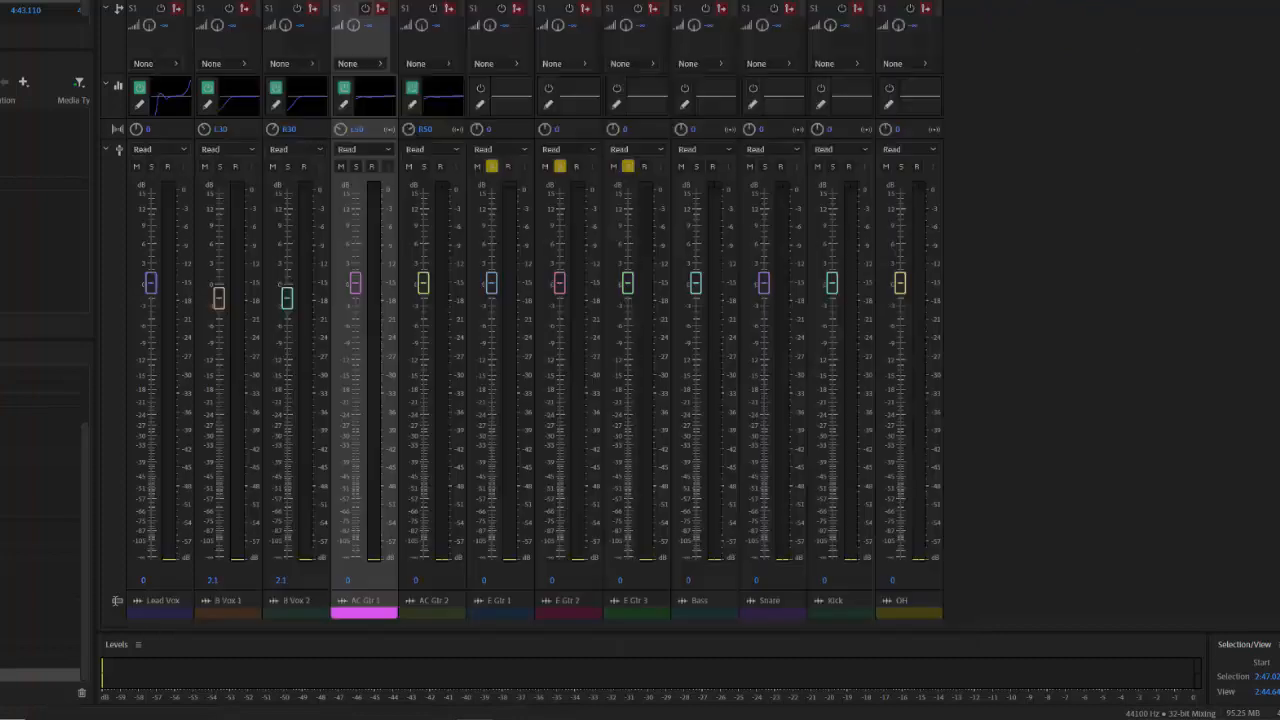
# - Widen the backing vocals by panning B Vox 2 to R70 and B Vox 1 to L70
pyautogui.click(290, 129)
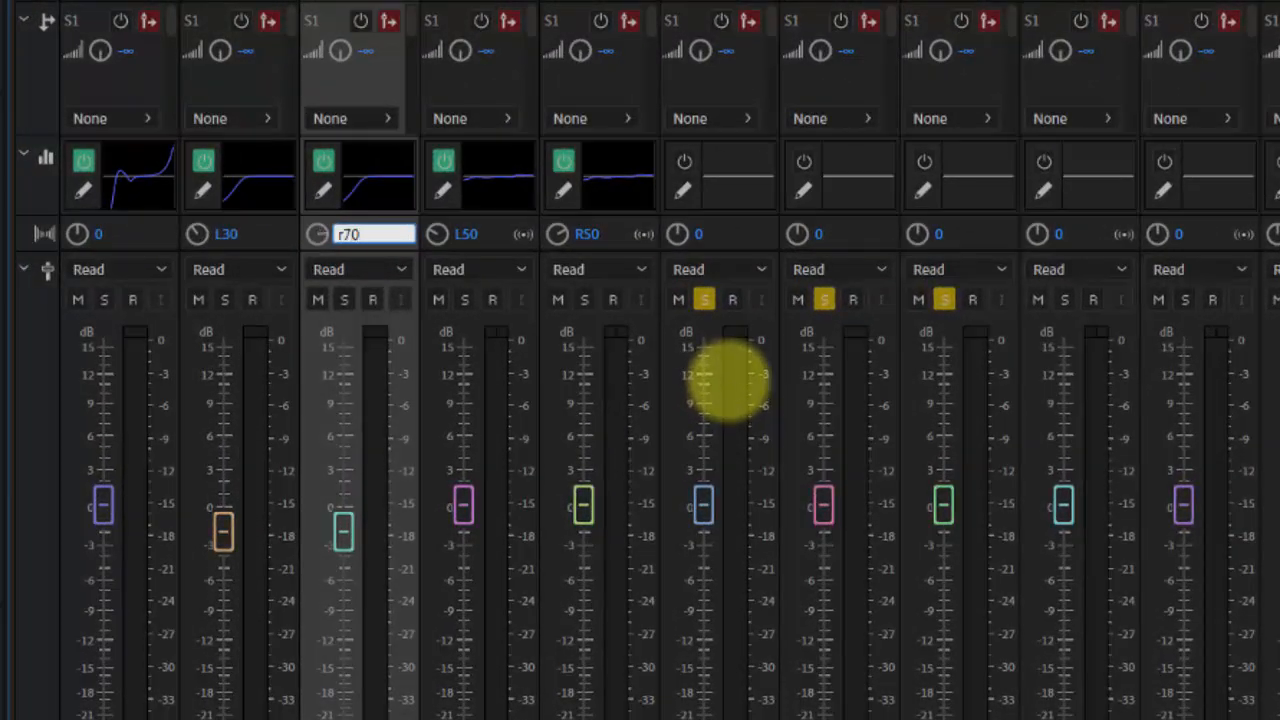
pyautogui.click(228, 235)
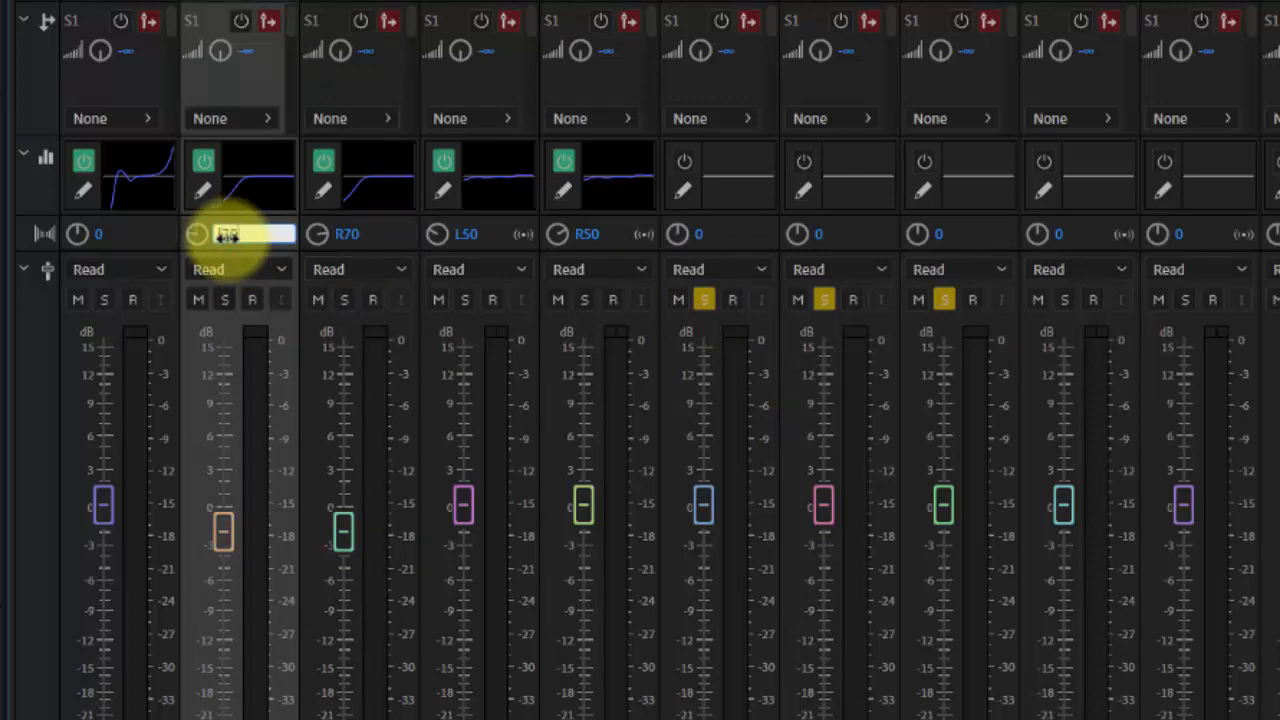
pyautogui.write('l70')
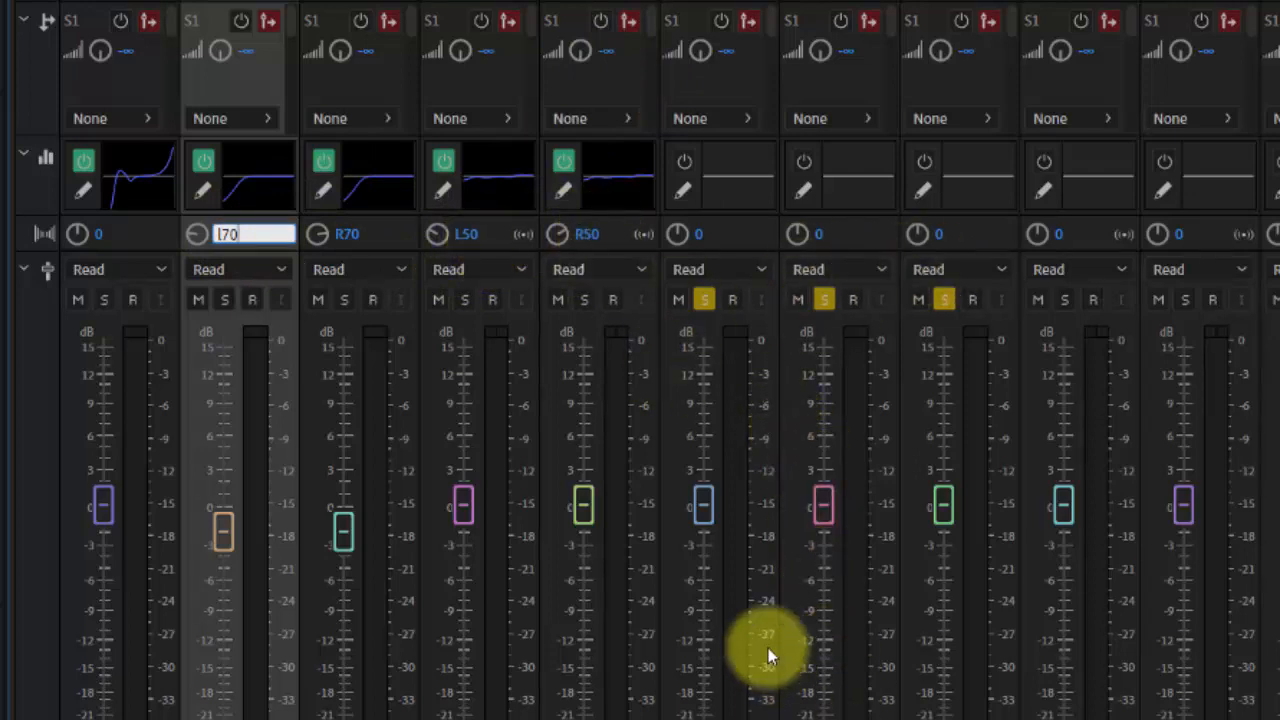
# - Pan E Gtr 1 to L100 and E Gtr 2 to R100
pyautogui.click(699, 237)
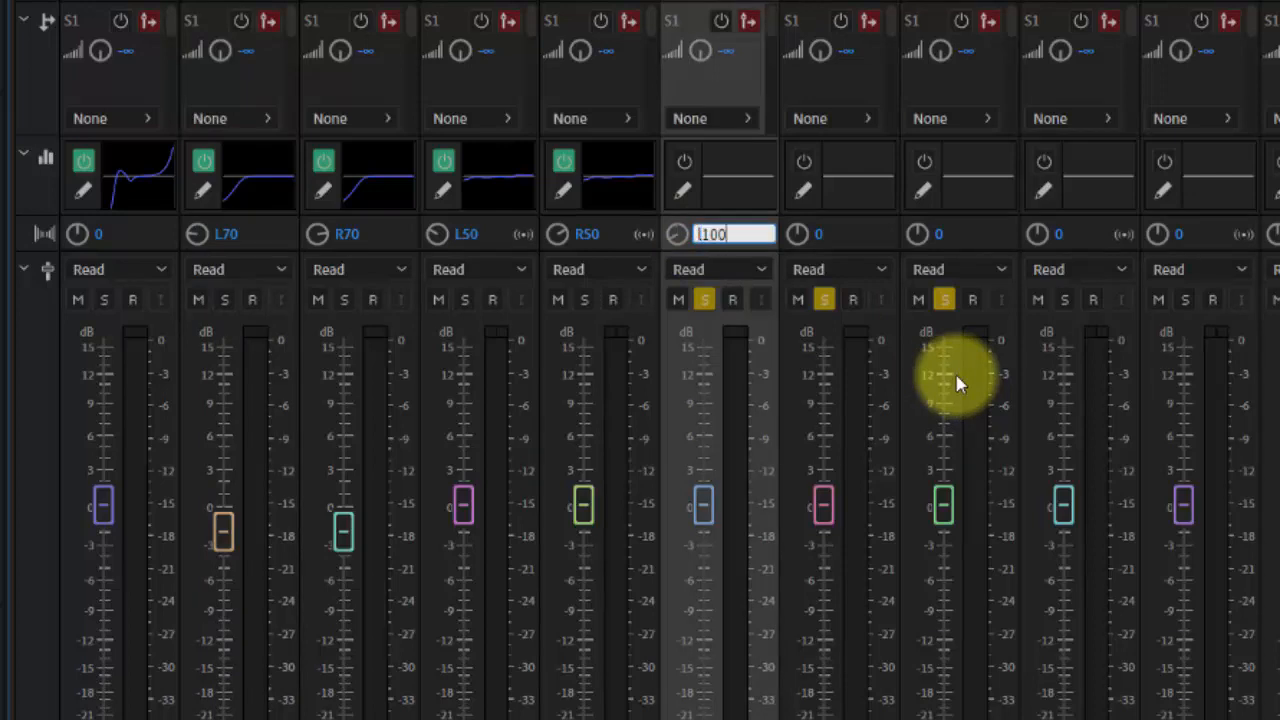
pyautogui.click(820, 236)
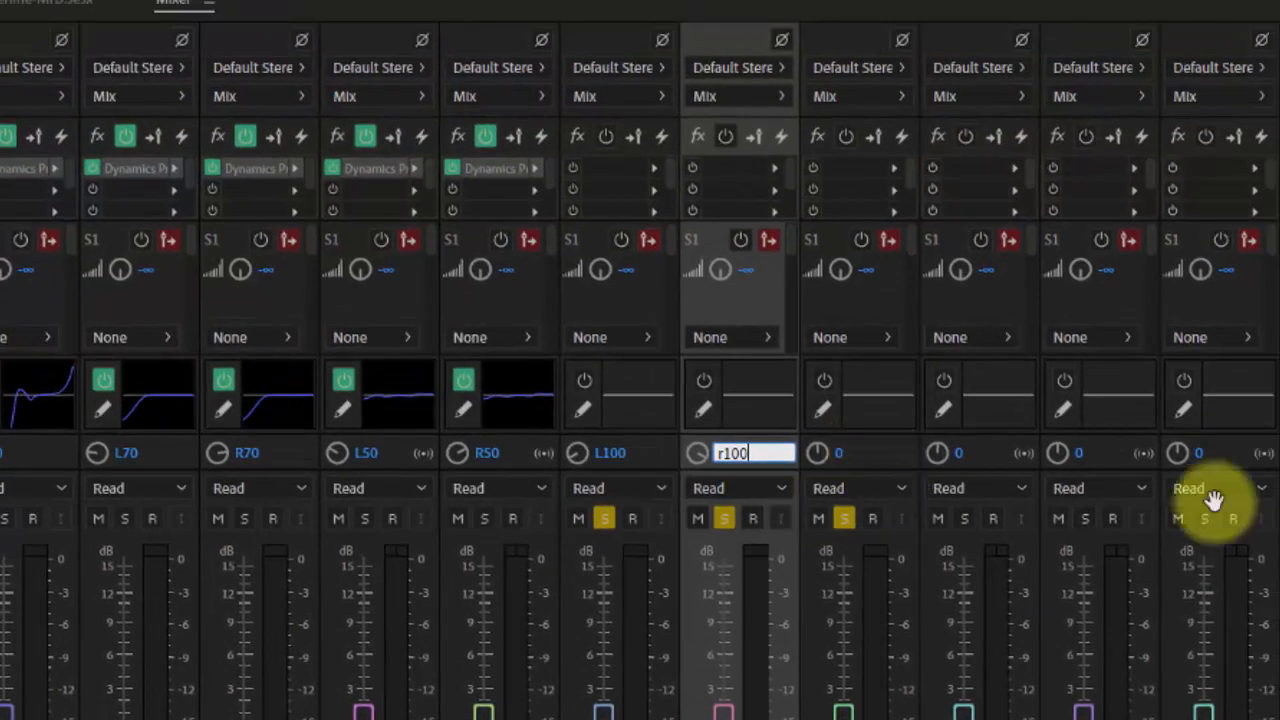
# - Add a Single-band Compressor to E Gtr 1's first effect slot with the Guitar Charmer preset and close its window
pyautogui.click(652, 169)
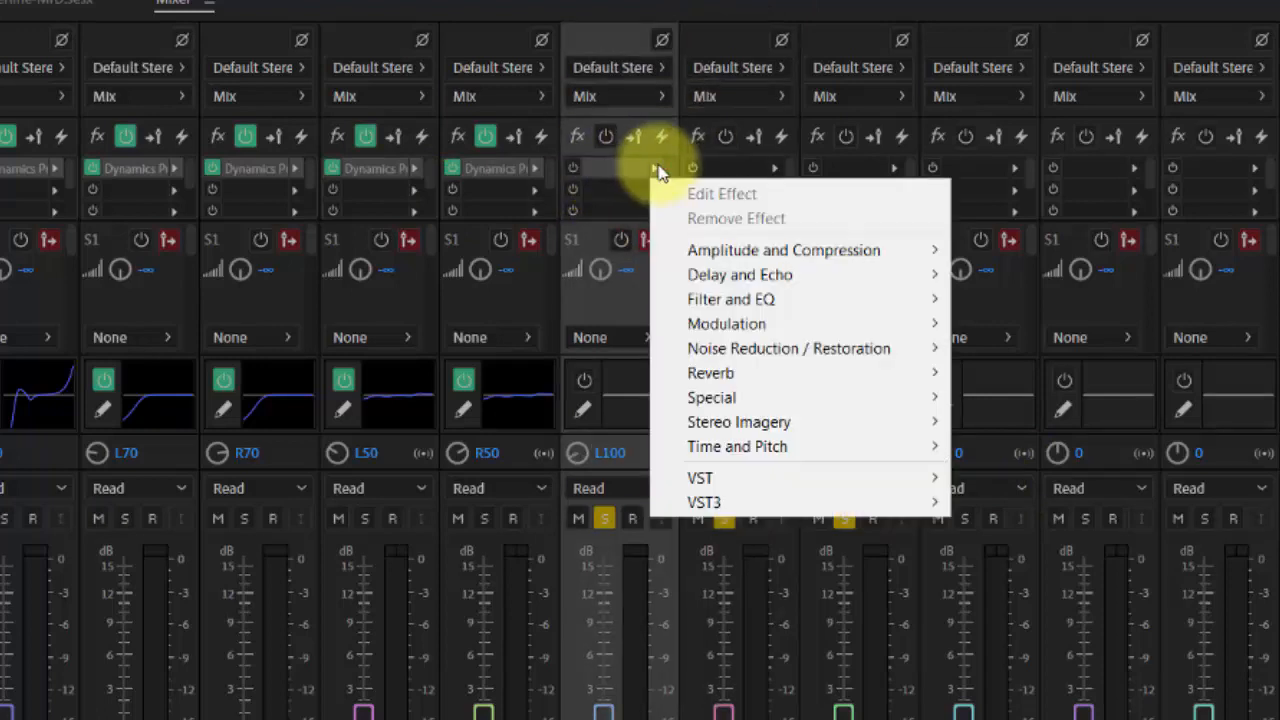
pyautogui.moveTo(690, 262)
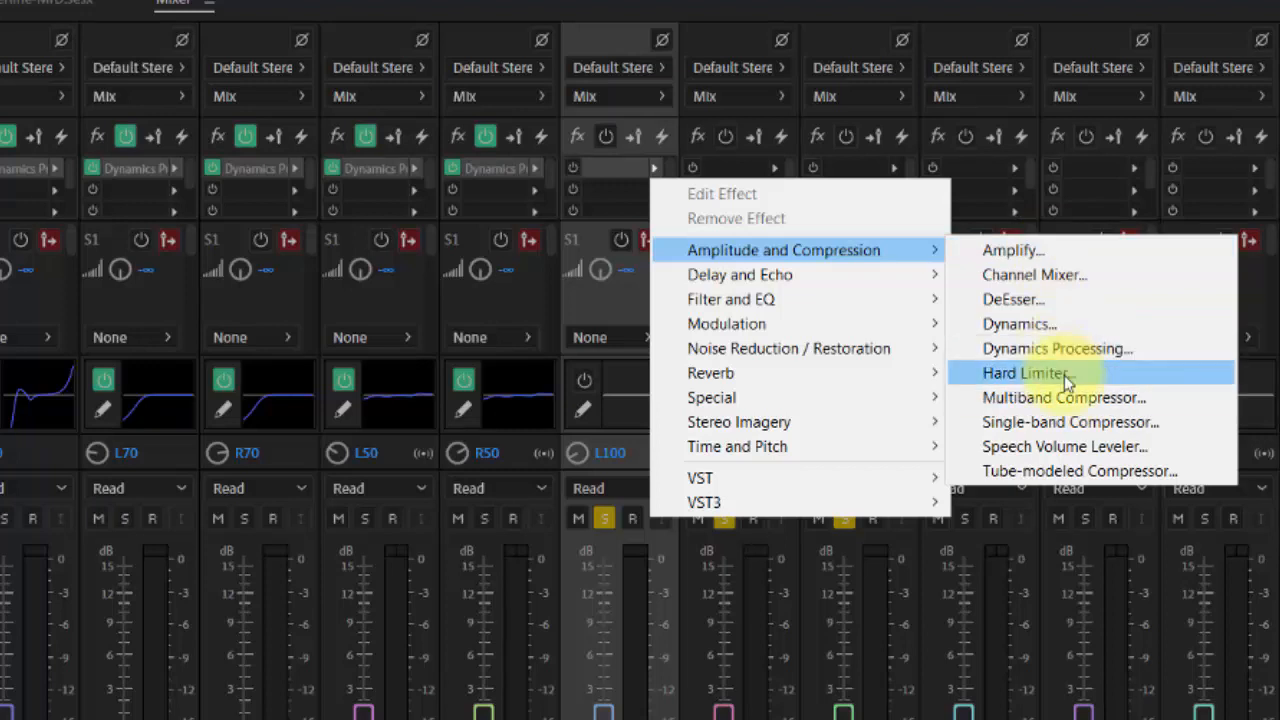
pyautogui.click(1037, 424)
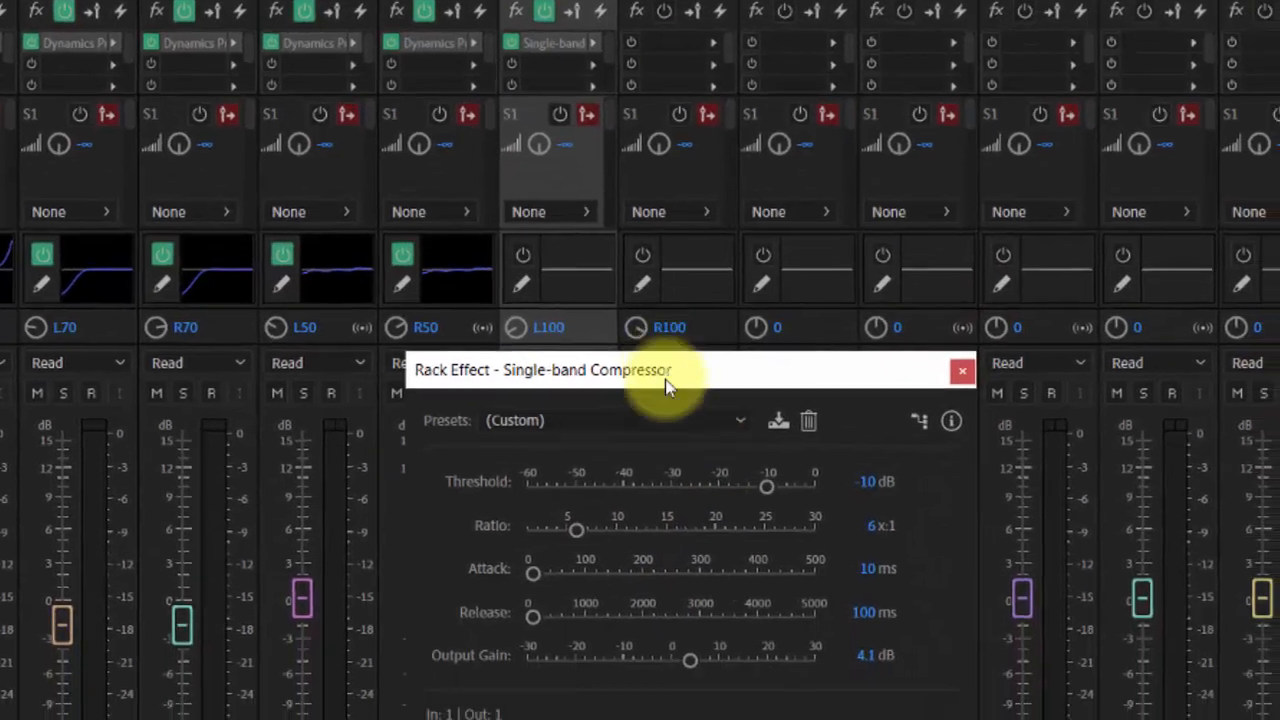
pyautogui.click(645, 428)
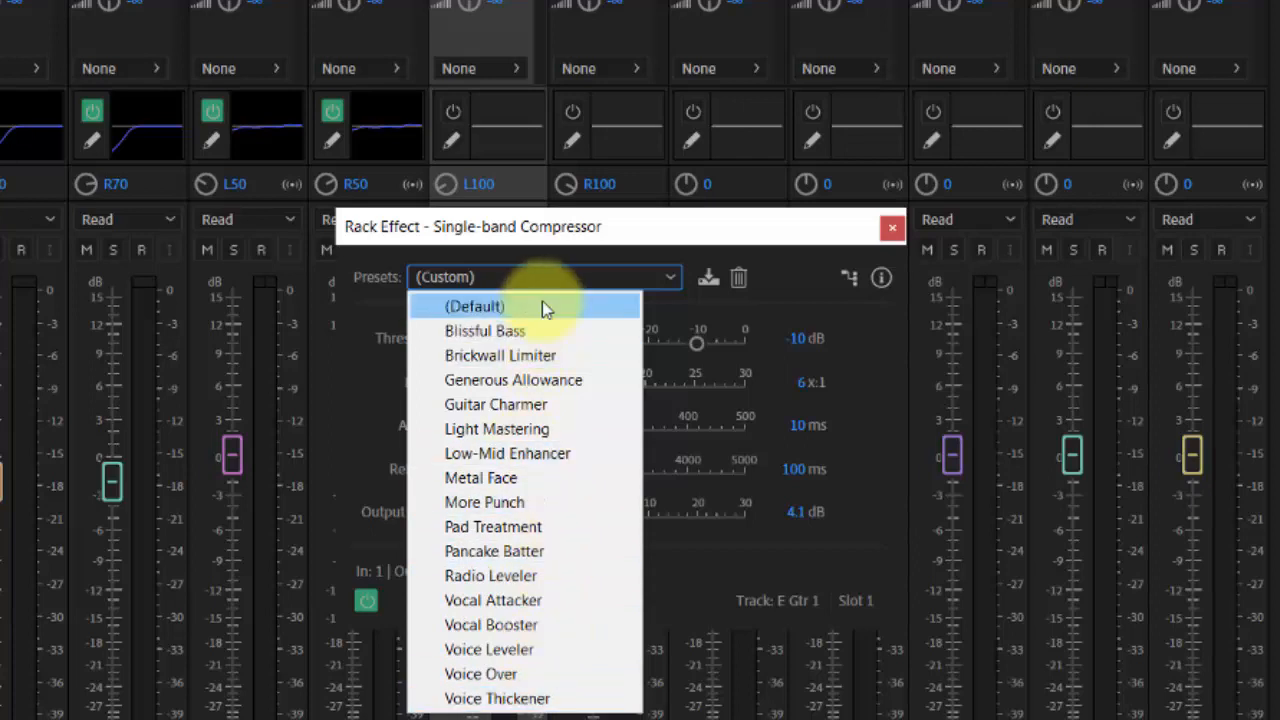
pyautogui.click(498, 406)
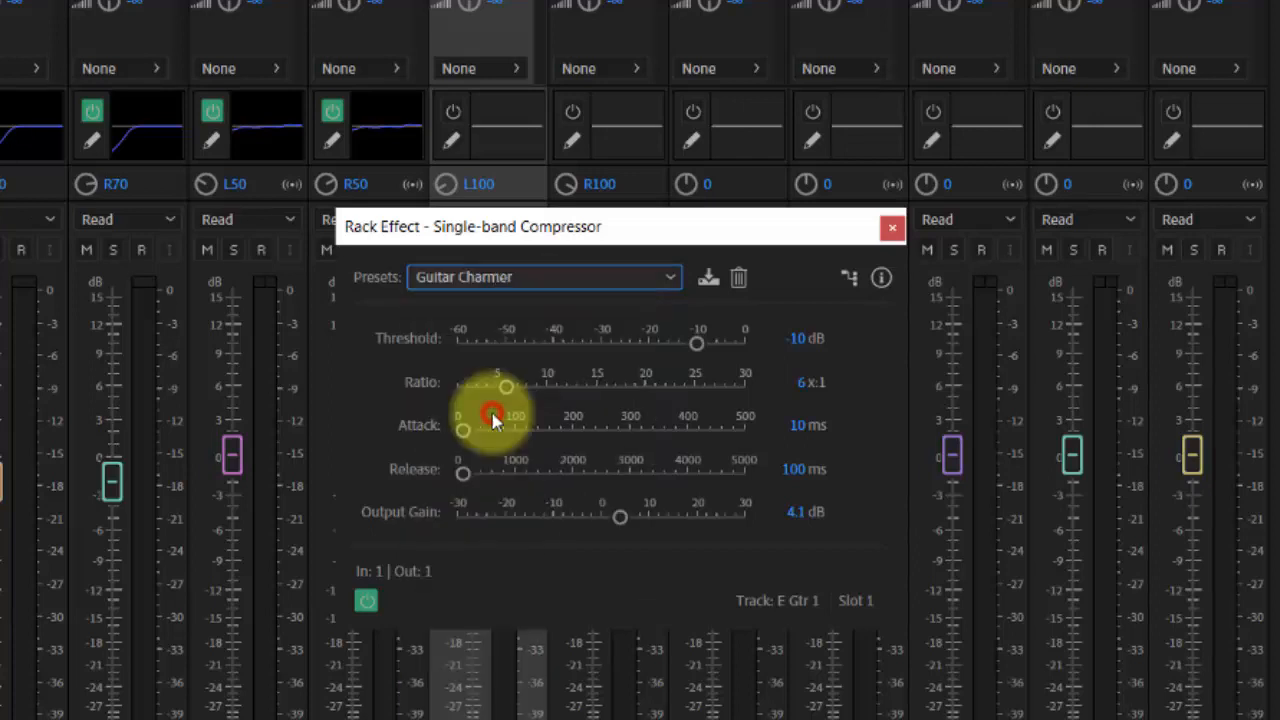
pyautogui.click(888, 231)
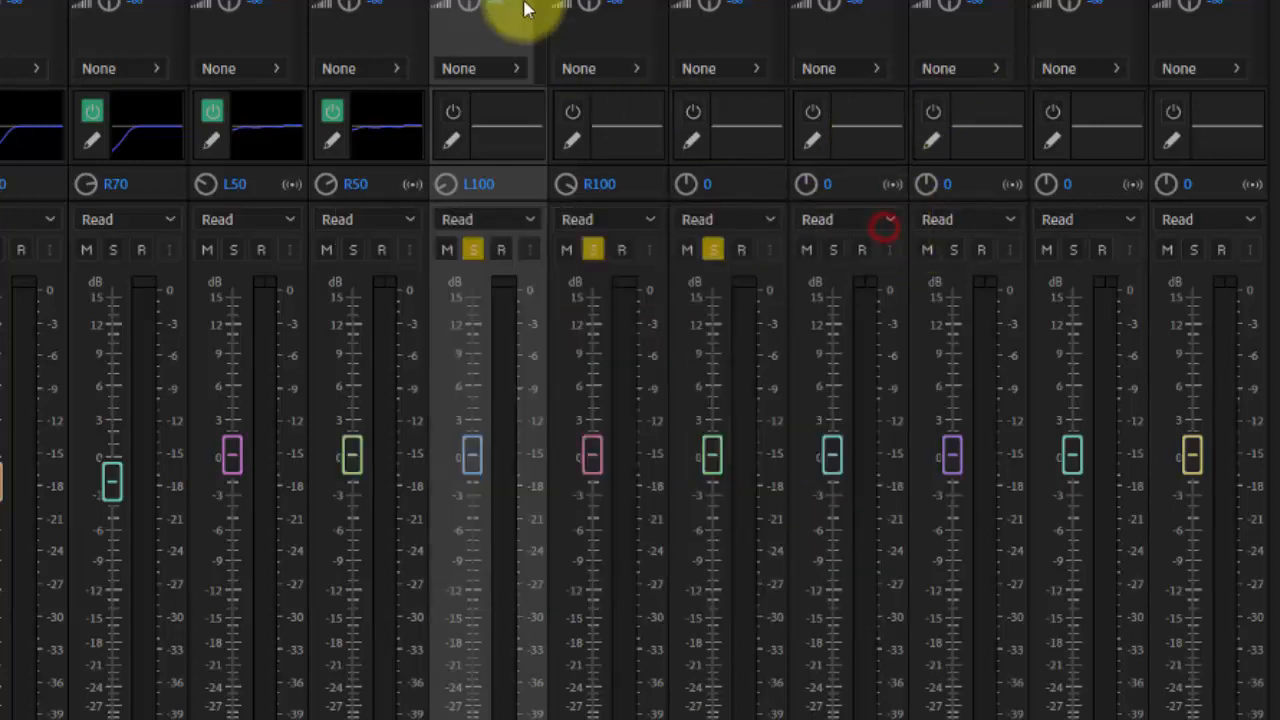
# - Take E Gtr 2 and E Gtr 3 out of solo and start playback of E Gtr 1 alone
pyautogui.click(593, 249)
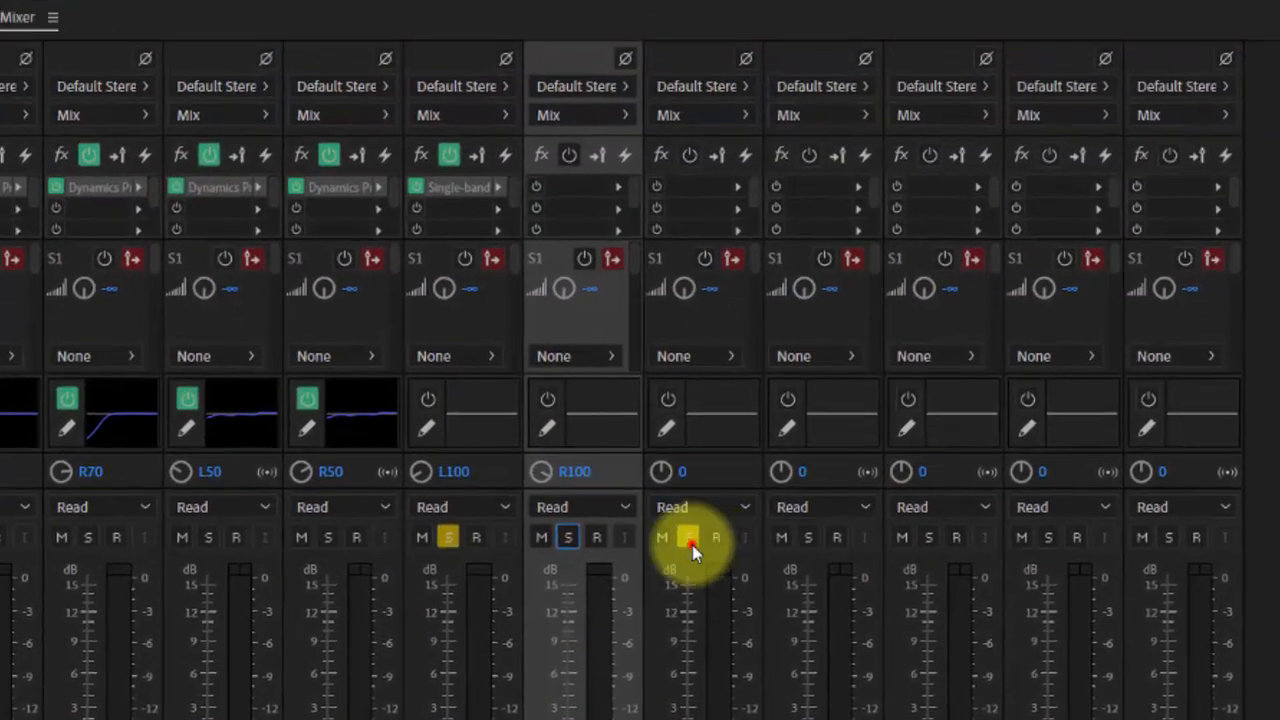
pyautogui.click(713, 249)
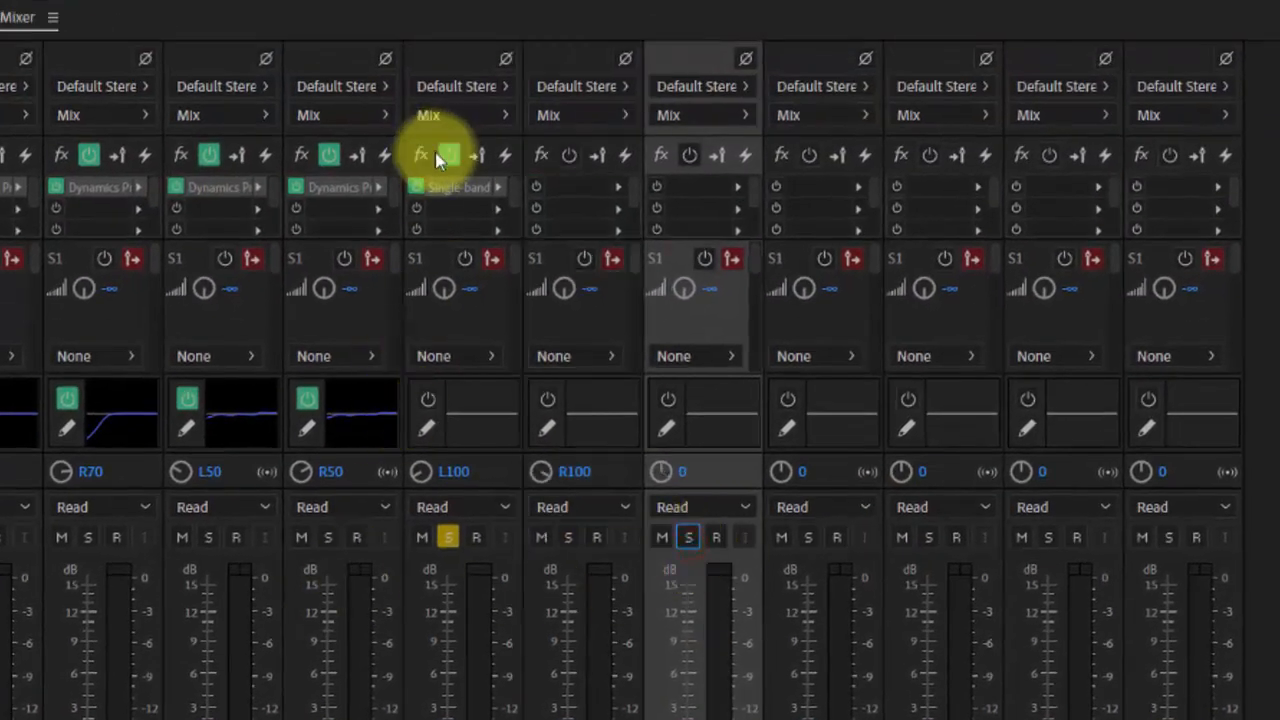
pyautogui.click(445, 246)
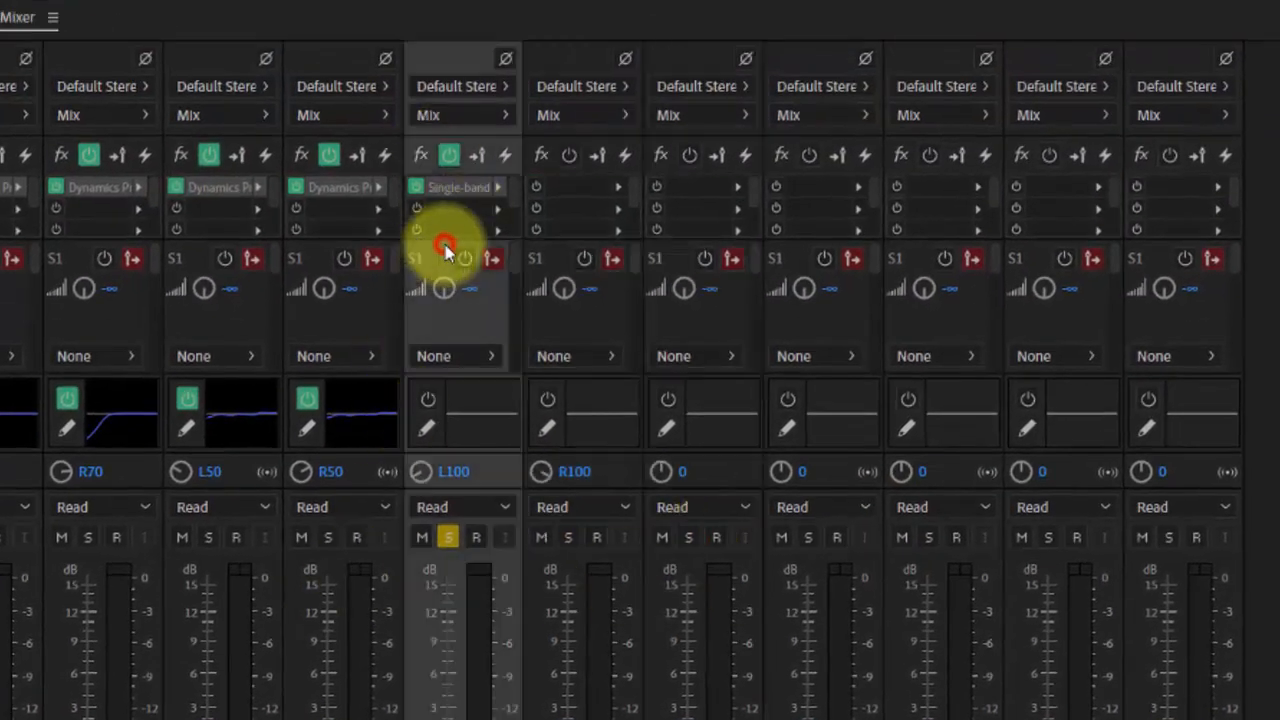
pyautogui.press('space')
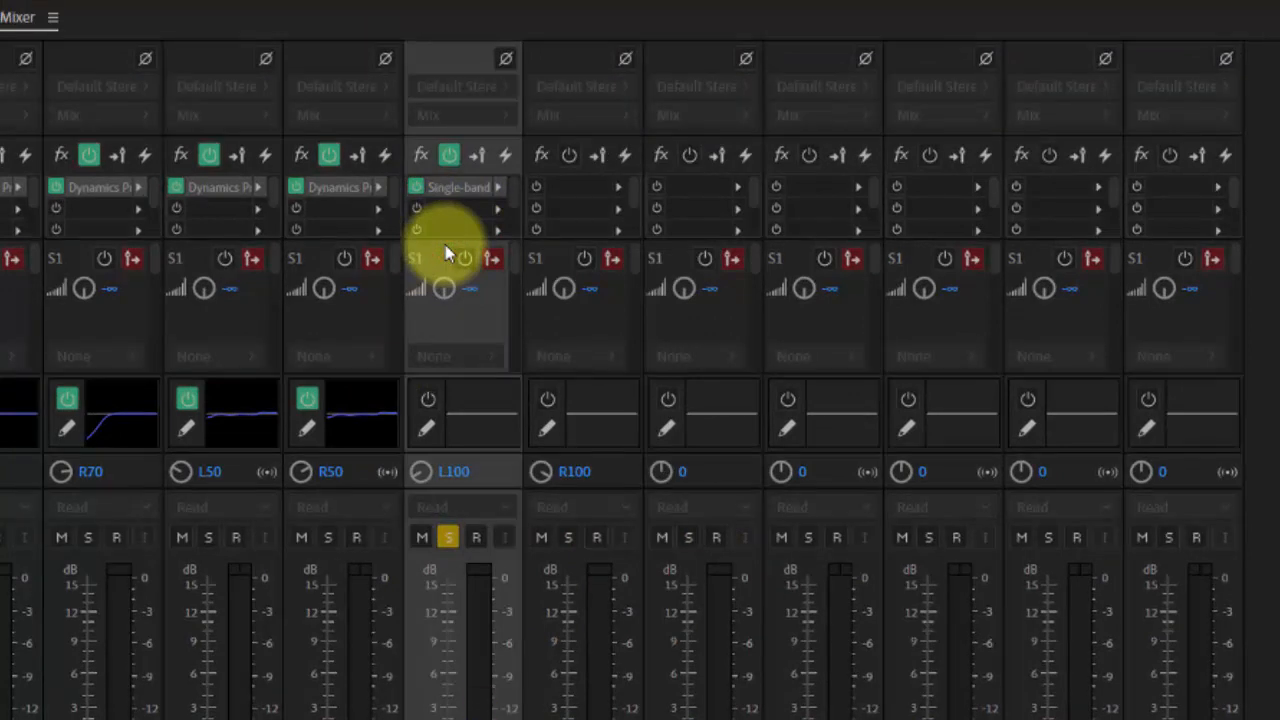
# - Set the output gain of E Gtr 1's Single-band Compressor to 2 dB and close its window
pyautogui.click(495, 188)
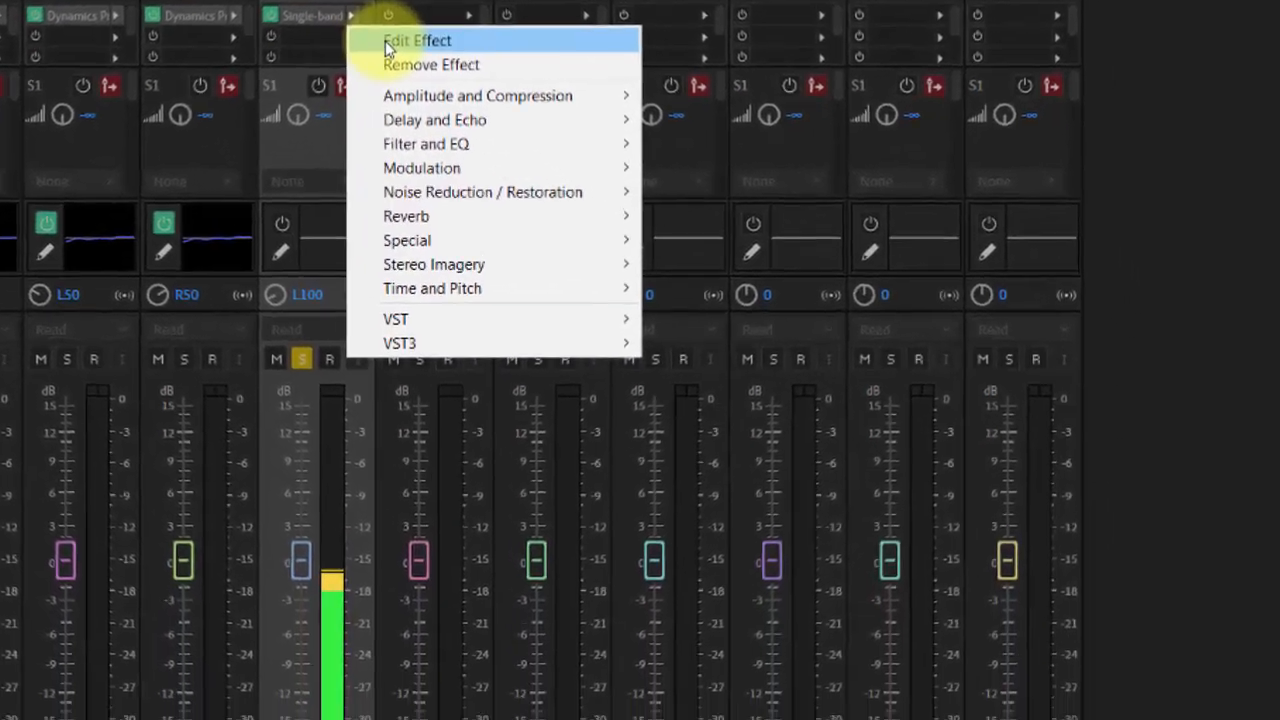
pyautogui.click(410, 41)
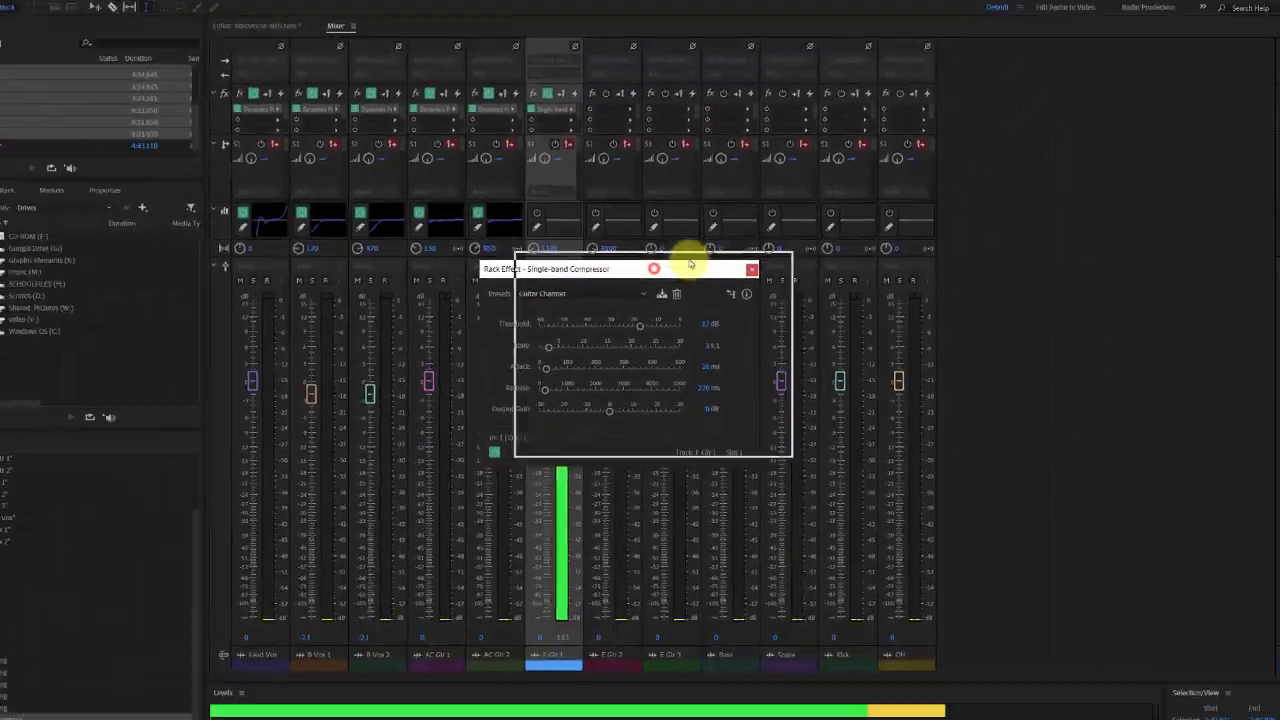
pyautogui.moveTo(690, 263); pyautogui.dragTo(833, 218)
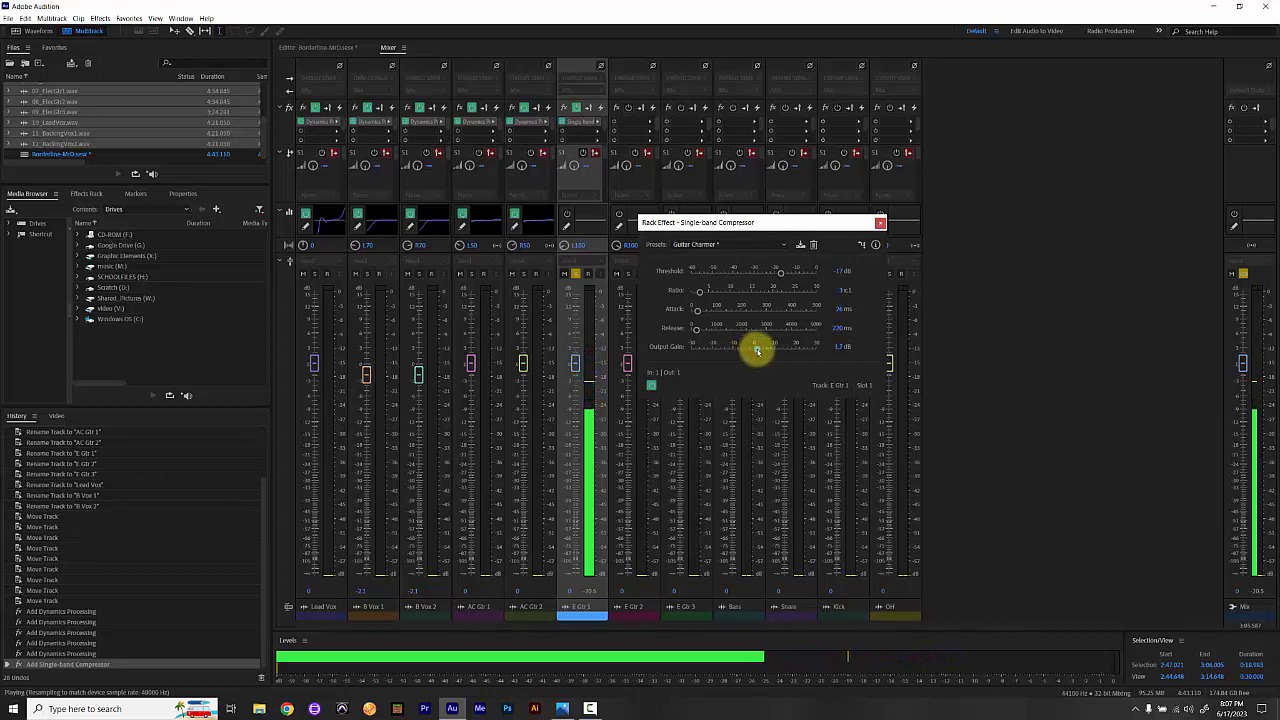
pyautogui.moveTo(759, 351); pyautogui.dragTo(758, 350)
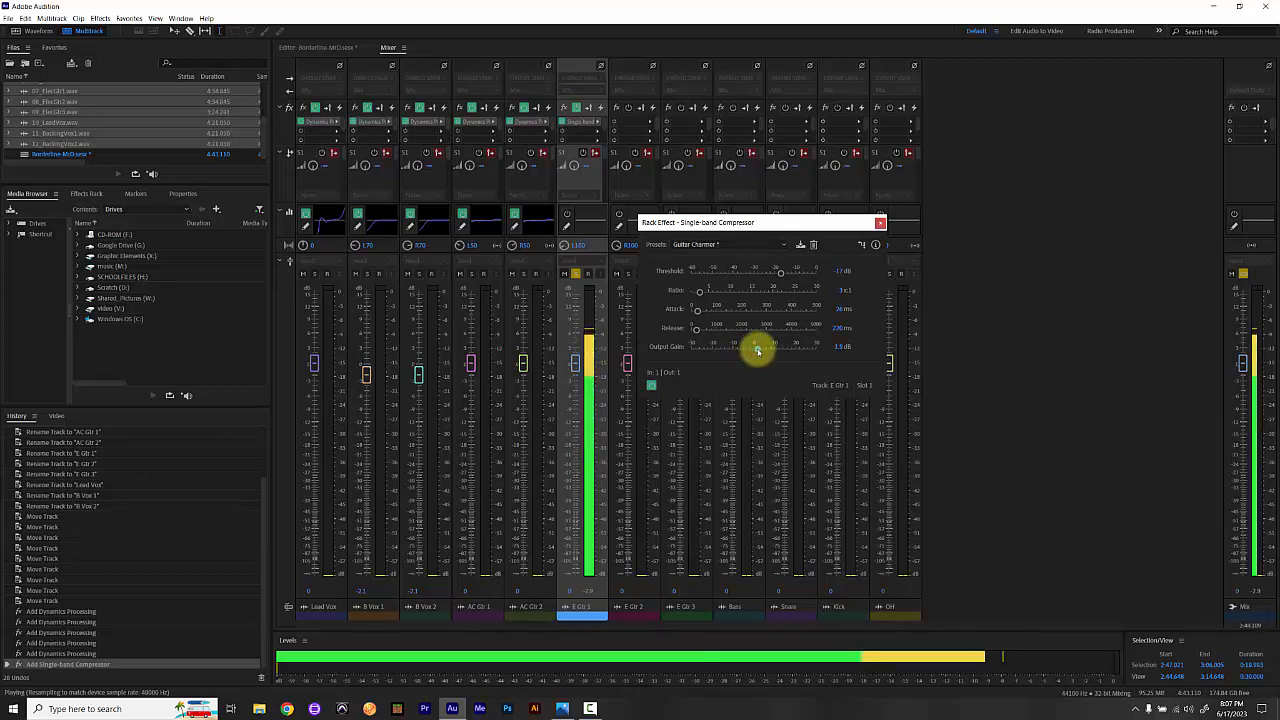
pyautogui.click(834, 347)
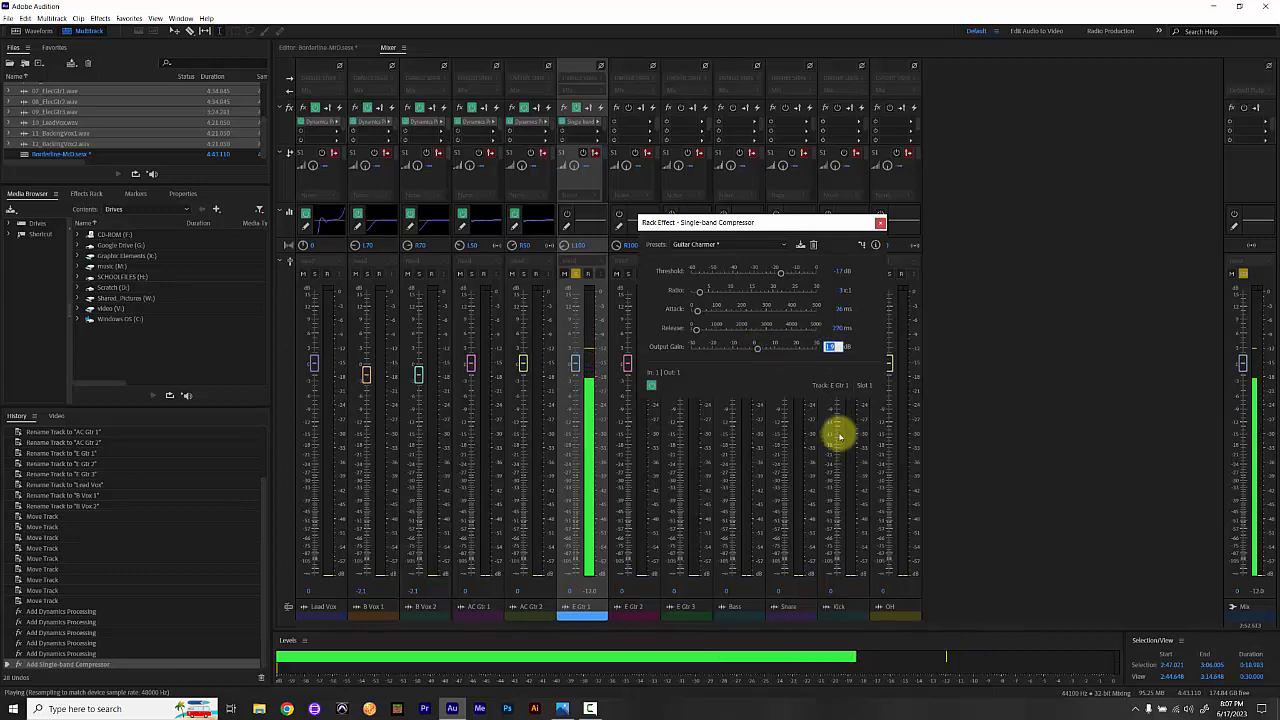
pyautogui.write('2')
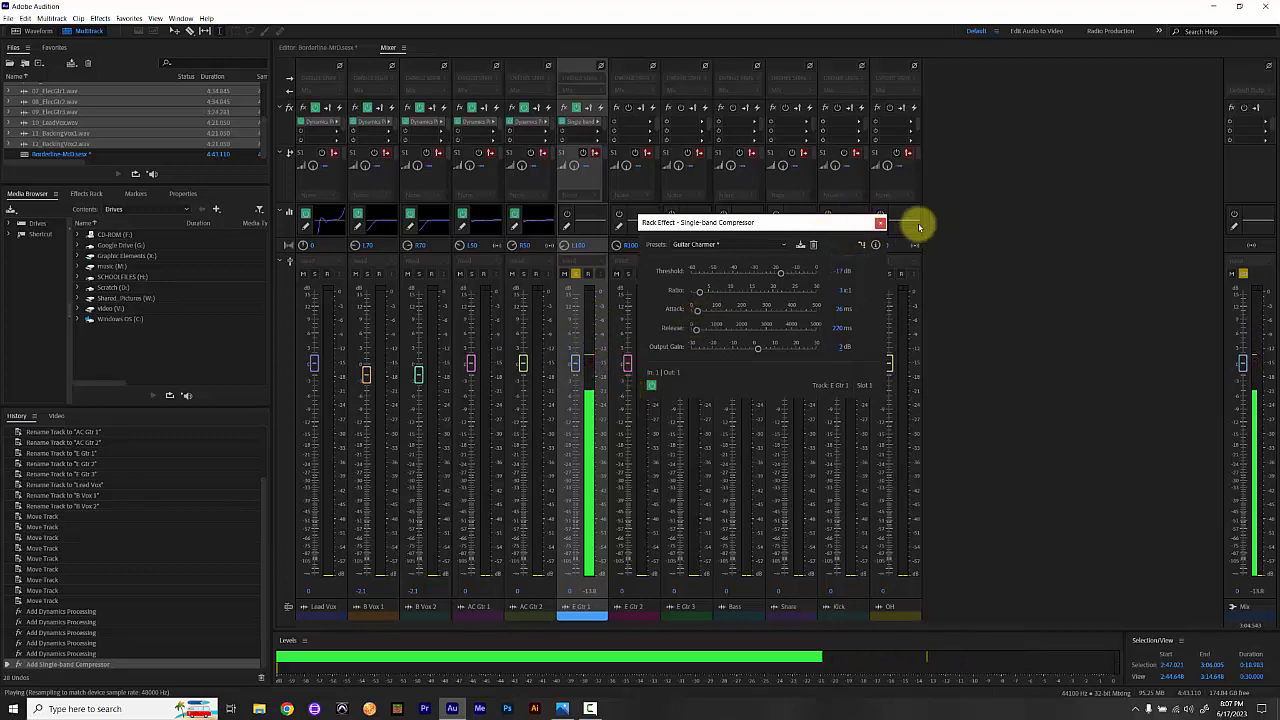
pyautogui.click(880, 221)
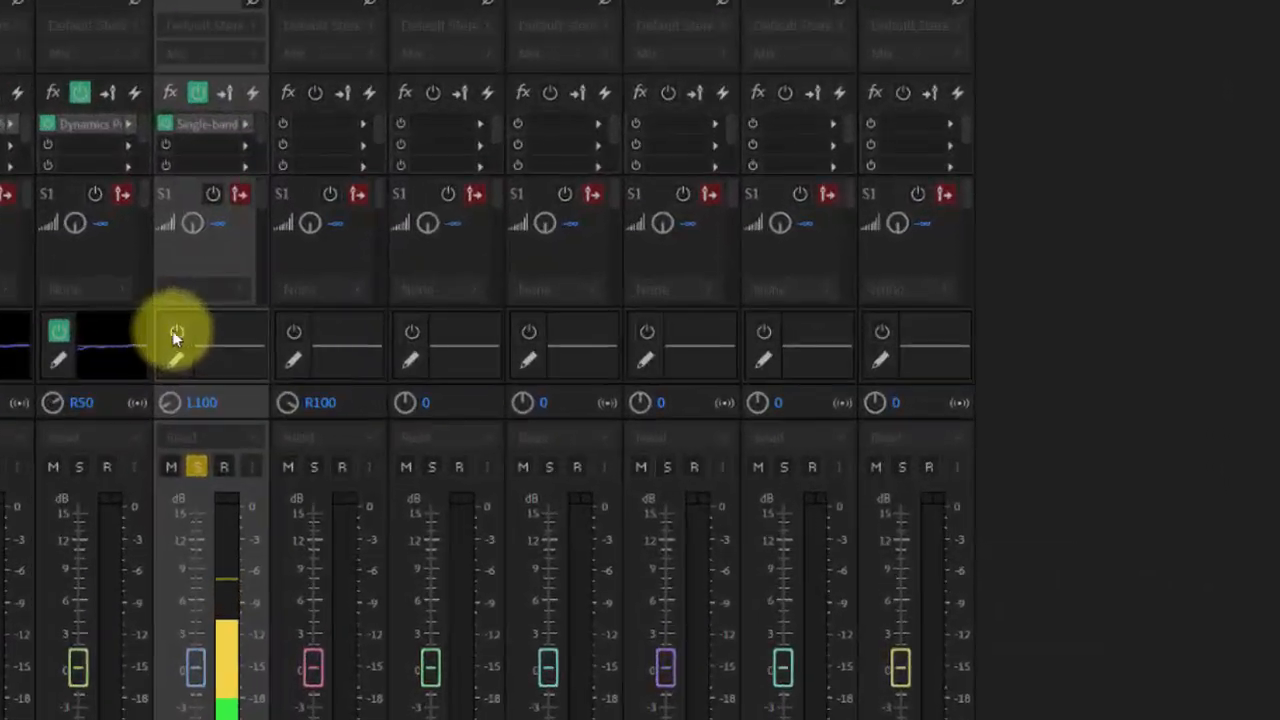
# - Enable the track EQ on E Gtr 1, apply the Heavy Guitar preset and close the EQ window
pyautogui.click(566, 214)
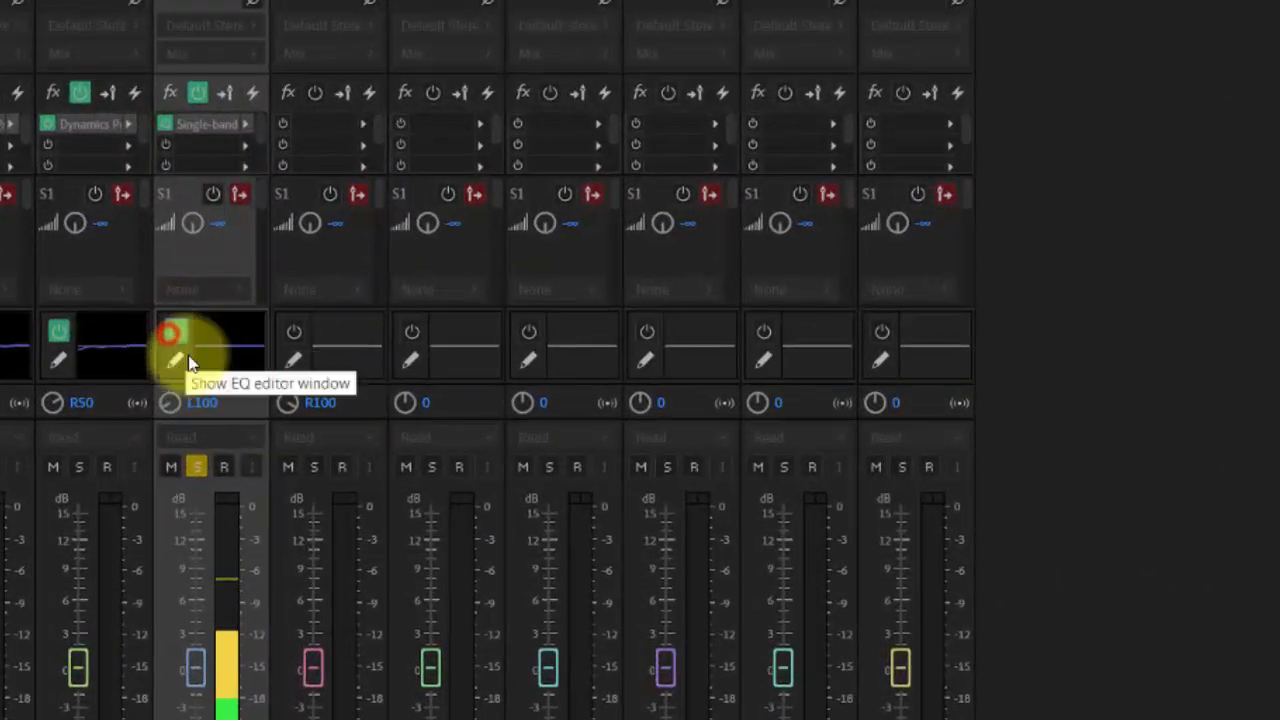
pyautogui.click(189, 362)
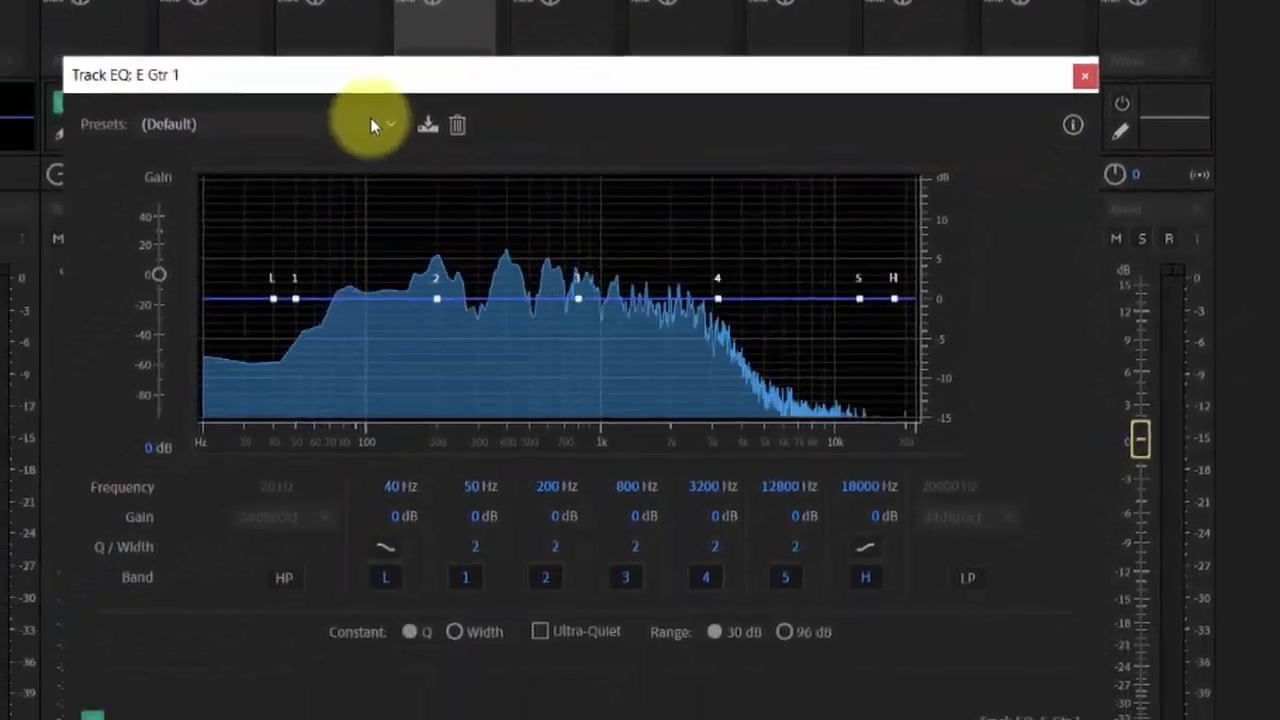
pyautogui.click(370, 124)
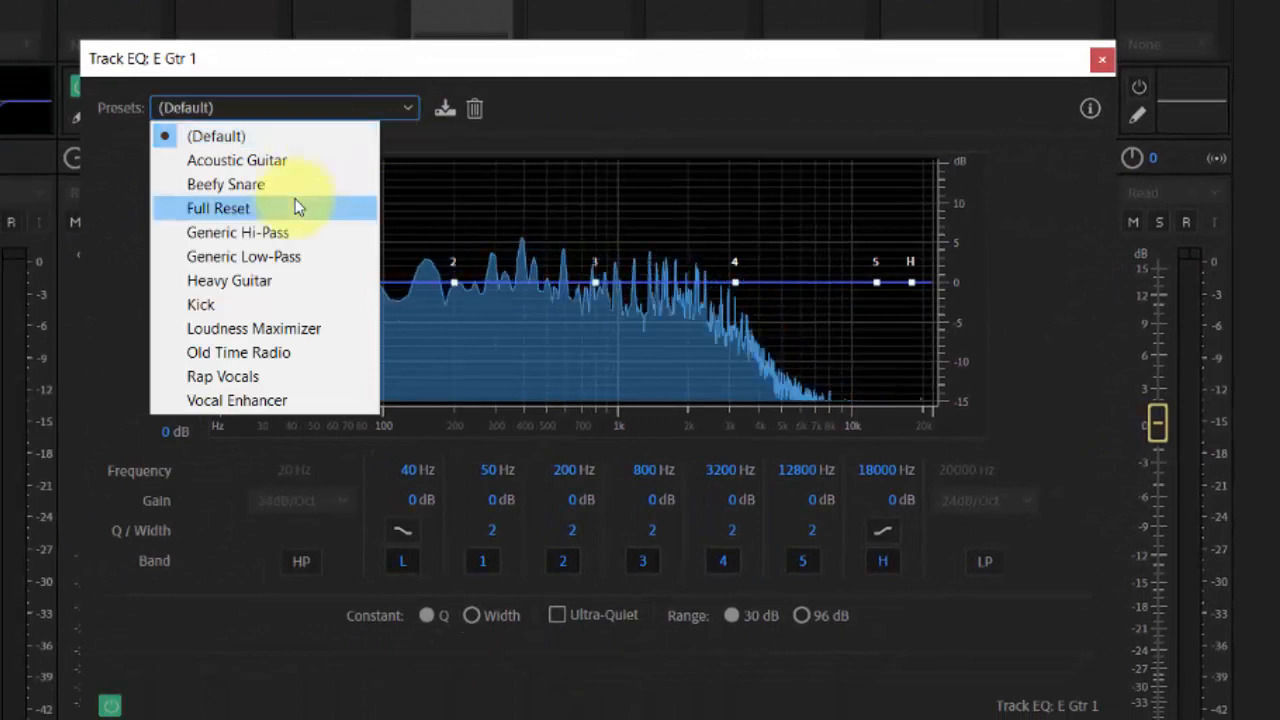
pyautogui.click(268, 282)
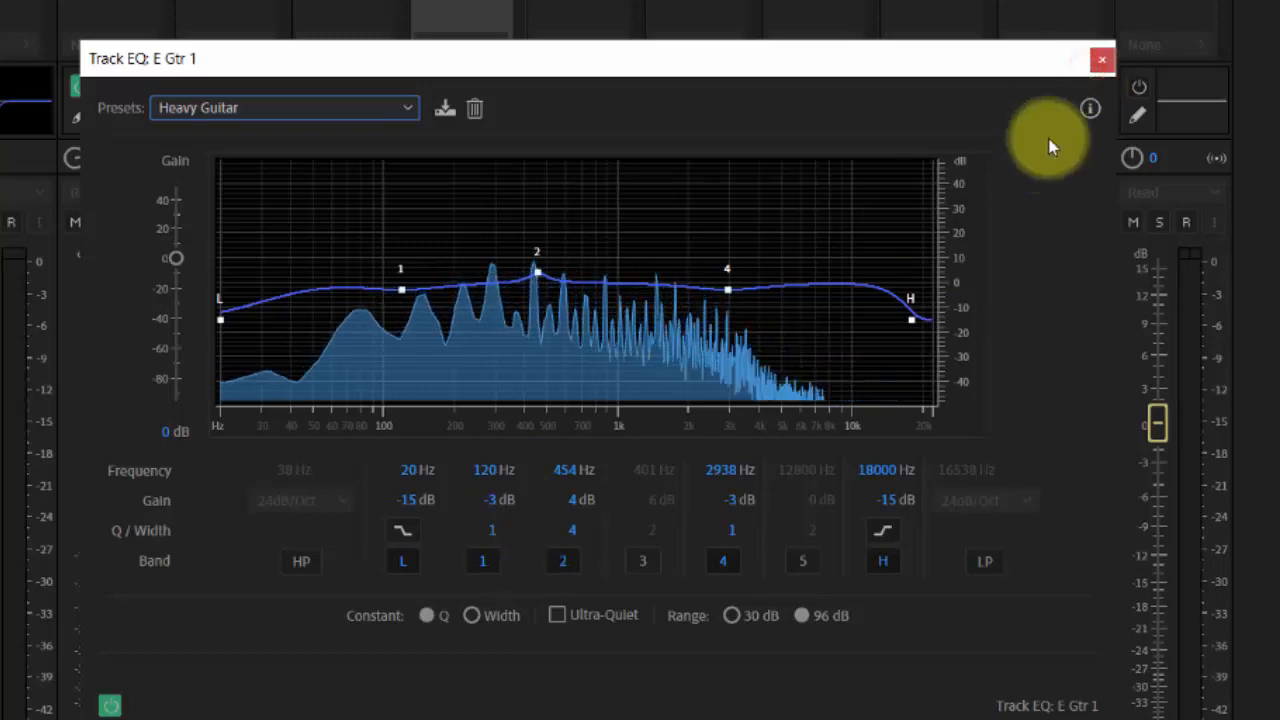
pyautogui.click(1102, 59)
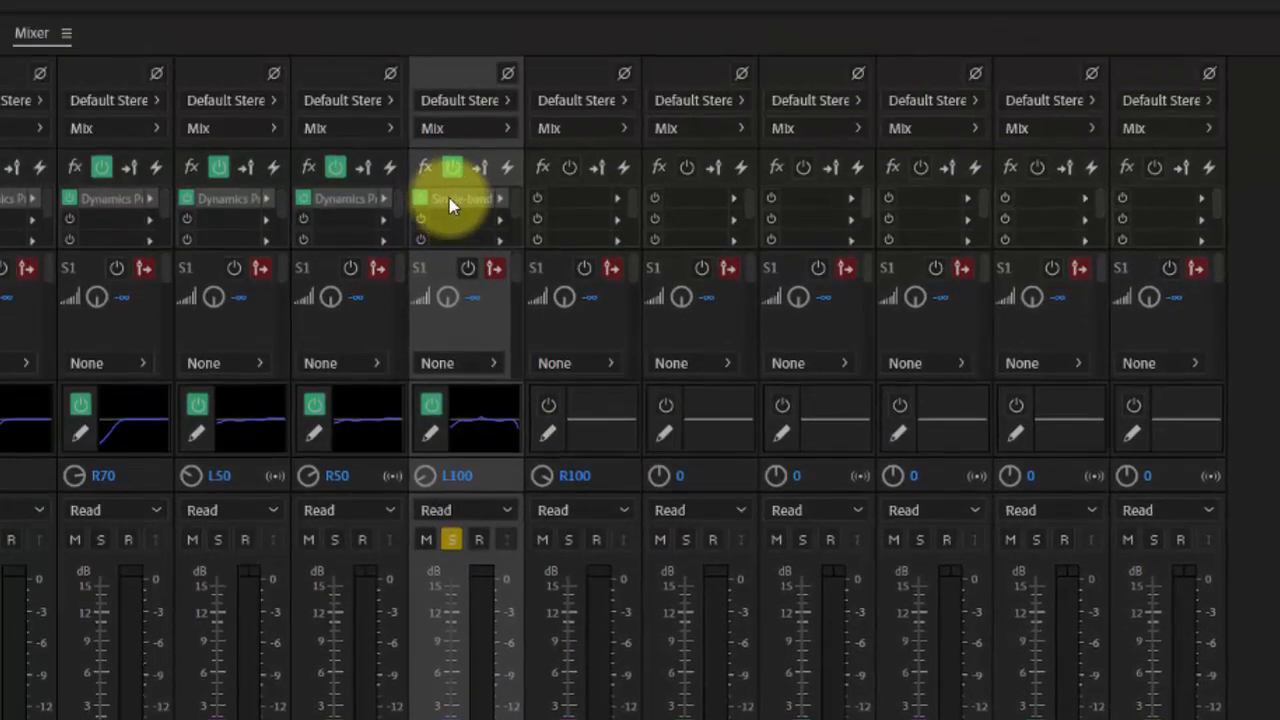
# - Copy E Gtr 1's Single-band Compressor to E Gtr 2 and E Gtr 3, and solo both tracks
pyautogui.click(449, 198)
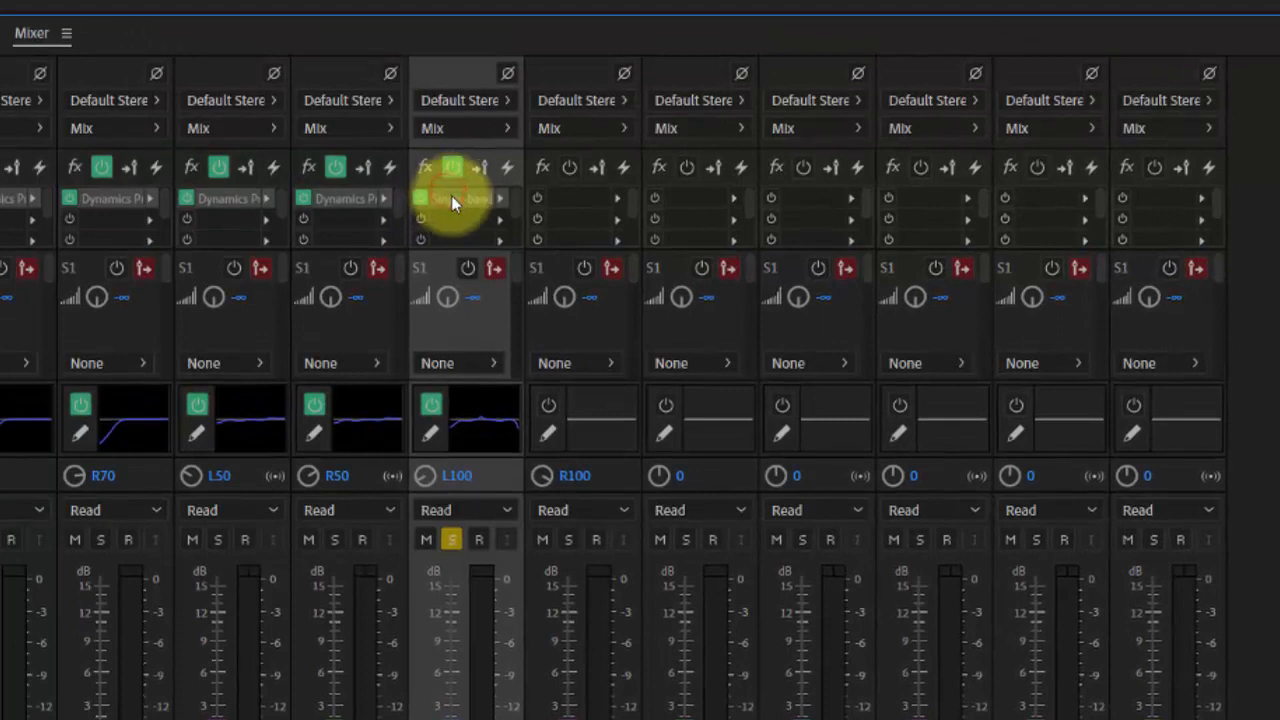
pyautogui.moveTo(470, 208); pyautogui.dragTo(677, 200)
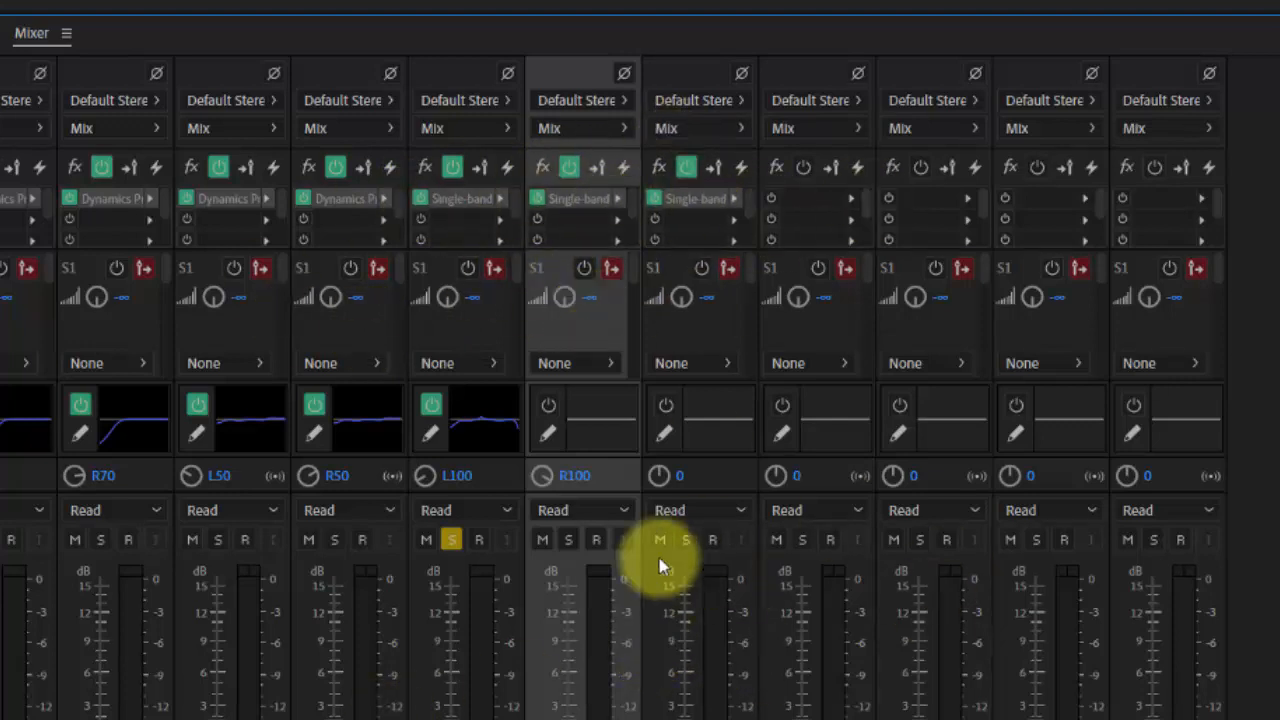
pyautogui.click(568, 539)
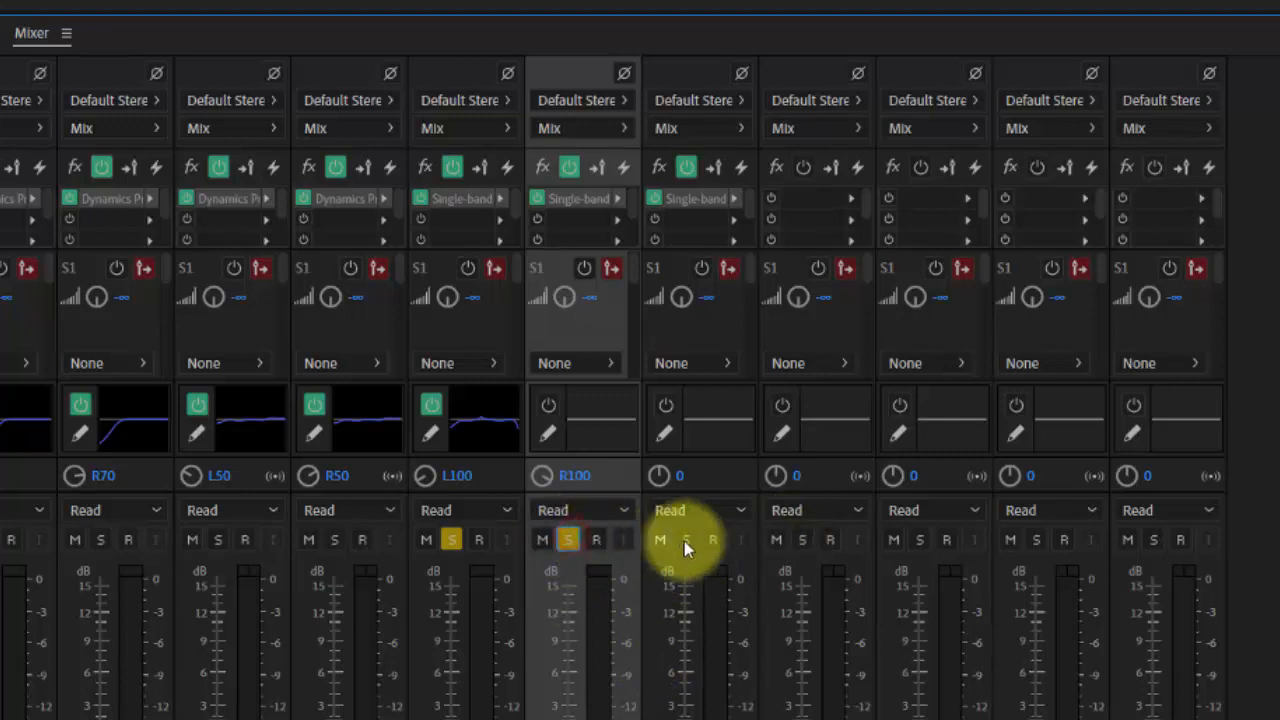
pyautogui.click(685, 540)
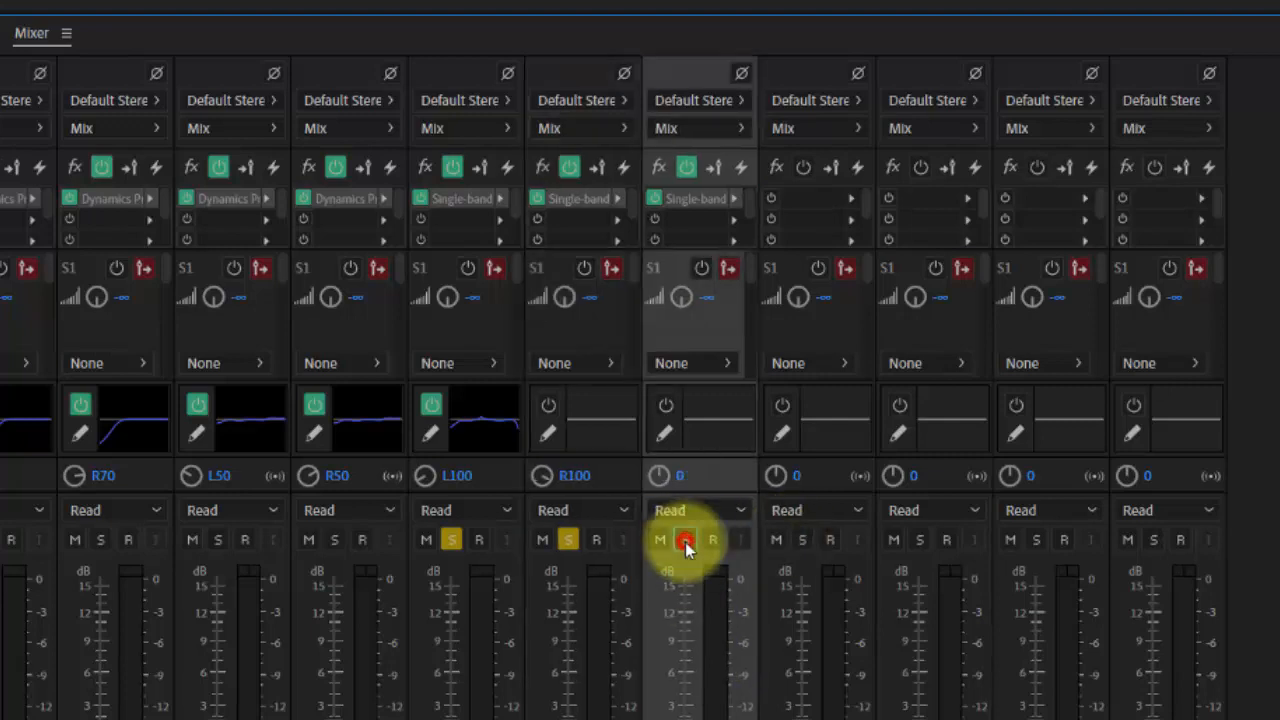
# - Enable the track EQ on E Gtr 2 with the Heavy Guitar preset and close its window
pyautogui.click(549, 405)
pyautogui.click(551, 436)
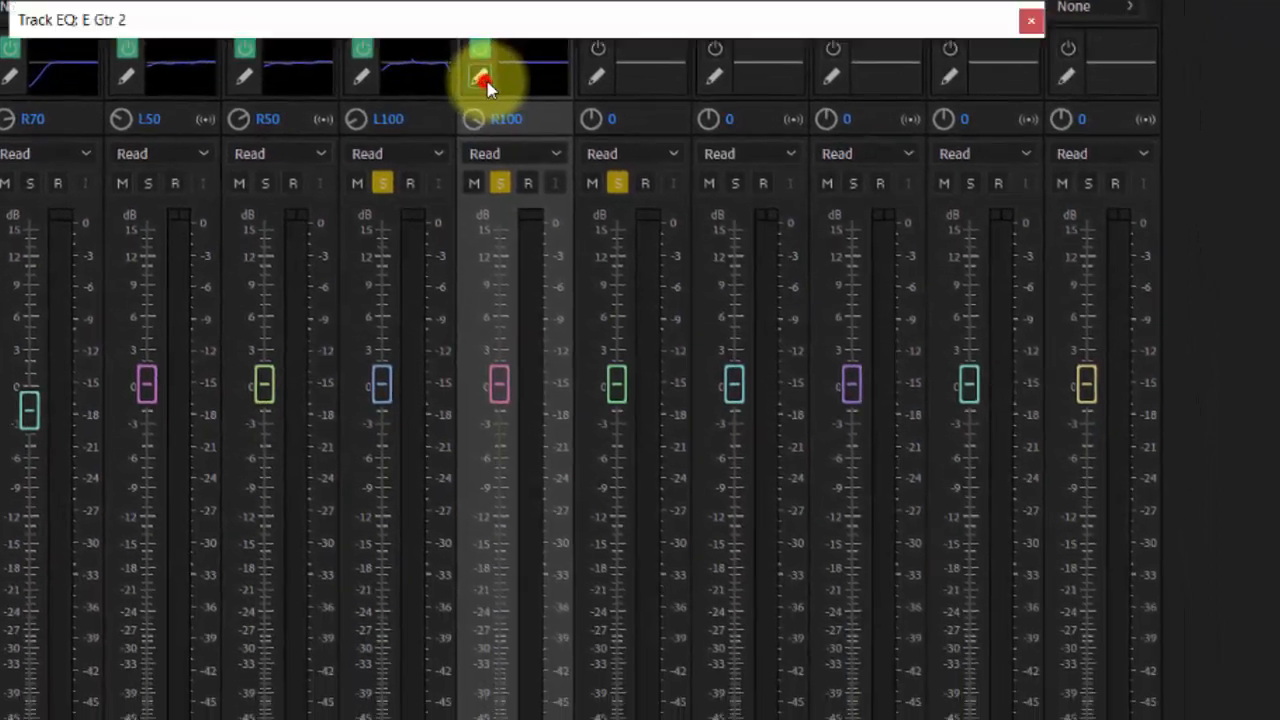
pyautogui.click(293, 72)
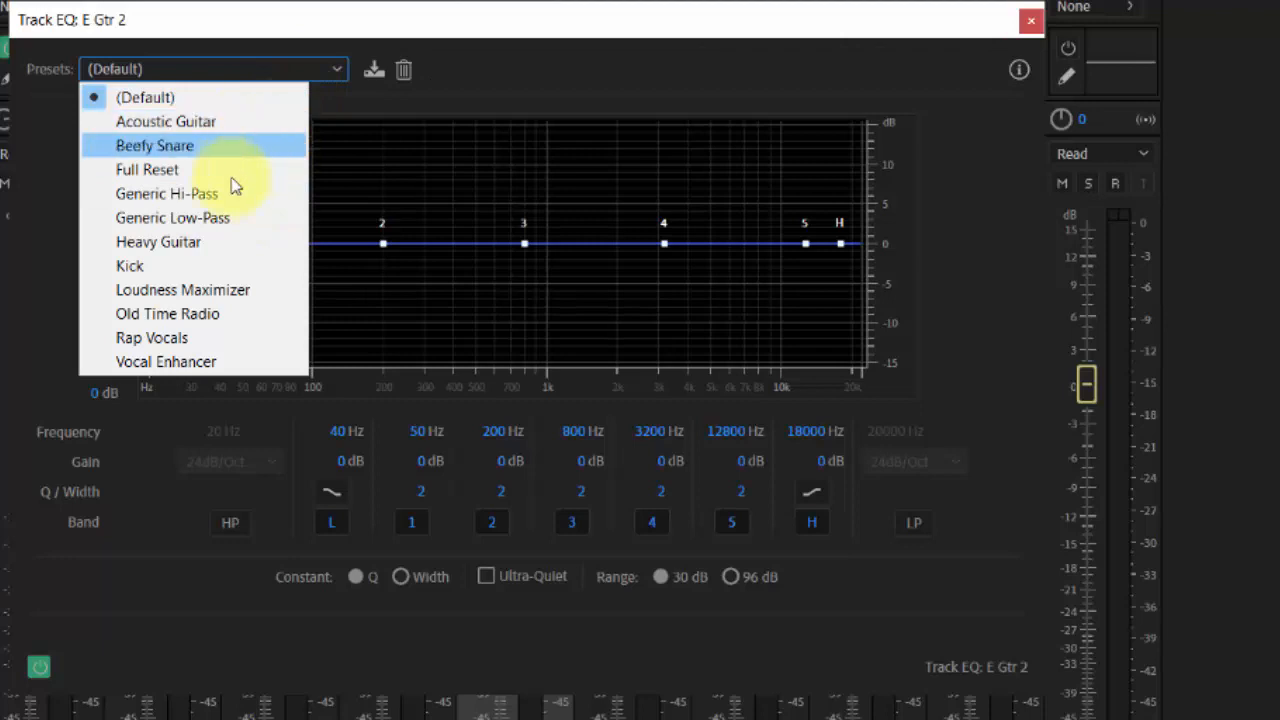
pyautogui.click(212, 242)
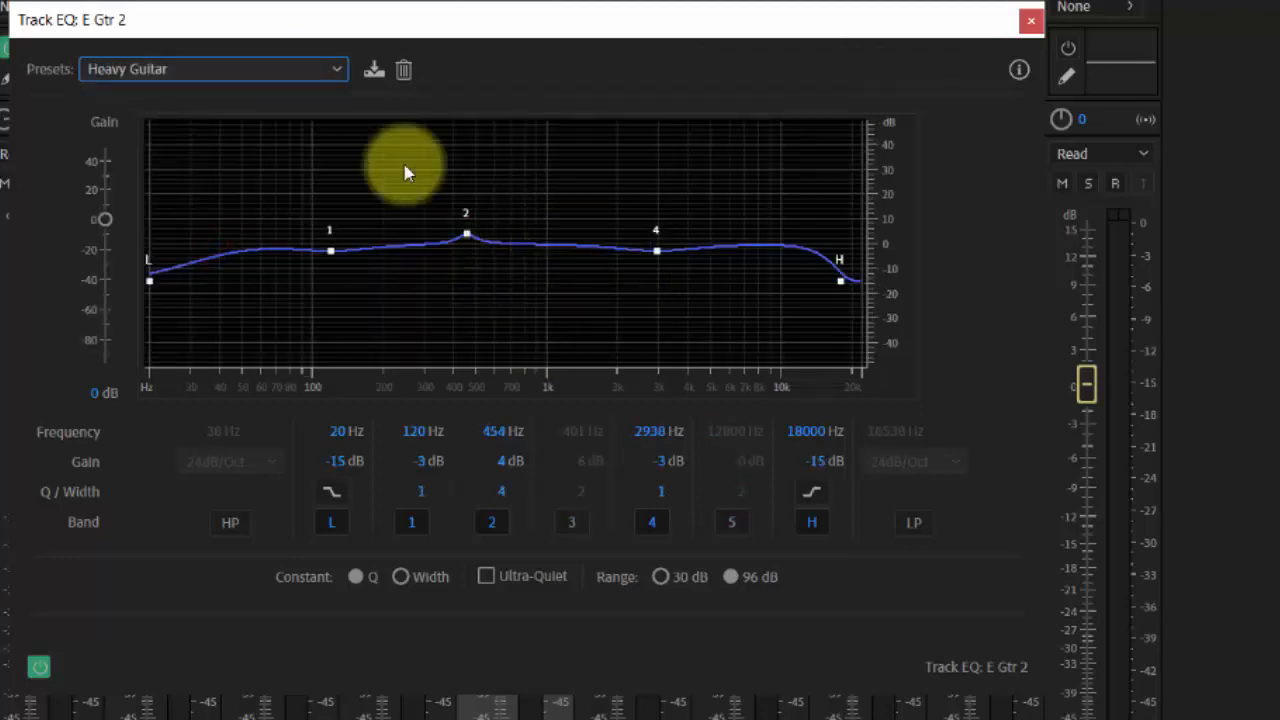
pyautogui.click(1038, 30)
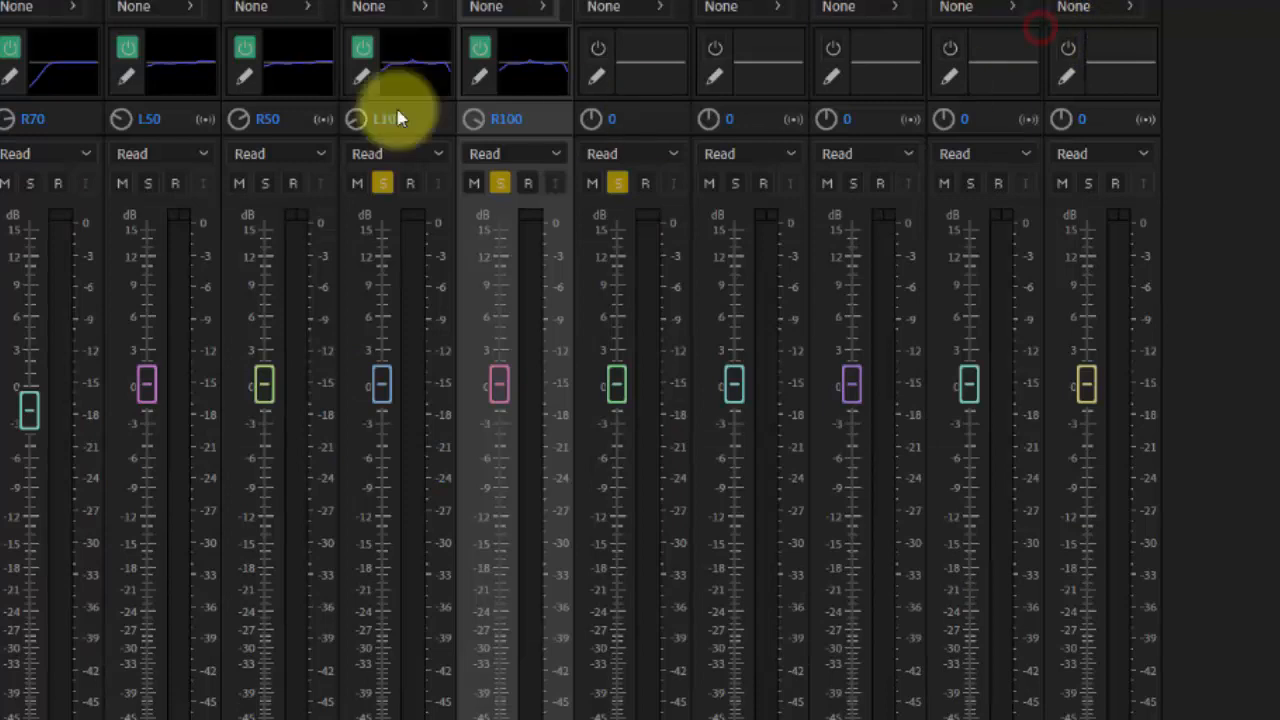
# - Enable the track EQ on E Gtr 3 with the Old Time Radio preset and close its window
pyautogui.click(598, 50)
pyautogui.click(600, 75)
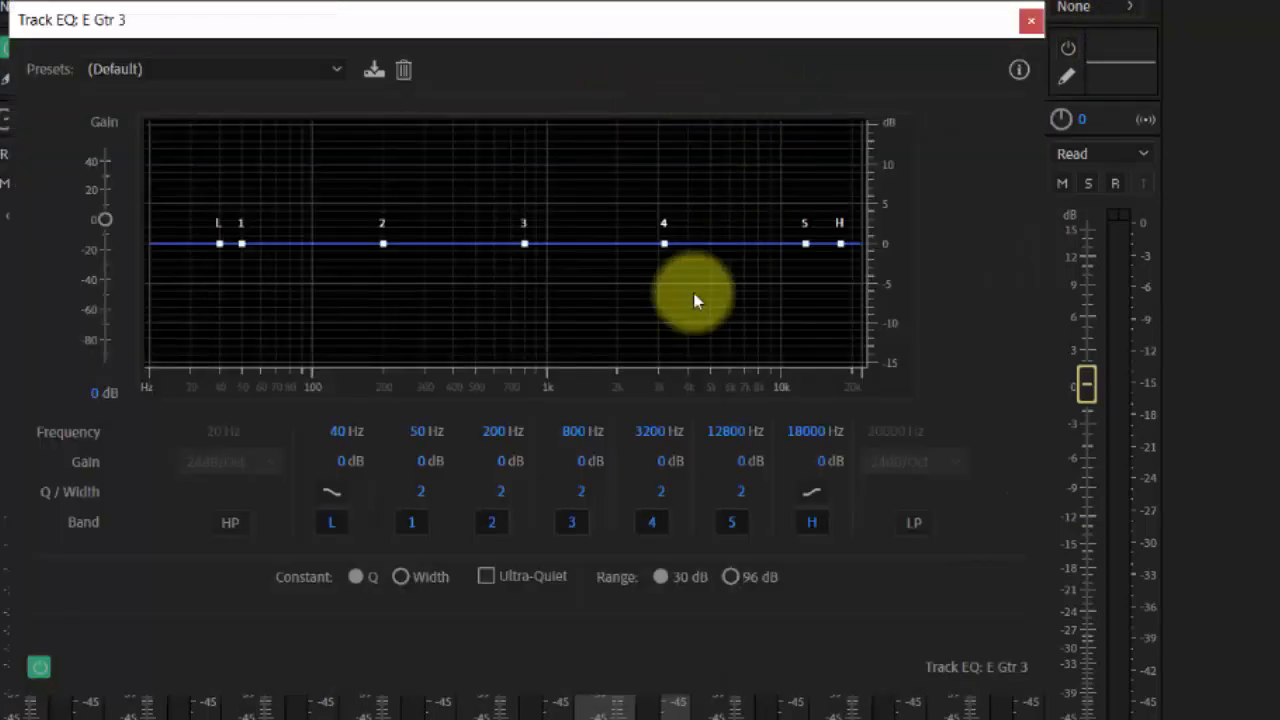
pyautogui.click(336, 68)
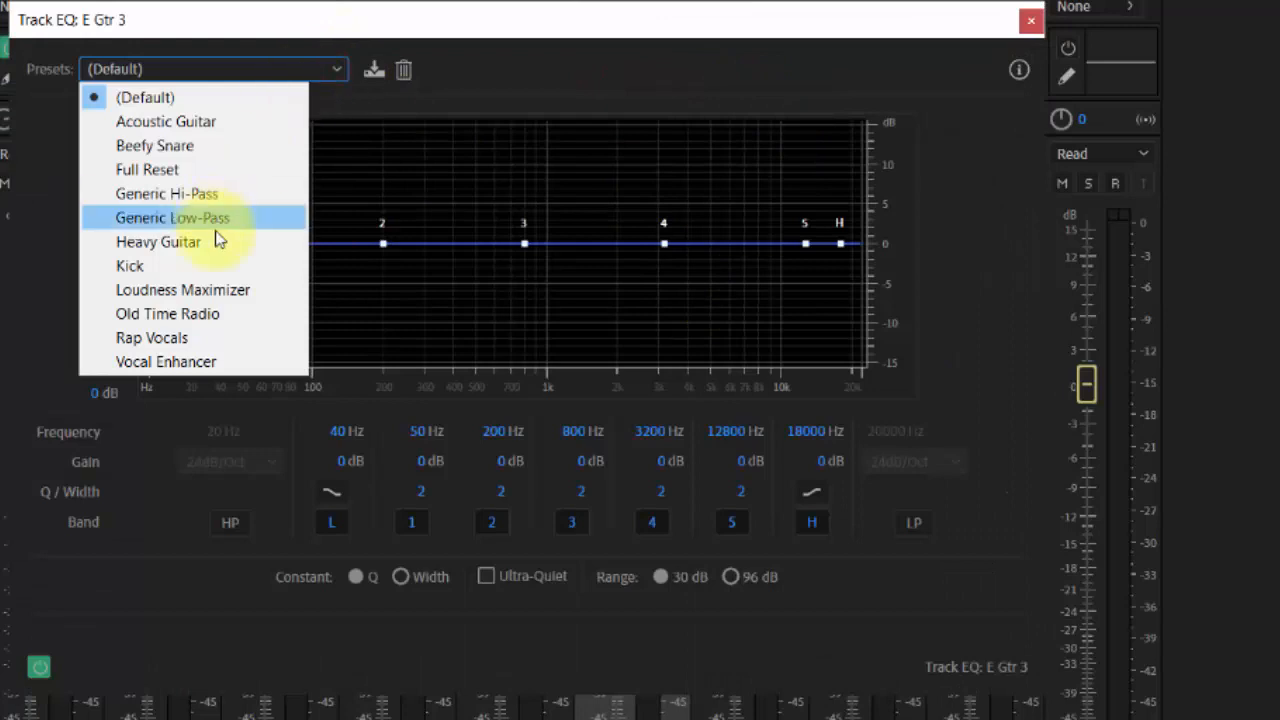
pyautogui.click(194, 318)
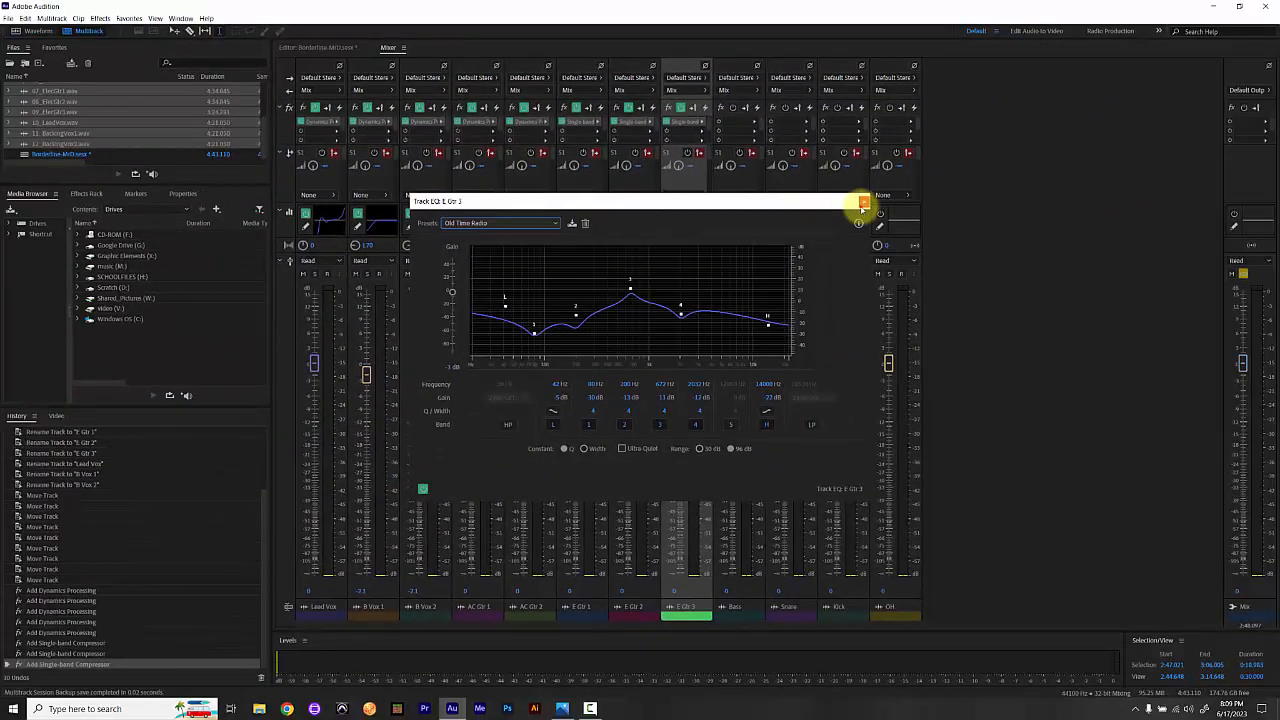
pyautogui.click(863, 203)
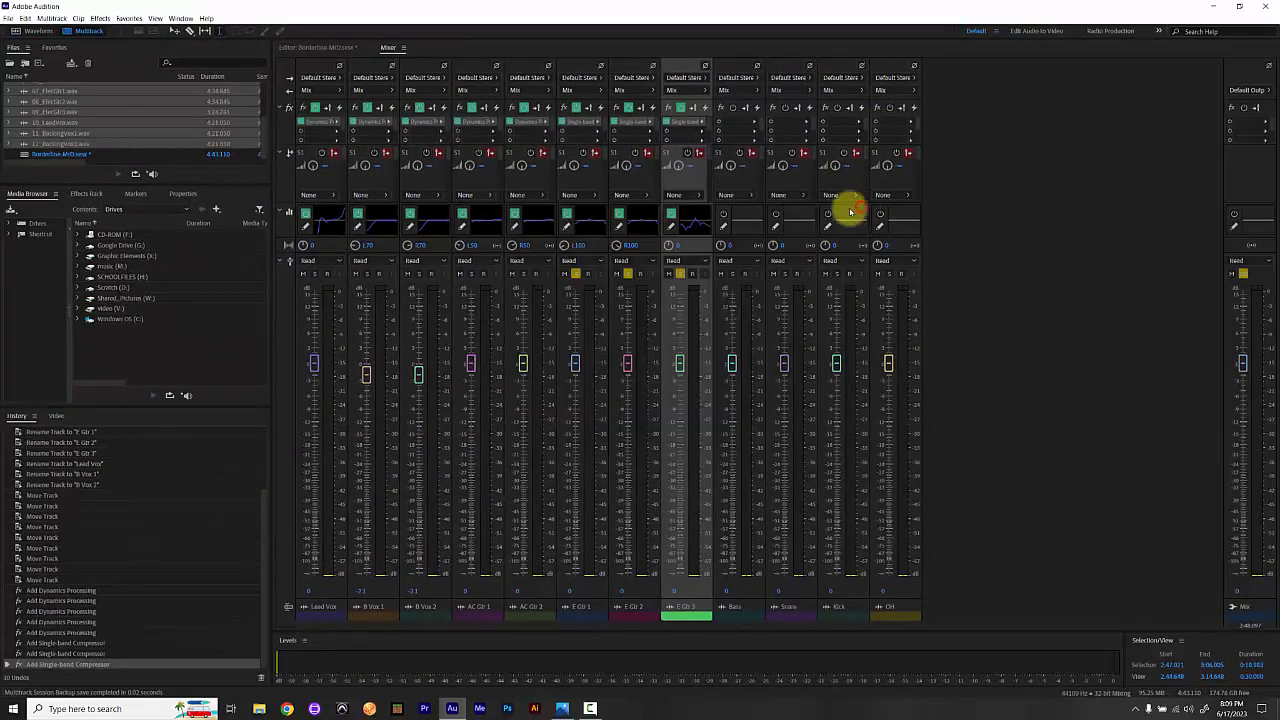
# - Take E Gtr 1 and E Gtr 2 out of solo, listen to E Gtr 3 alone and stop playback
pyautogui.click(623, 274)
pyautogui.click(576, 275)
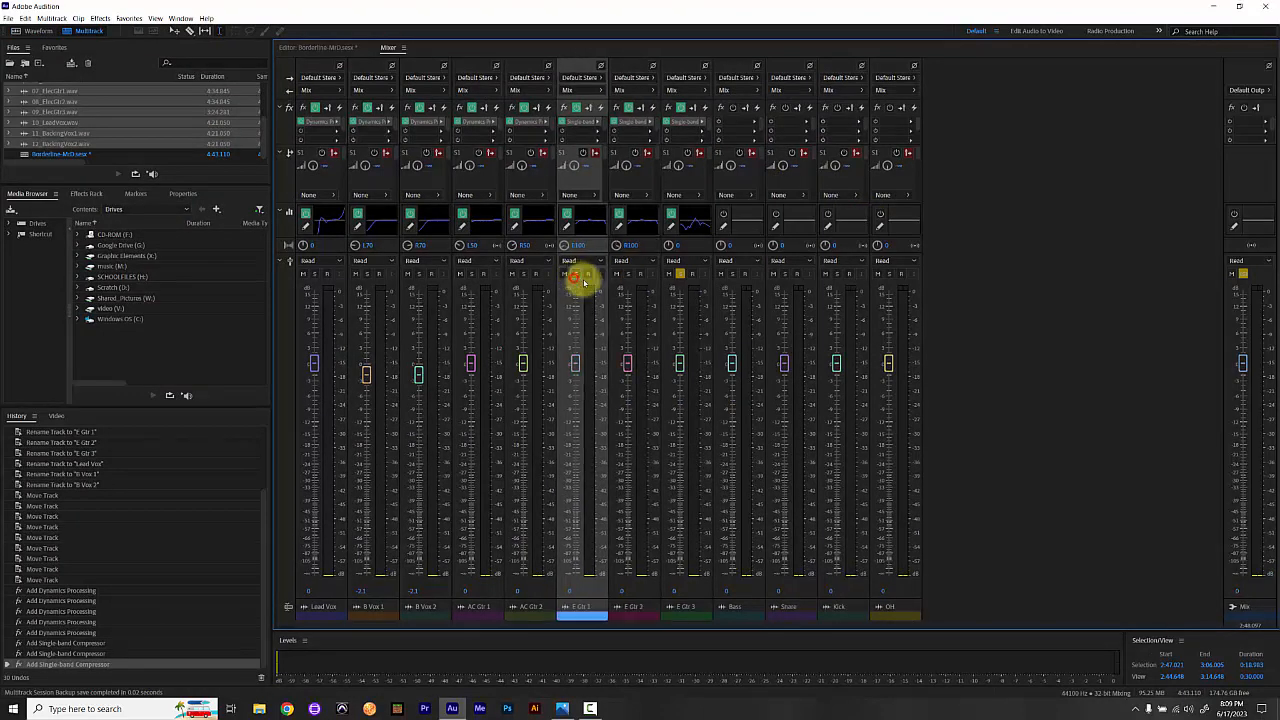
pyautogui.press('space')
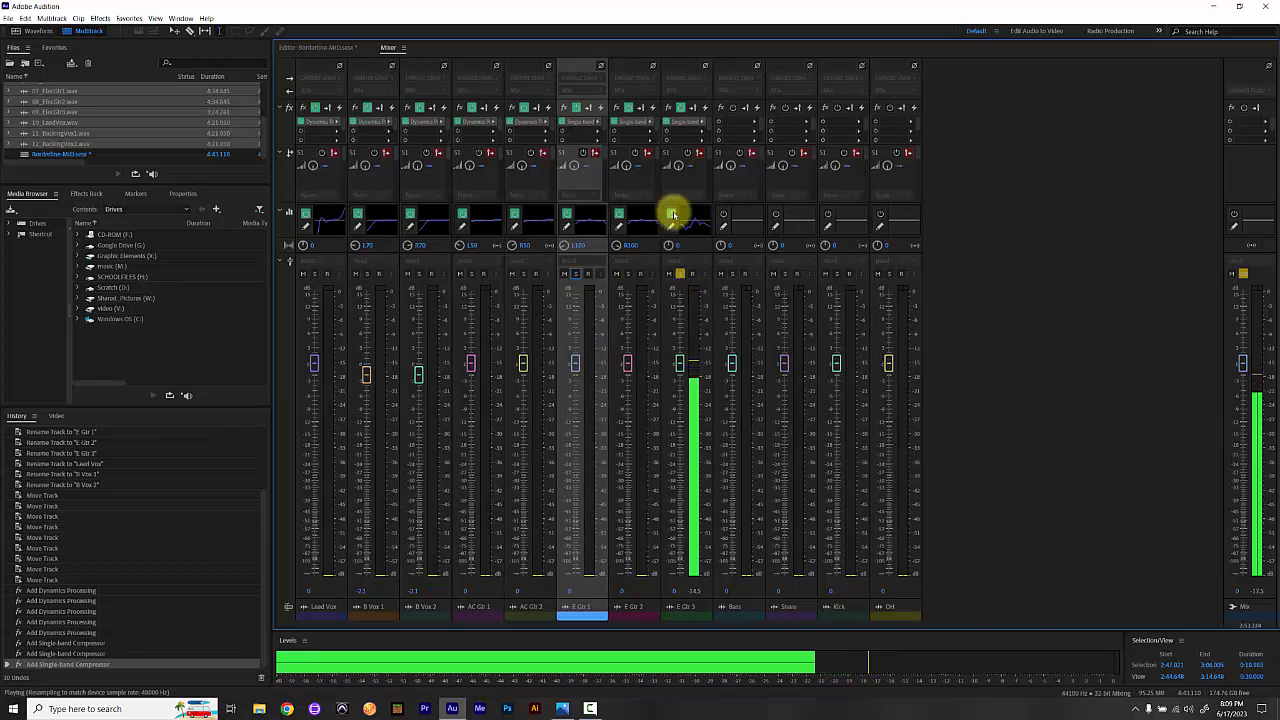
pyautogui.press('space')
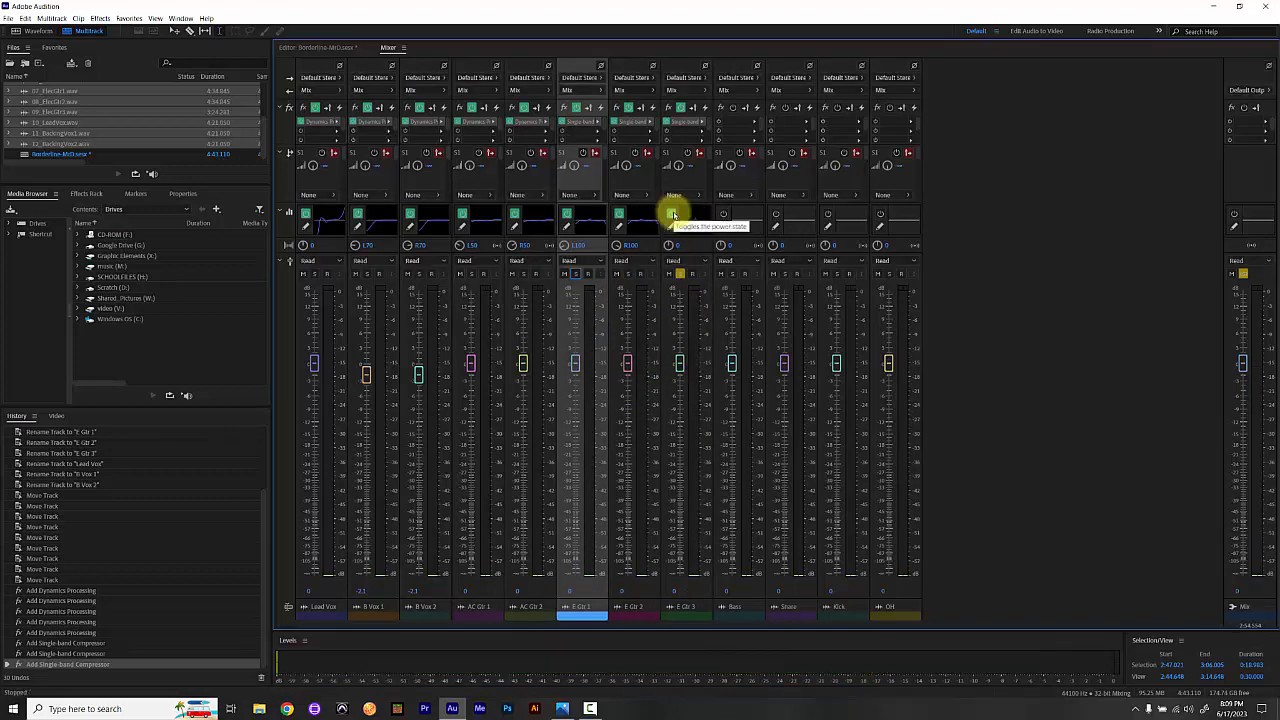
# - Switch off E Gtr 3's track EQ and reopen its editor to show the available presets
pyautogui.click(672, 214)
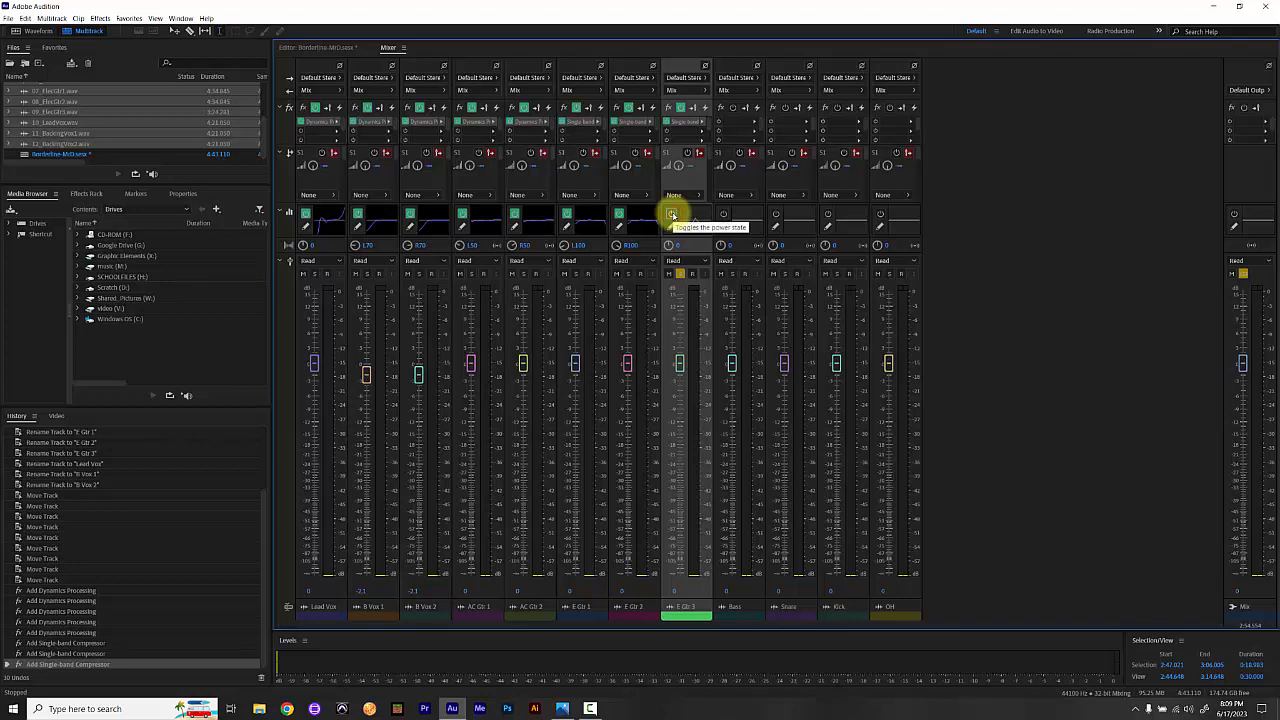
pyautogui.doubleClick(670, 226)
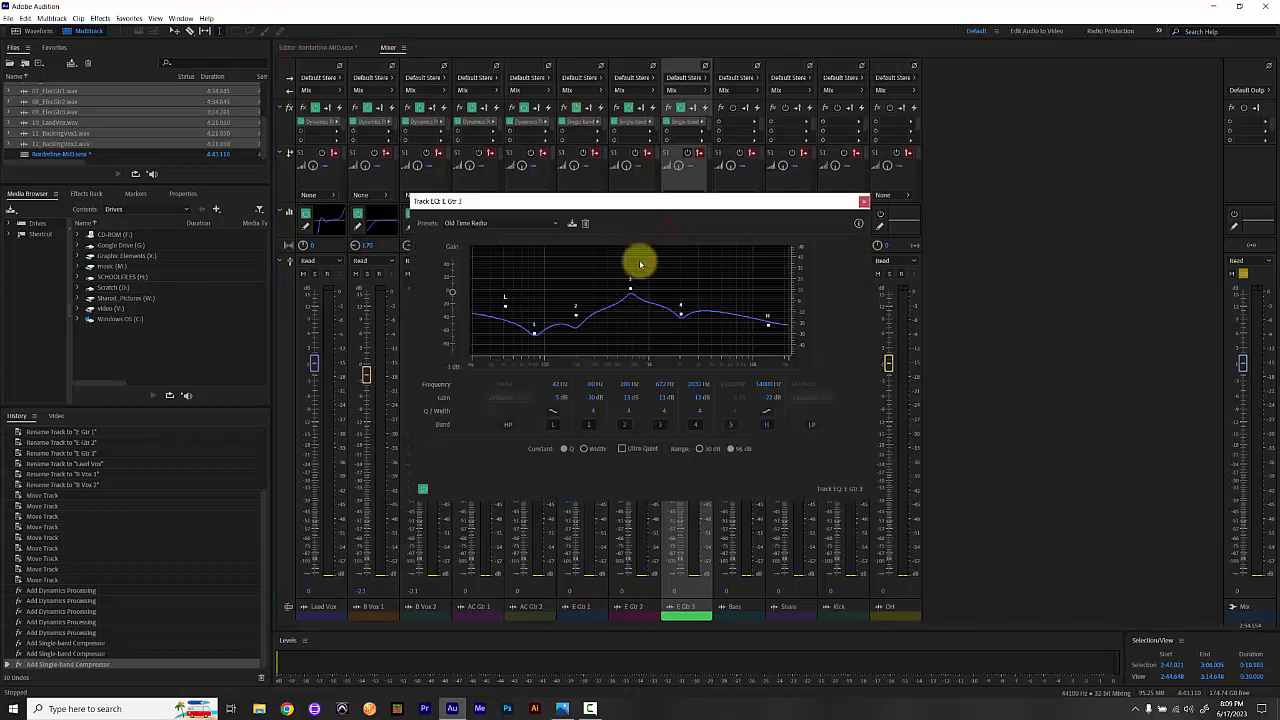
pyautogui.click(553, 225)
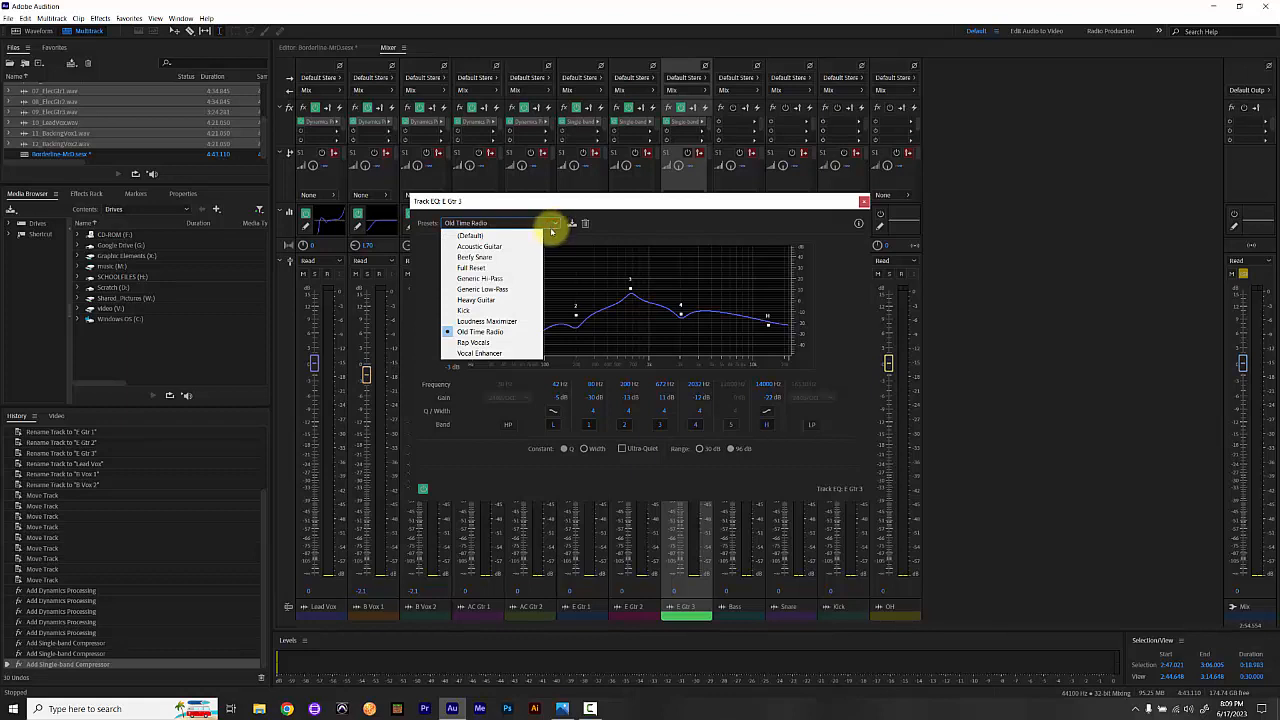
# - Apply the Heavy Guitar preset to the E Gtr 3 track EQ and close the EQ window
pyautogui.click(478, 300)
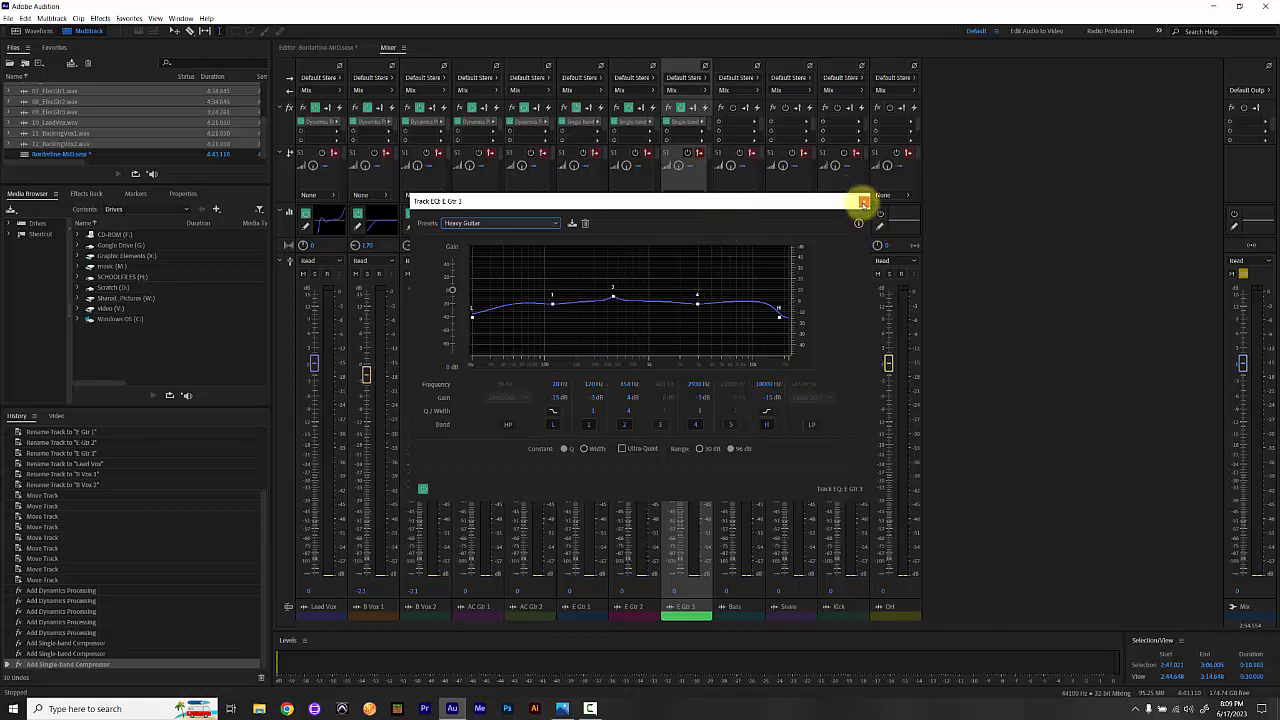
pyautogui.click(864, 202)
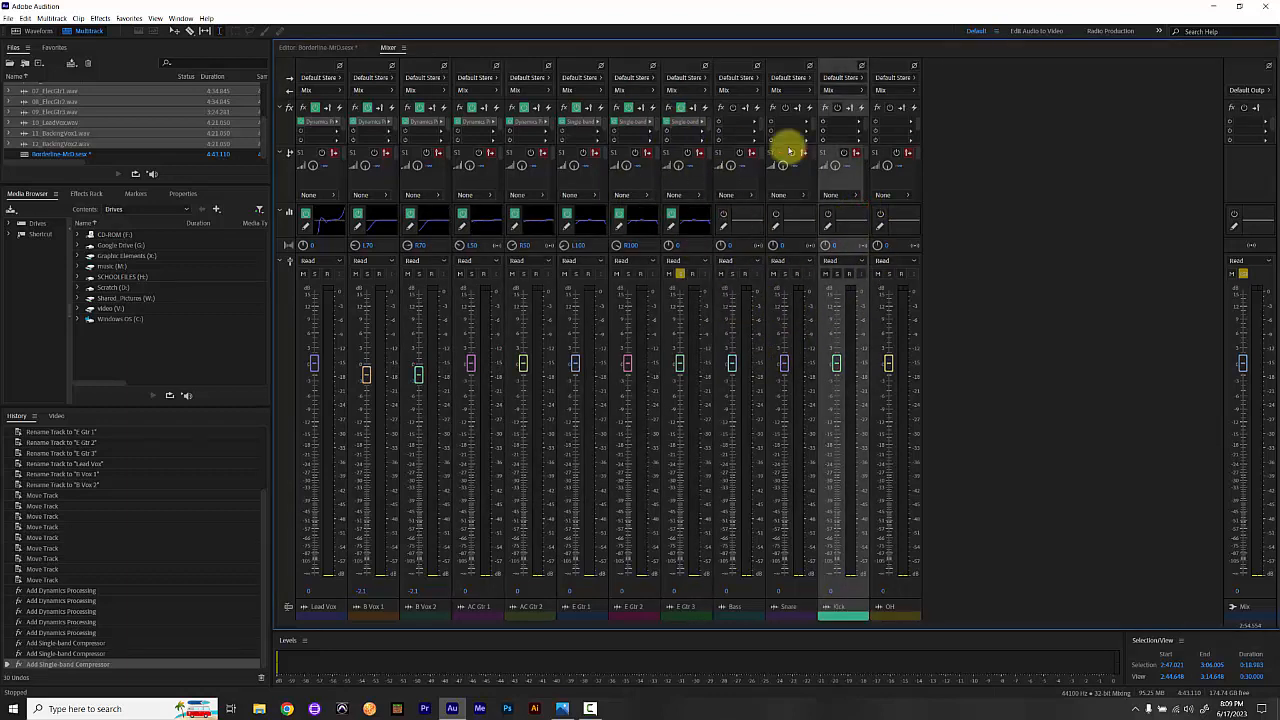
# - Solo E Gtr 2 and E Gtr 1 alongside E Gtr 3 and start playback
pyautogui.click(628, 274)
pyautogui.click(576, 276)
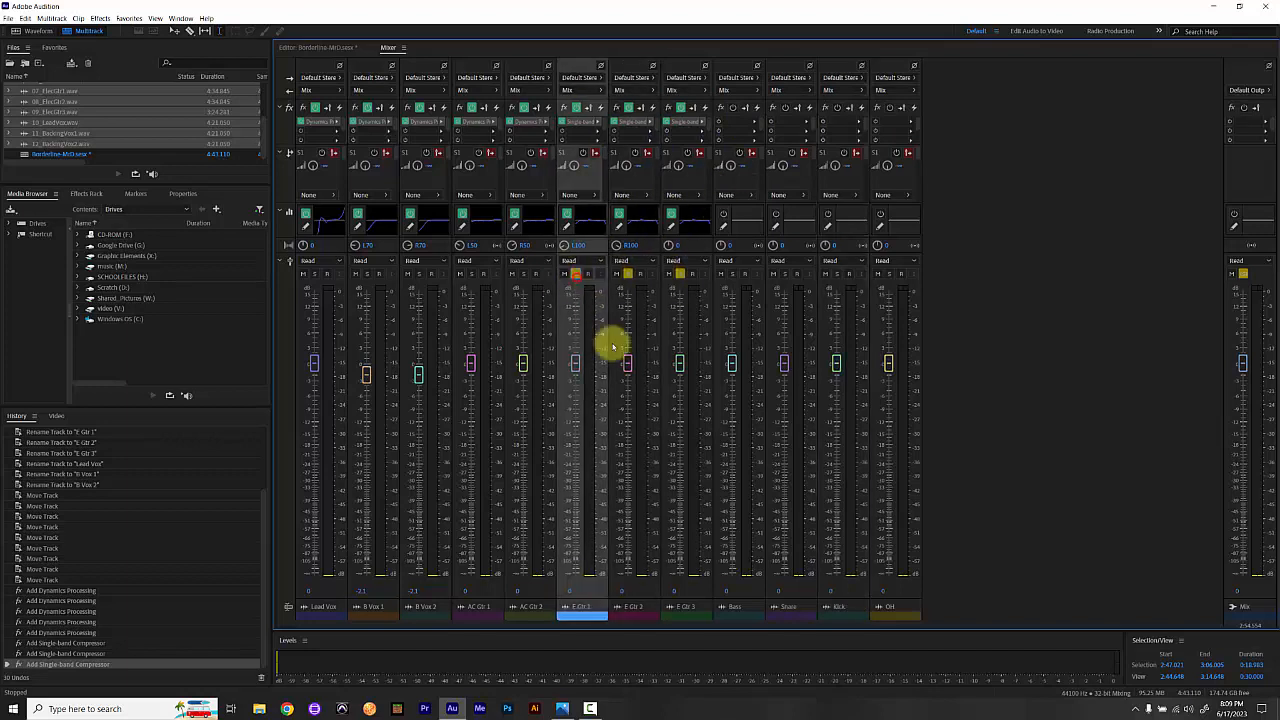
pyautogui.press('space')
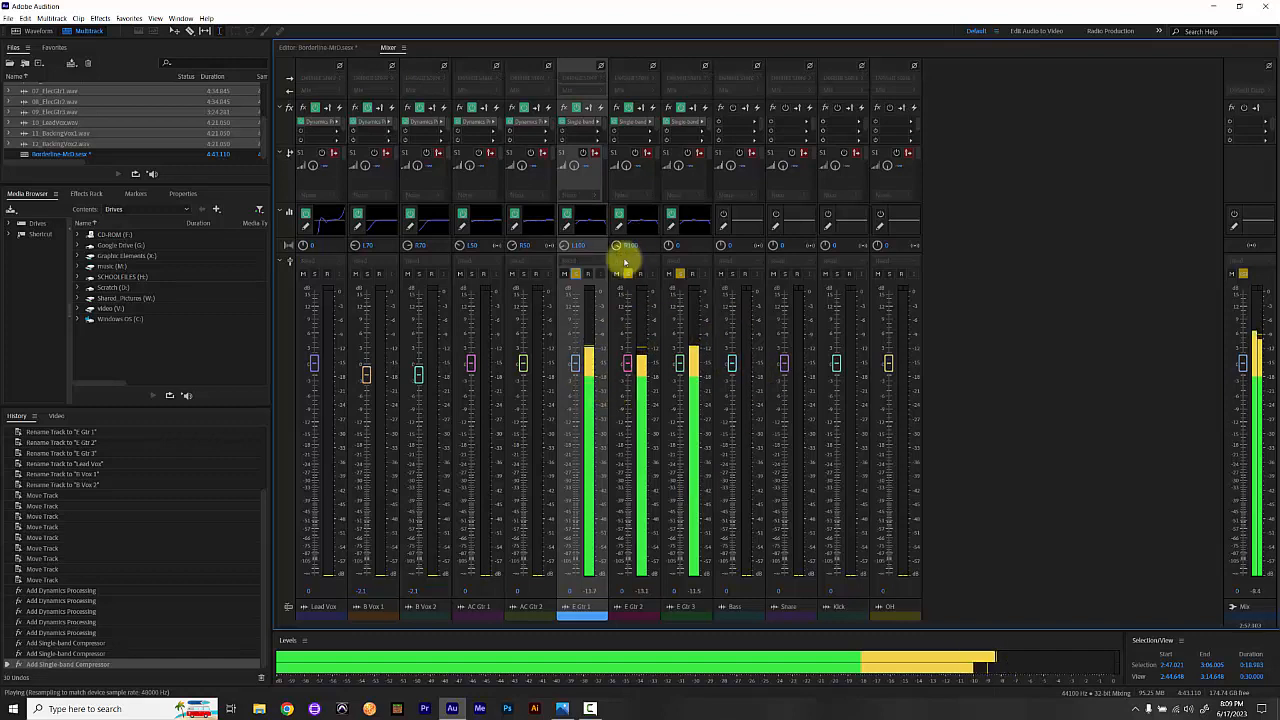
# - Balance the electric guitar volumes during playback to about -3.3 dB for E Gtr 1, -3.6 dB for E Gtr 2 and -1 dB for E Gtr 3
pyautogui.moveTo(624, 368); pyautogui.dragTo(628, 375)
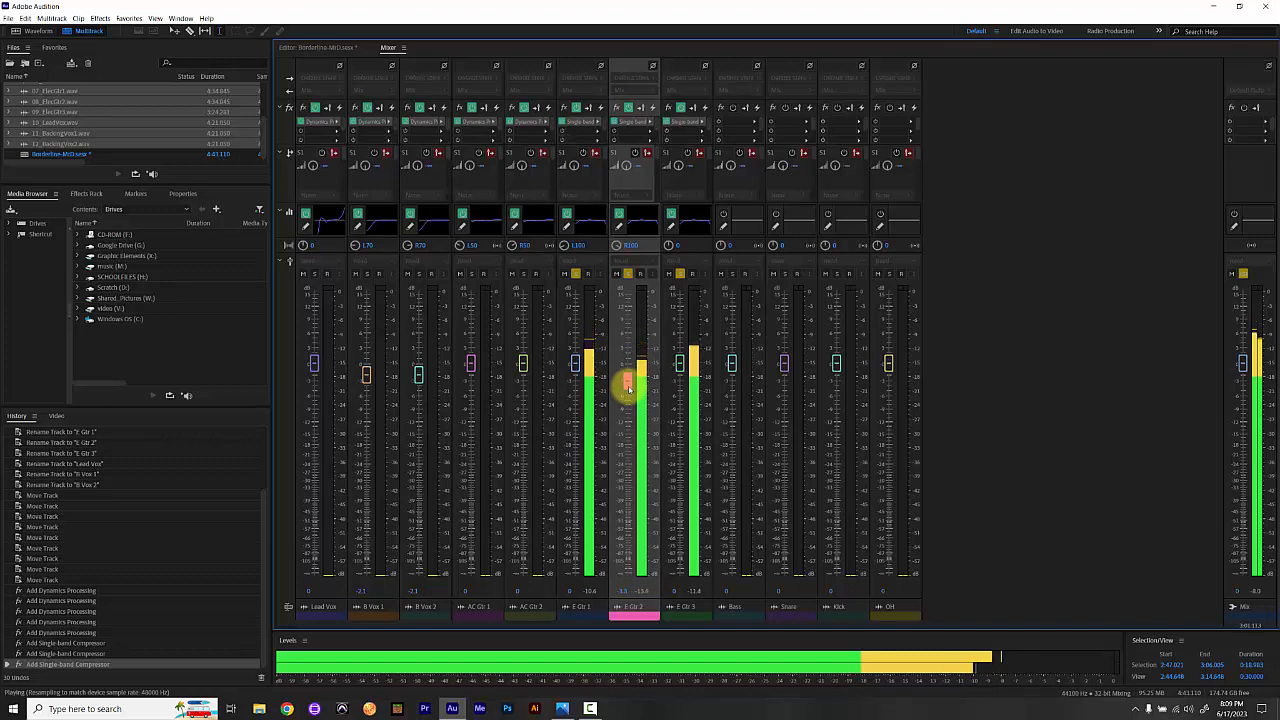
pyautogui.moveTo(573, 365); pyautogui.dragTo(576, 390)
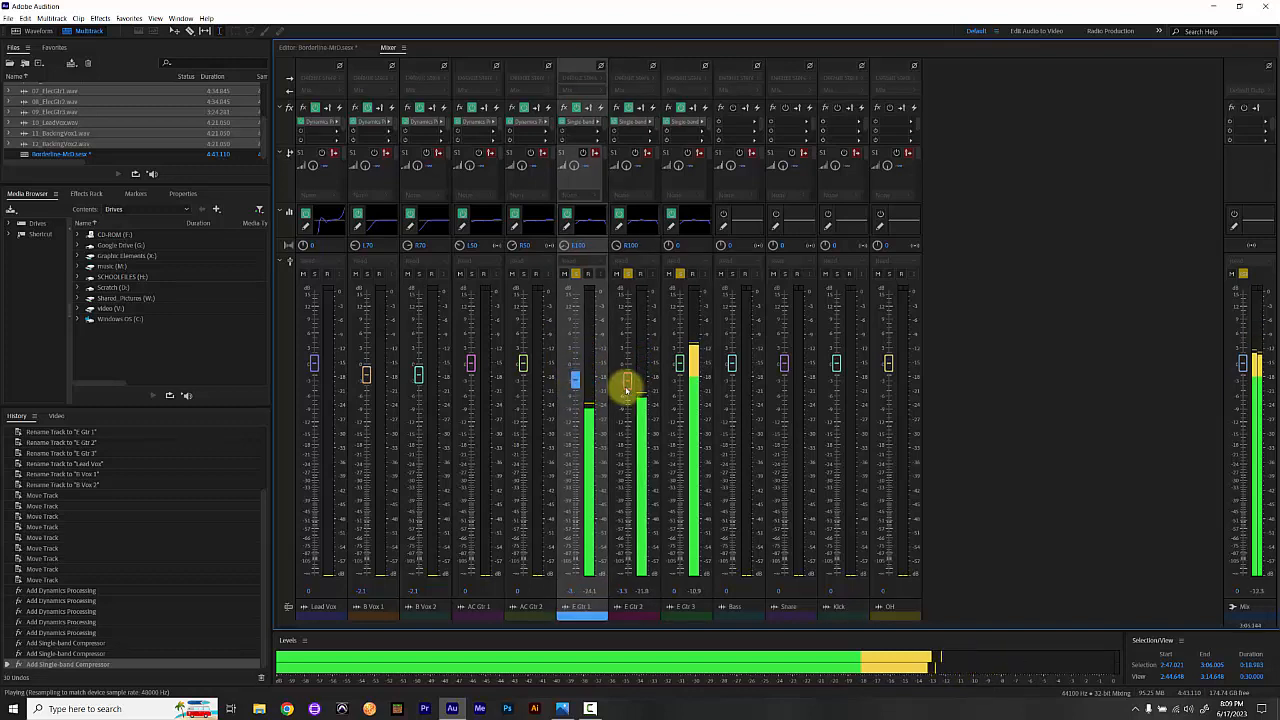
pyautogui.moveTo(623, 380); pyautogui.dragTo(629, 386)
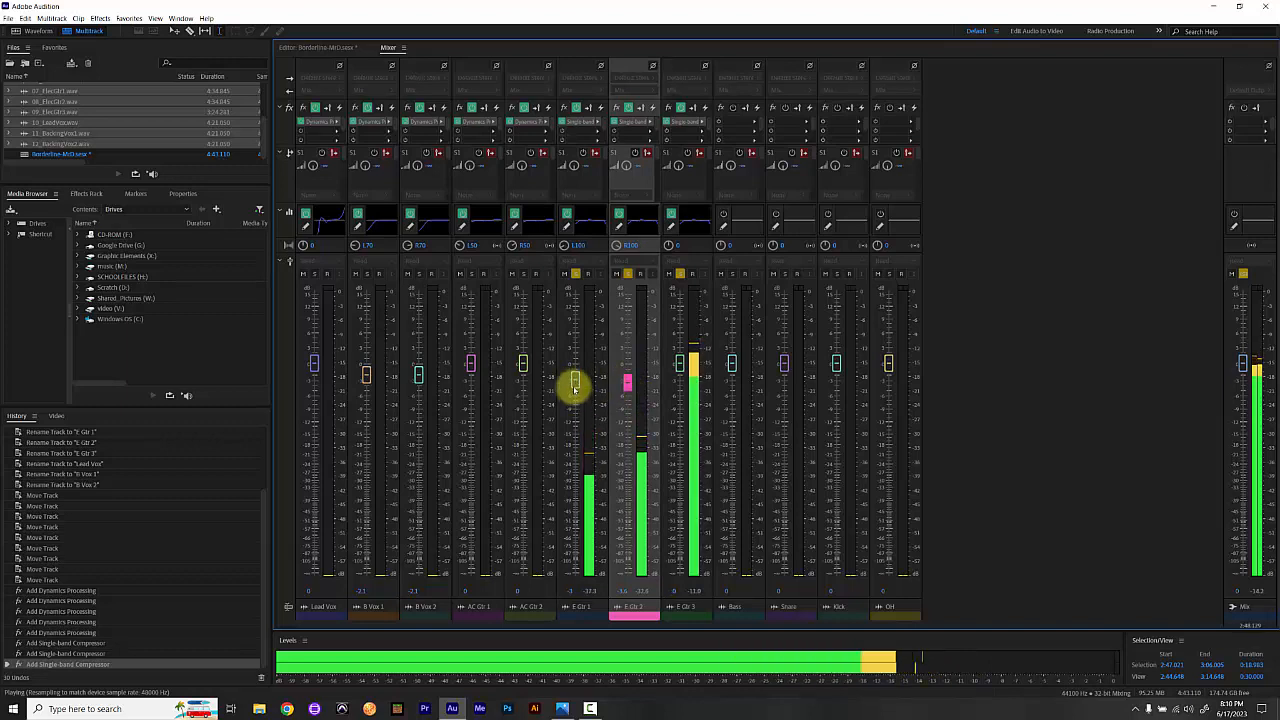
pyautogui.click(575, 385)
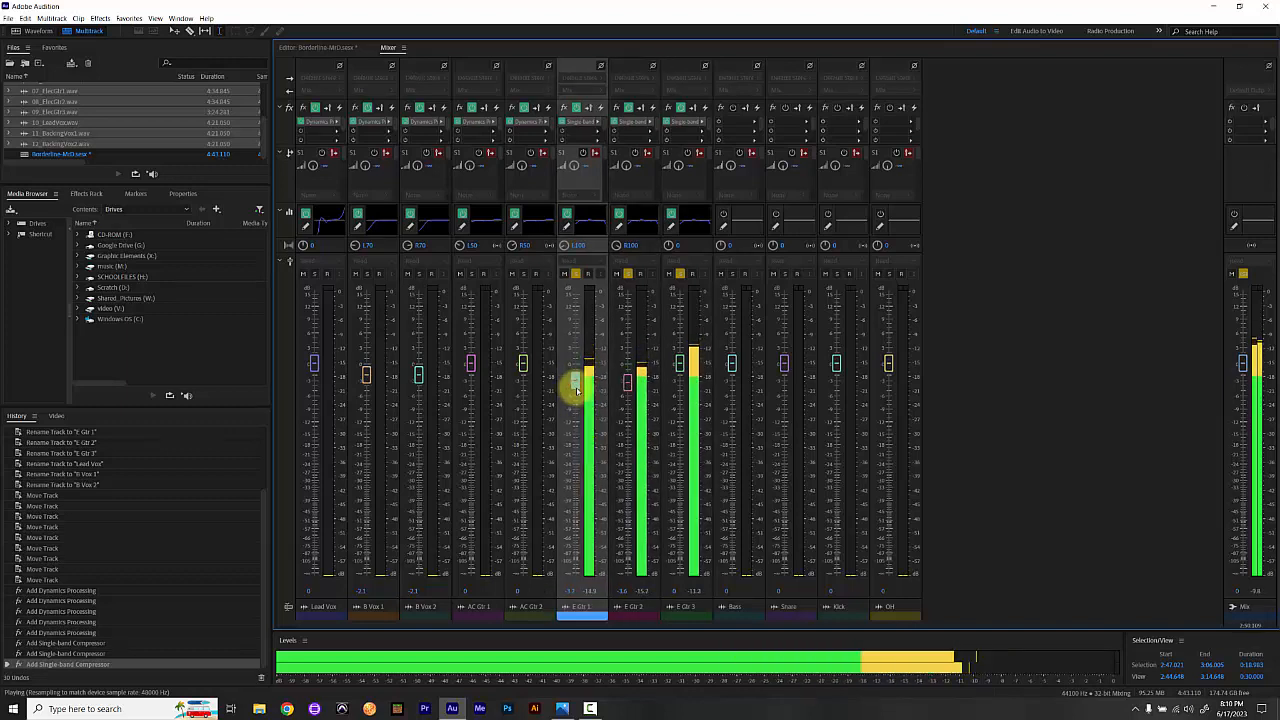
pyautogui.click(679, 370)
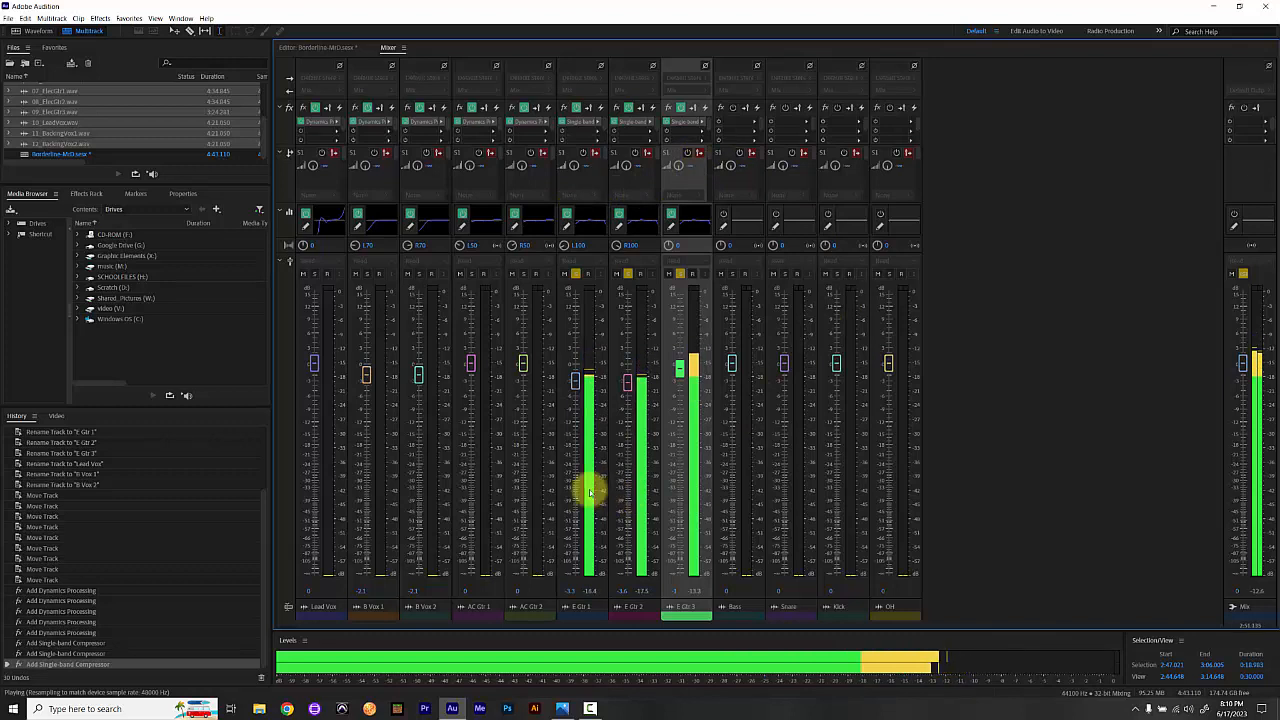
pyautogui.press('space')
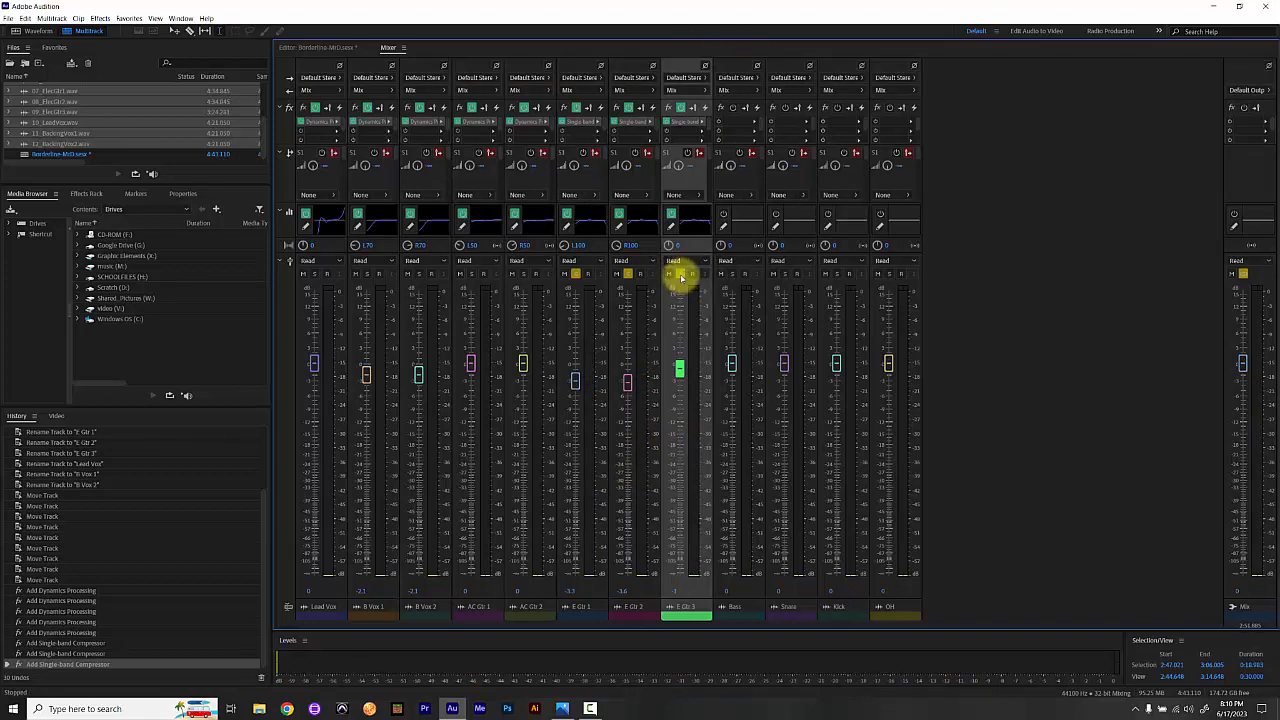
# - Take the electric guitar tracks out of solo and solo the Bass track
pyautogui.click(627, 275)
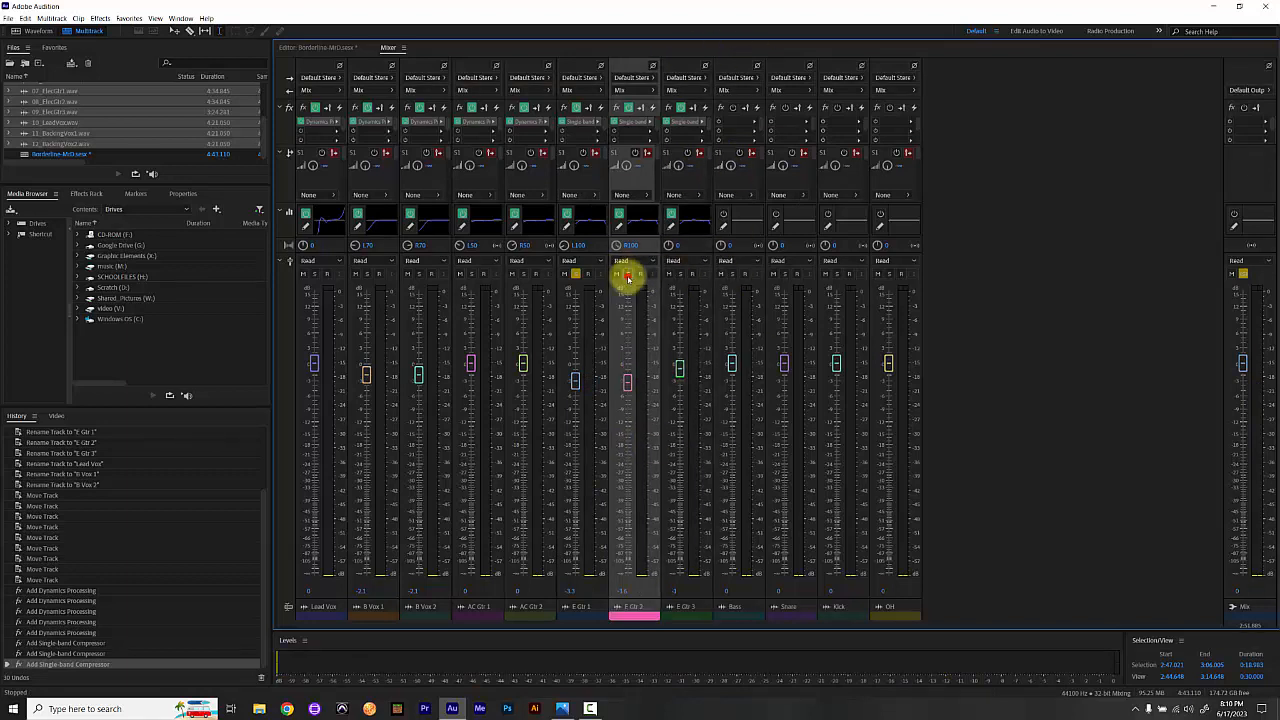
pyautogui.click(577, 278)
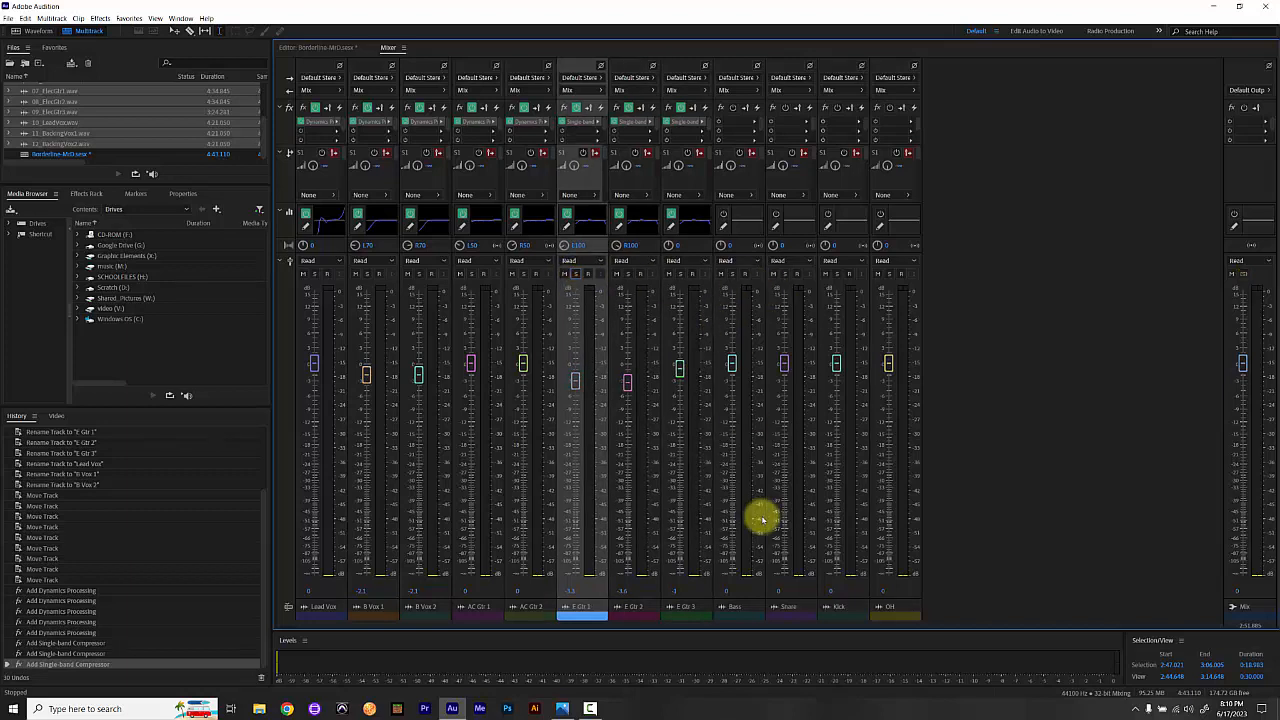
pyautogui.click(732, 274)
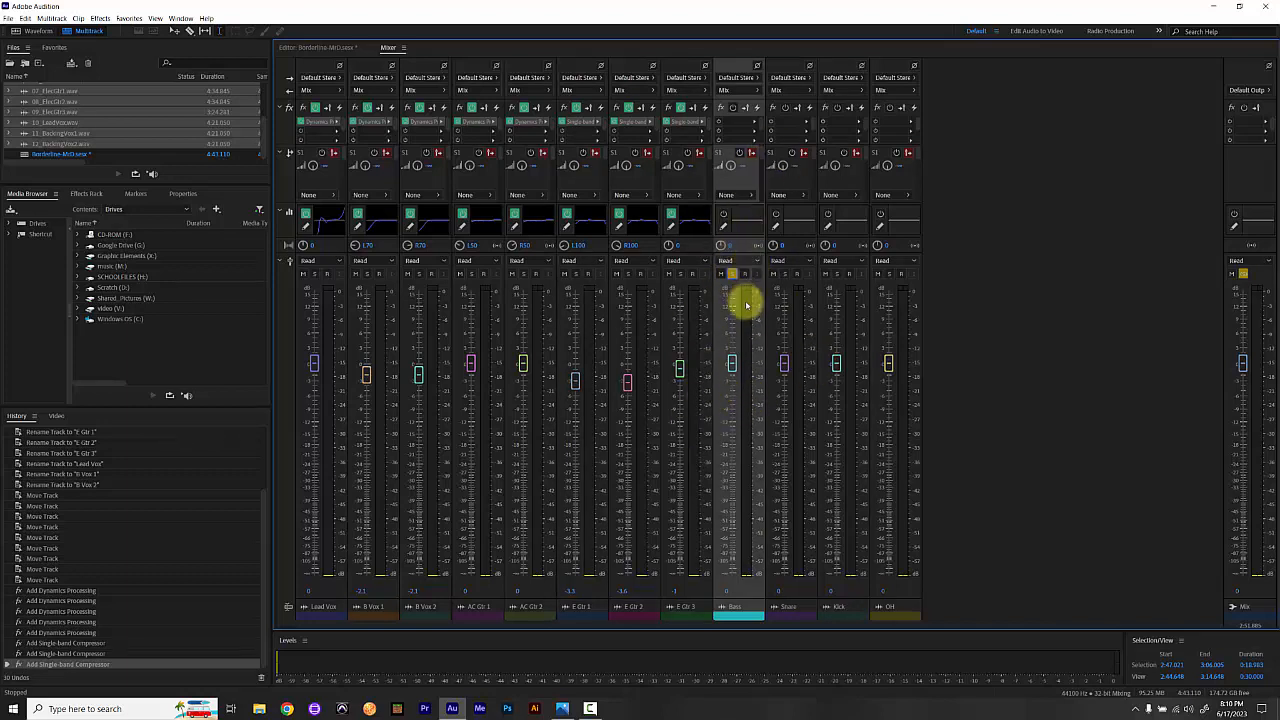
# - Add a Tube-modeled Compressor to the Bass track's first effect slot with the Blissful Bass preset
pyautogui.click(754, 122)
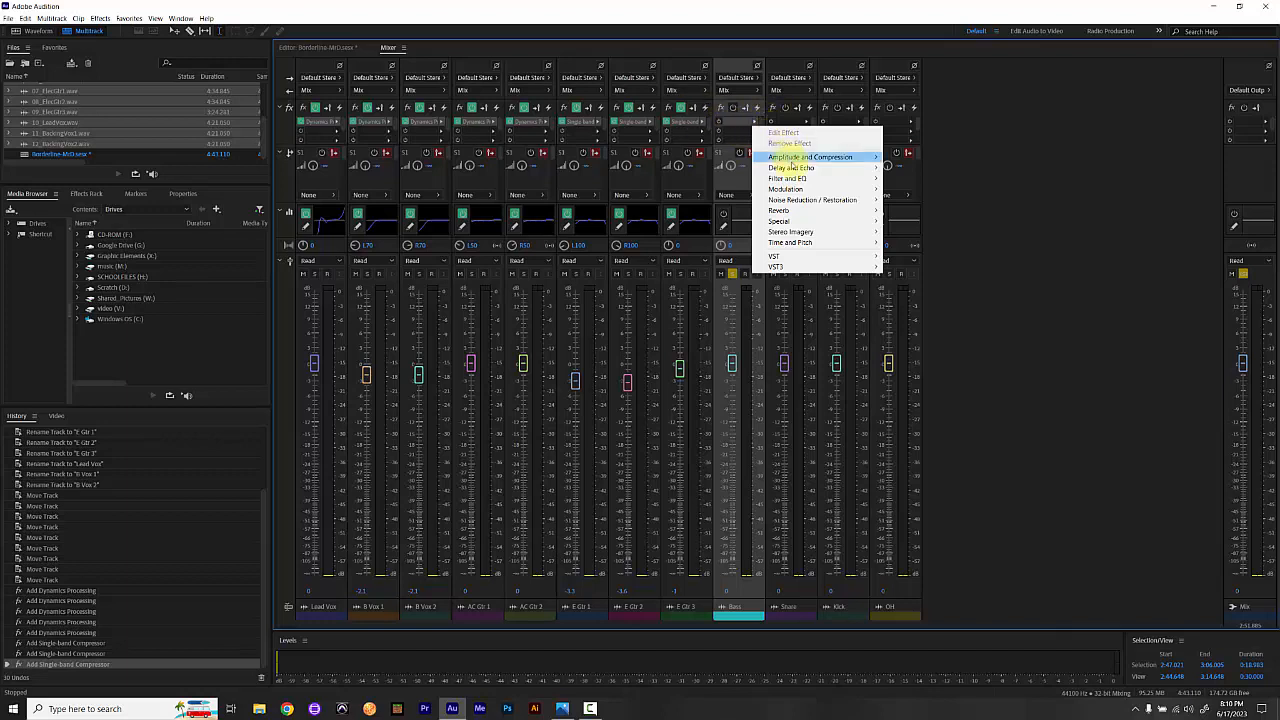
pyautogui.moveTo(792, 162)
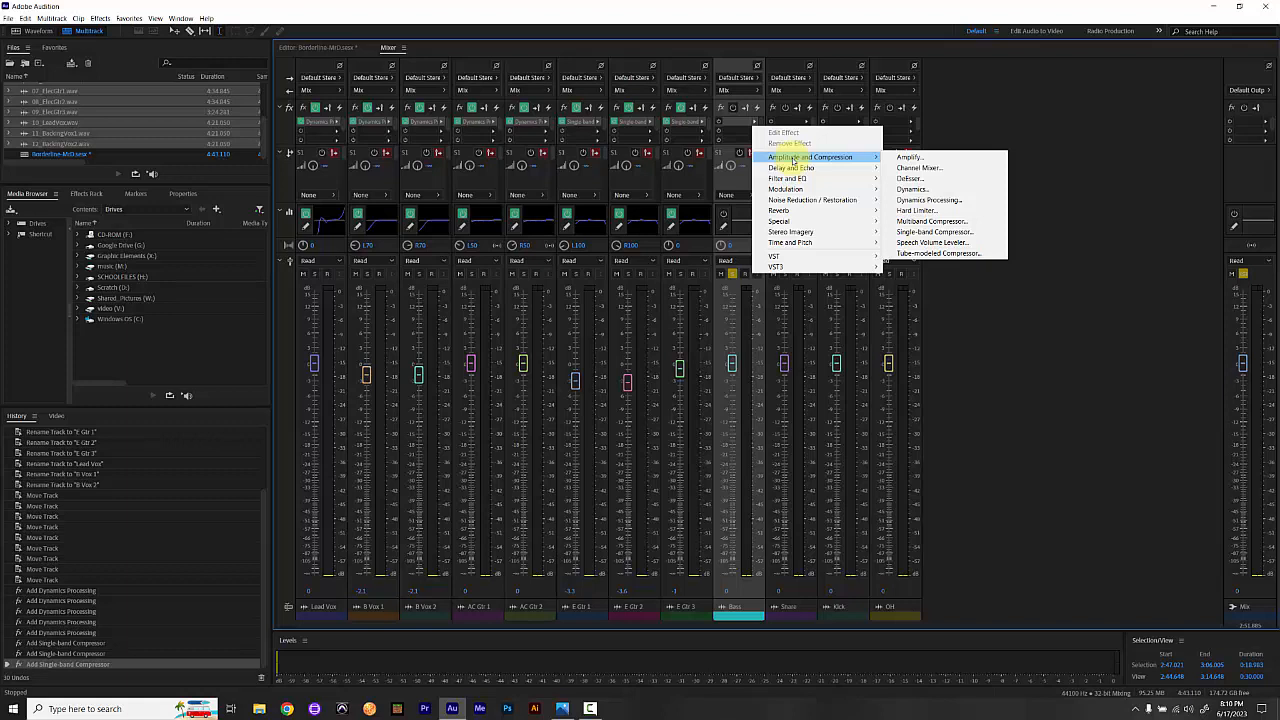
pyautogui.click(920, 254)
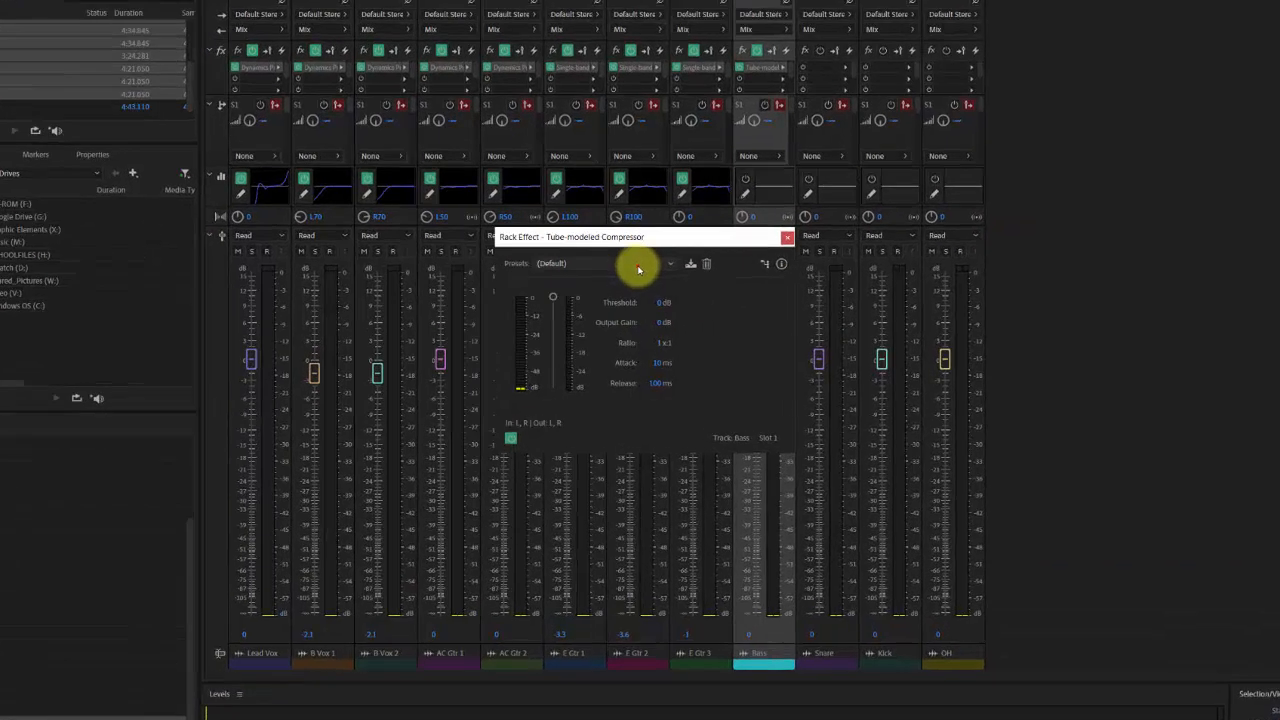
pyautogui.click(638, 265)
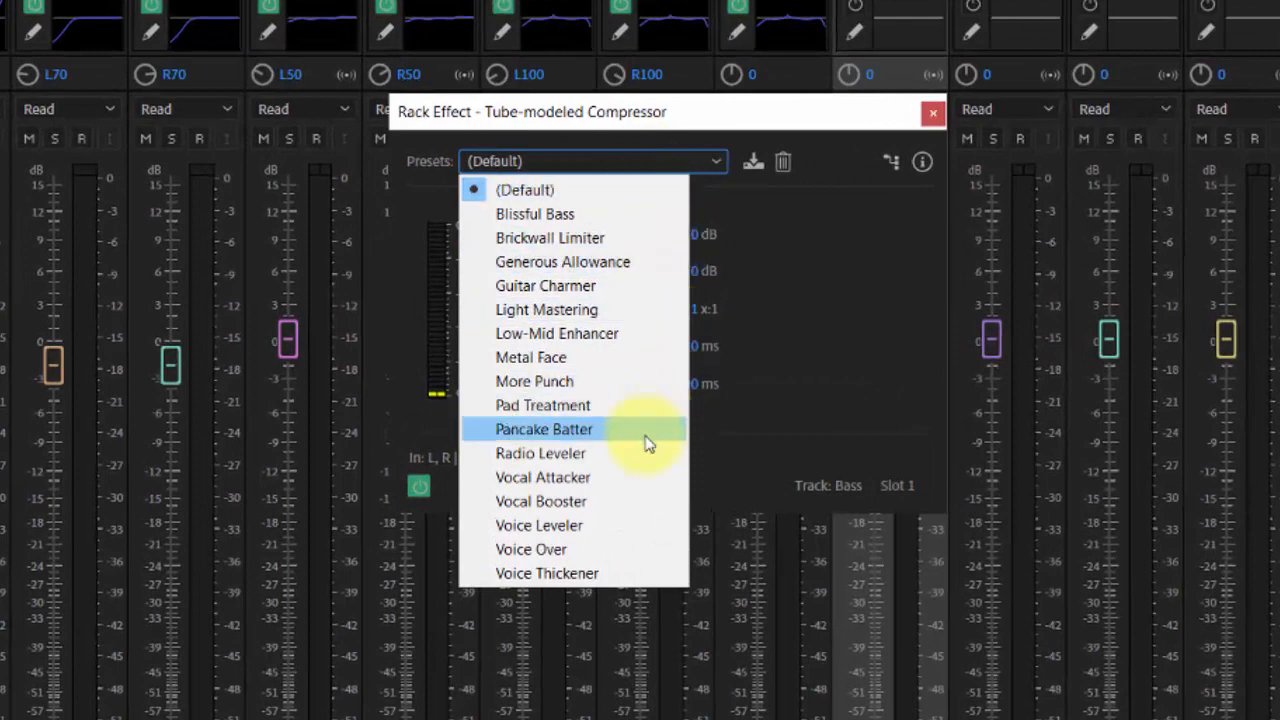
pyautogui.click(603, 222)
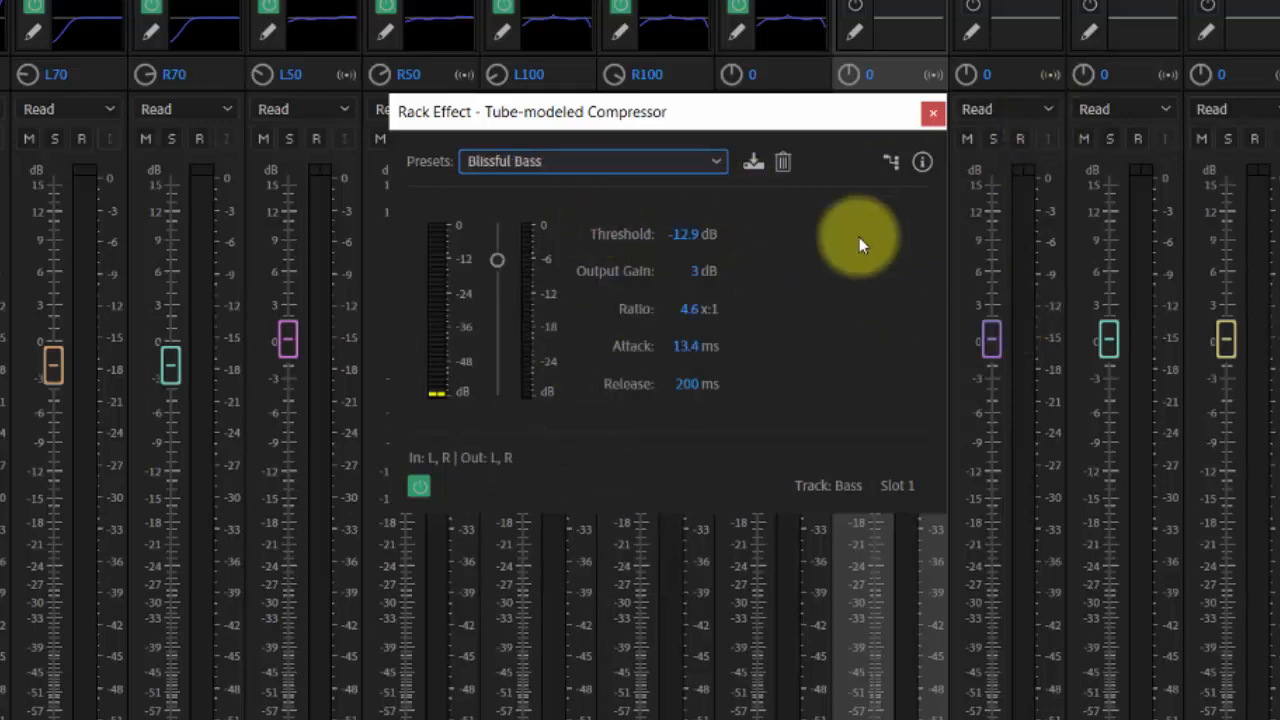
# - Set the bass compressor's threshold to -12 dB and output gain to 3 dB during playback, and close the effect window
pyautogui.press('space')
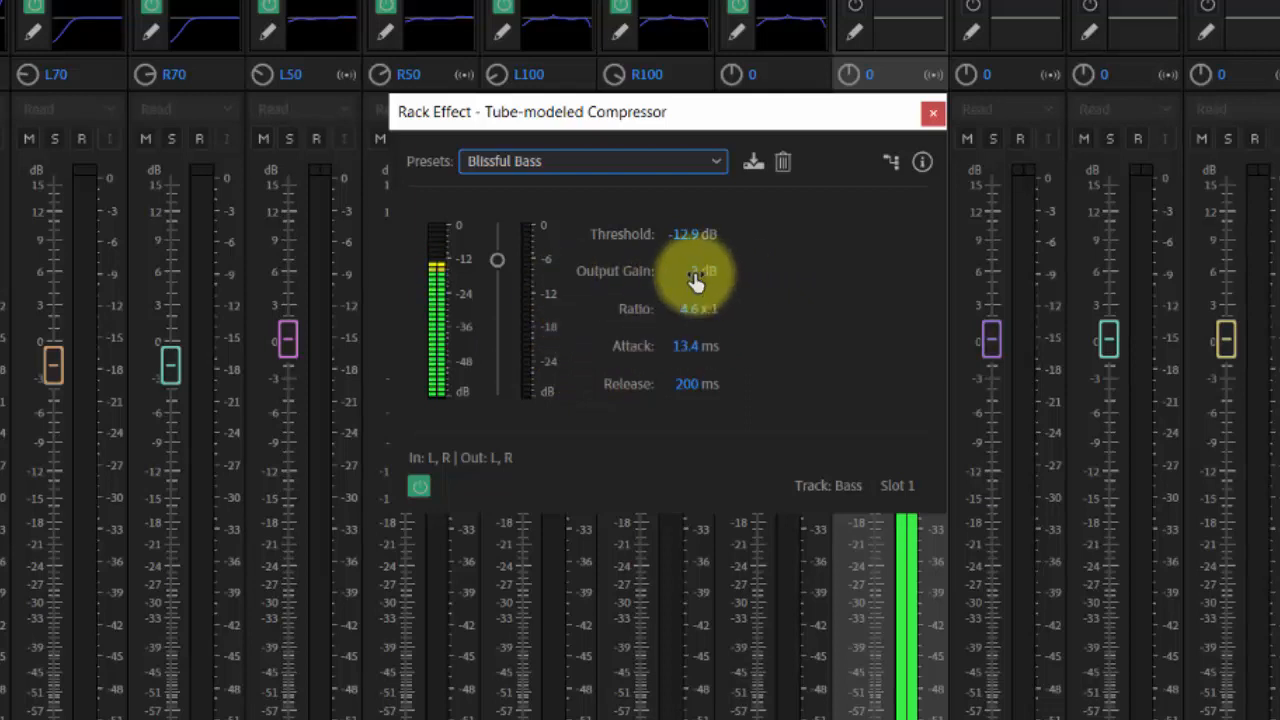
pyautogui.moveTo(695, 281); pyautogui.dragTo(703, 272)
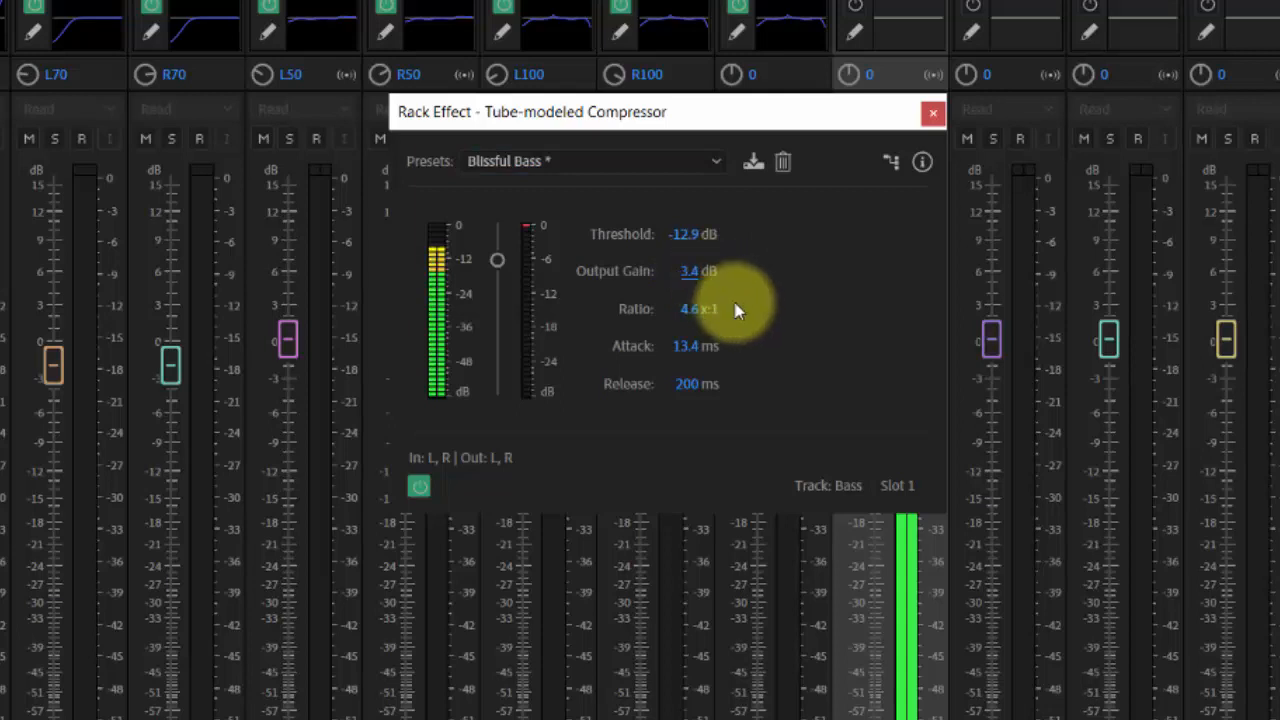
pyautogui.click(690, 236)
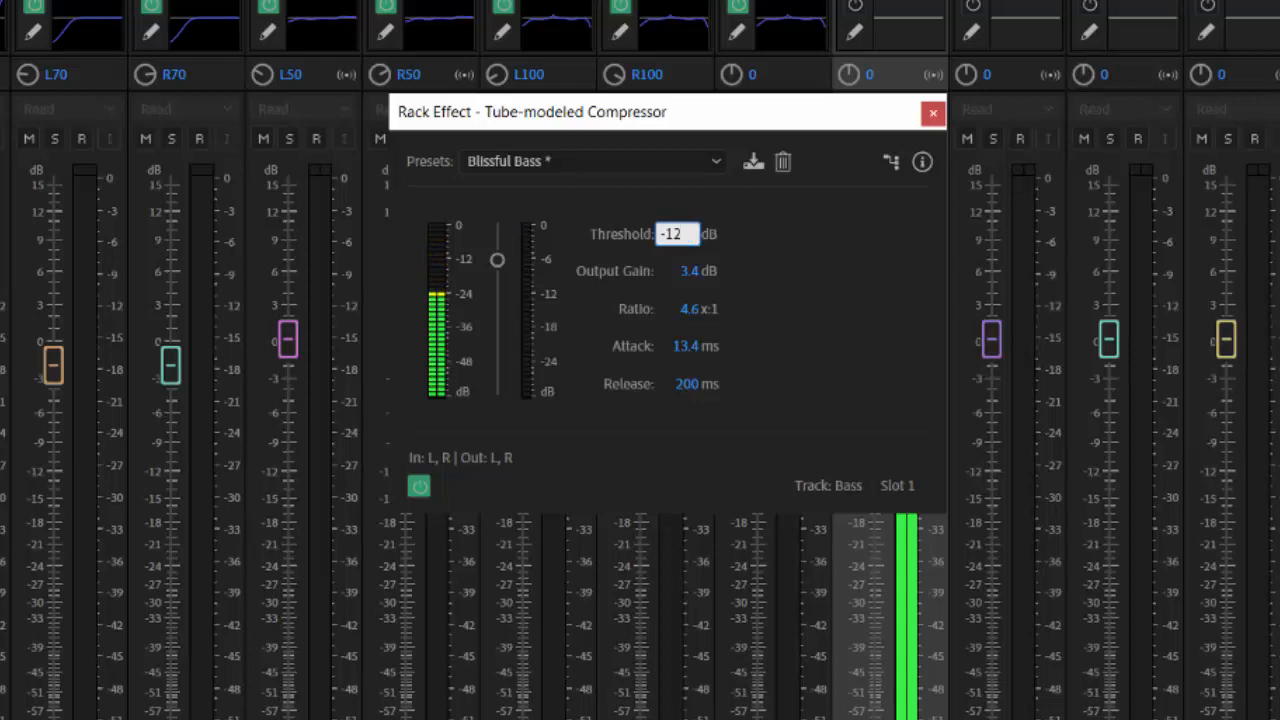
pyautogui.press('Tab')
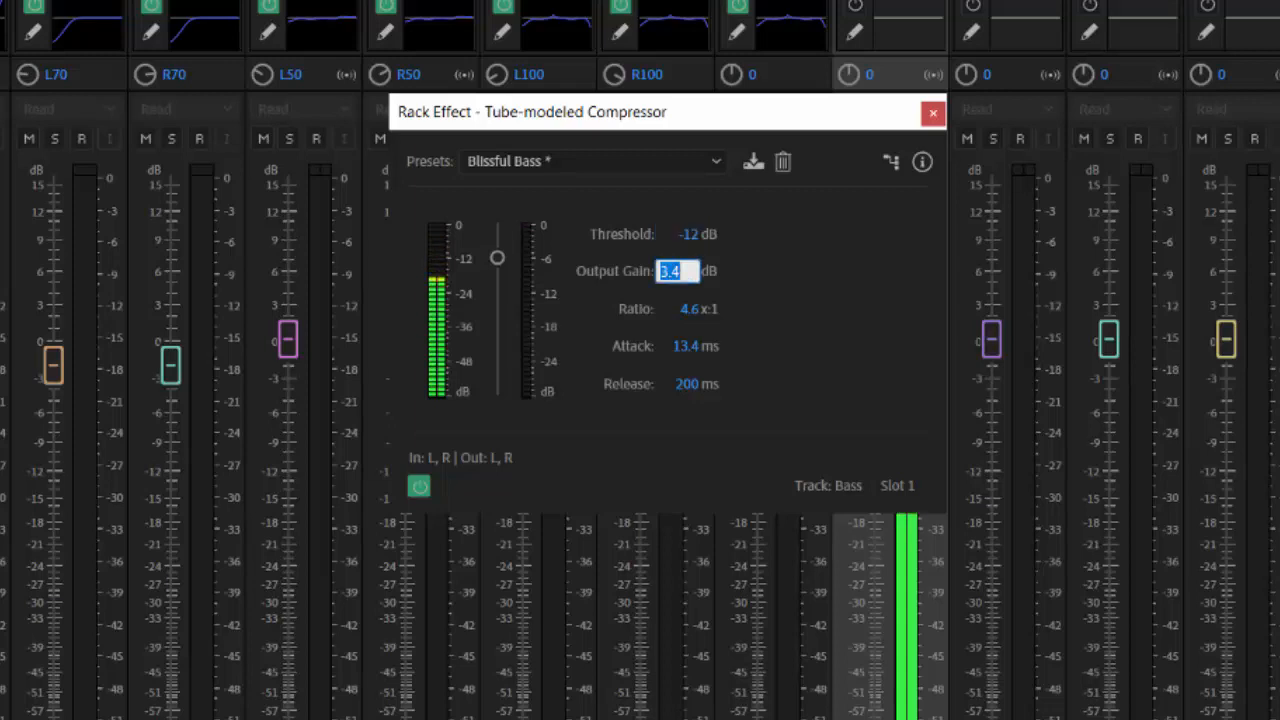
pyautogui.press('Tab')
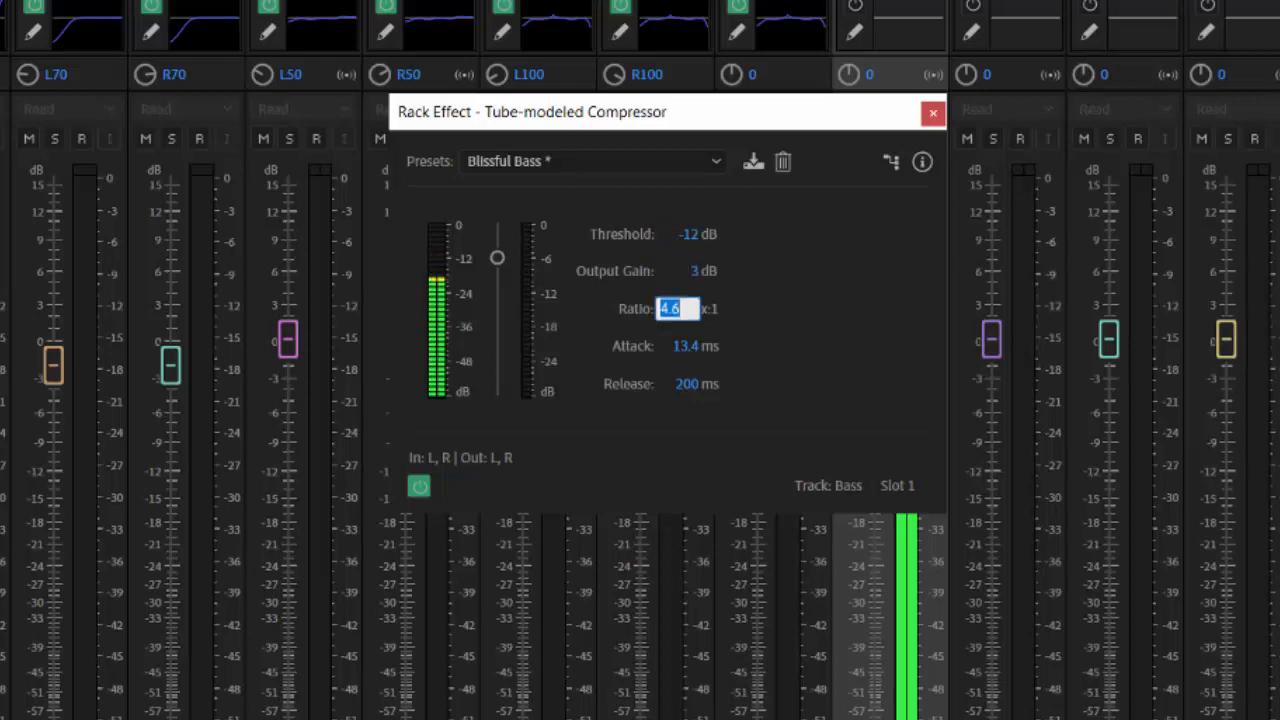
pyautogui.click(849, 352)
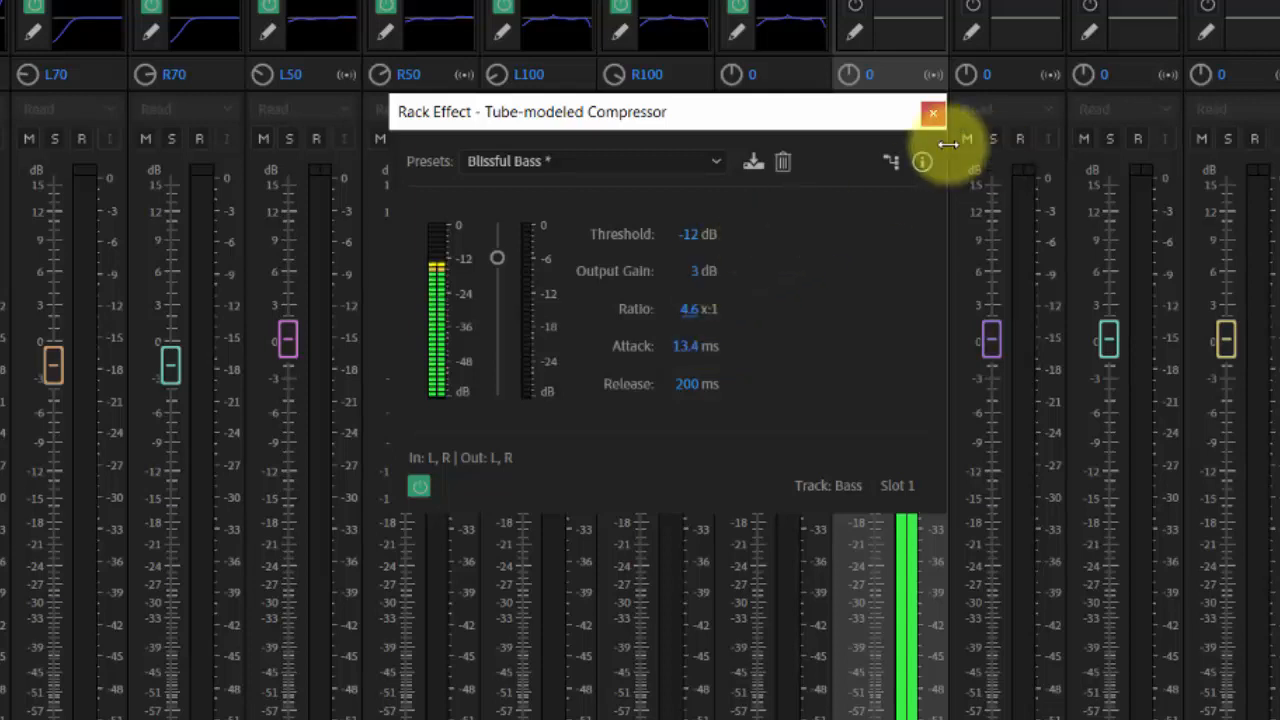
pyautogui.click(932, 112)
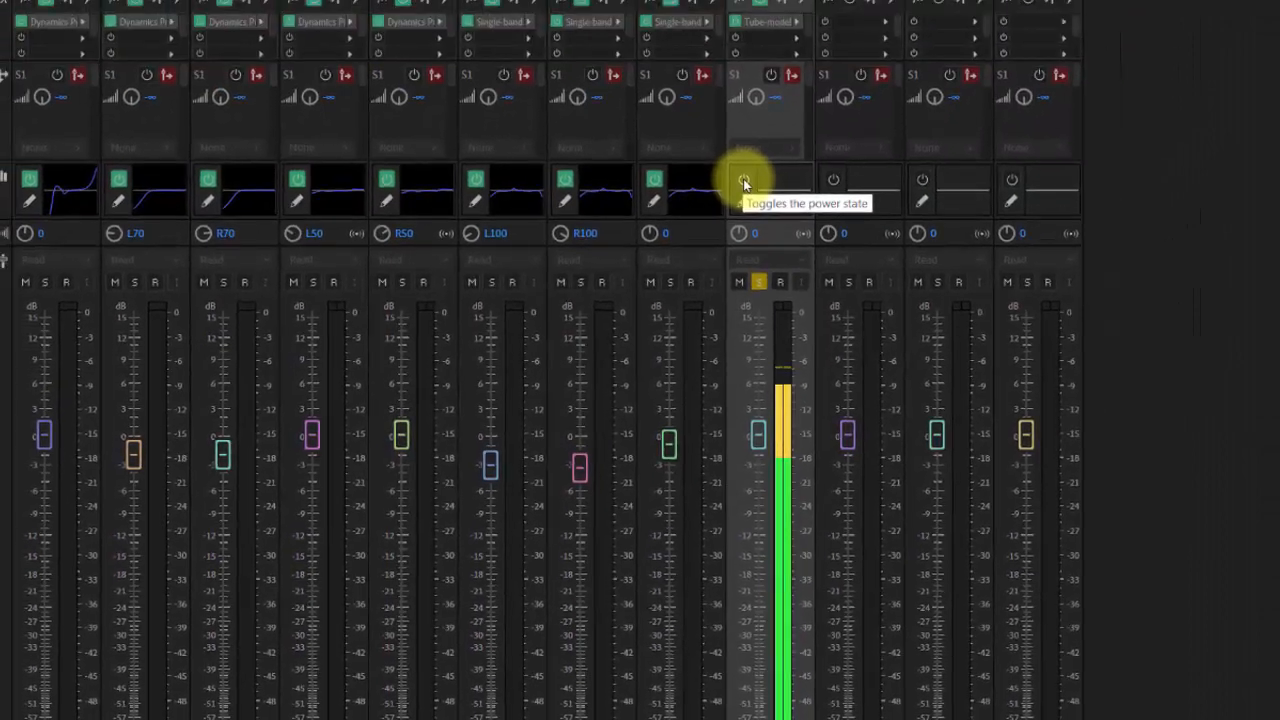
# - Apply the Generic Low-Pass EQ preset to the Bass track and lower its high band frequency to about 5022 Hz
pyautogui.click(743, 204)
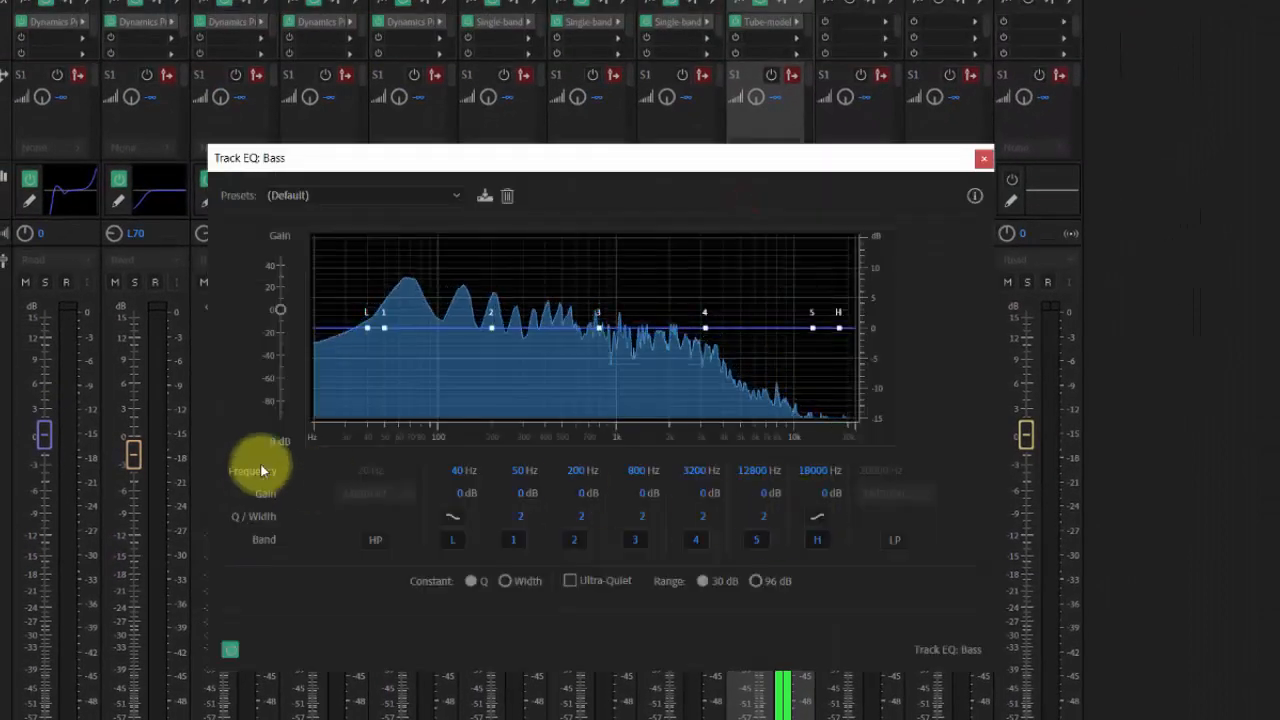
pyautogui.click(412, 204)
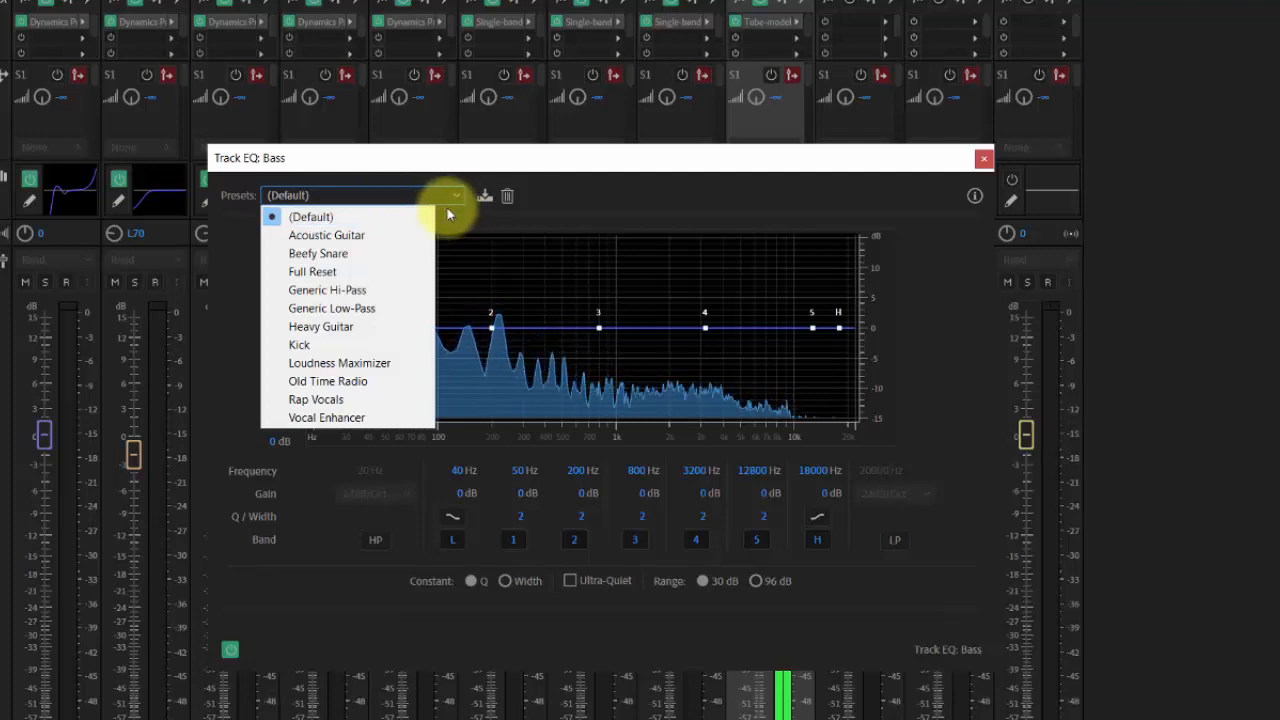
pyautogui.click(357, 308)
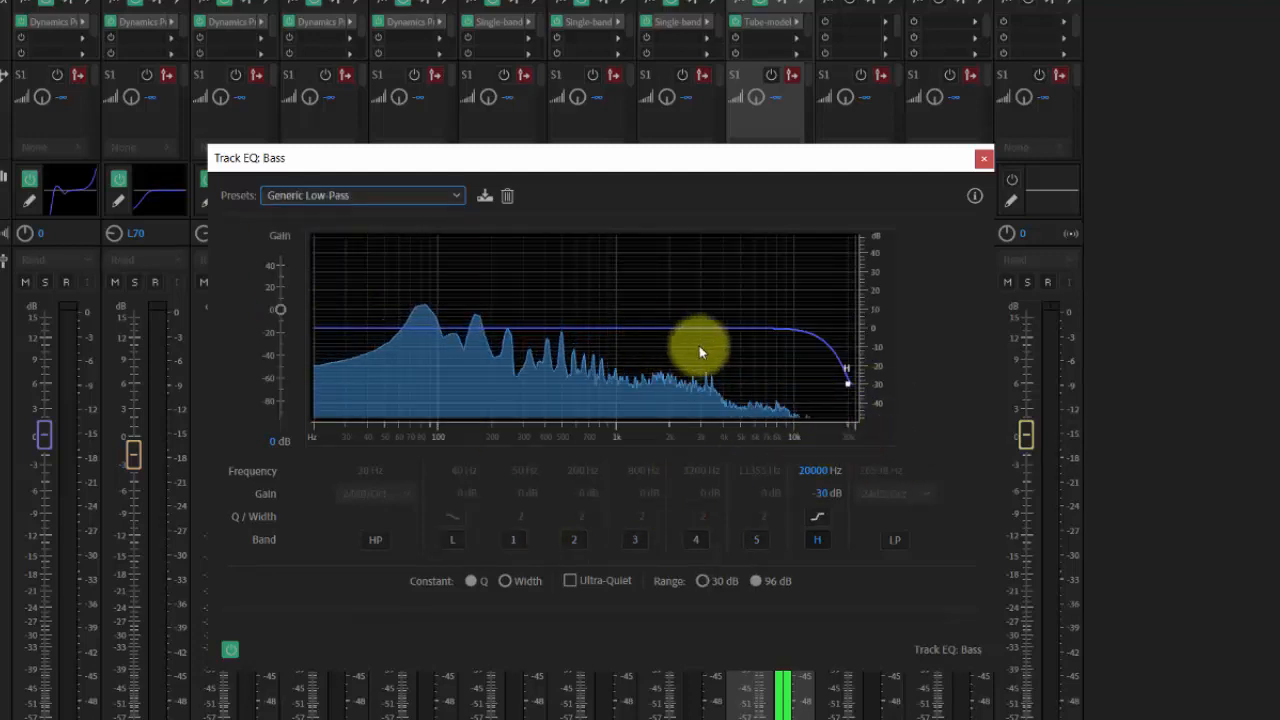
pyautogui.click(812, 475)
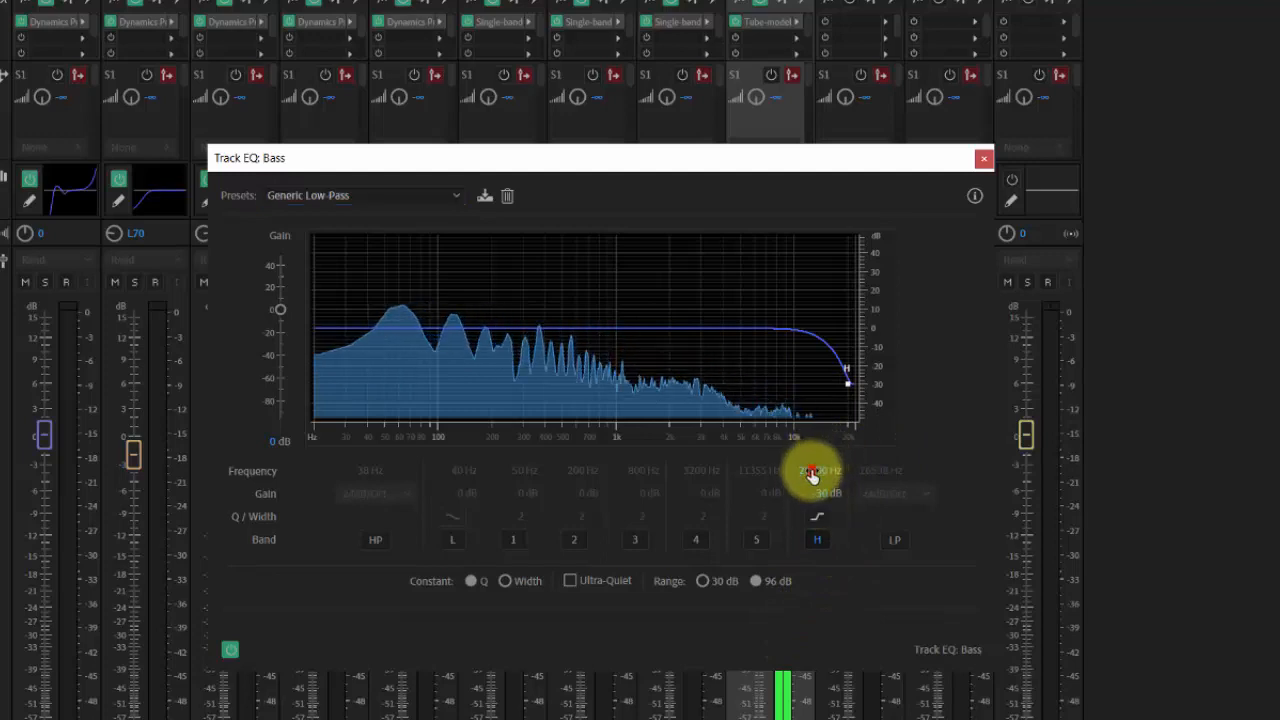
pyautogui.moveTo(812, 475); pyautogui.dragTo(765, 487)
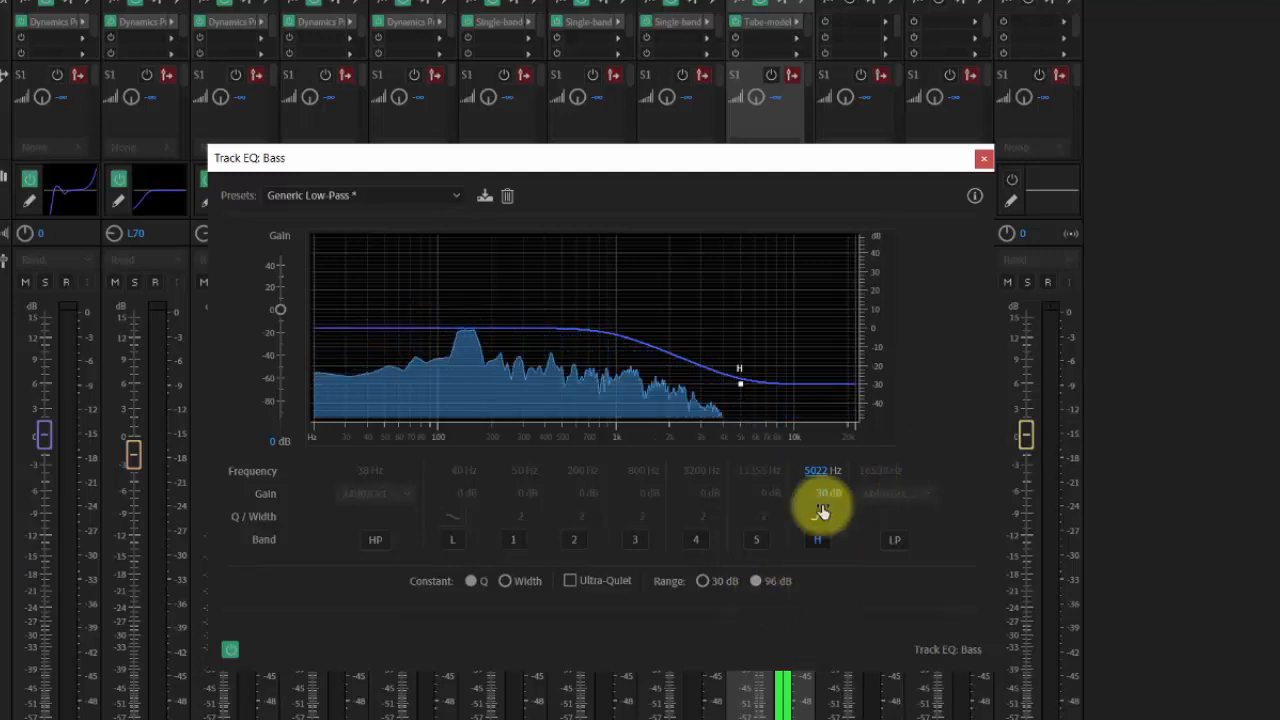
pyautogui.click(985, 160)
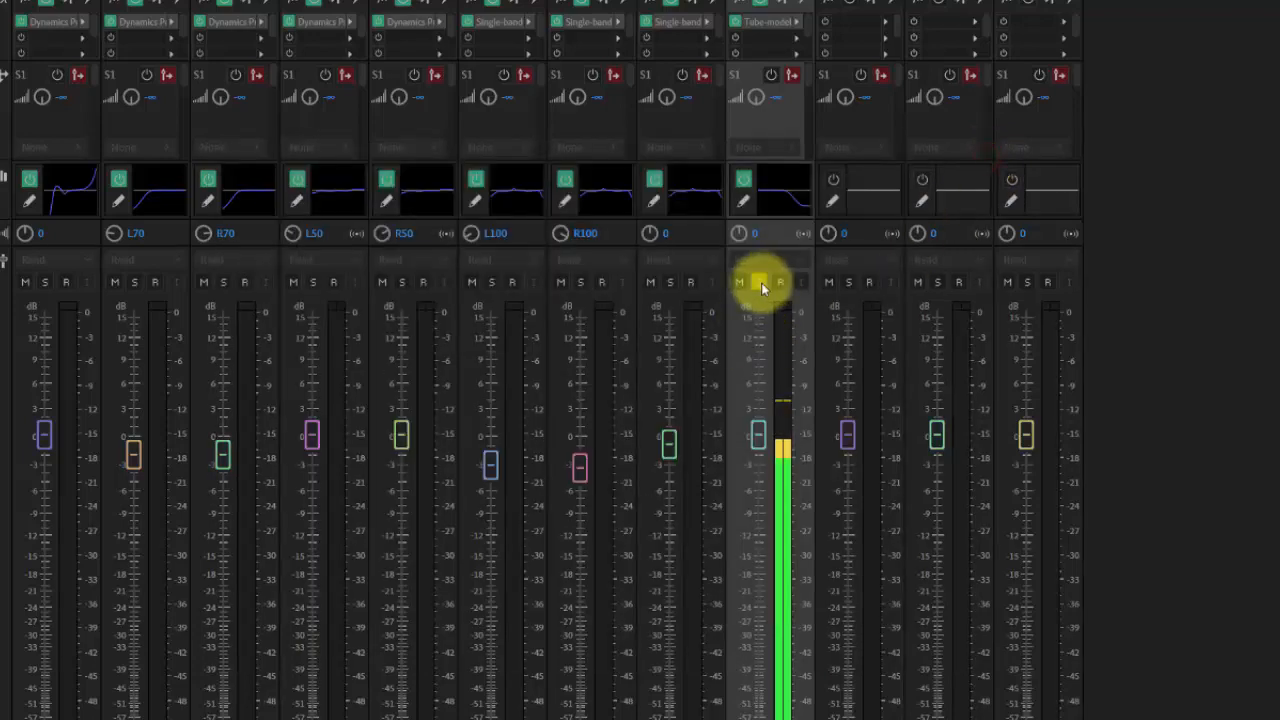
# - Take the Bass track out of solo and lower its volume to between 0 and -3 dB against the full mix, stopping playback
pyautogui.click(759, 282)
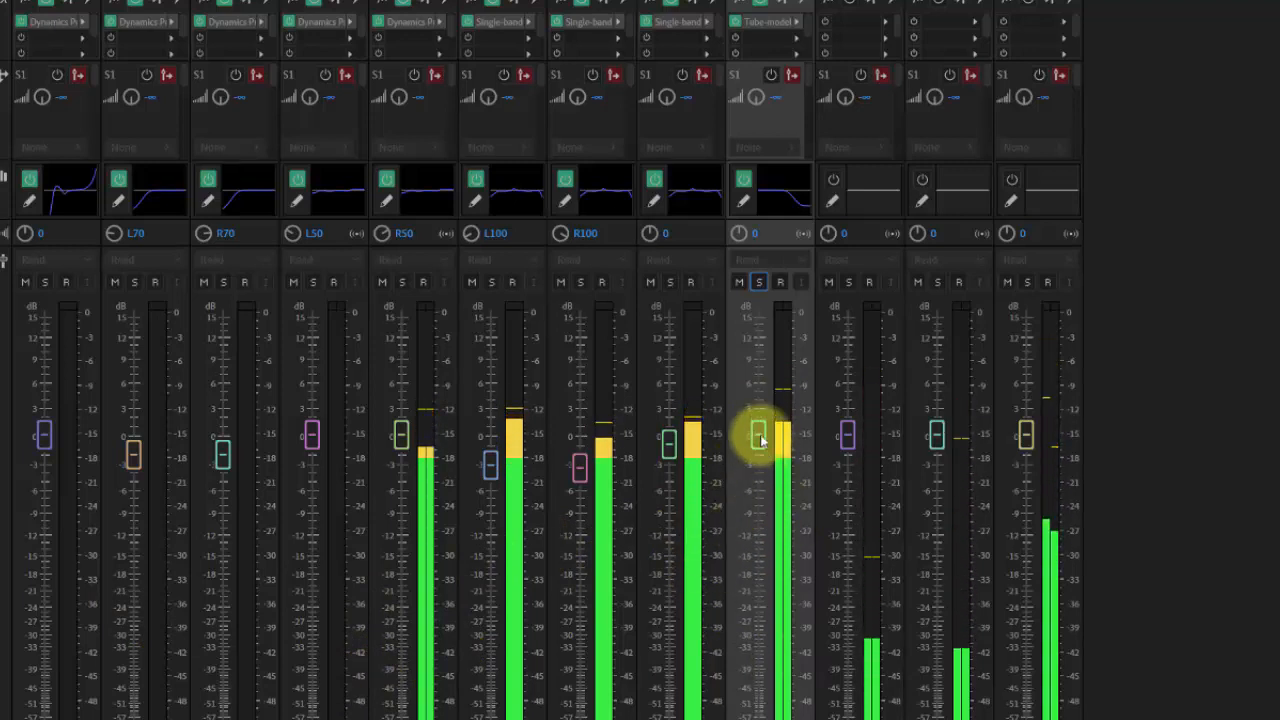
pyautogui.moveTo(758, 435); pyautogui.dragTo(760, 456)
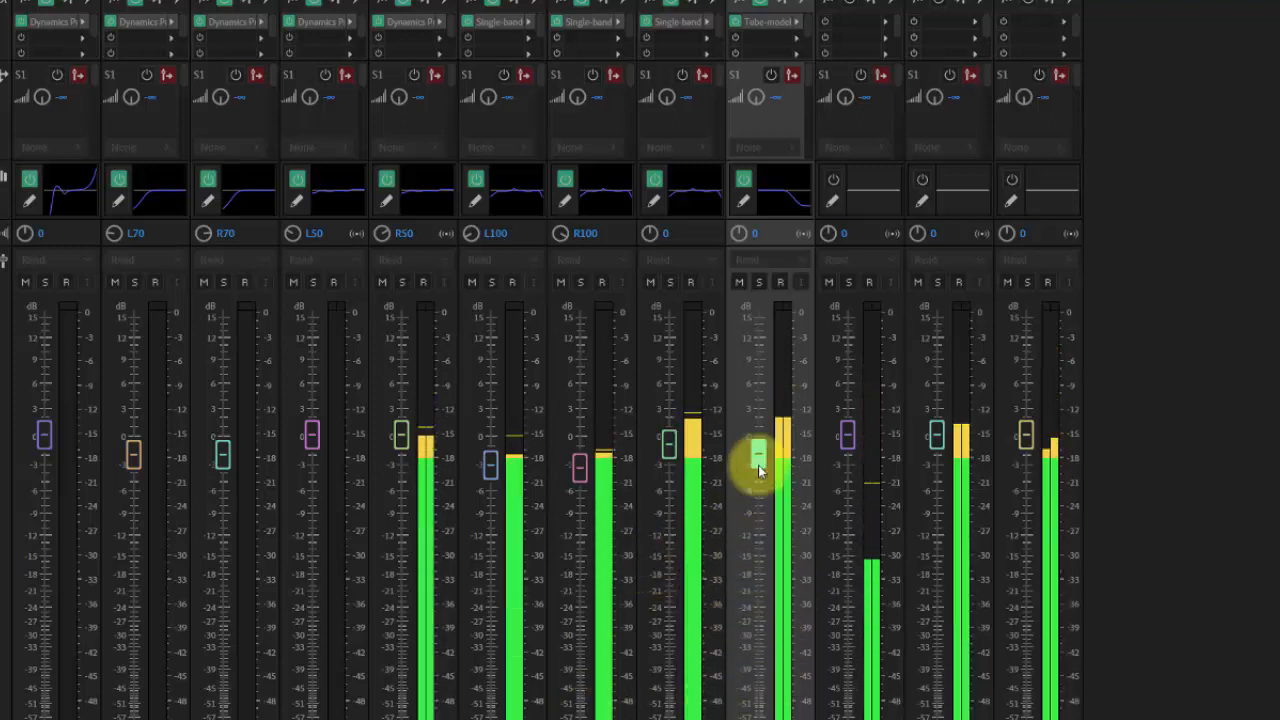
pyautogui.moveTo(759, 464); pyautogui.dragTo(757, 461)
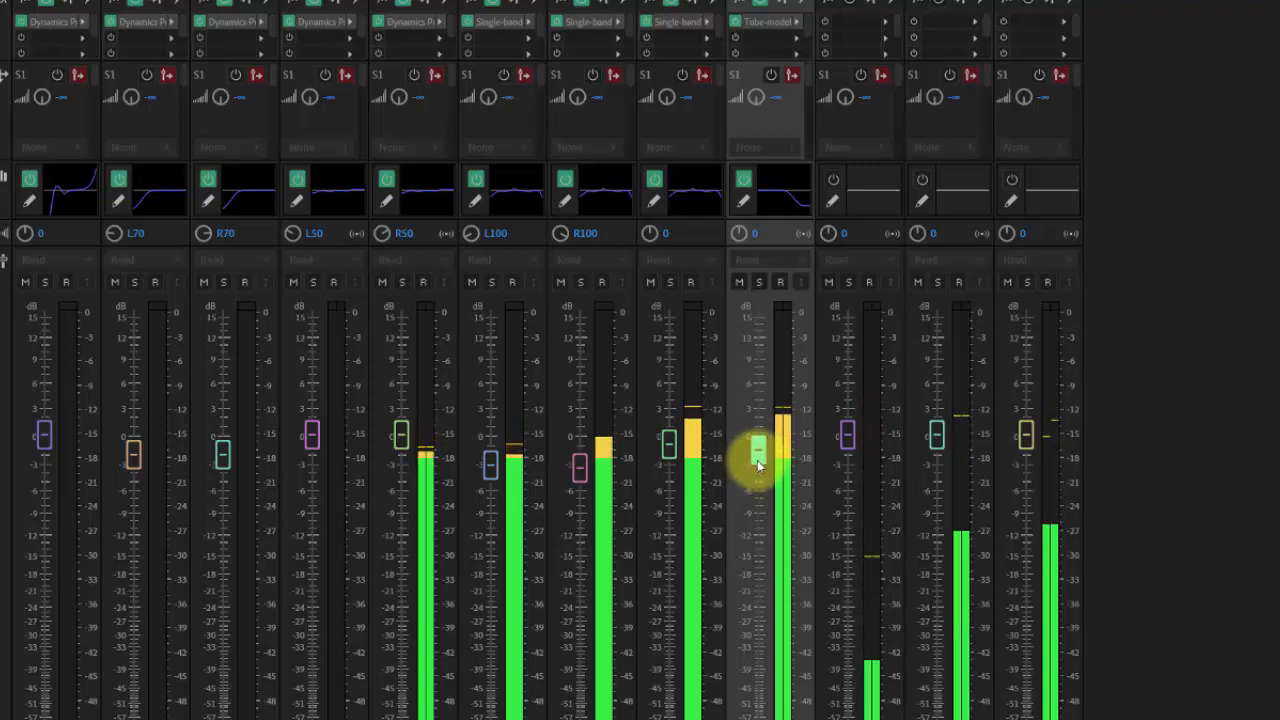
pyautogui.press('space')
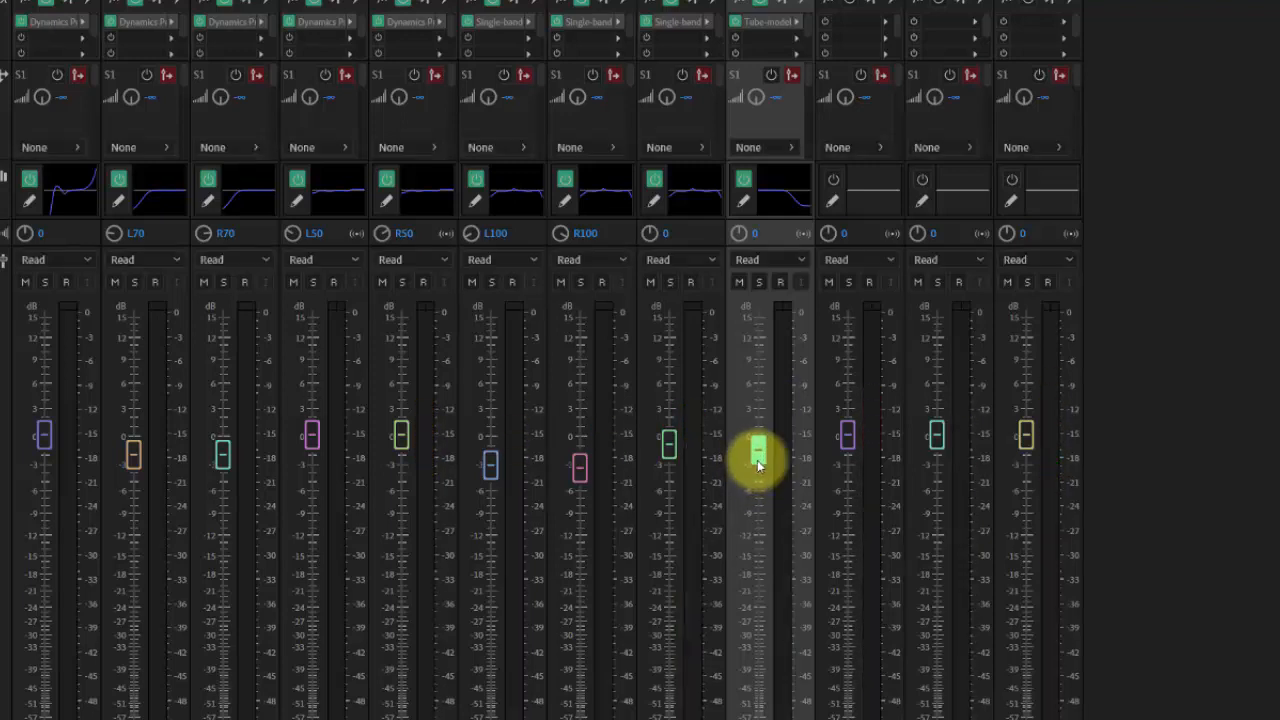
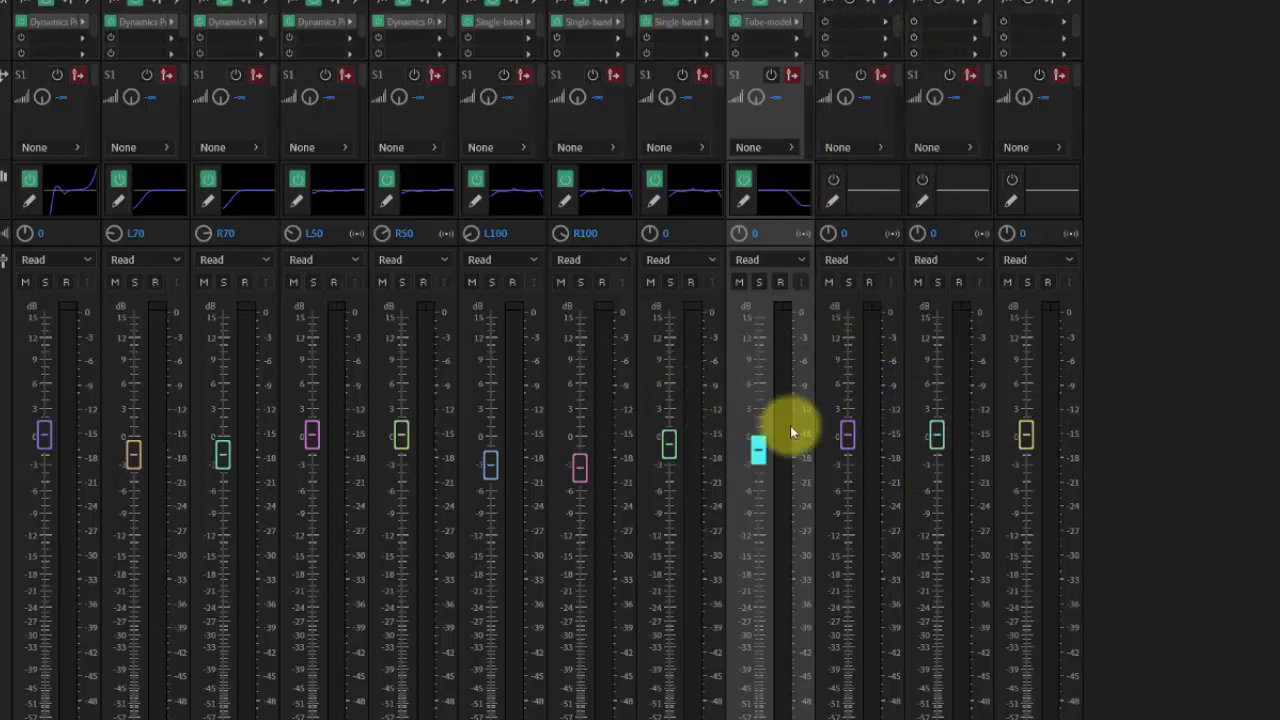
# - Solo the Snare track, tighten the timeline selection to about 2:48.5–3:05.5 around its hits, and play it back with the mixer showing
pyautogui.click(848, 282)
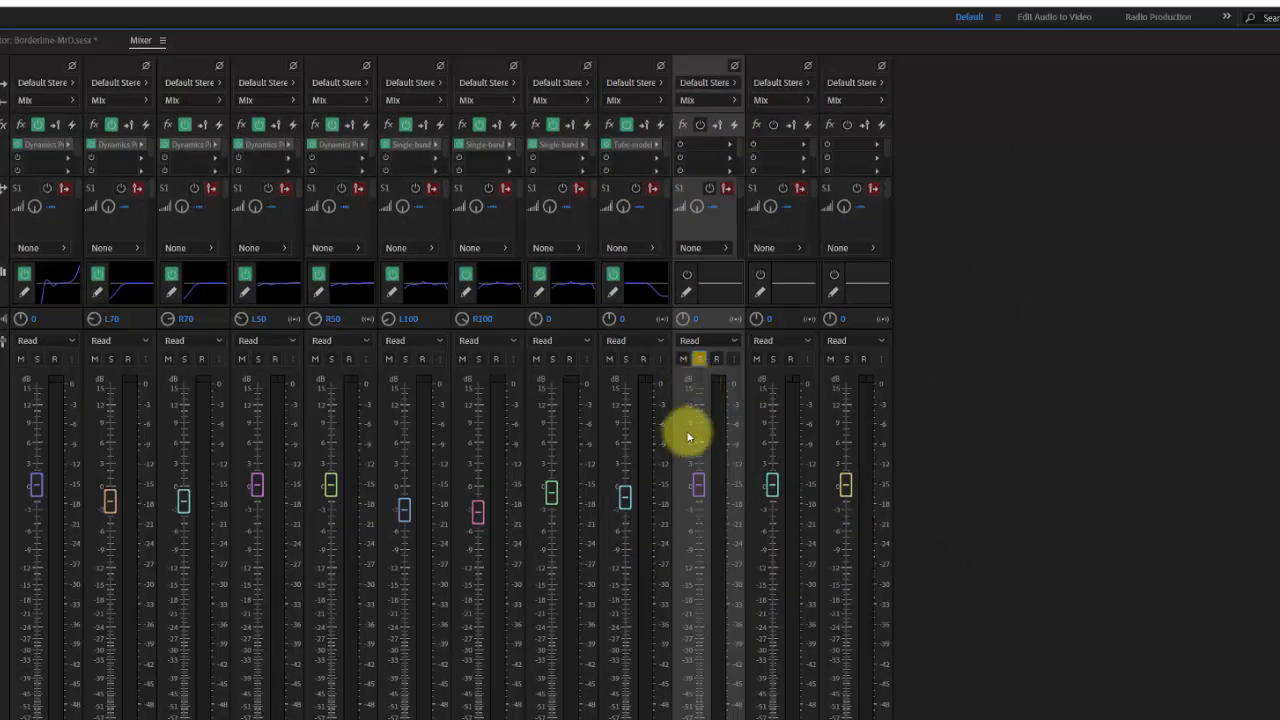
pyautogui.click(16, 41)
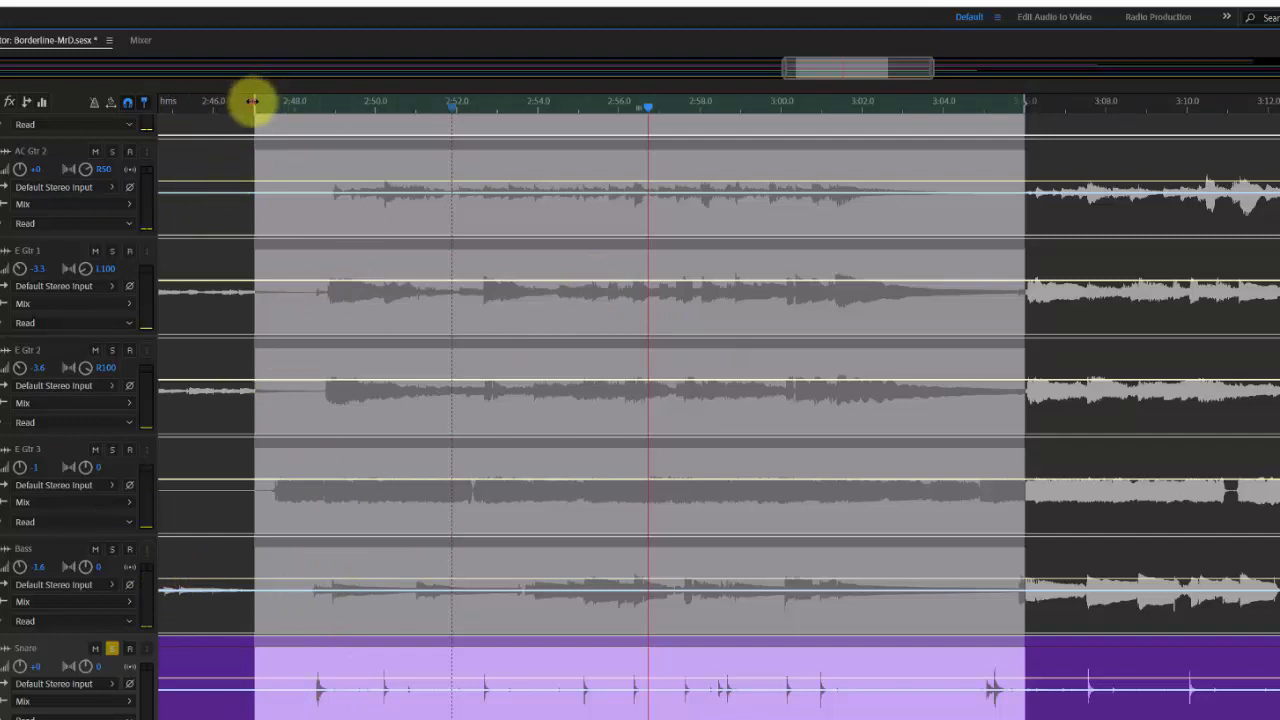
pyautogui.moveTo(253, 101); pyautogui.dragTo(314, 92)
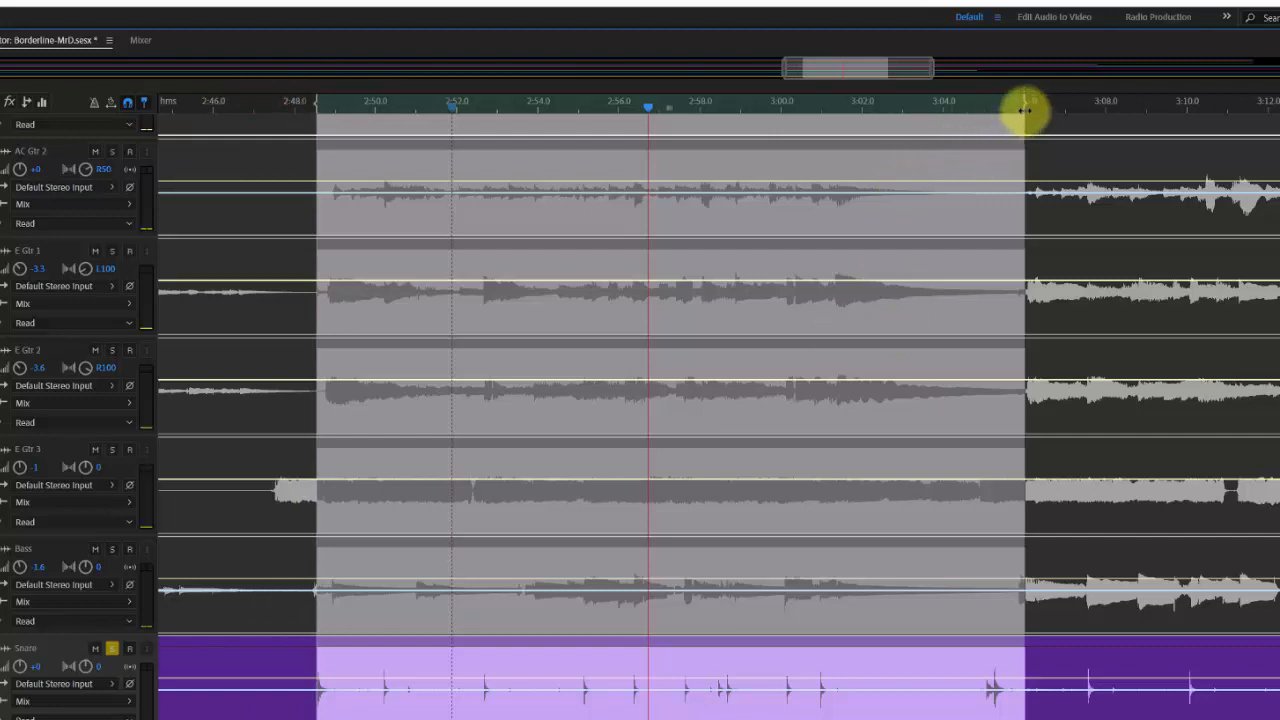
pyautogui.moveTo(1024, 104); pyautogui.dragTo(1005, 105)
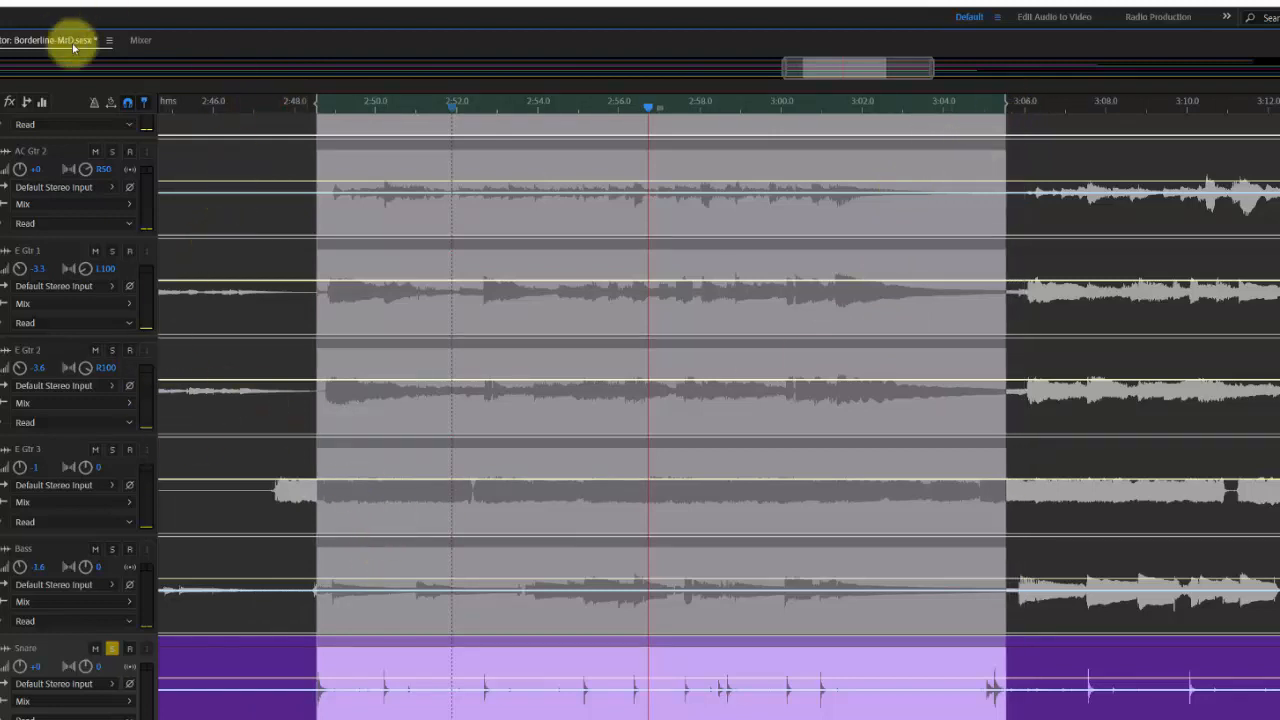
pyautogui.click(139, 42)
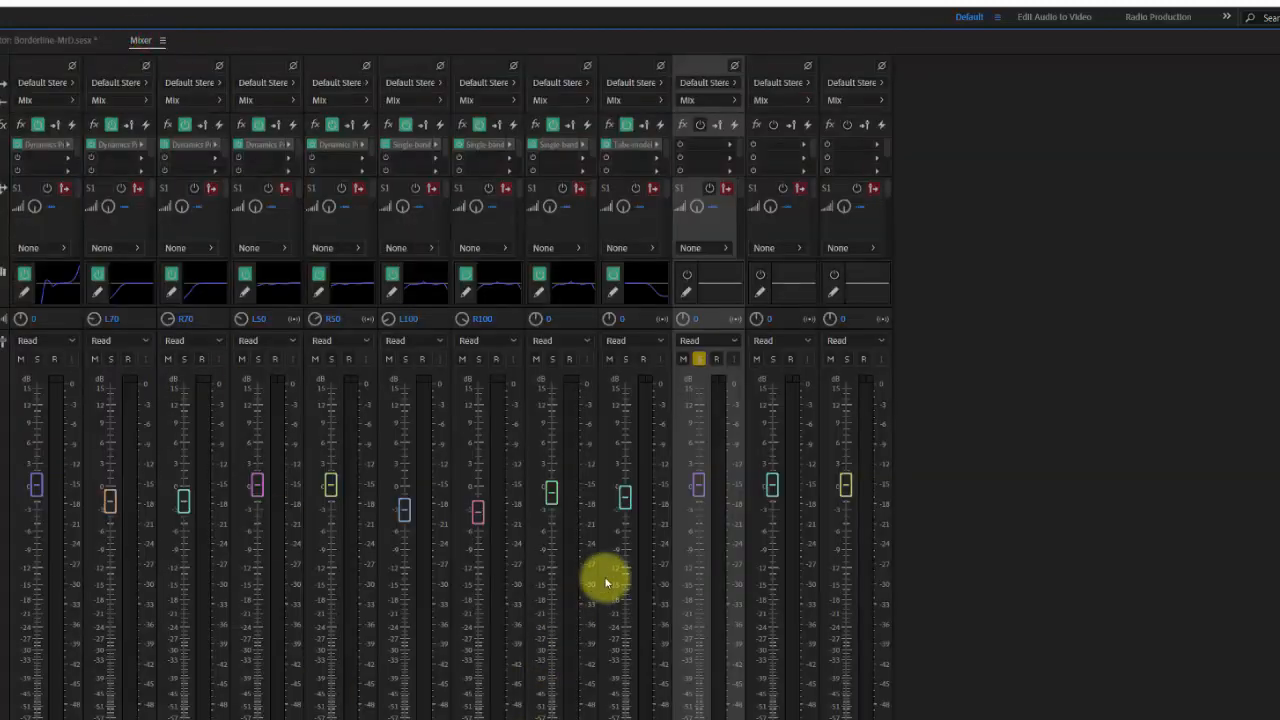
pyautogui.press('space')
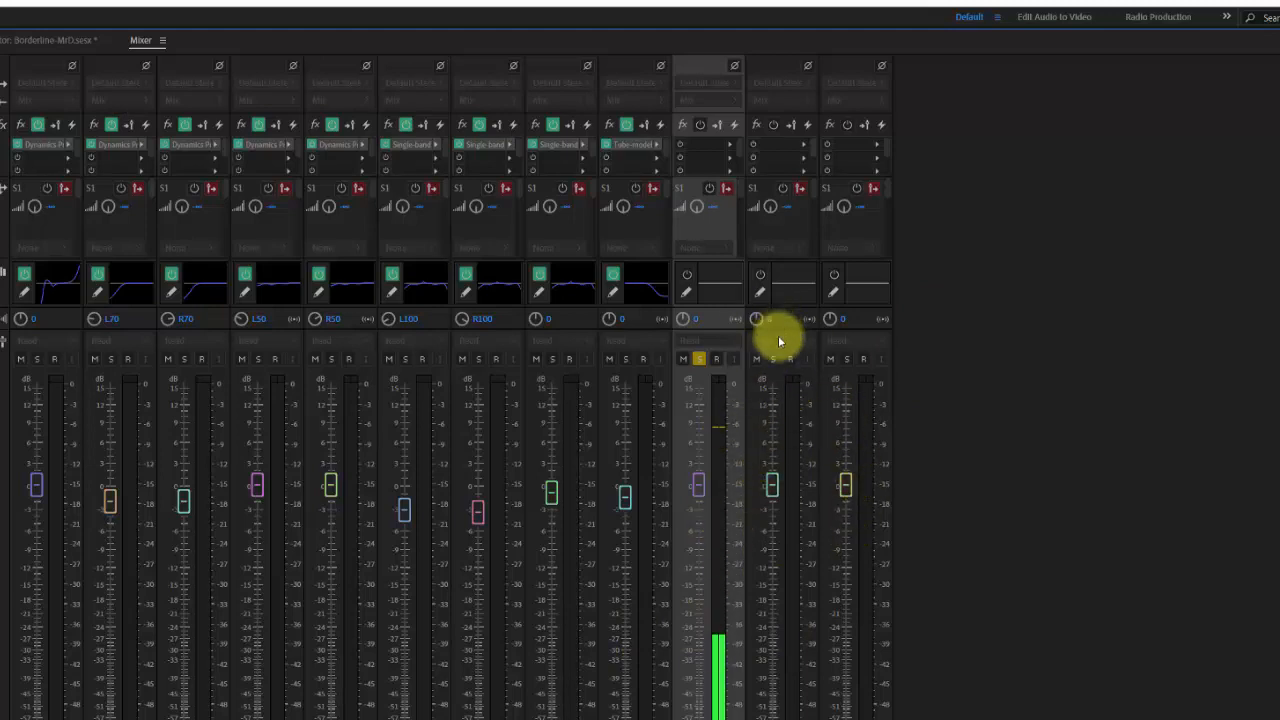
# - Apply the Beefy Snare EQ preset to the Snare track and lower its high band to about -29.3 dB at 20992 Hz
pyautogui.click(688, 290)
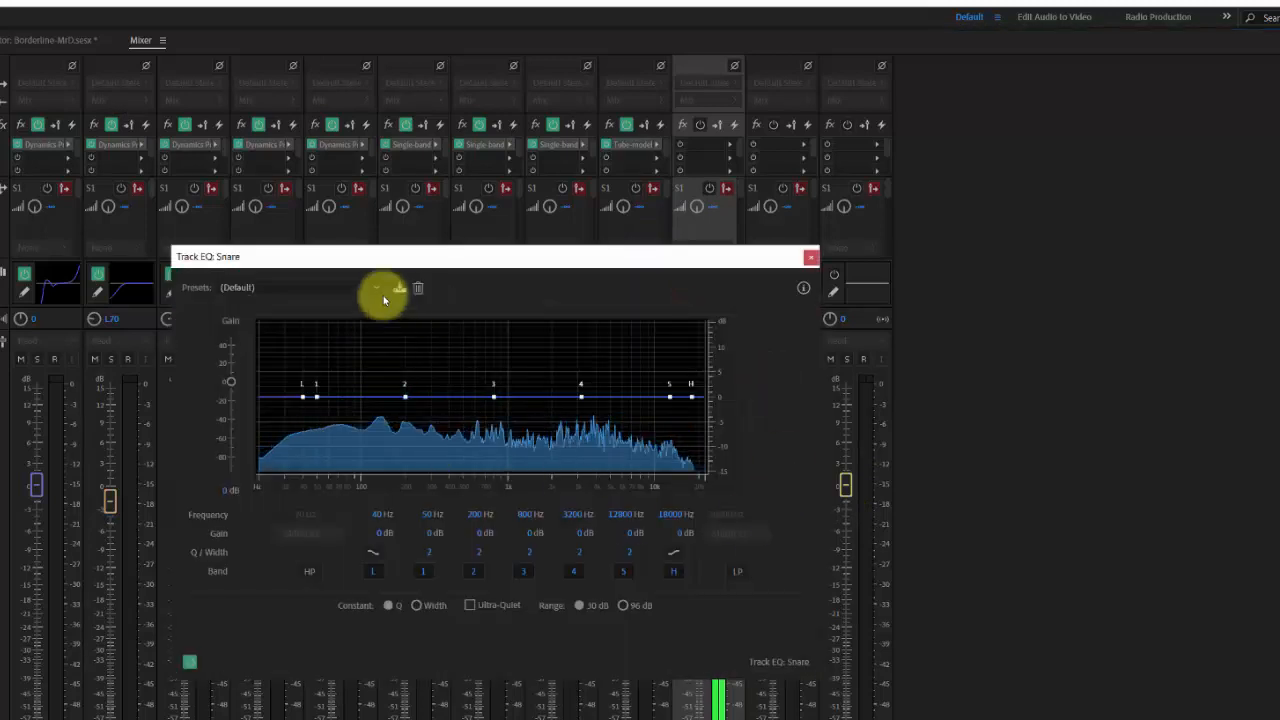
pyautogui.click(355, 287)
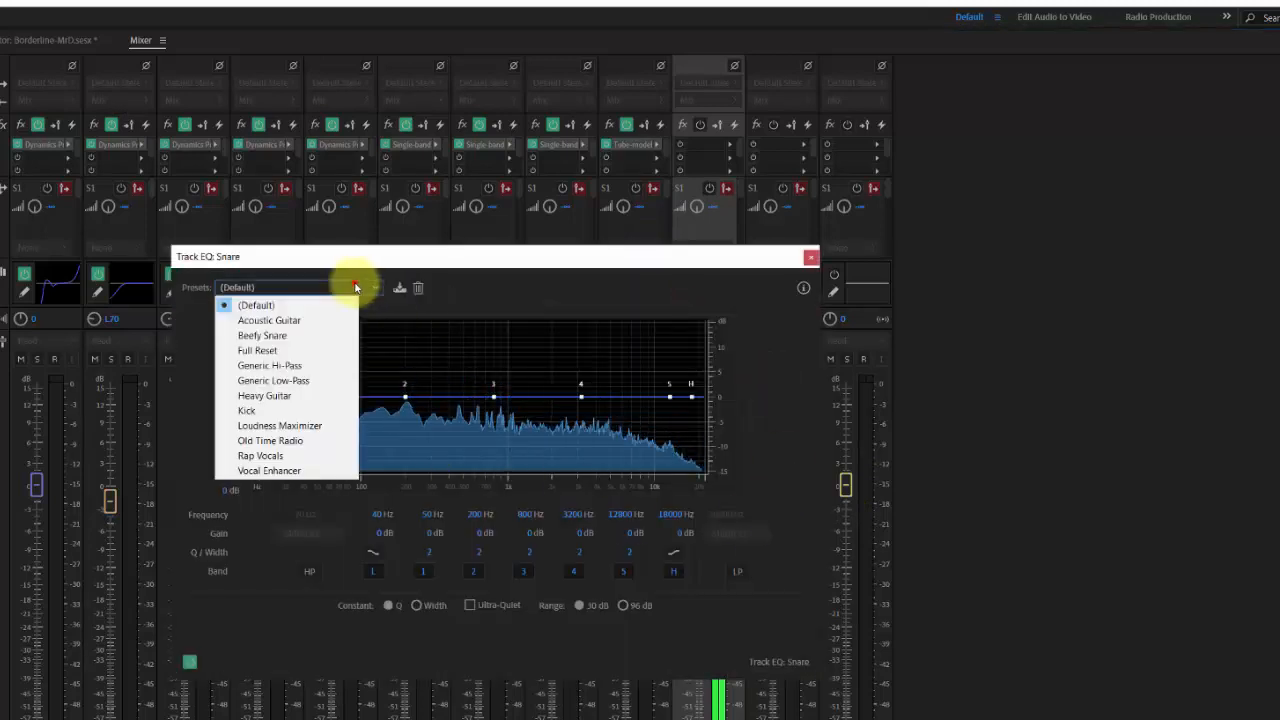
pyautogui.click(262, 335)
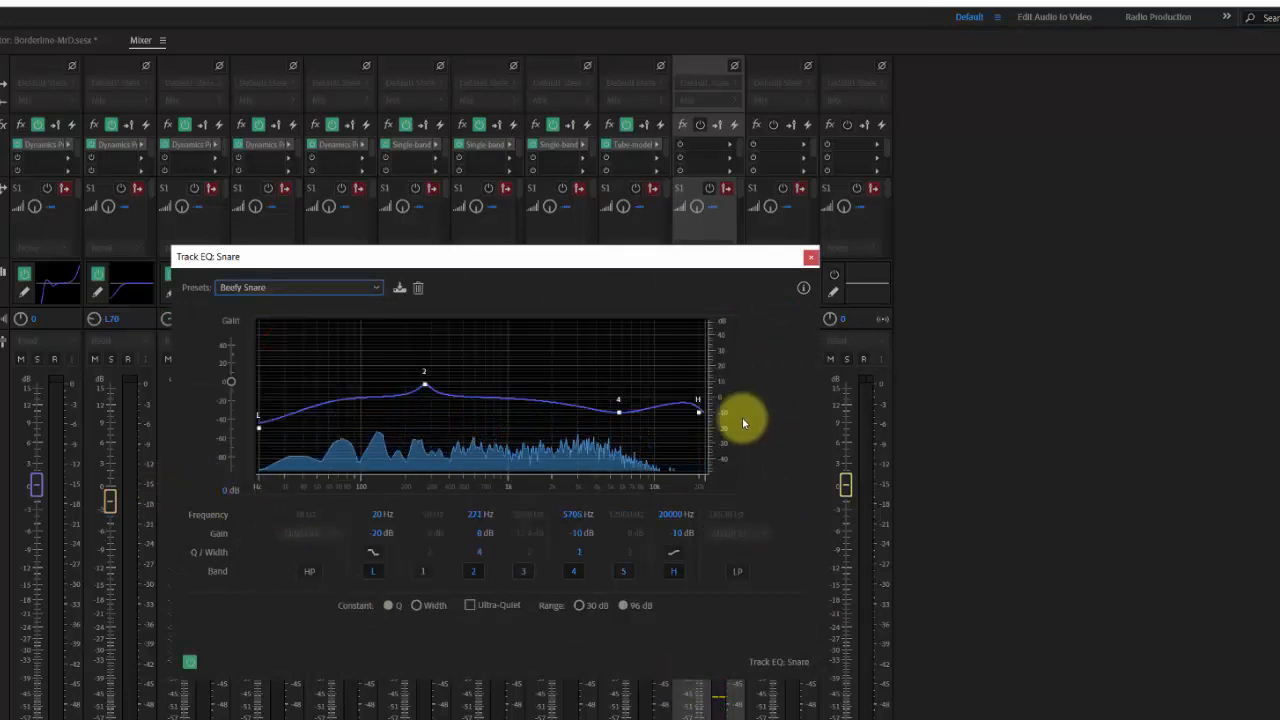
pyautogui.moveTo(699, 412); pyautogui.dragTo(701, 414)
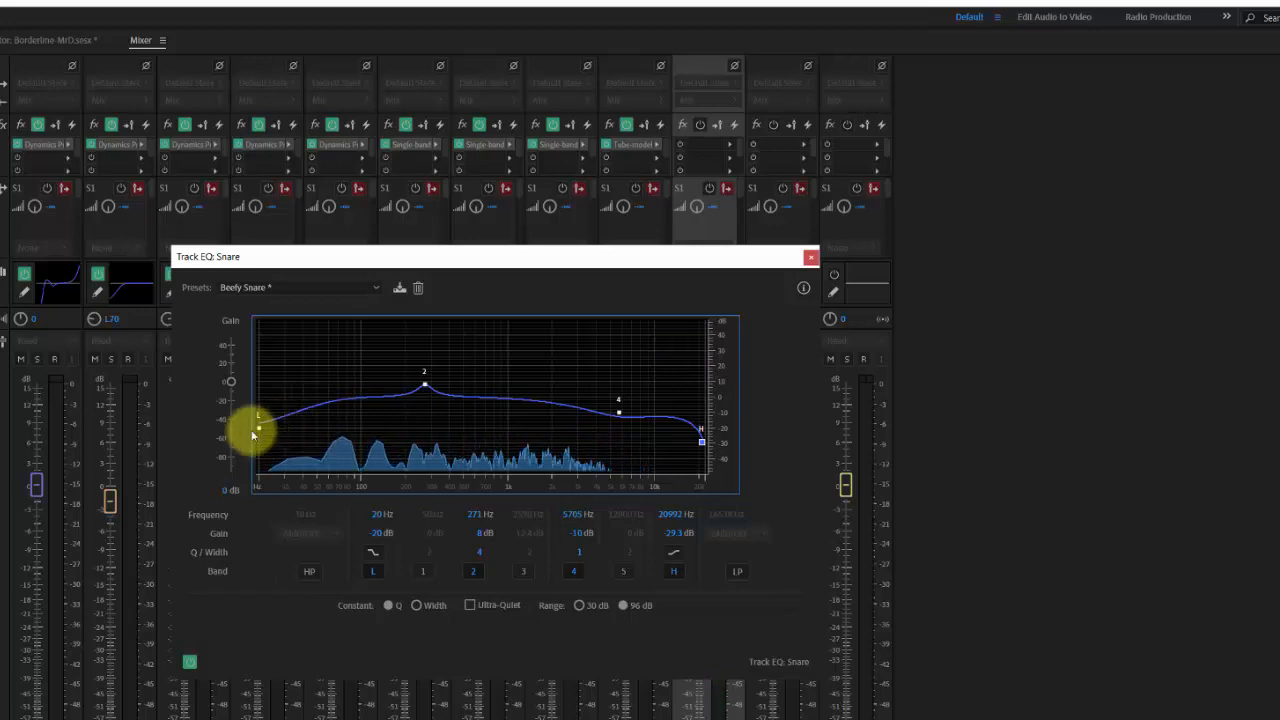
pyautogui.click(811, 257)
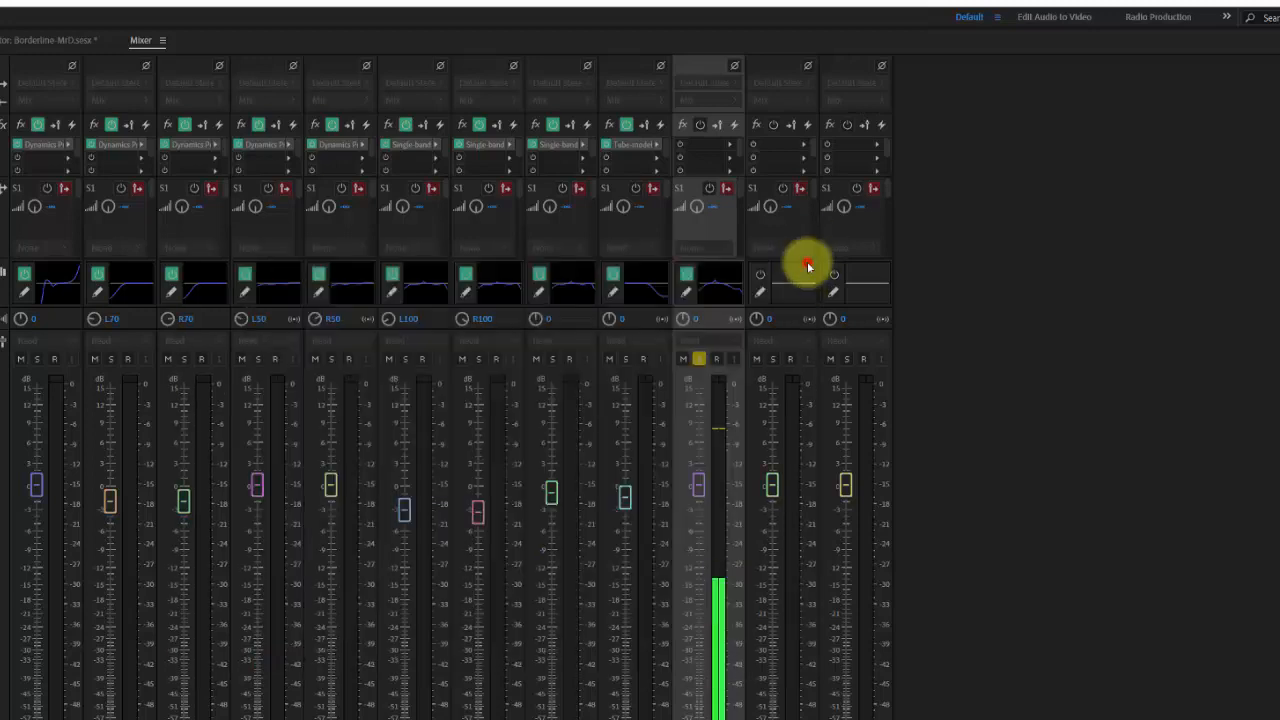
# - Add a Dynamics effect to the Snare track's first effect slot with the All Dynamics Active preset
pyautogui.click(731, 145)
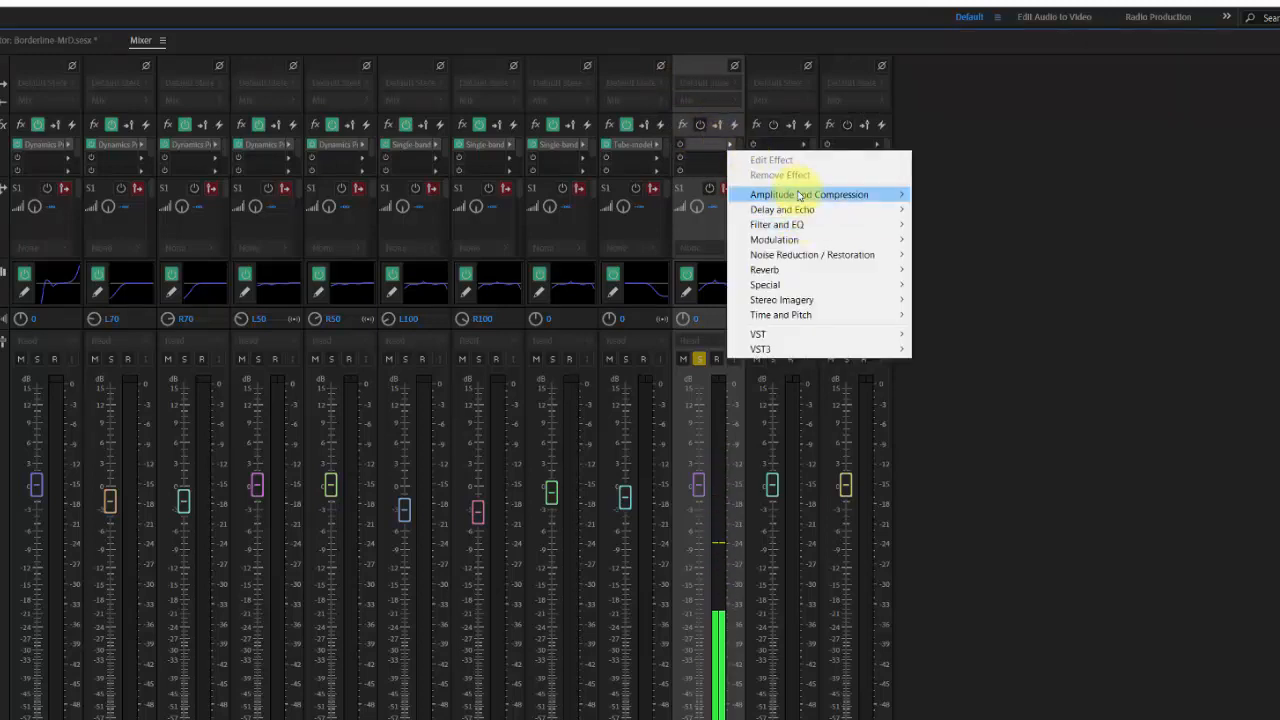
pyautogui.moveTo(799, 196)
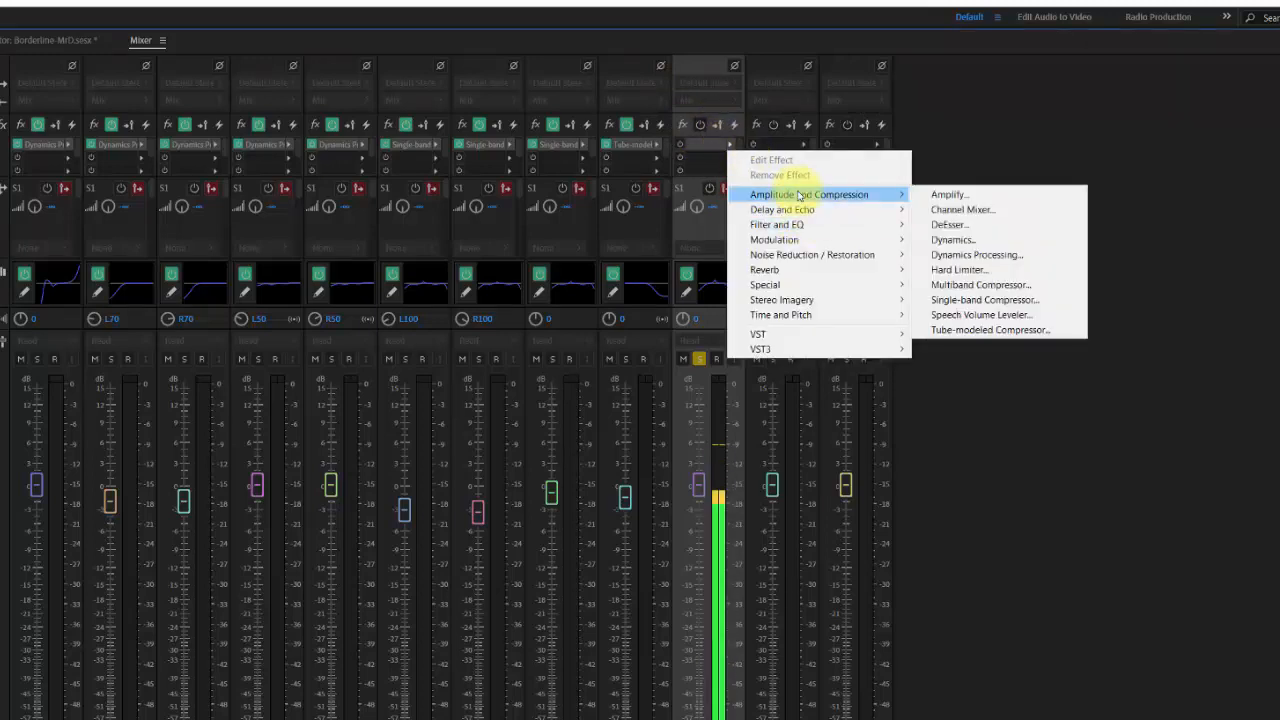
pyautogui.click(1006, 242)
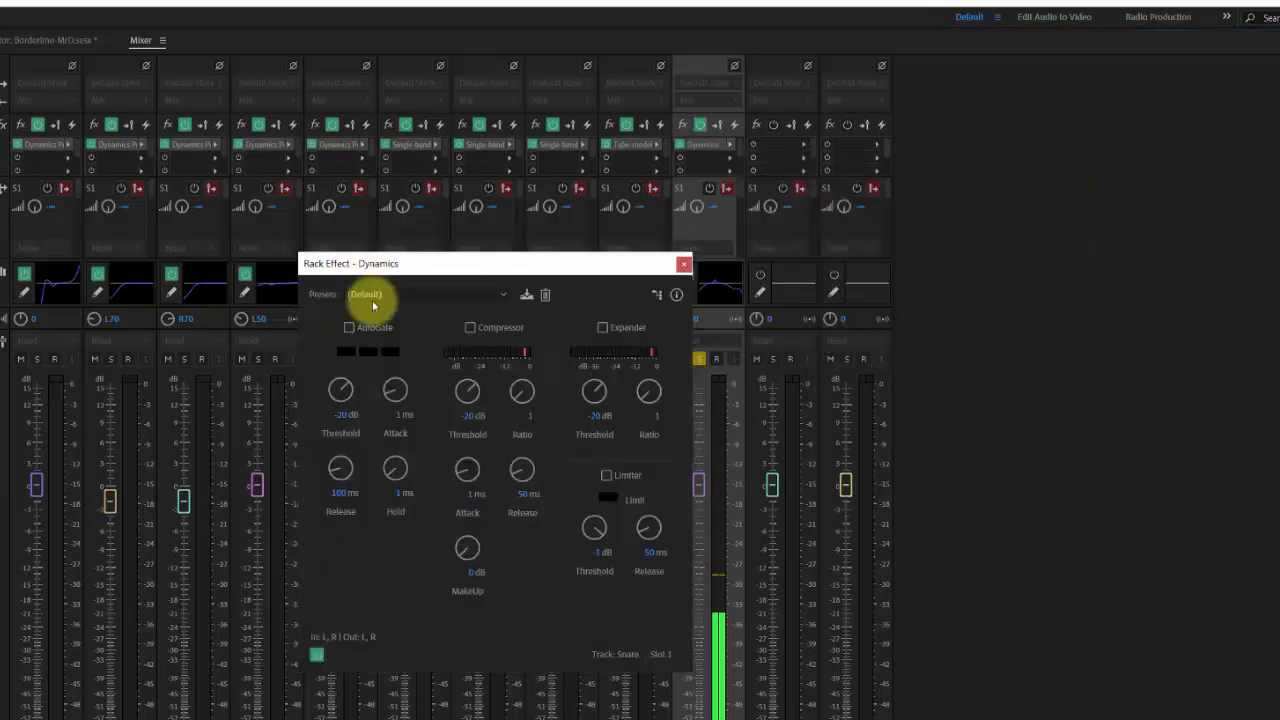
pyautogui.click(415, 295)
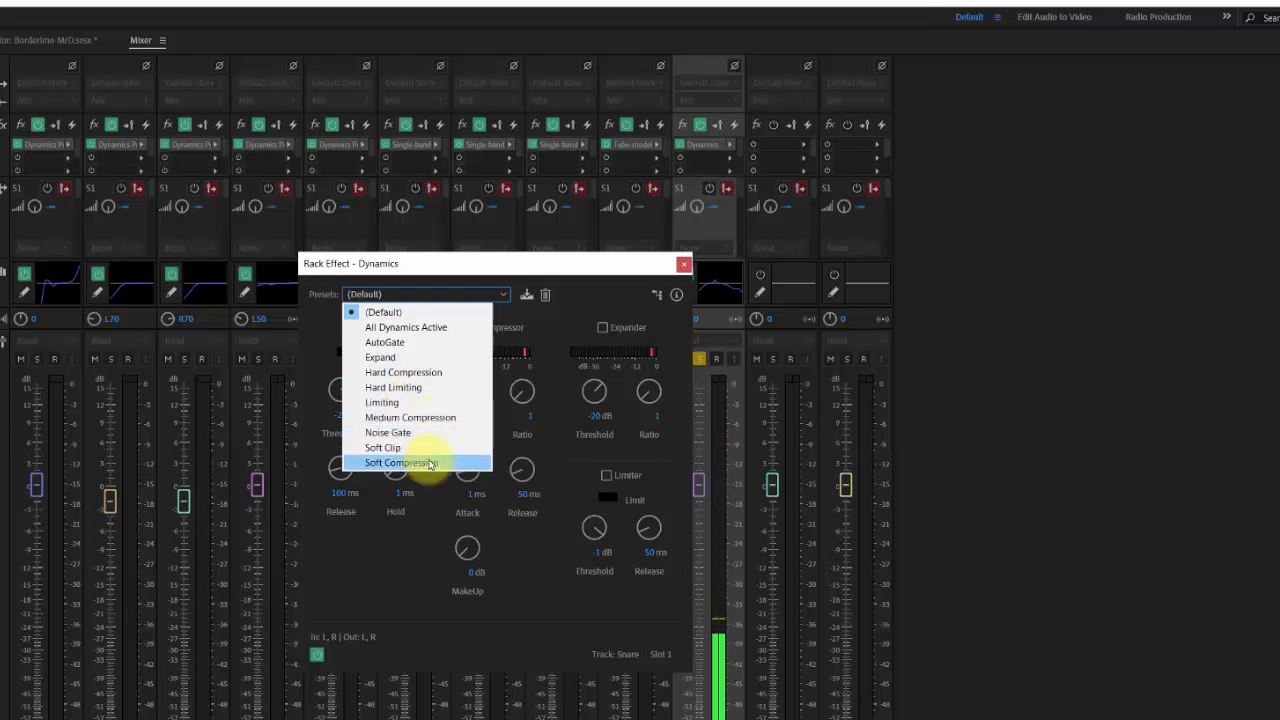
pyautogui.click(412, 327)
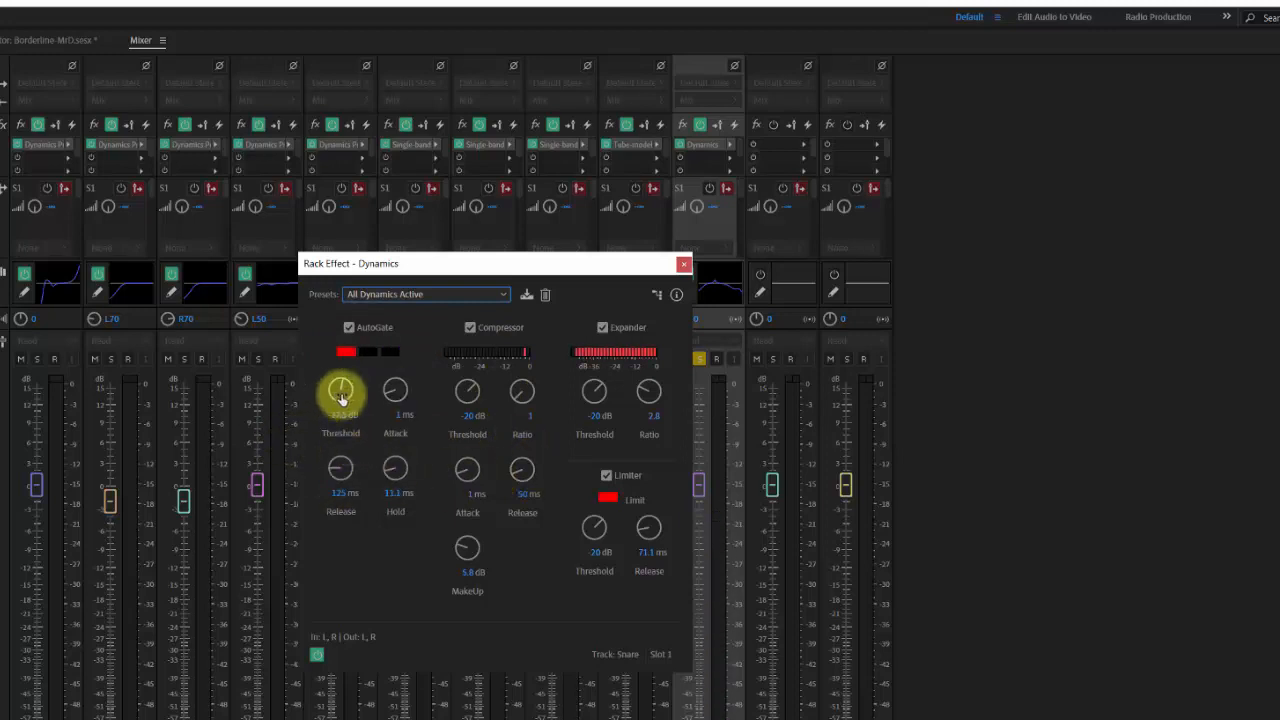
# - Turn off the snare effect's compressor, expander and limiter, and set the AutoGate threshold to about -50.4 dB during playback
pyautogui.moveTo(341, 390)
pyautogui.mouseDown()
pyautogui.moveTo(309, 383)
pyautogui.moveTo(305, 399)
pyautogui.moveTo(334, 391)
pyautogui.mouseUp()
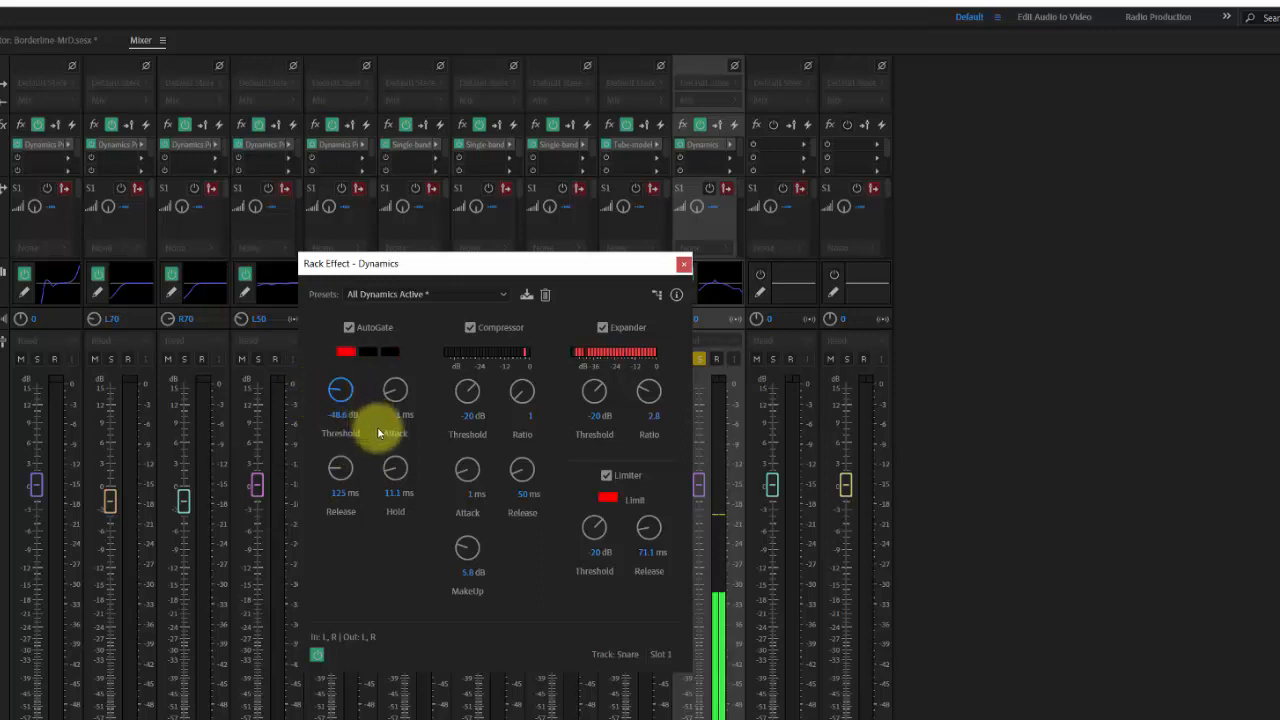
pyautogui.moveTo(334, 395); pyautogui.dragTo(331, 434)
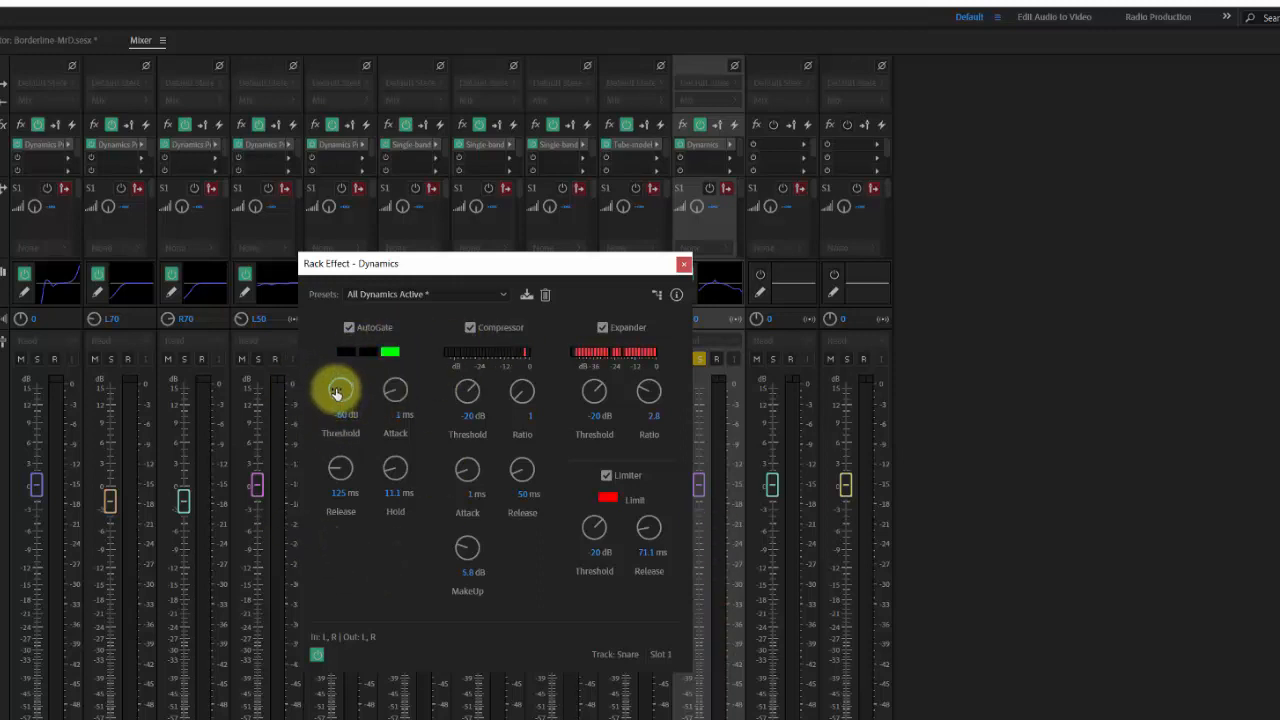
pyautogui.click(468, 327)
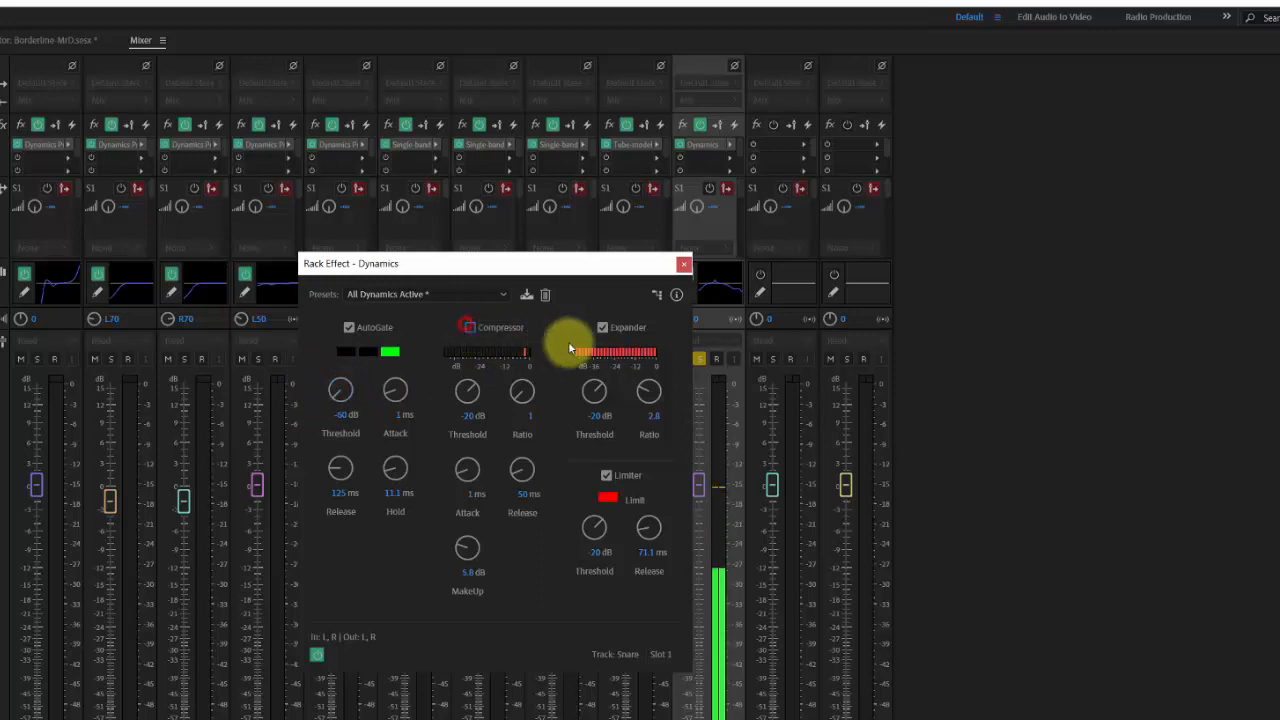
pyautogui.click(603, 327)
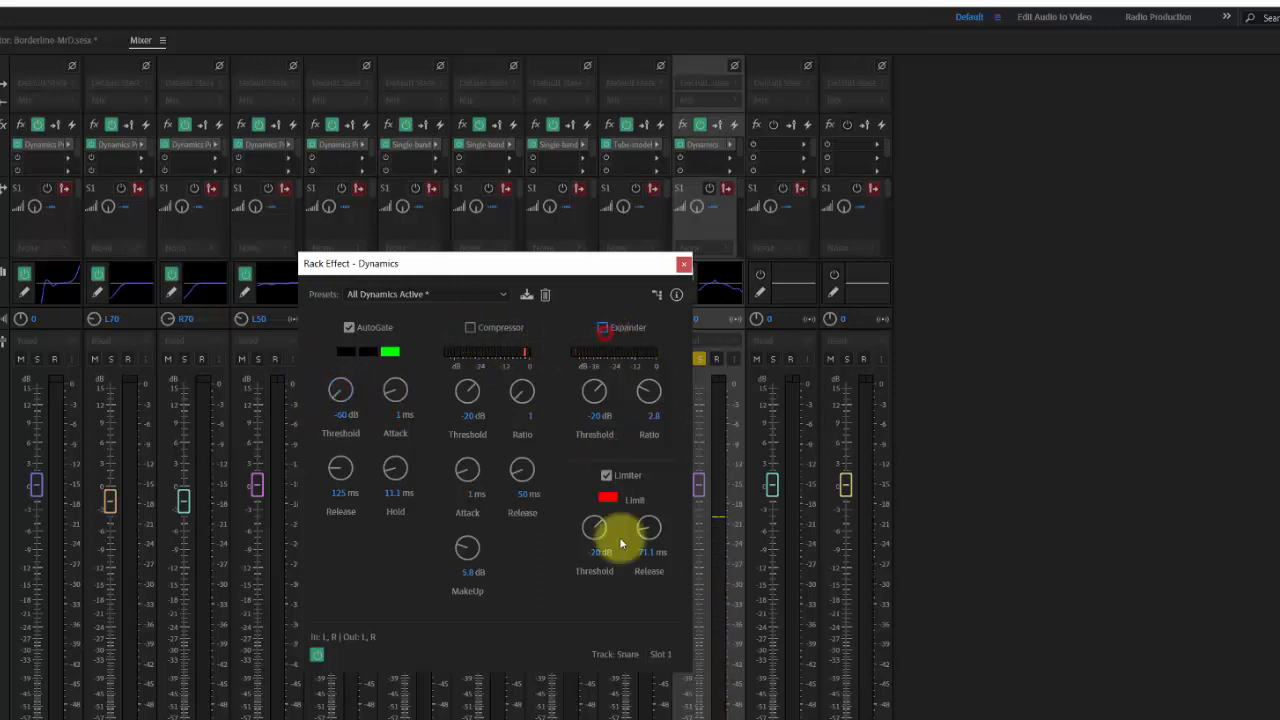
pyautogui.click(603, 477)
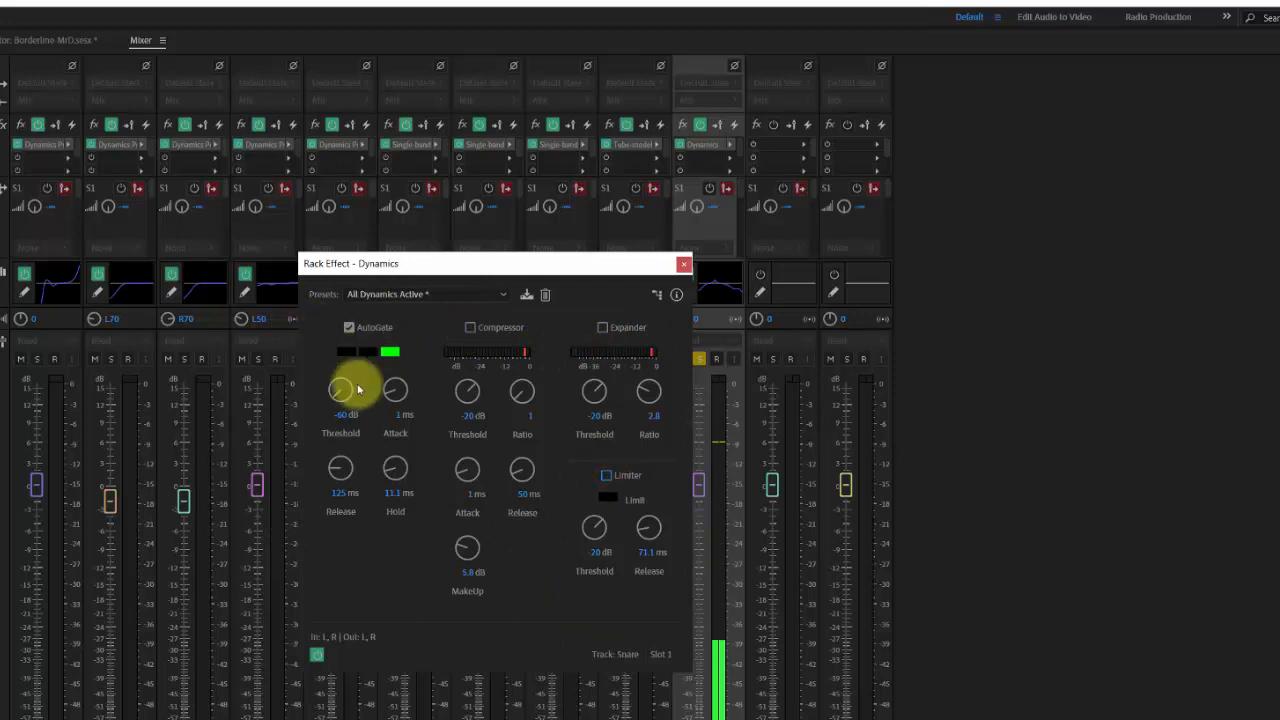
pyautogui.moveTo(336, 393); pyautogui.dragTo(316, 366)
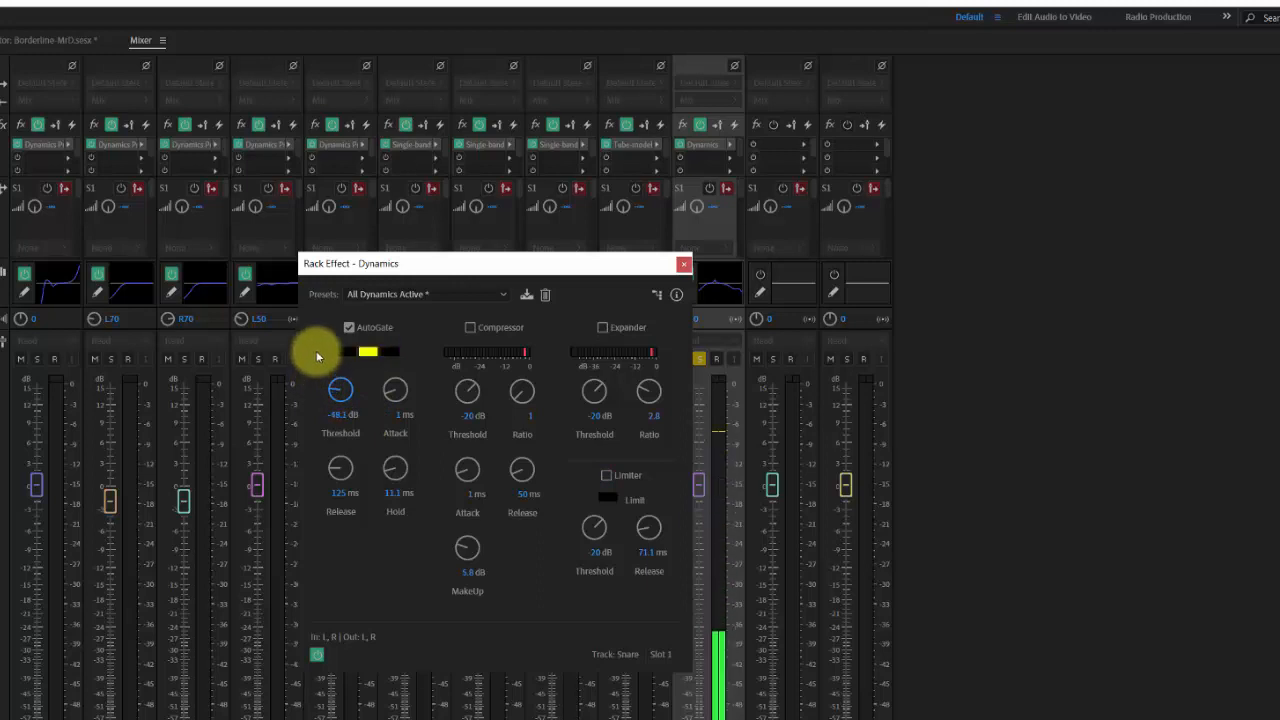
pyautogui.moveTo(317, 356); pyautogui.dragTo(320, 351)
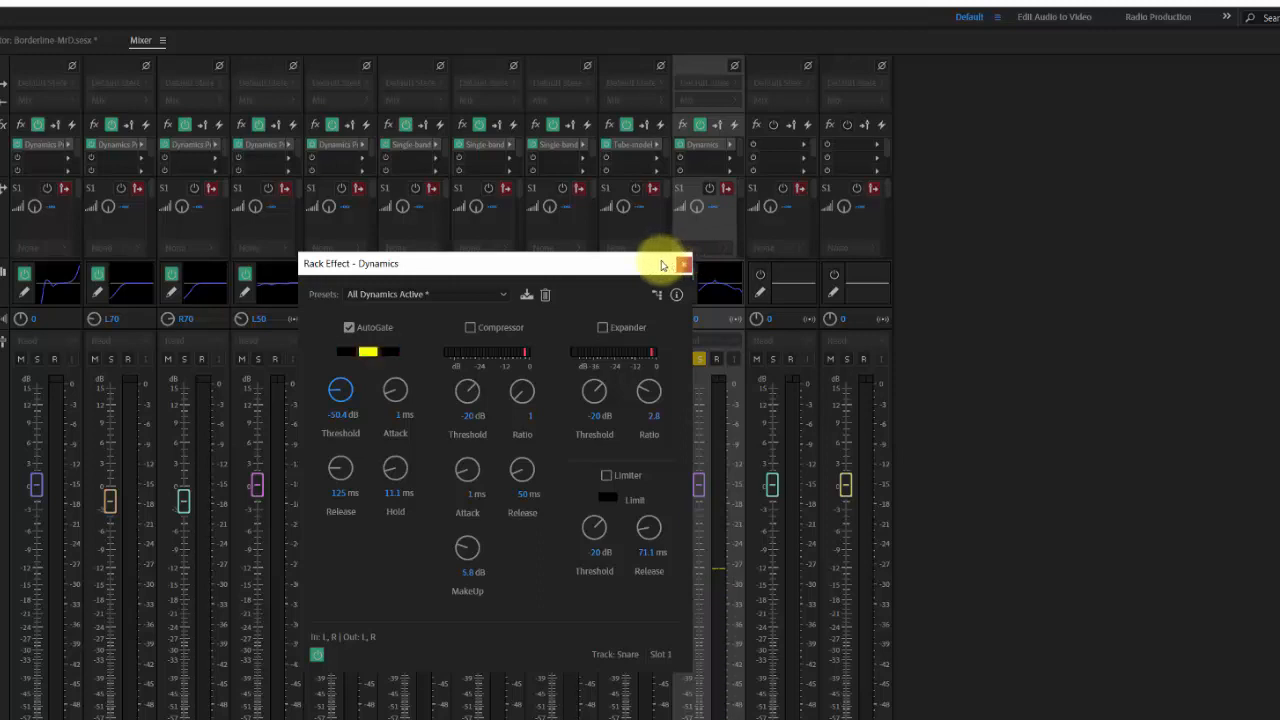
# - Turn the snare's compressor section back on with a ratio of 3 and close the Dynamics effect window
pyautogui.click(469, 327)
pyautogui.click(522, 415)
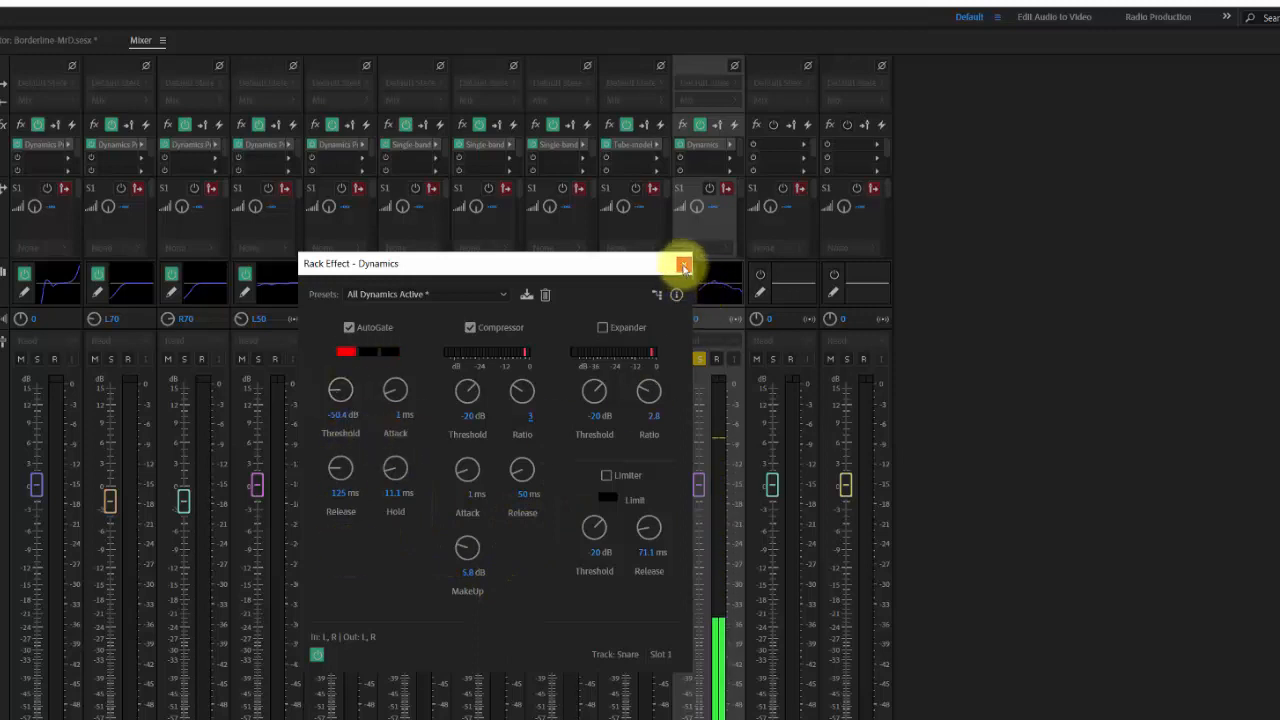
pyautogui.click(684, 266)
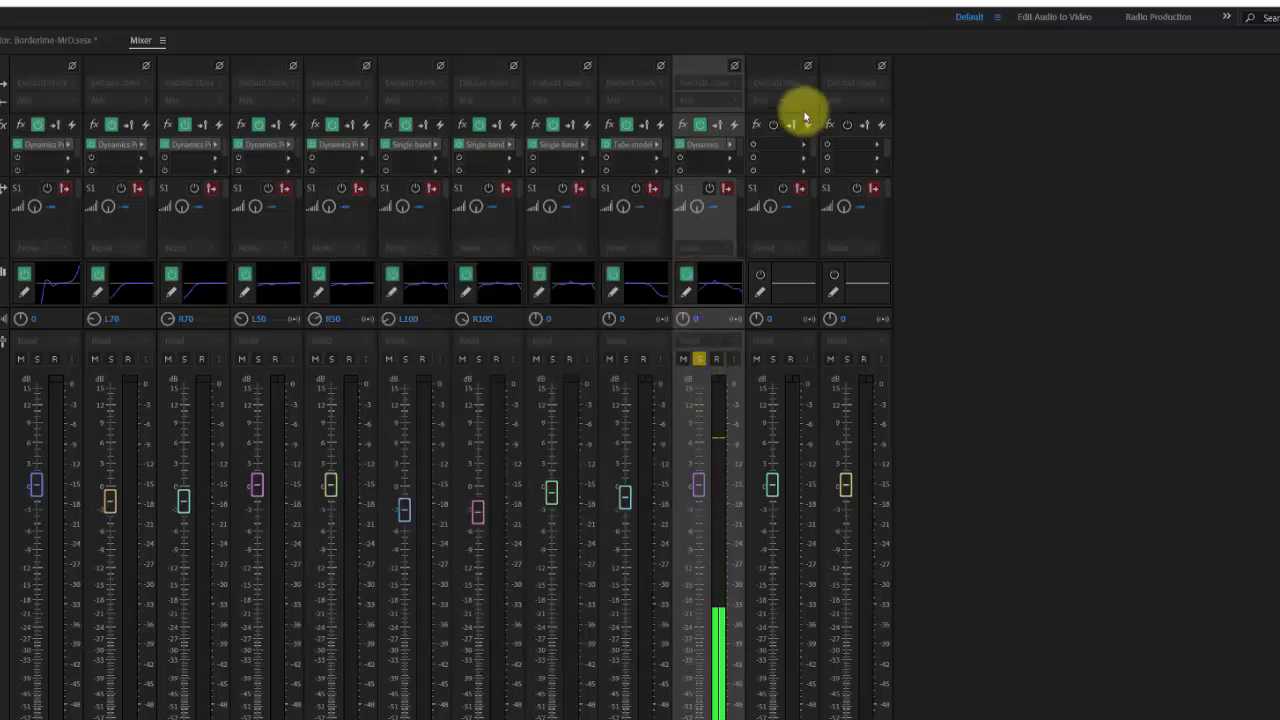
# - Stop playback and add a Studio Reverb to the Snare track's second effect slot with the Drum Plate (medium) preset
pyautogui.click(729, 163)
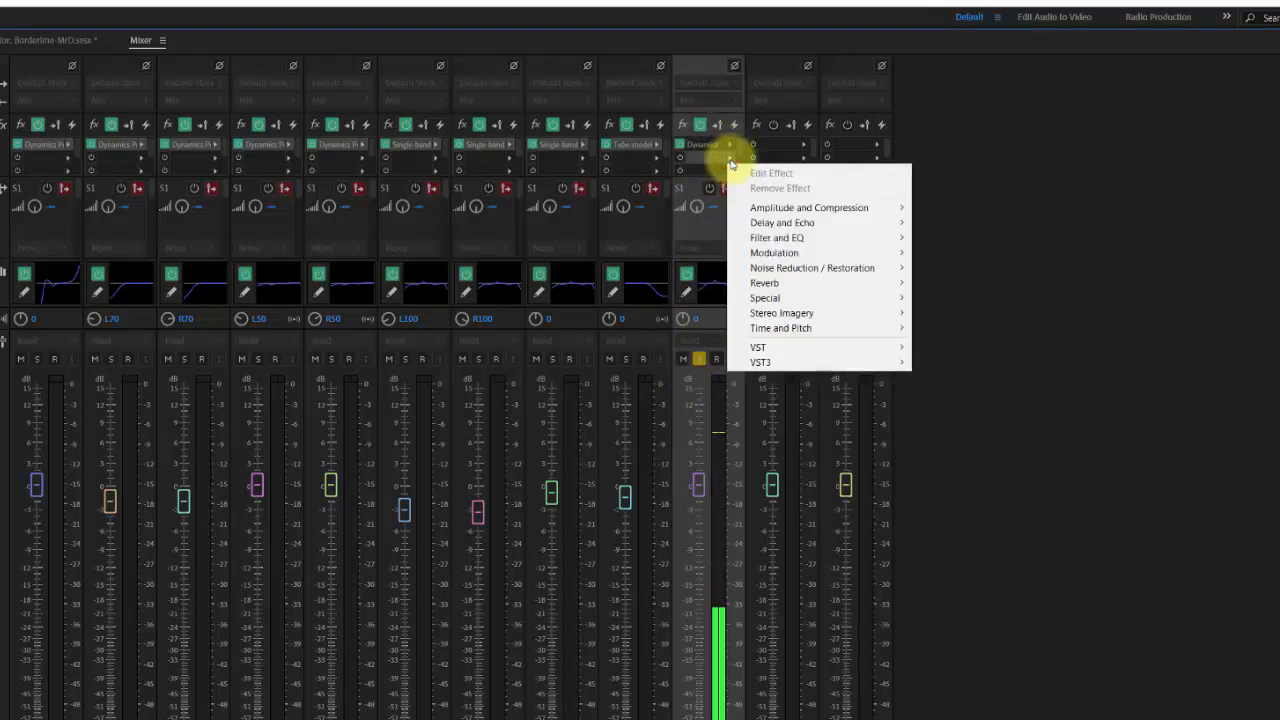
pyautogui.click(1057, 563)
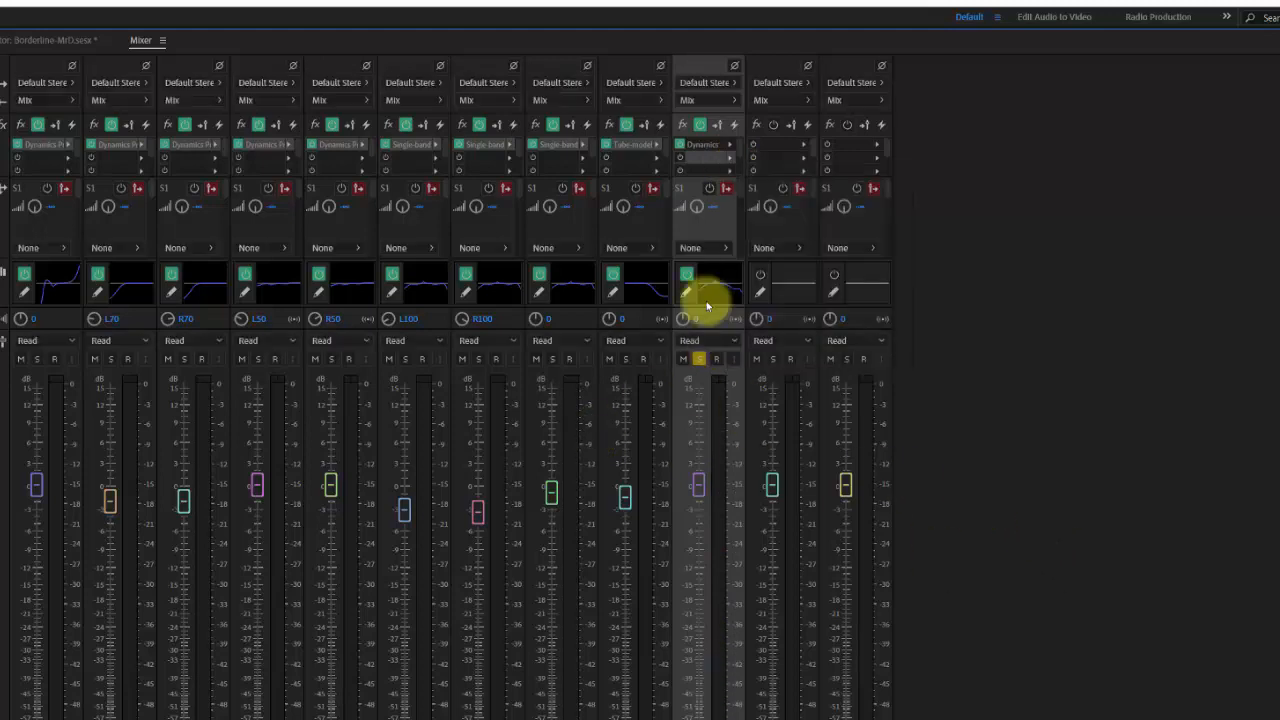
pyautogui.click(731, 160)
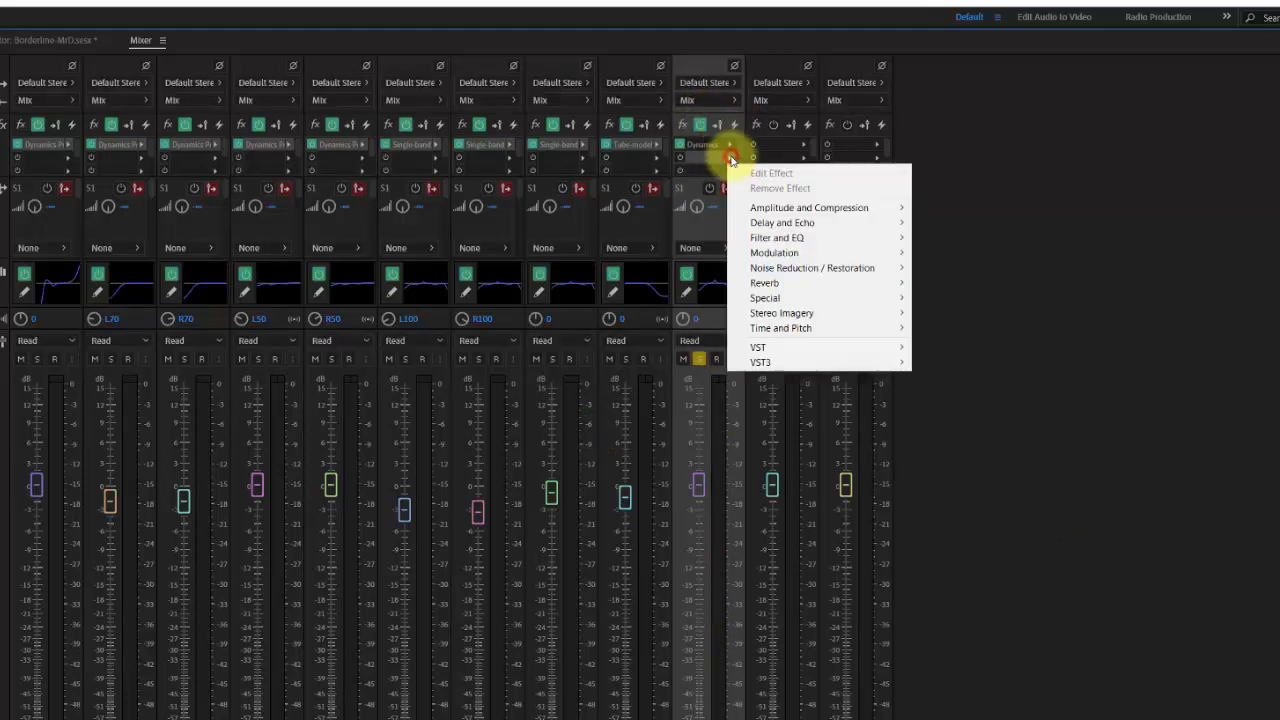
pyautogui.moveTo(799, 288)
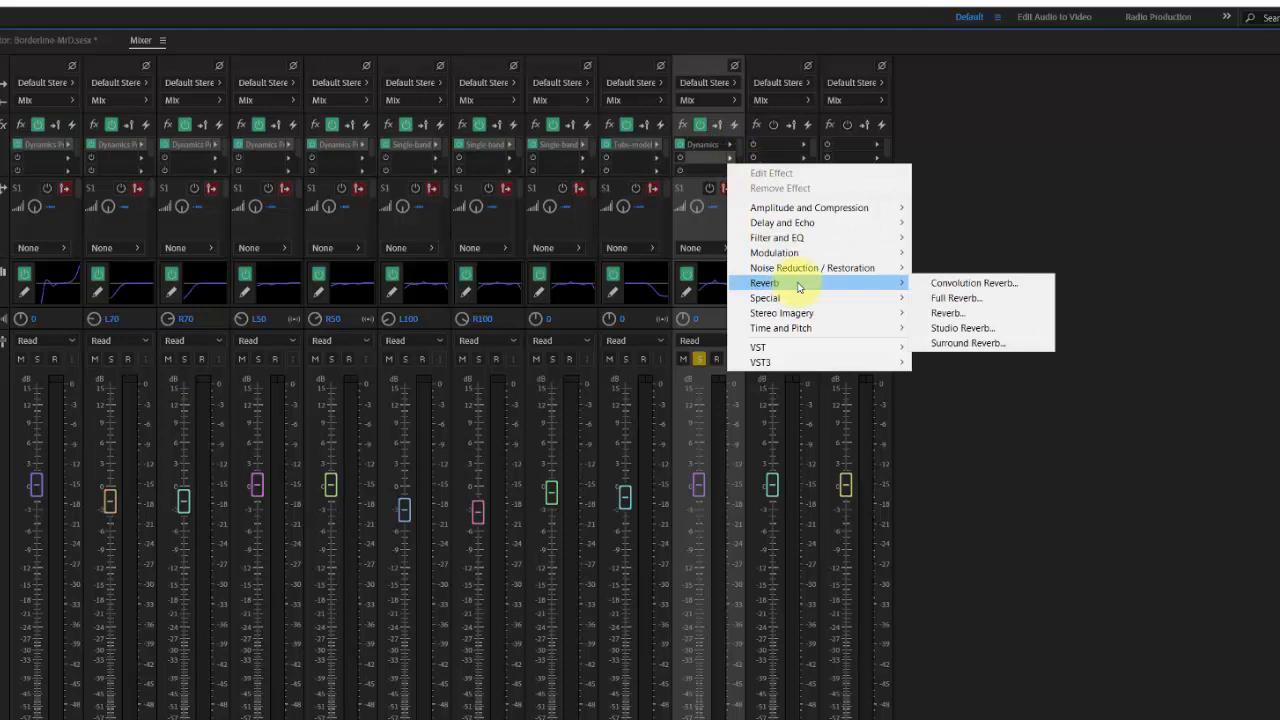
pyautogui.click(975, 328)
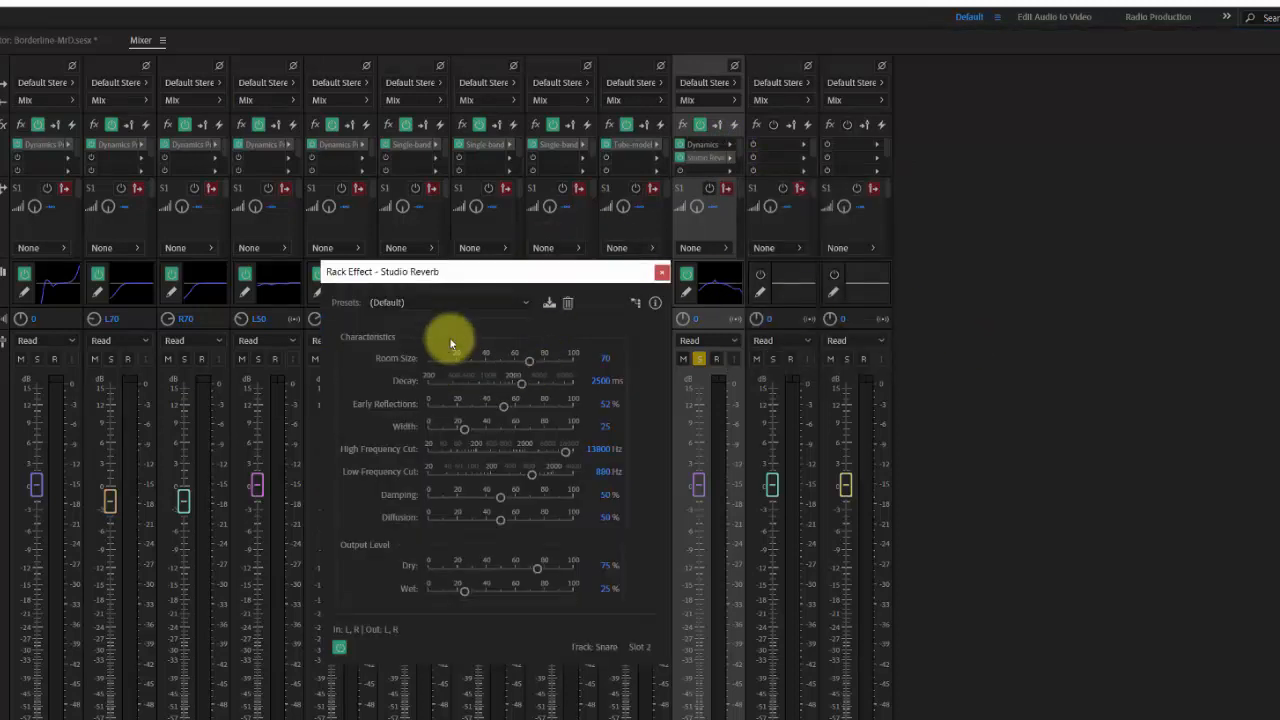
pyautogui.click(471, 300)
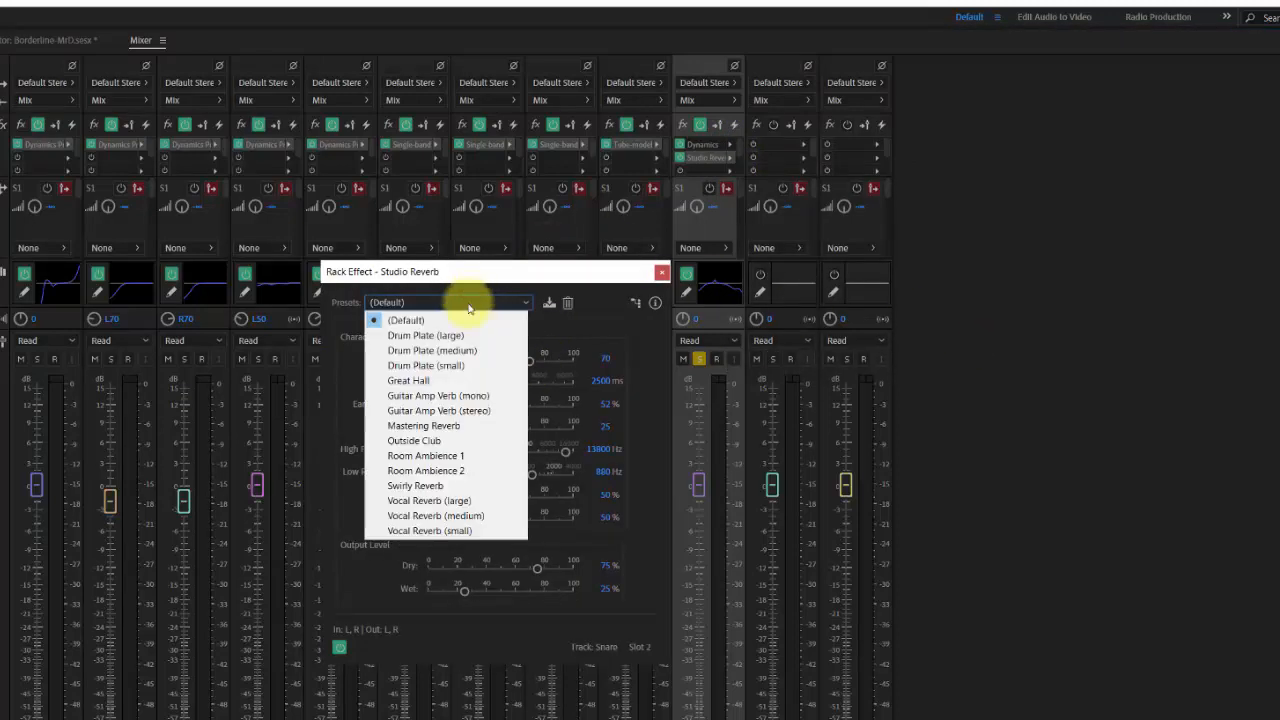
pyautogui.click(447, 352)
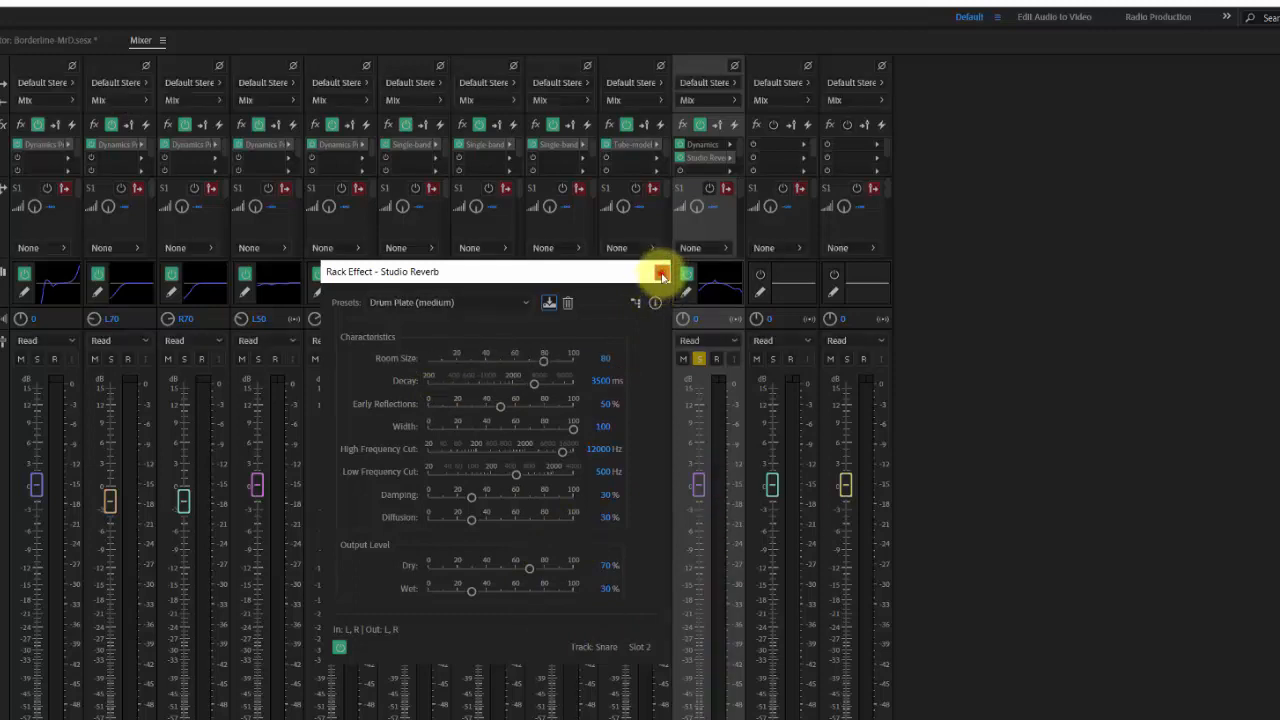
pyautogui.click(662, 273)
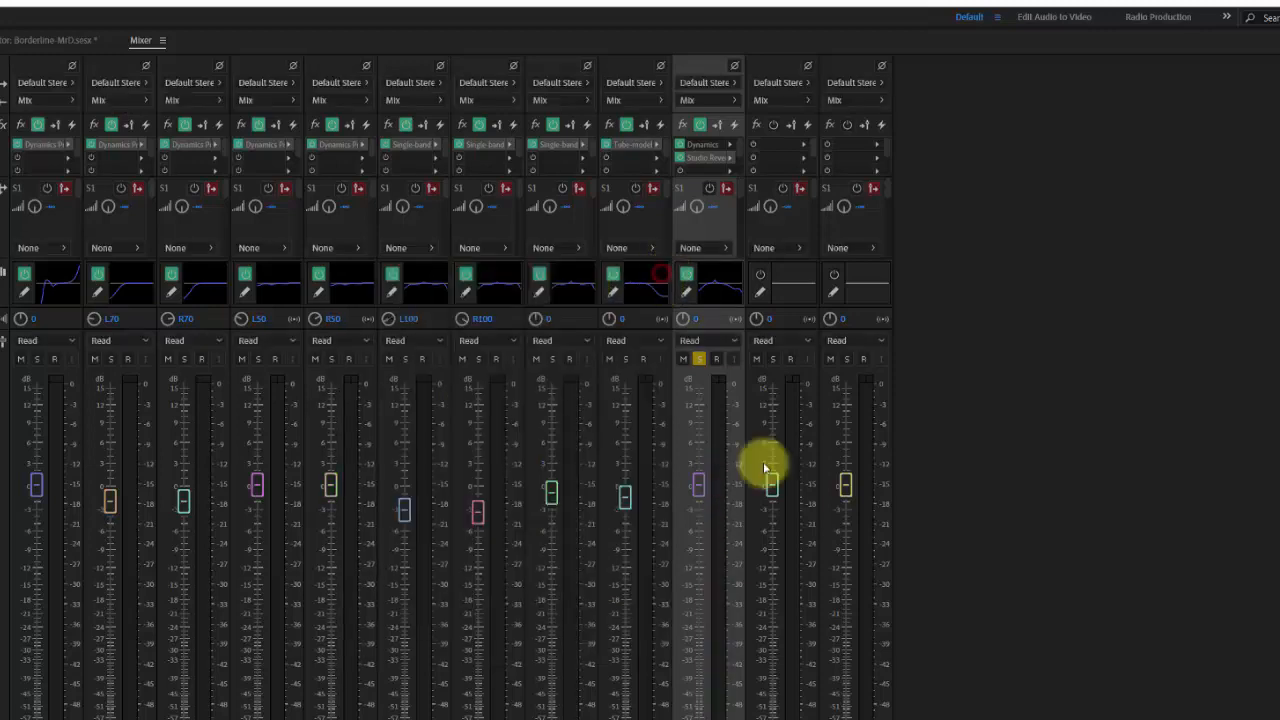
# - Solo the track following the Snare alongside it and start playback to hear both together
pyautogui.click(772, 361)
pyautogui.press('space')
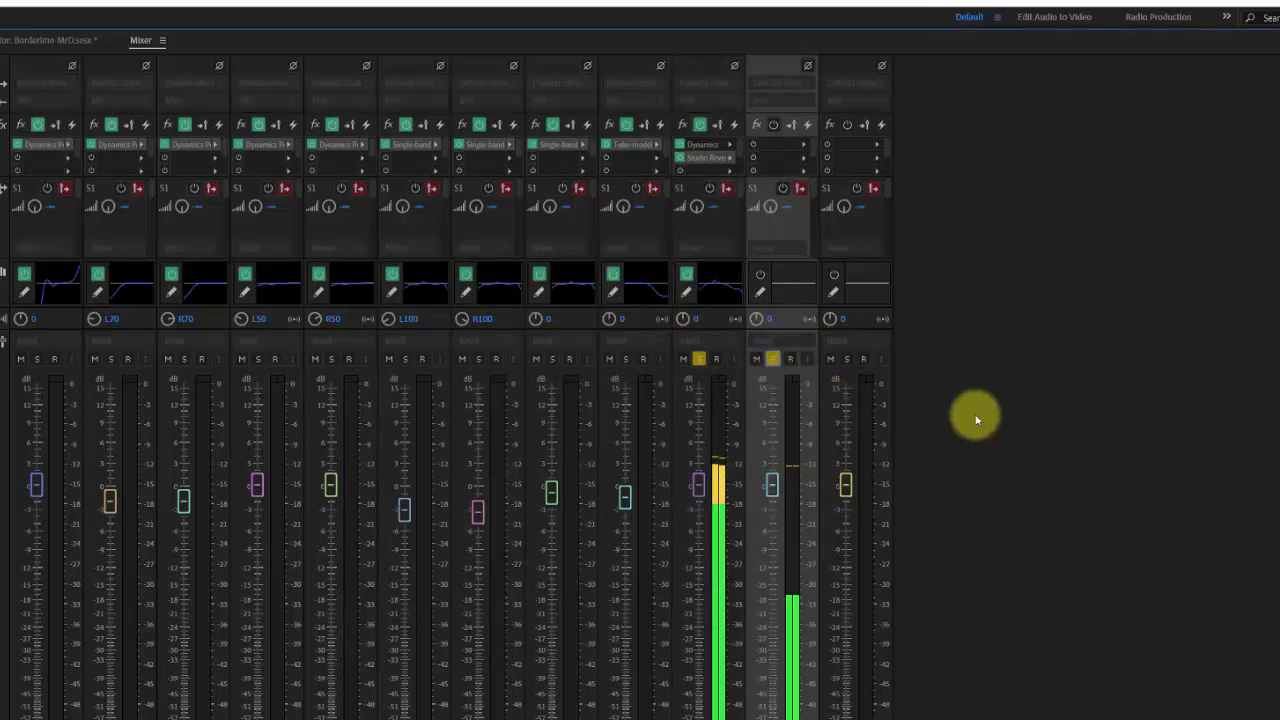
# - Raise the Snare fader to about 0.5 dB, lower the Kick fader to about -2 dB, and stop playback
pyautogui.click(698, 487)
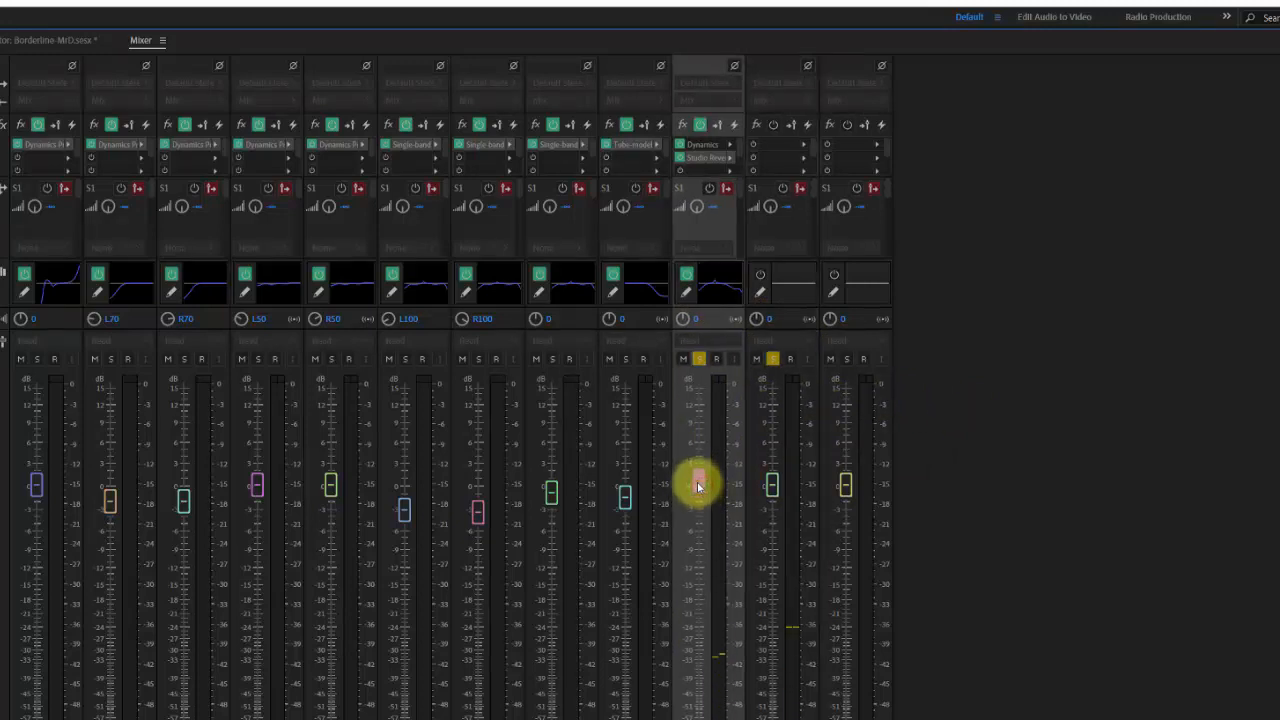
pyautogui.moveTo(773, 495); pyautogui.dragTo(773, 507)
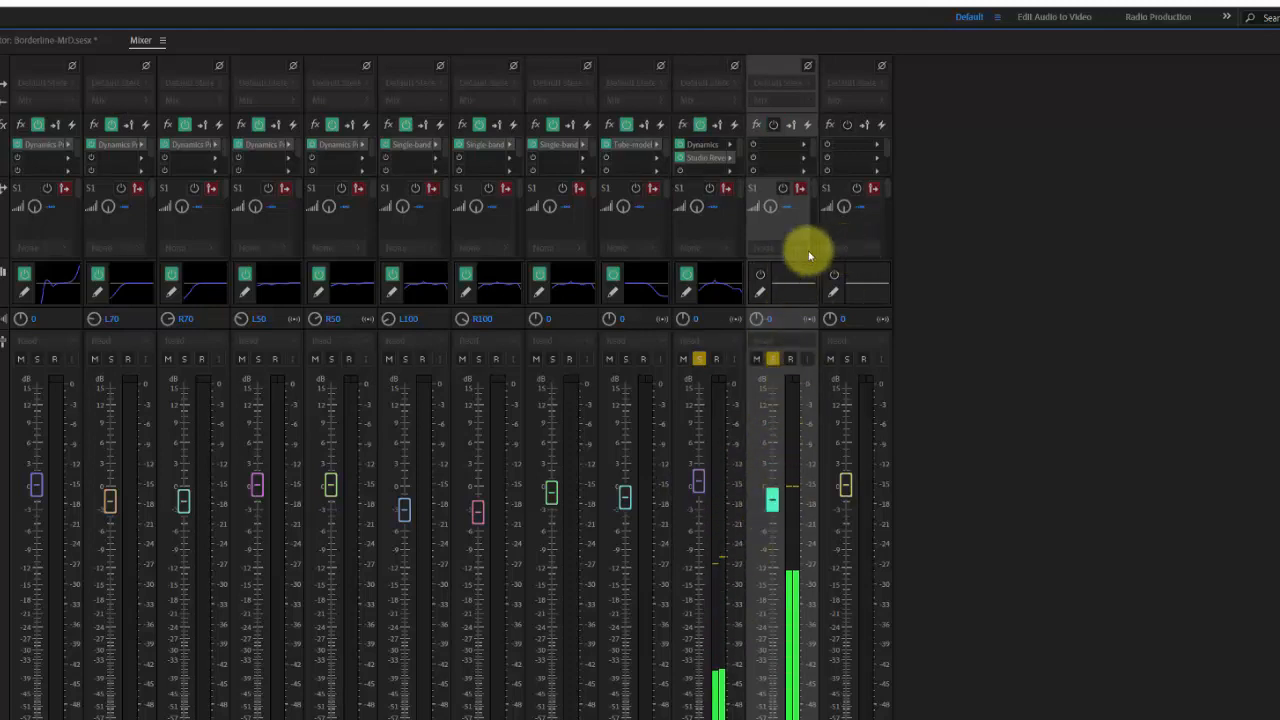
pyautogui.press('space')
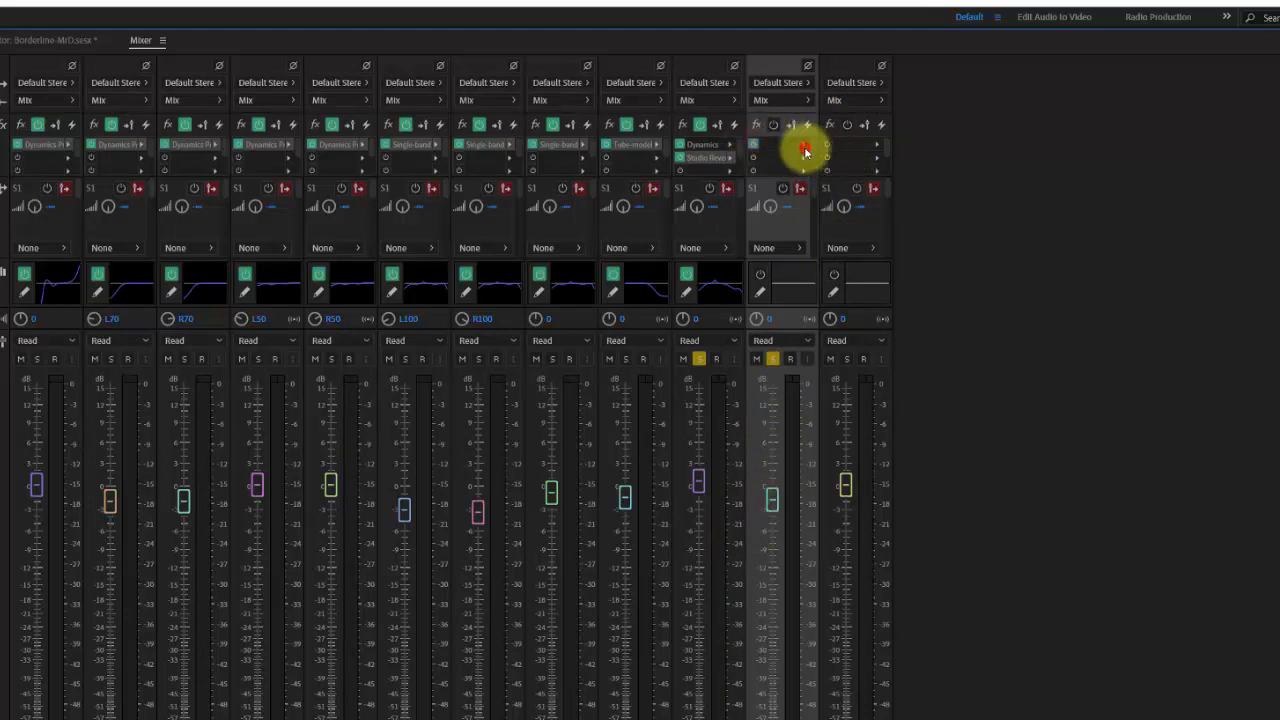
# - Add a Dynamics Processing effect with the Boomy Kick preset to the Kick track, audition it during playback, and close the effect window
pyautogui.click(806, 150)
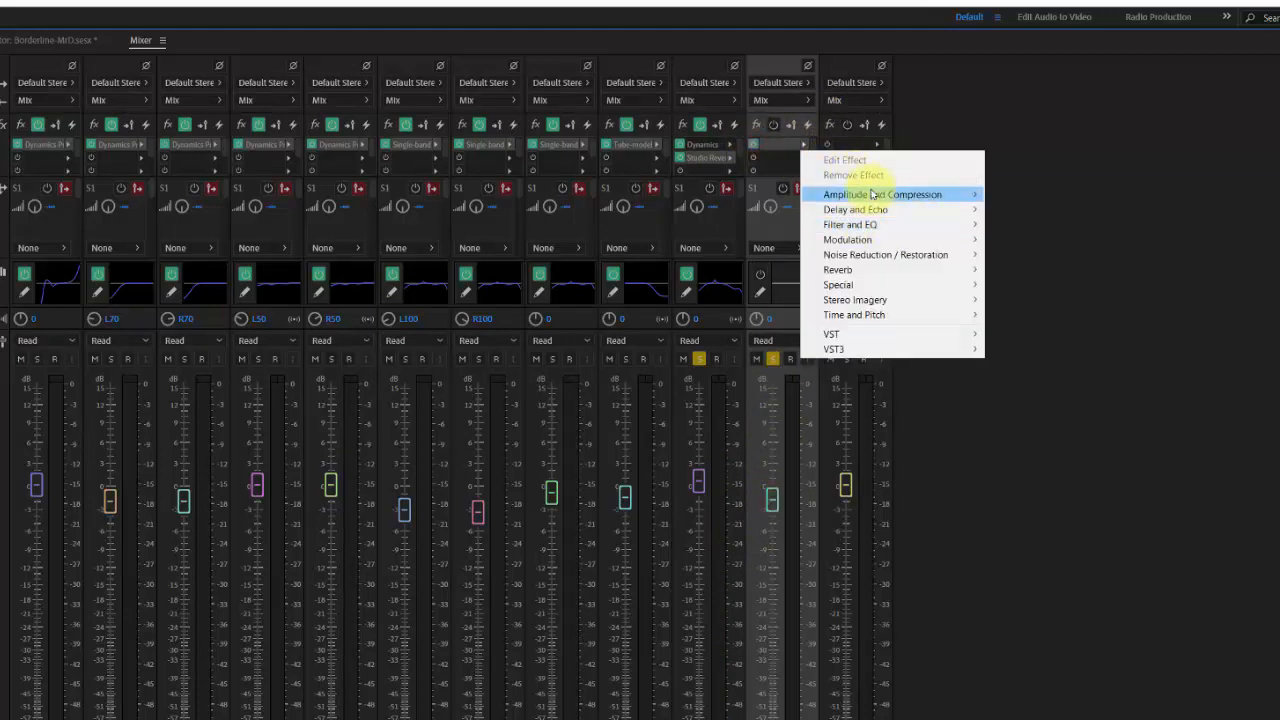
pyautogui.moveTo(893, 195)
pyautogui.click(1048, 254)
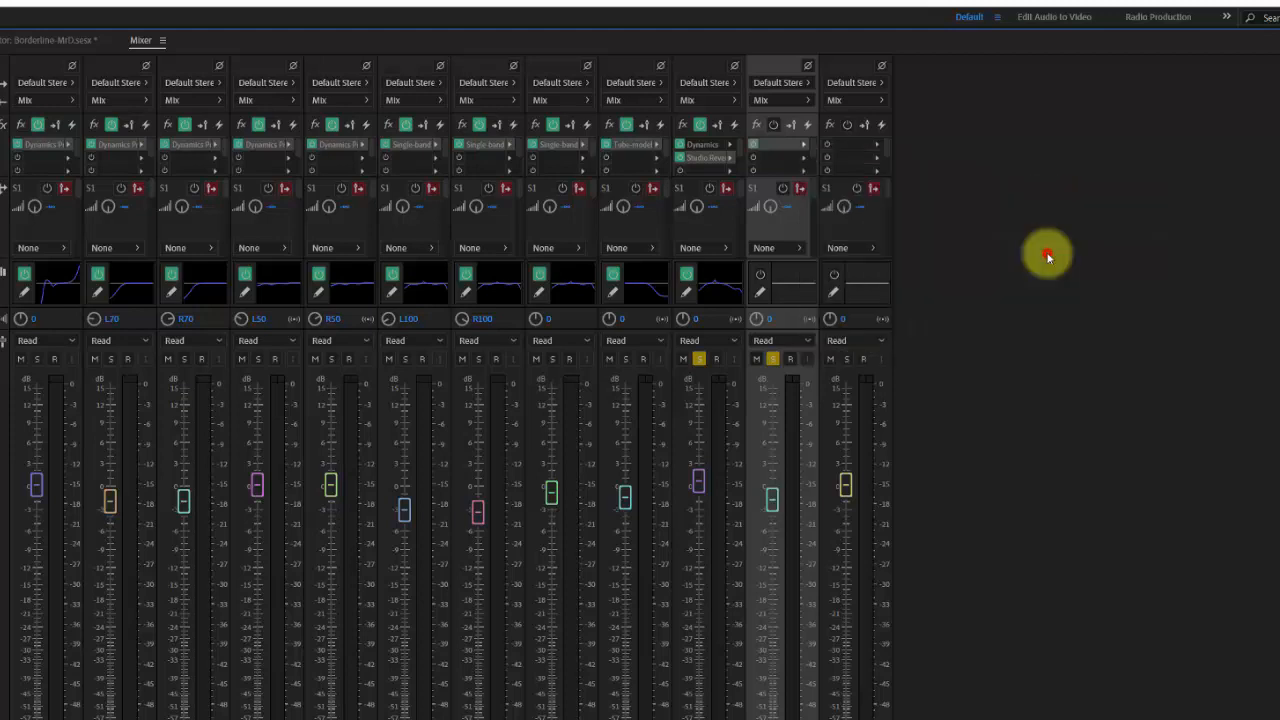
pyautogui.click(406, 220)
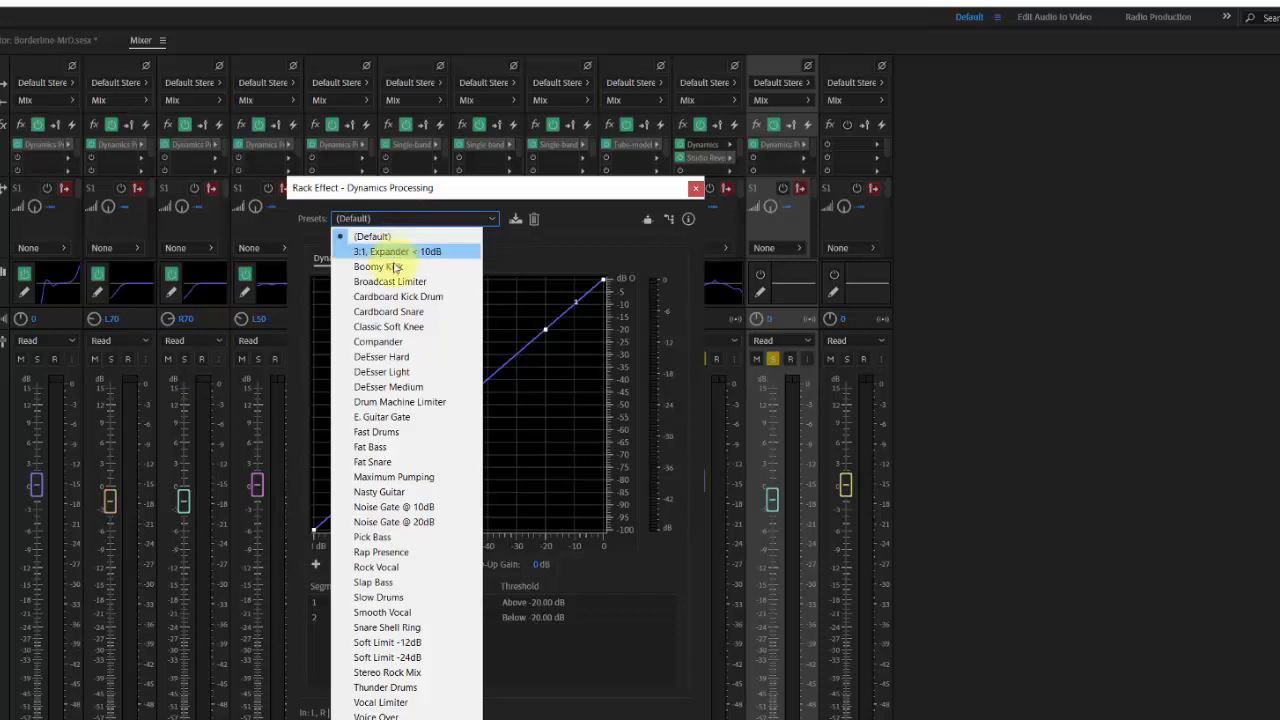
pyautogui.click(396, 268)
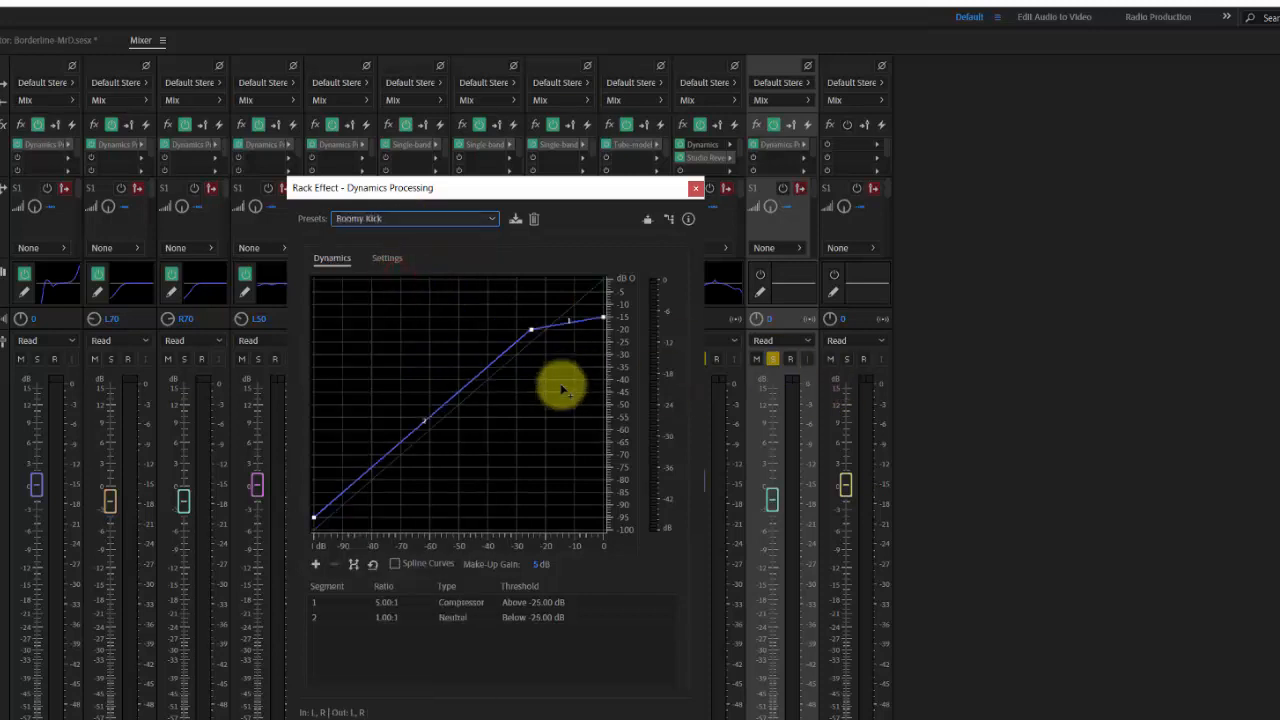
pyautogui.press('space')
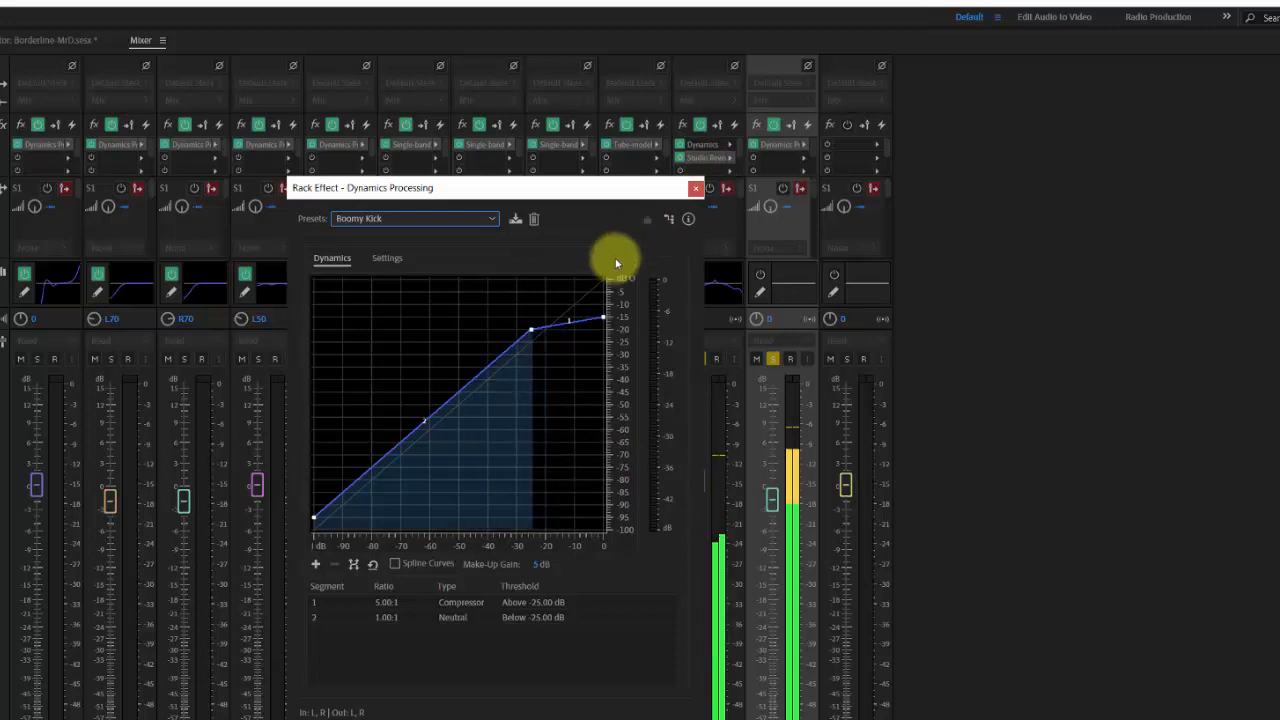
pyautogui.click(695, 188)
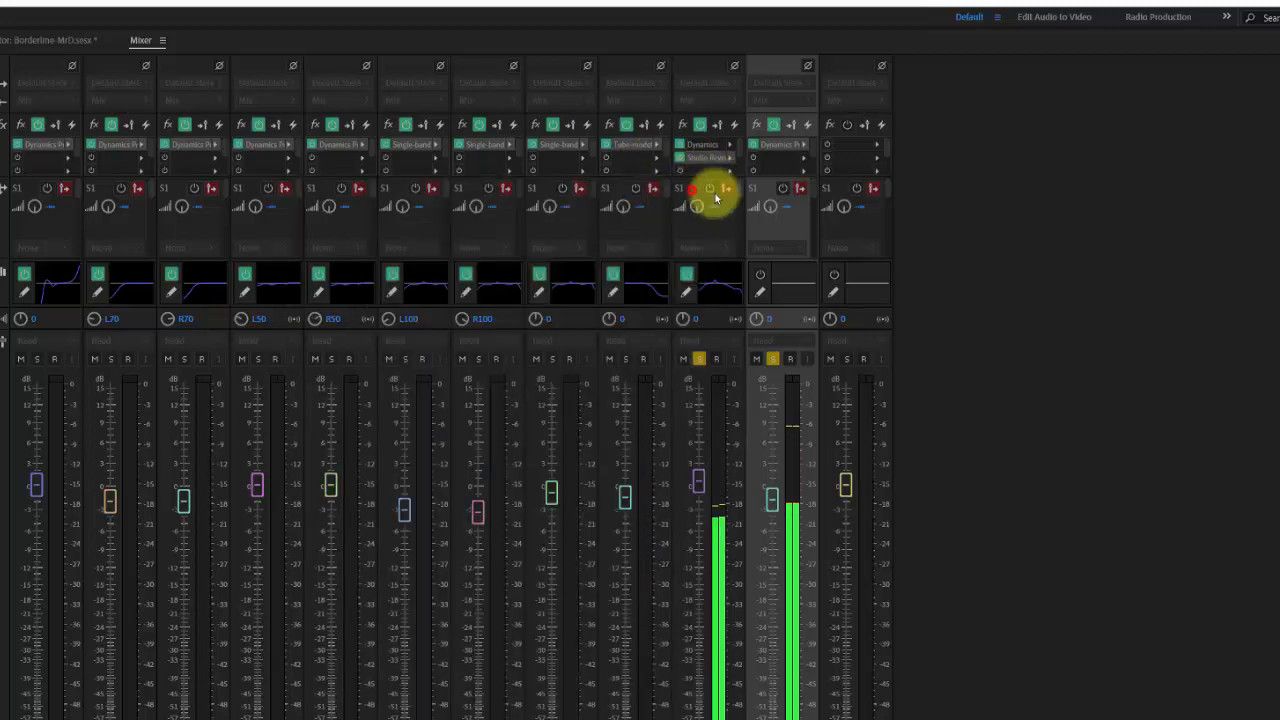
# - Apply the Kick preset to the Kick track's EQ, lower its fader to about -5.6 dB, and stop playback
pyautogui.doubleClick(756, 290)
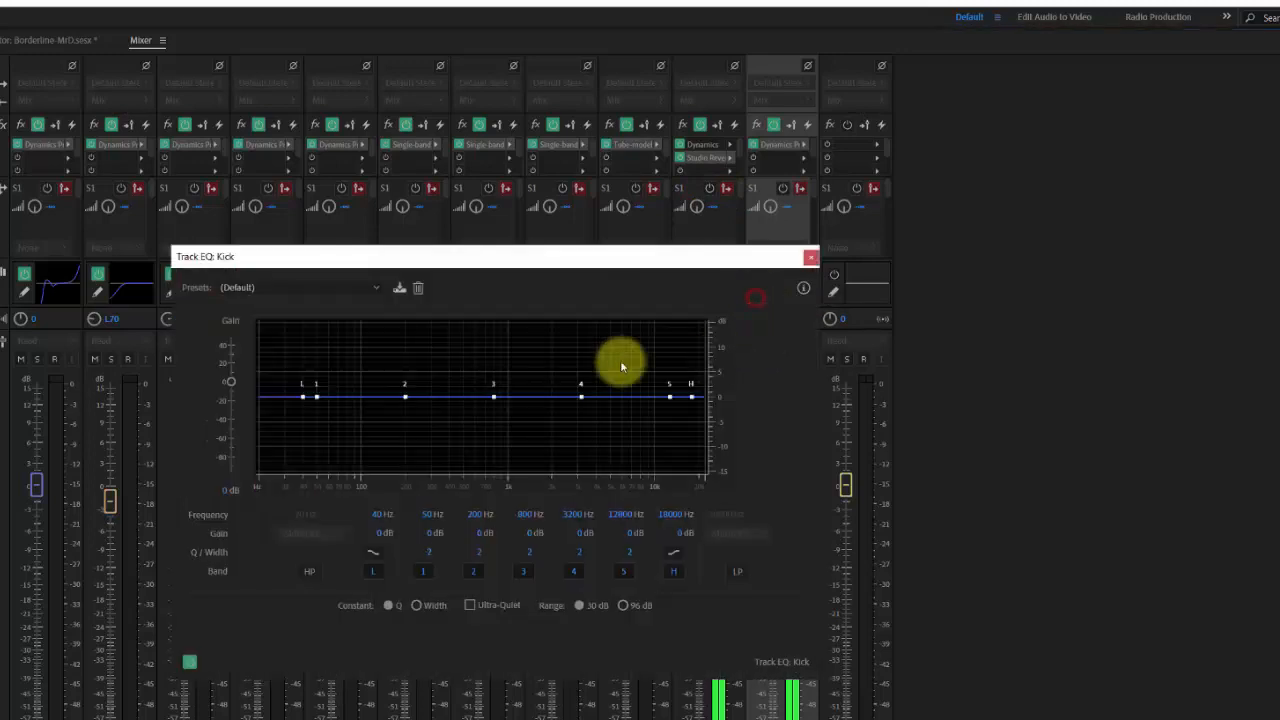
pyautogui.click(343, 288)
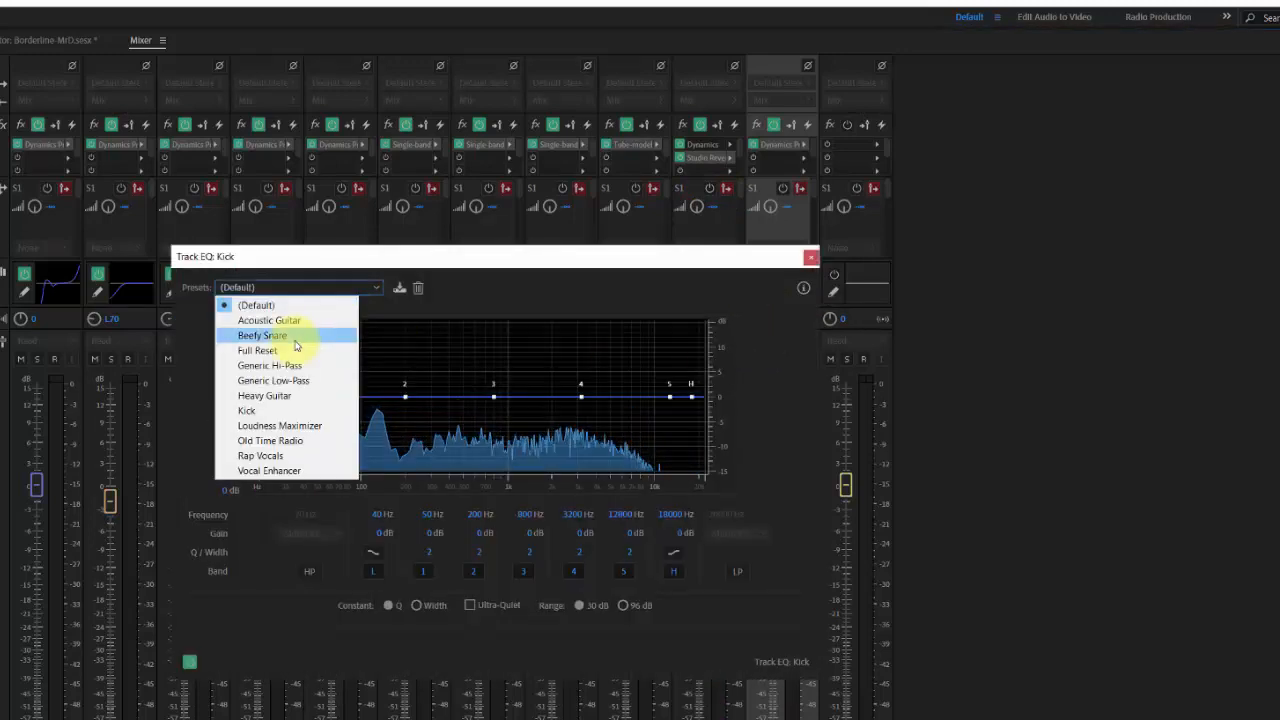
pyautogui.click(290, 411)
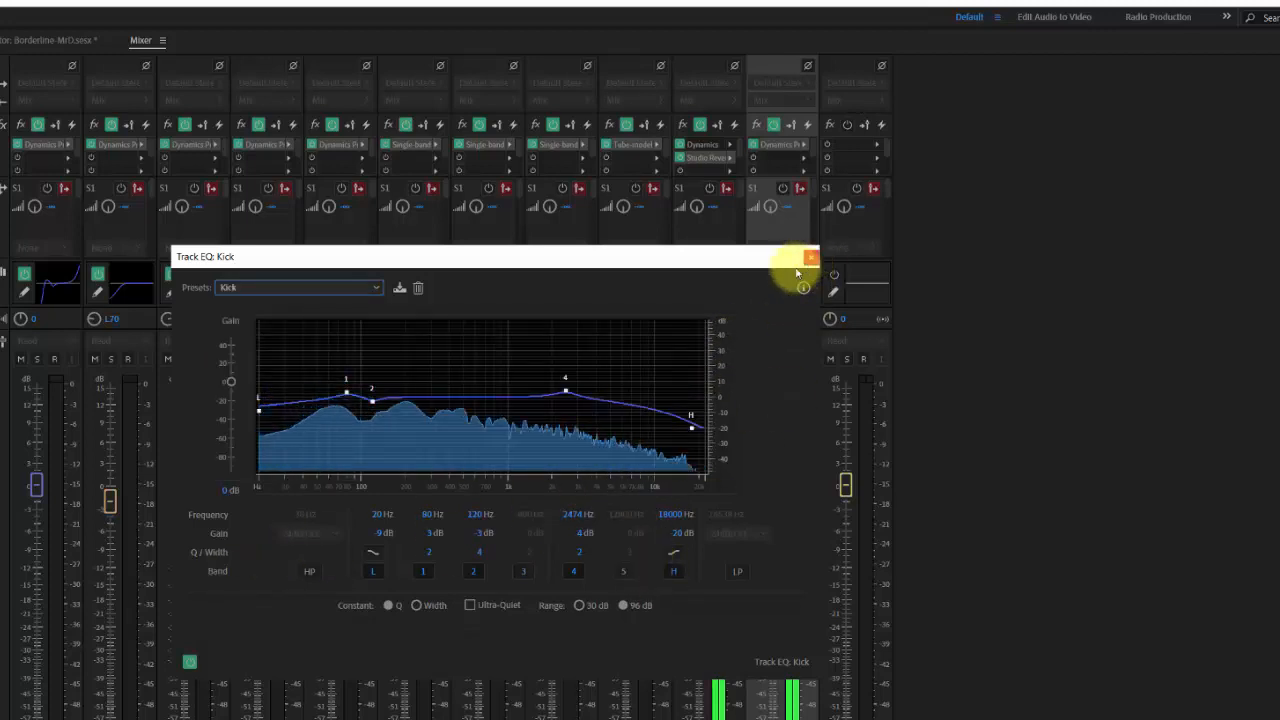
pyautogui.click(809, 257)
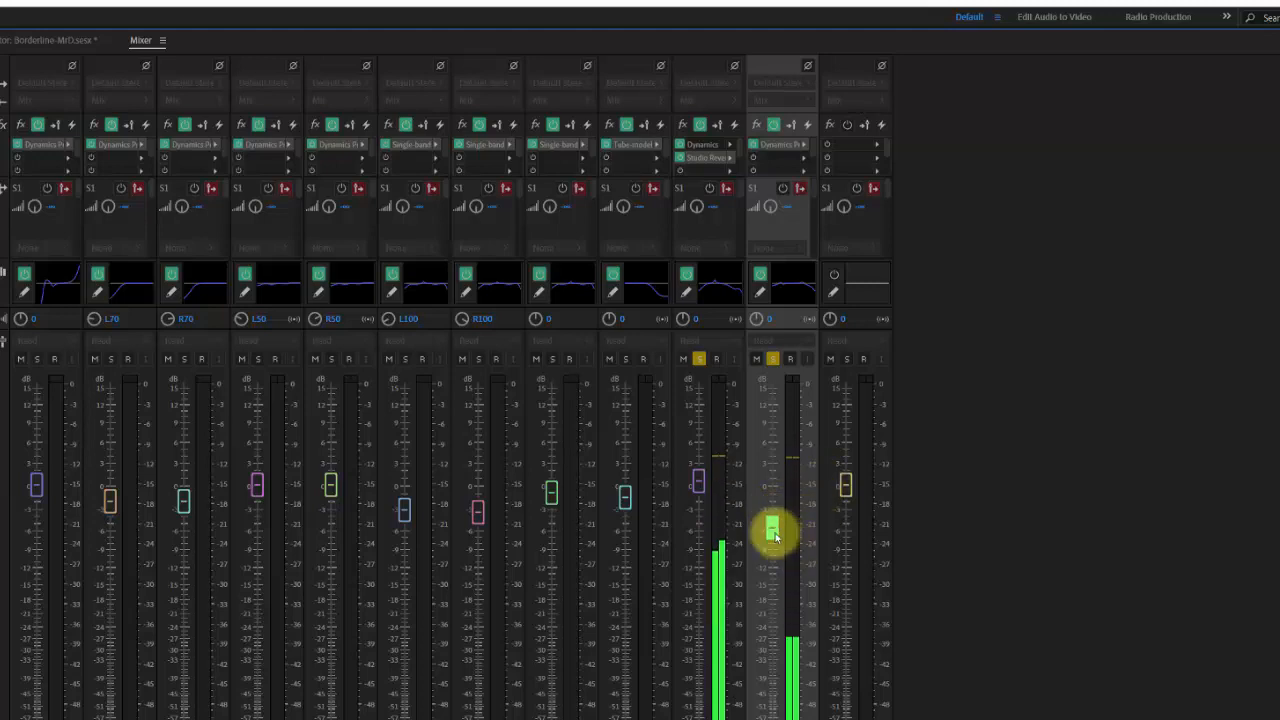
pyautogui.press('space')
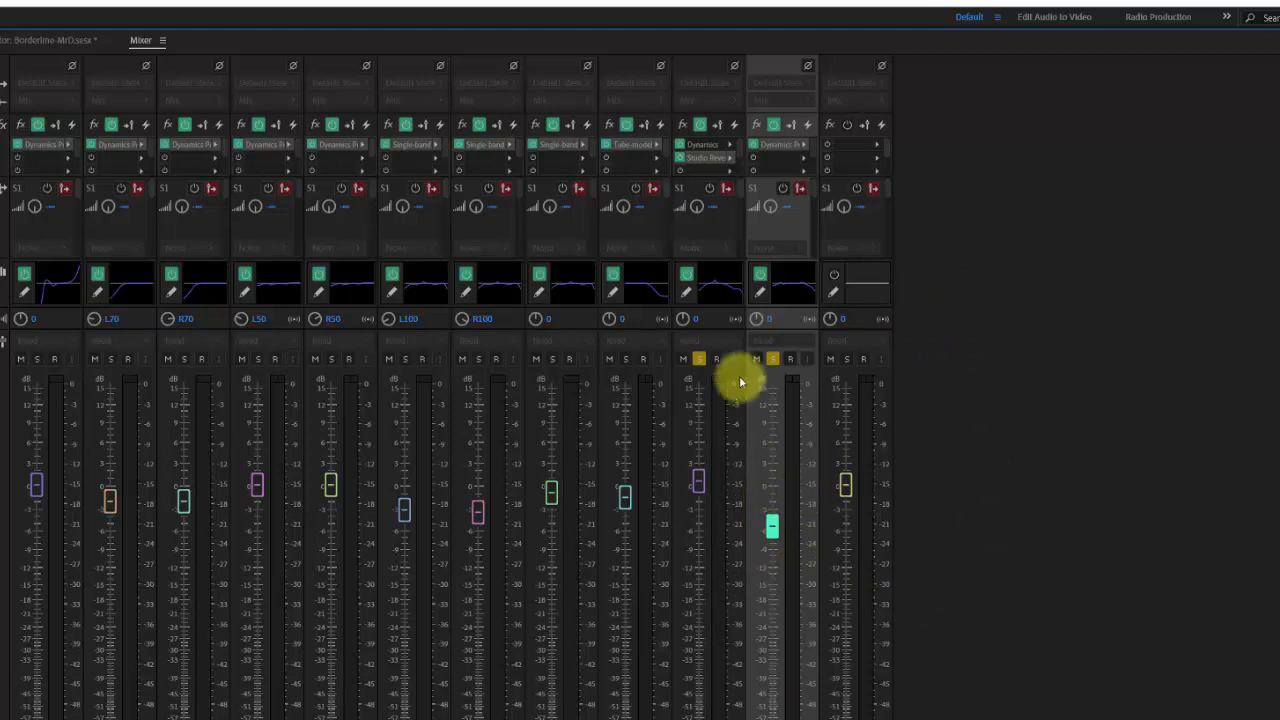
pyautogui.press('space')
pyautogui.press('space')
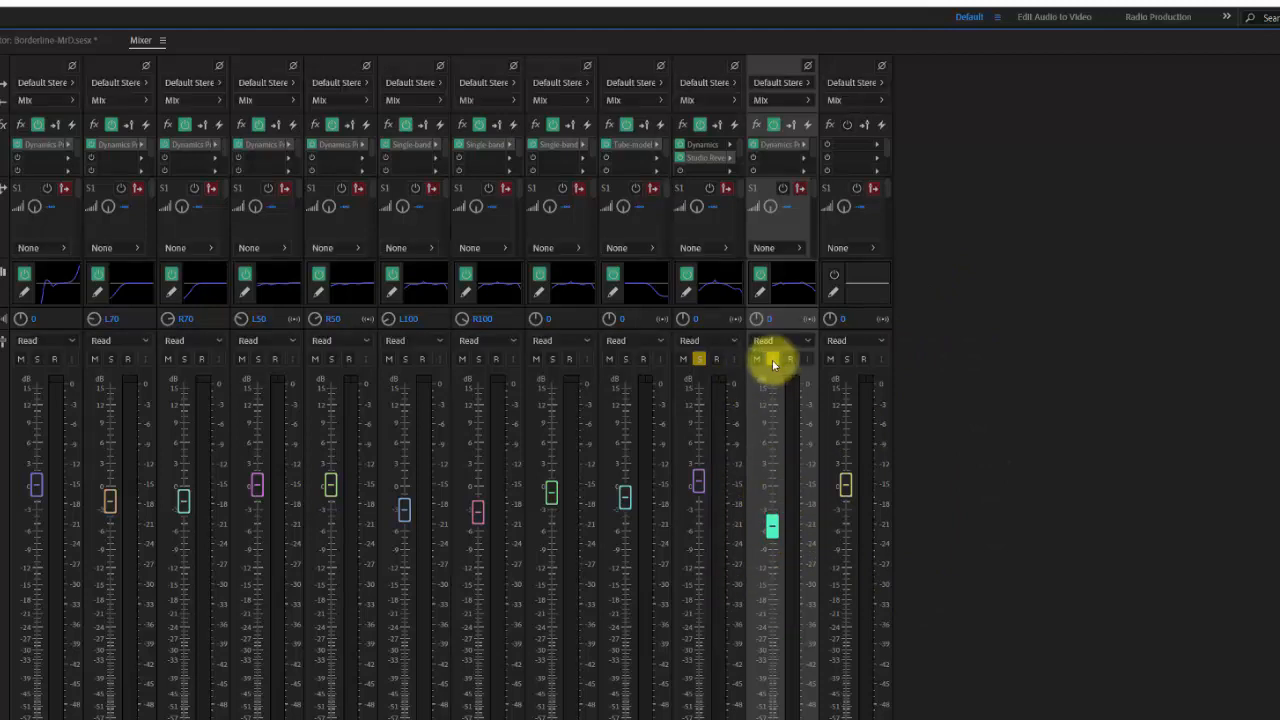
# - Solo only the OH track in place of the Snare and Kick, and start playback
pyautogui.click(699, 359)
pyautogui.click(846, 360)
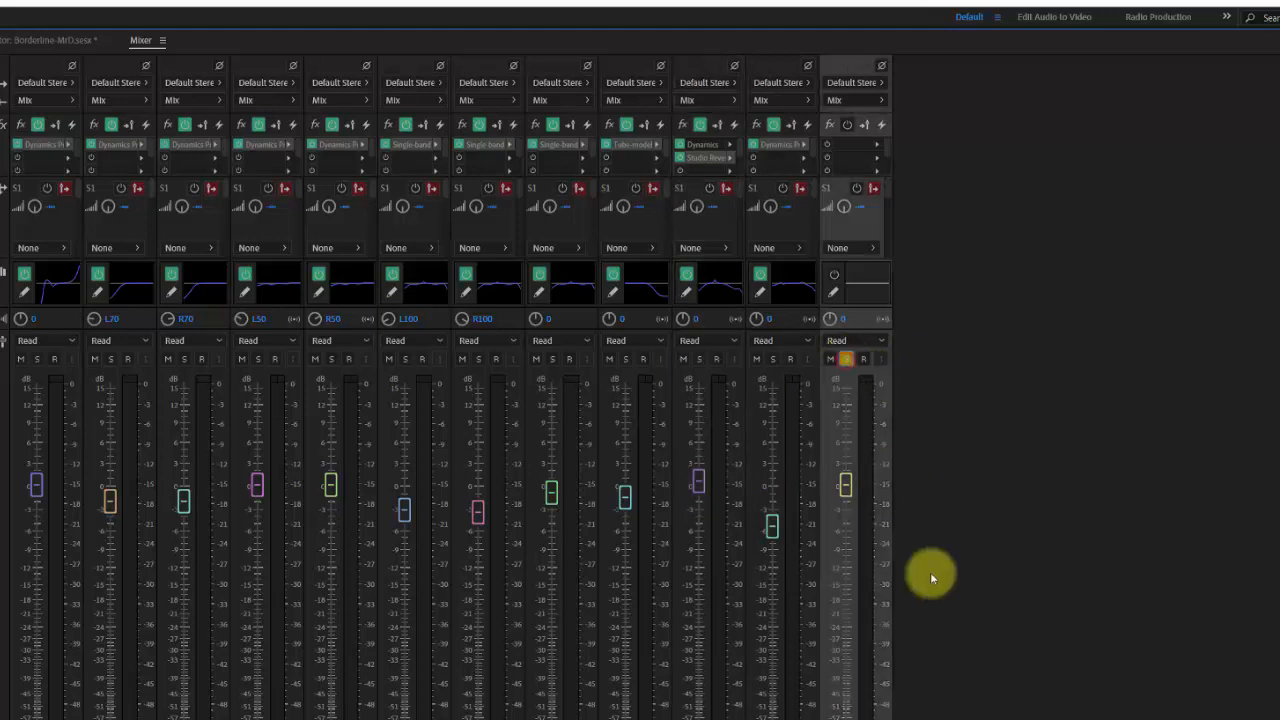
pyautogui.press('space')
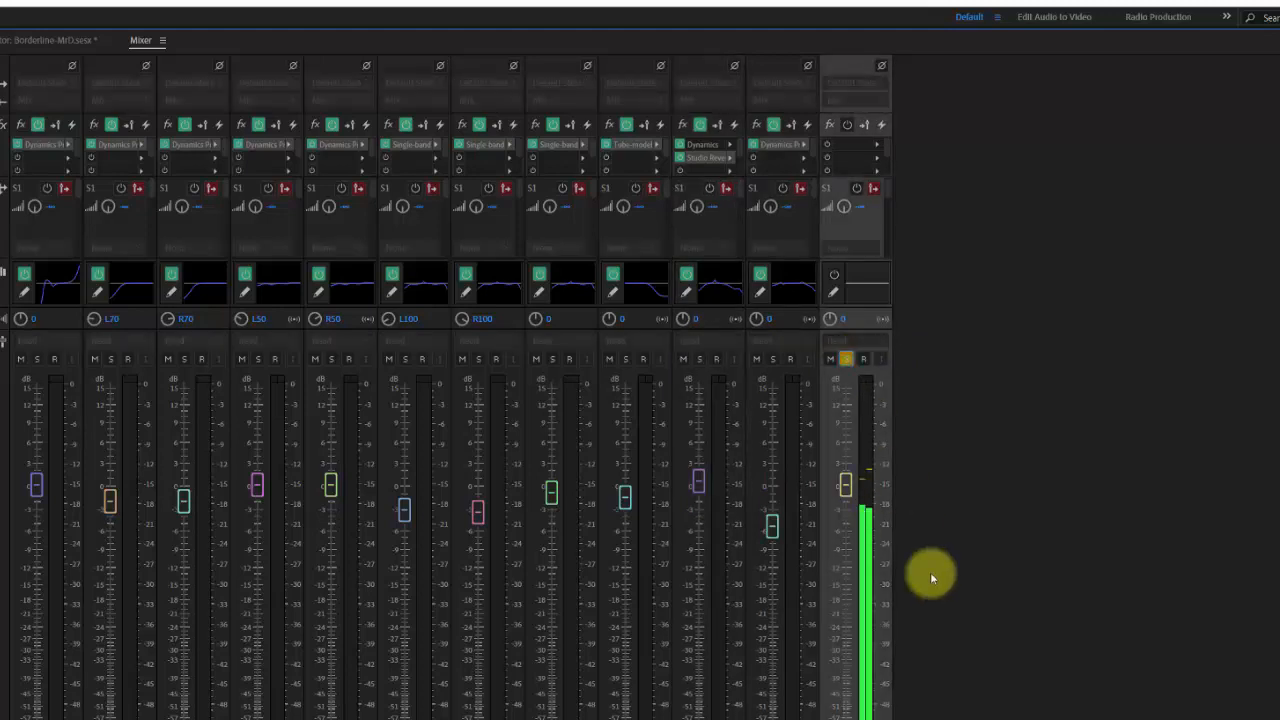
# - Add a Dynamics Processing effect to the OH track's first effect slot with the Compander preset
pyautogui.click(878, 145)
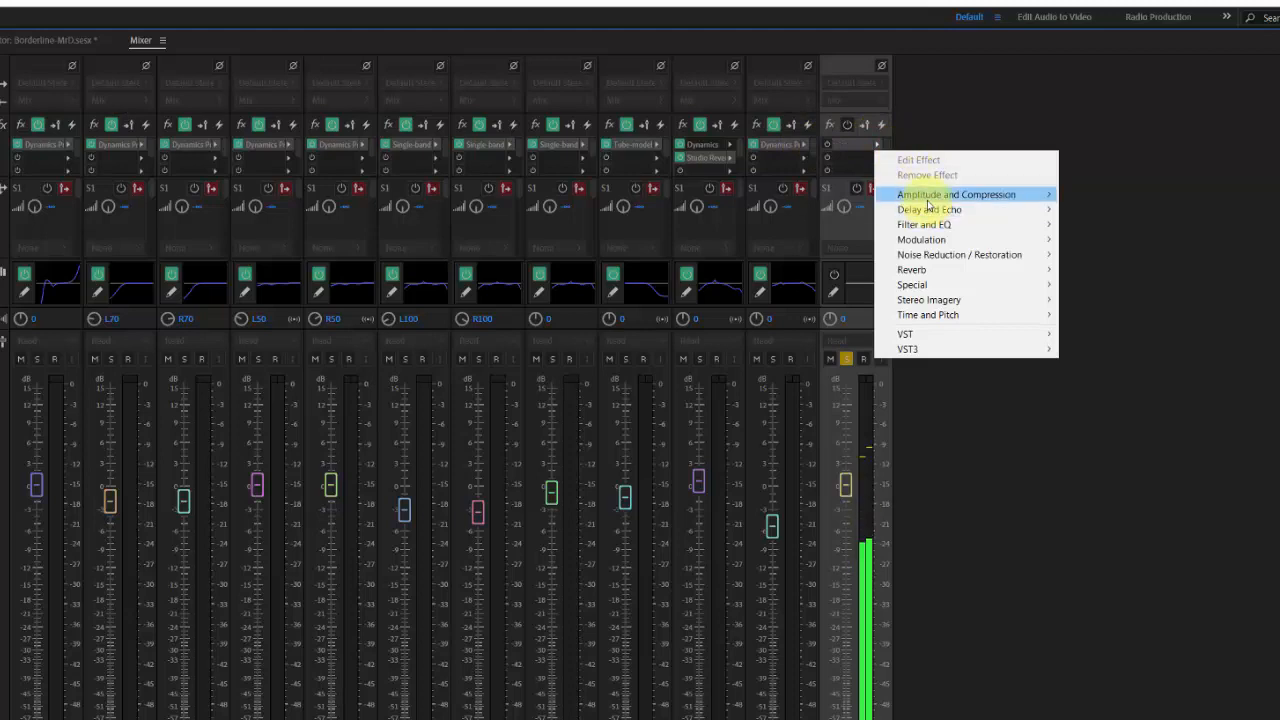
pyautogui.moveTo(940, 194)
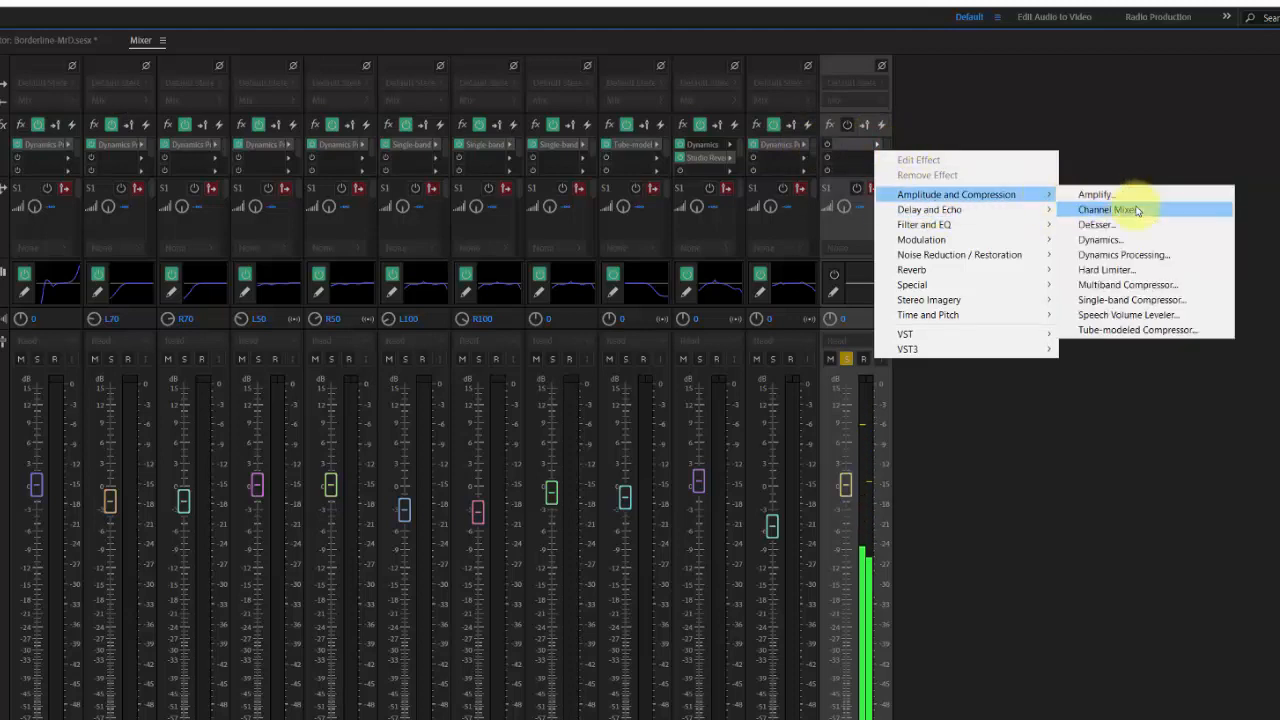
pyautogui.click(1141, 257)
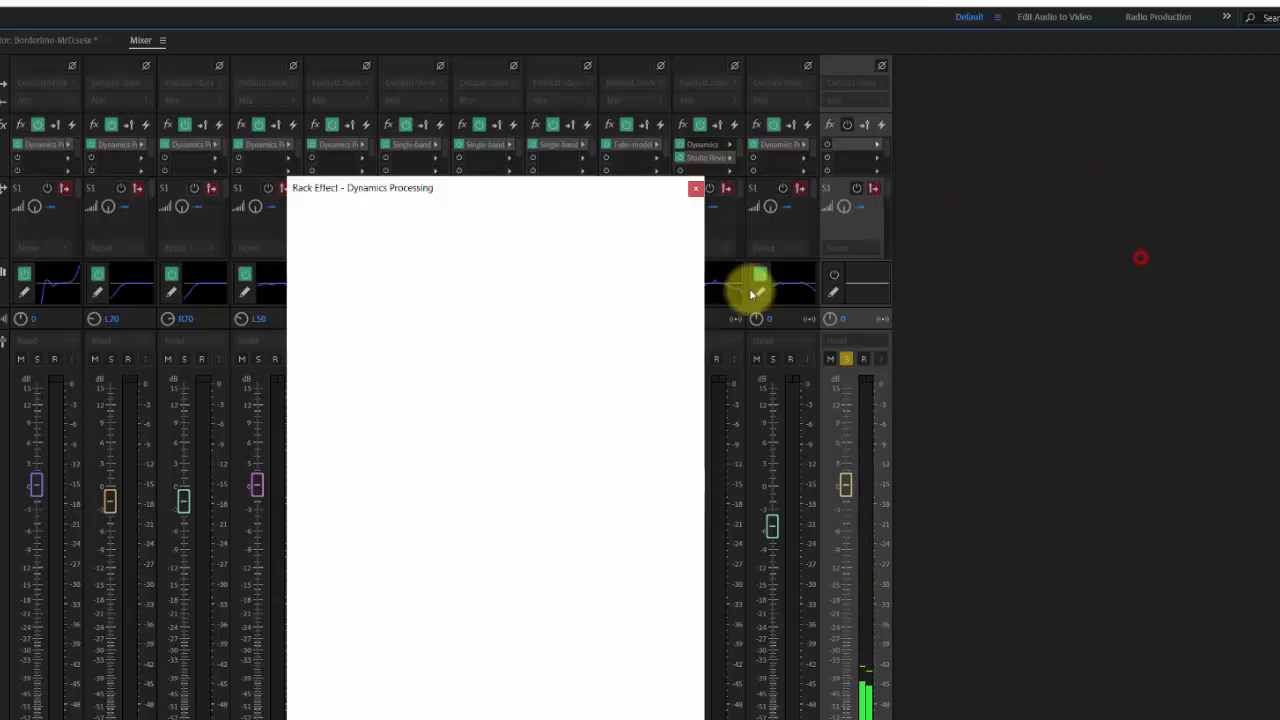
pyautogui.click(490, 220)
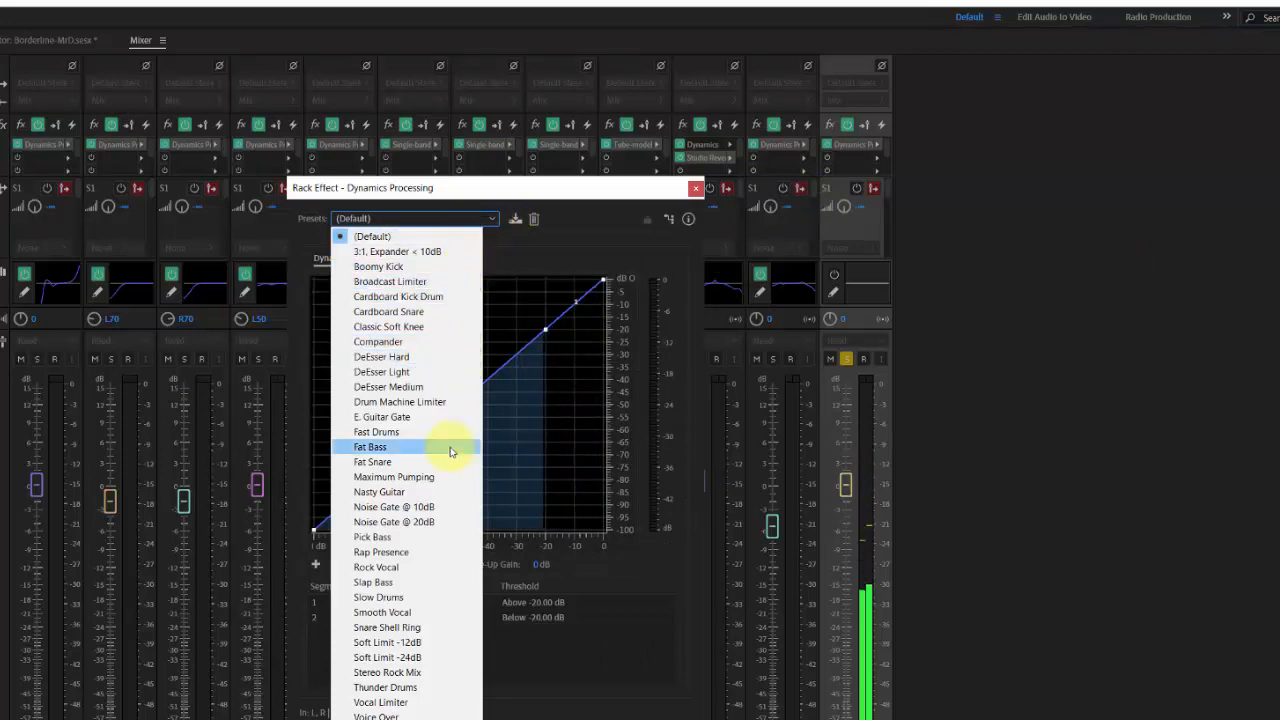
pyautogui.click(411, 345)
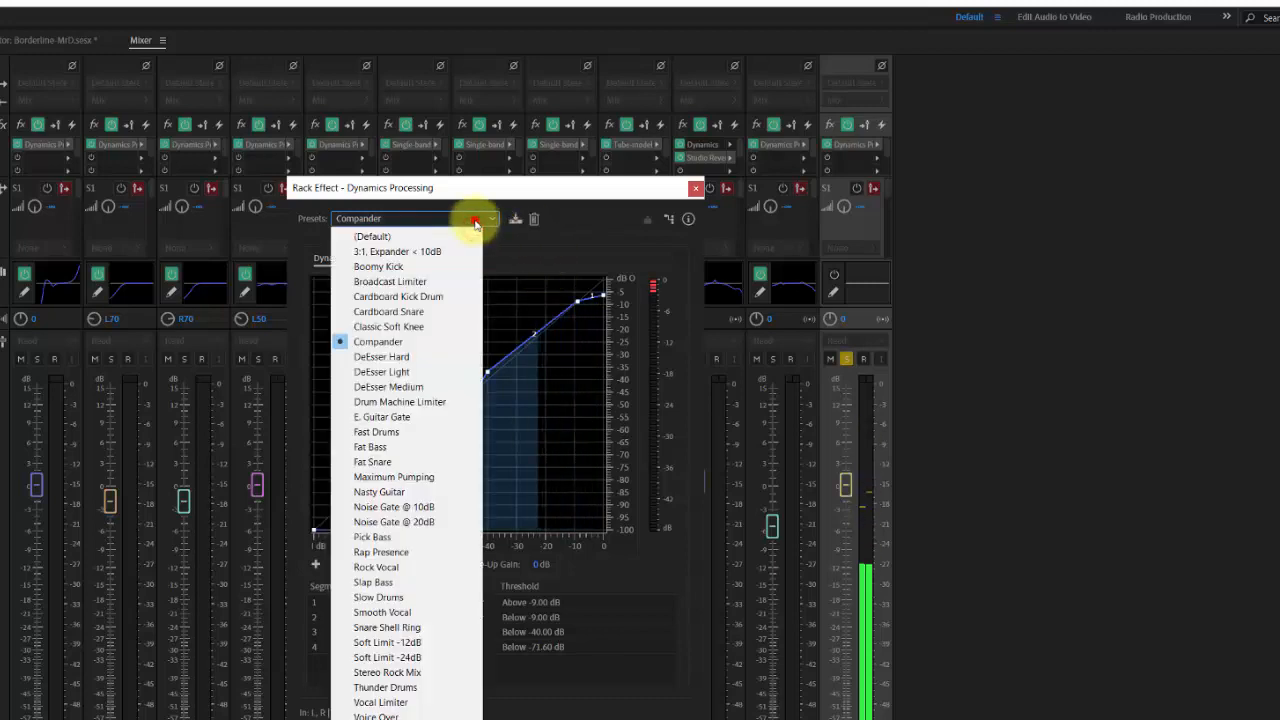
# - Try the Fast Drums preset on the OH track's Dynamics Processing effect with the make-up gain set to 0 dB
pyautogui.click(476, 224)
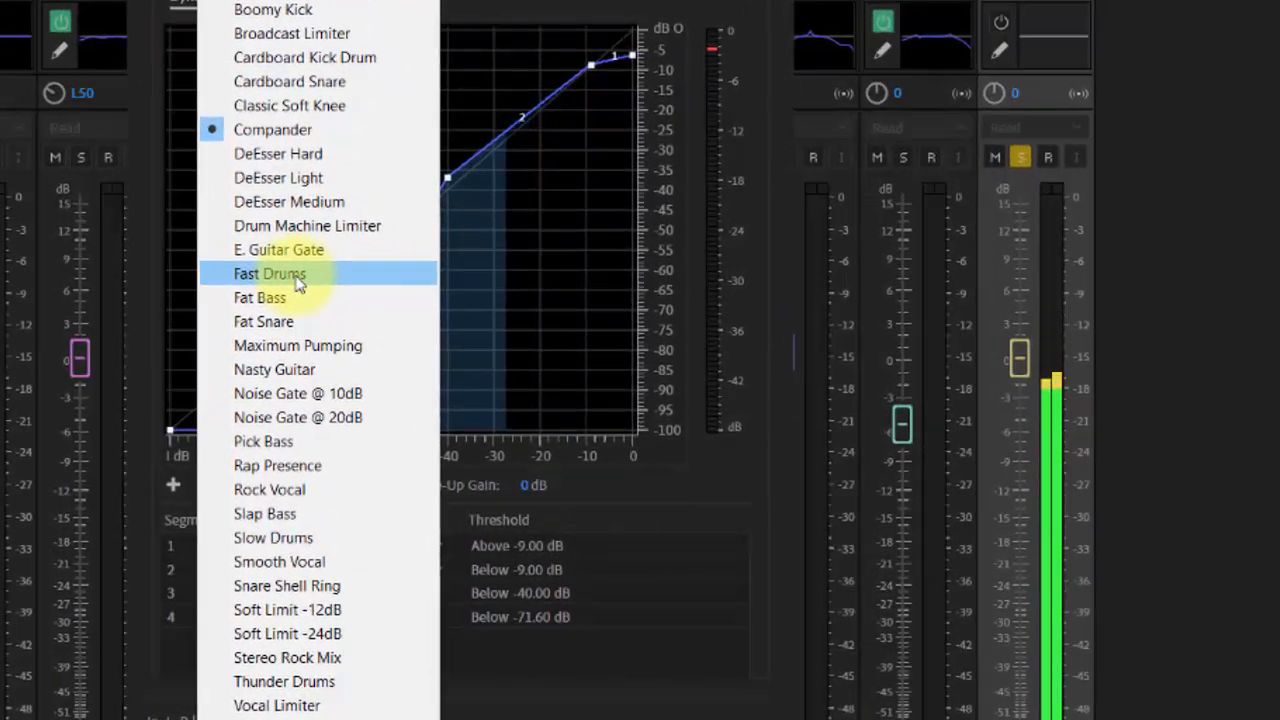
pyautogui.click(362, 411)
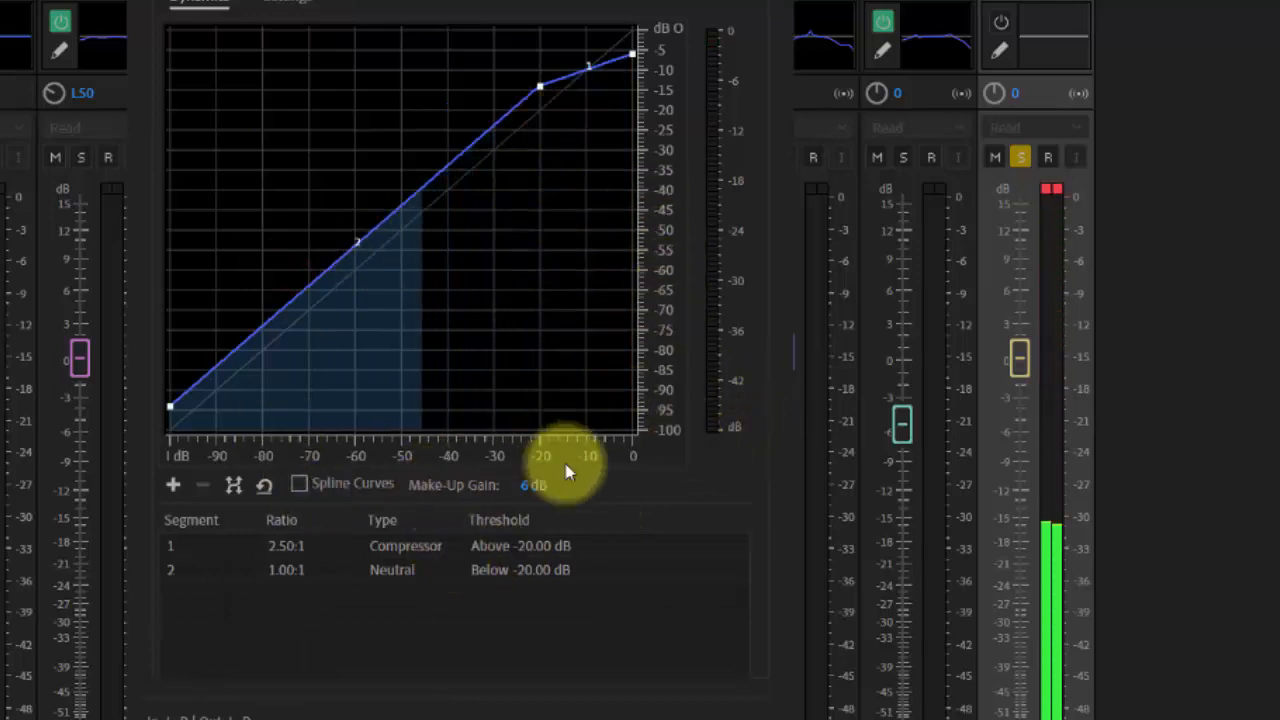
pyautogui.click(525, 487)
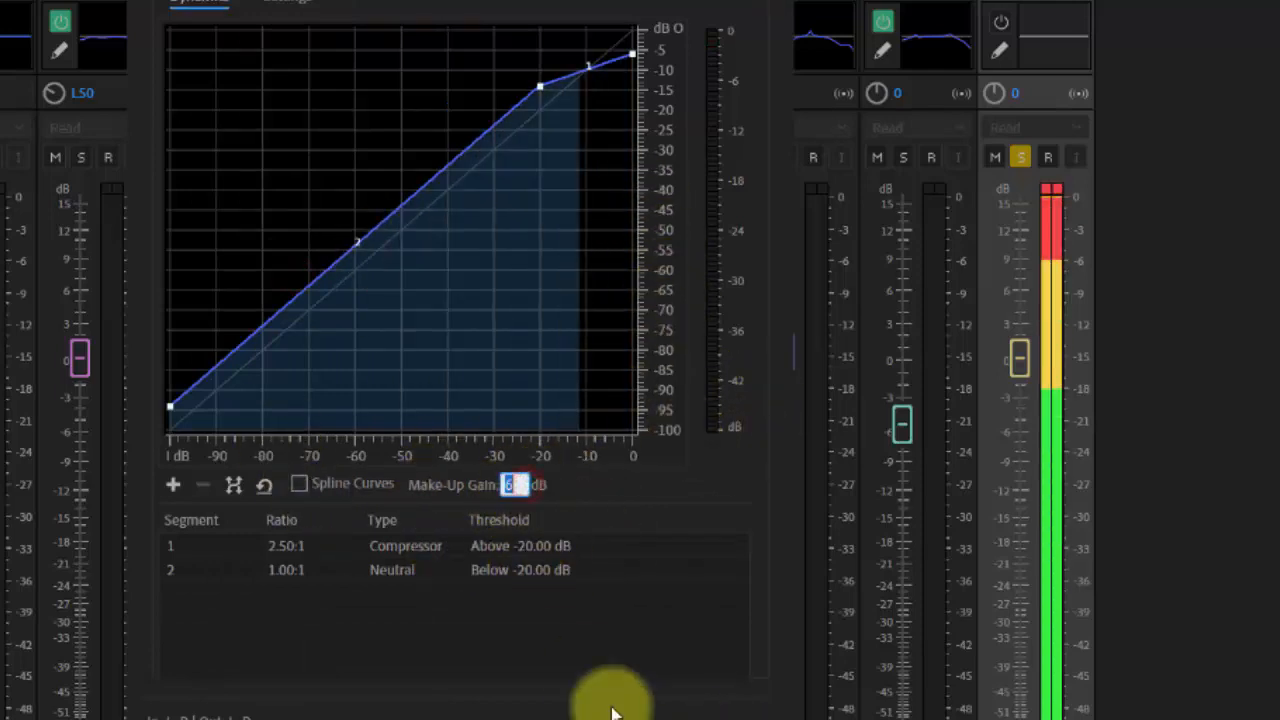
pyautogui.write('0')
pyautogui.press('Return')
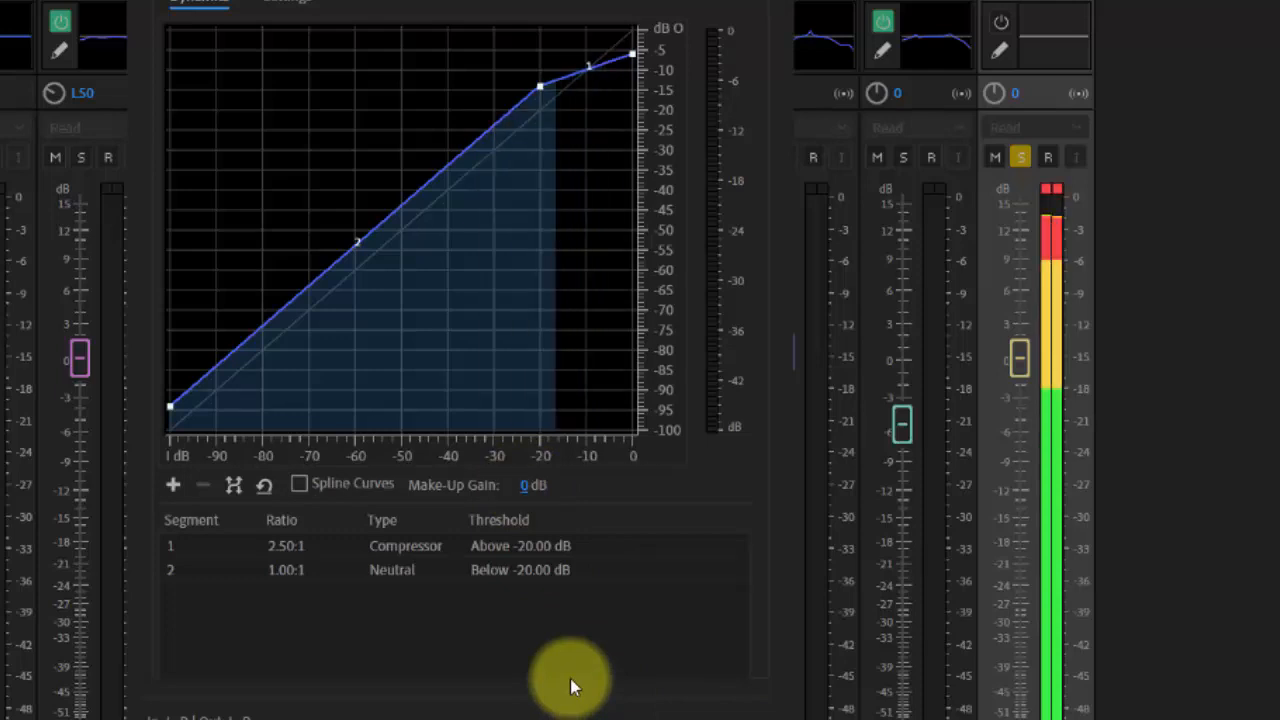
pyautogui.click(517, 485)
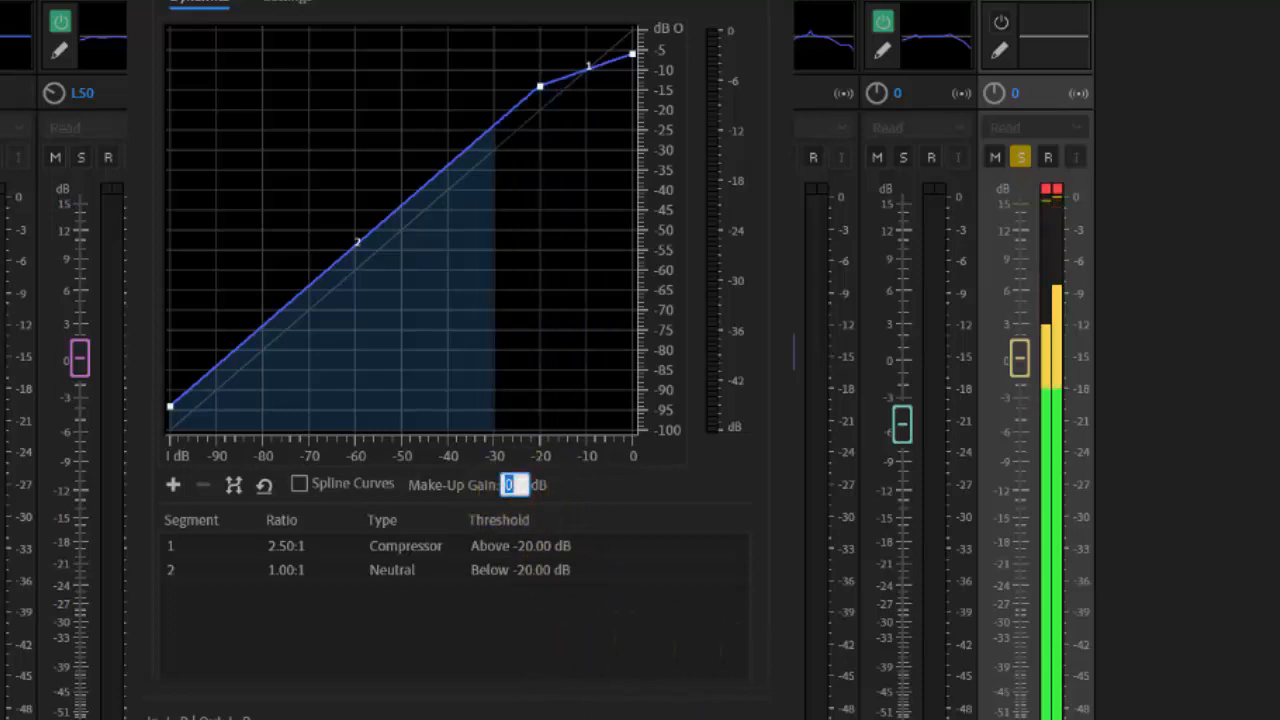
pyautogui.write('-')
pyautogui.press('Return')
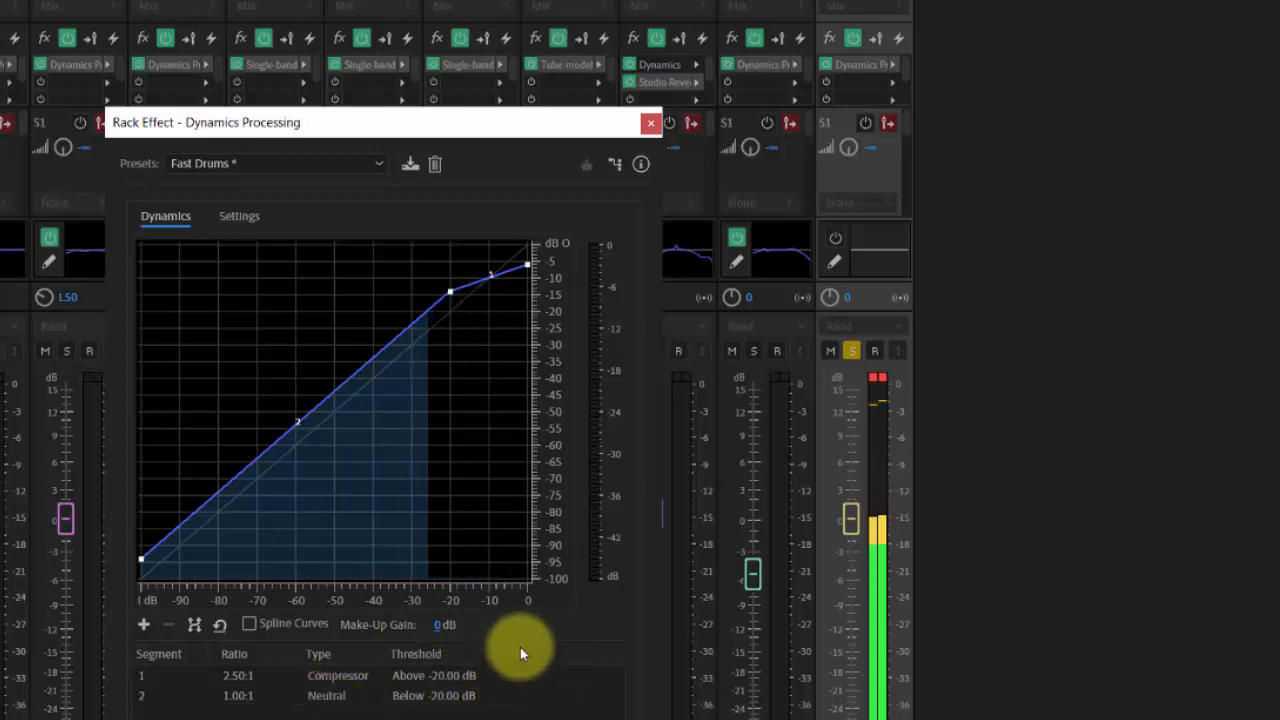
# - Switch the OH track's Dynamics Processing to the Slow Drums preset, set its make-up gain to 2 dB, and close the window
pyautogui.click(371, 166)
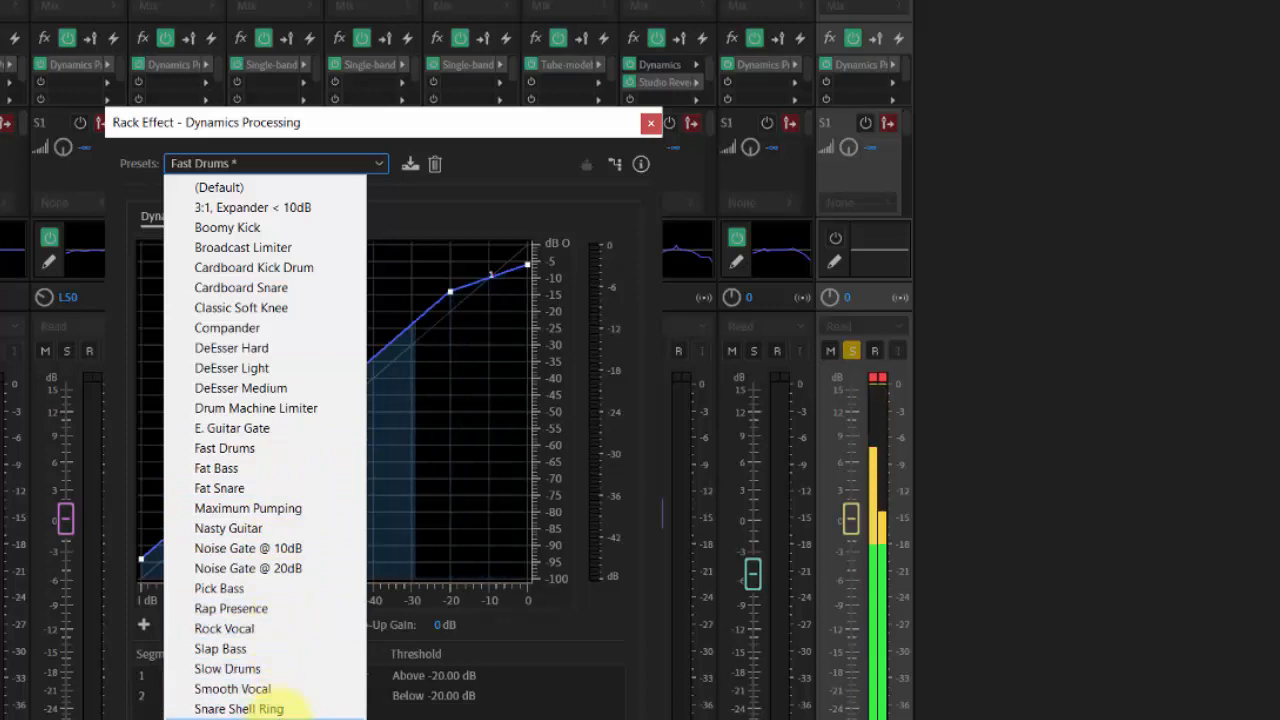
pyautogui.click(257, 669)
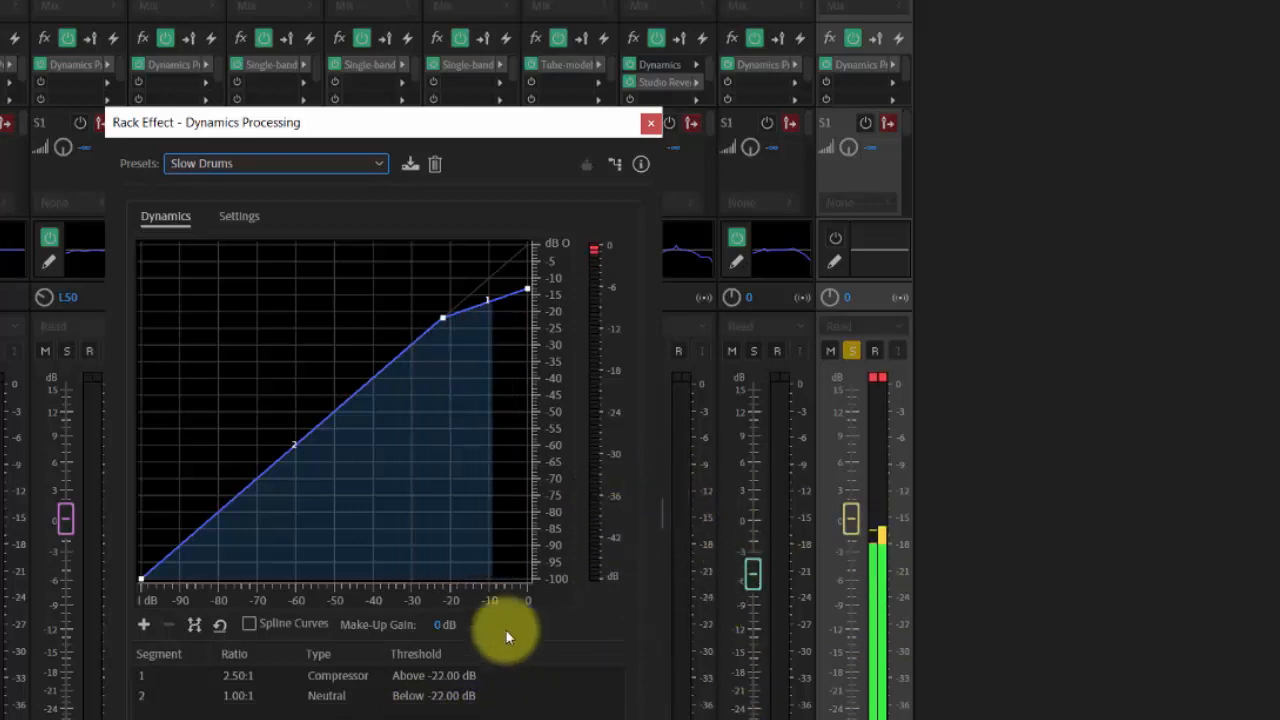
pyautogui.click(436, 625)
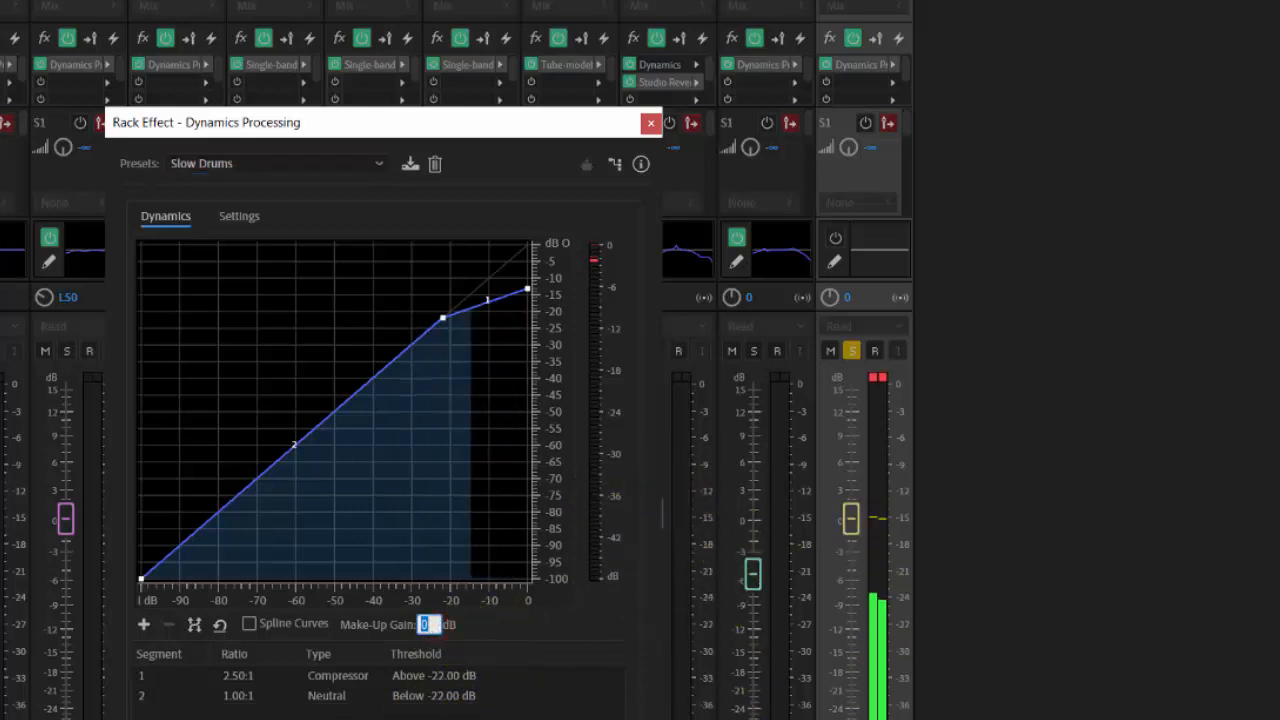
pyautogui.write('2')
pyautogui.press('Return')
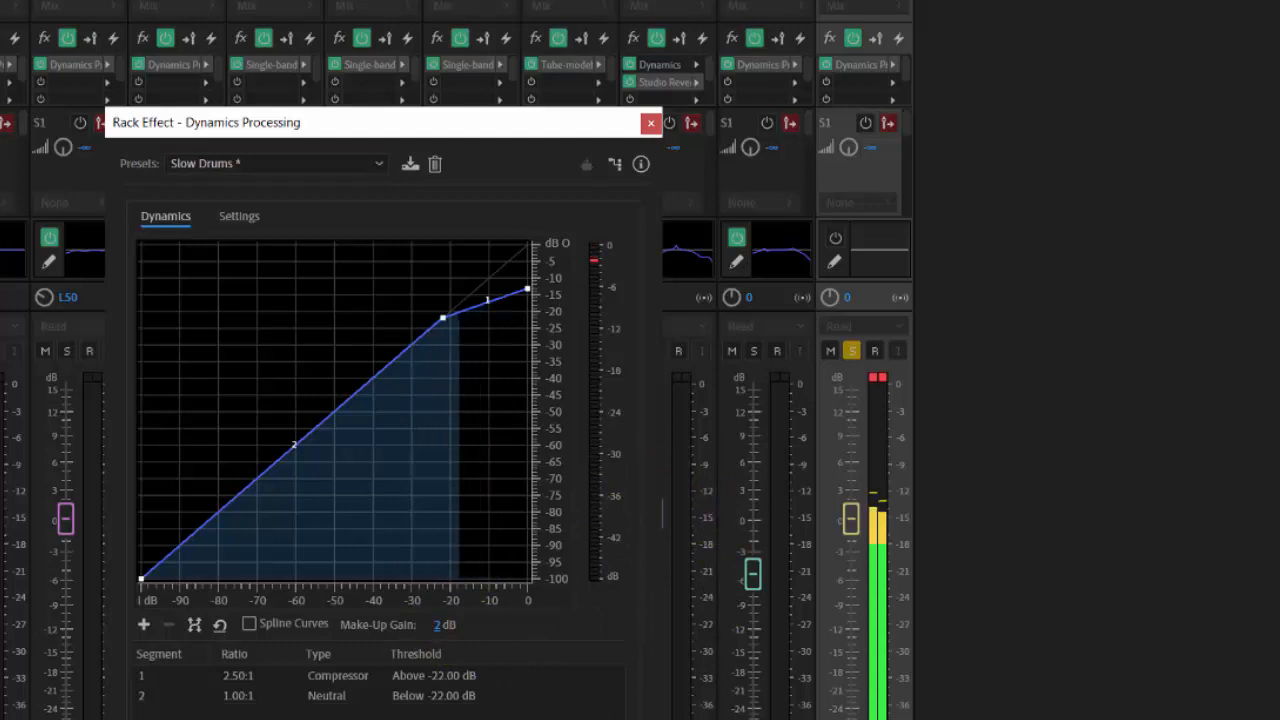
pyautogui.click(651, 121)
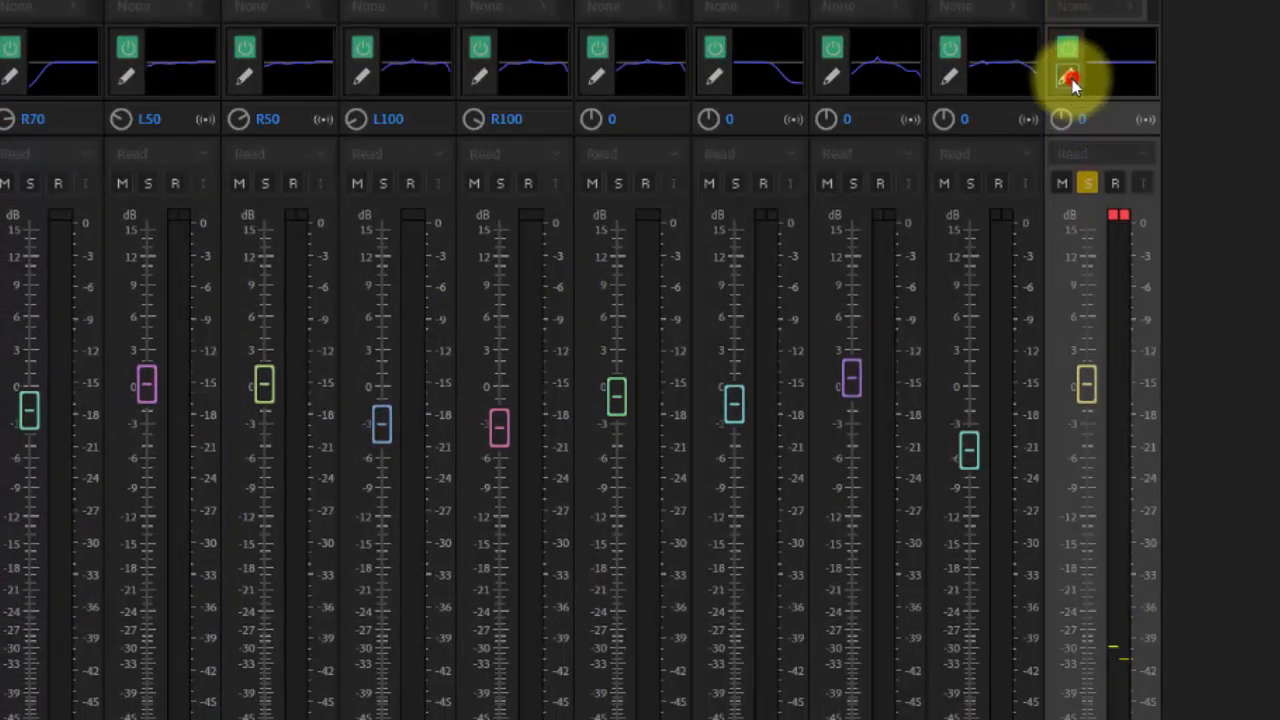
# - Open the OH track's EQ and apply the Loudness Maximizer preset
pyautogui.click(1068, 77)
pyautogui.click(319, 71)
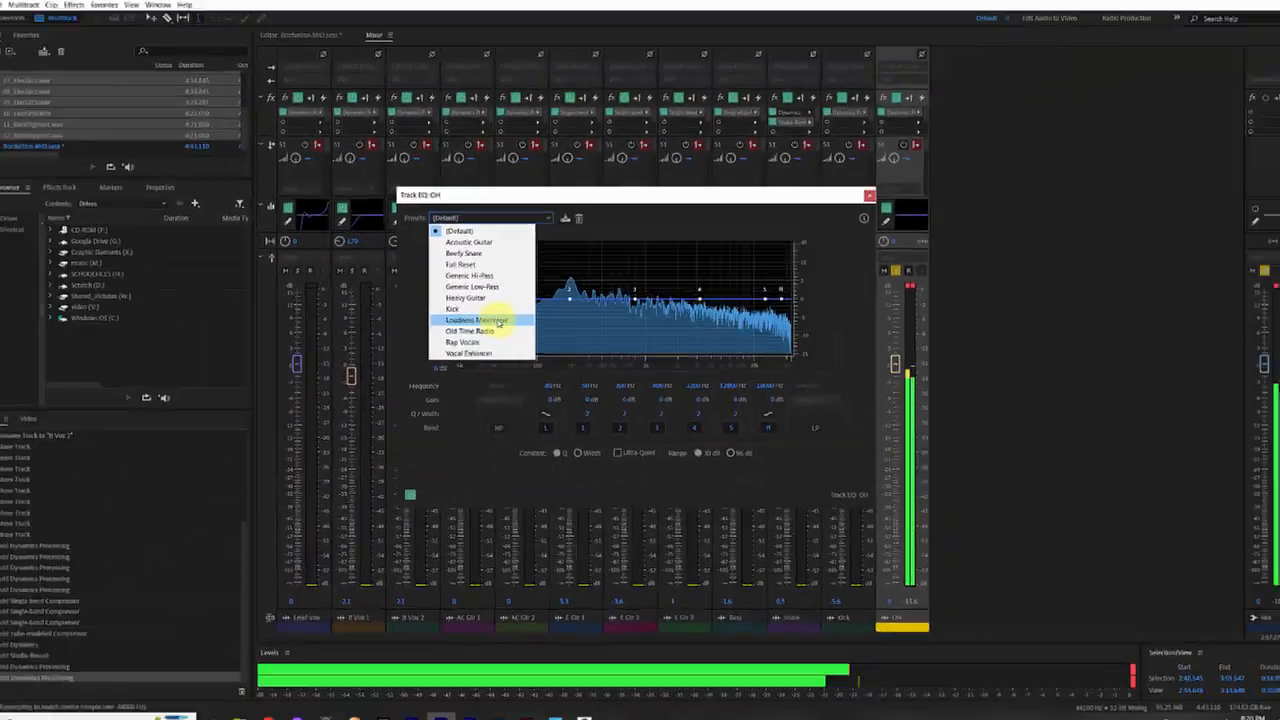
pyautogui.click(498, 322)
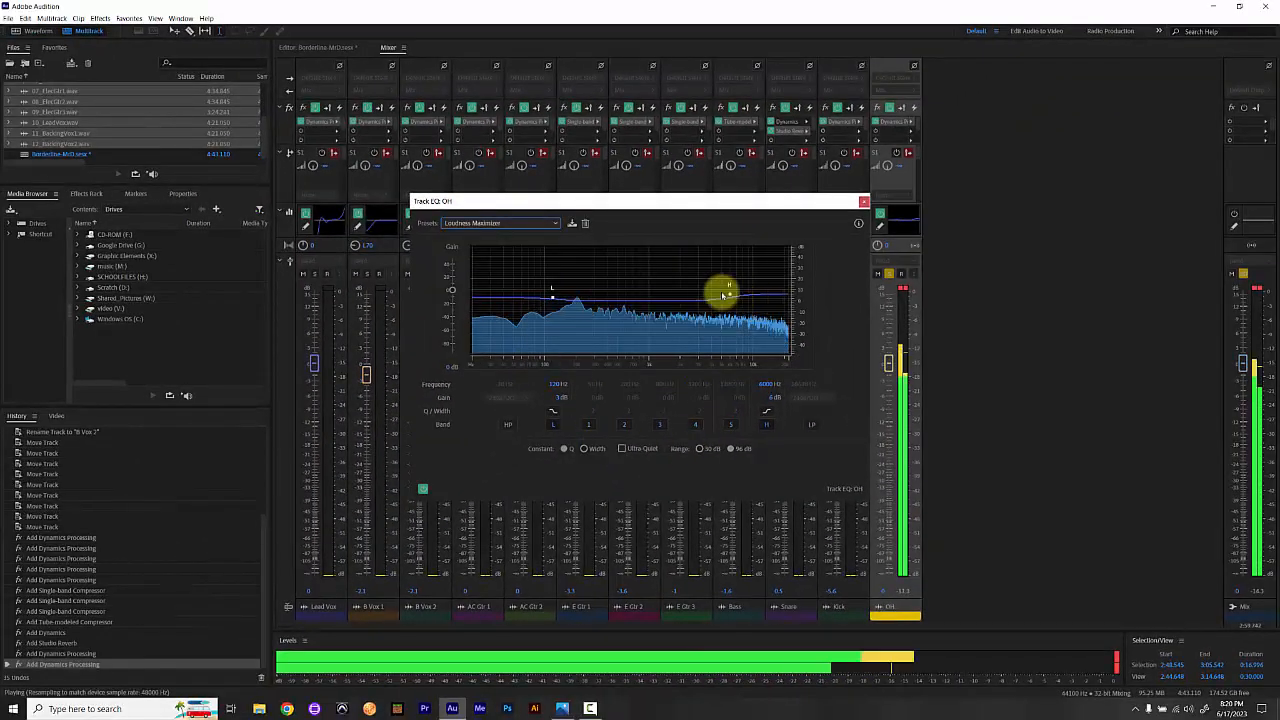
# - Close the OH track's EQ window and, after hearing the full mix, solo the Kick, OH and Snare tracks together
pyautogui.click(864, 203)
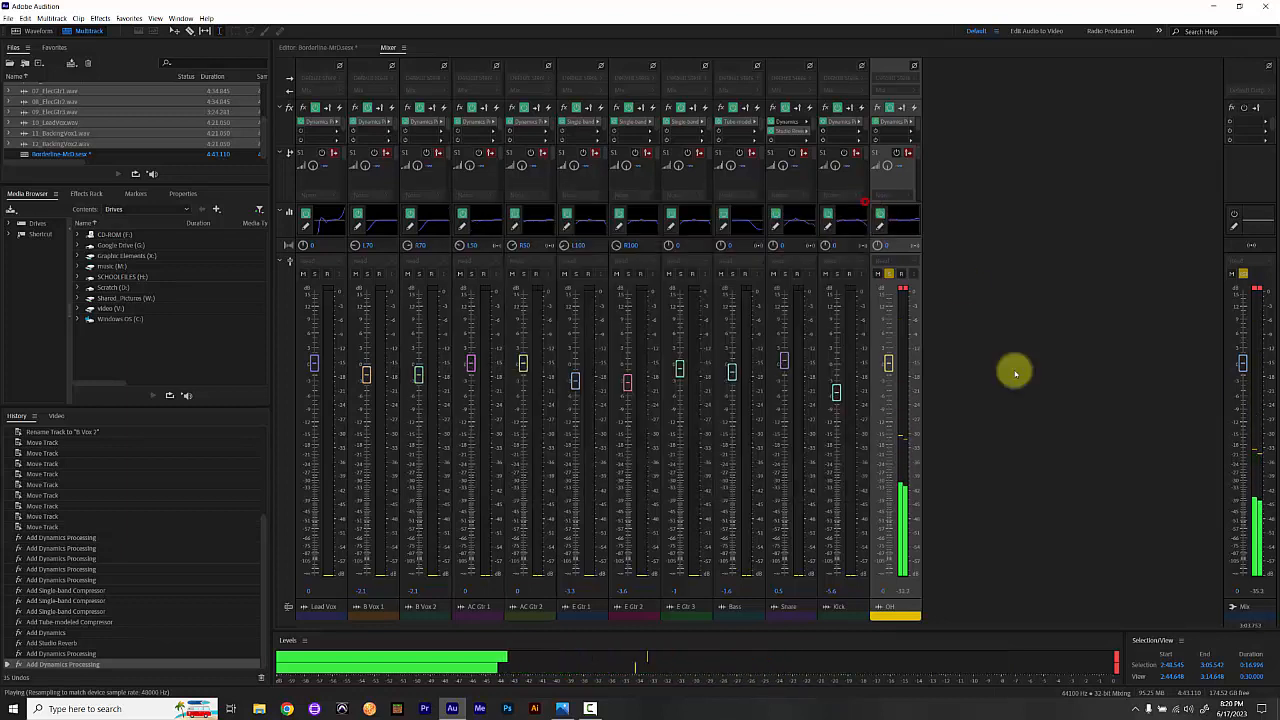
pyautogui.click(890, 274)
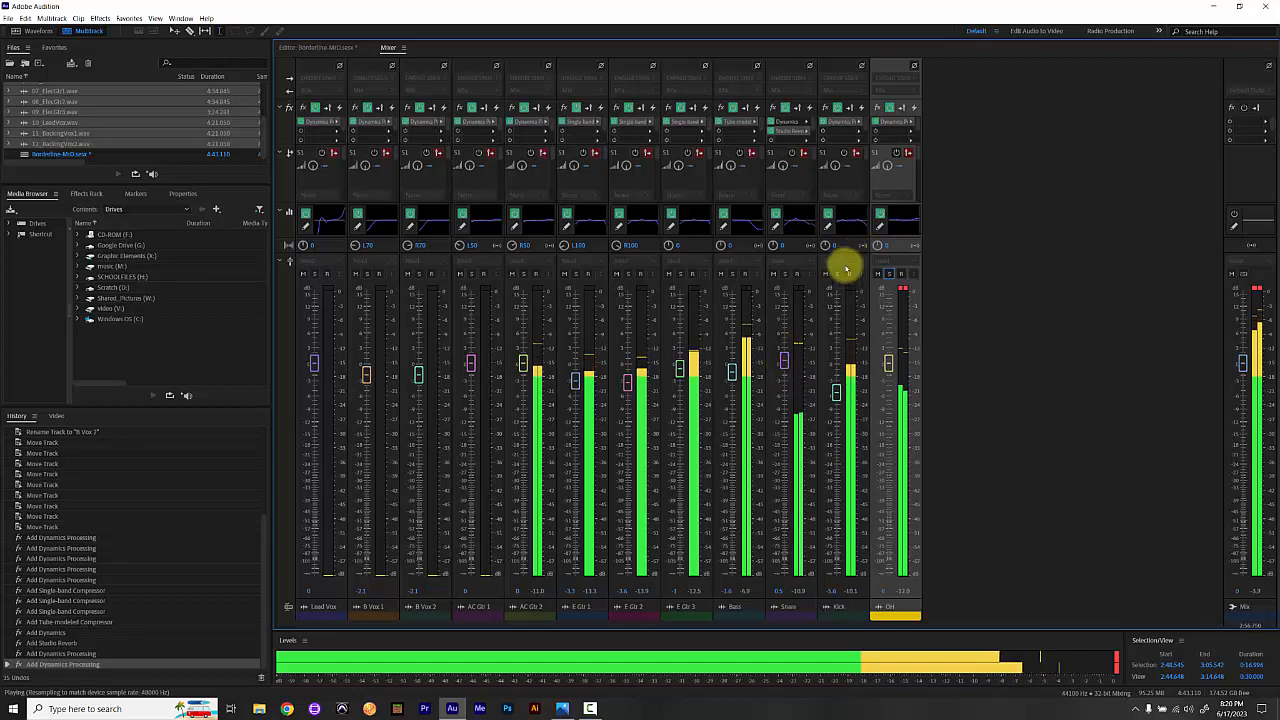
pyautogui.click(837, 274)
pyautogui.click(890, 274)
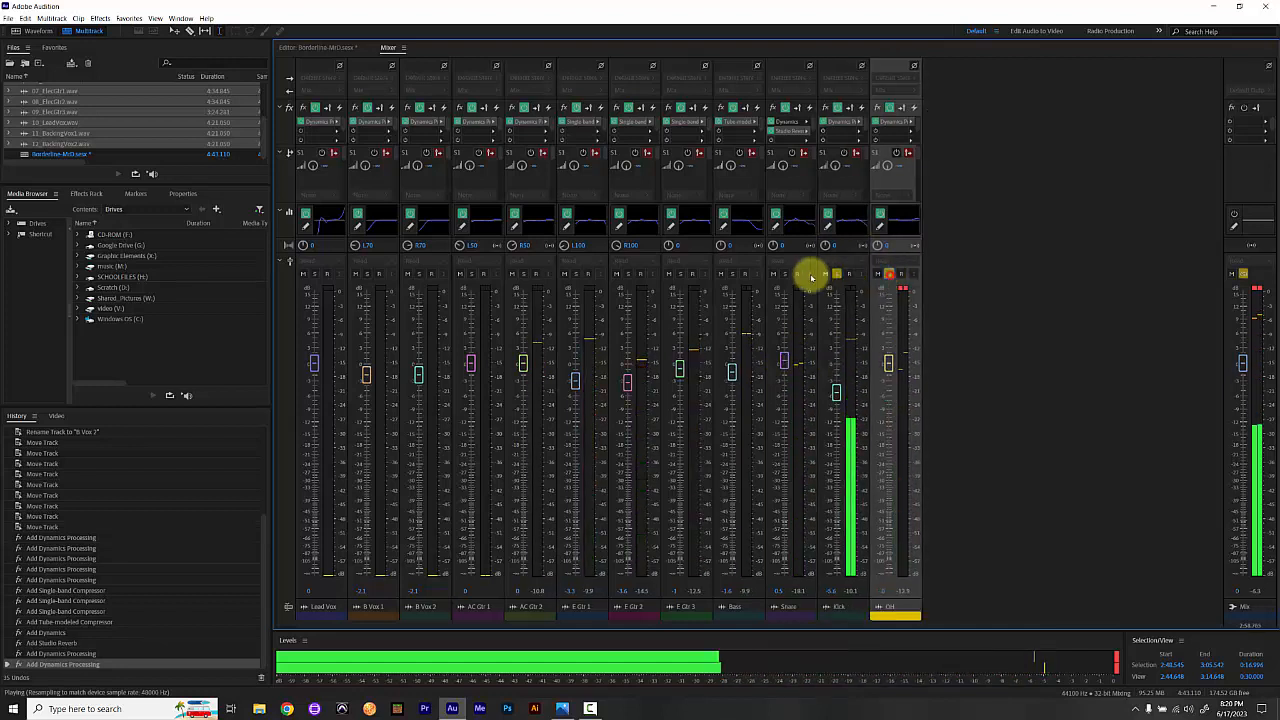
pyautogui.click(784, 274)
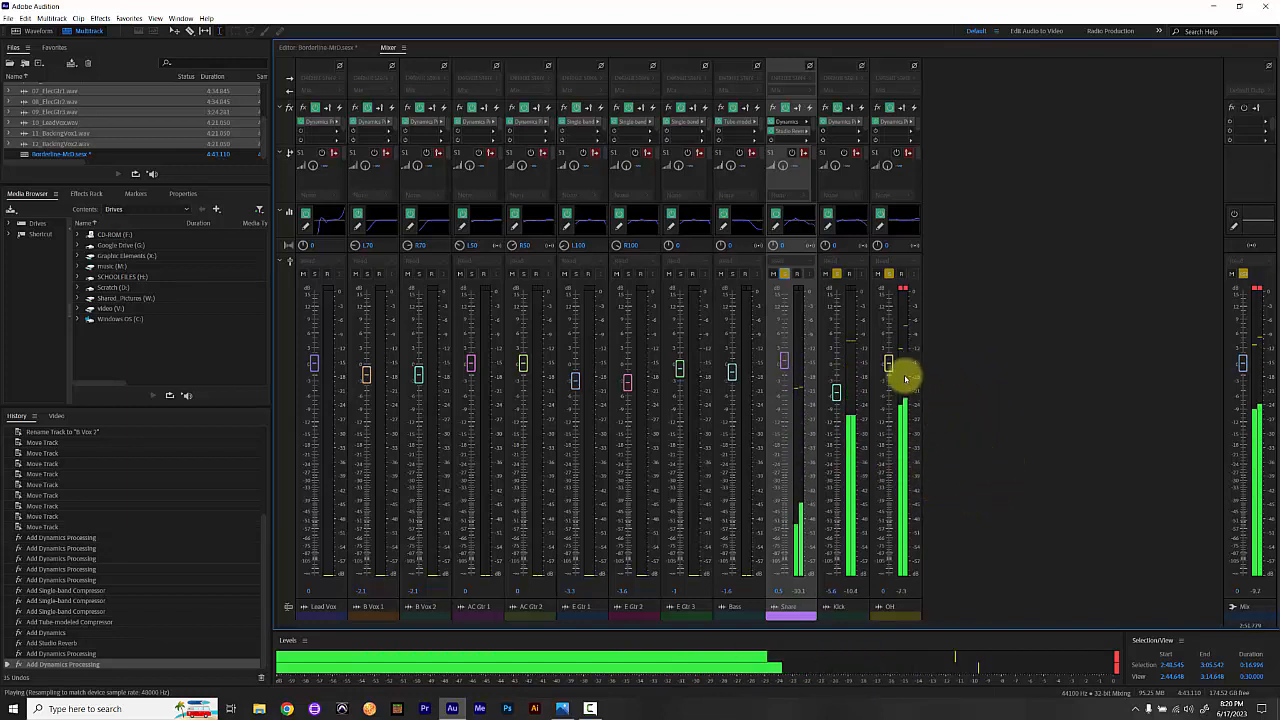
# - Lower the drum faders to -1.2 dB on Snare, -8.6 dB on Kick and -3.3 dB on OH
pyautogui.click(835, 395)
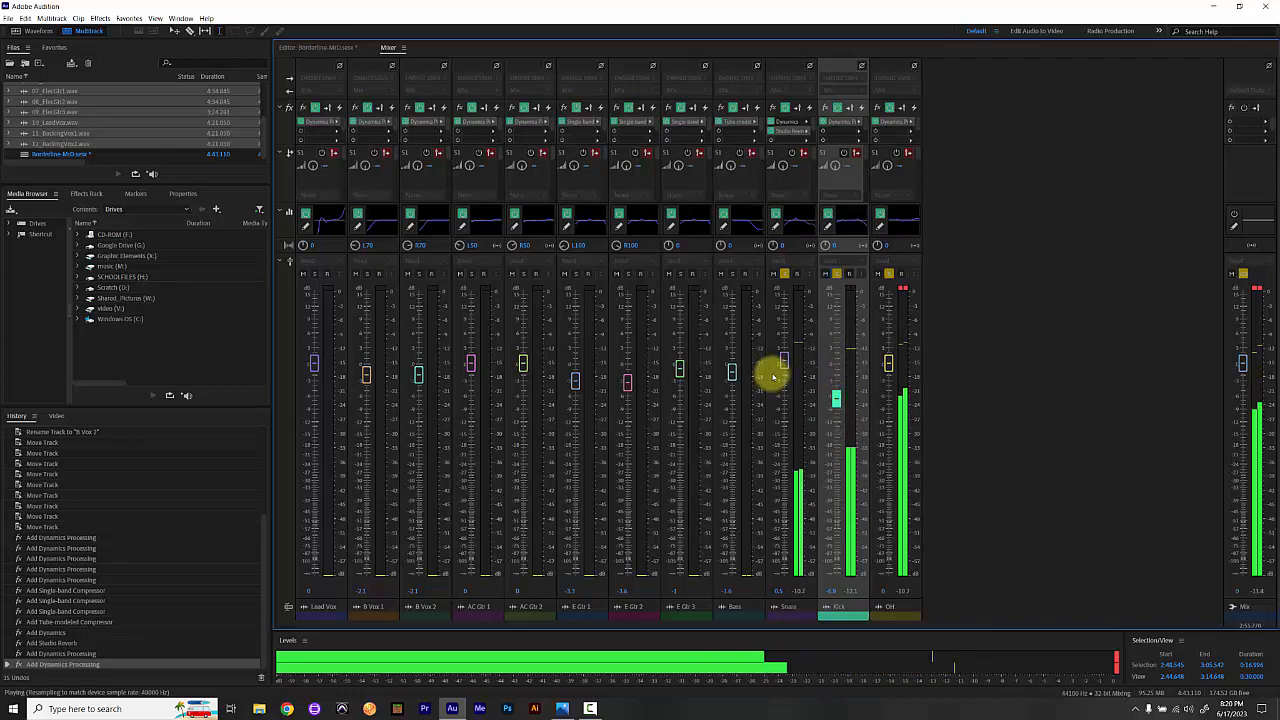
pyautogui.moveTo(784, 362); pyautogui.dragTo(783, 365)
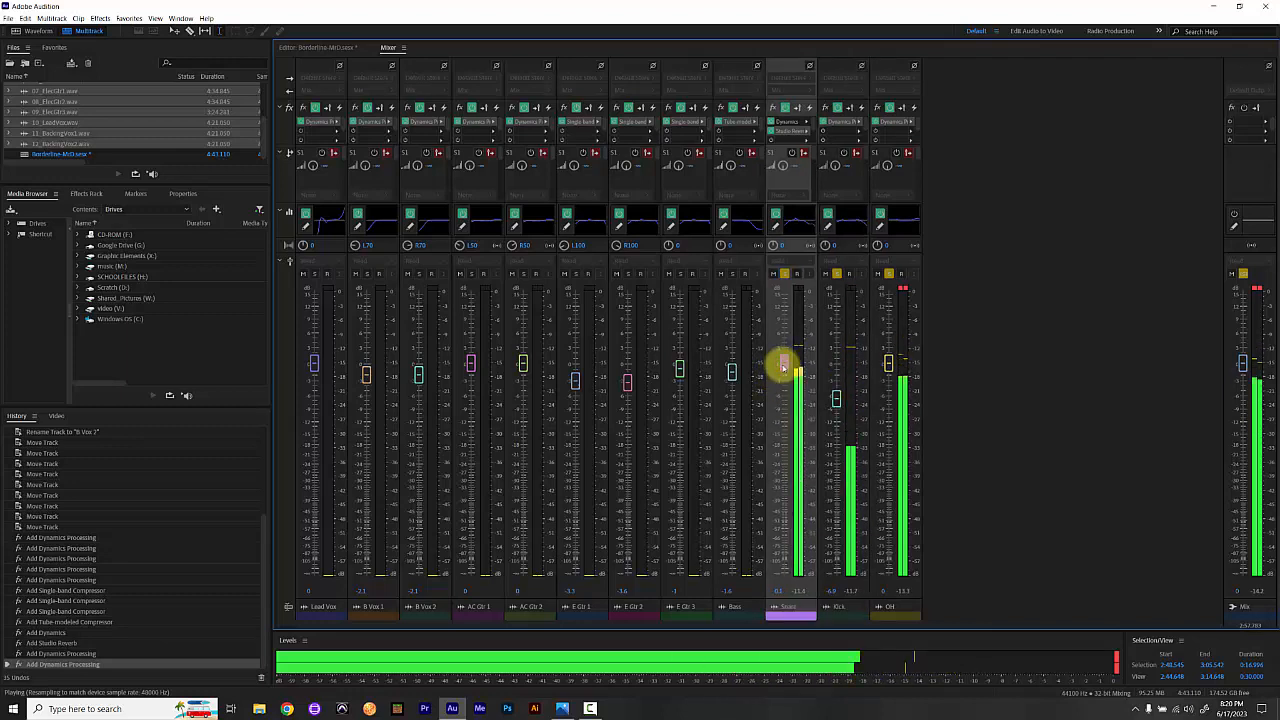
pyautogui.moveTo(890, 376); pyautogui.dragTo(889, 375)
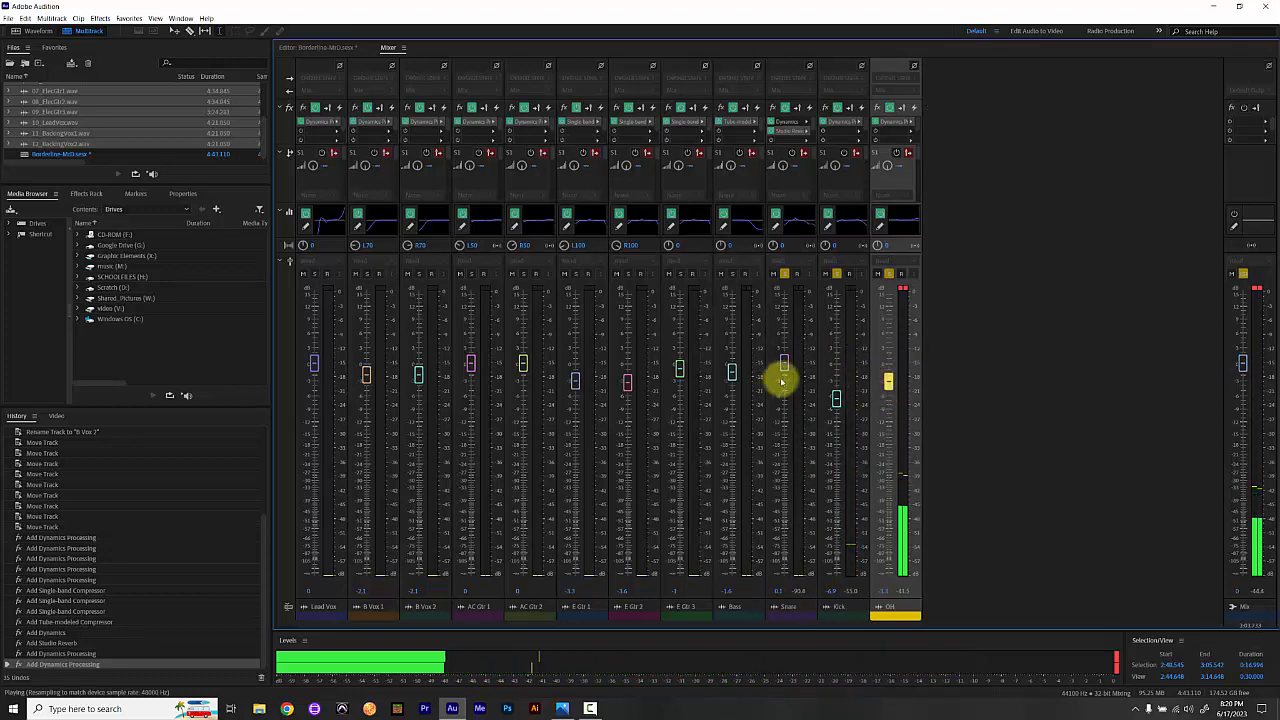
pyautogui.moveTo(780, 366); pyautogui.dragTo(834, 406)
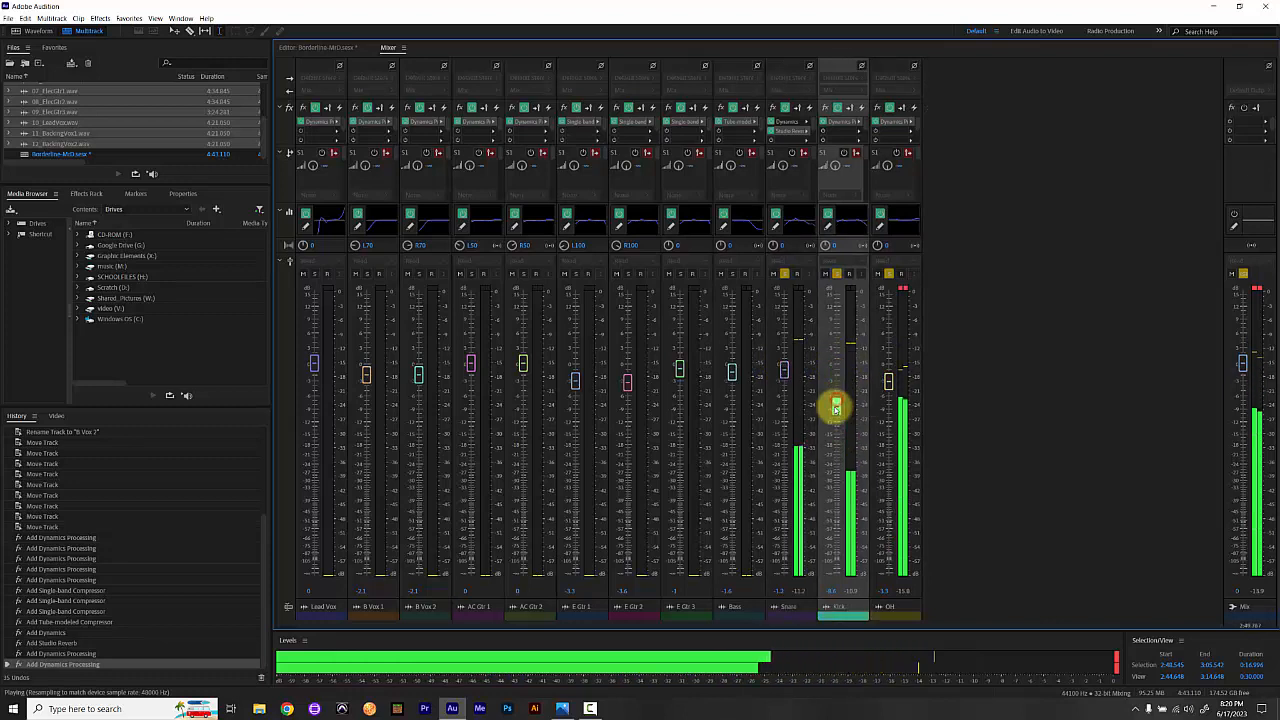
# - Unsolo the Snare, Kick and OH tracks to hear the full mix, and stop playback
pyautogui.click(785, 273)
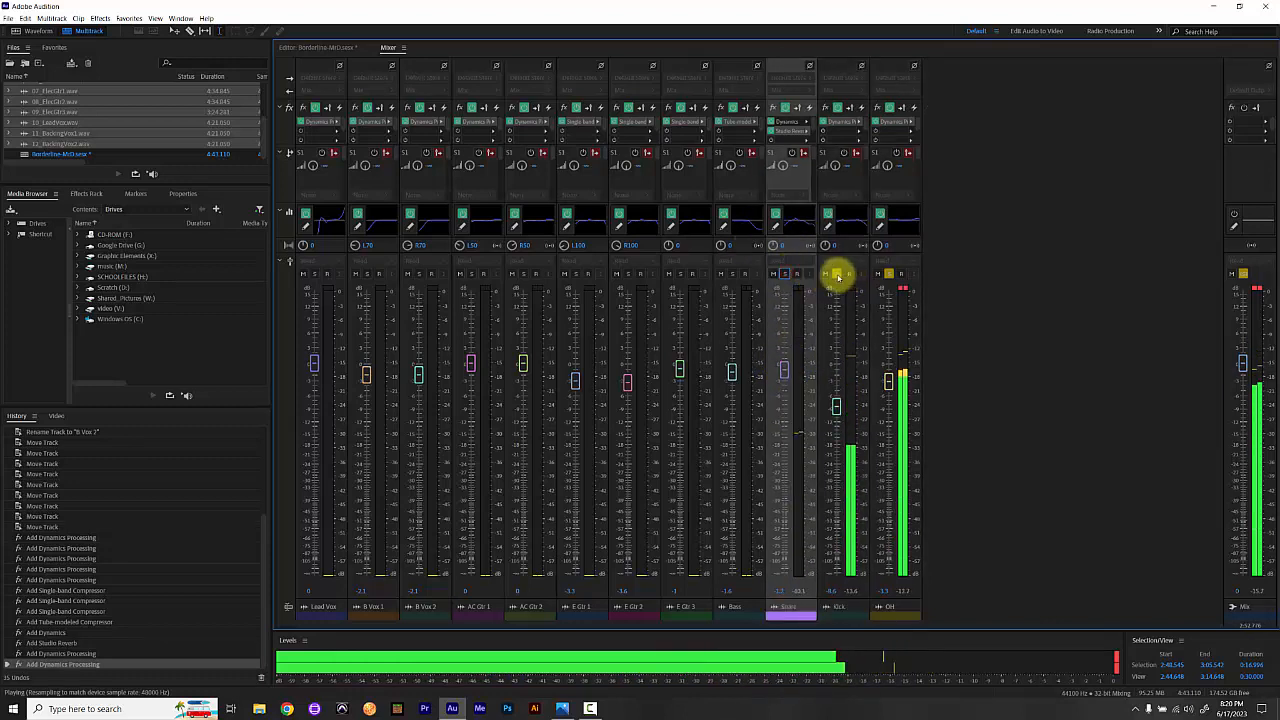
pyautogui.click(836, 274)
pyautogui.click(889, 274)
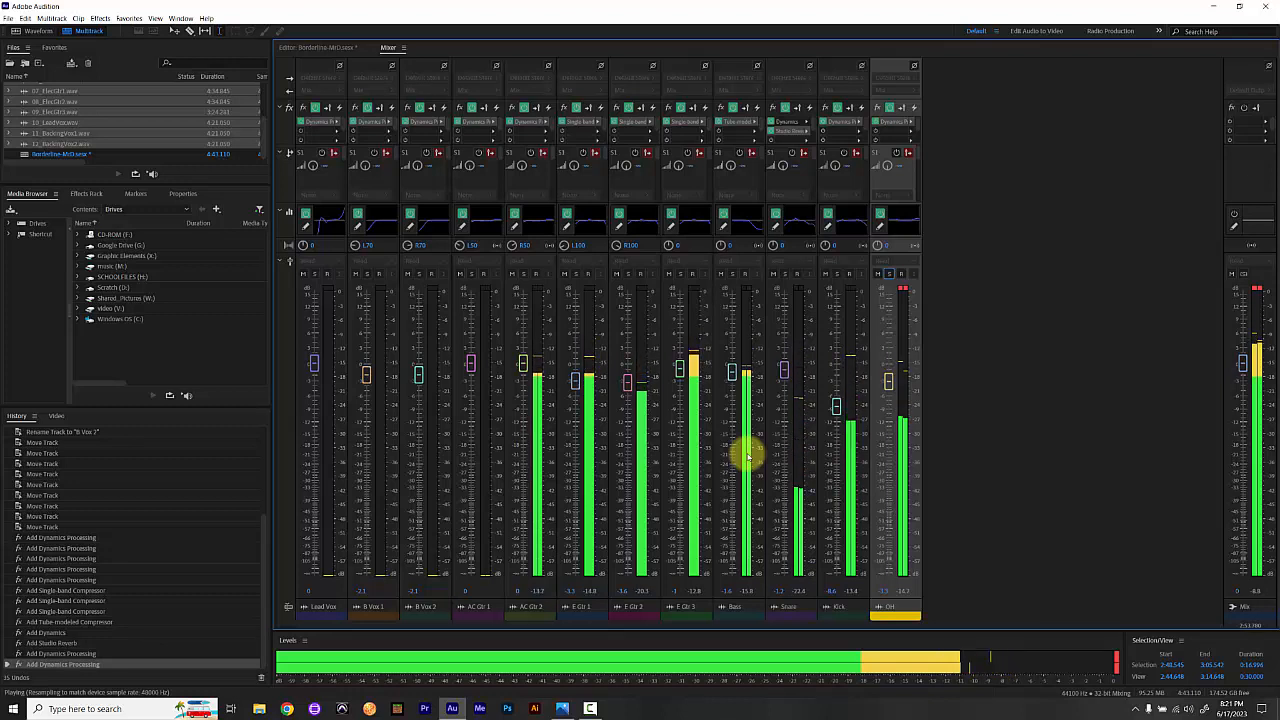
pyautogui.press('space')
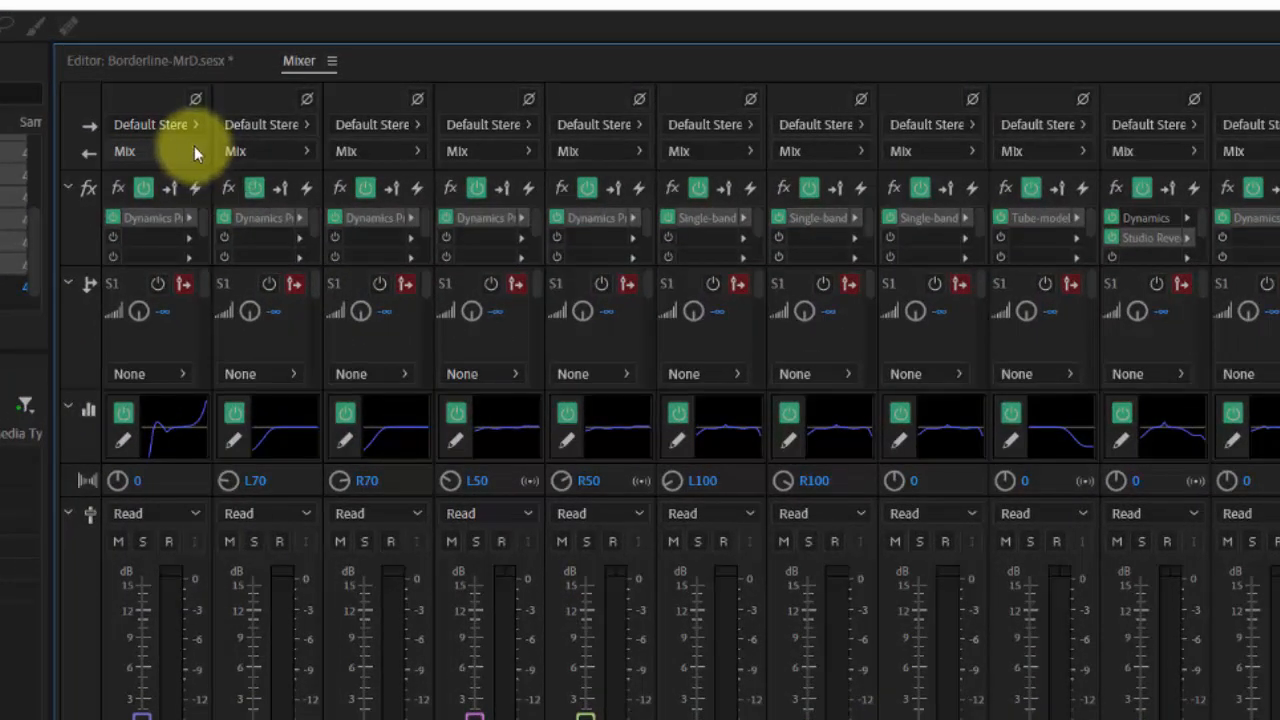
# - Route the Lead Vox output to a new stereo bus named Vox and place the bus after the OH track
pyautogui.click(196, 149)
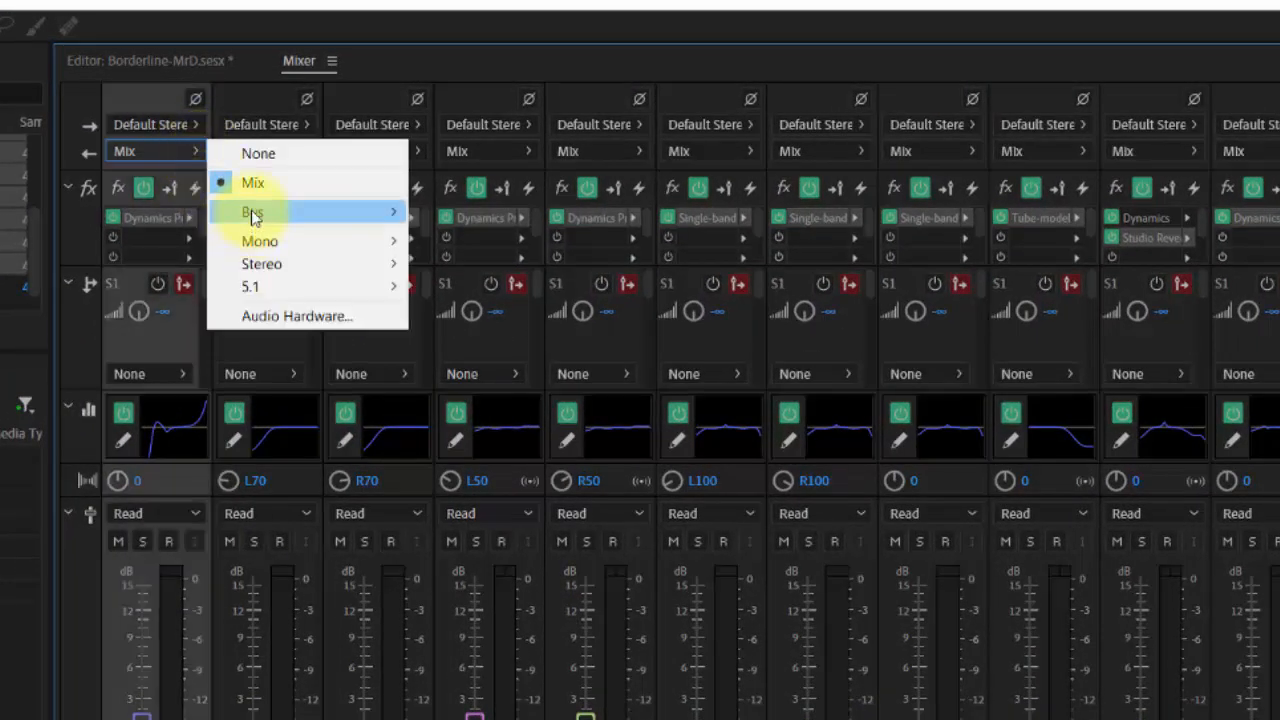
pyautogui.moveTo(252, 217)
pyautogui.moveTo(420, 214)
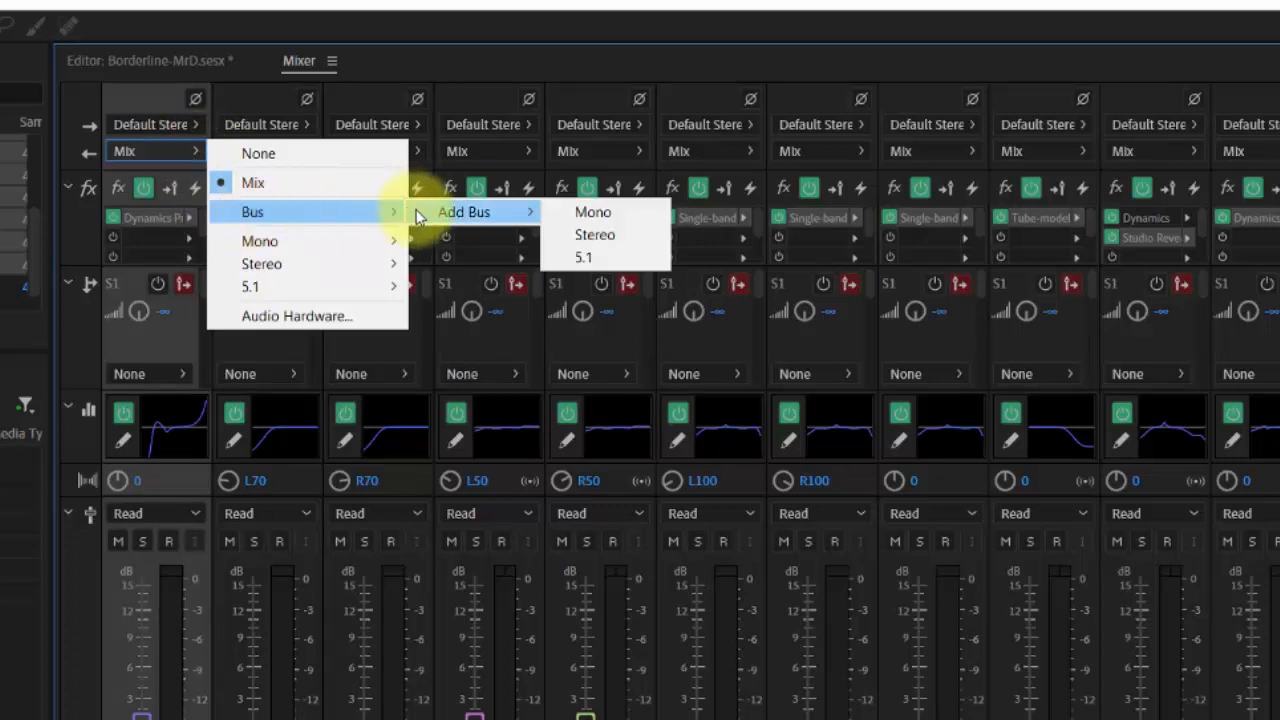
pyautogui.click(583, 238)
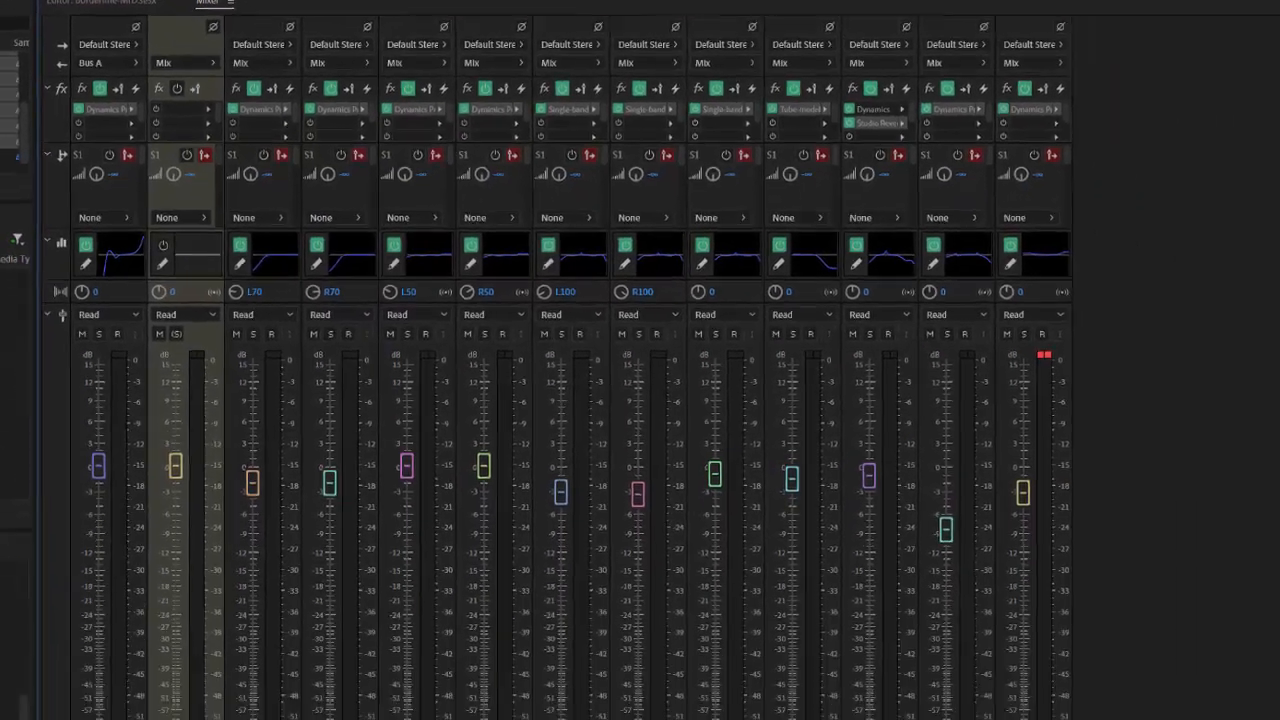
pyautogui.click(150, 670)
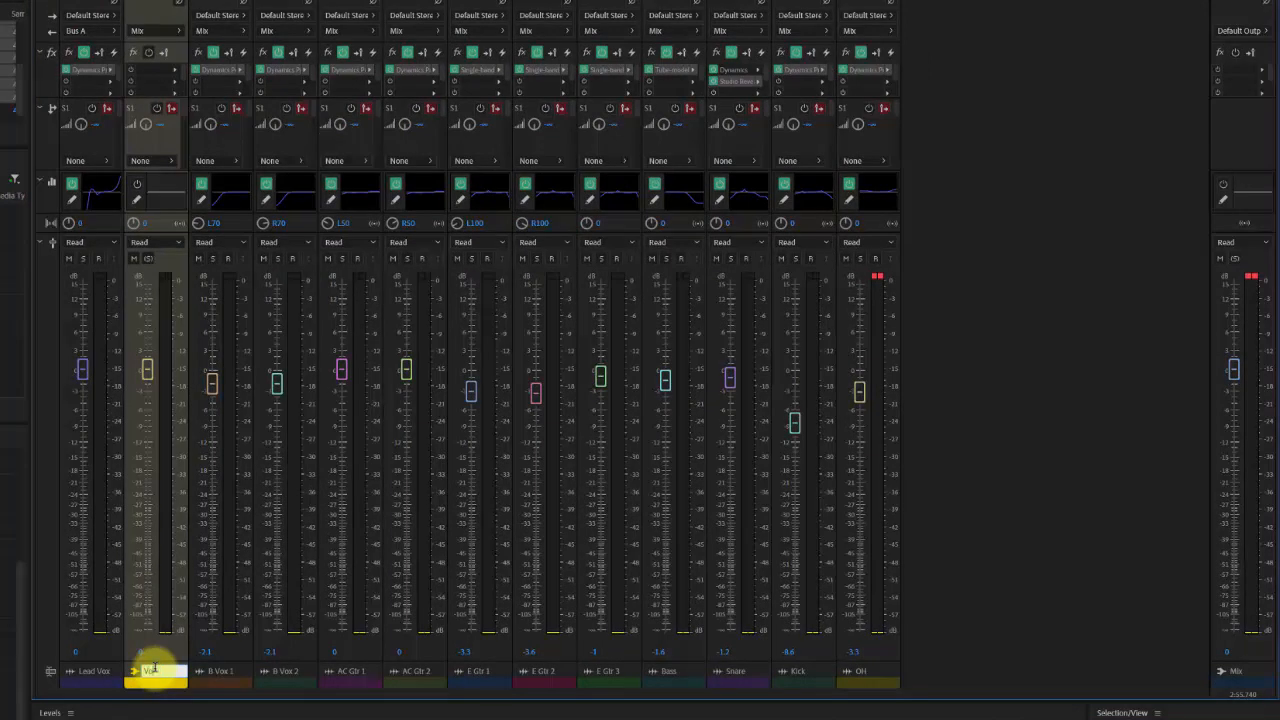
pyautogui.click(147, 677)
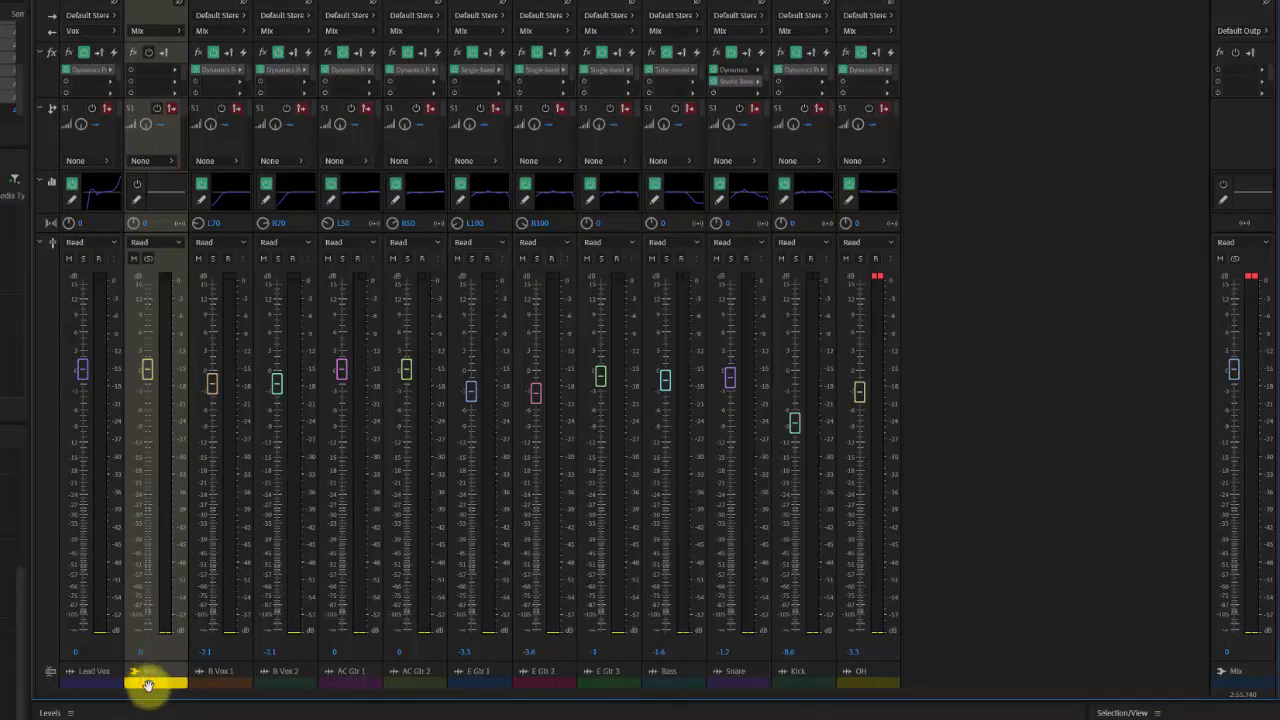
pyautogui.moveTo(147, 685); pyautogui.dragTo(903, 669)
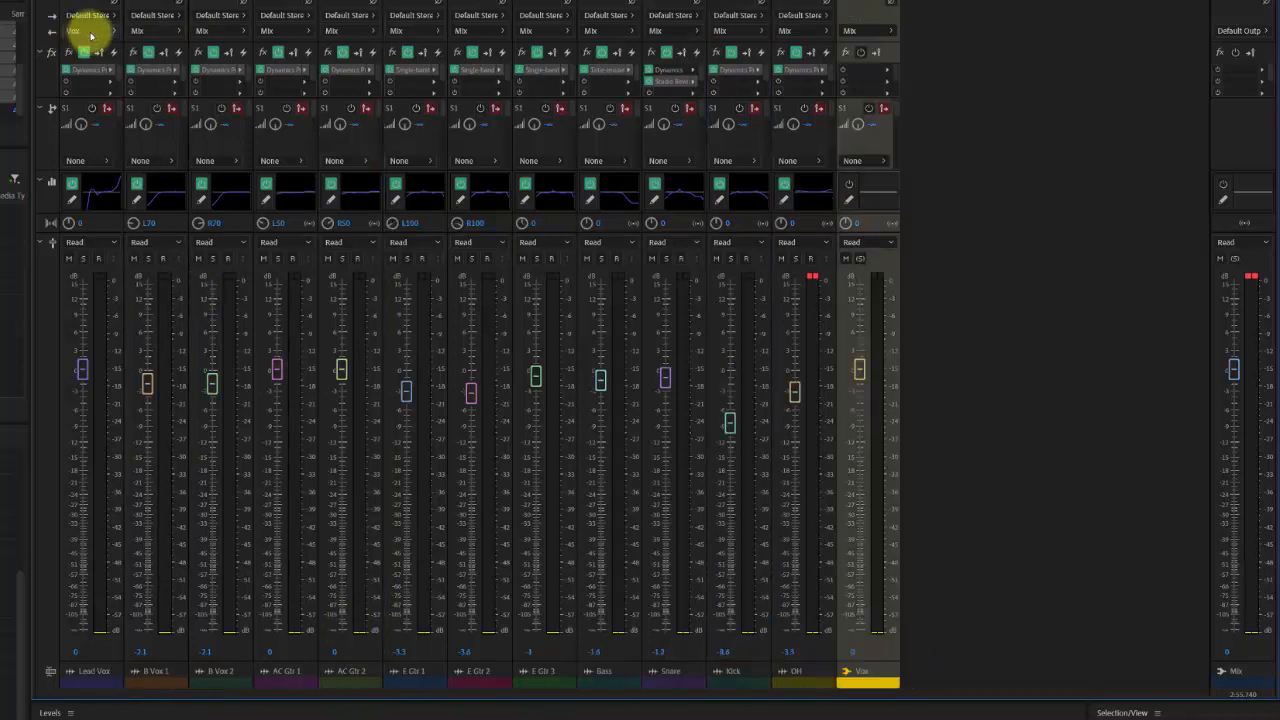
# - Route the outputs of the B Vox 1 and B Vox 2 tracks to the Vox bus
pyautogui.click(180, 31)
pyautogui.moveTo(222, 67)
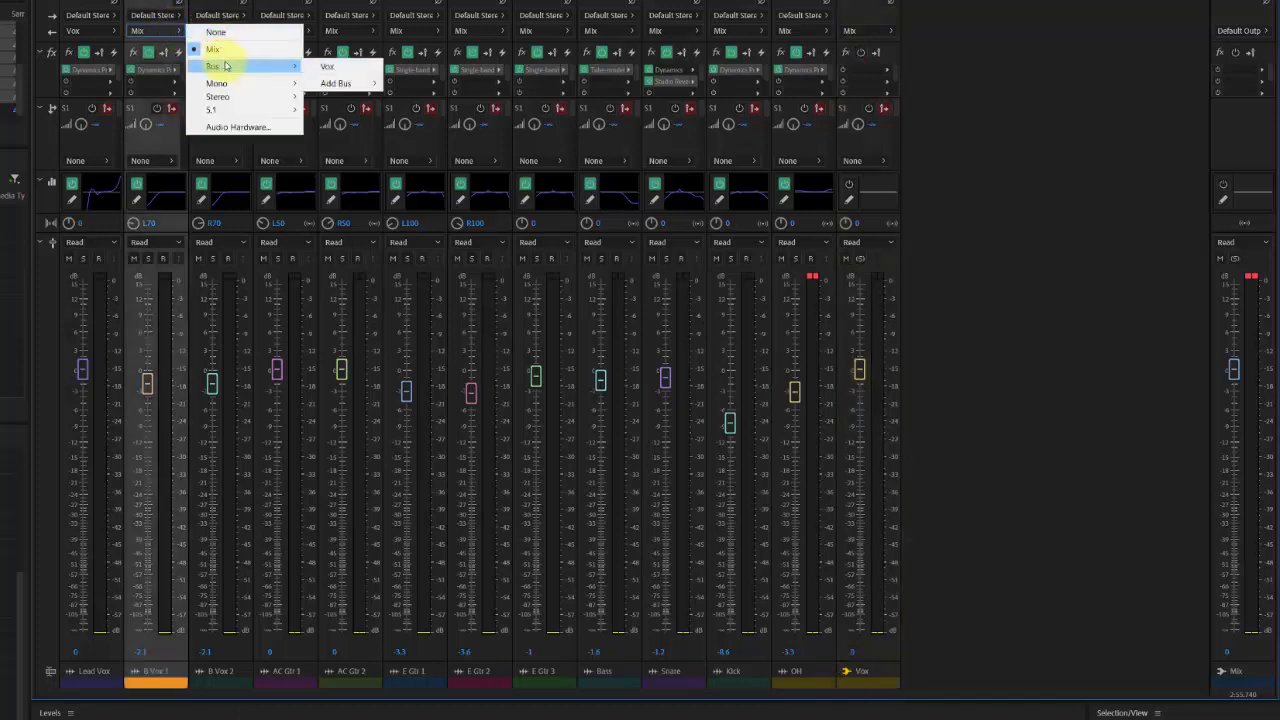
pyautogui.click(326, 69)
pyautogui.click(229, 30)
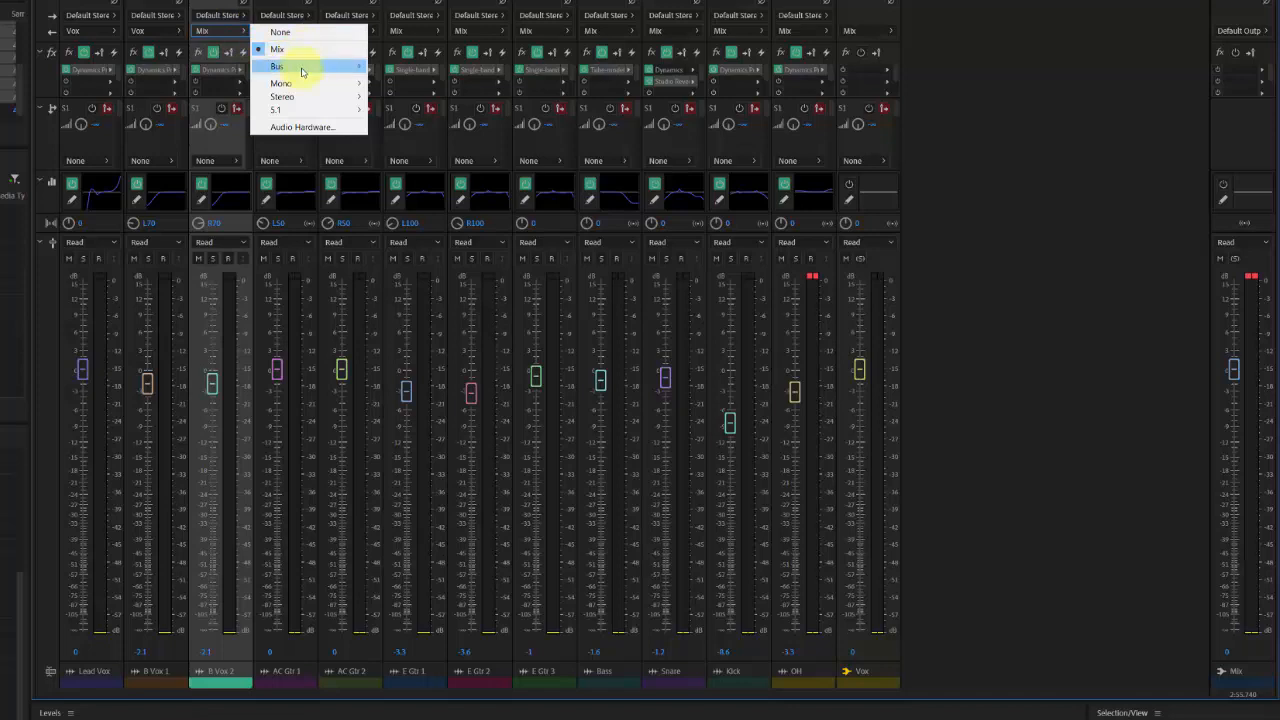
pyautogui.moveTo(297, 64)
pyautogui.click(376, 66)
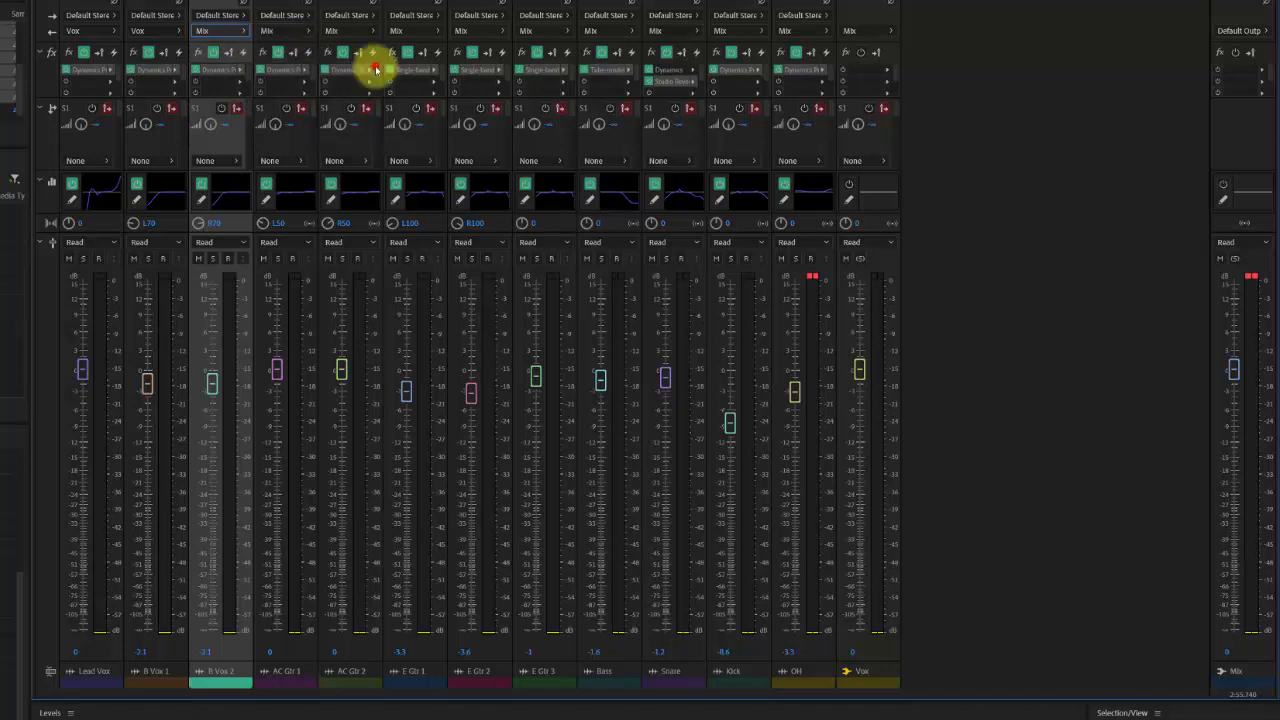
# - Route the AC Gtr 1 output to a new stereo bus named AC Gtr and place it after the Vox bus
pyautogui.click(297, 31)
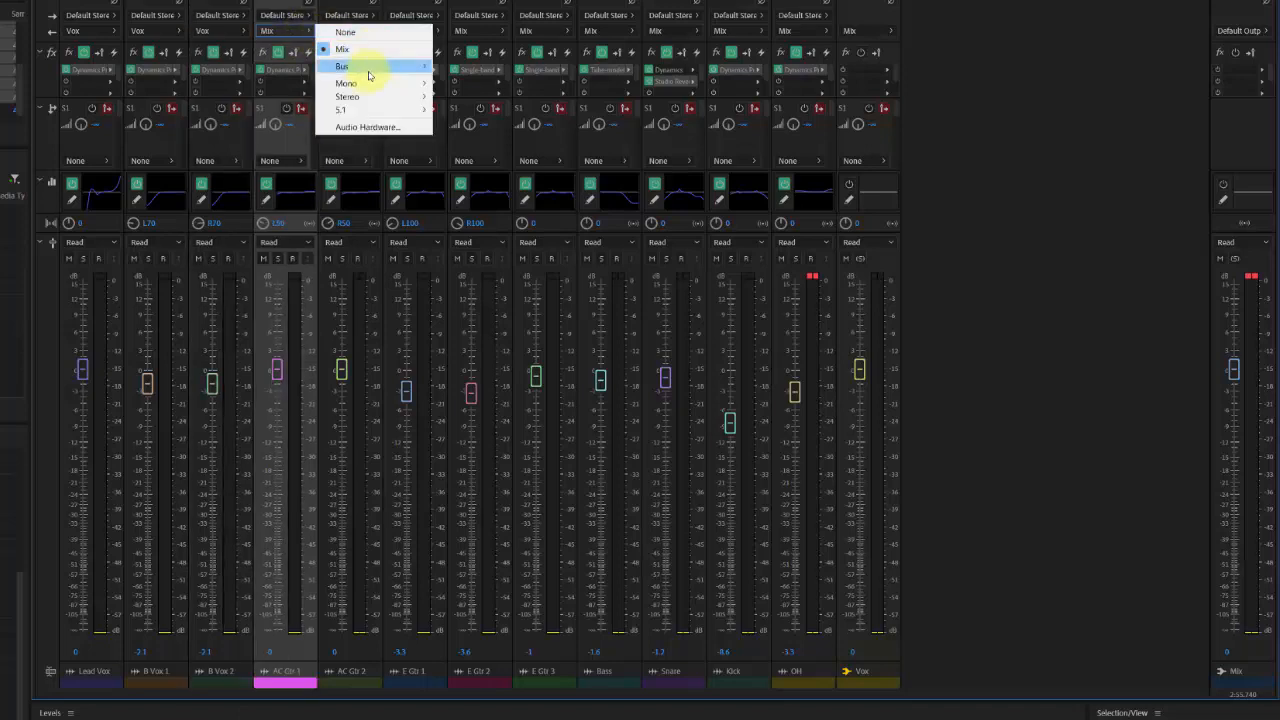
pyautogui.moveTo(368, 72)
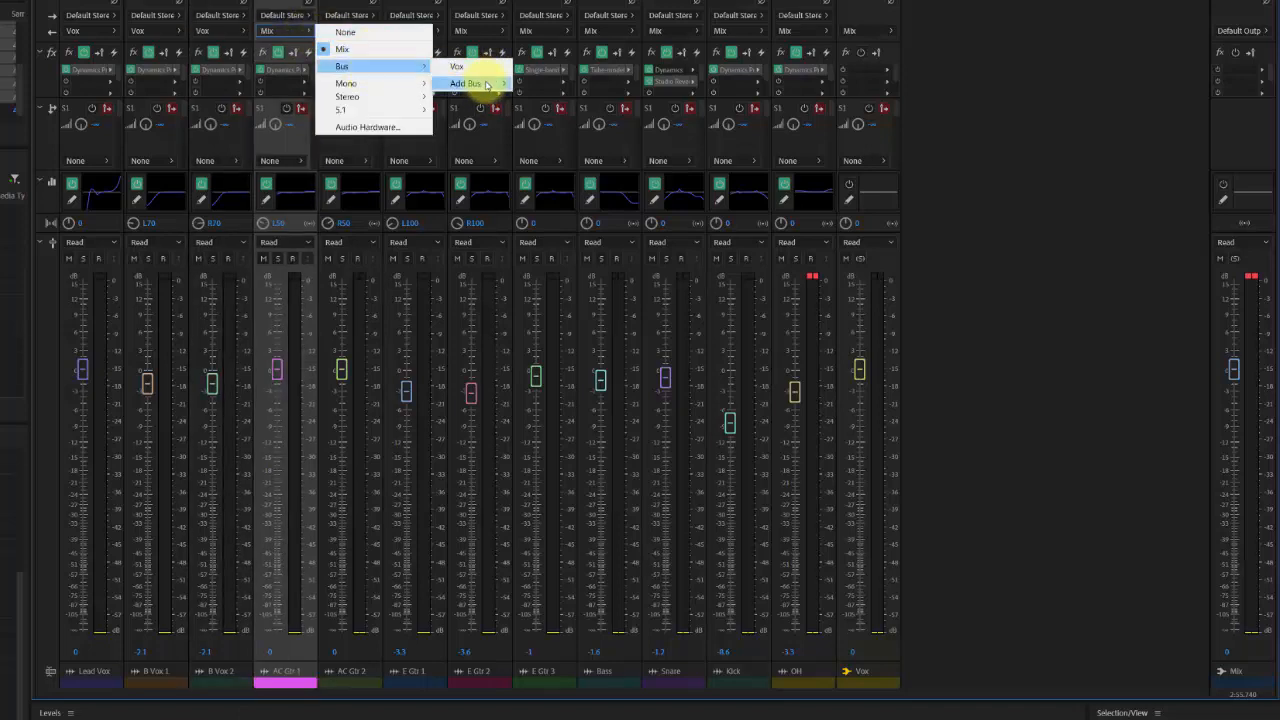
pyautogui.moveTo(487, 84)
pyautogui.click(558, 94)
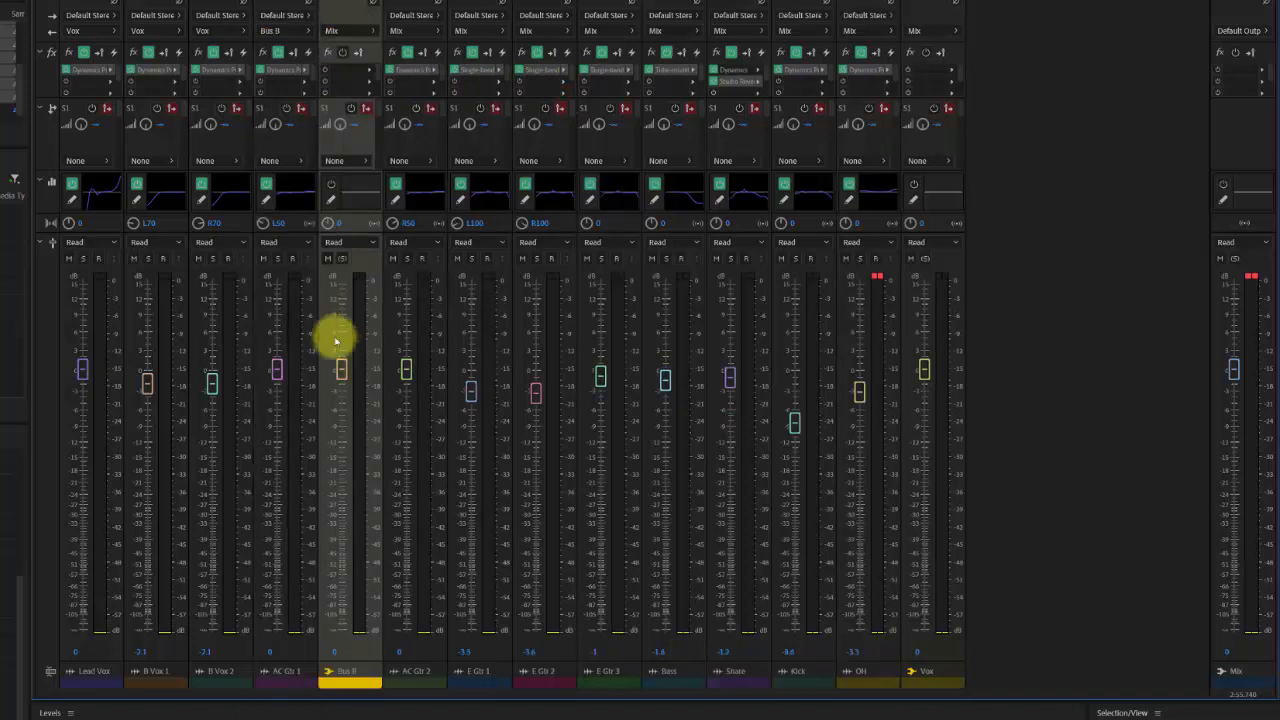
pyautogui.doubleClick(349, 670)
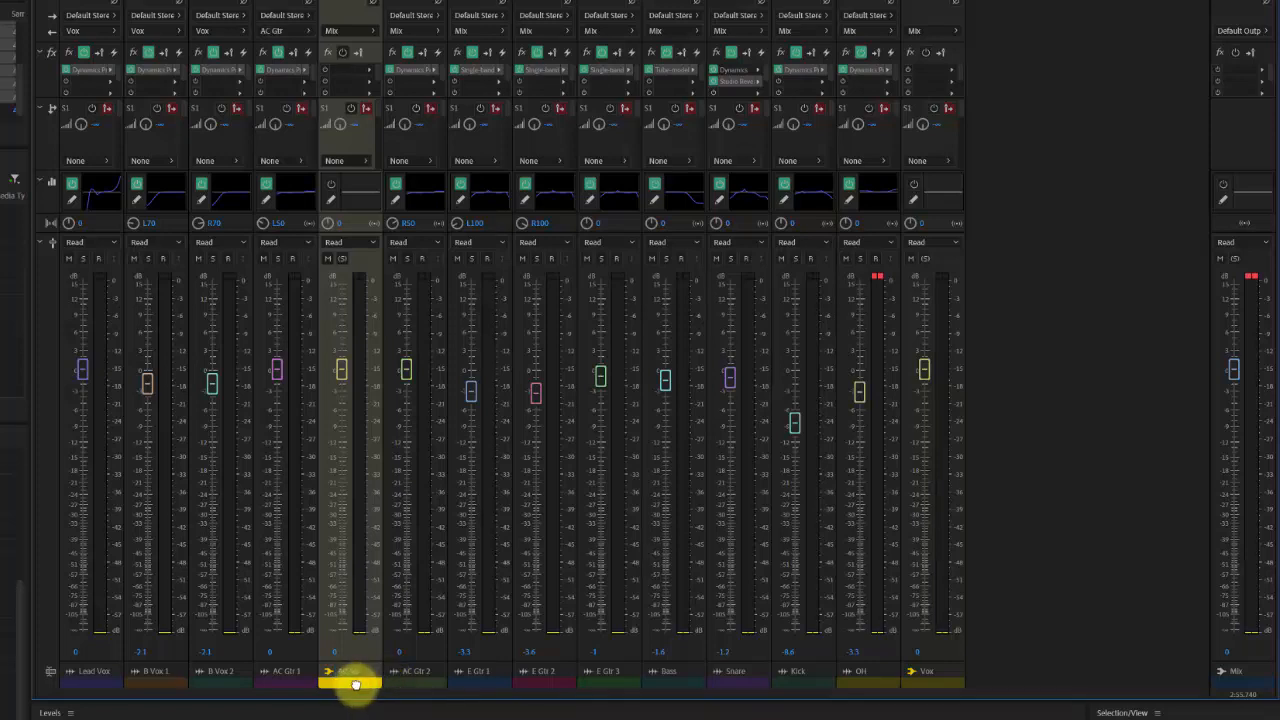
pyautogui.moveTo(355, 684)
pyautogui.mouseDown()
pyautogui.moveTo(951, 691)
pyautogui.moveTo(1010, 676)
pyautogui.mouseUp()
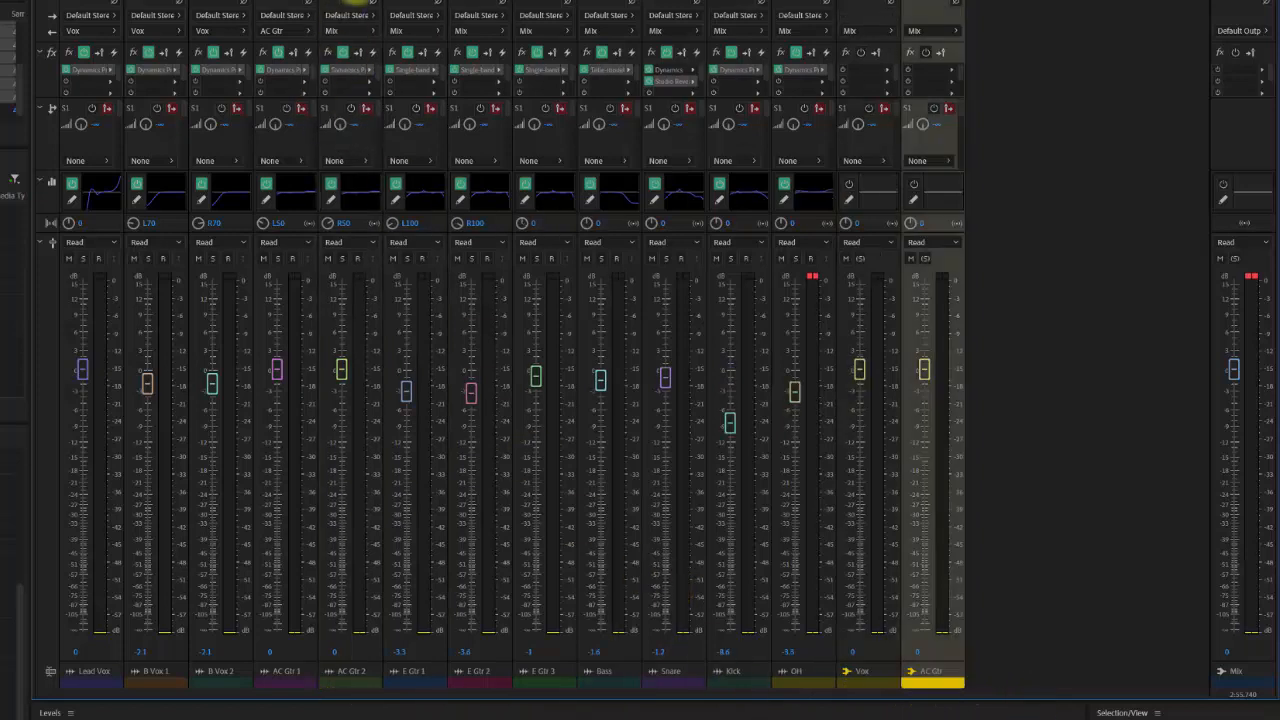
# - Route the AC Gtr 2 track's output to the AC Gtr bus
pyautogui.click(369, 32)
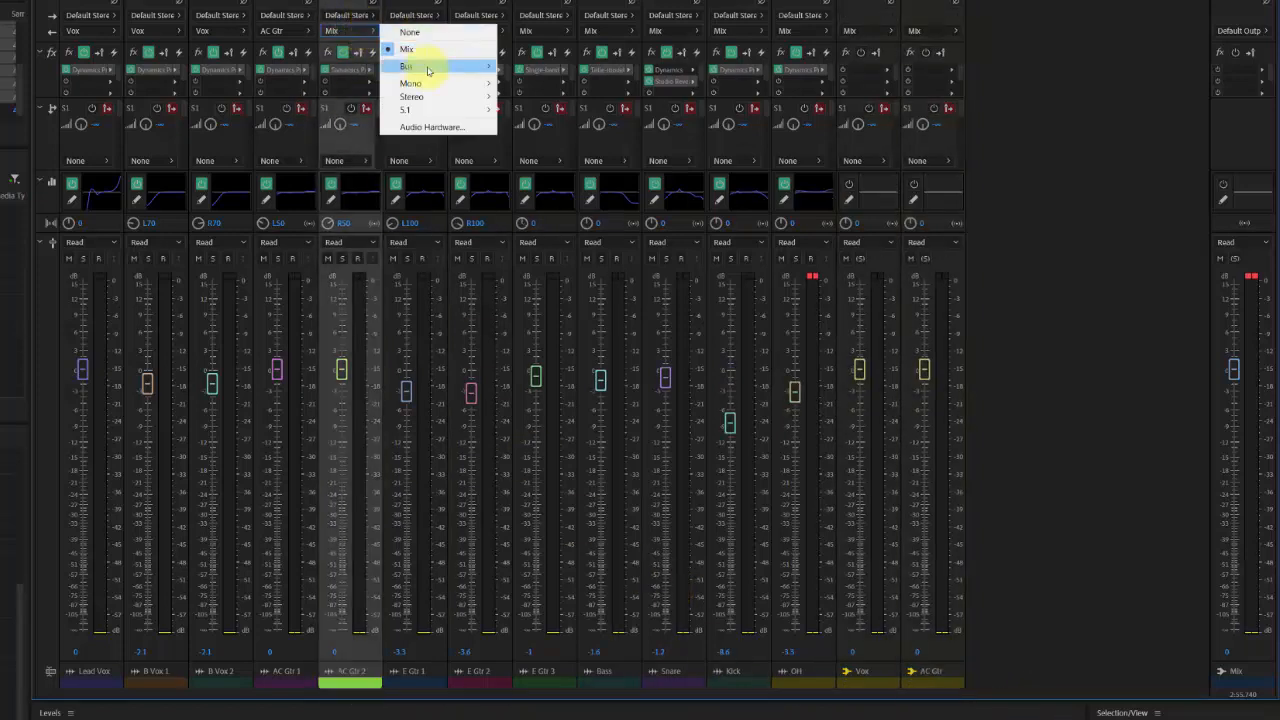
pyautogui.moveTo(428, 70)
pyautogui.click(512, 78)
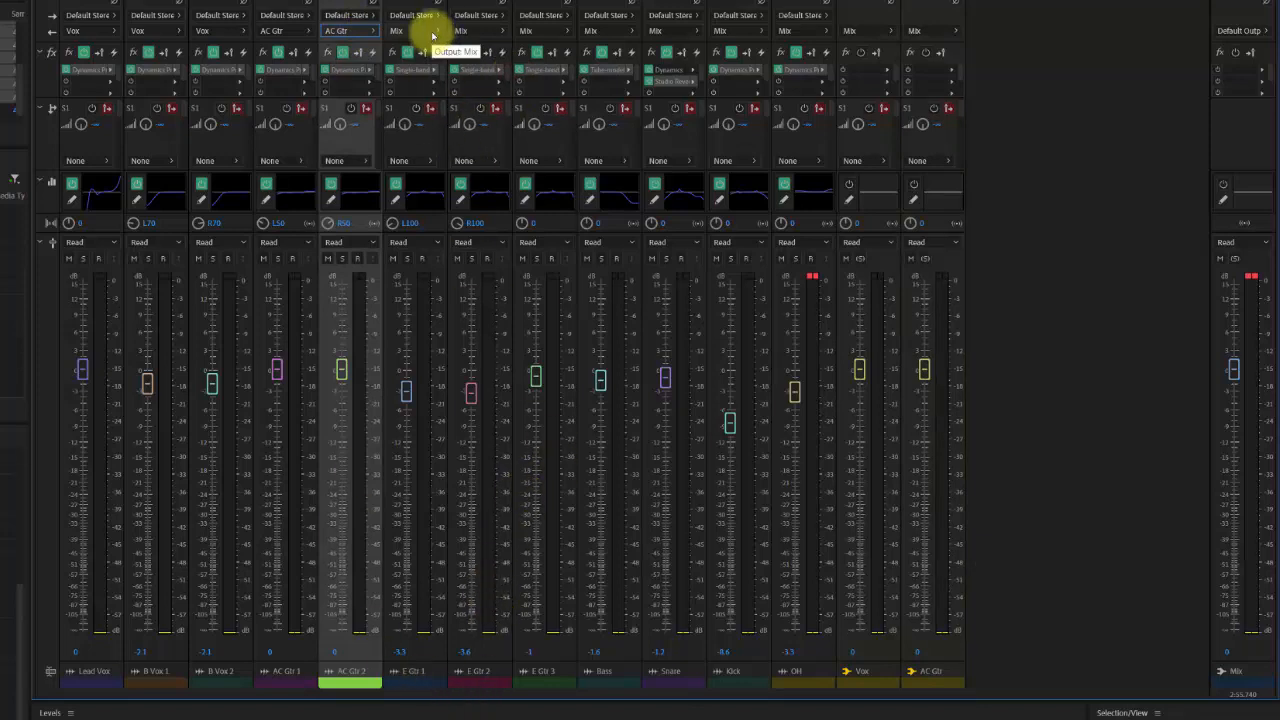
# - Route the E Gtr 1 output to a new stereo bus named E Gtr and place it after the AC Gtr bus
pyautogui.click(432, 32)
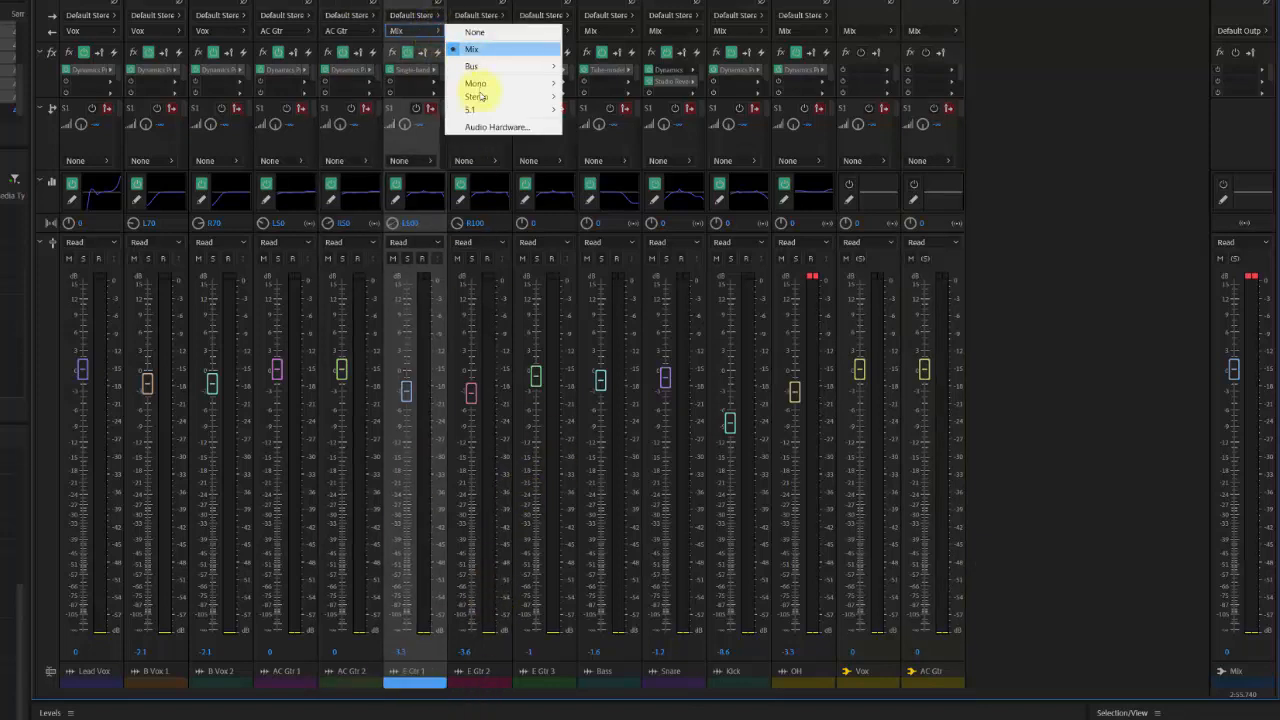
pyautogui.moveTo(485, 72)
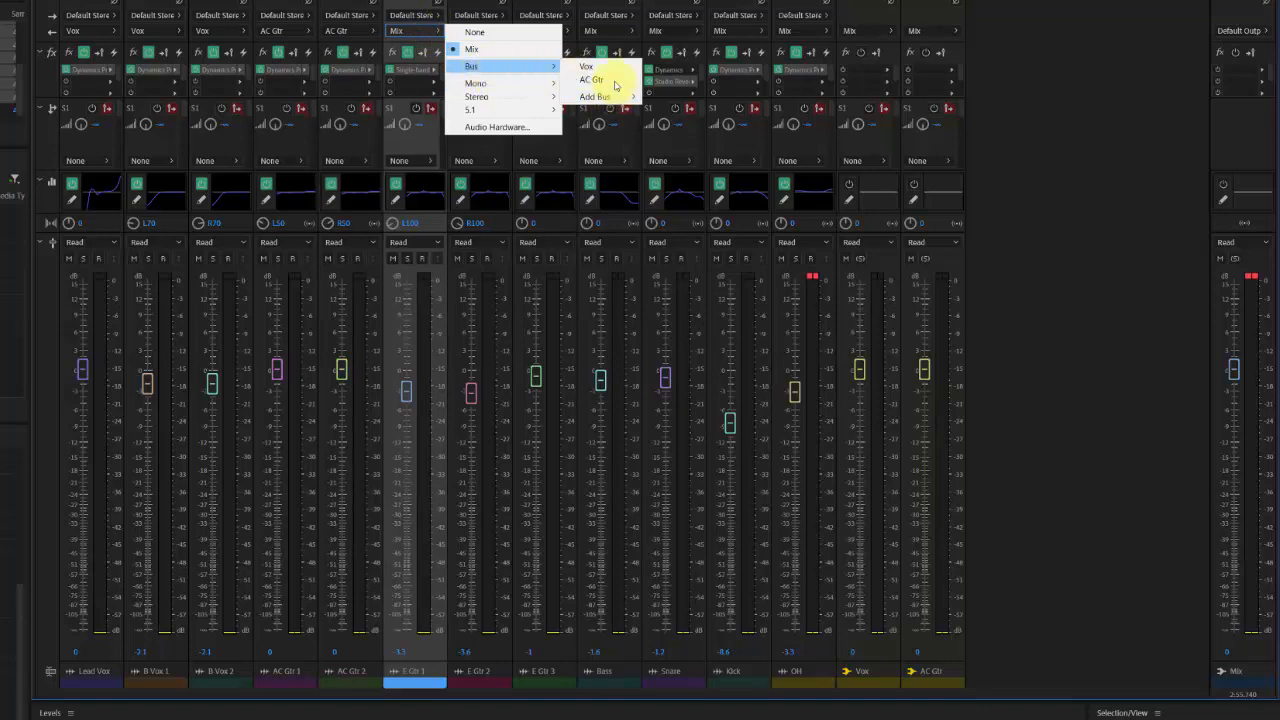
pyautogui.moveTo(605, 97)
pyautogui.click(670, 112)
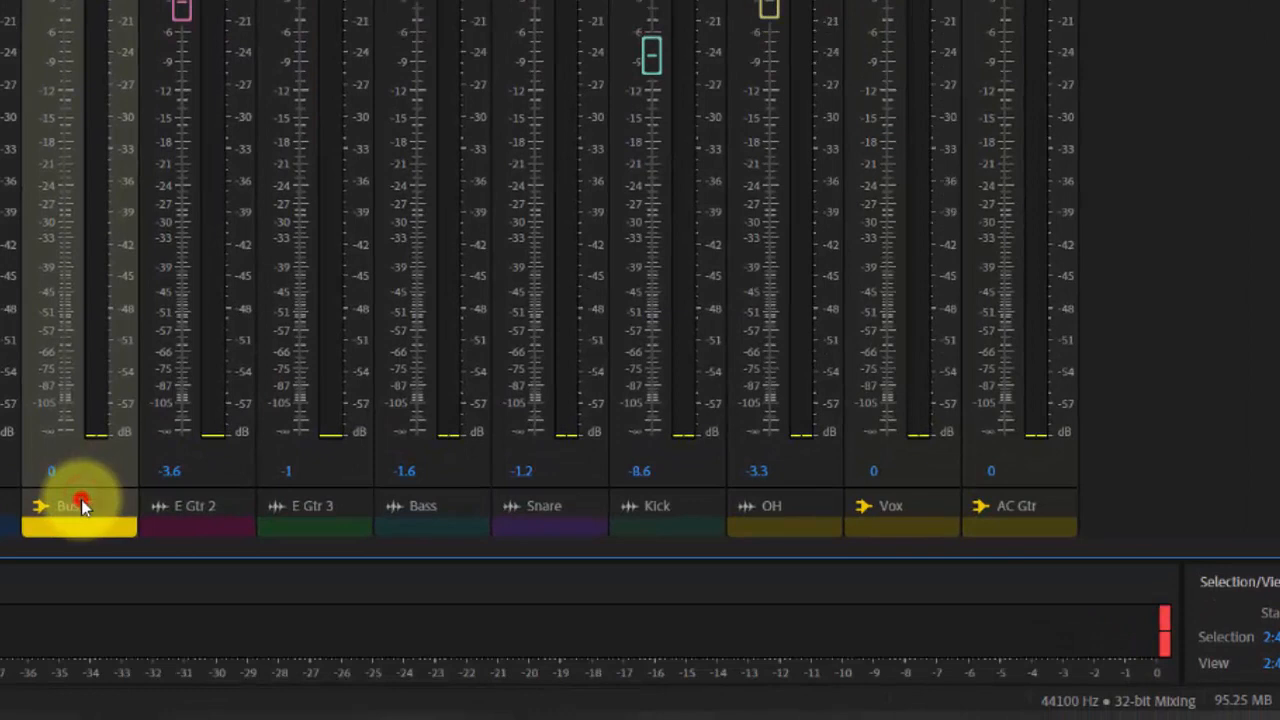
pyautogui.doubleClick(322, 607)
pyautogui.write('E Gtr')
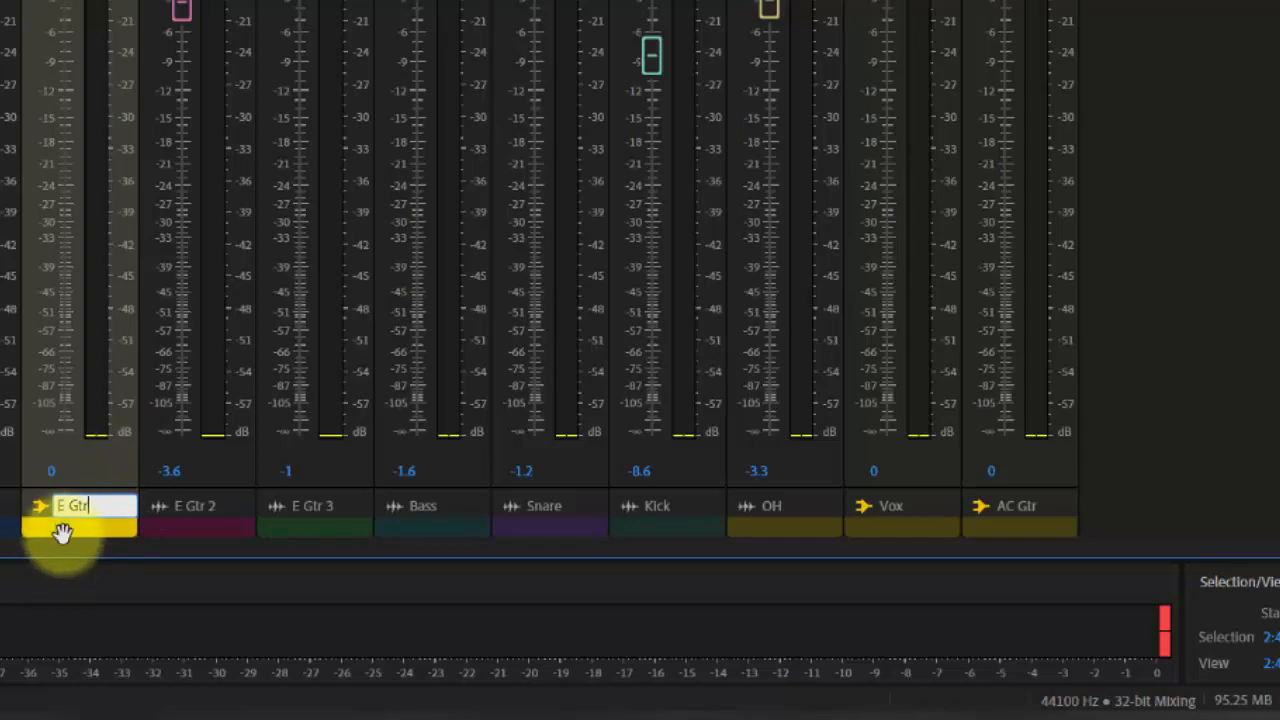
pyautogui.press('Return')
pyautogui.moveTo(62, 528); pyautogui.dragTo(1080, 570)
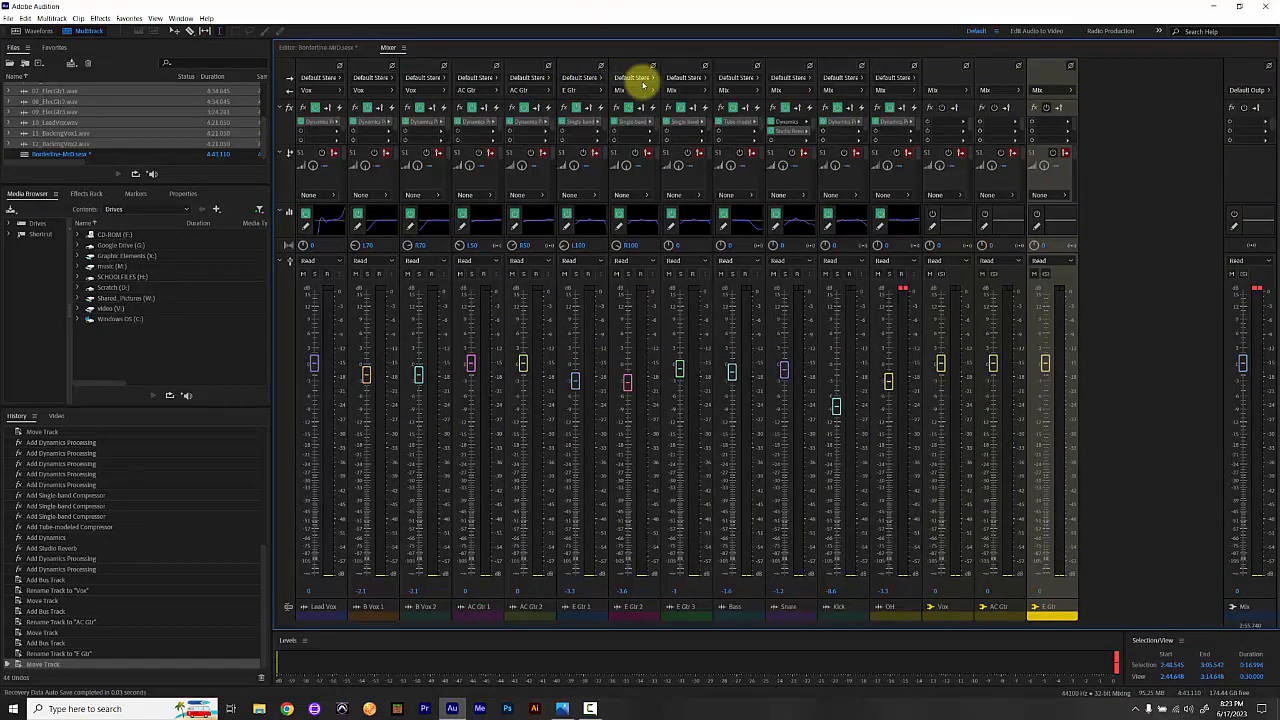
# - Route the outputs of the E Gtr 2 and E Gtr 3 tracks to the E Gtr bus
pyautogui.click(633, 92)
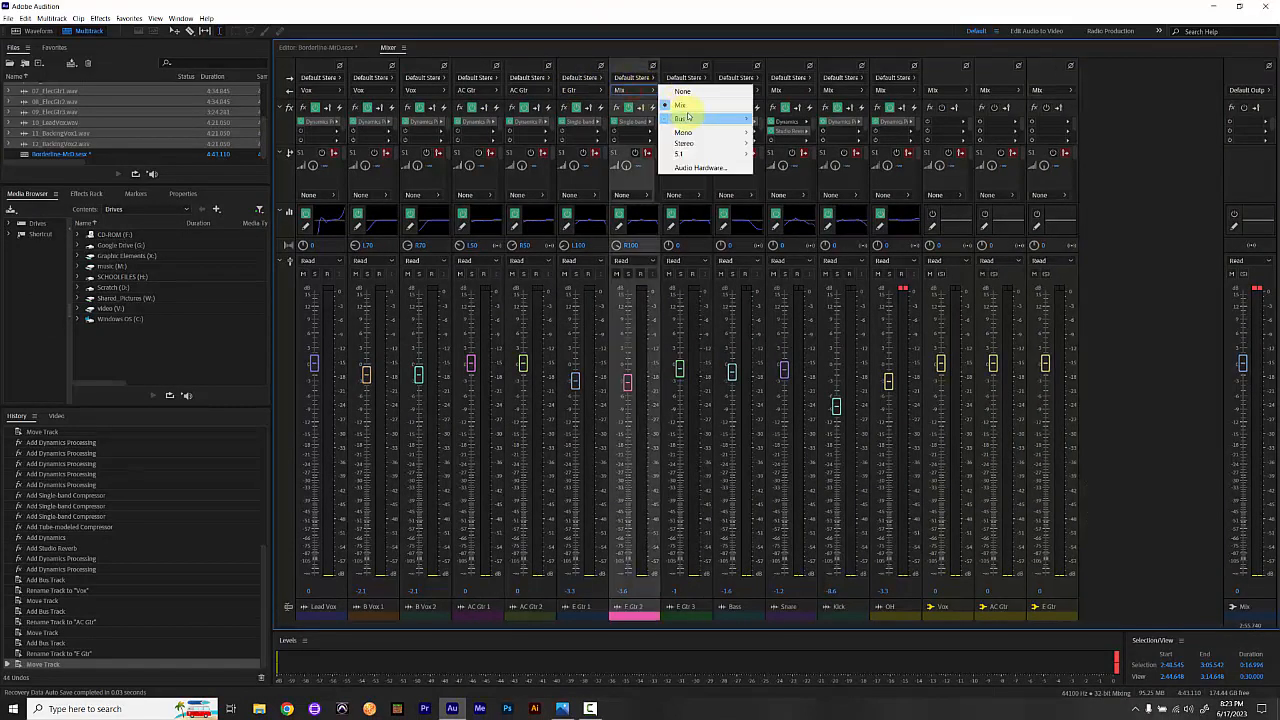
pyautogui.moveTo(705, 118)
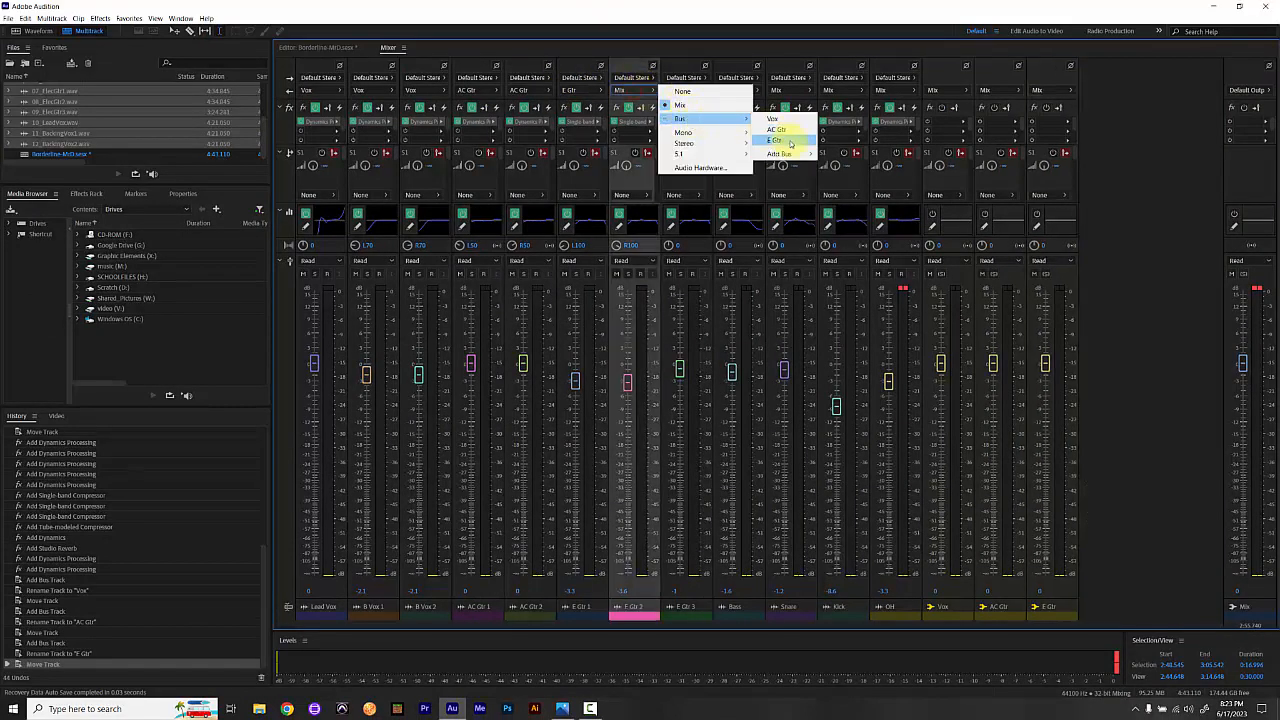
pyautogui.click(789, 142)
pyautogui.click(690, 93)
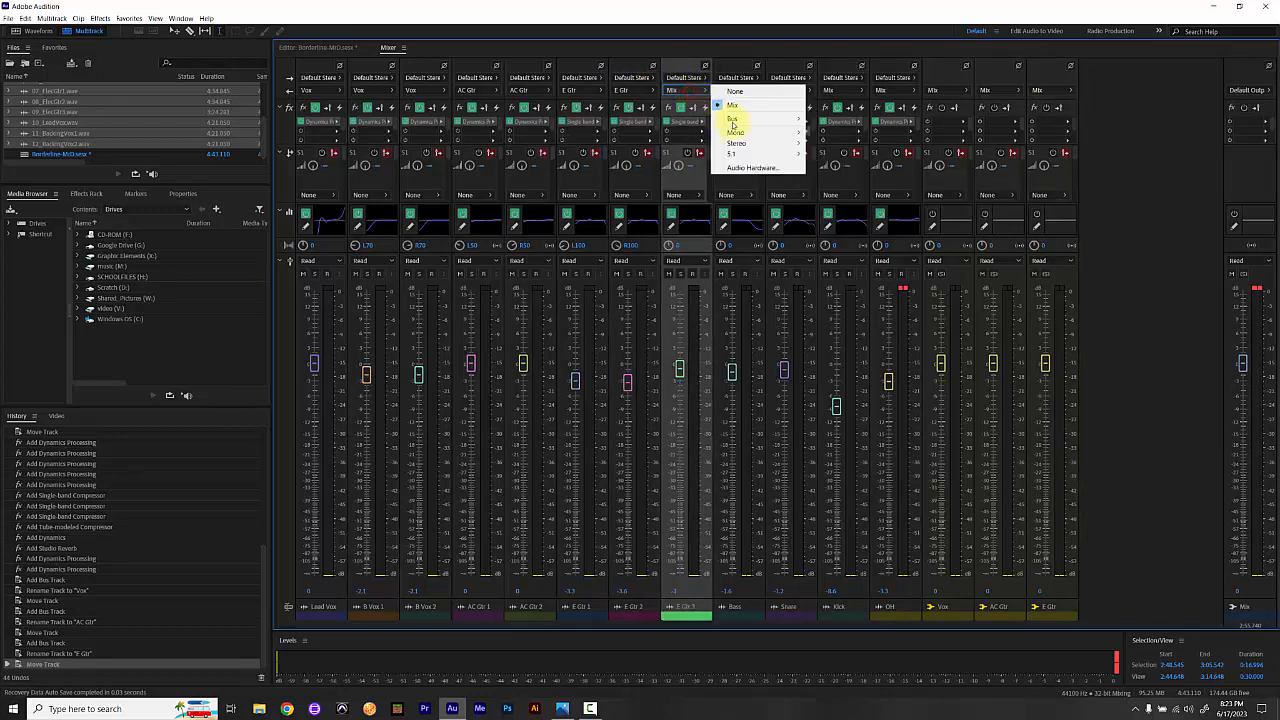
pyautogui.moveTo(755, 137)
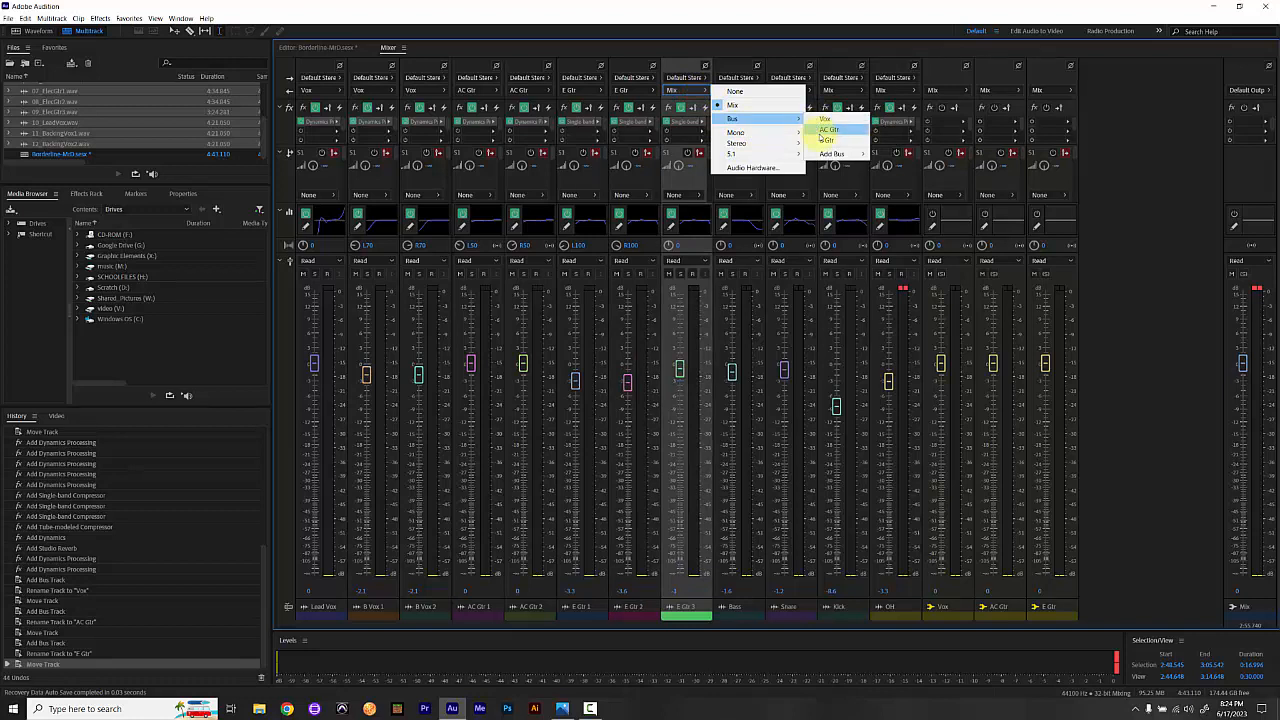
pyautogui.click(824, 140)
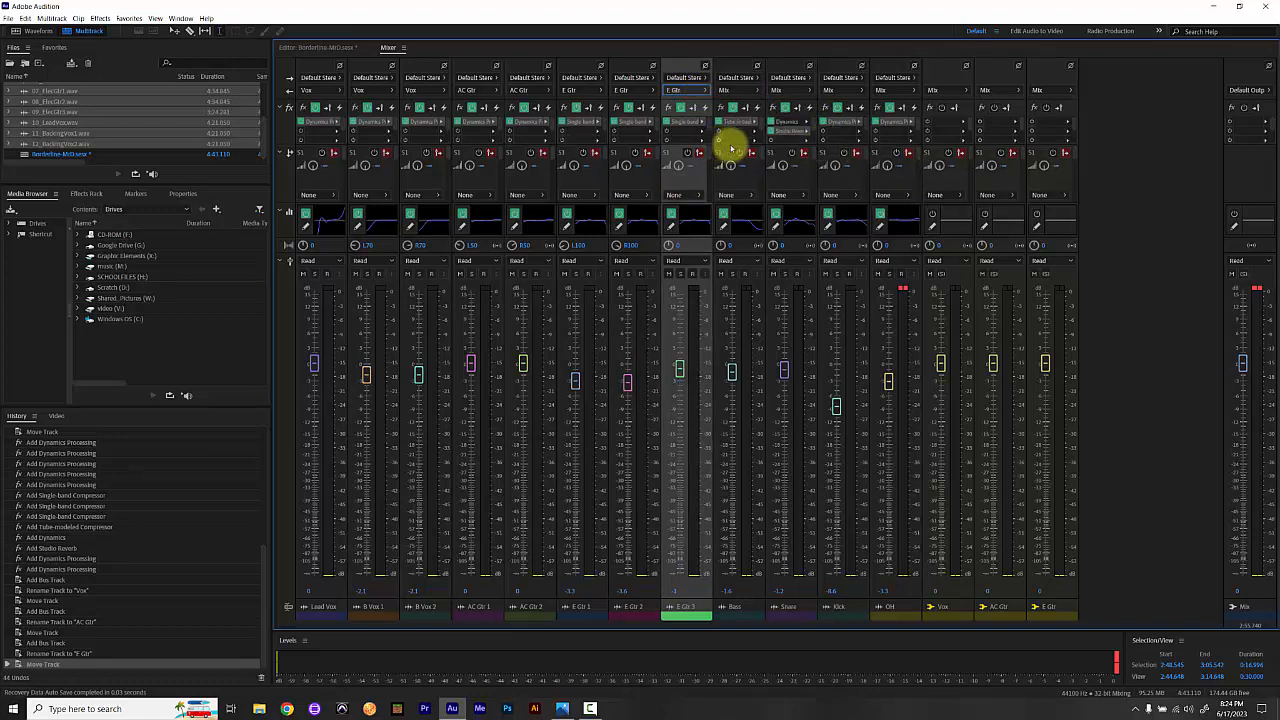
# - Solo the E Gtr bus to check which tracks feed it, and clear the solo again
pyautogui.click(1045, 274)
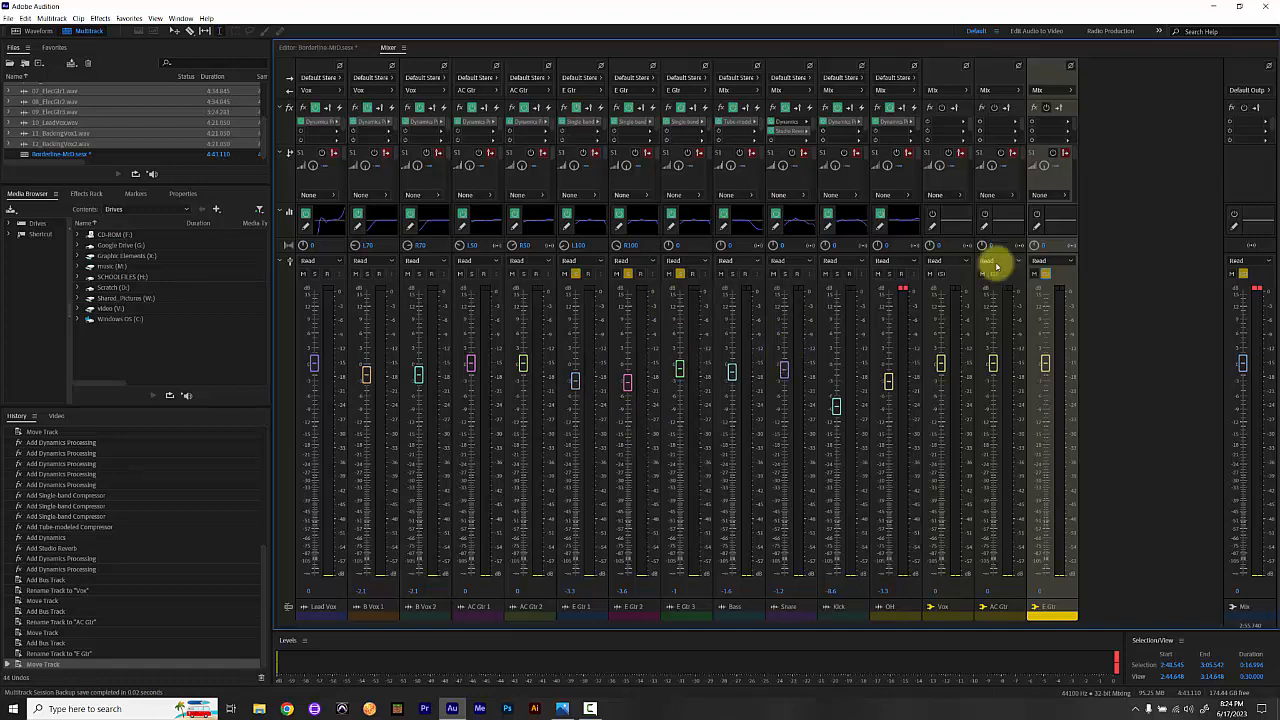
pyautogui.click(1045, 274)
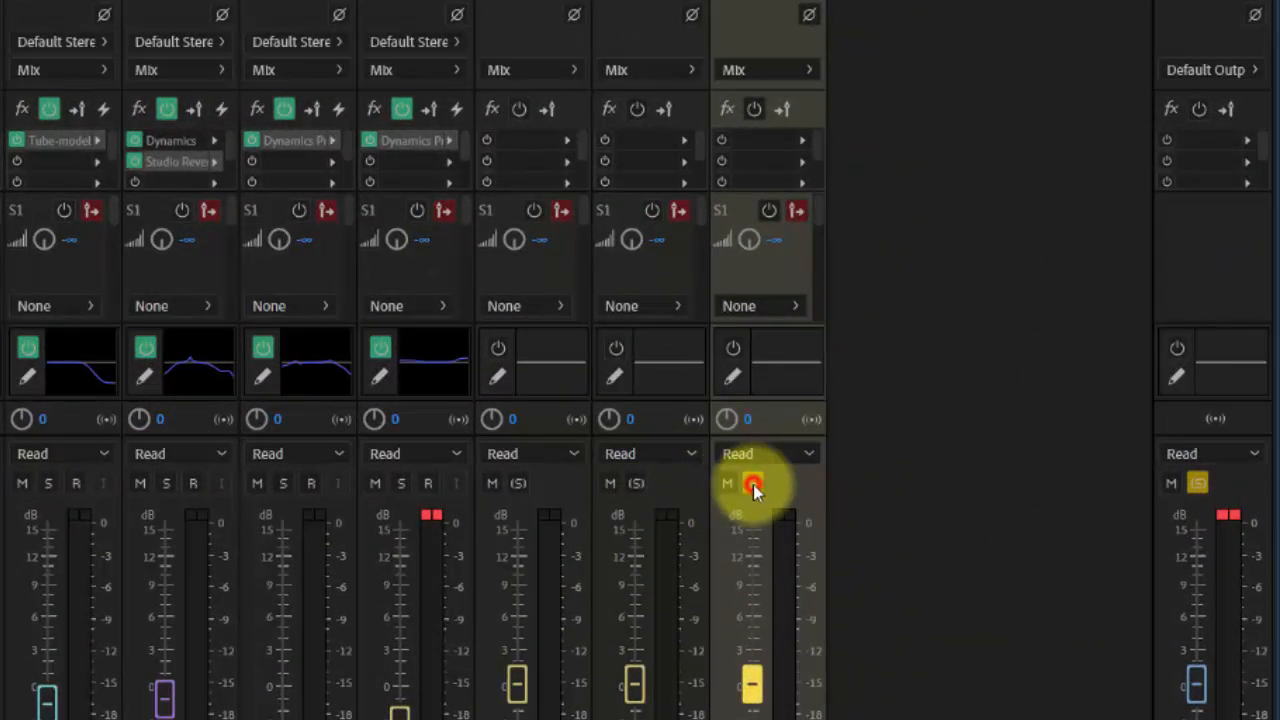
pyautogui.click(753, 487)
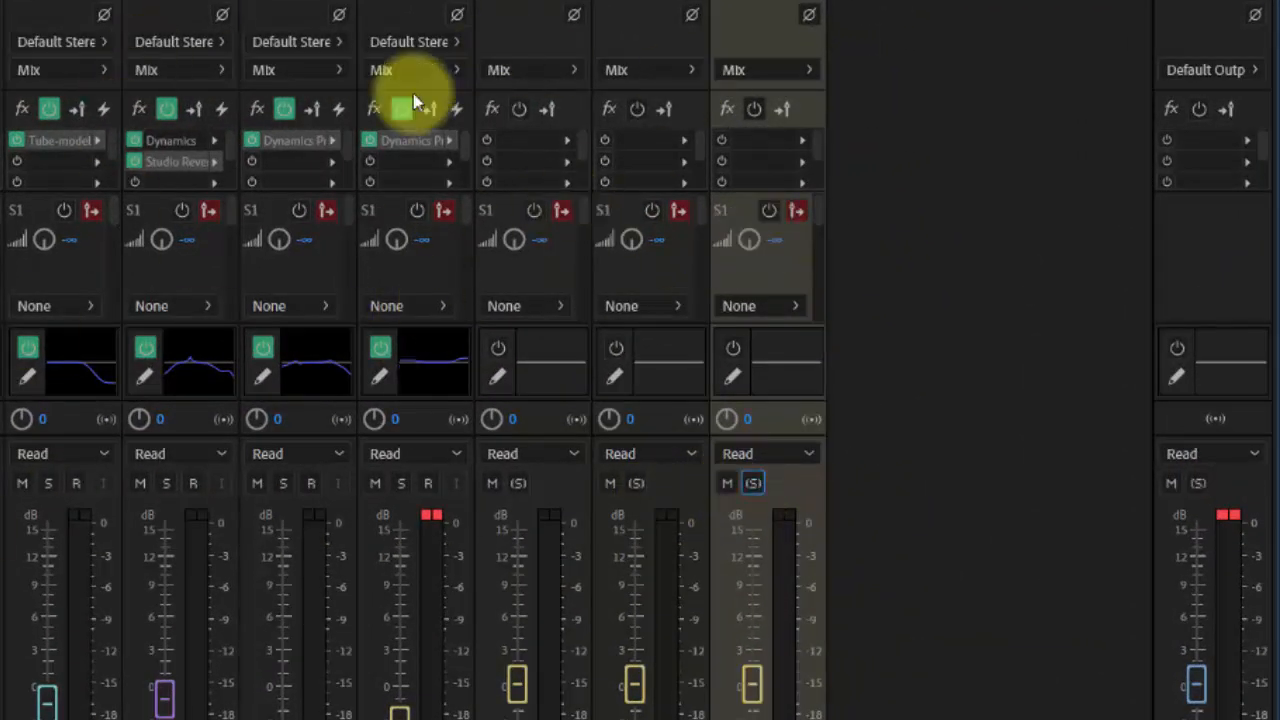
# - Route the Bass output to a new stereo bus named Bass n Drum and place it after the E Gtr bus
pyautogui.click(106, 70)
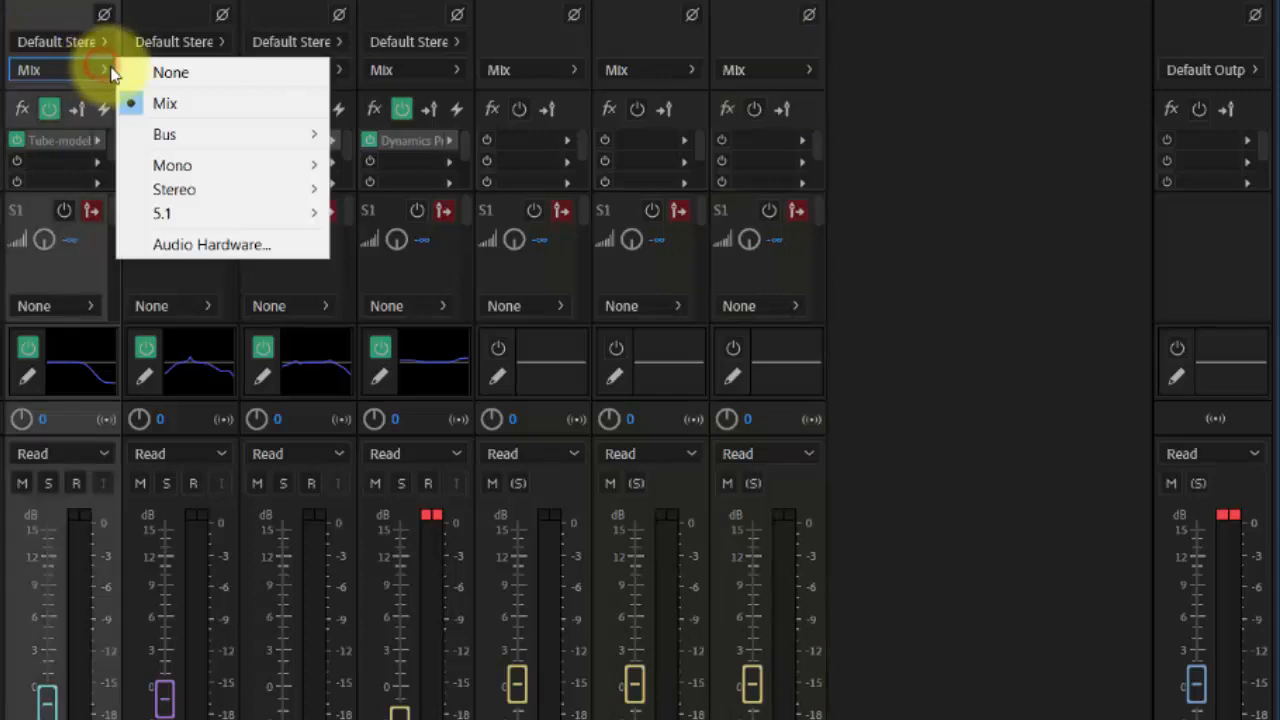
pyautogui.moveTo(257, 140)
pyautogui.moveTo(410, 214)
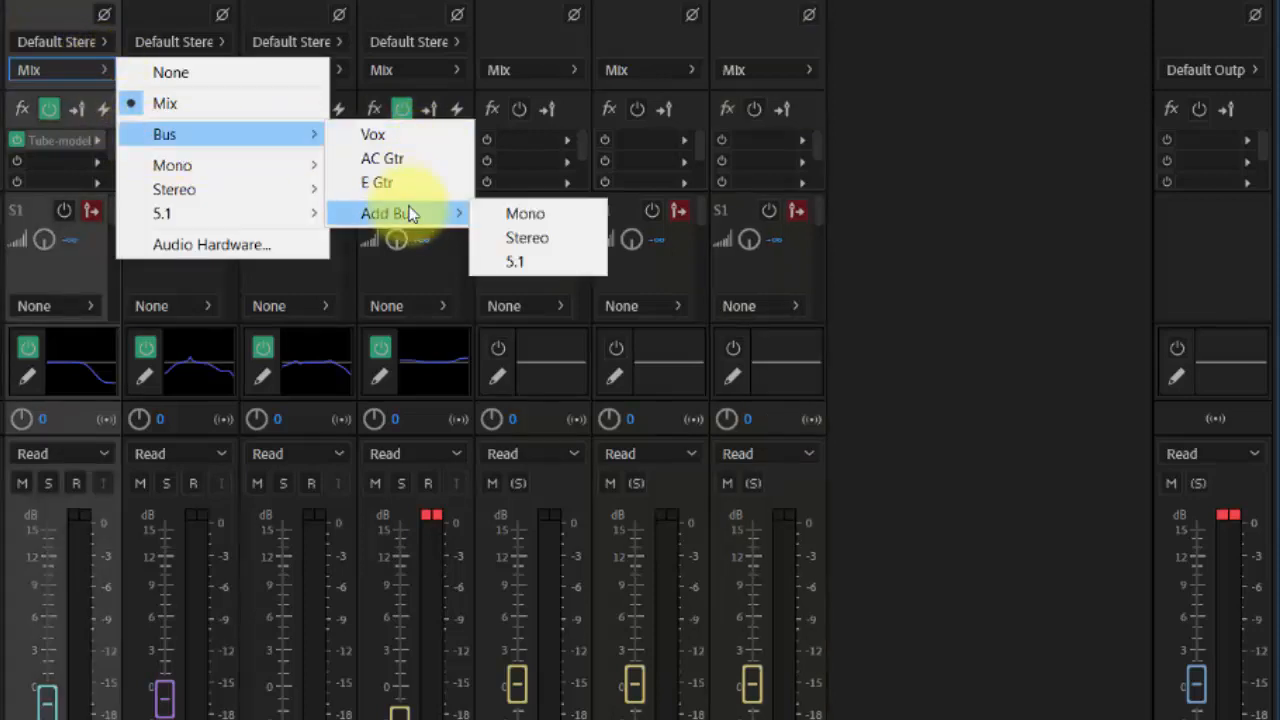
pyautogui.click(515, 238)
pyautogui.scroll(-3, 200, 664)
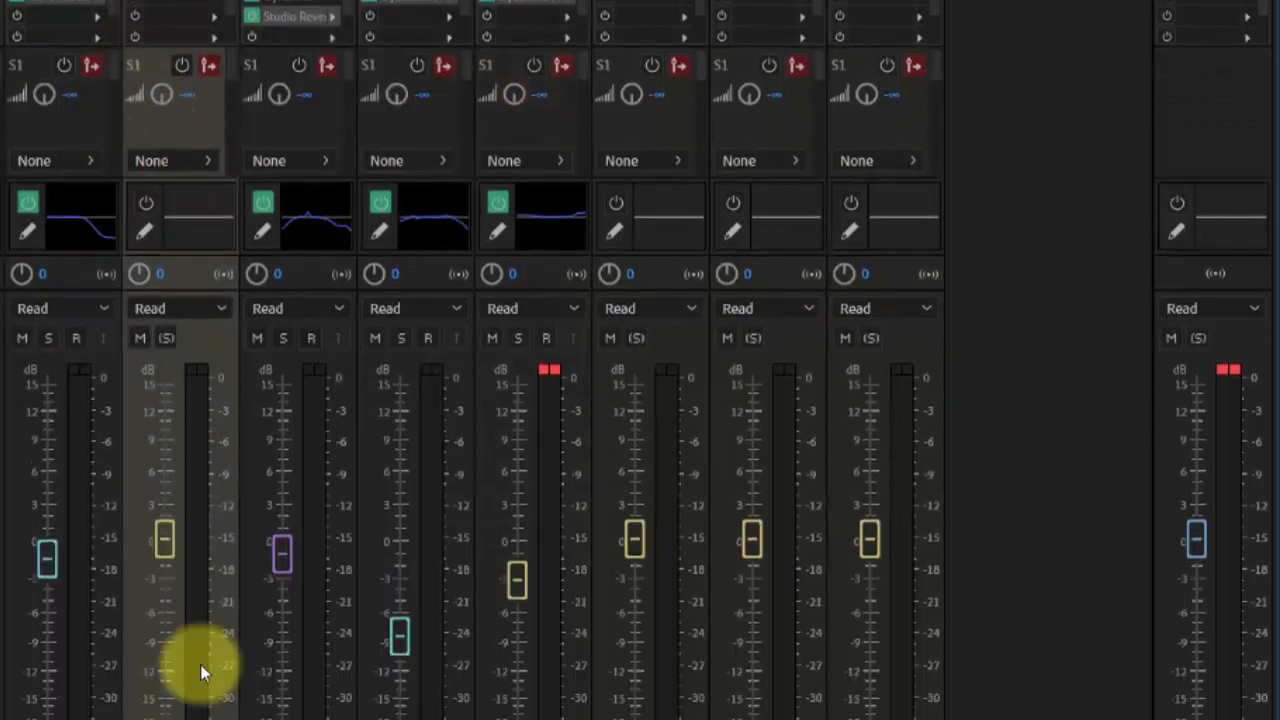
pyautogui.scroll(-8, 200, 664)
pyautogui.doubleClick(170, 507)
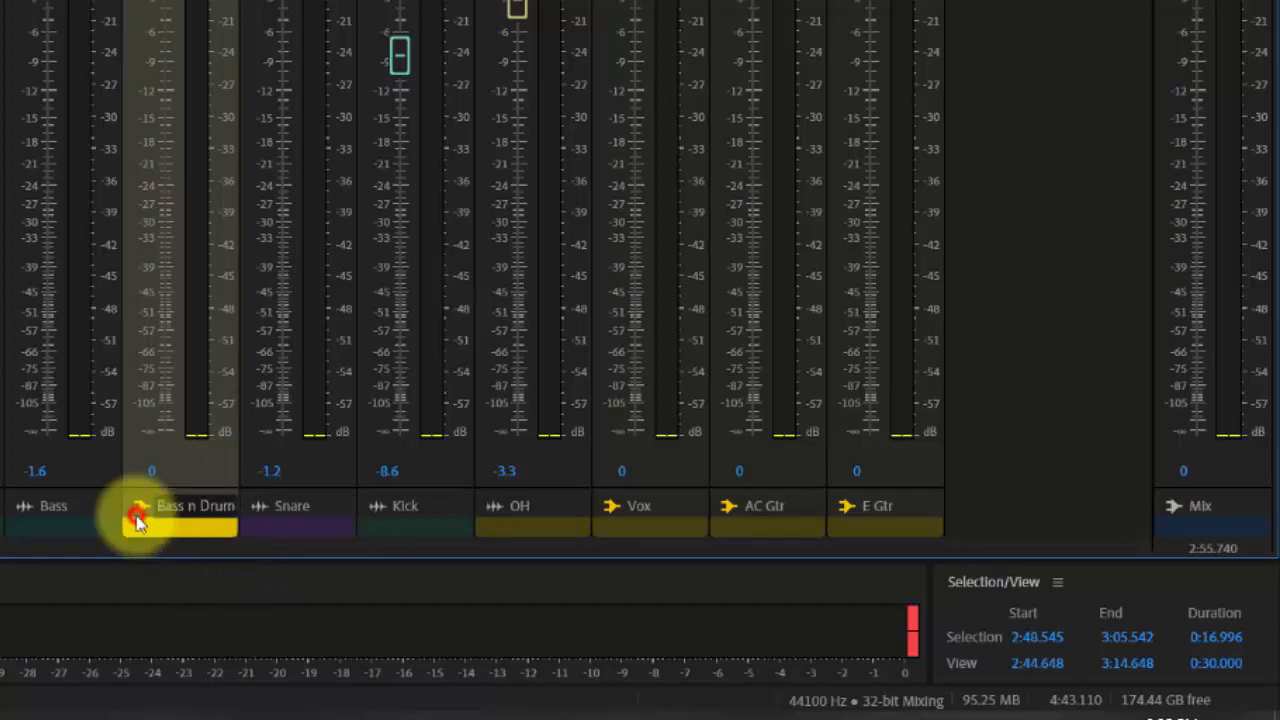
pyautogui.press('Return')
pyautogui.moveTo(160, 528); pyautogui.dragTo(917, 534)
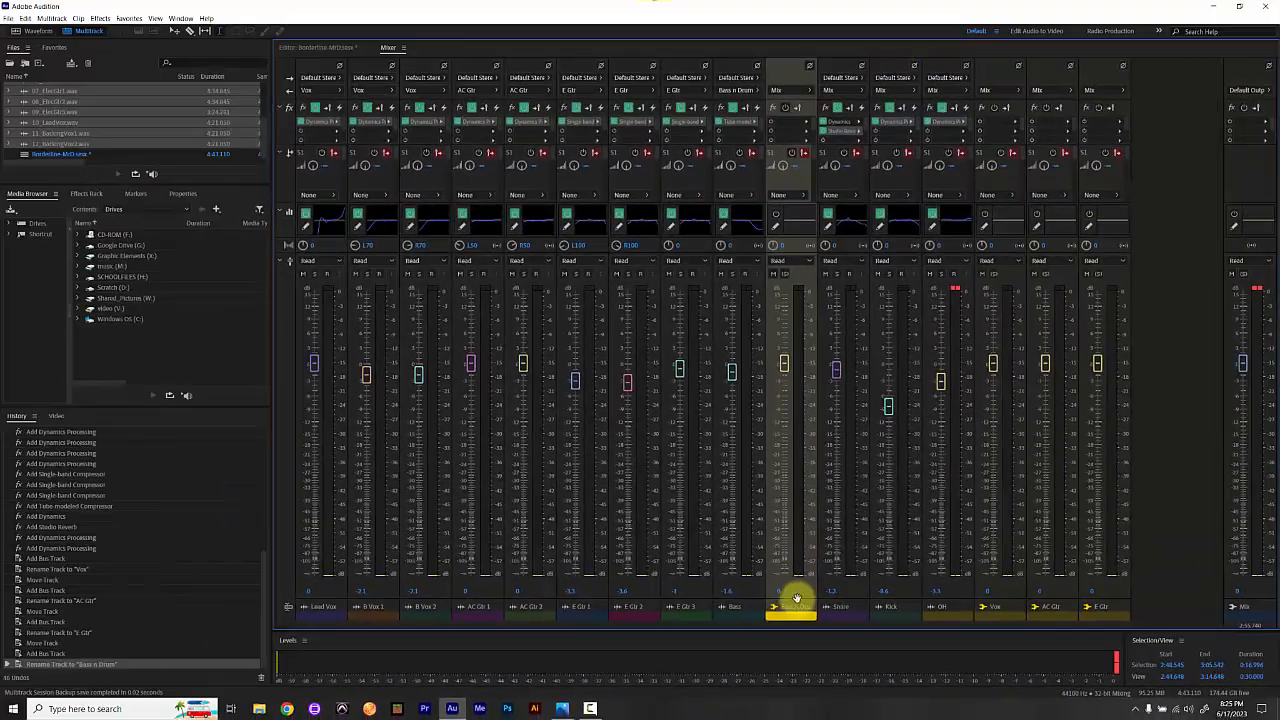
pyautogui.moveTo(791, 616); pyautogui.dragTo(1129, 609)
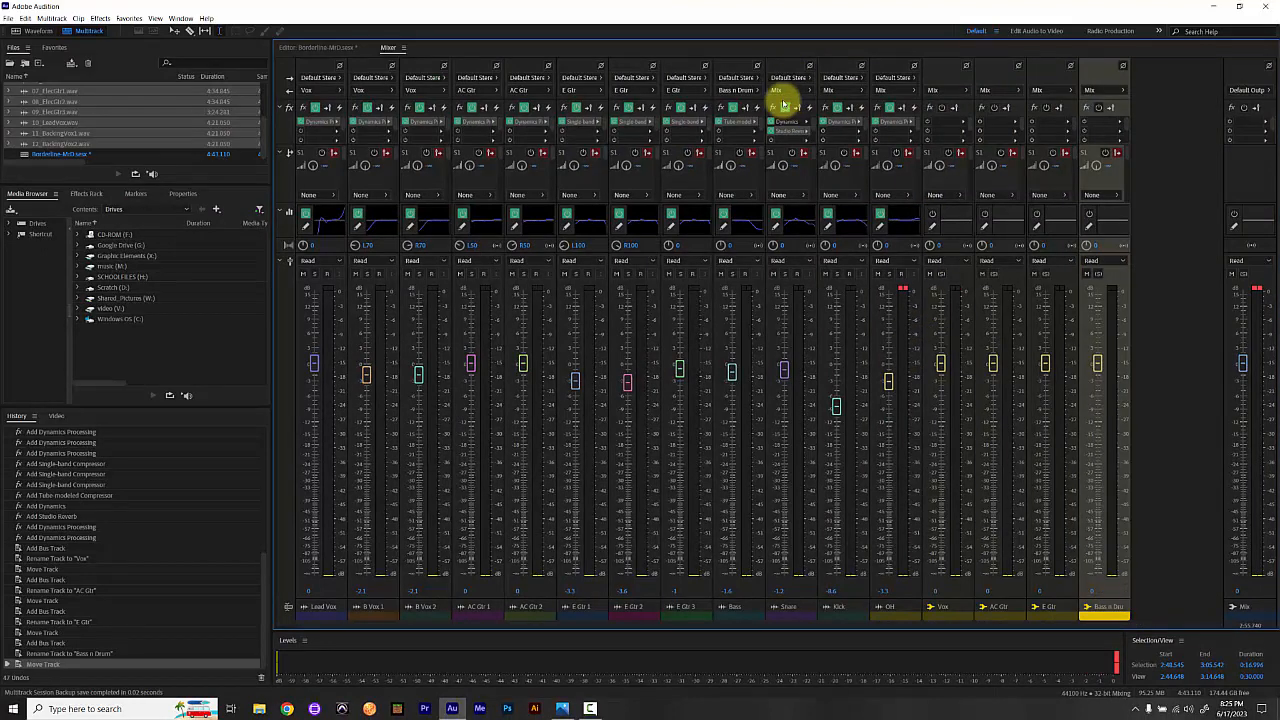
# - Route the outputs of the Snare, Kick and OH tracks to the Bass n Drum bus
pyautogui.click(793, 90)
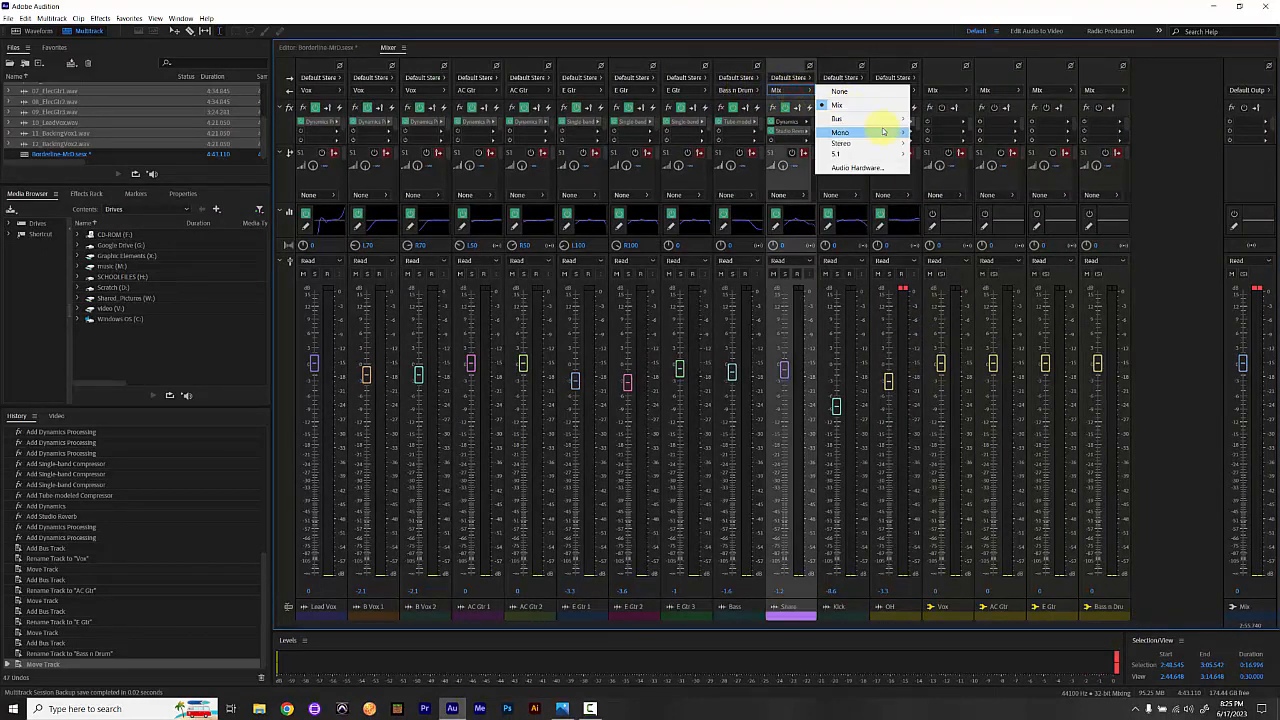
pyautogui.moveTo(883, 119)
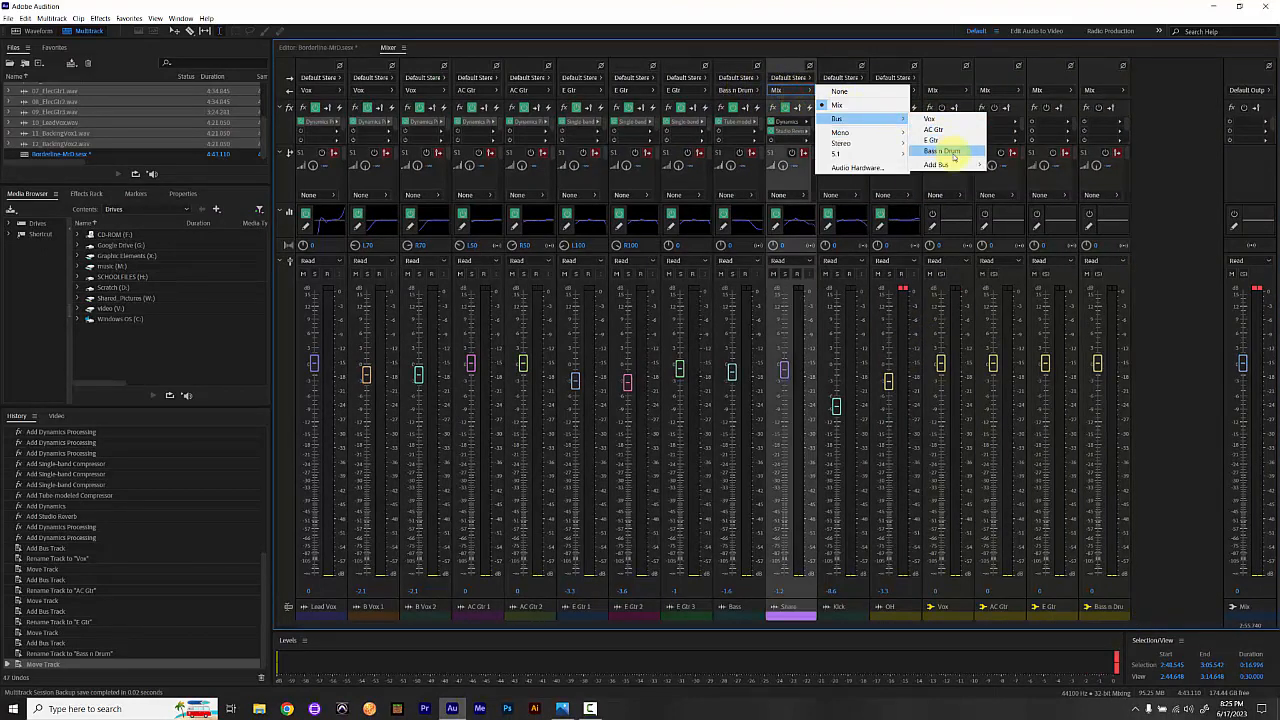
pyautogui.click(945, 151)
pyautogui.click(855, 91)
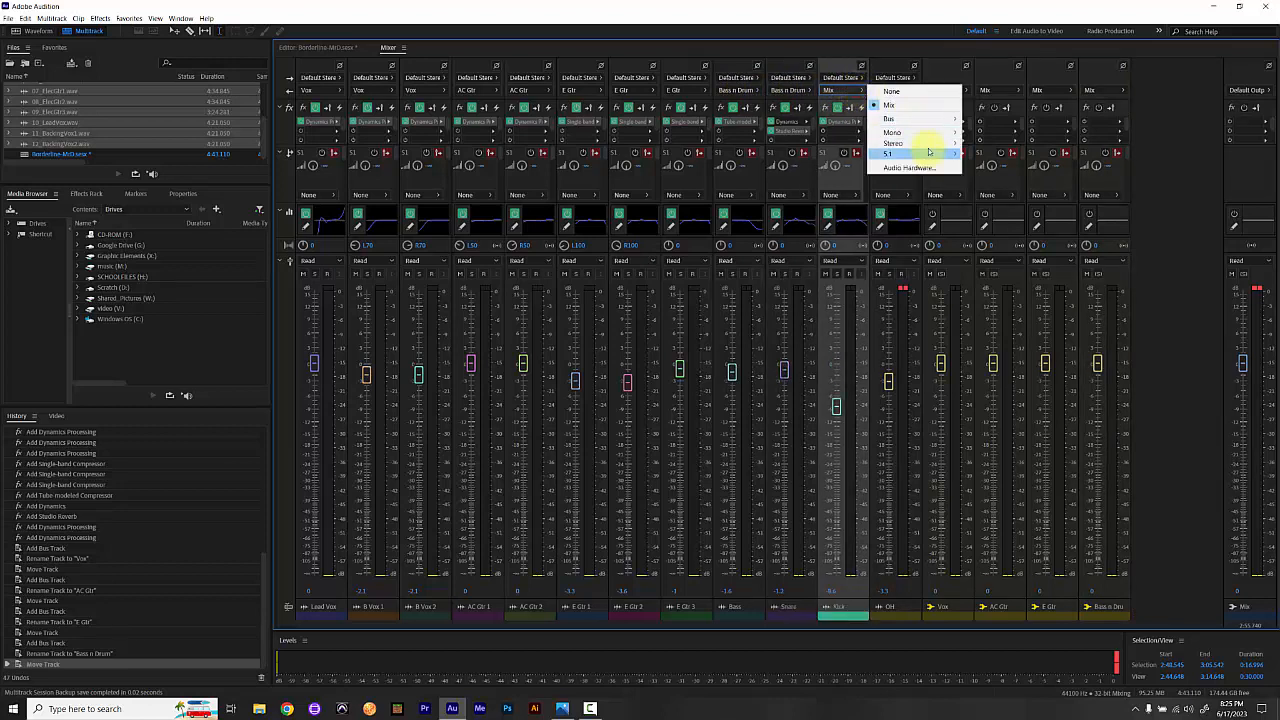
pyautogui.moveTo(960, 121)
pyautogui.click(1004, 151)
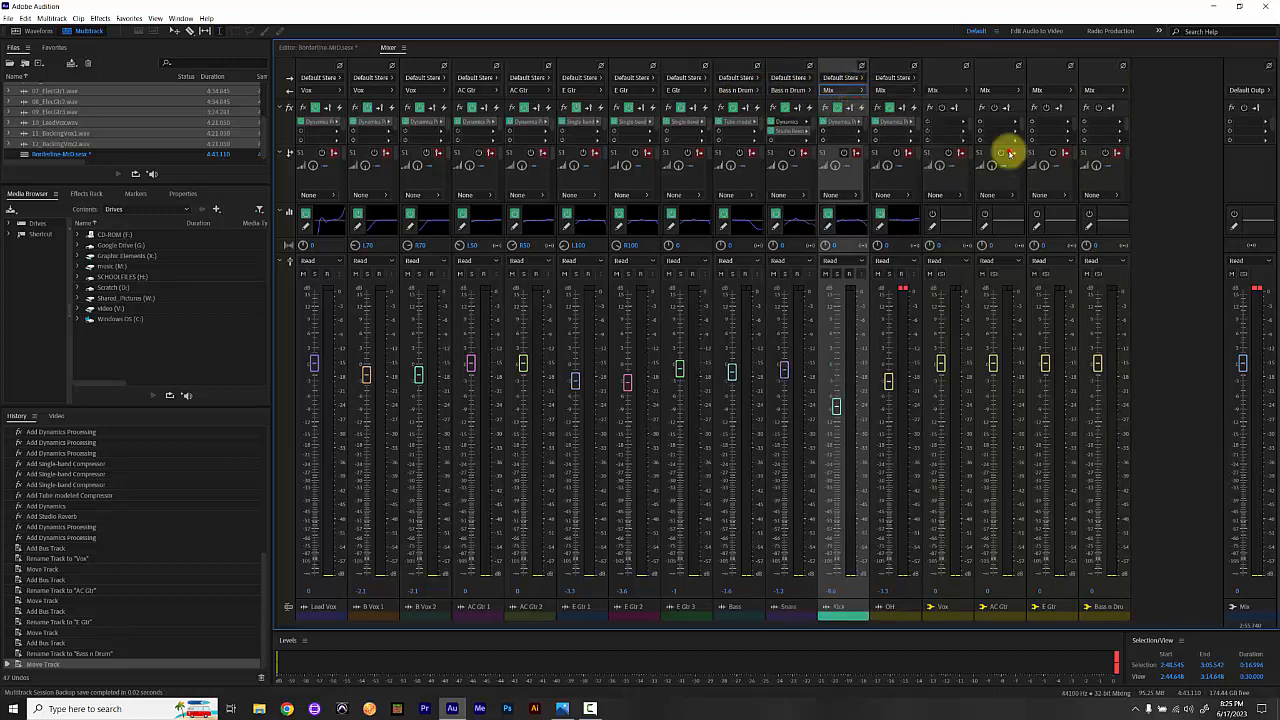
pyautogui.click(891, 90)
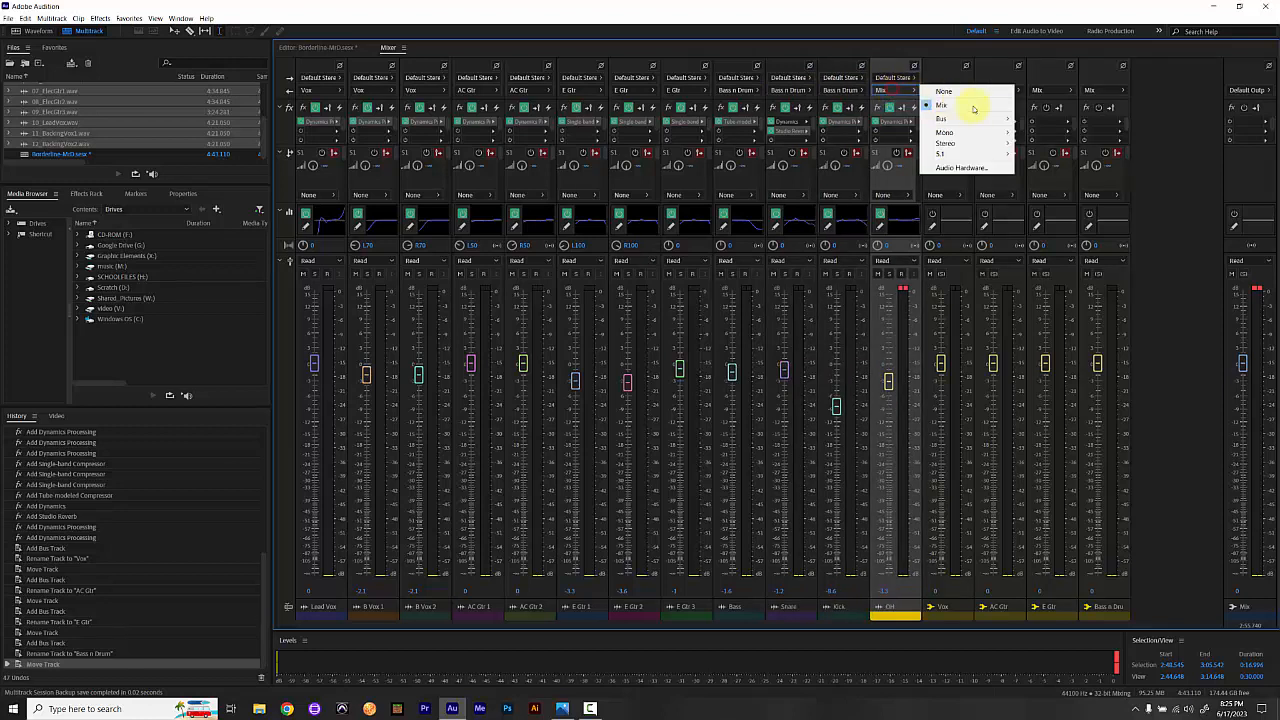
pyautogui.moveTo(976, 121)
pyautogui.click(1047, 151)
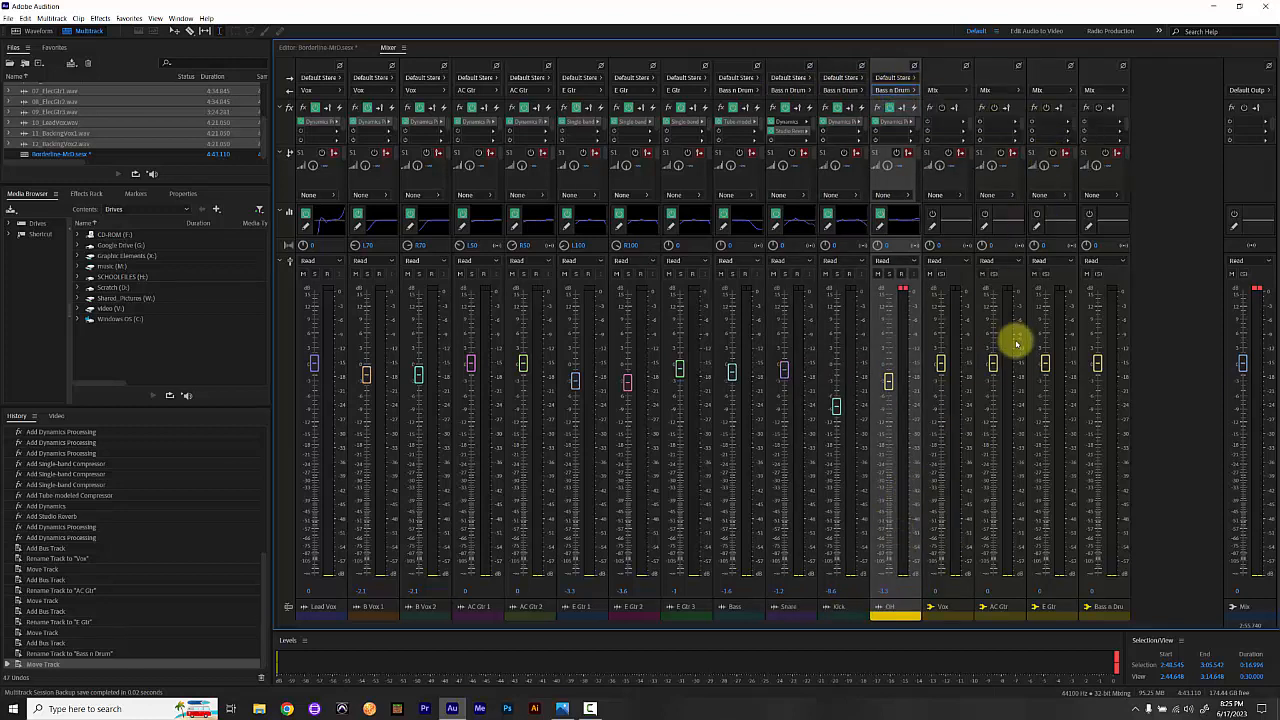
# - Solo the Bass n Drum bus and lower the Bass track's level to about -2.3 dB during playback
pyautogui.click(1098, 273)
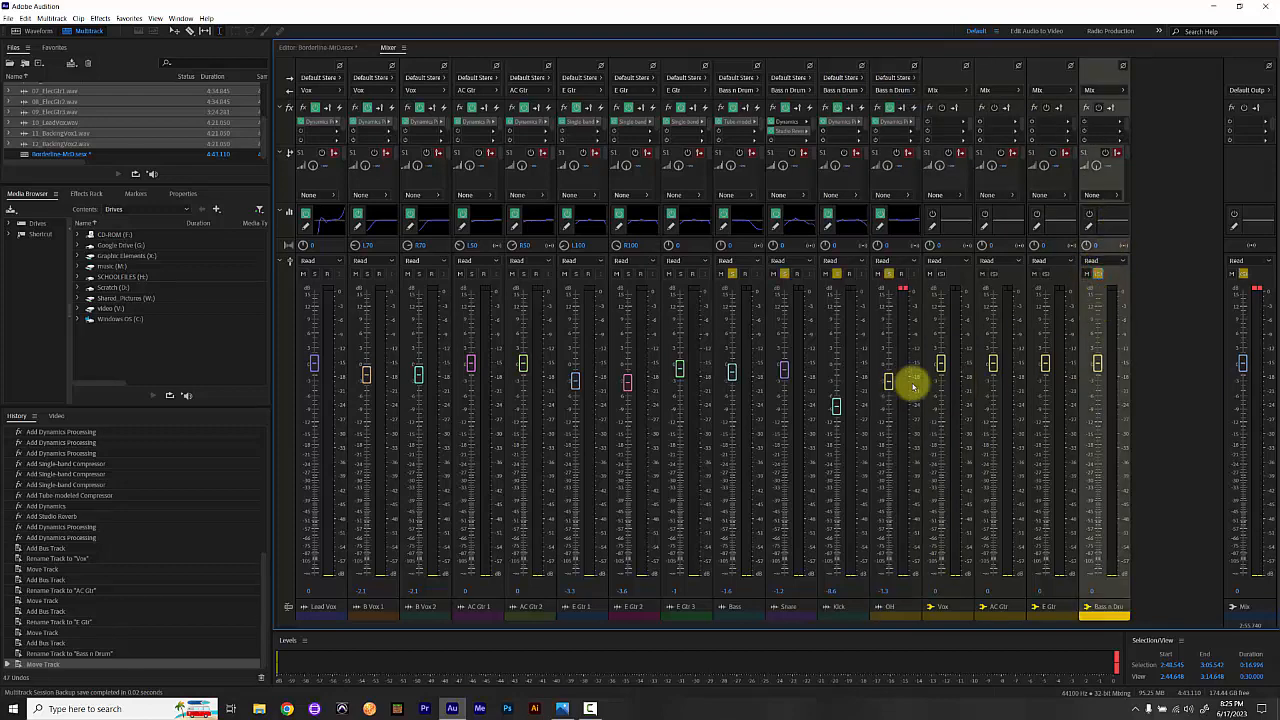
pyautogui.press('space')
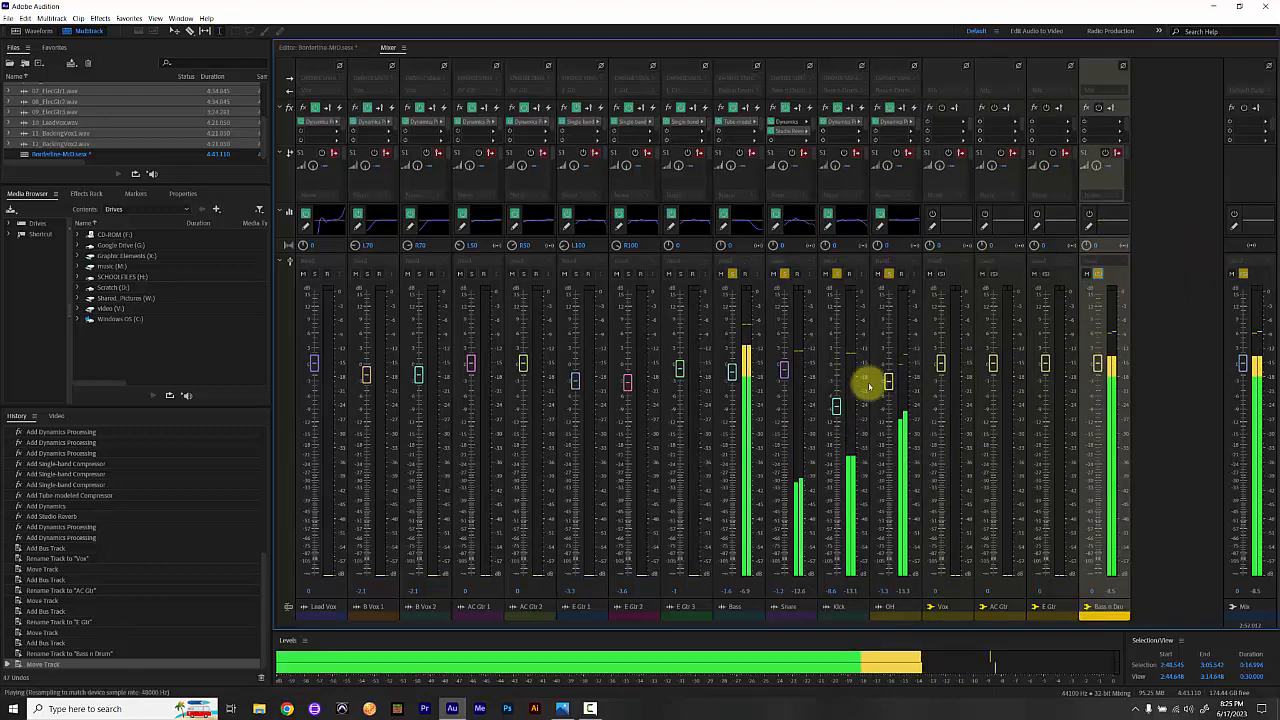
pyautogui.click(733, 375)
pyautogui.moveTo(733, 377); pyautogui.dragTo(732, 381)
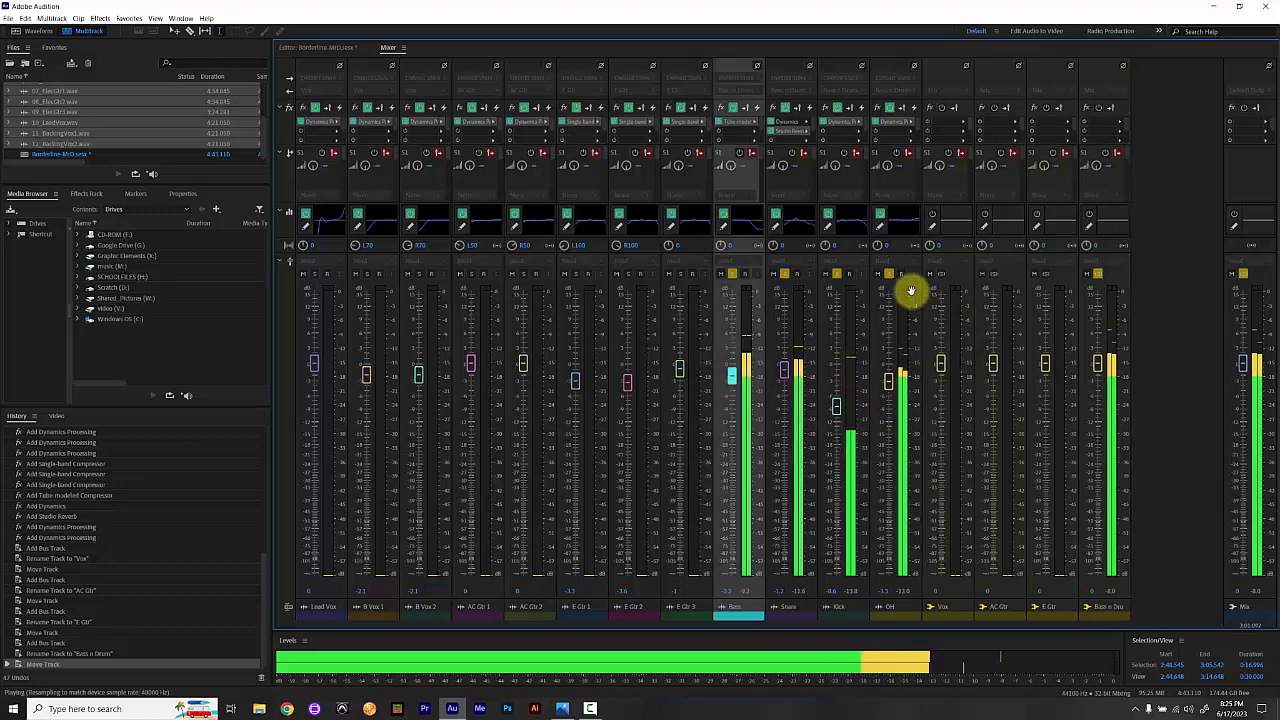
pyautogui.press('space')
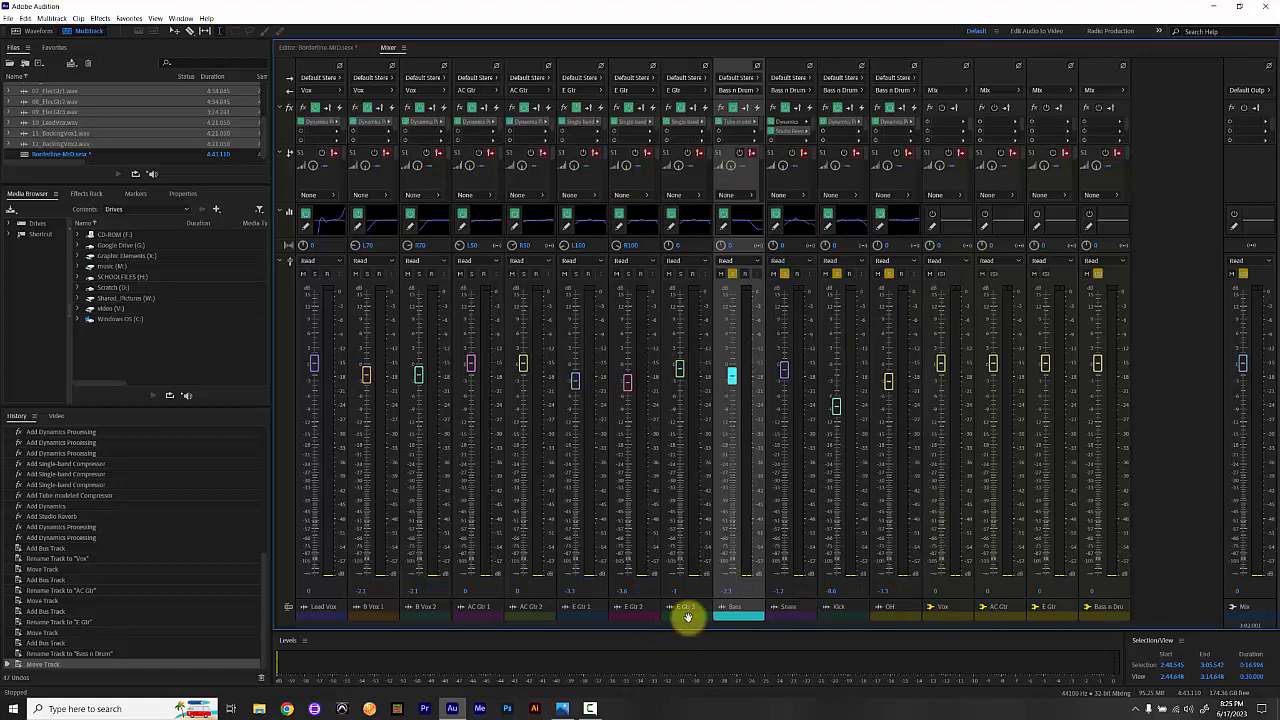
# - Add a Studio Reverb to the E Gtr bus with the Guitar Amp Verb (stereo) preset
pyautogui.click(1046, 612)
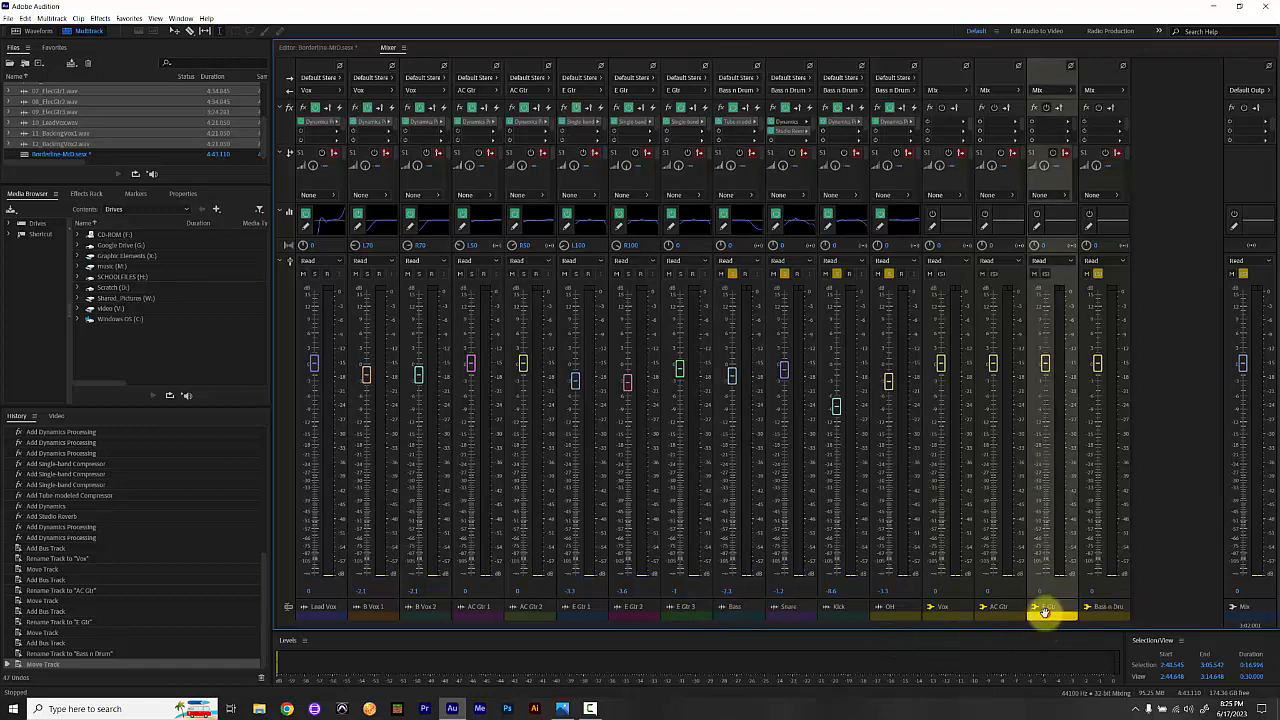
pyautogui.click(1068, 122)
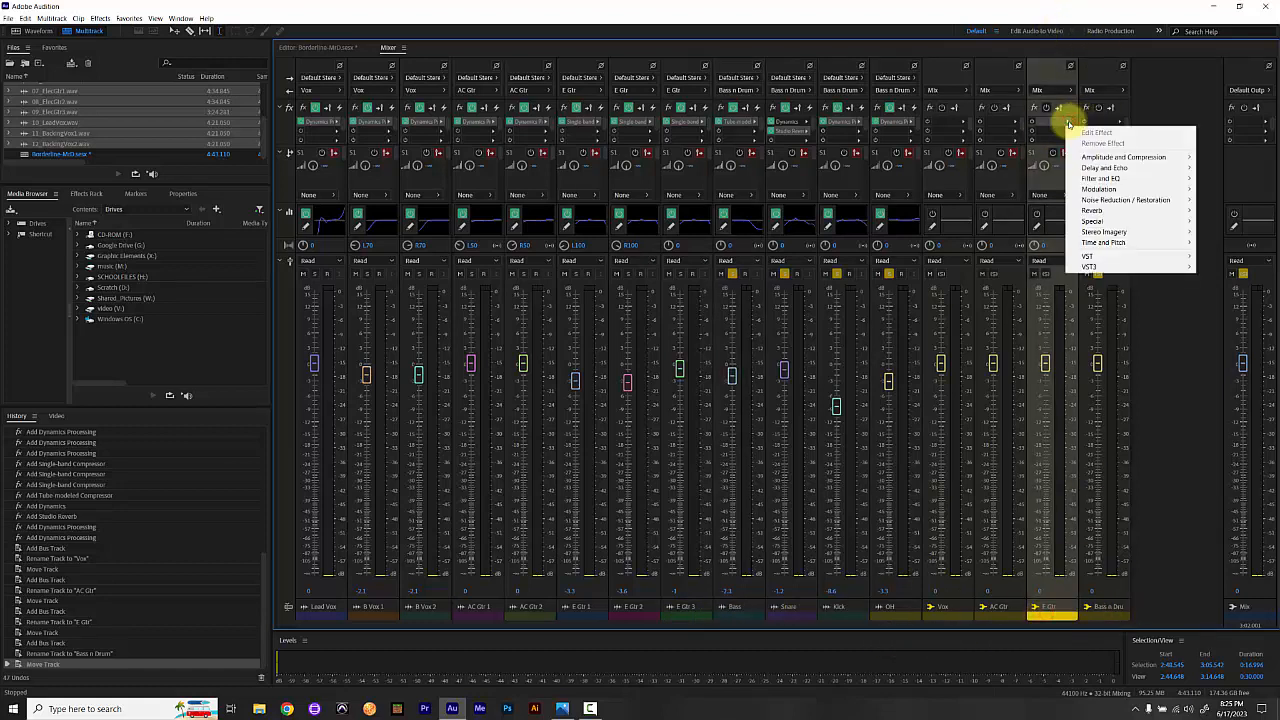
pyautogui.moveTo(1111, 216)
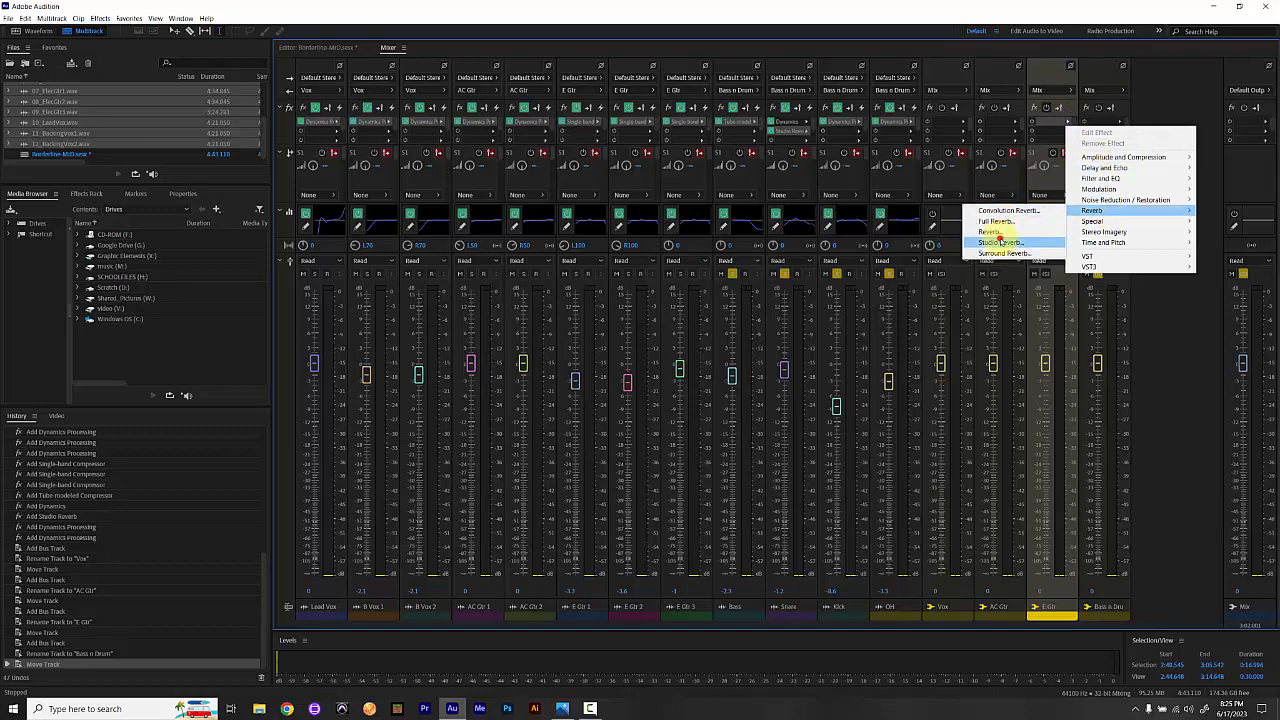
pyautogui.click(1000, 242)
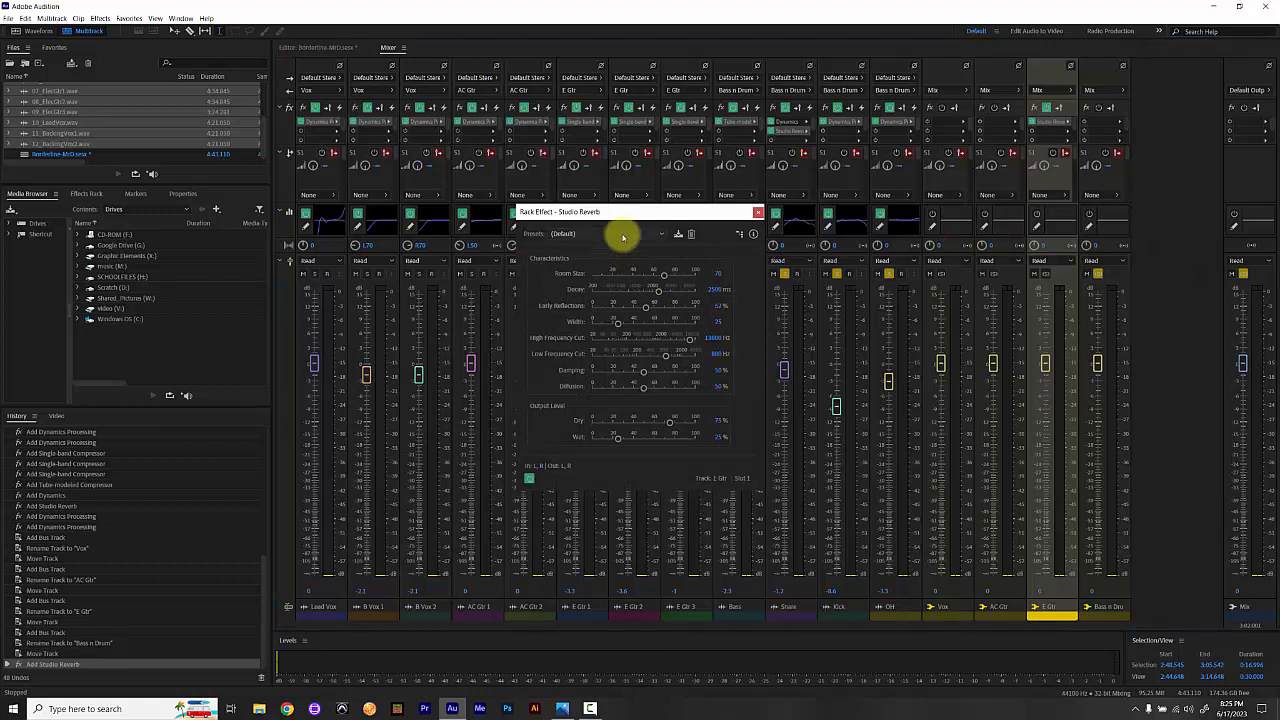
pyautogui.click(622, 236)
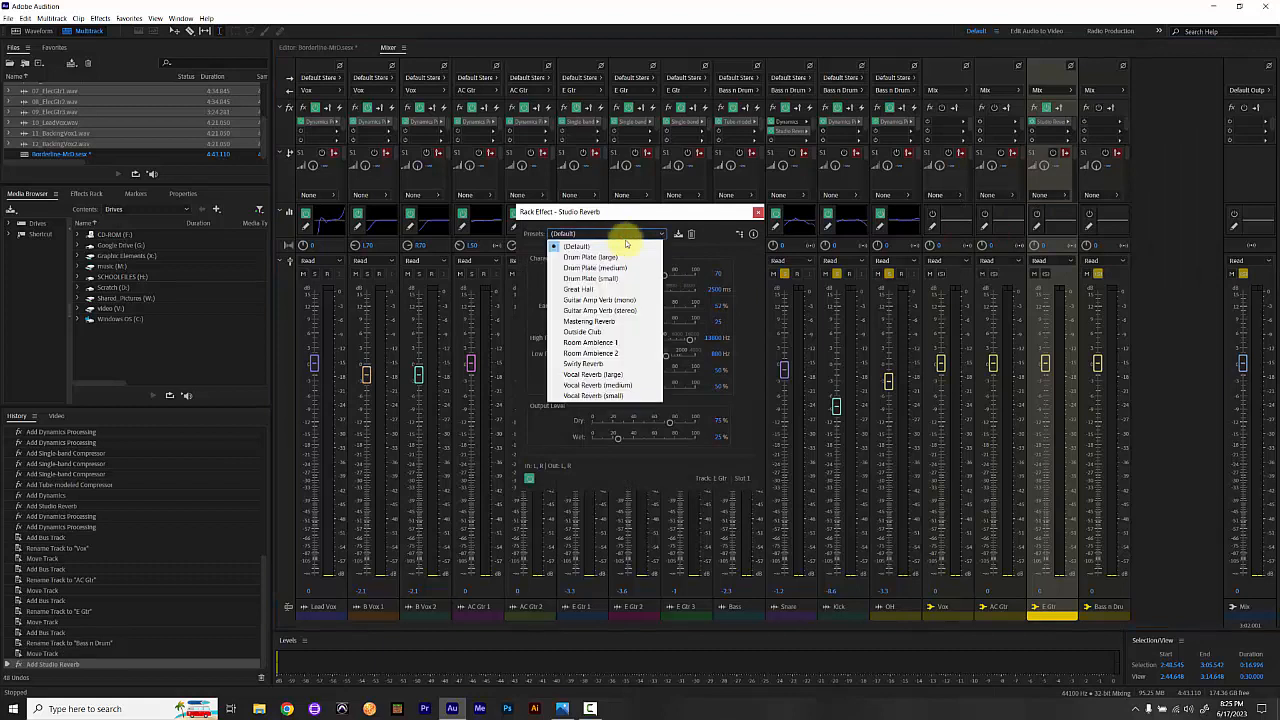
pyautogui.click(585, 353)
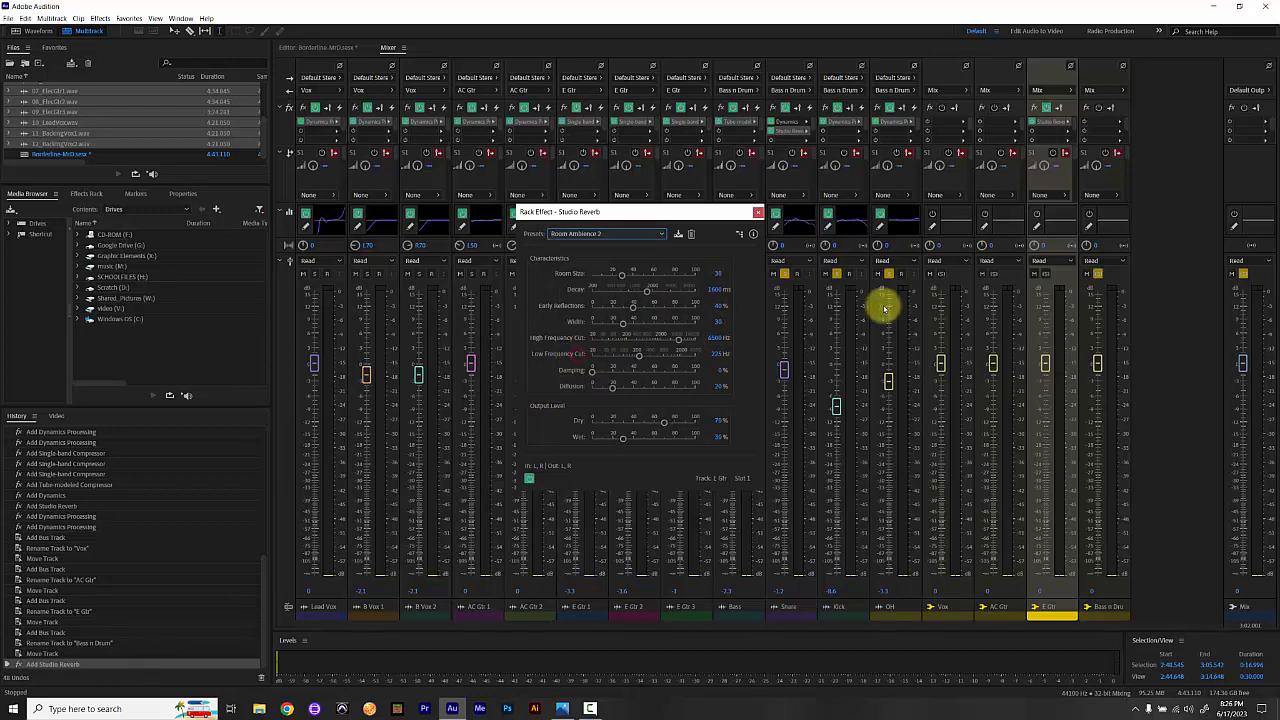
pyautogui.click(645, 236)
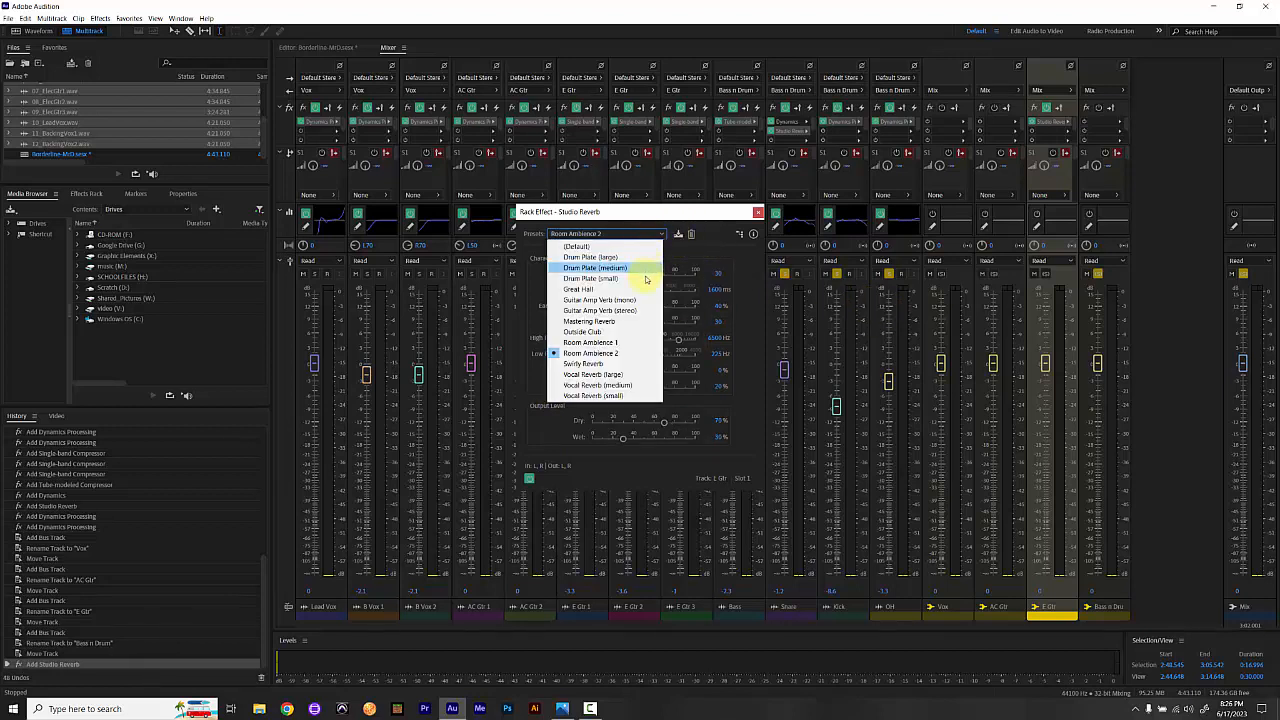
pyautogui.click(582, 310)
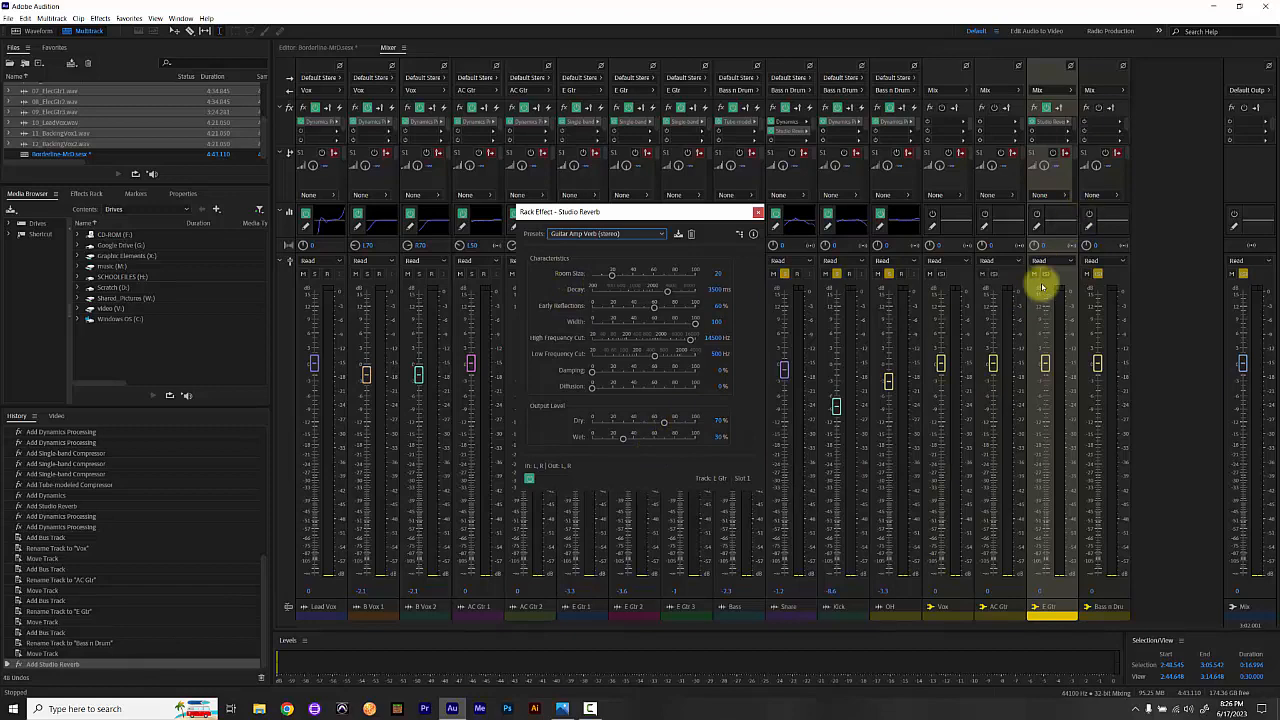
# - Switch the solo from the Bass n Drum bus to the E Gtr bus, play it back and close the reverb settings
pyautogui.click(1094, 274)
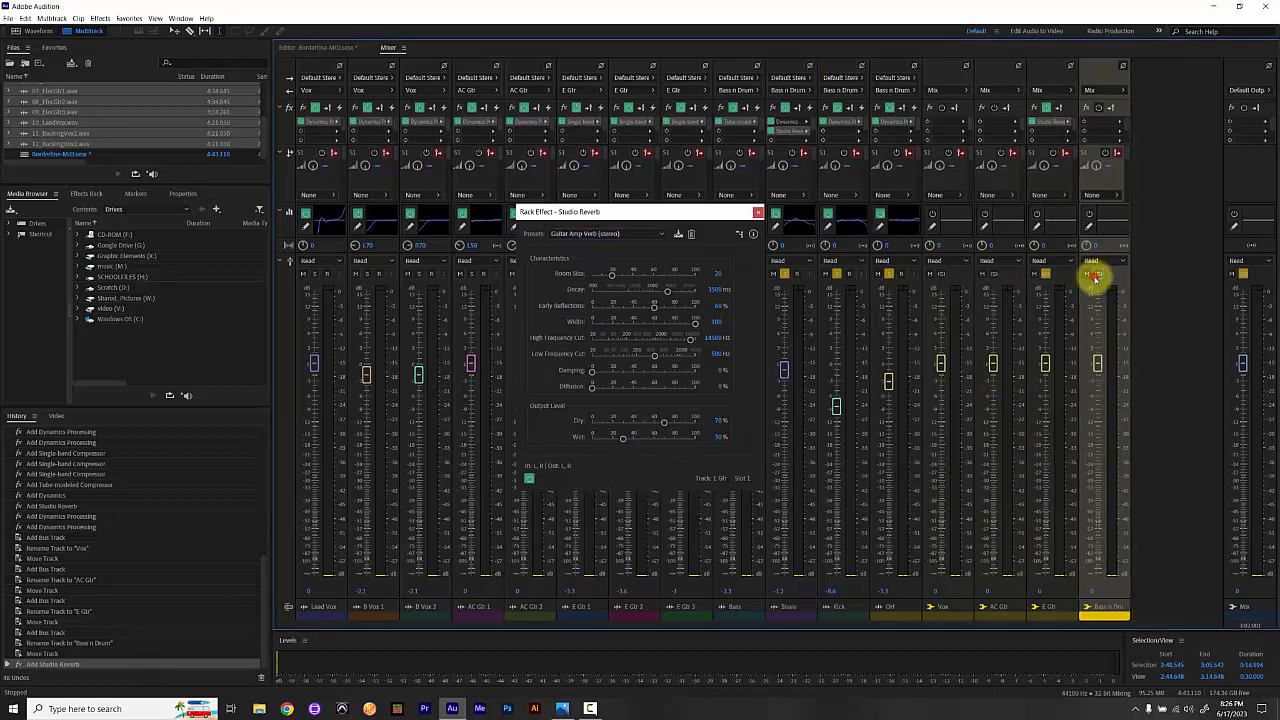
pyautogui.press('space')
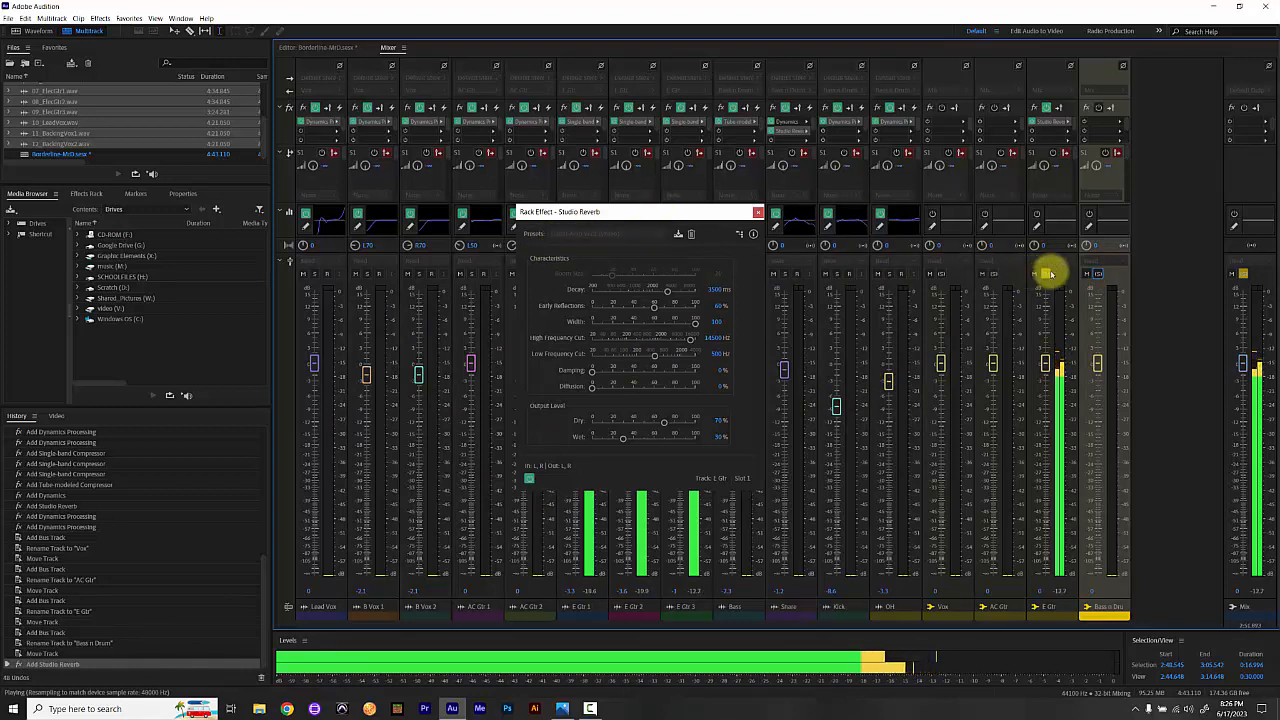
pyautogui.click(758, 212)
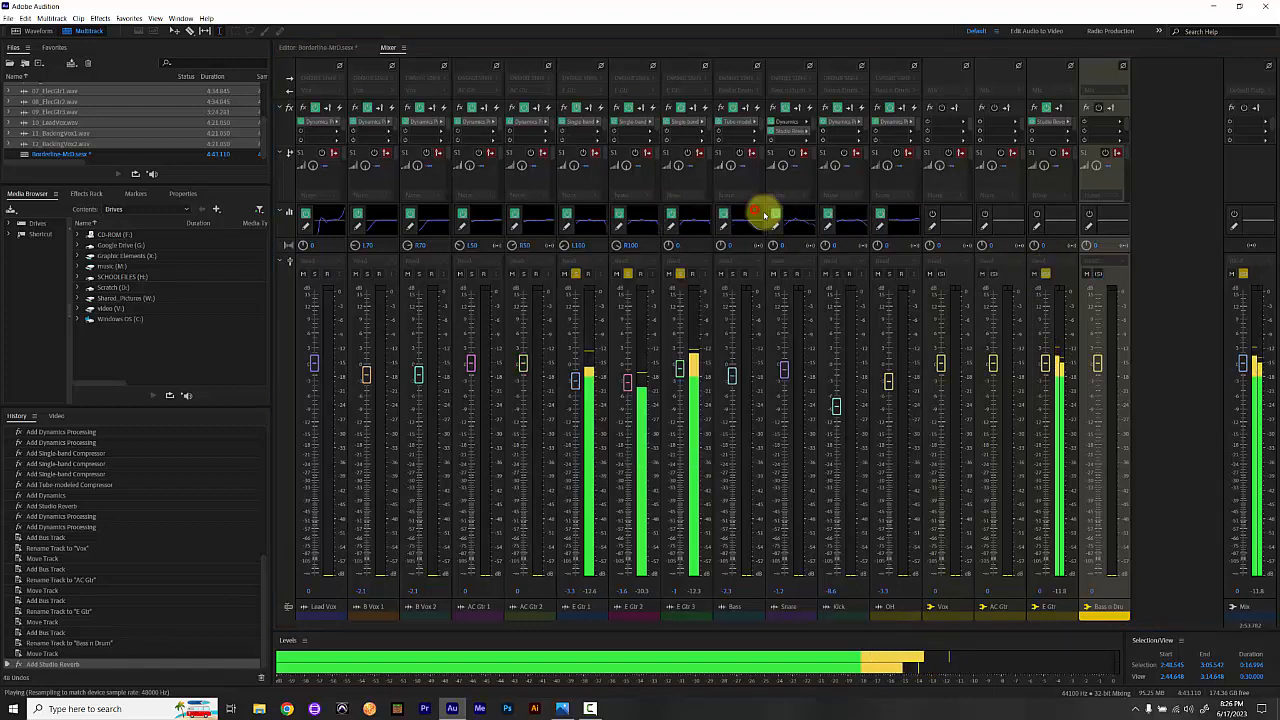
# - Unsolo the E Gtr bus and balance the levels during playback: E Gtr bus -4.5 dB, E Gtr 3 track -0.1 dB, AC Gtr bus 0.2 dB
pyautogui.click(1044, 276)
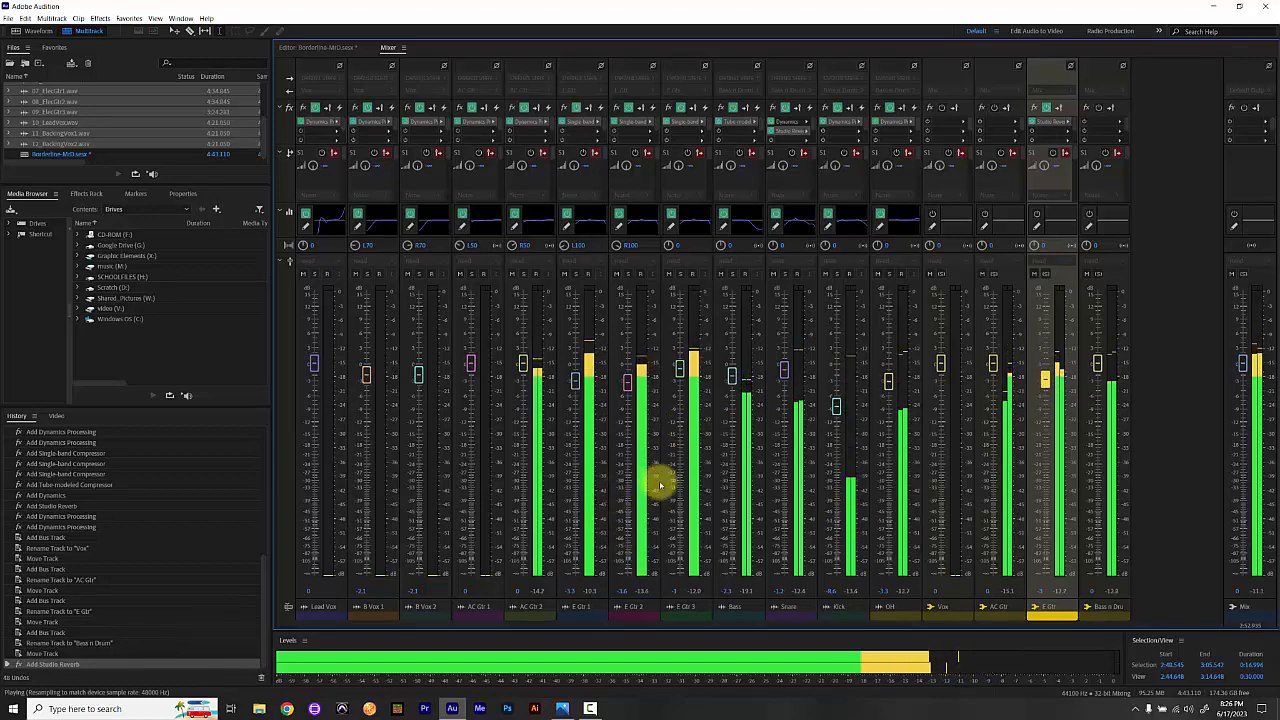
pyautogui.click(679, 368)
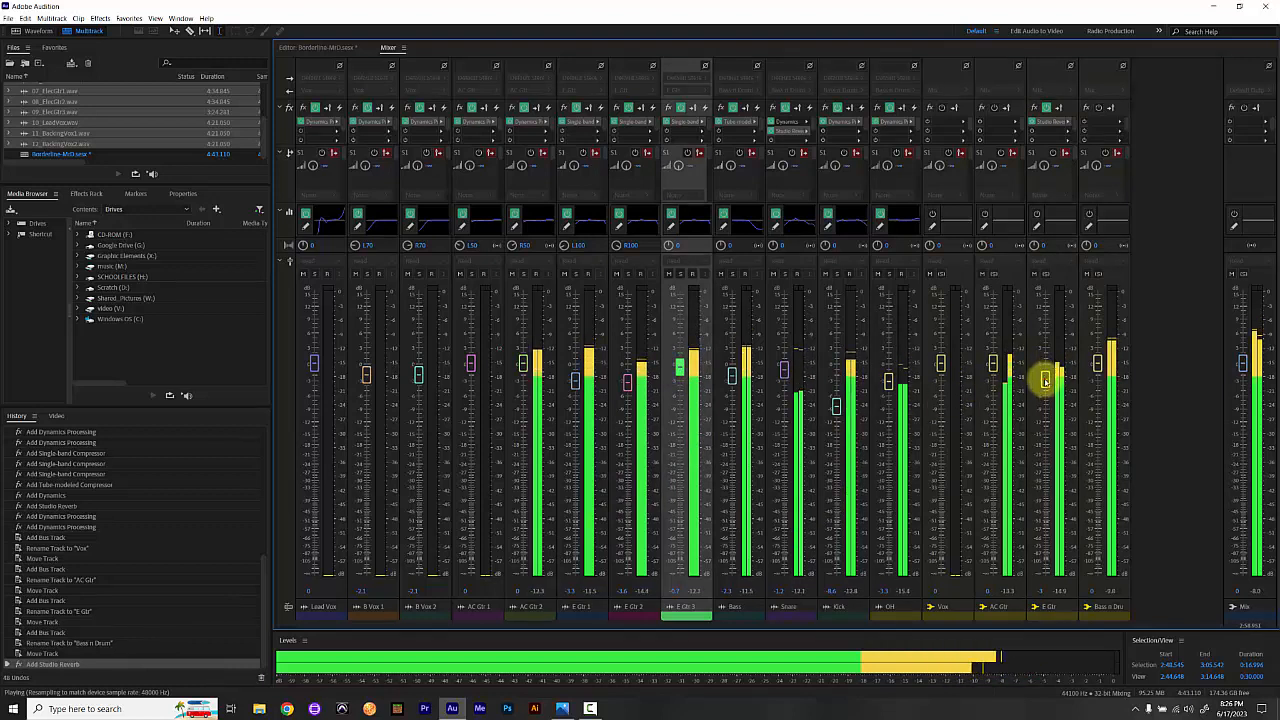
pyautogui.click(1045, 381)
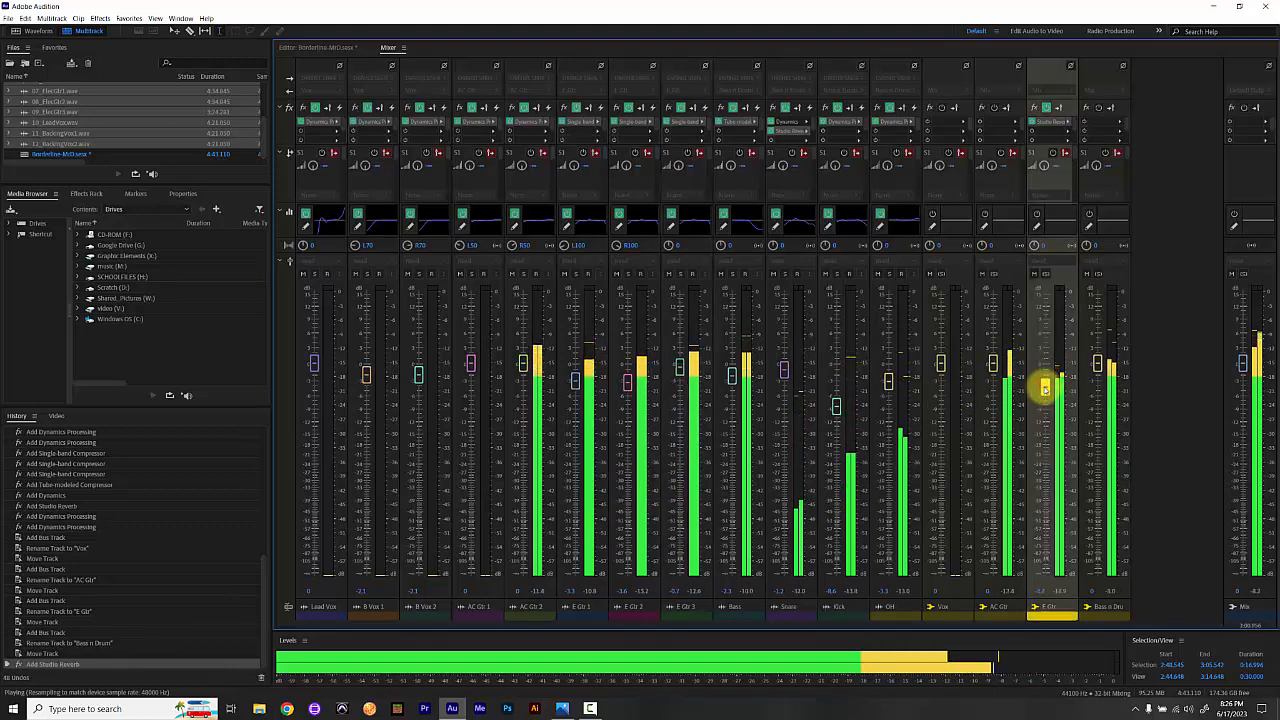
pyautogui.click(679, 370)
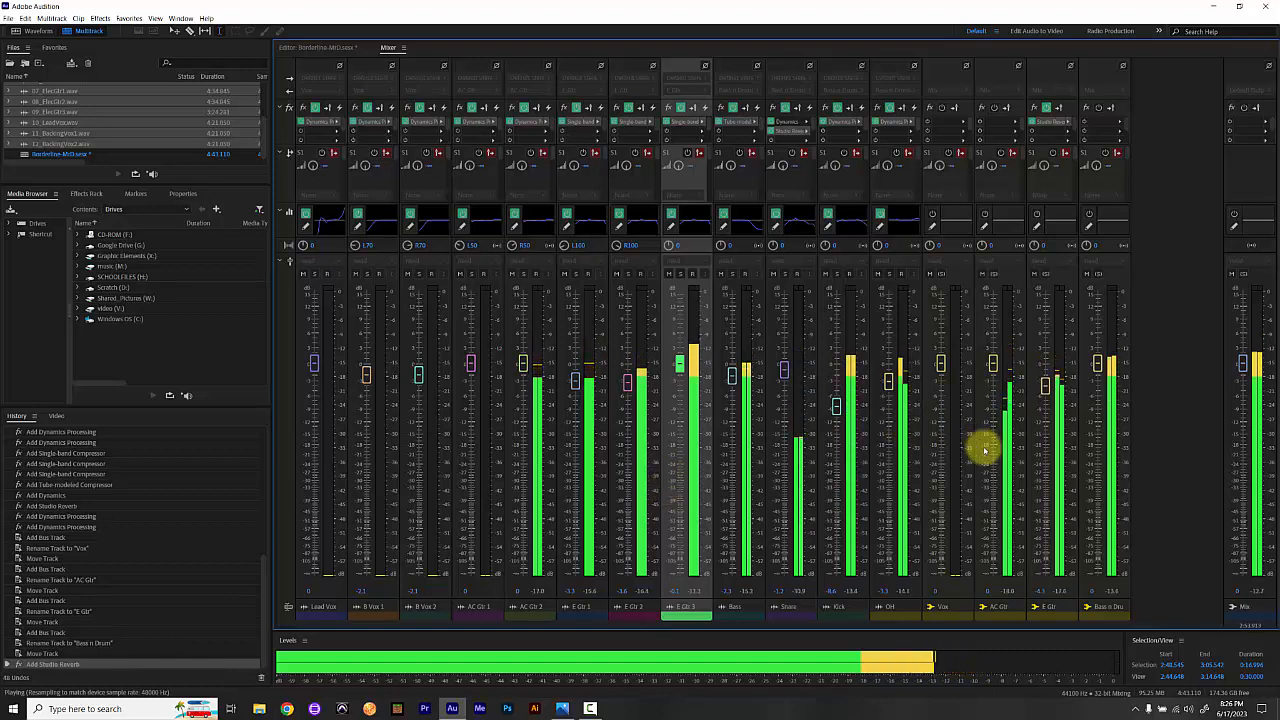
pyautogui.click(991, 362)
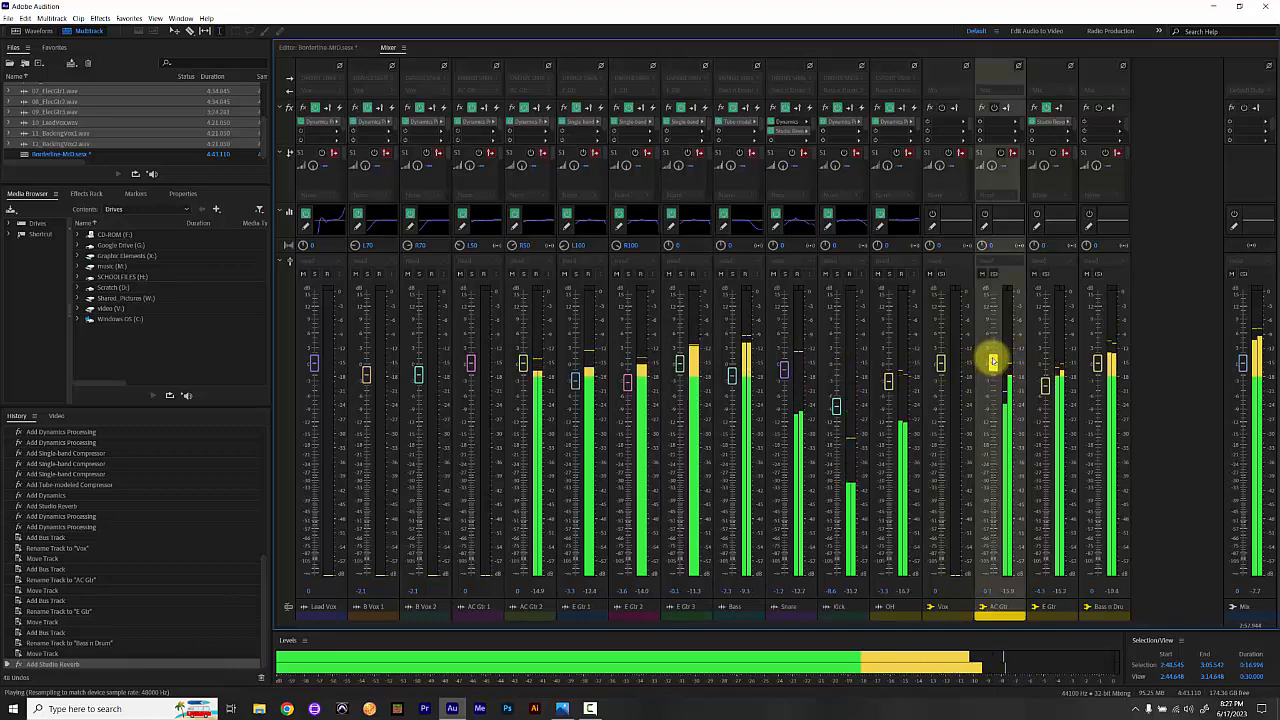
pyautogui.press('space')
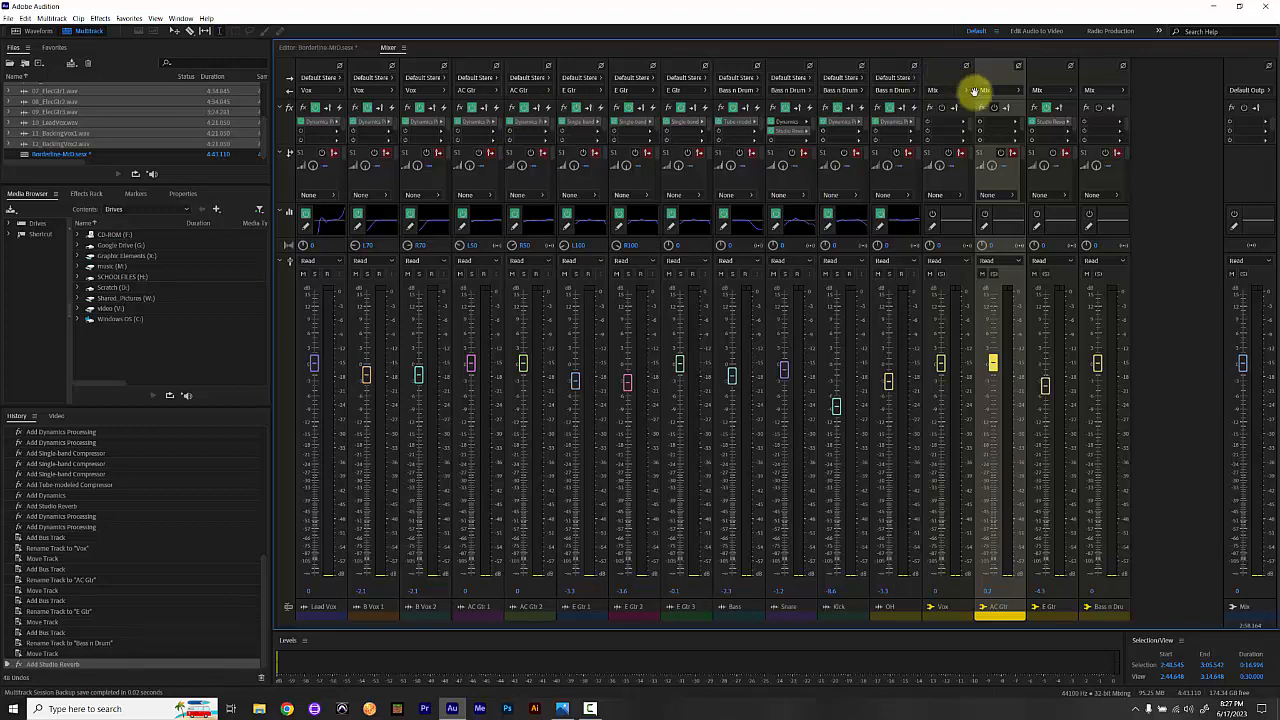
pyautogui.moveTo(1041, 123); pyautogui.dragTo(489, 125)
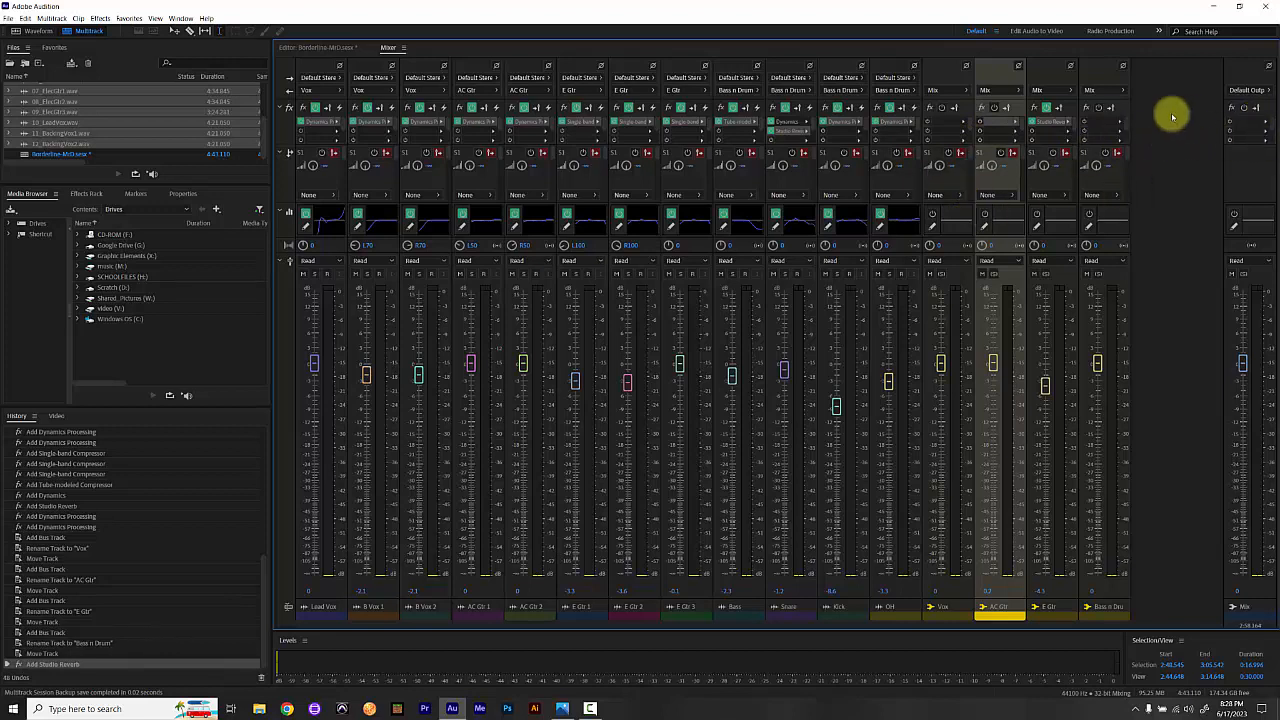
# - Add a Multiband Compressor with the Pop Master preset to the Mix track and play the song through it
pyautogui.click(1266, 121)
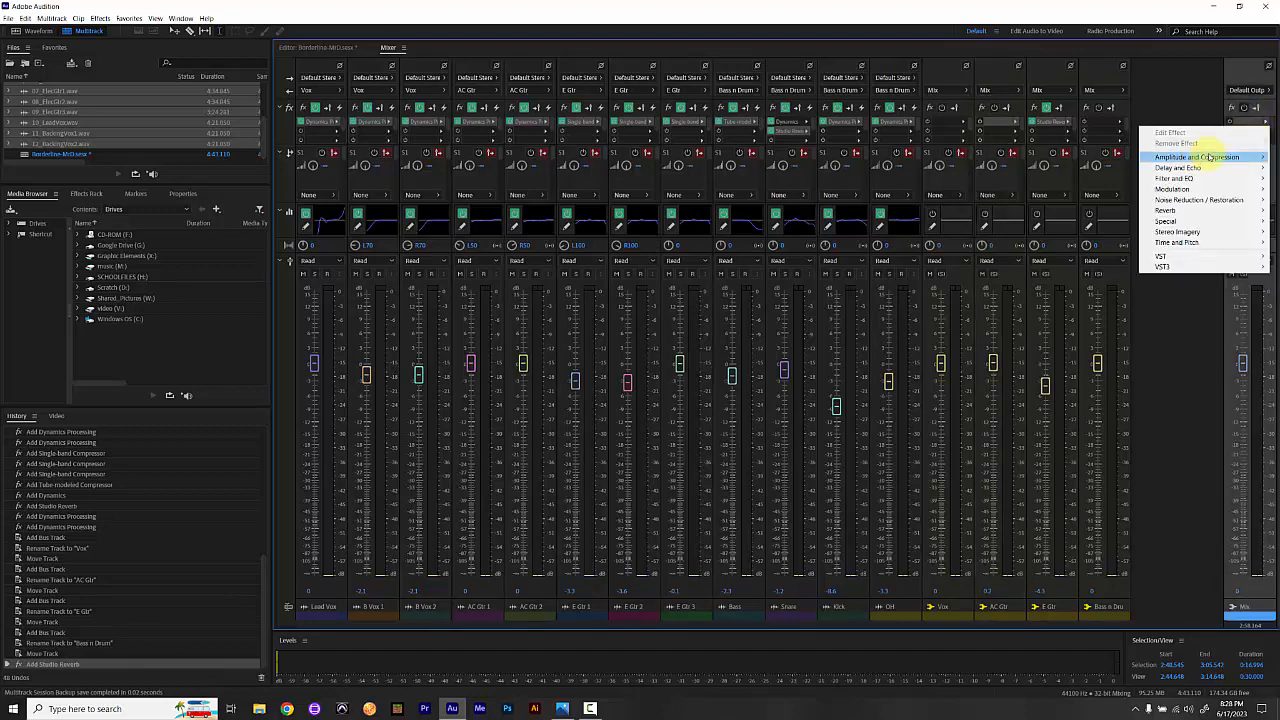
pyautogui.moveTo(1205, 158)
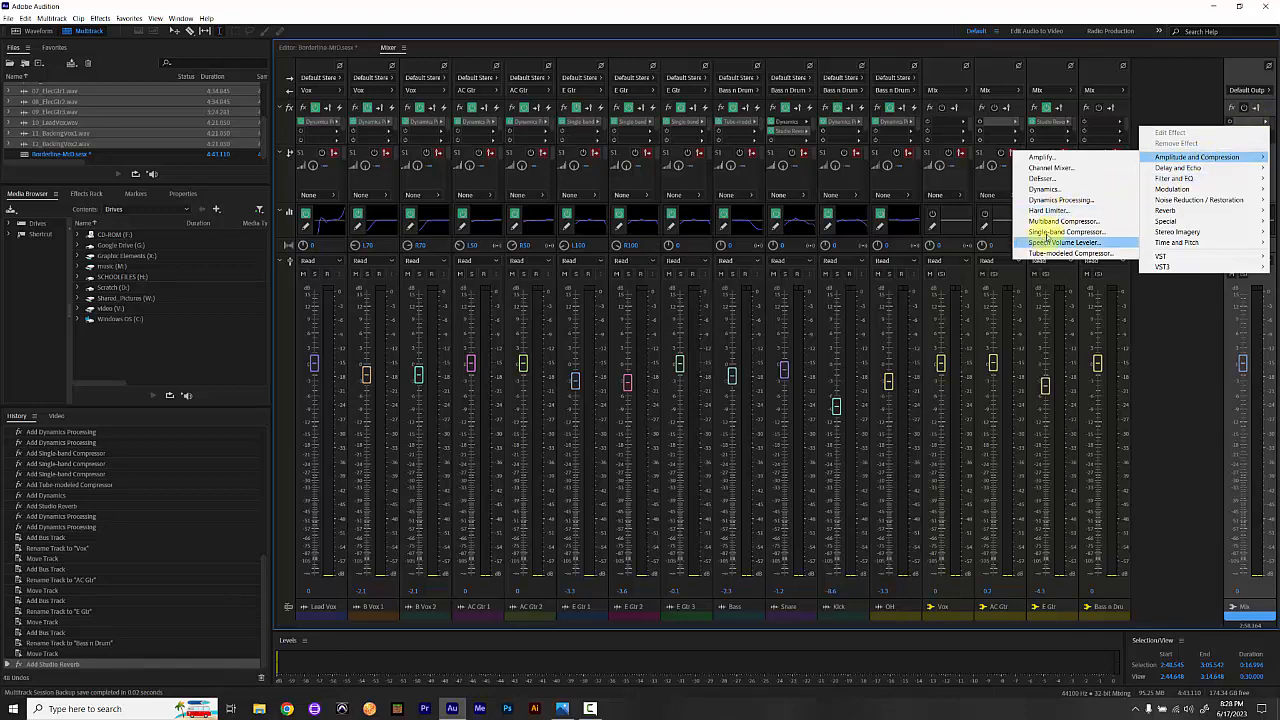
pyautogui.click(1057, 221)
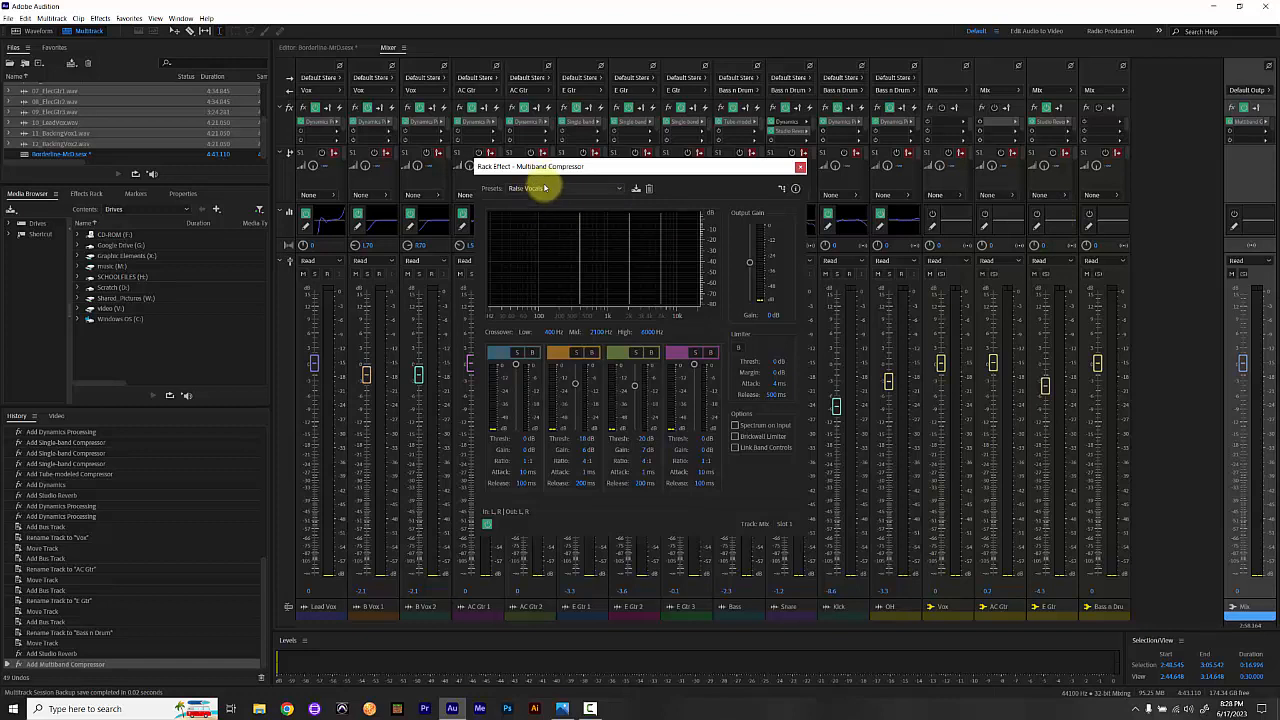
pyautogui.click(545, 188)
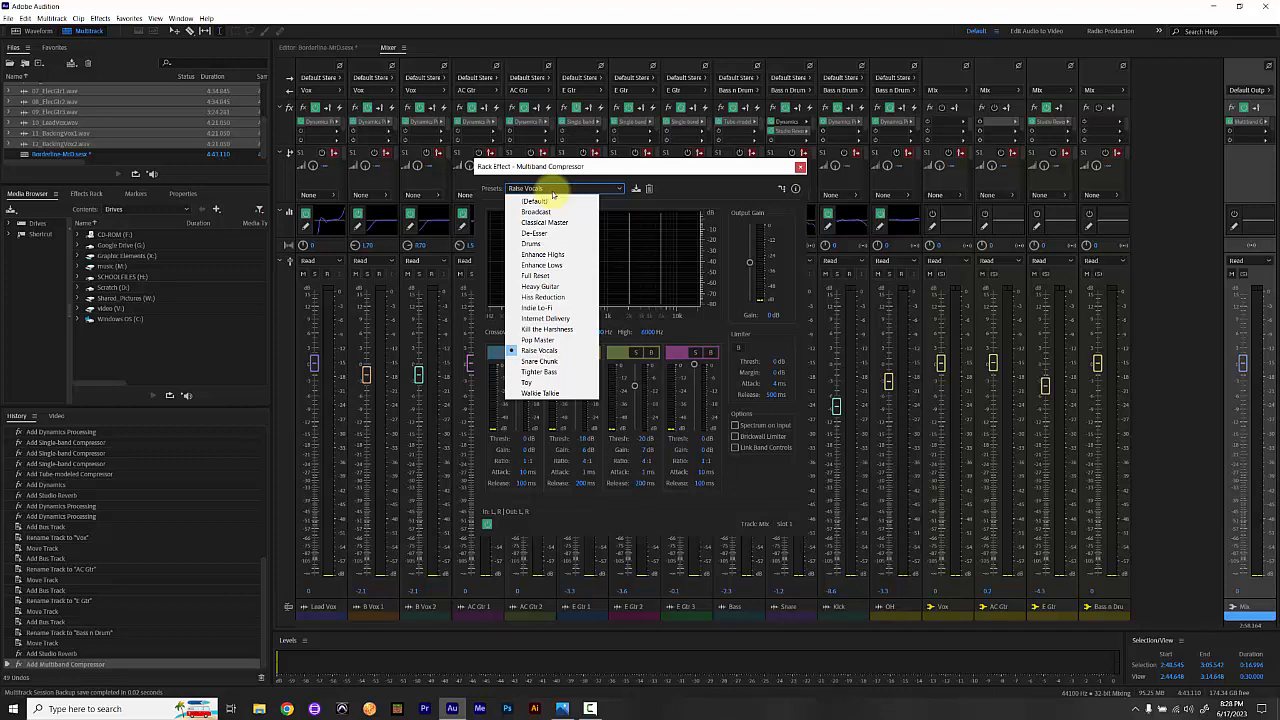
pyautogui.click(545, 340)
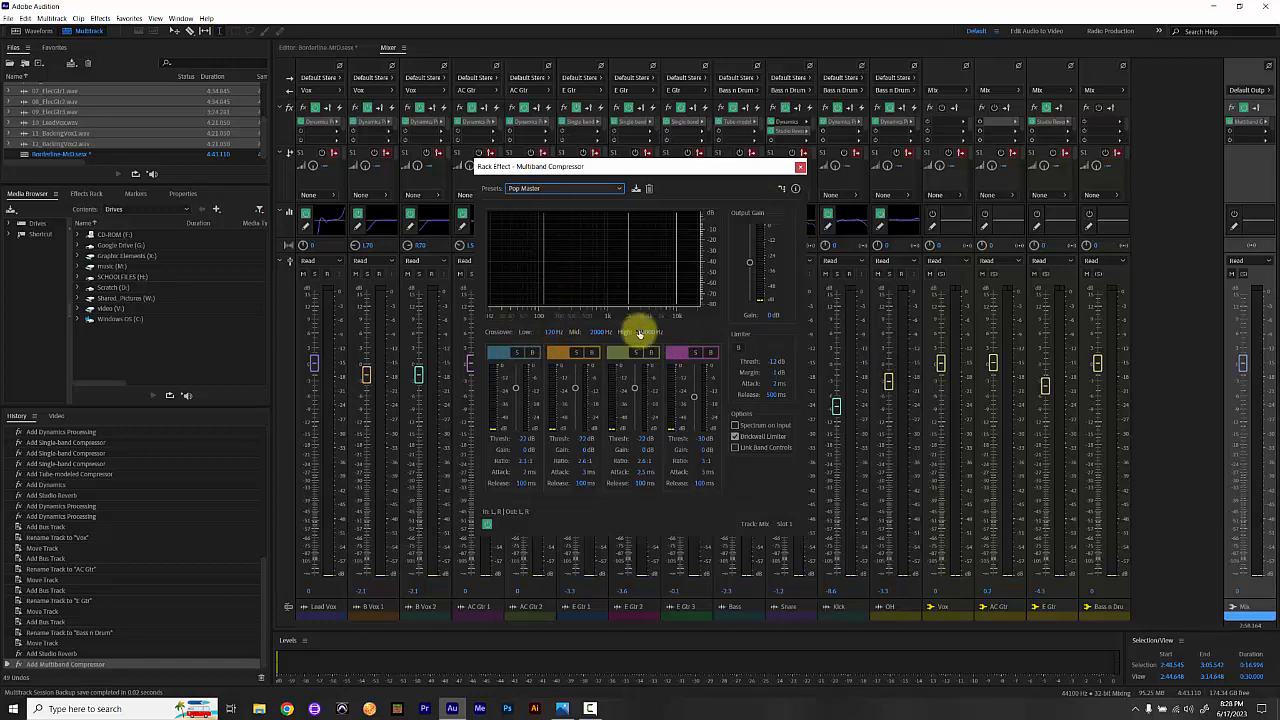
pyautogui.press('space')
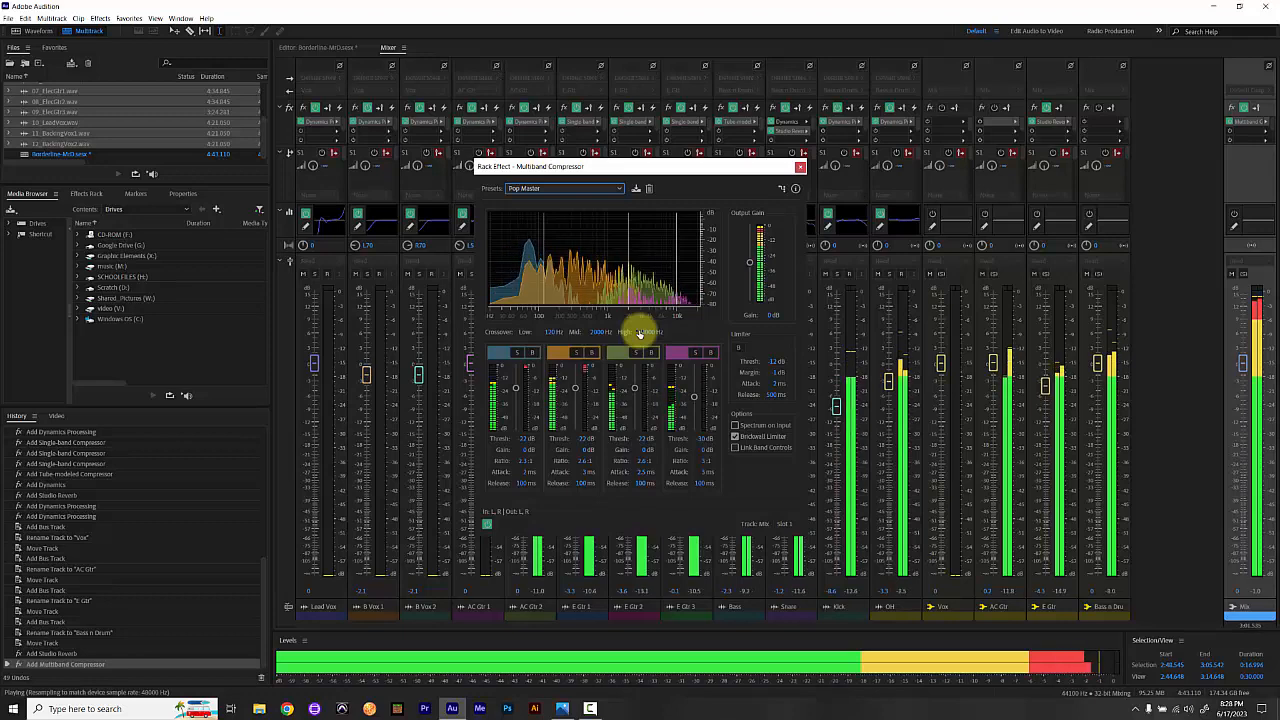
pyautogui.press('space')
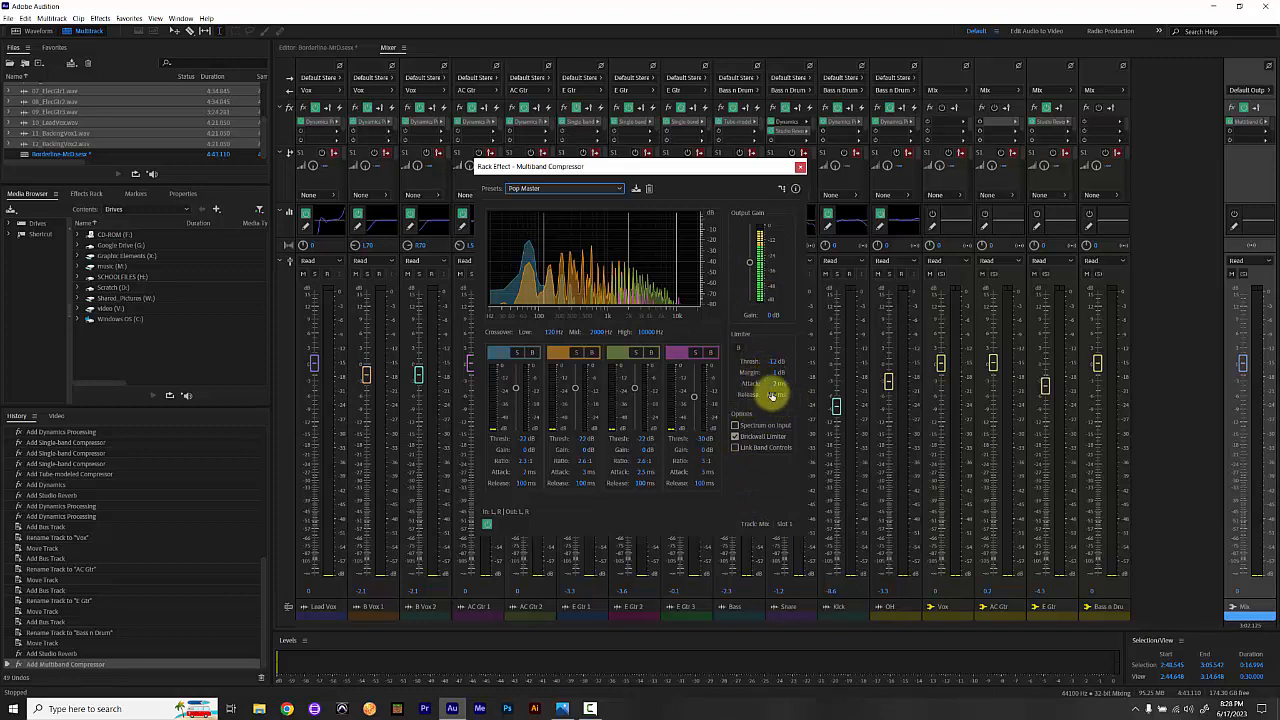
# - Try the compressor's limiter bypassed during playback and set its threshold to -6 dB and margin to -1 dB
pyautogui.click(738, 349)
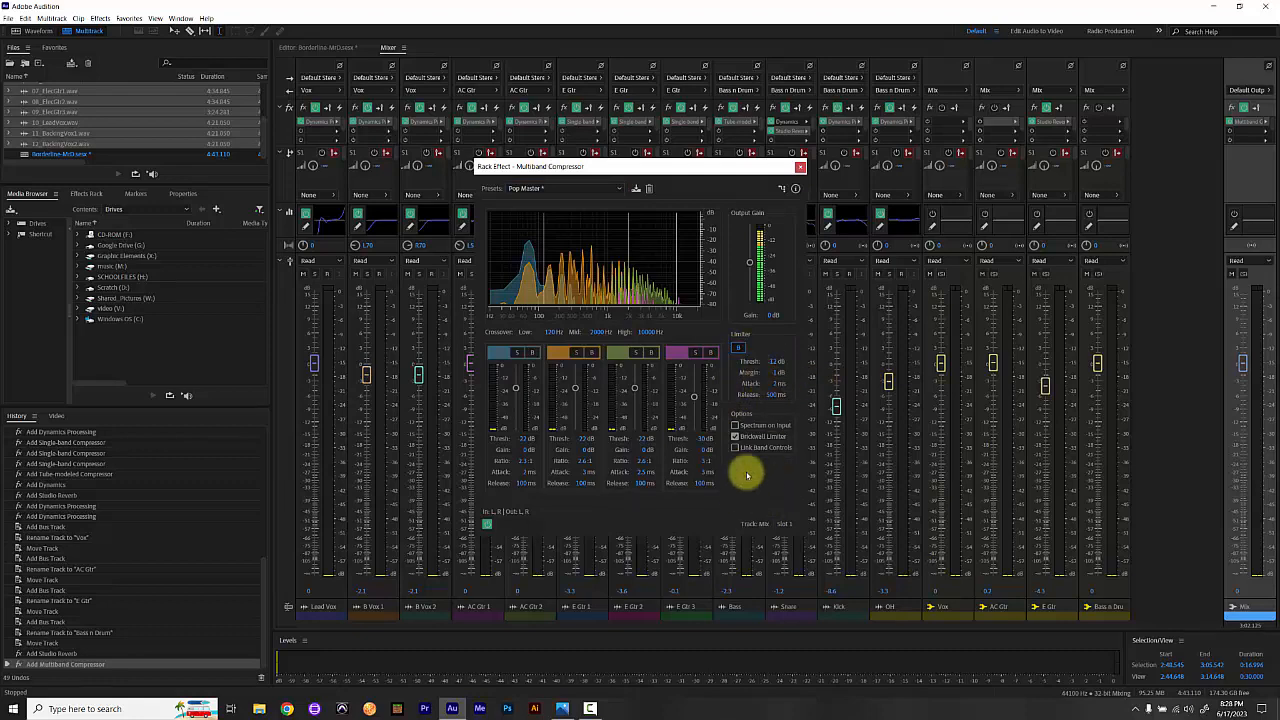
pyautogui.press('space')
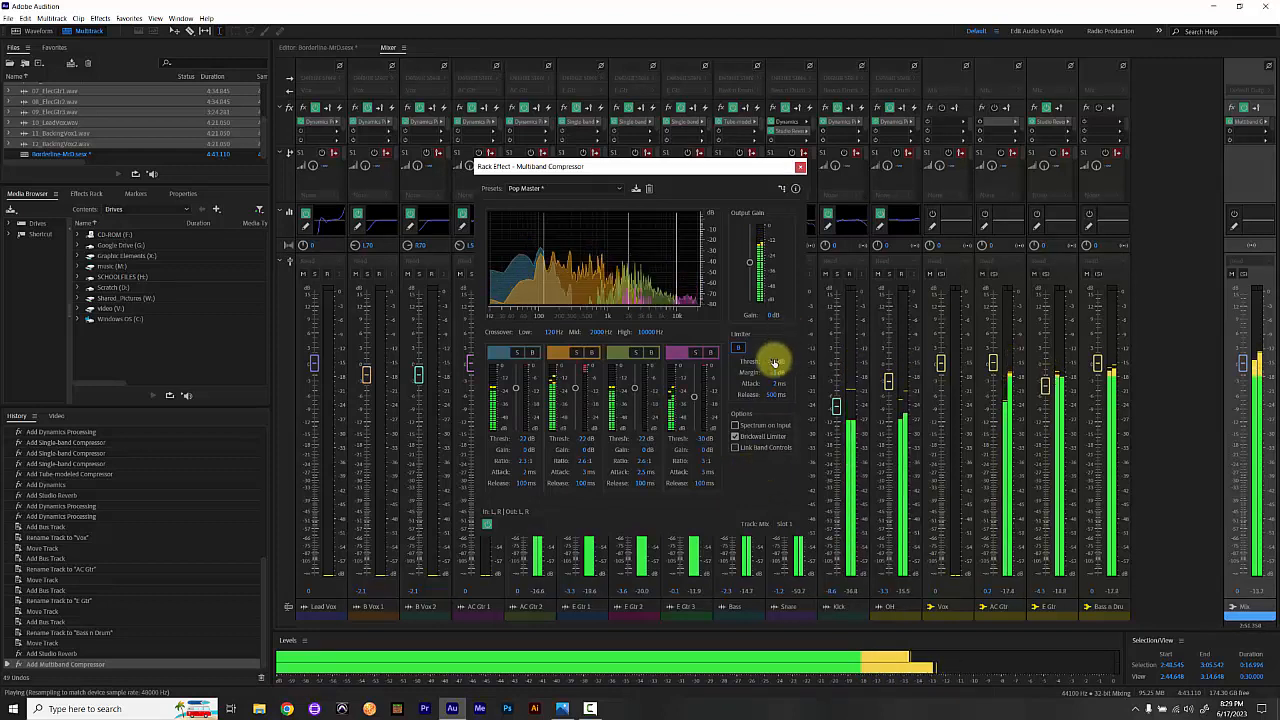
pyautogui.click(774, 361)
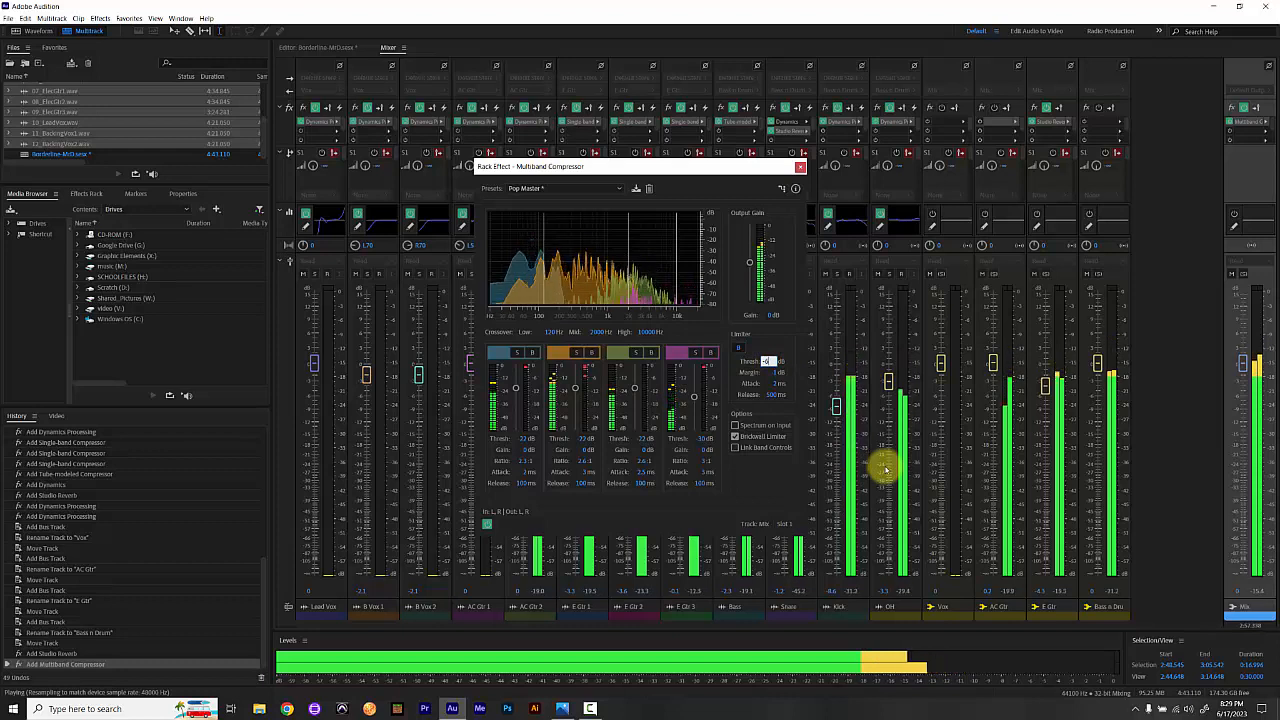
pyautogui.press('Tab')
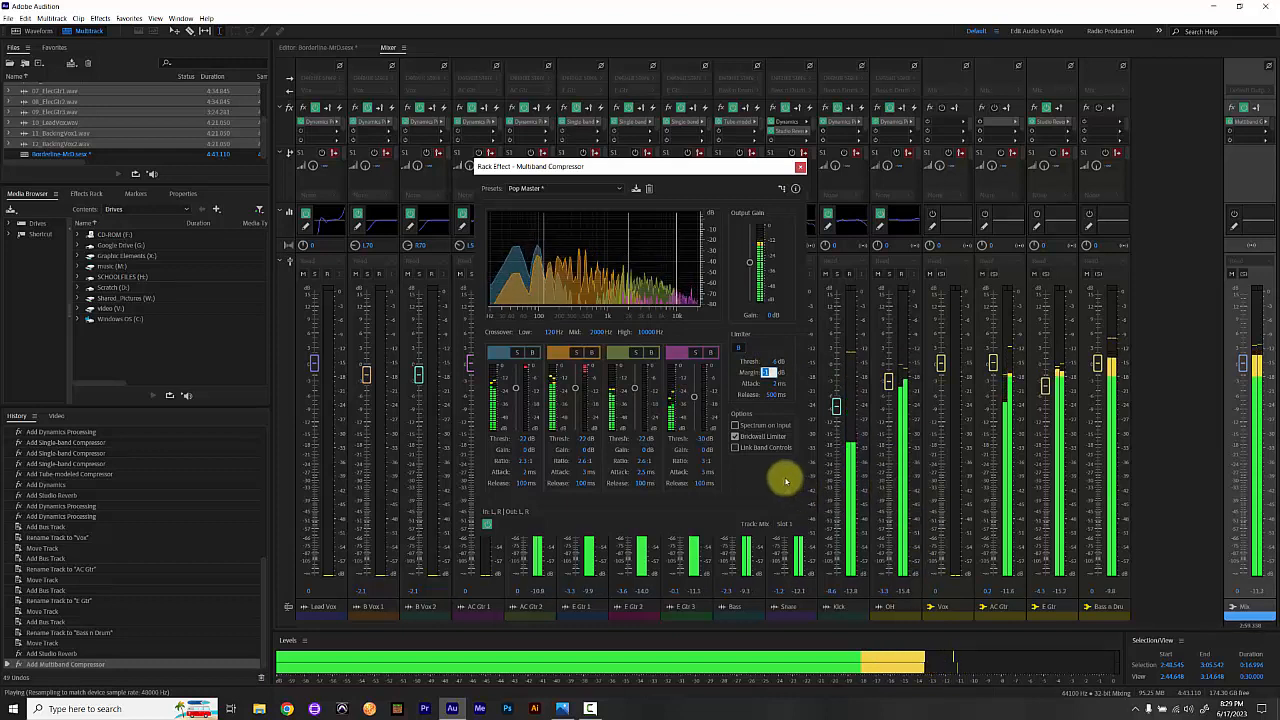
pyautogui.write('-1 dB')
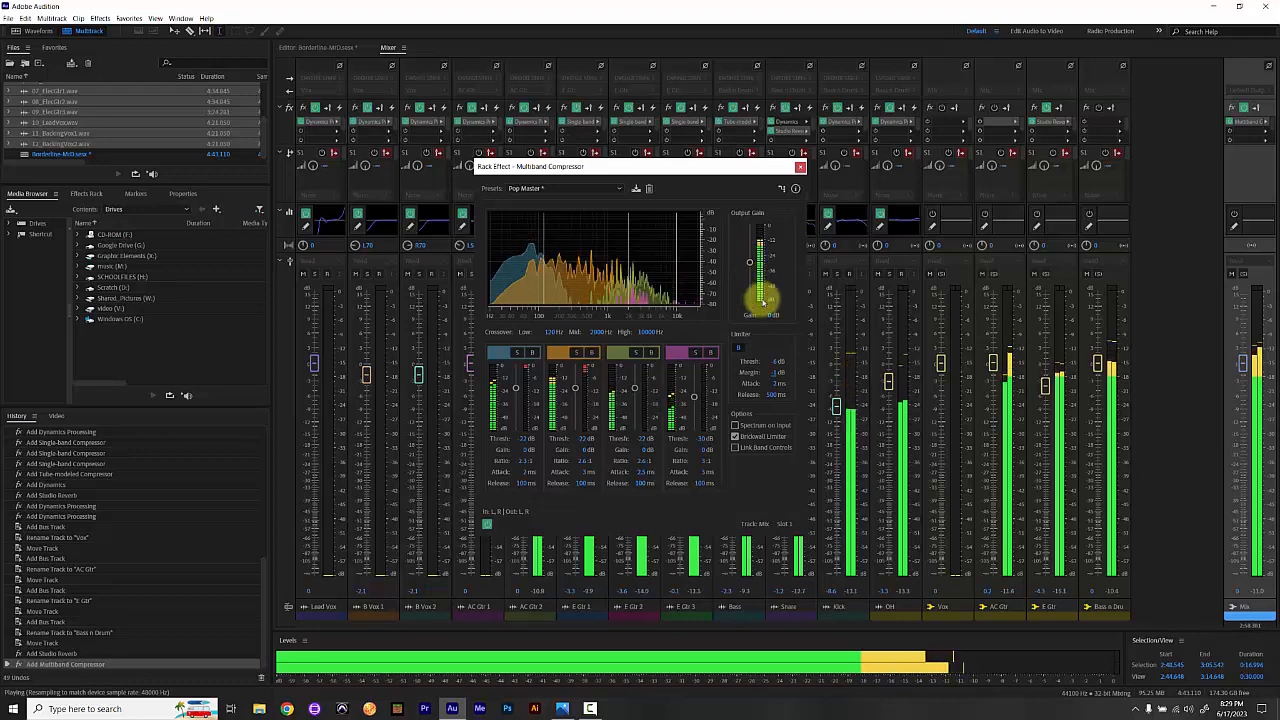
# - Play the mix again, bypass the compressor's limiter, stop playback and close the Multiband Compressor settings
pyautogui.press('space')
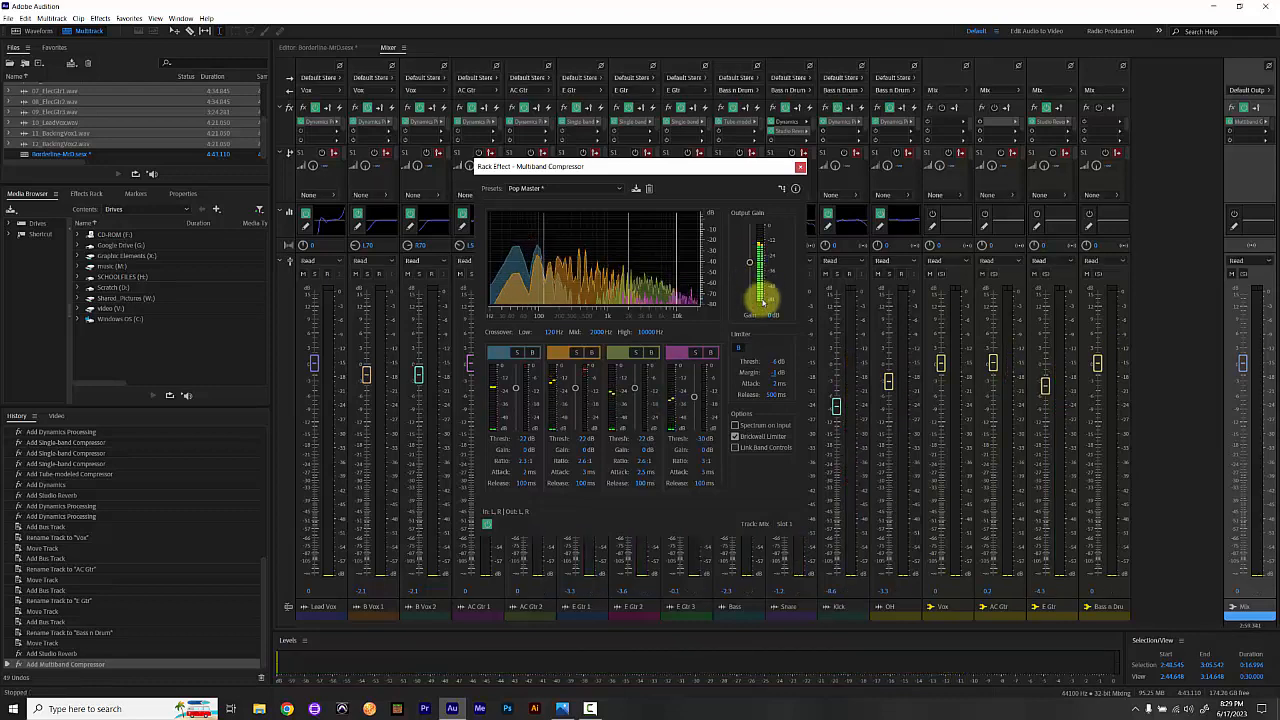
pyautogui.press('space')
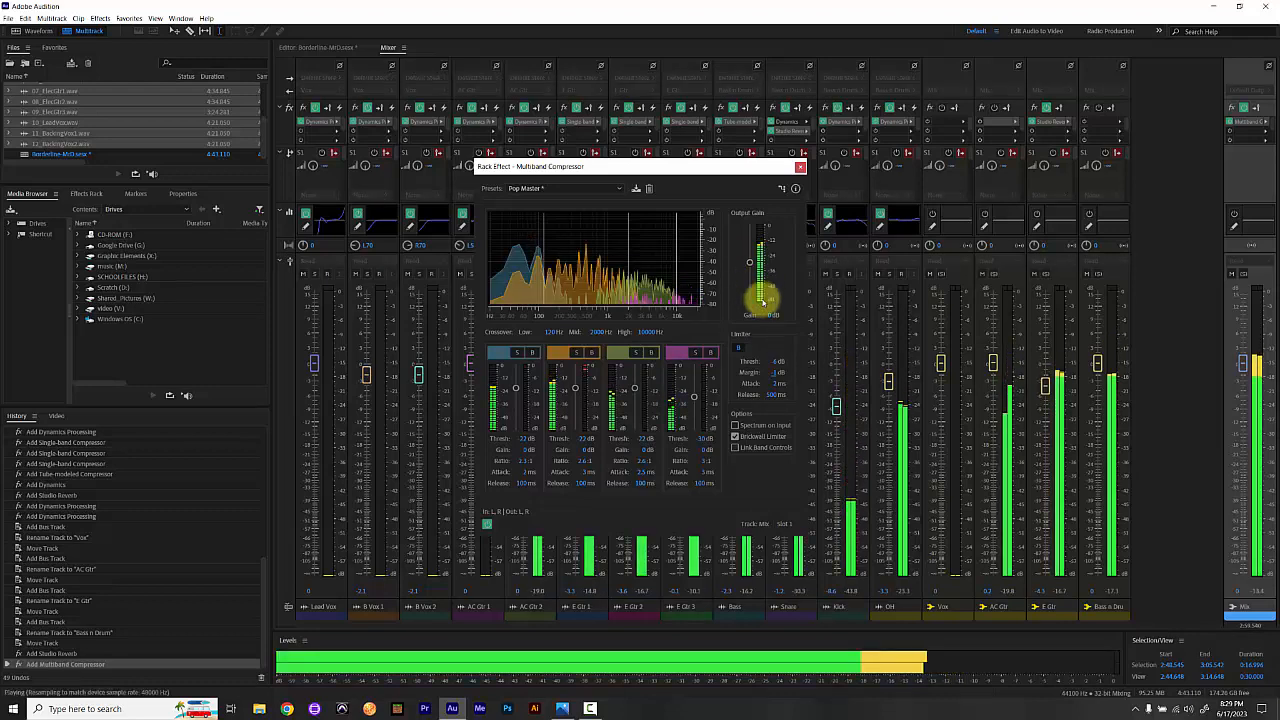
pyautogui.click(737, 349)
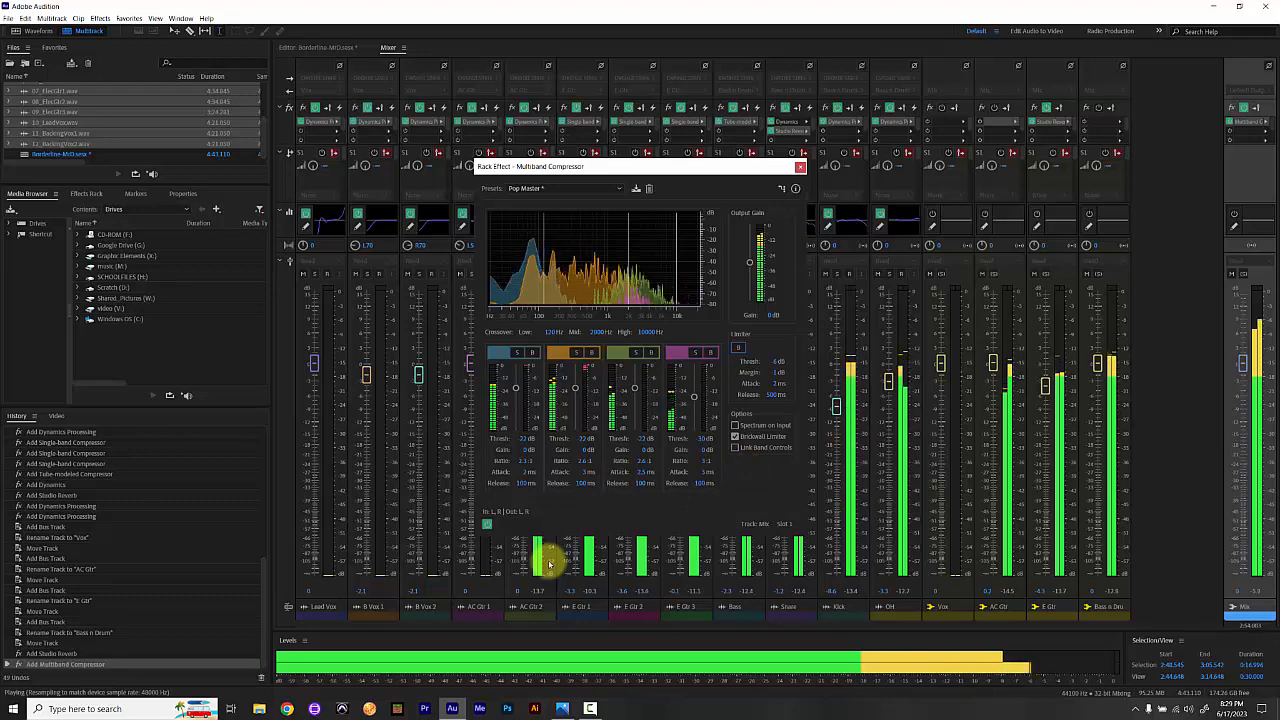
pyautogui.press('space')
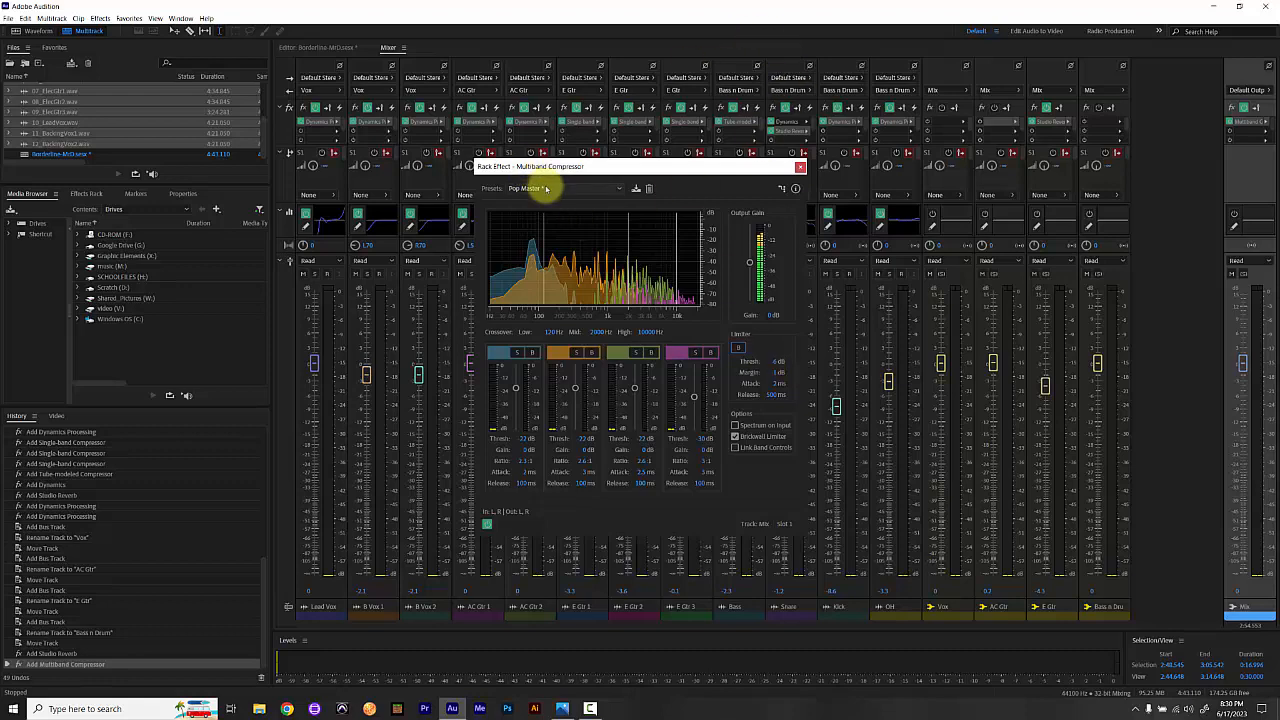
pyautogui.click(800, 166)
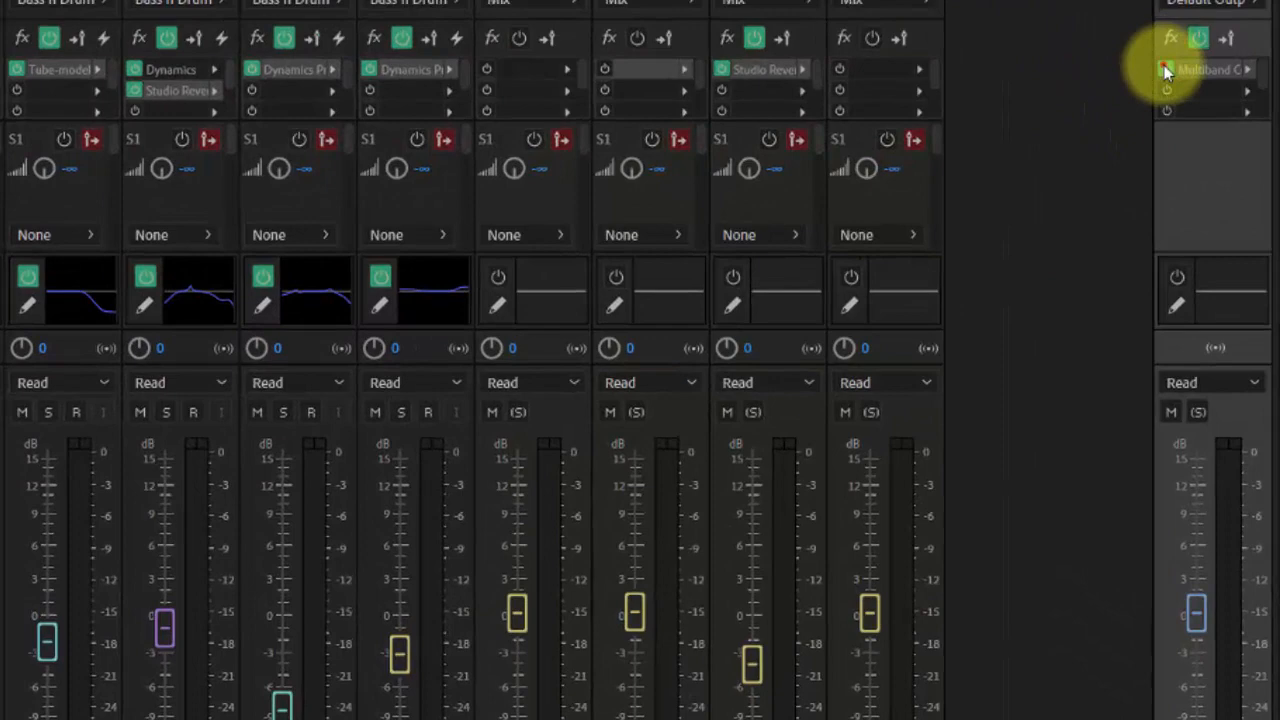
# - Compare the mix during playback with the Mix track's Multiband Compressor switched off and on again
pyautogui.click(1165, 68)
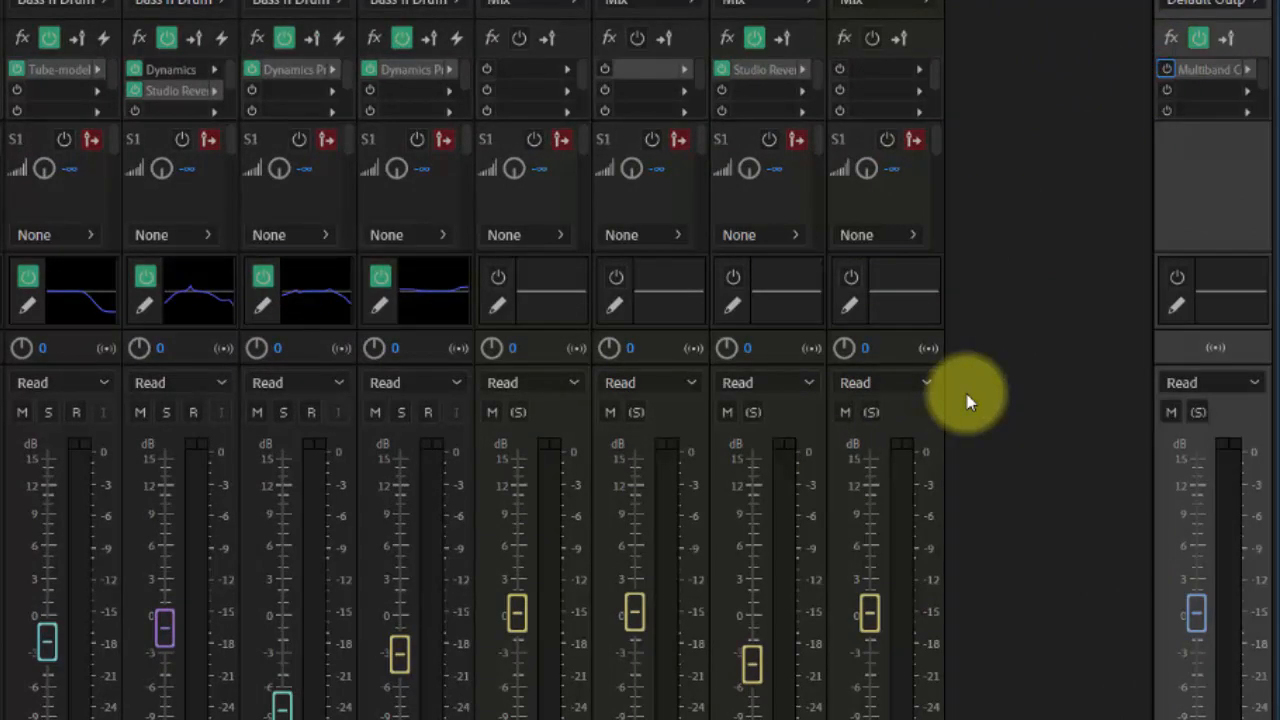
pyautogui.press('space')
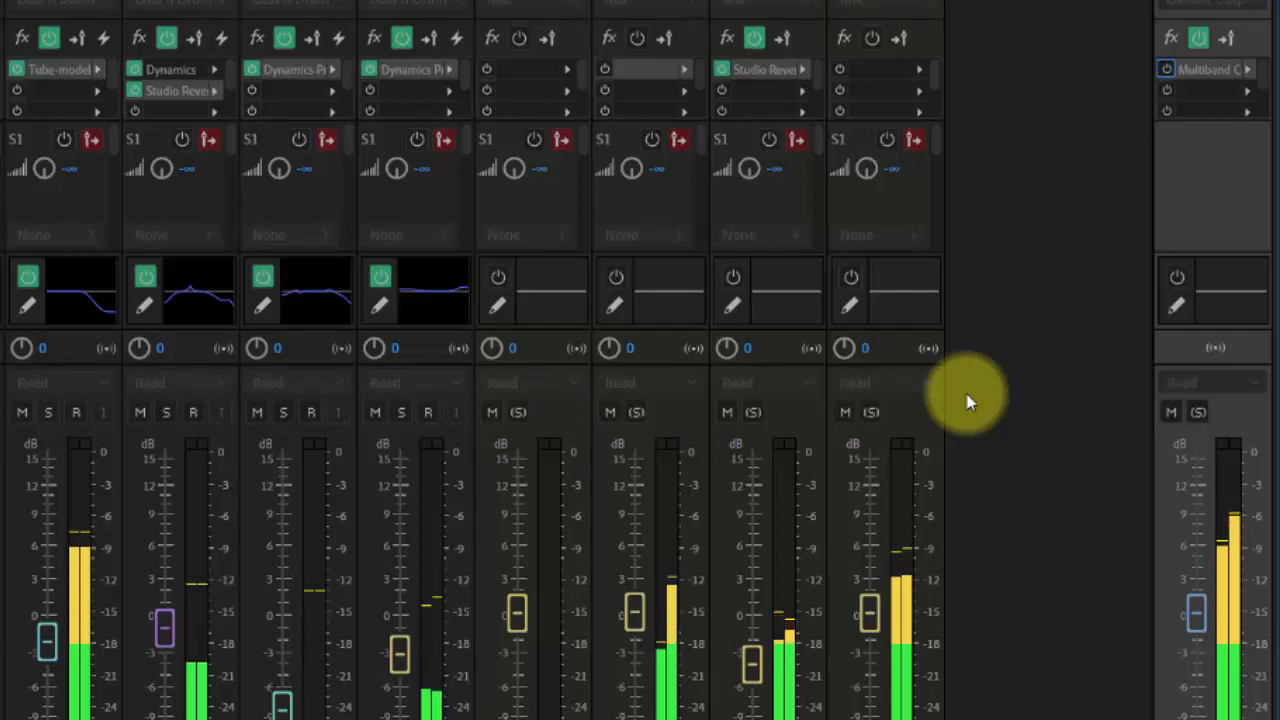
pyautogui.press('space')
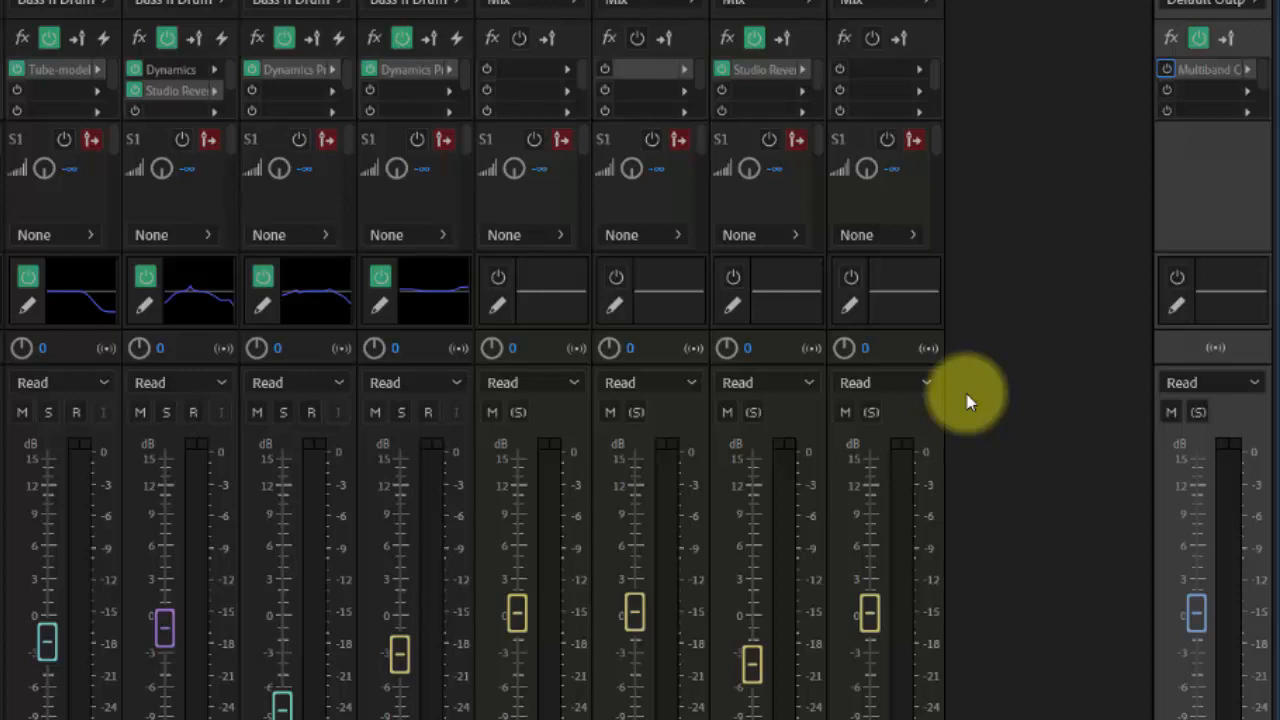
pyautogui.press('space')
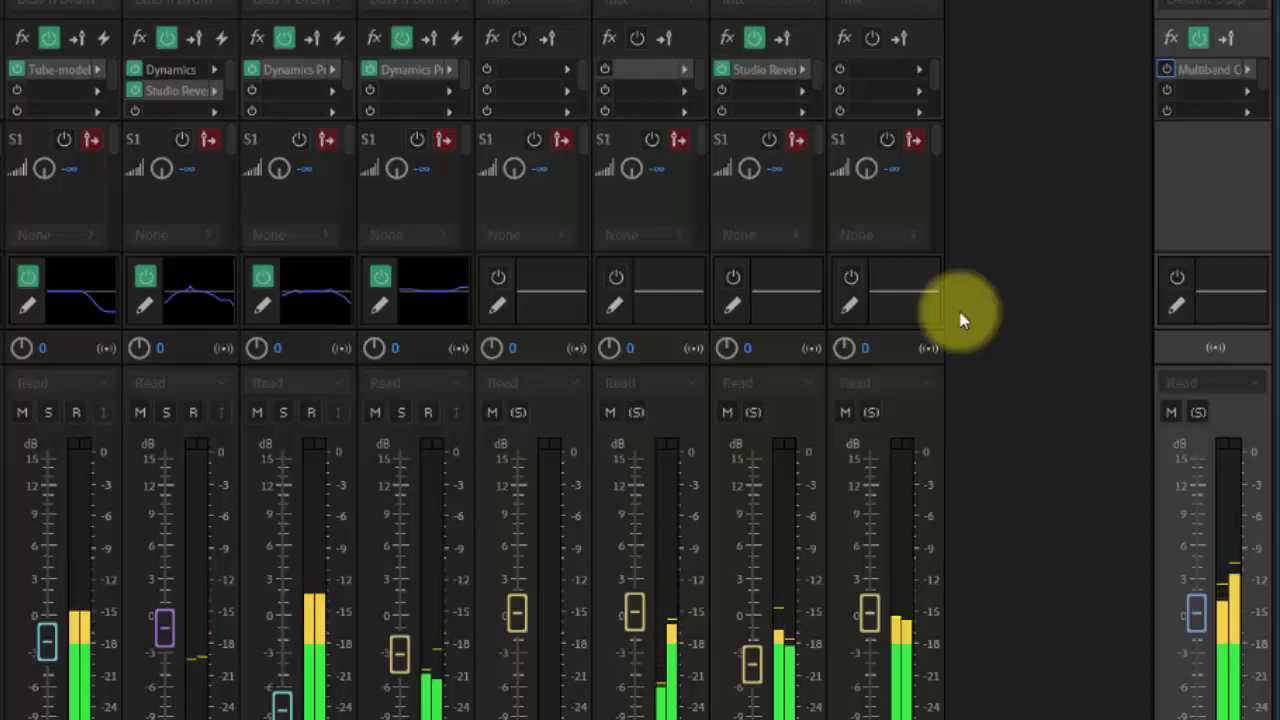
pyautogui.click(1164, 68)
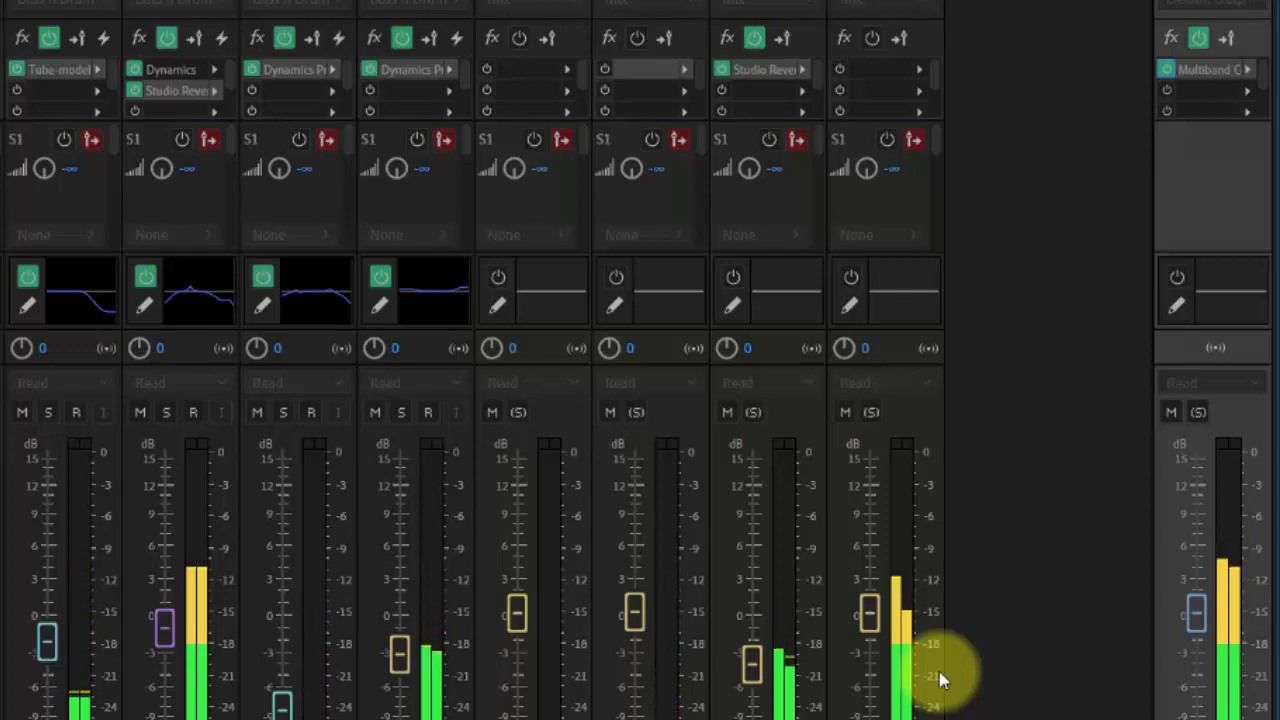
pyautogui.press('space')
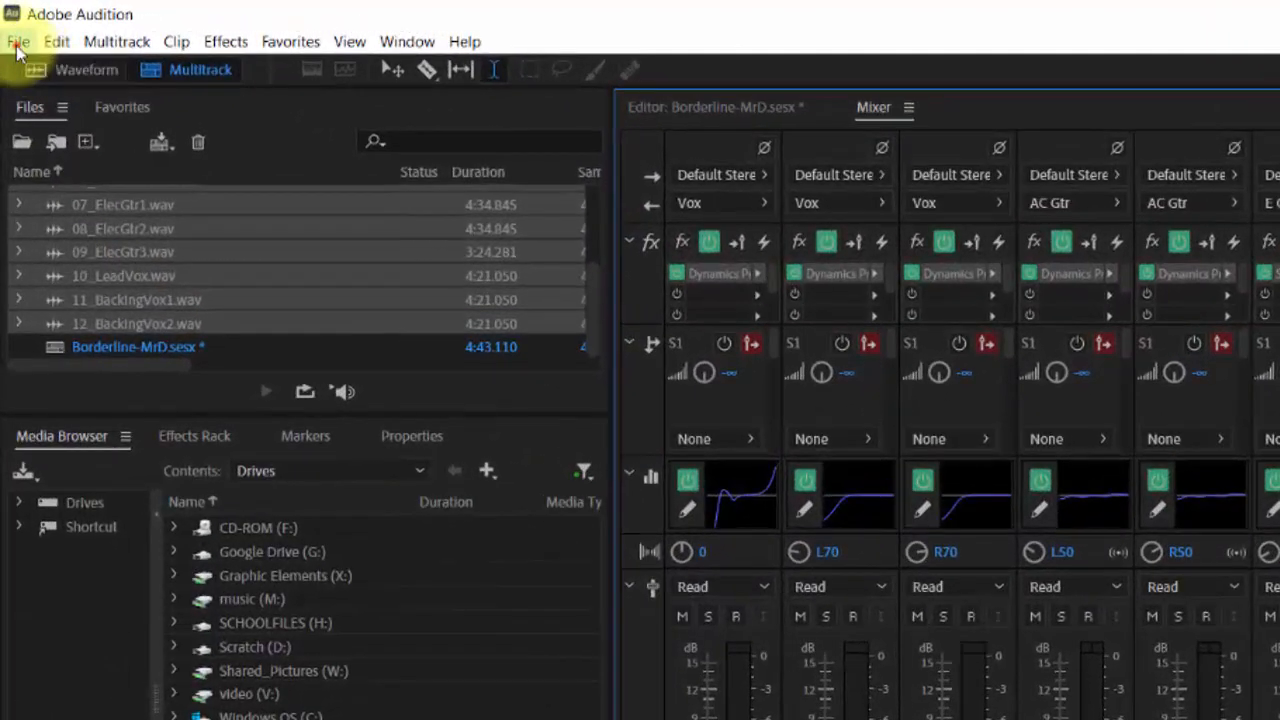
# - Save the session and start a multitrack mixdown export of the entire session
pyautogui.click(14, 18)
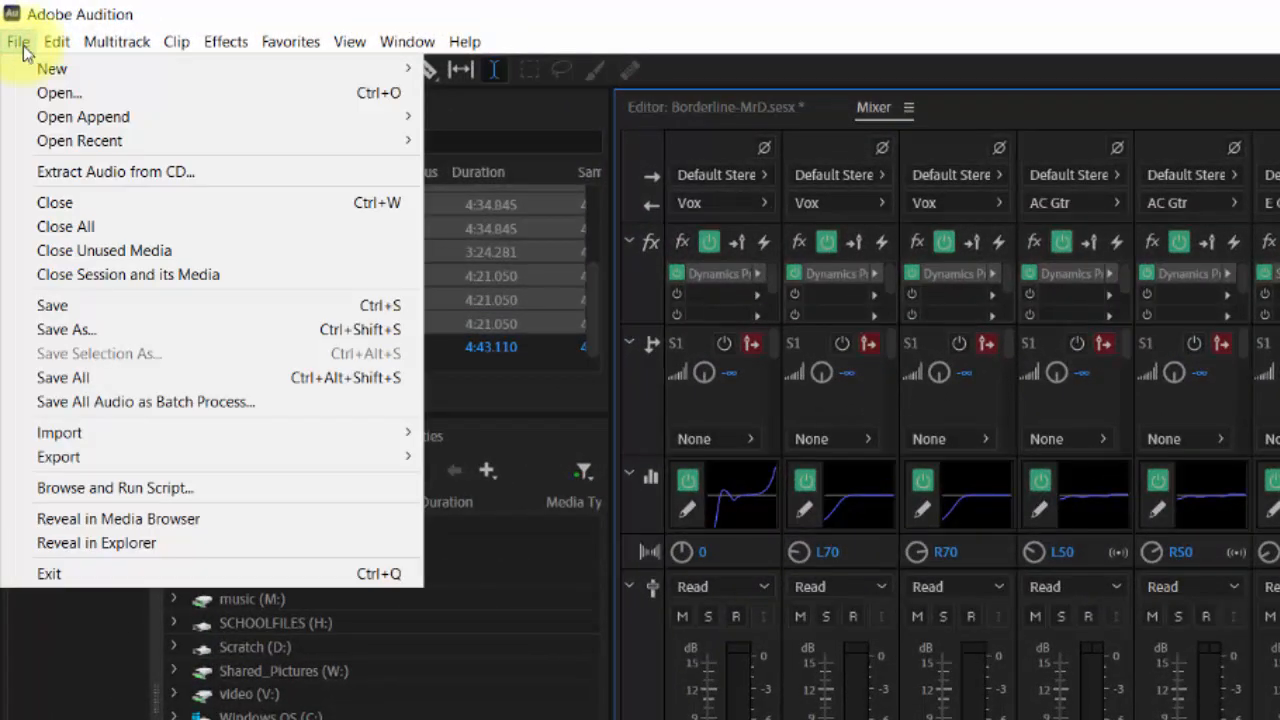
pyautogui.click(52, 306)
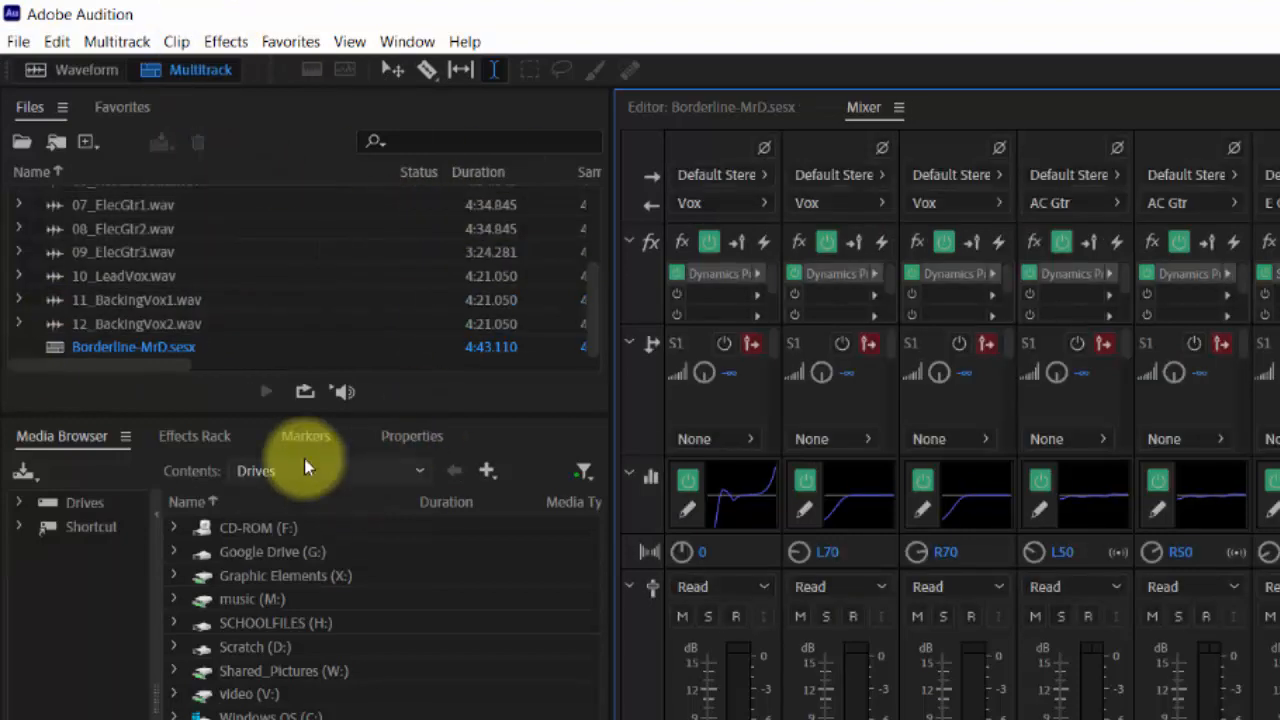
pyautogui.click(18, 42)
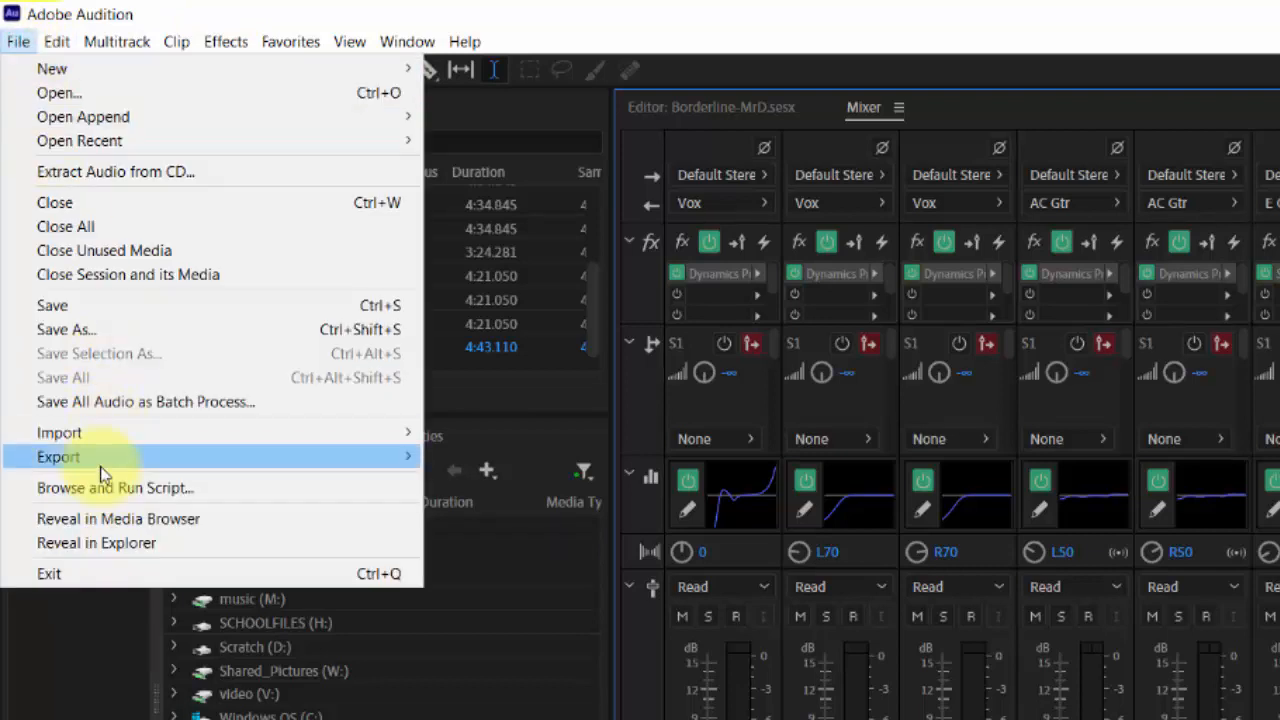
pyautogui.moveTo(386, 458)
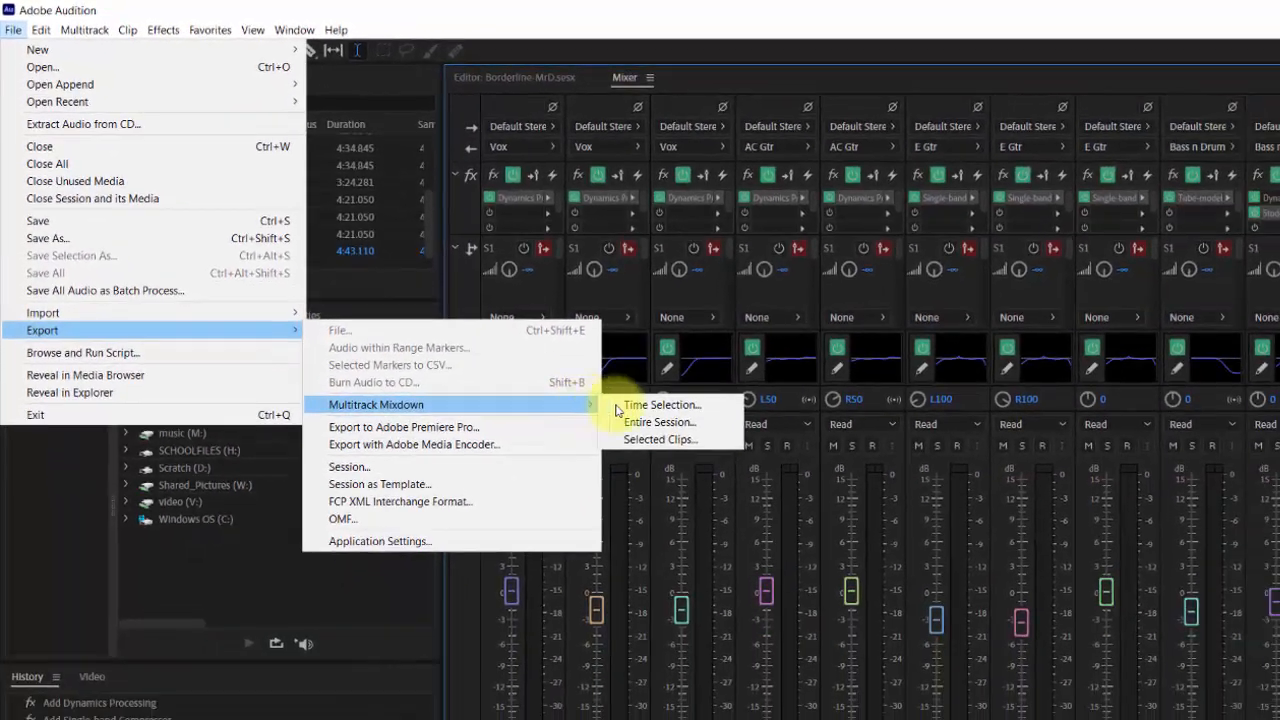
pyautogui.click(660, 422)
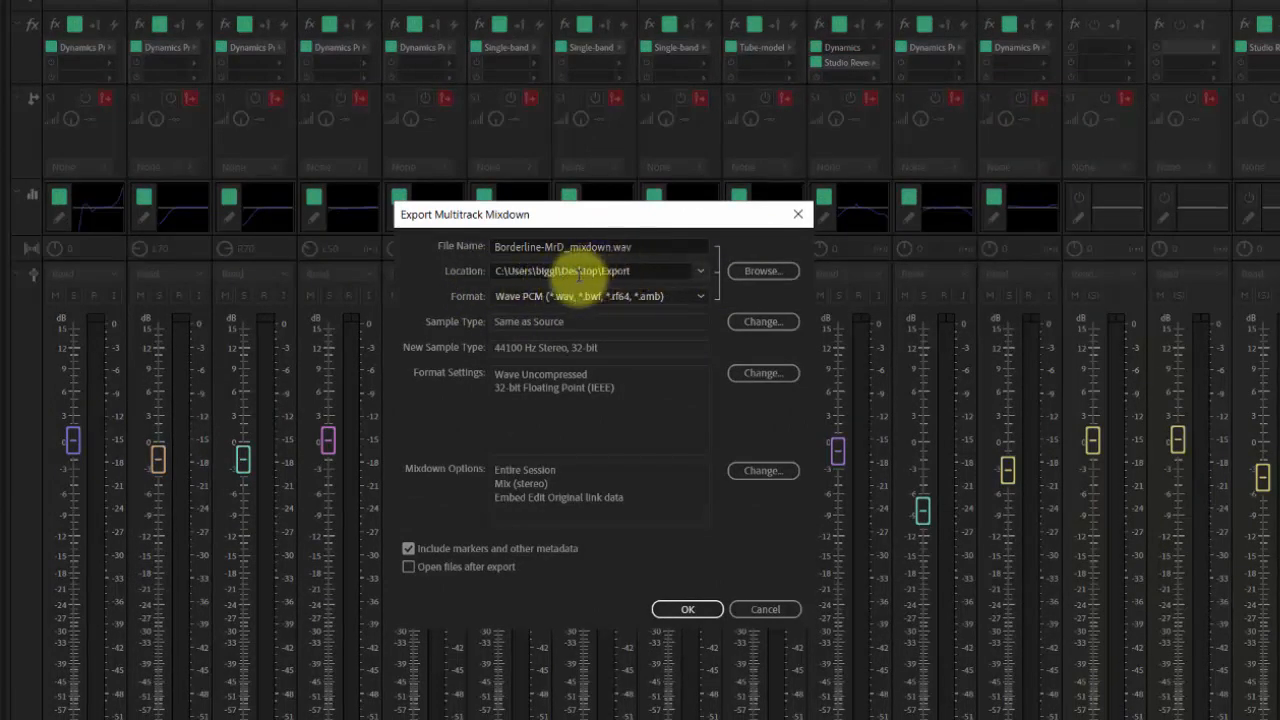
# - Set the mixdown's location to the Borderline-MrD folder on the Desktop and export it as Borderline-MrD_mixdown.wav in Wave PCM format
pyautogui.click(756, 276)
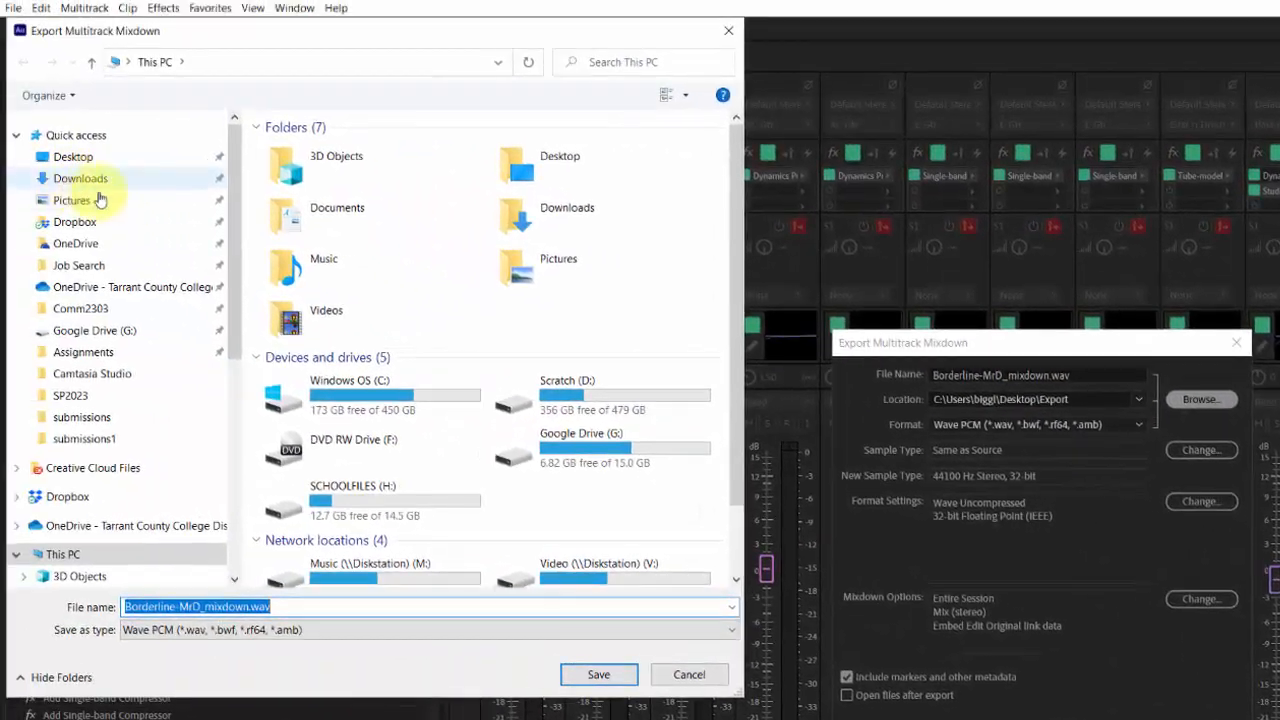
pyautogui.click(72, 156)
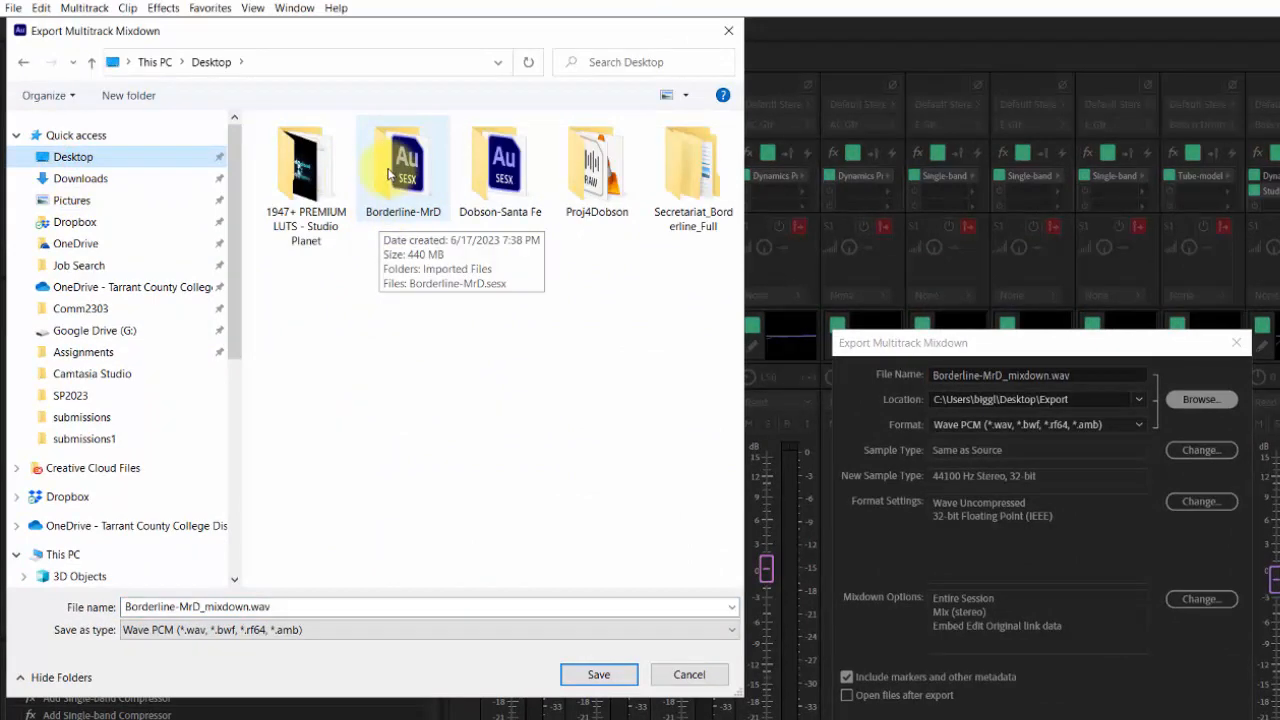
pyautogui.doubleClick(389, 174)
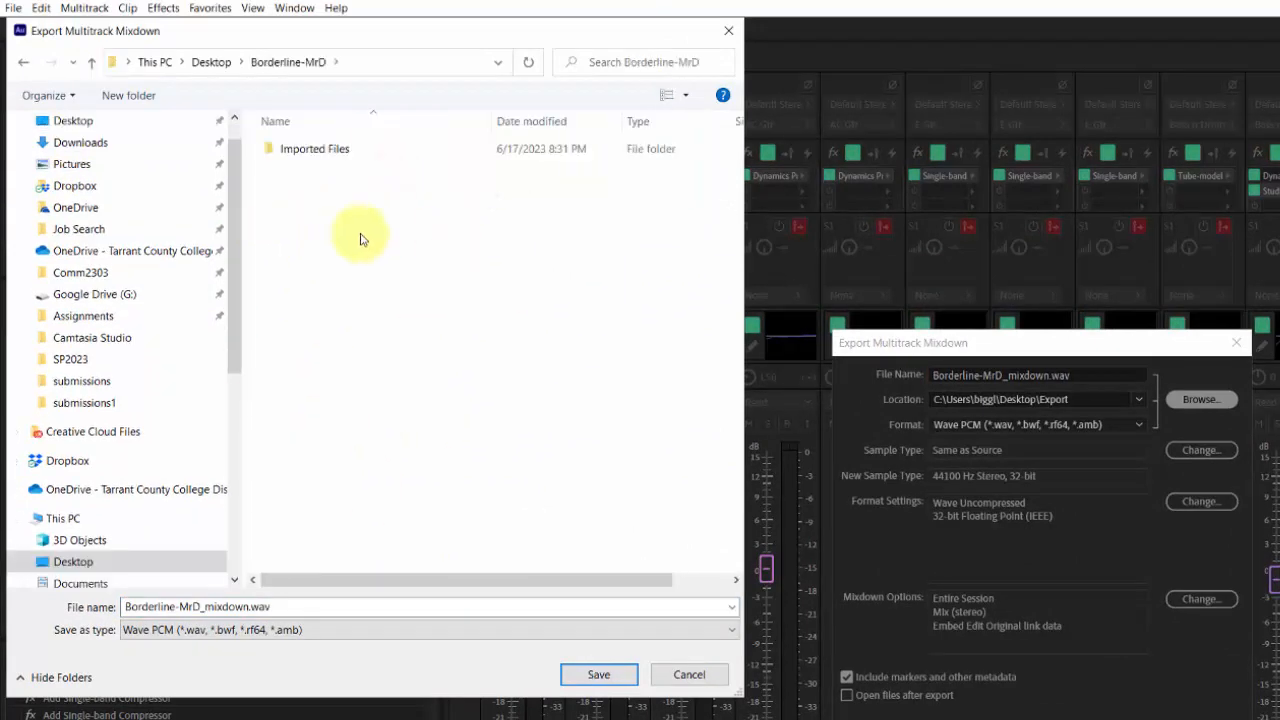
pyautogui.click(585, 672)
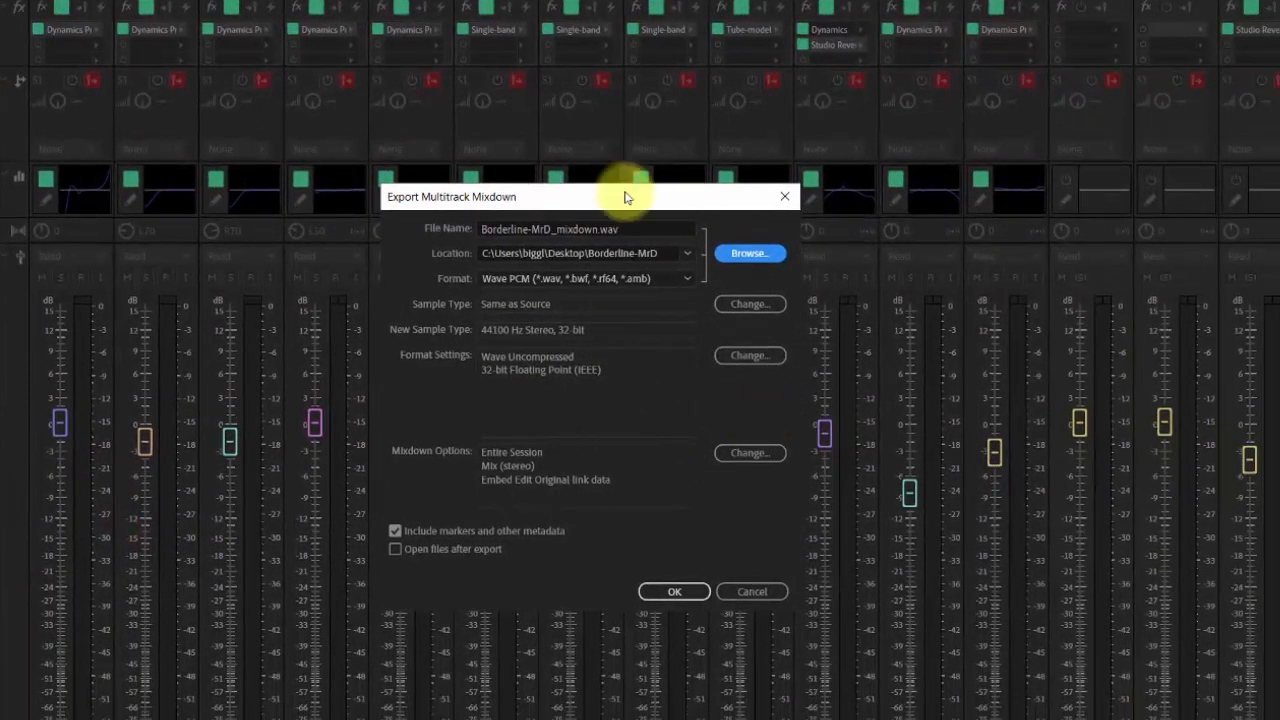
pyautogui.click(668, 593)
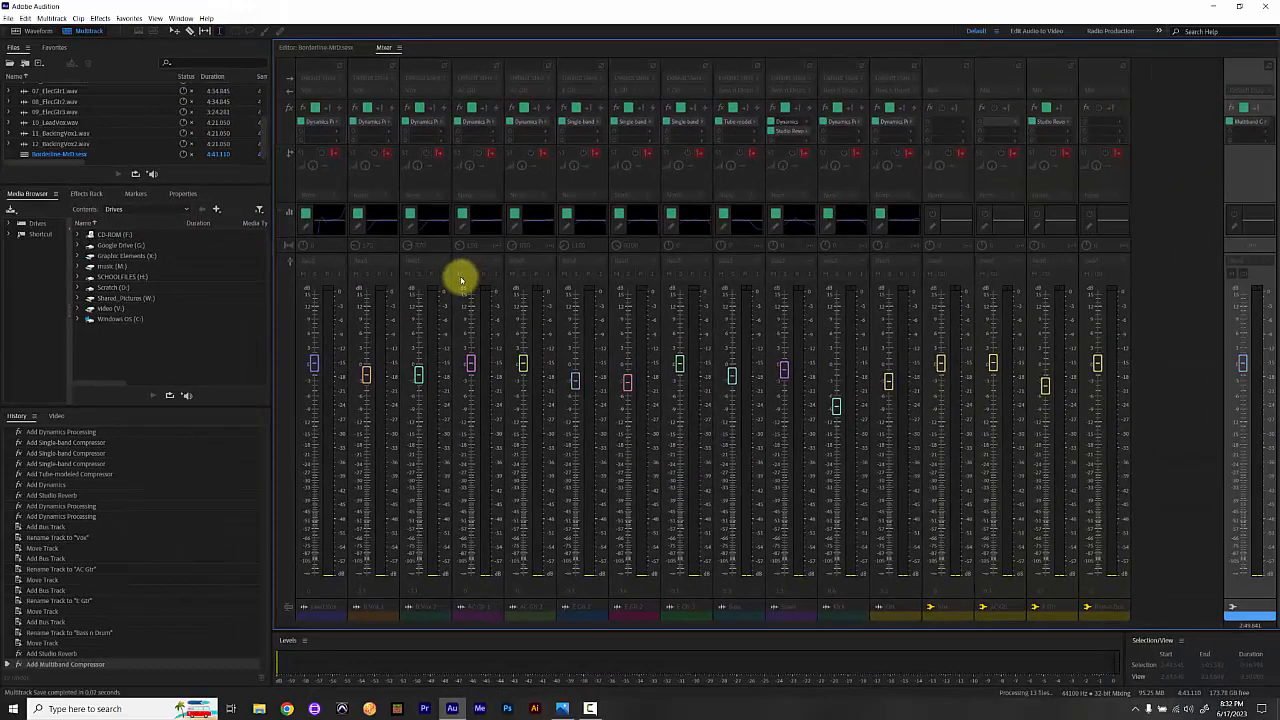
# - Switch to the desktop, open the Borderline-MrD folder and examine its contents, including the Imported Files subfolder
pyautogui.click(1213, 6)
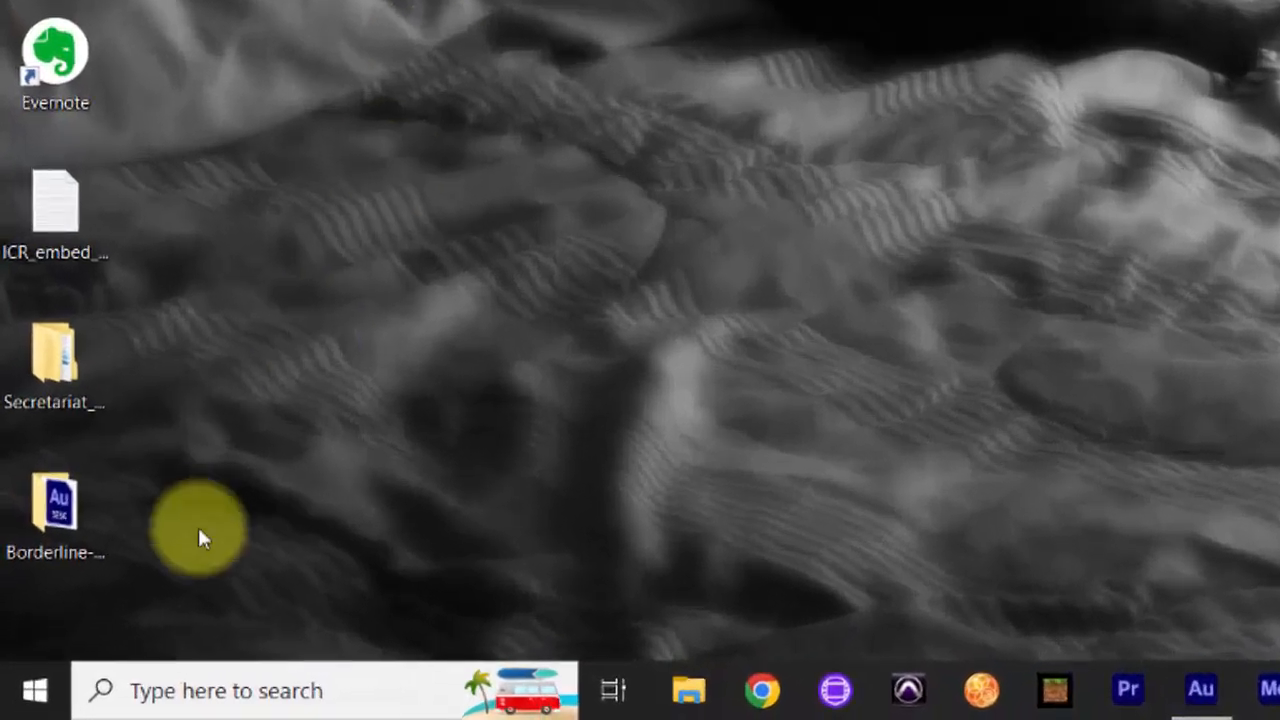
pyautogui.click(21, 582)
pyautogui.click(68, 440)
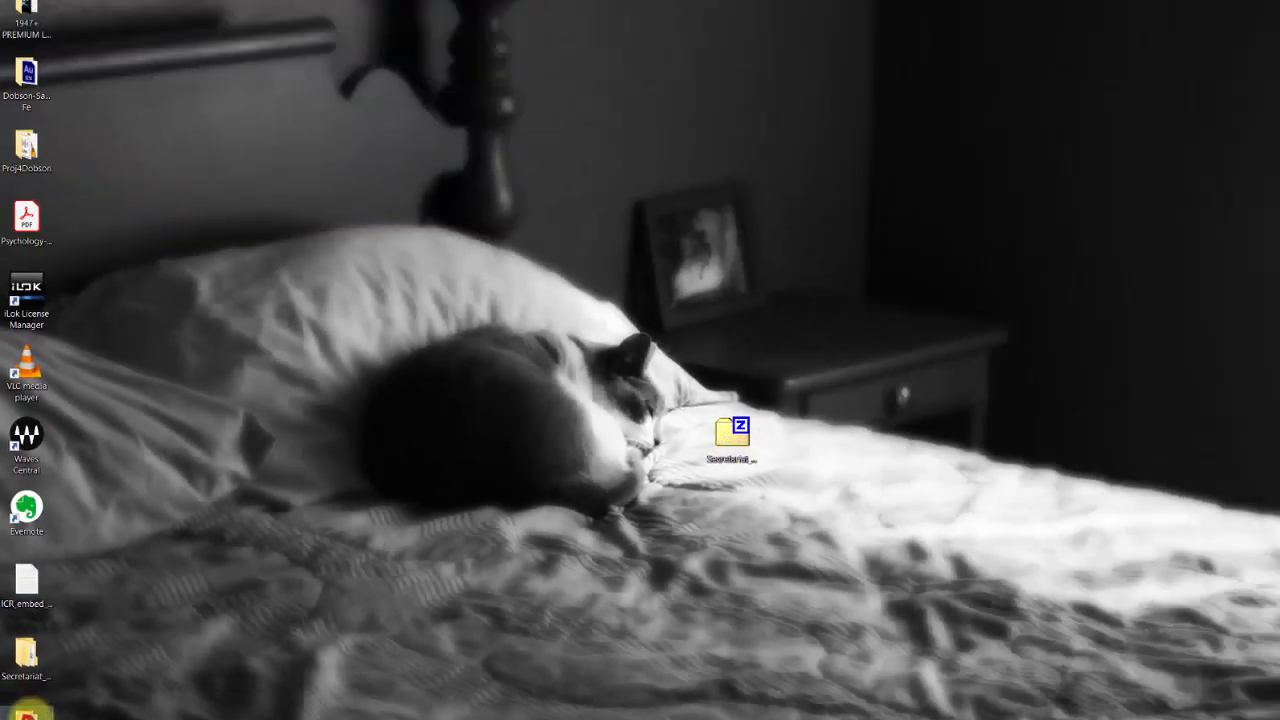
pyautogui.doubleClick(28, 712)
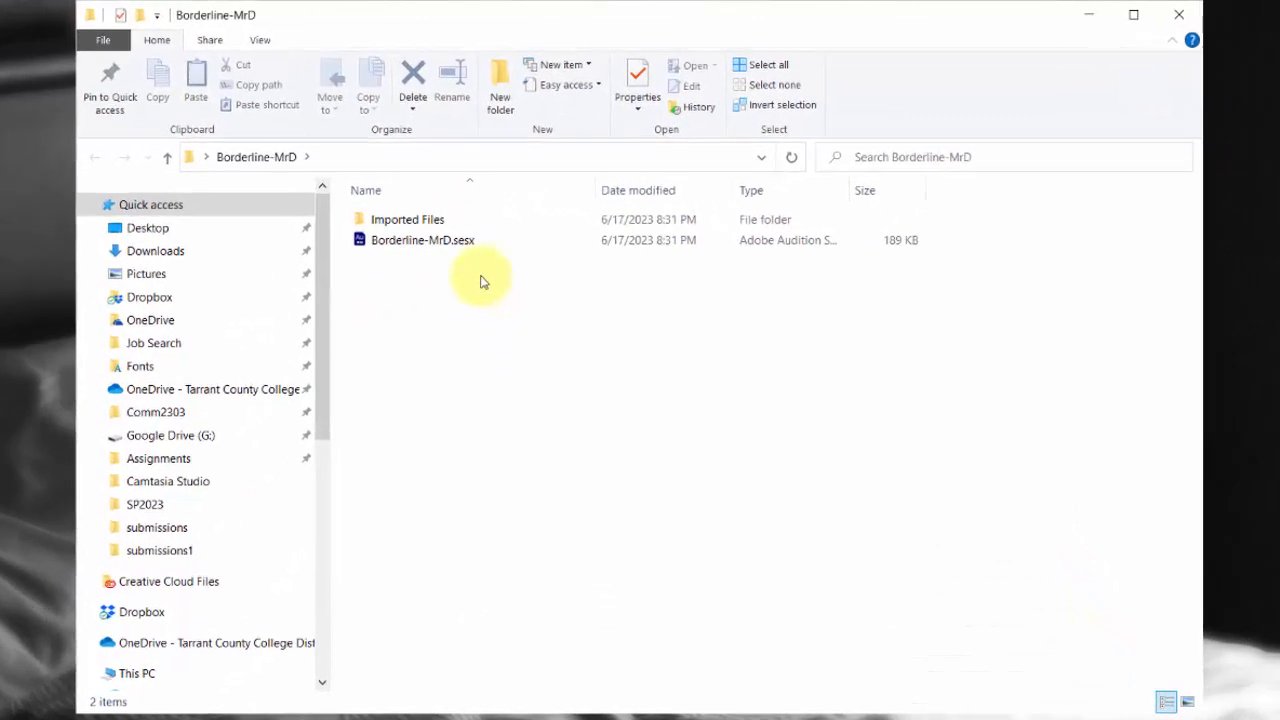
pyautogui.doubleClick(358, 220)
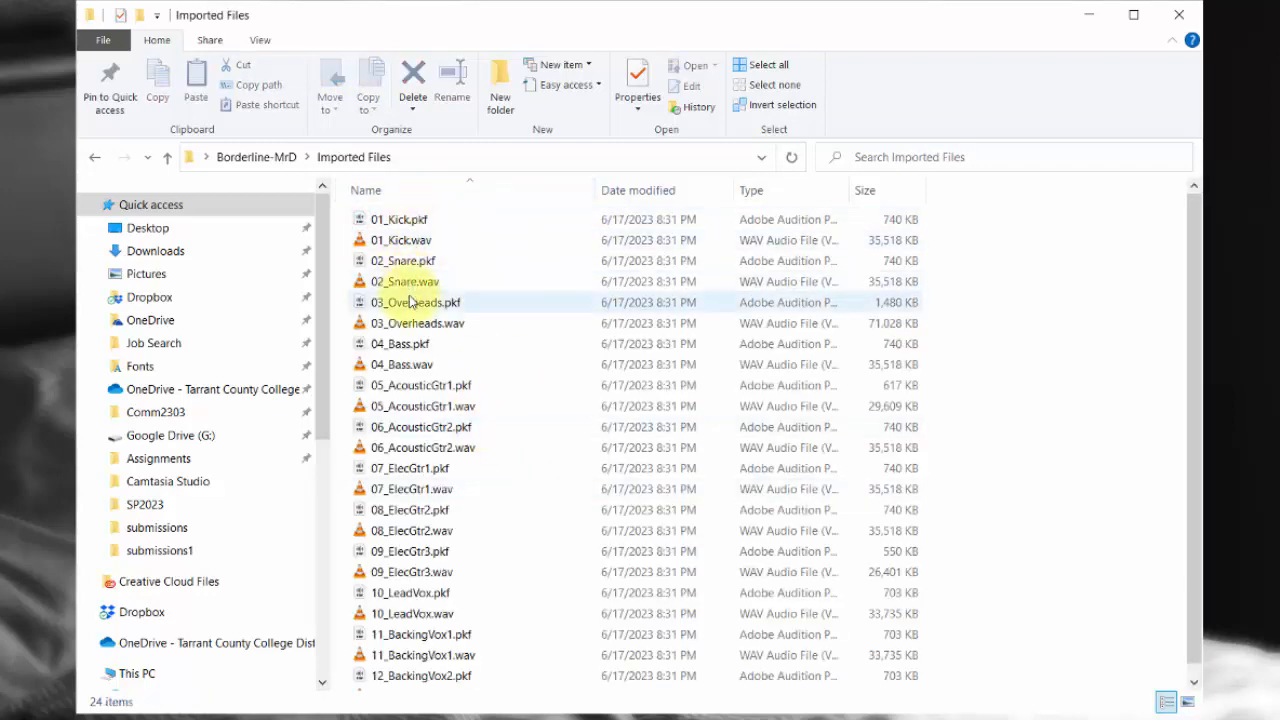
pyautogui.scroll(-1, 407, 360)
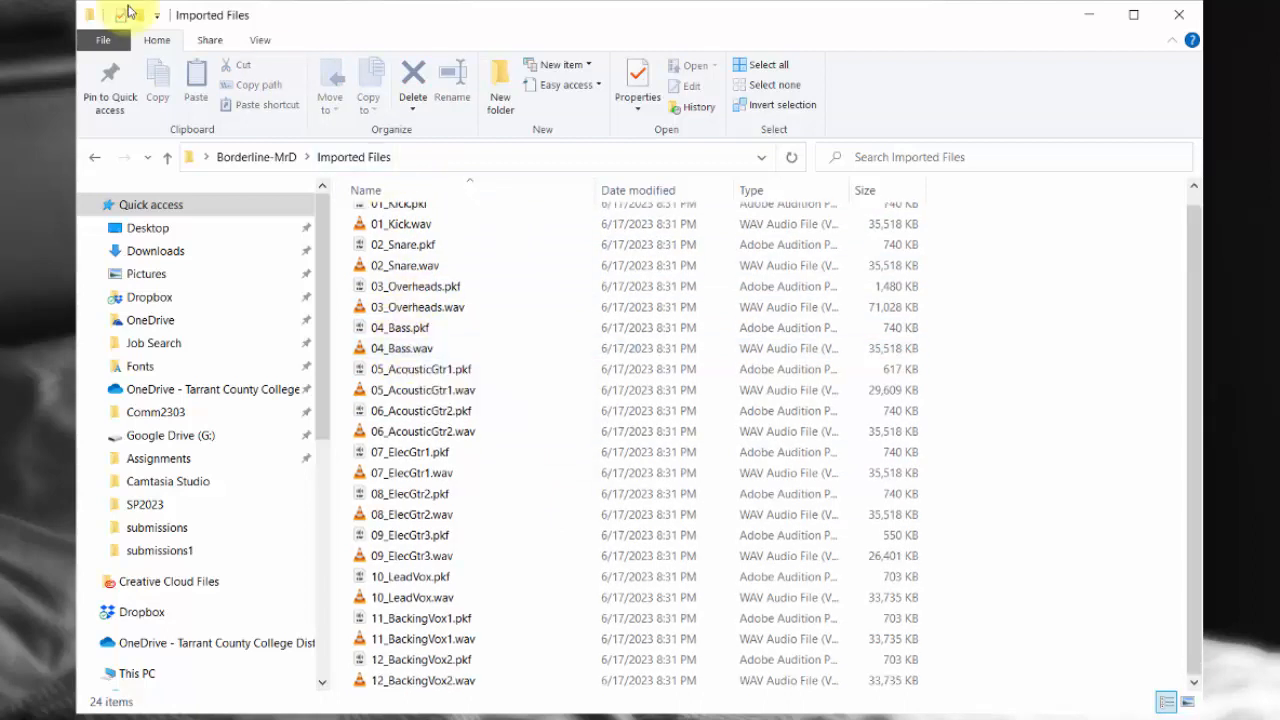
pyautogui.click(166, 158)
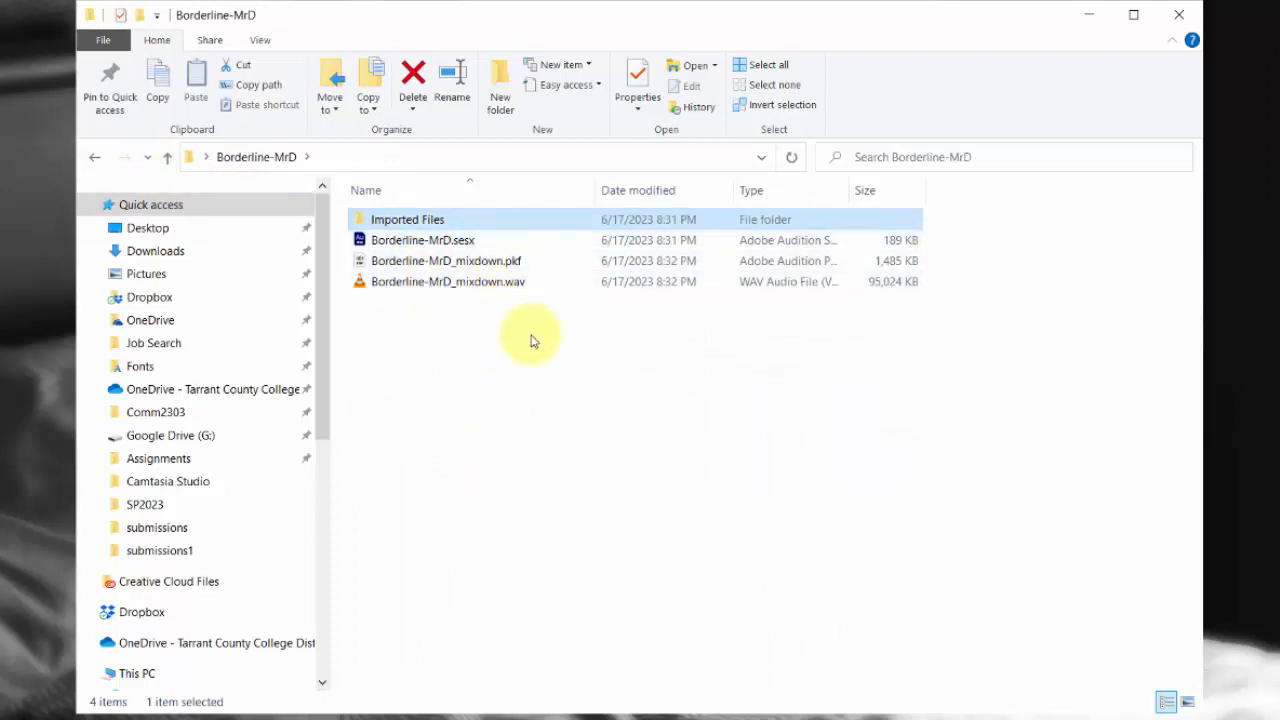
pyautogui.click(503, 404)
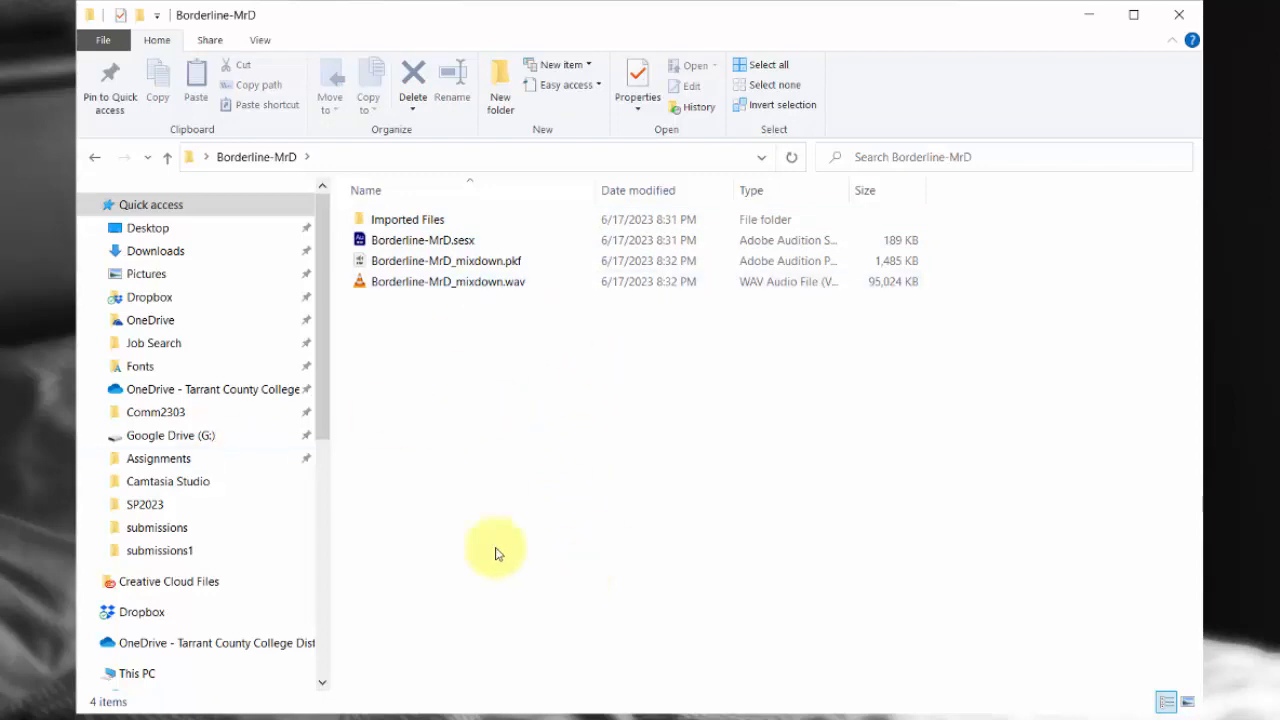
# - Move the inner Secretariat_Borderline_Full folder into the Borderline-MrD project folder and close both folder windows
pyautogui.doubleClick(2, 535)
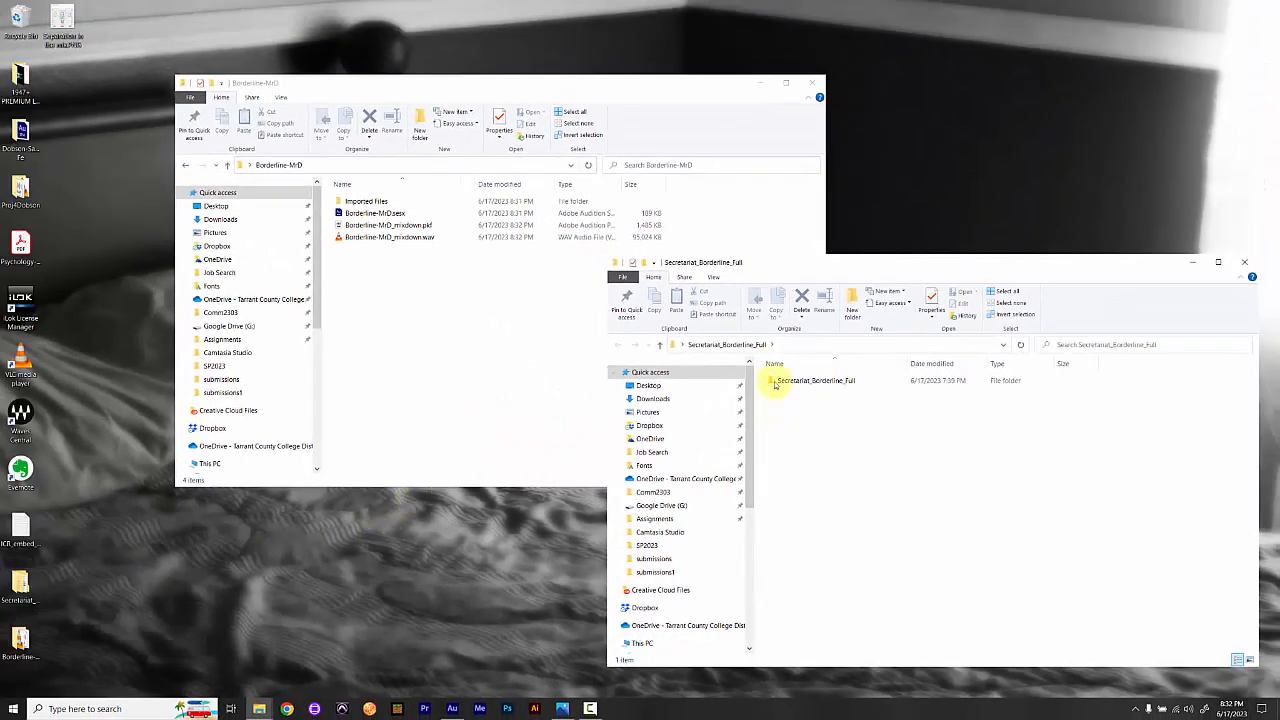
pyautogui.moveTo(776, 382); pyautogui.dragTo(395, 317)
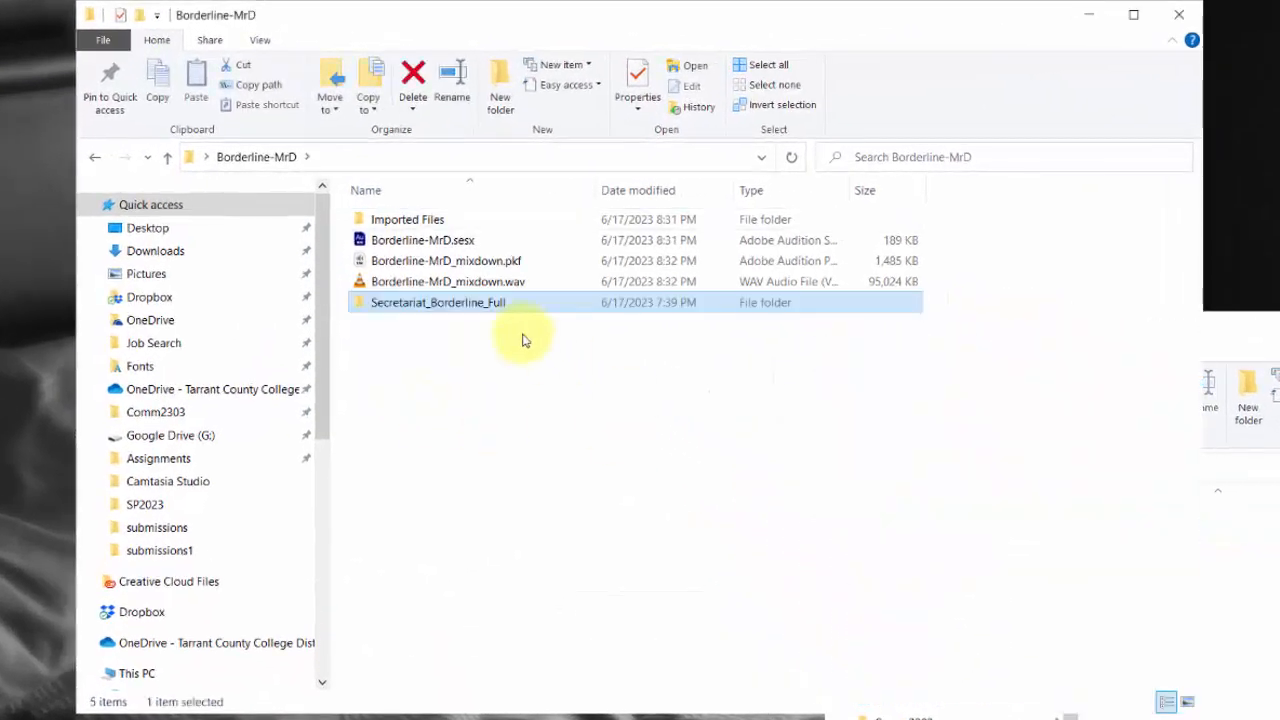
pyautogui.click(466, 390)
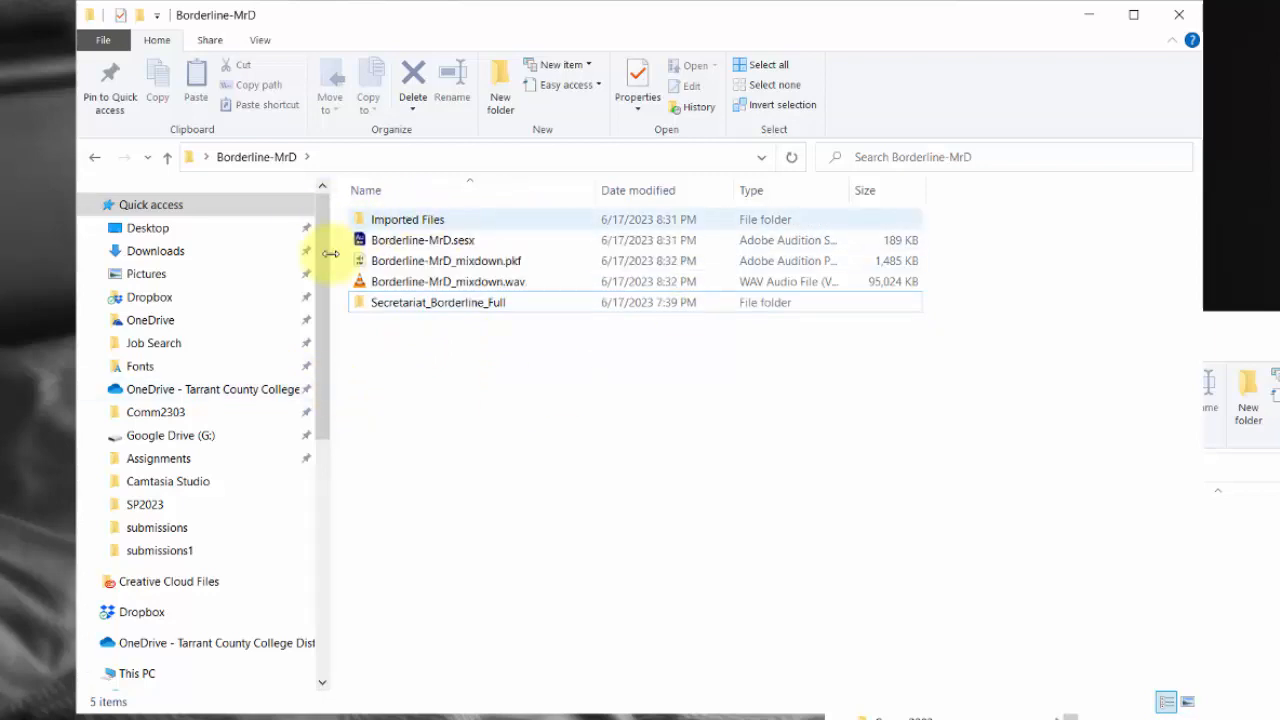
pyautogui.click(428, 304)
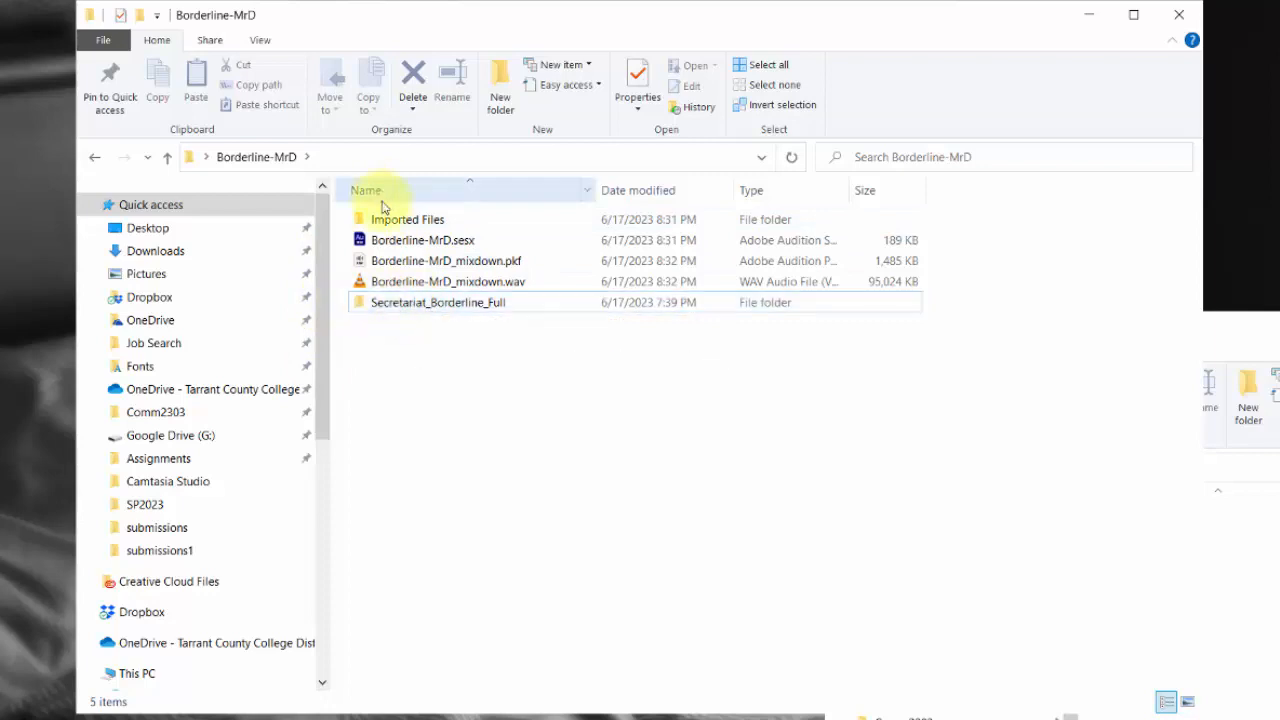
pyautogui.click(448, 425)
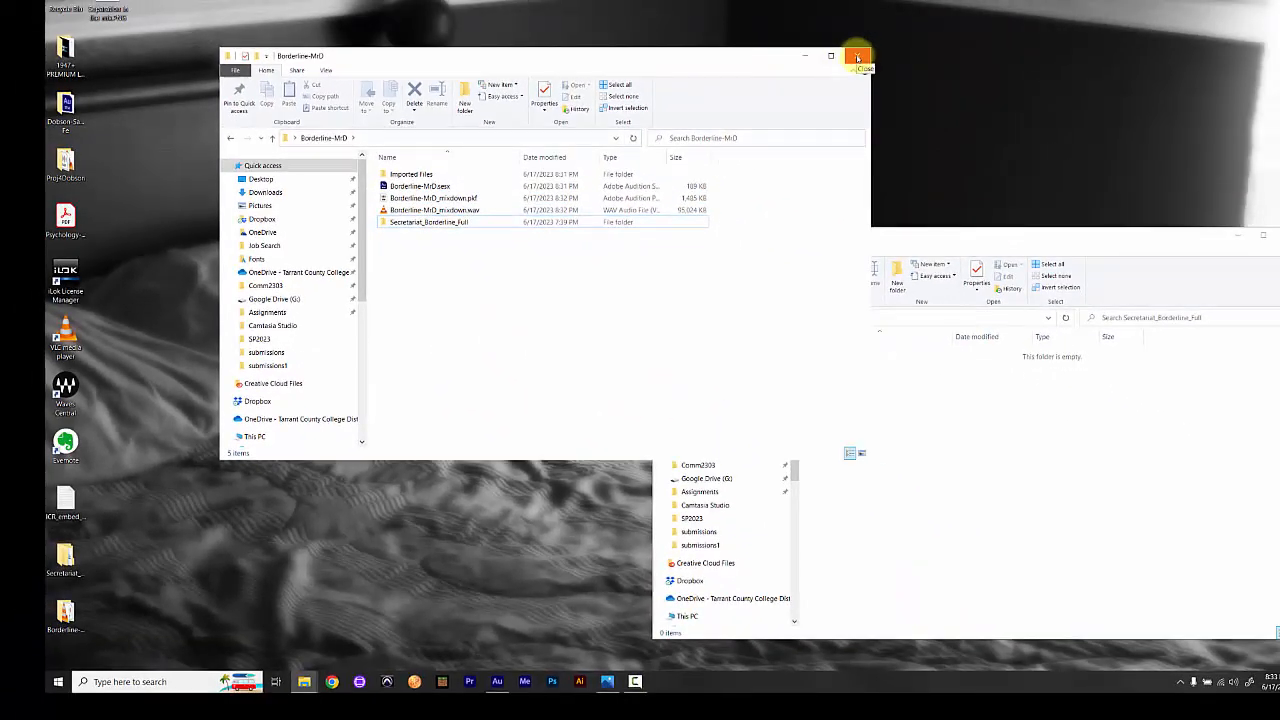
pyautogui.rightClick(1105, 322)
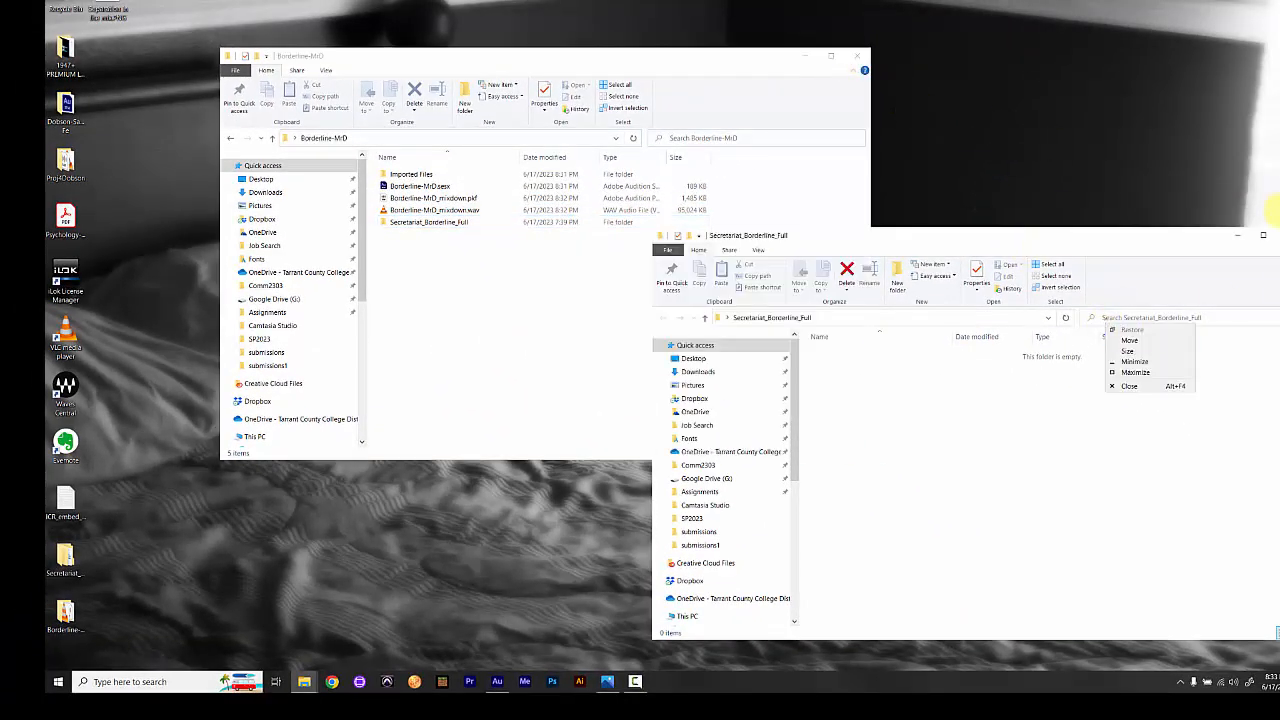
pyautogui.click(1129, 386)
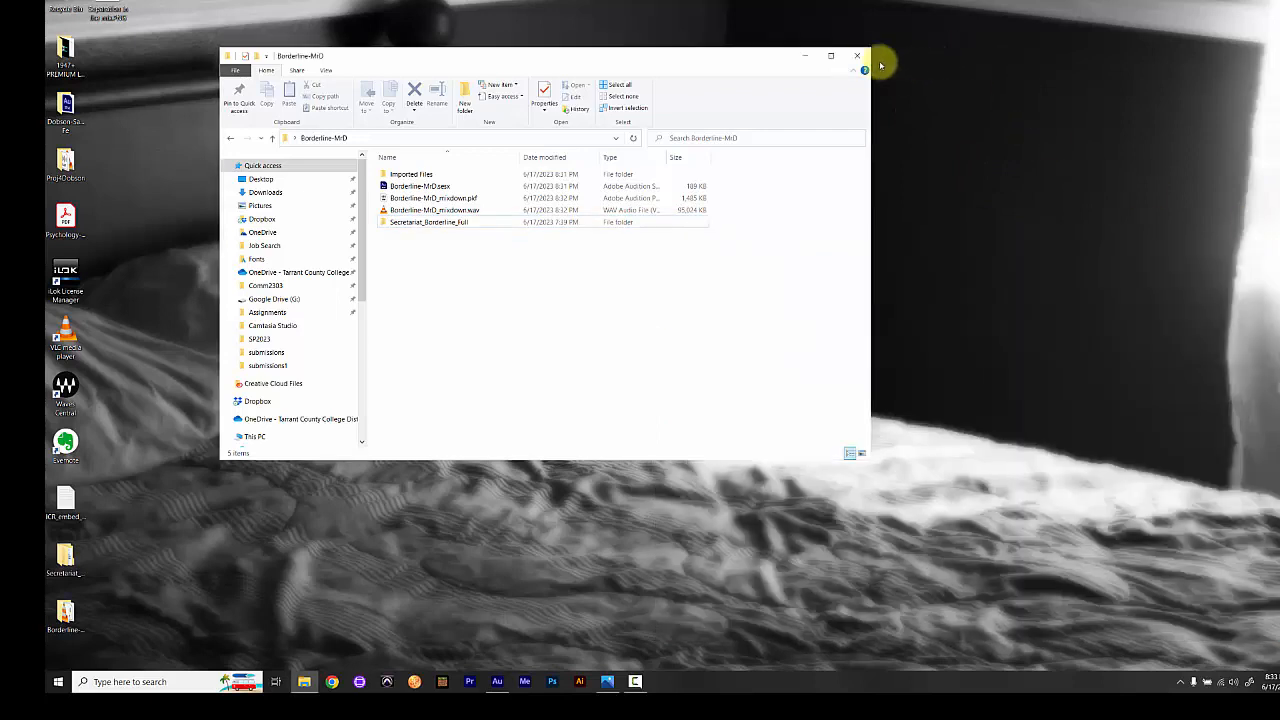
pyautogui.click(853, 60)
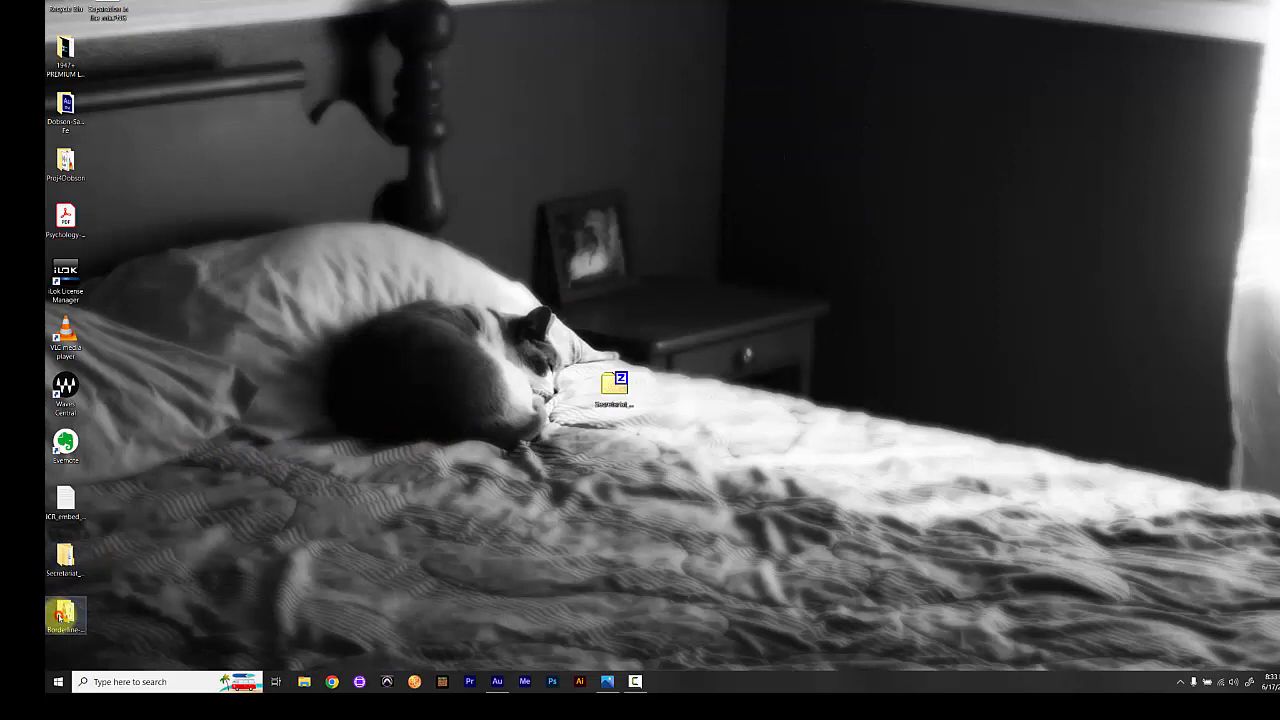
# - Place the Borderline-MrD folder below the Secretariat archive on the desktop and compress it into Borderline-MrD.zip
pyautogui.moveTo(62, 615); pyautogui.dragTo(665, 462)
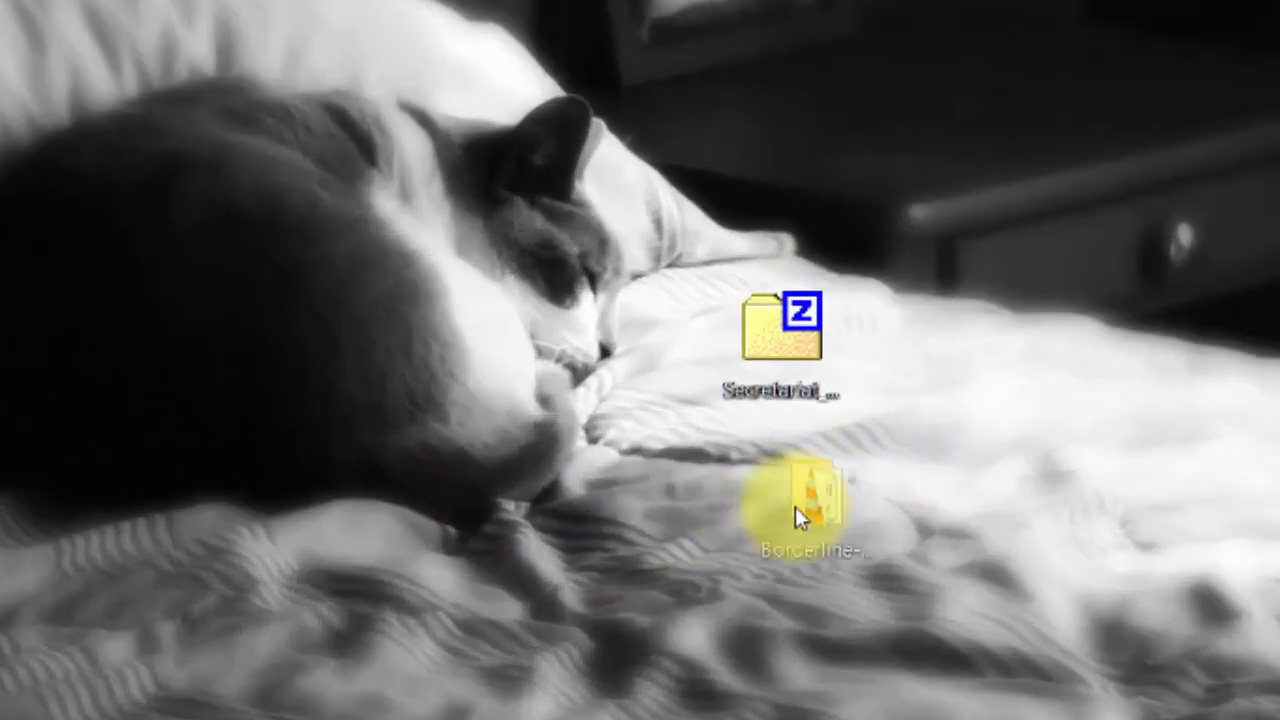
pyautogui.moveTo(795, 507); pyautogui.dragTo(763, 513)
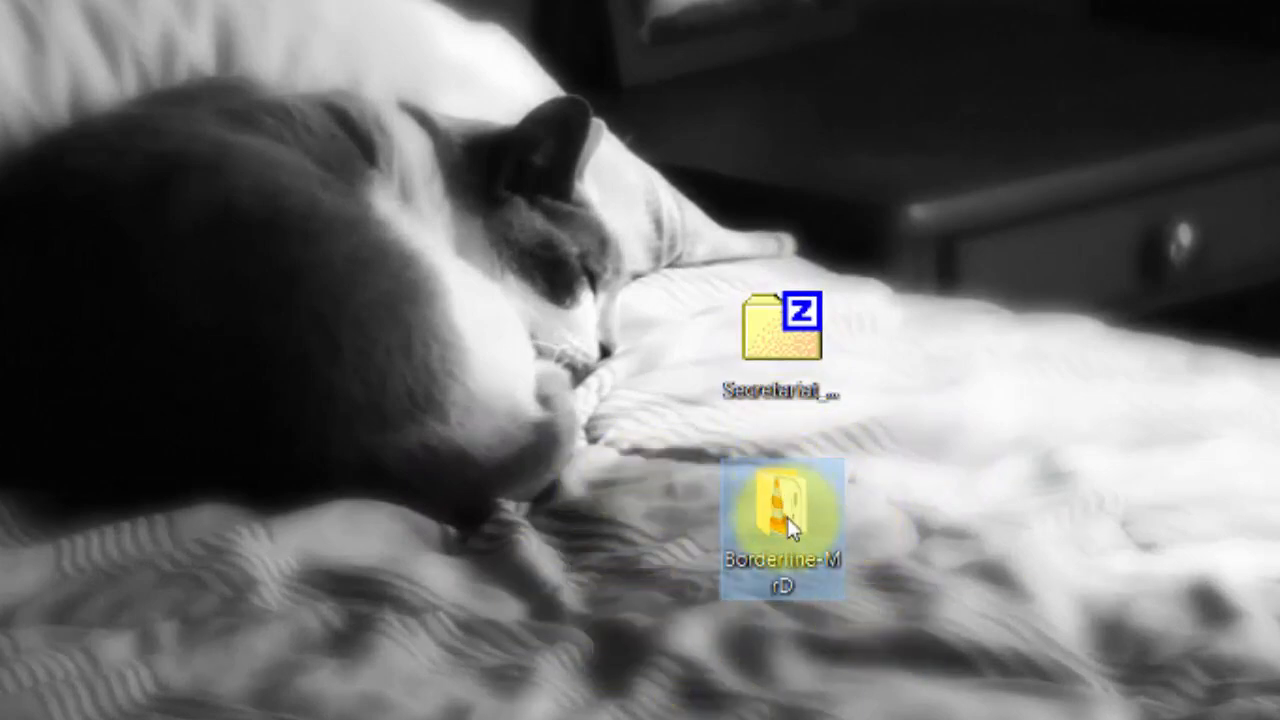
pyautogui.rightClick(762, 504)
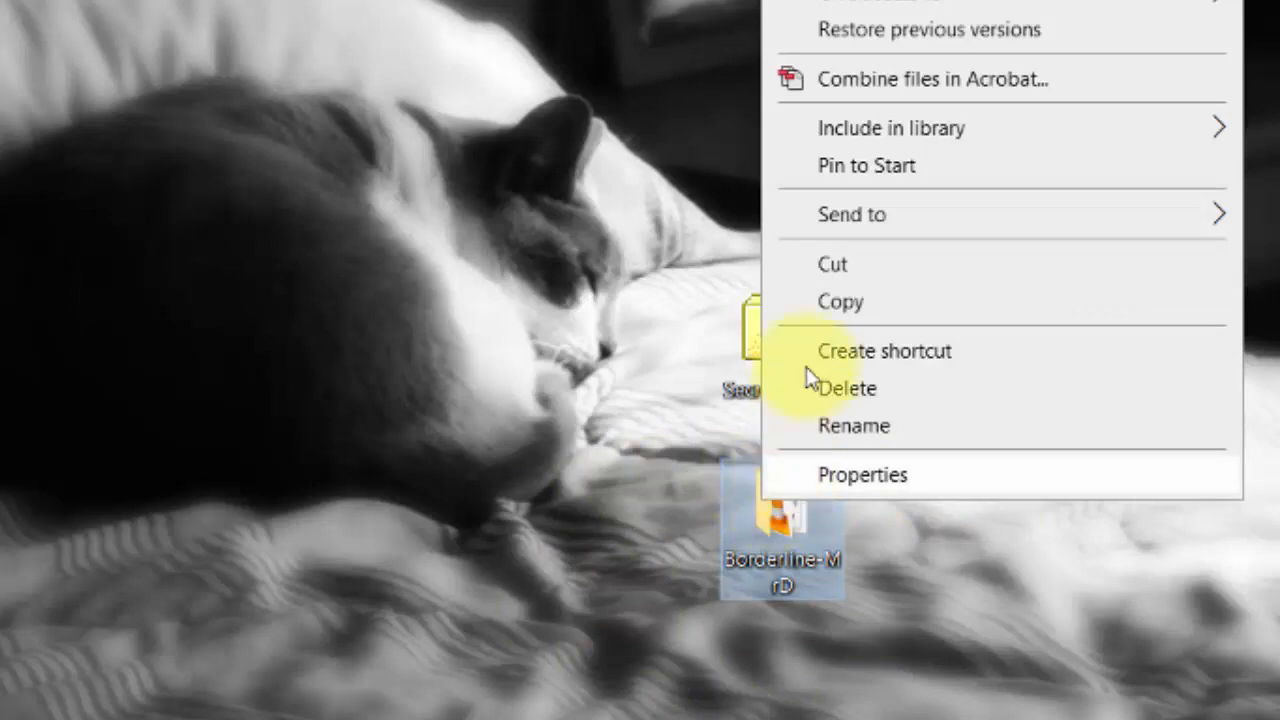
pyautogui.moveTo(889, 235)
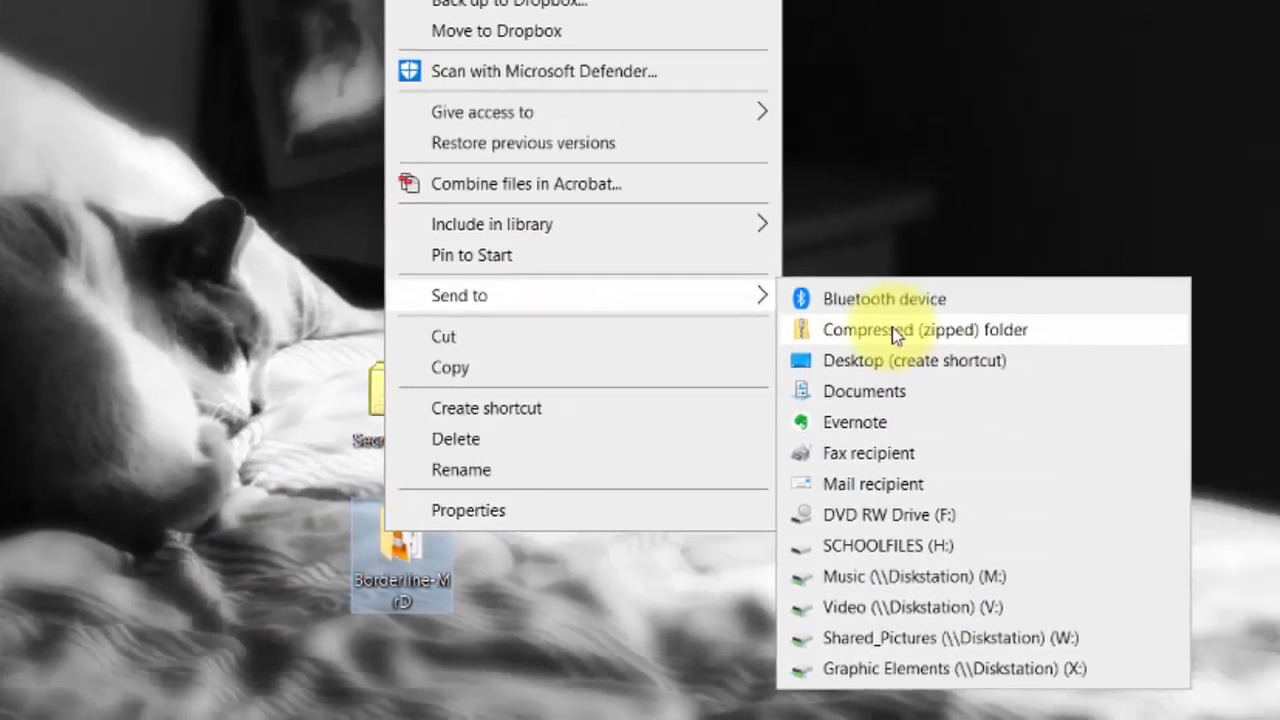
pyautogui.click(892, 327)
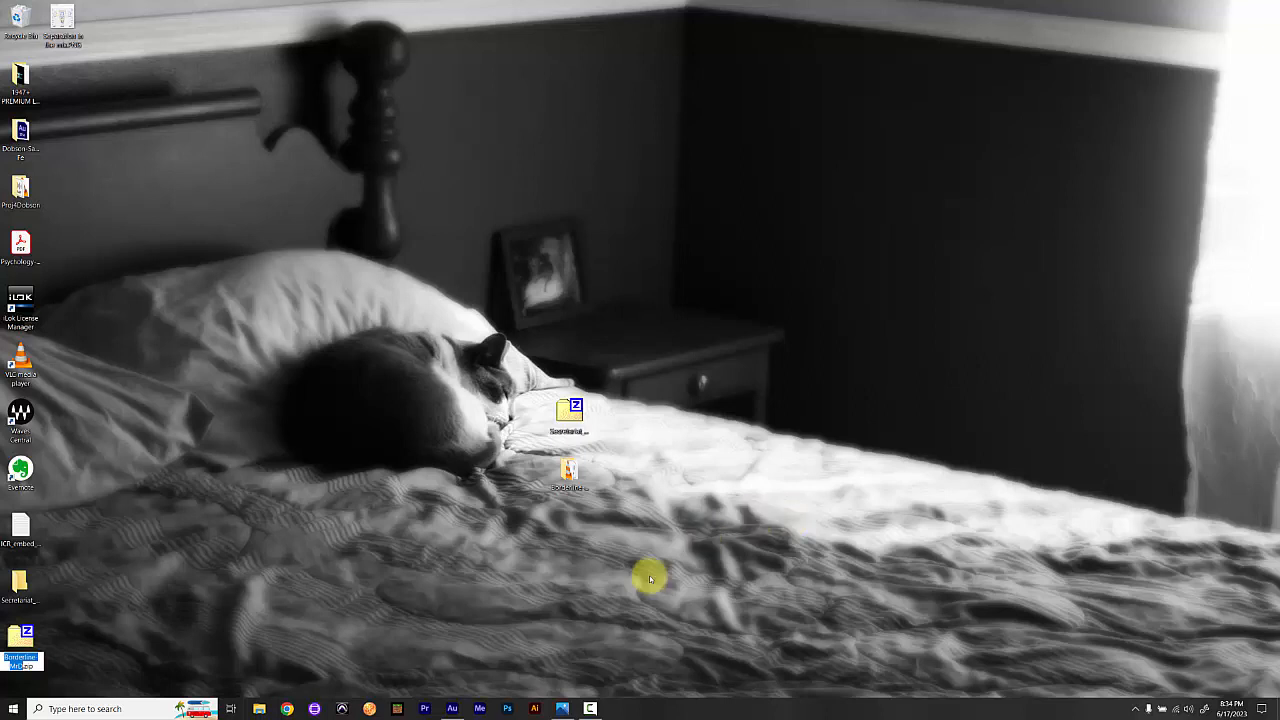
pyautogui.click(384, 552)
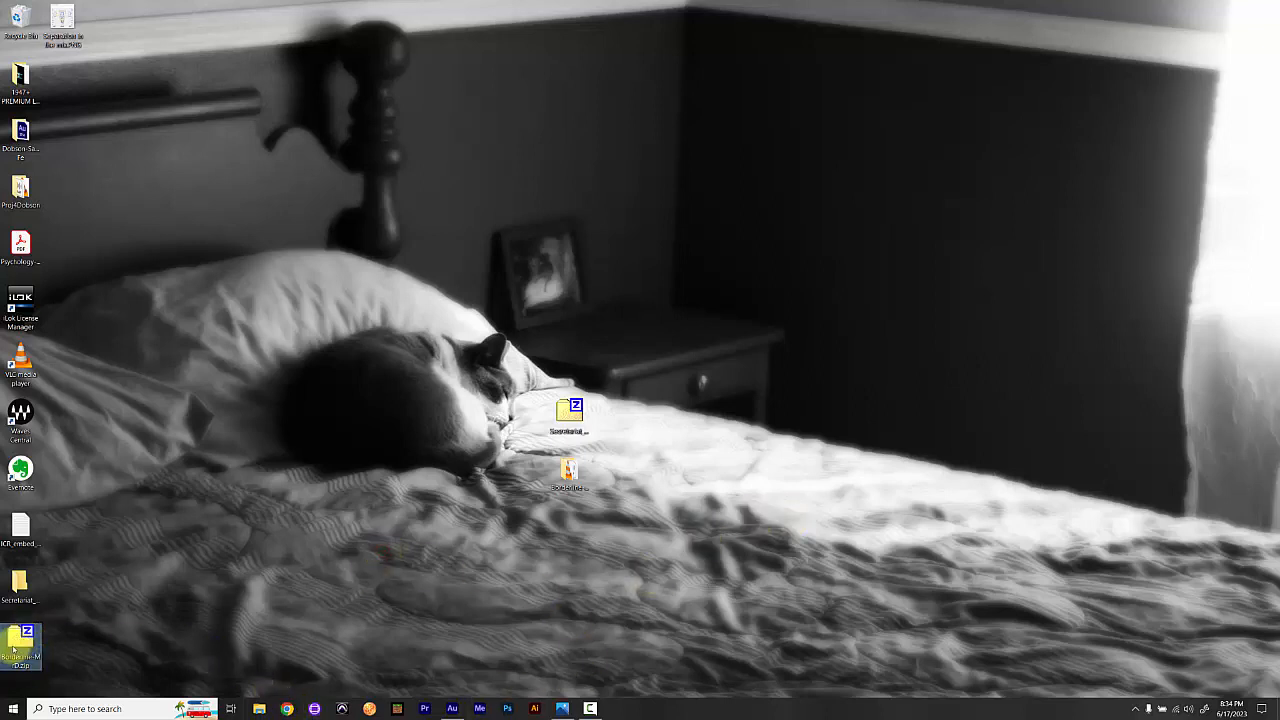
# - Move Borderline-MrD.zip above the Secretariat archive on the desktop
pyautogui.moveTo(18, 648)
pyautogui.moveTo(18, 648); pyautogui.dragTo(529, 324)
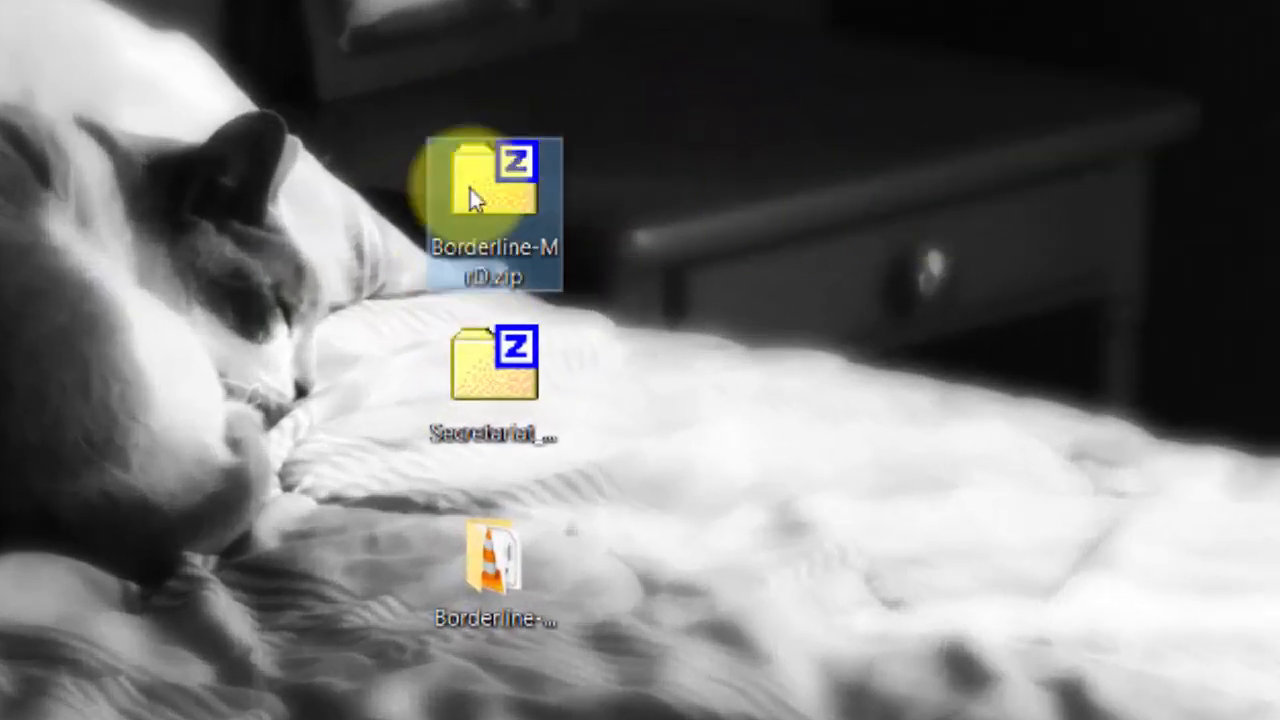
pyautogui.moveTo(493, 172)
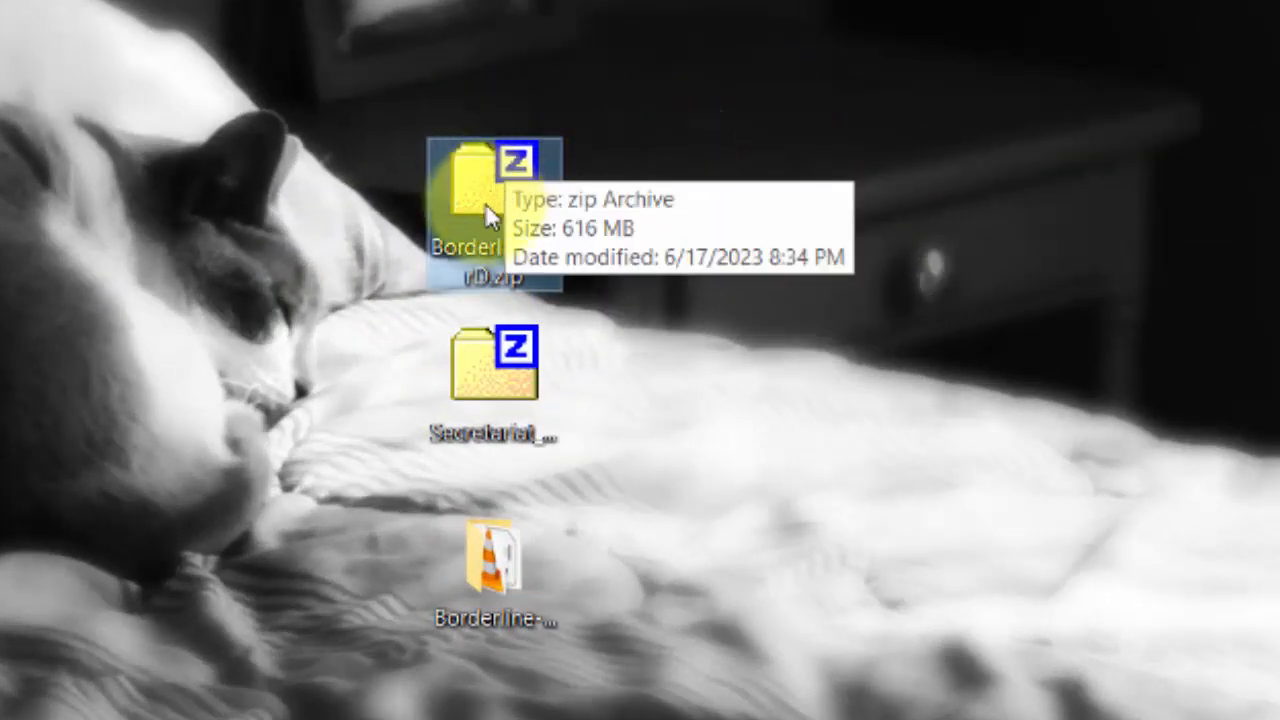
pyautogui.click(468, 182)
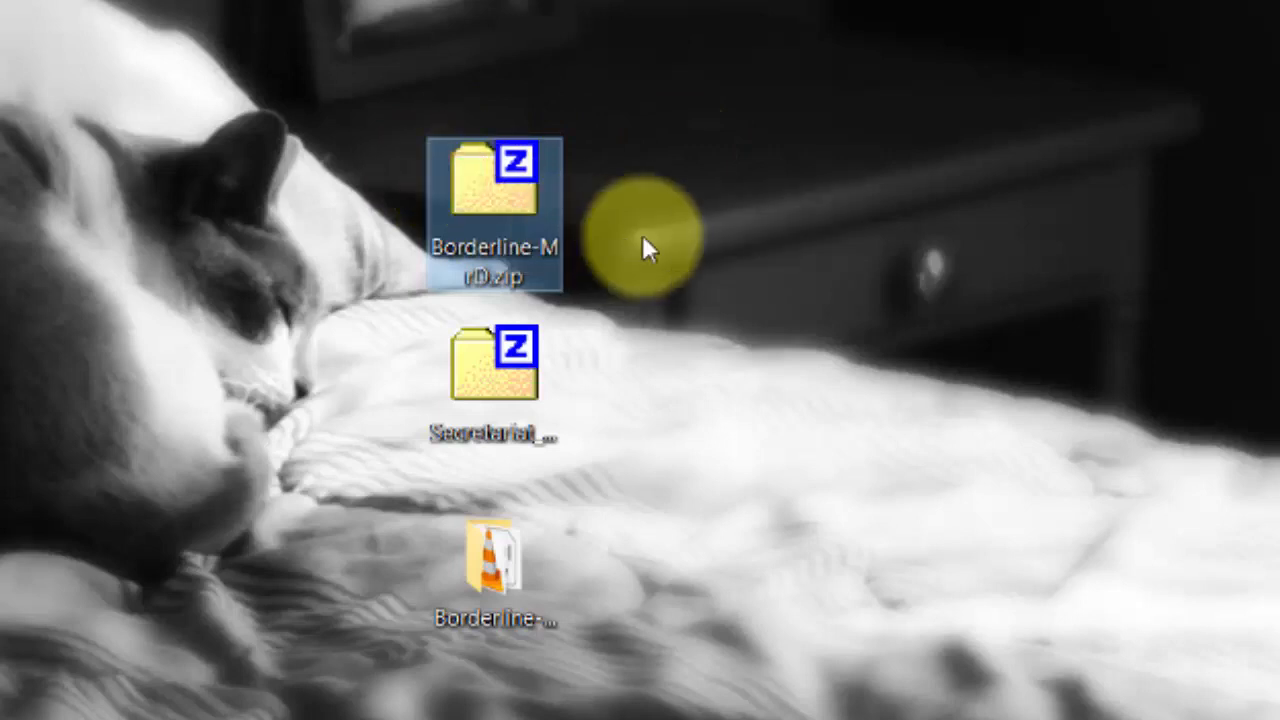
pyautogui.moveTo(510, 190)
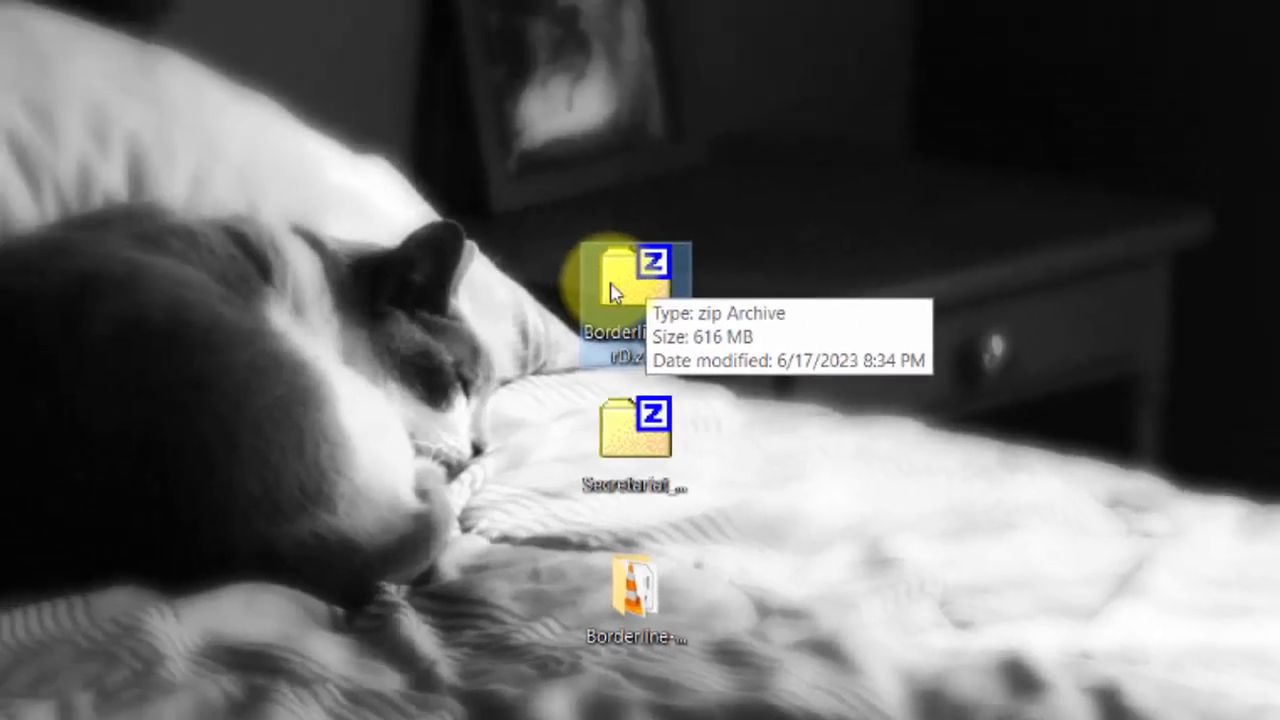
# - Open Borderline-MrD.zip, check the files inside its Borderline-MrD folder and close the archive
pyautogui.doubleClick(613, 290)
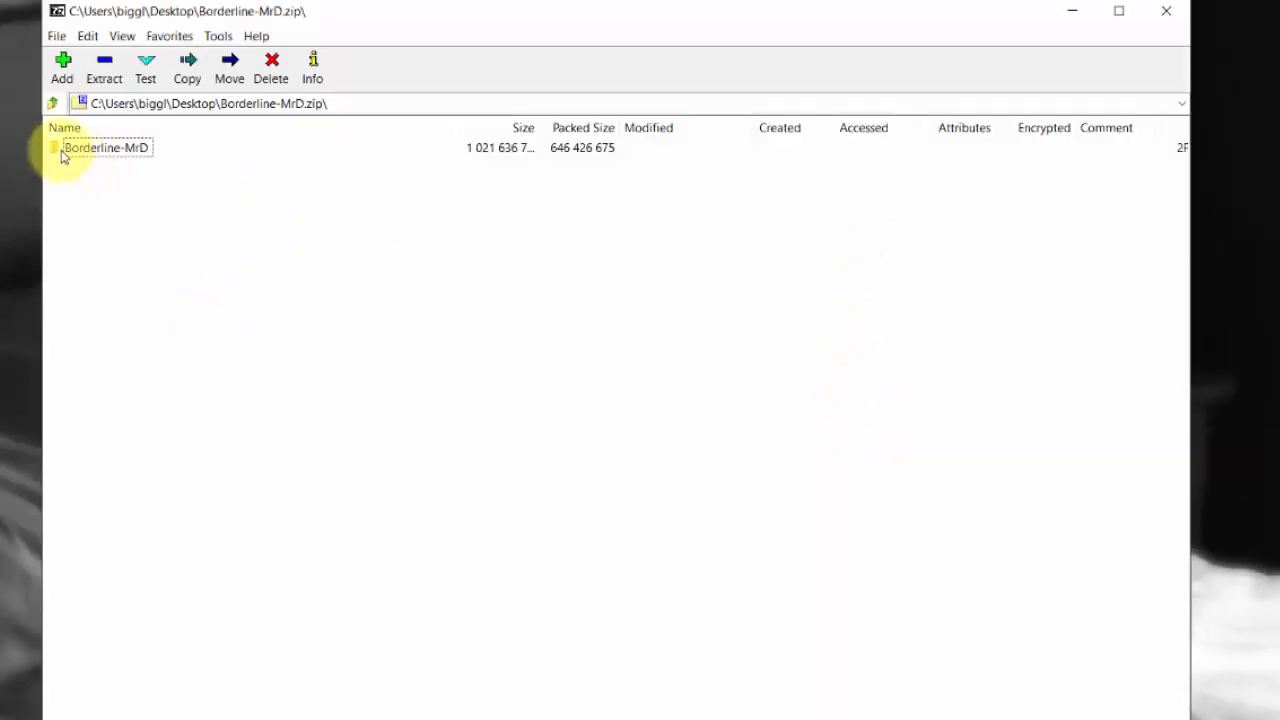
pyautogui.doubleClick(57, 150)
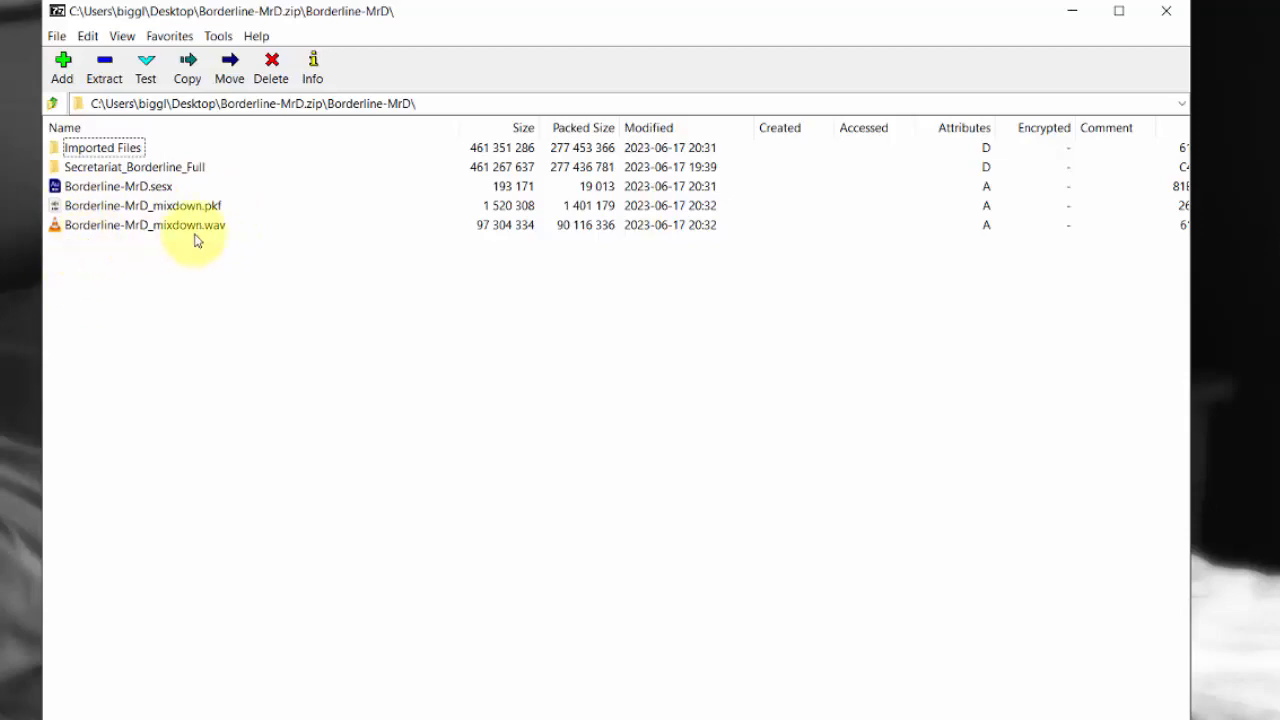
pyautogui.click(1165, 11)
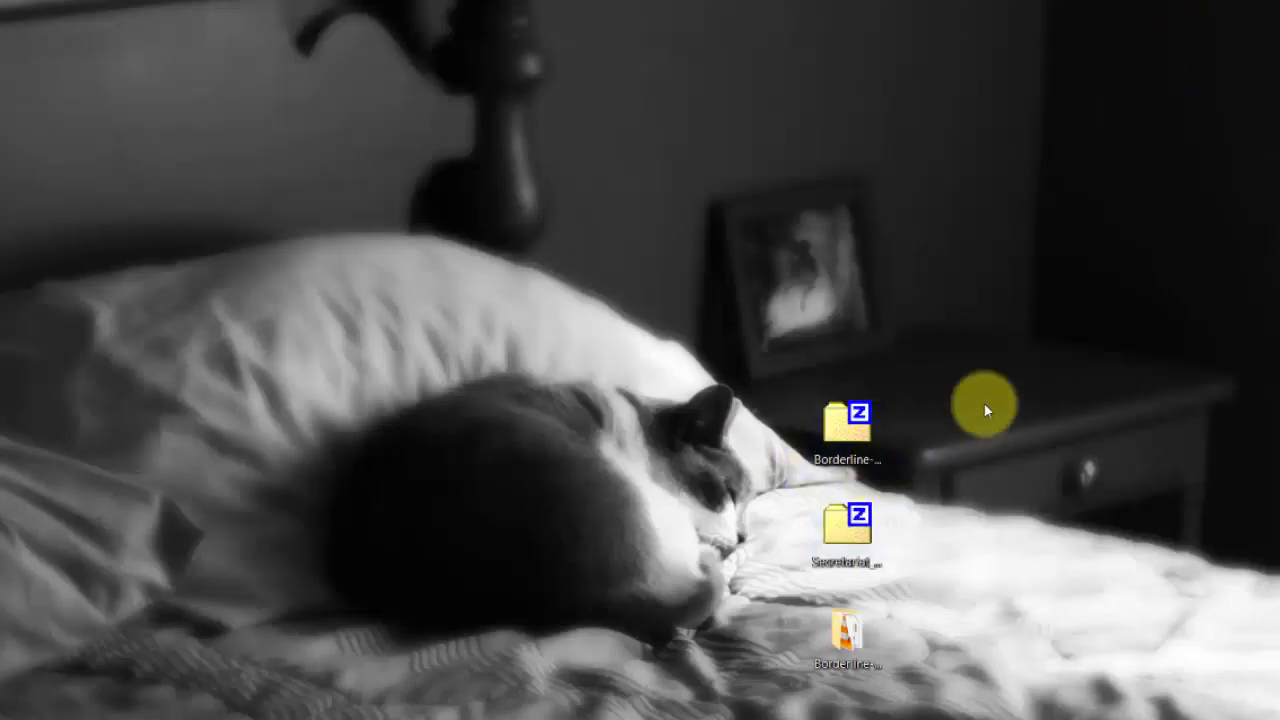
pyautogui.moveTo(1000, 378); pyautogui.dragTo(771, 429)
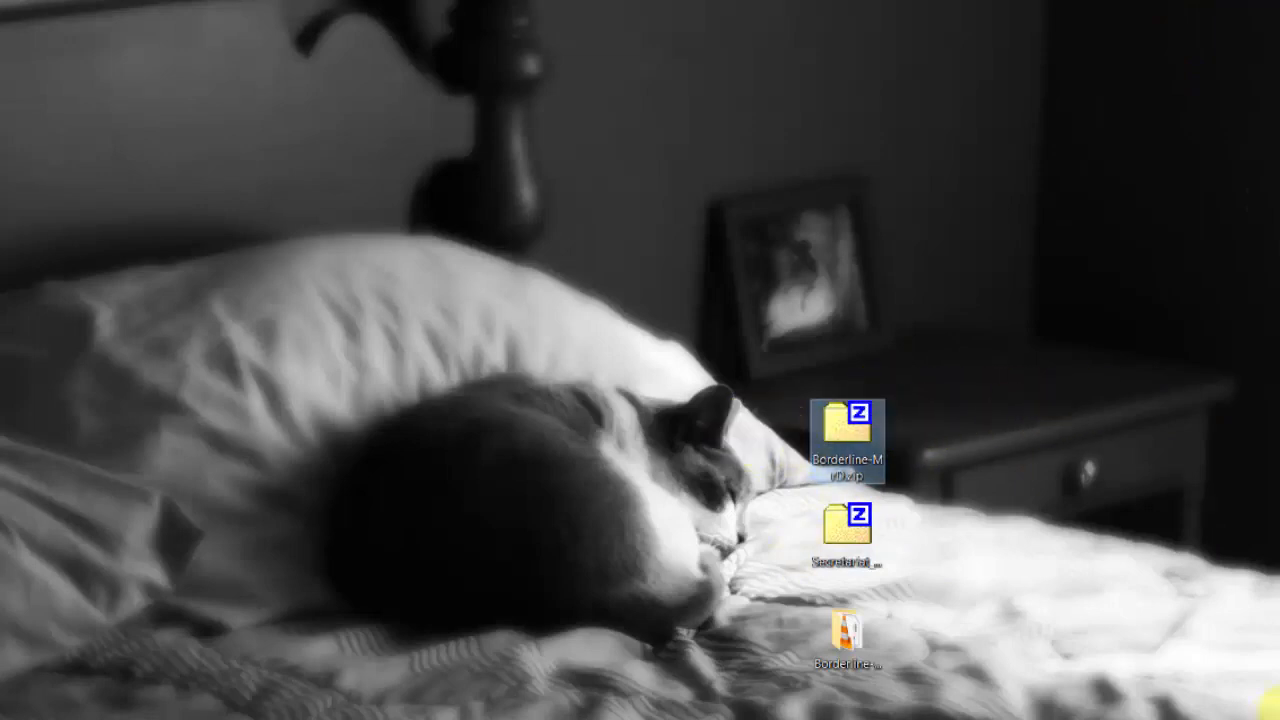
pyautogui.click(1225, 680)
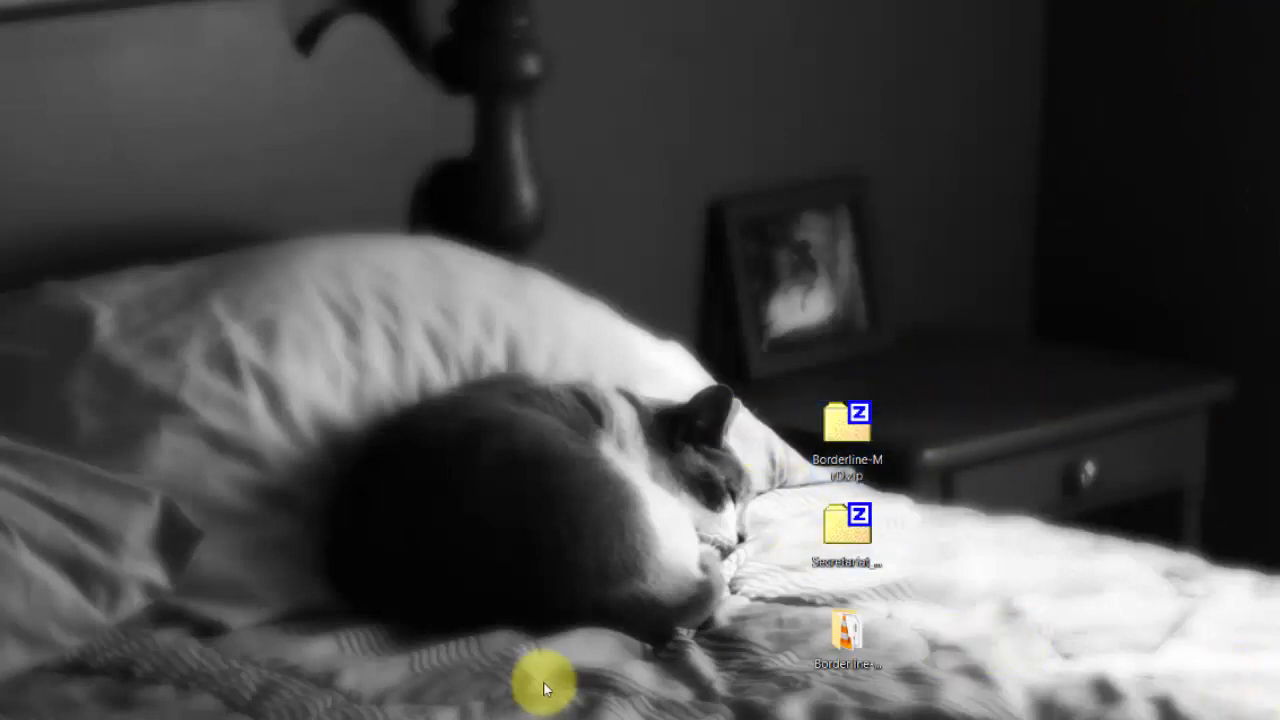